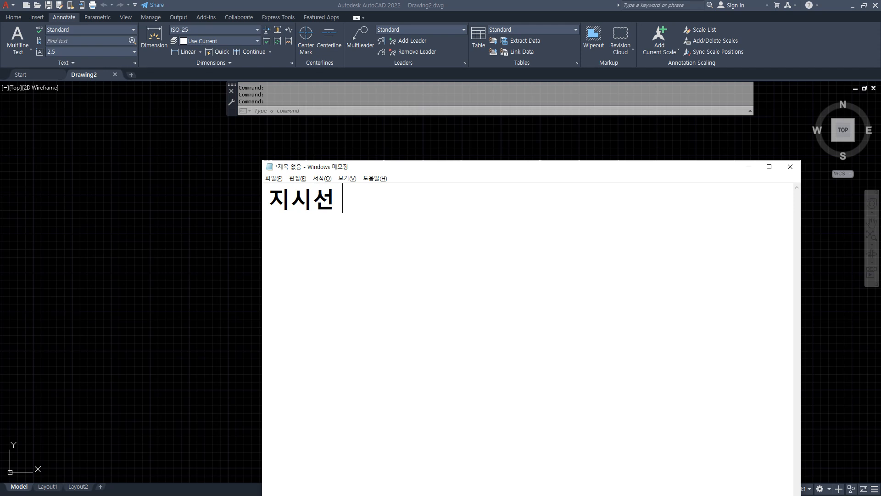
Step: Complete the heading line of the note so it reads "지시선 - 내용을 서술형으로 표현"
text(- 숫자)
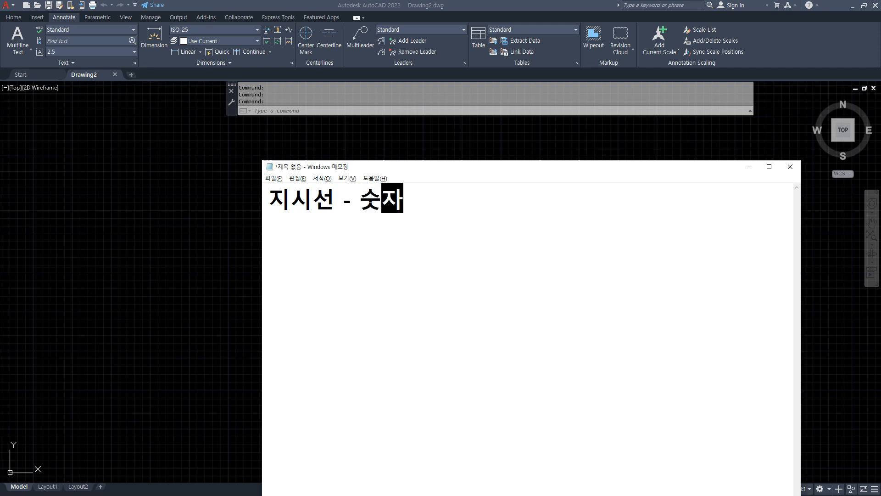
text(가)
key(BackSpace)
key(BackSpace)
key(BackSpace)
key(BackSpace)
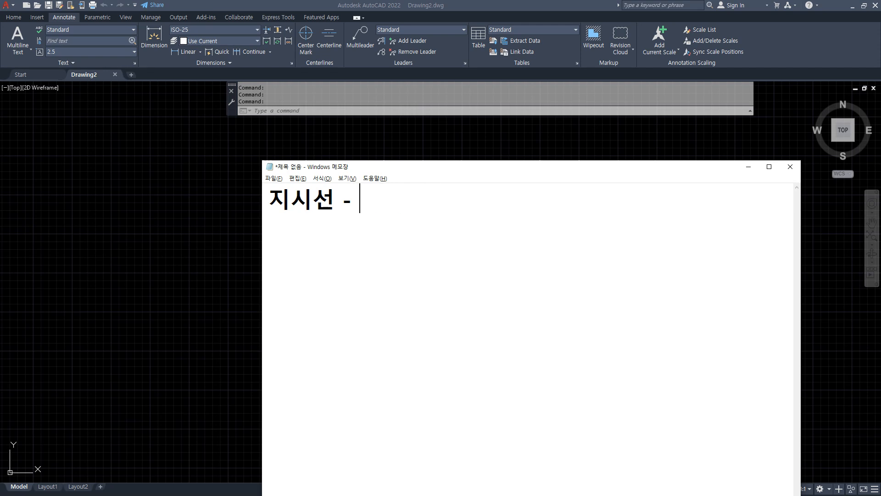
text(내용을 )
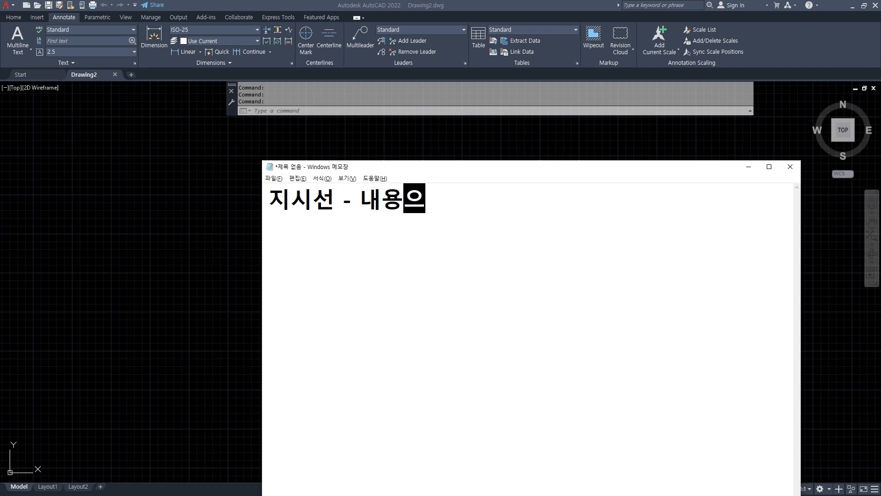
text(서술형으로)
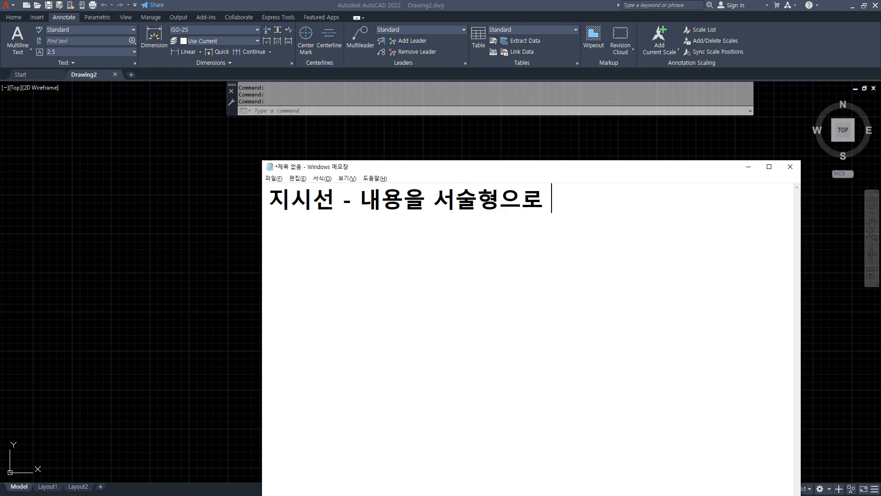
text( 표현)
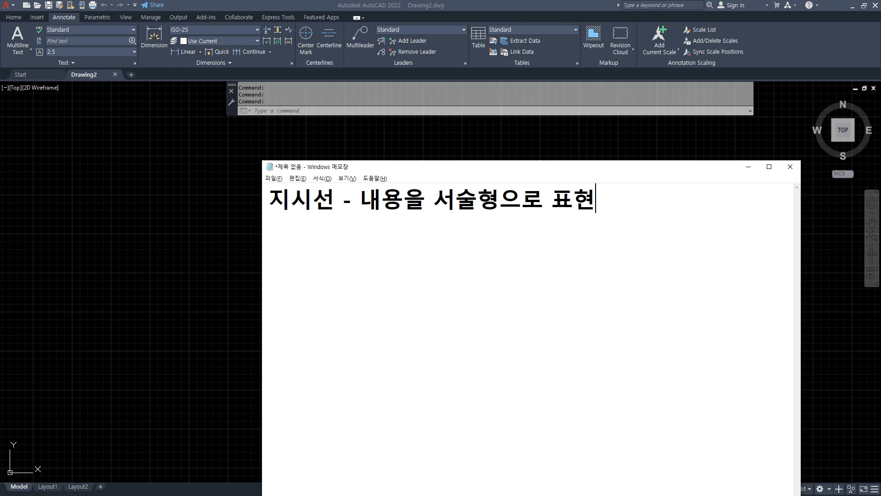
Step: List the commands leader, qLEader and mleader on separate lines below the heading
key(Return)
text(ㅣㄷ)
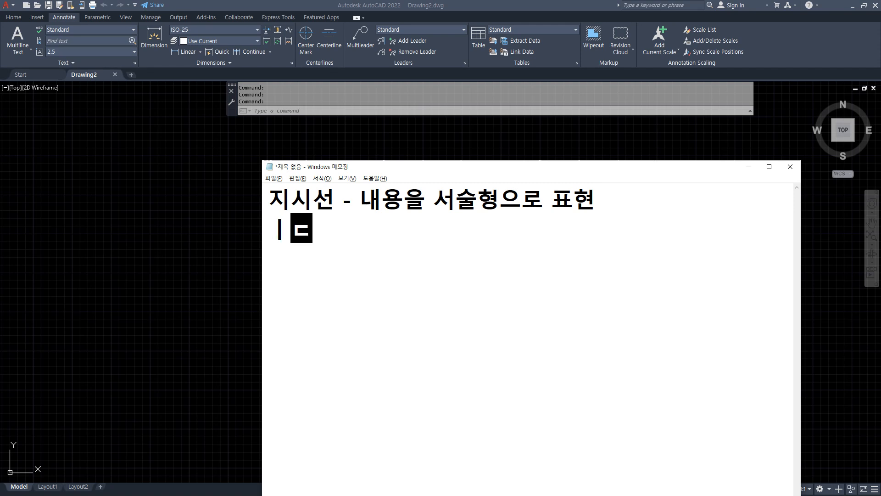
key(BackSpace)
key(BackSpace)
text(leader)
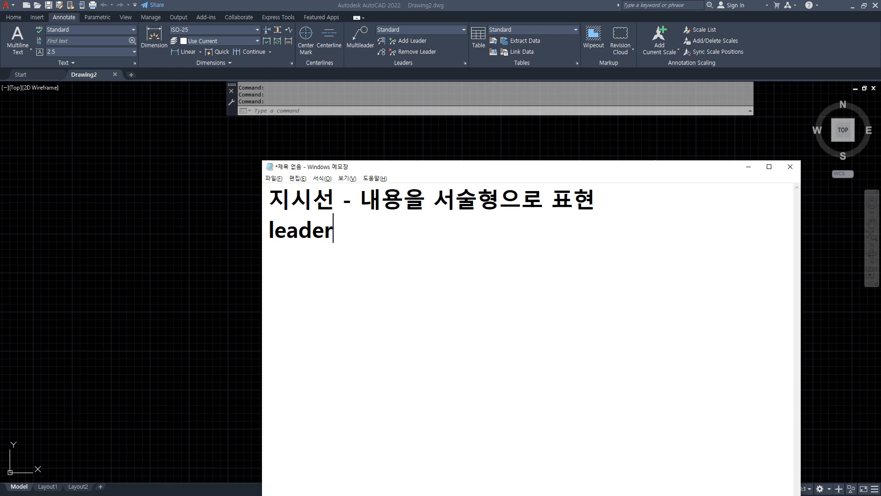
key(Return)
text(qLEader)
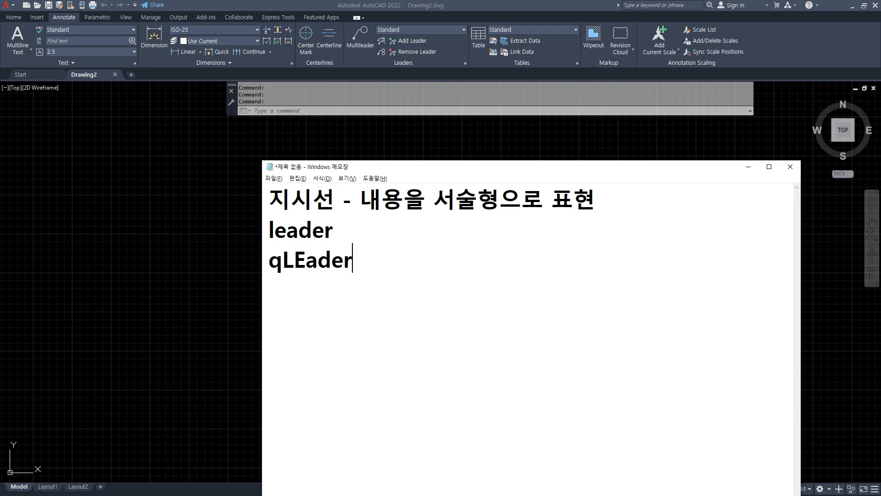
key(Return)
text(mlea)
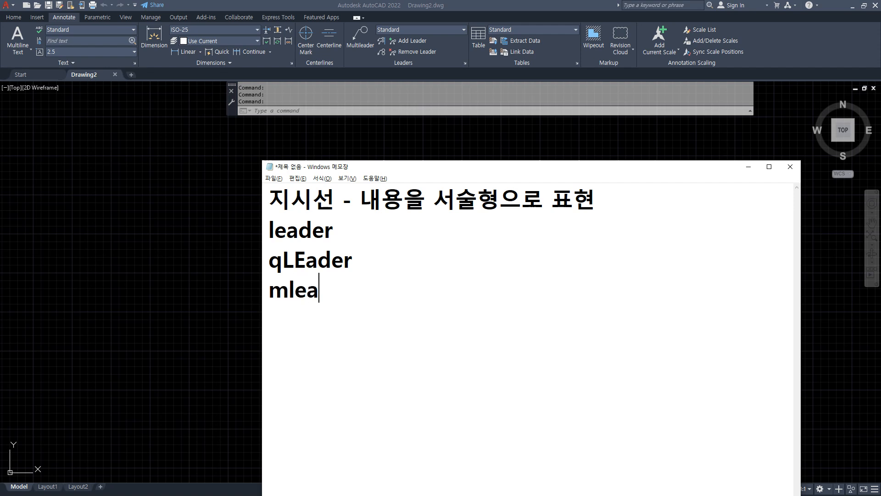
text(der)
Step: Add the description "- 지시선" to the leader line and "- 빠른지시선" to the qLEader line
click(333, 229)
text(*)
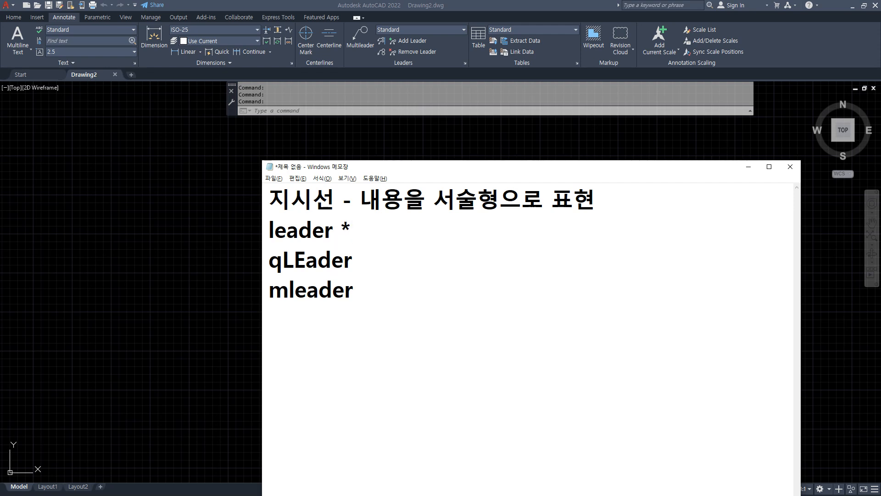
key(BackSpace)
text(- 지싯)
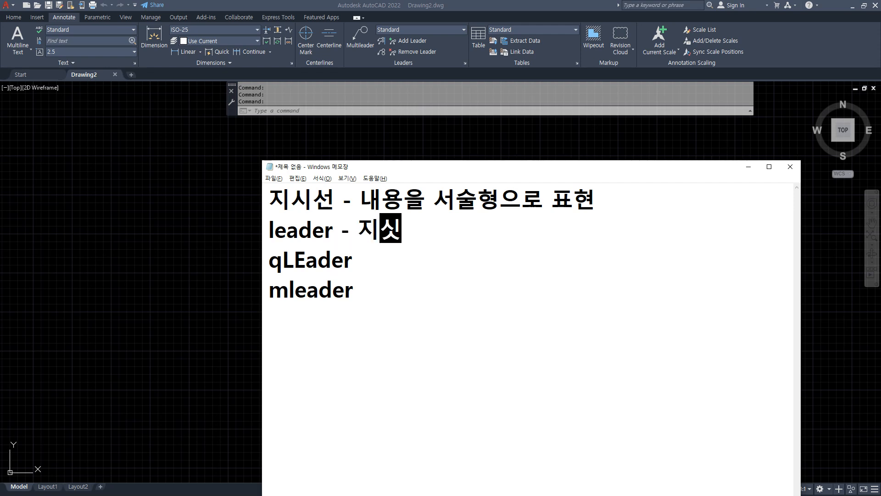
text(선)
click(353, 260)
text(- ㅃ)
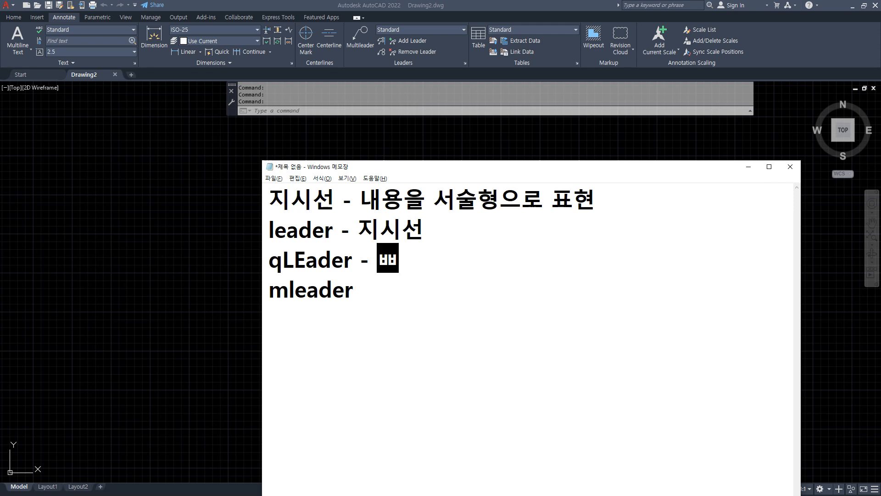
text(ㅏ른지시)
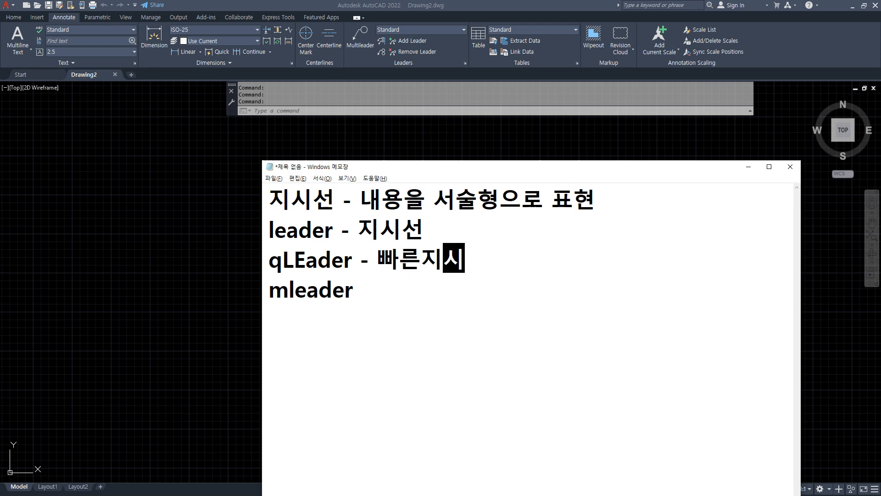
text(선)
Step: Add the description "- 다중지시선" to the mleader line
click(354, 288)
text(- )
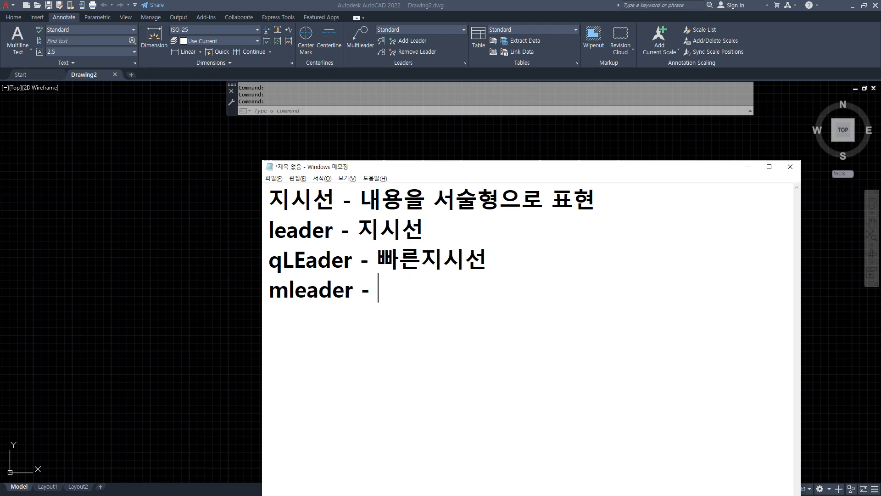
text(다중시)
key(BackSpace)
key(BackSpace)
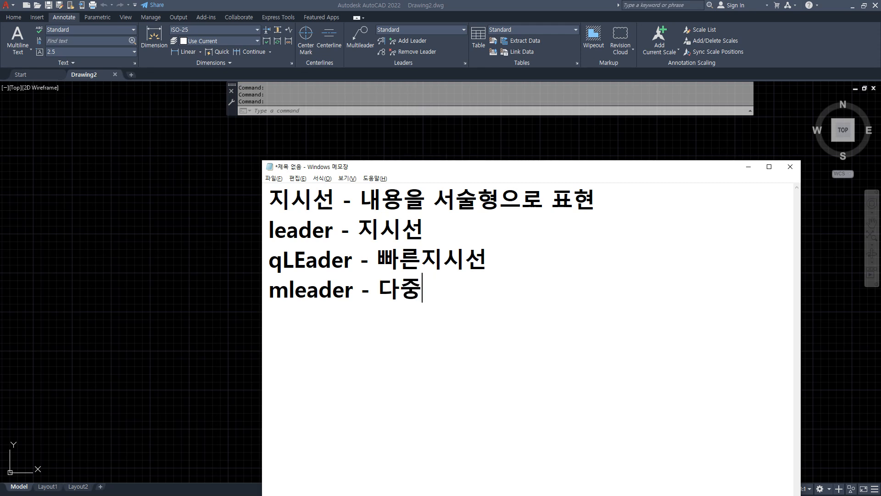
text(지시선)
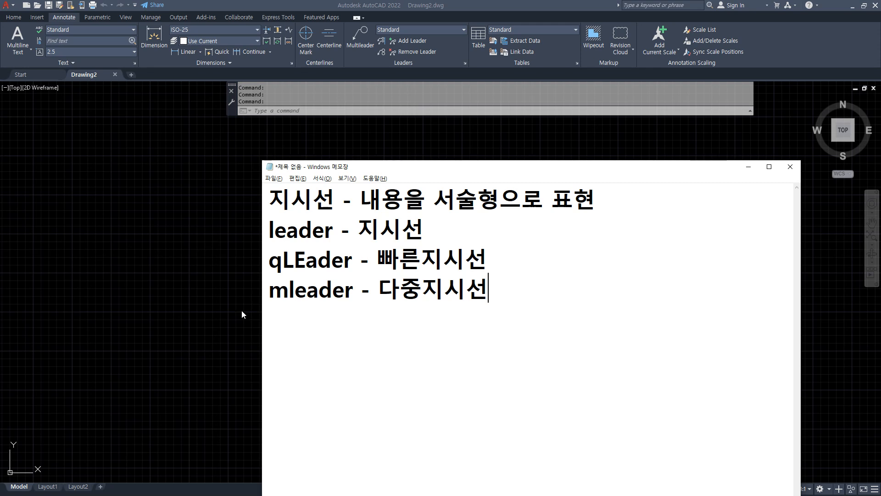
drag(264, 311, 529, 311)
mouse_move(427, 74)
mouse_down()
mouse_move(384, 82)
mouse_move(472, 20)
mouse_move(396, 77)
mouse_up()
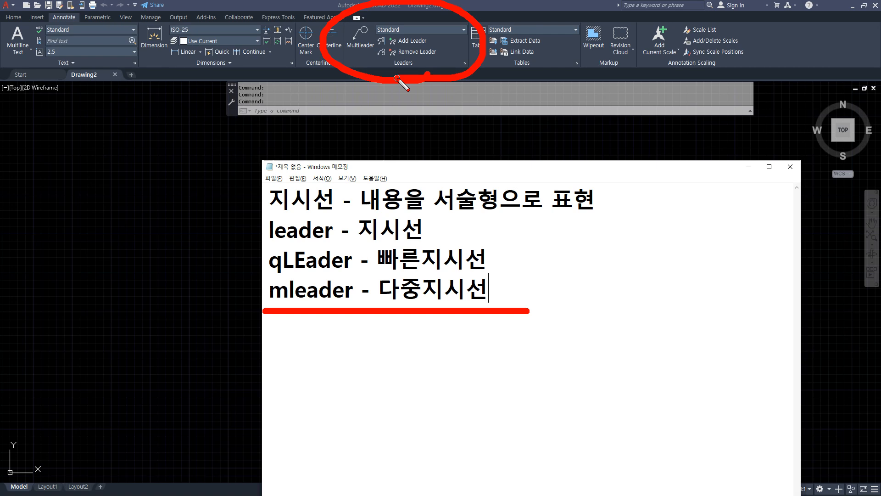
mouse_move(458, 216)
mouse_down()
mouse_move(431, 245)
mouse_move(472, 261)
mouse_move(542, 271)
mouse_move(541, 316)
mouse_up()
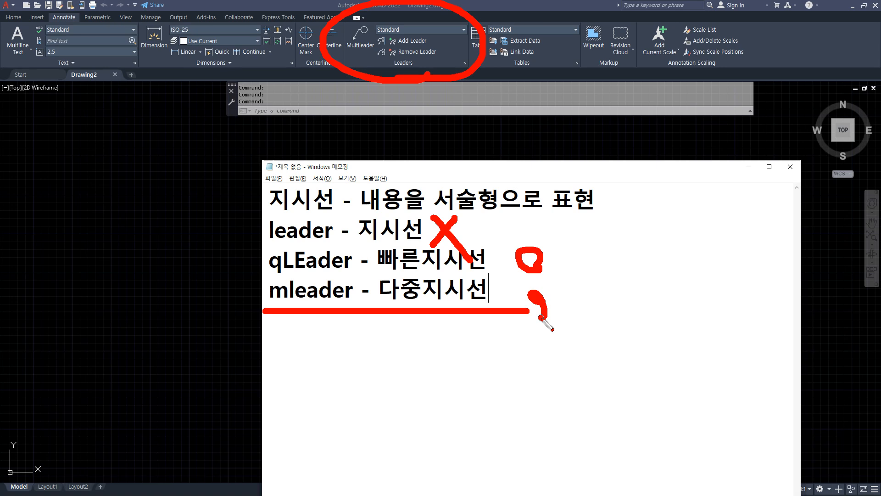
key(Escape)
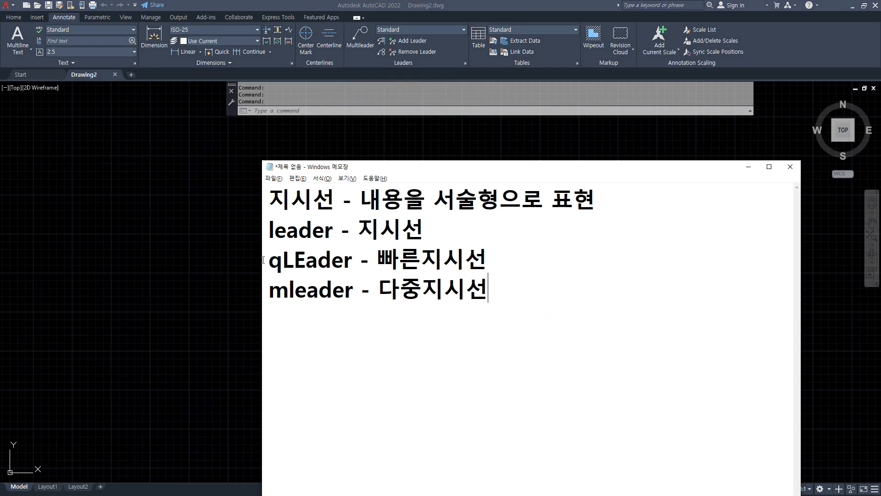
drag(263, 260, 489, 260)
click(508, 263)
Step: Switch to AutoCAD and draw a quick leader (QLEADER) with a slanted arrow segment and a short horizontal landing
click(248, 294)
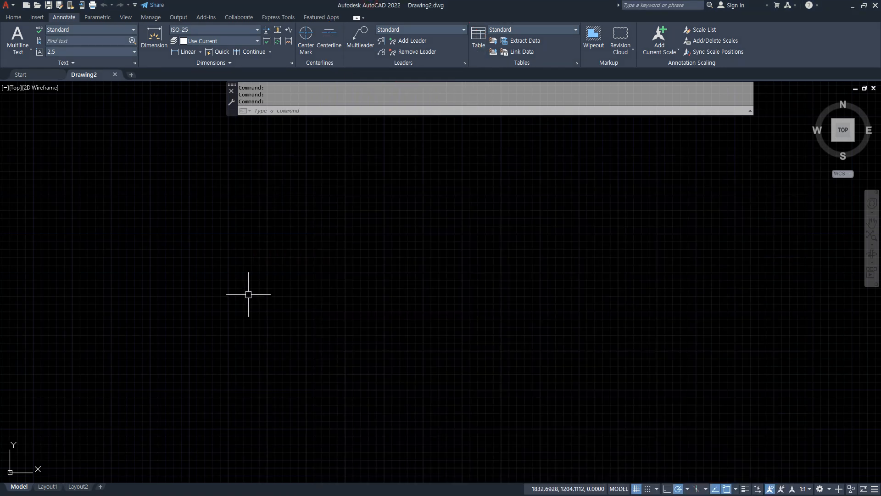
text(z)
key(Return)
text(a)
key(Return)
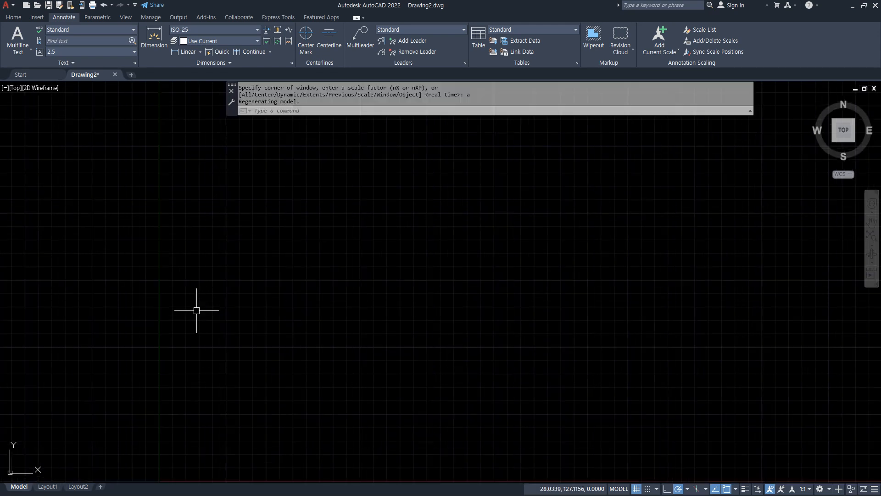
text(le)
key(Return)
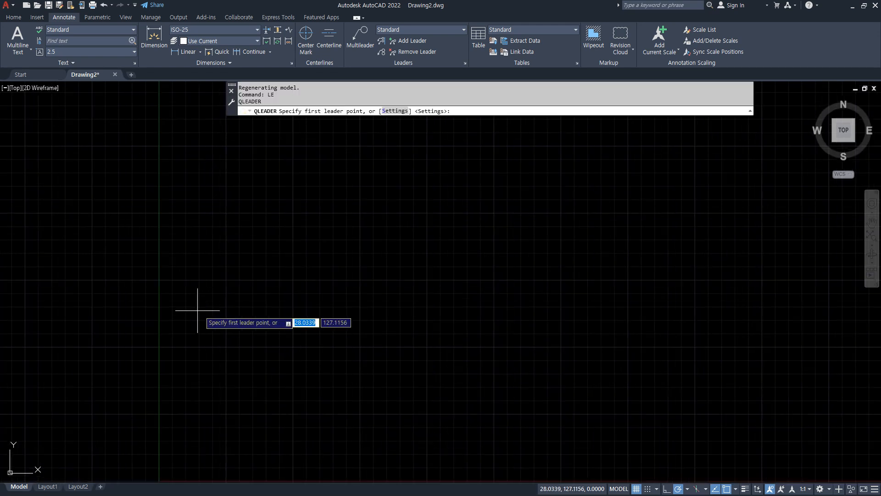
click(264, 281)
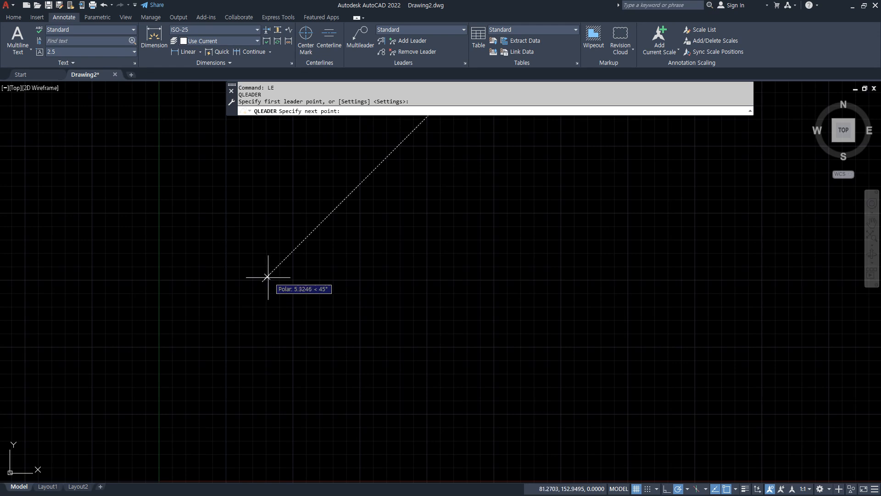
scroll(271, 274, up, 8)
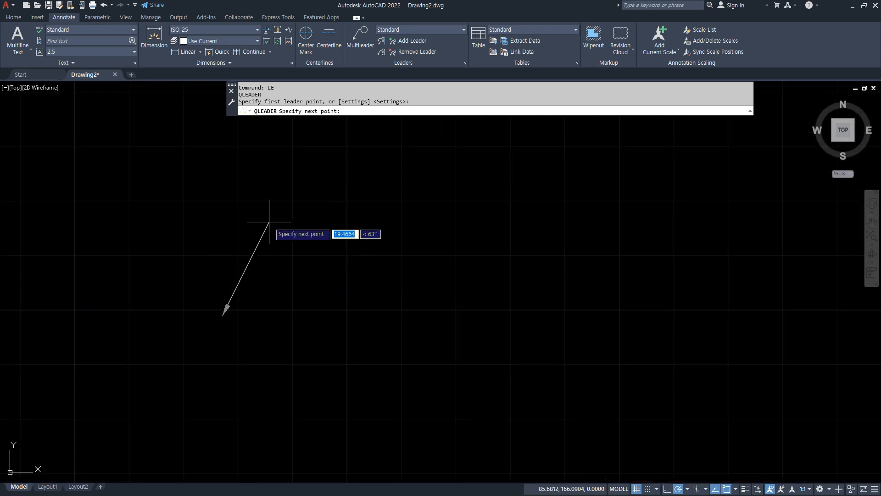
click(294, 200)
click(317, 200)
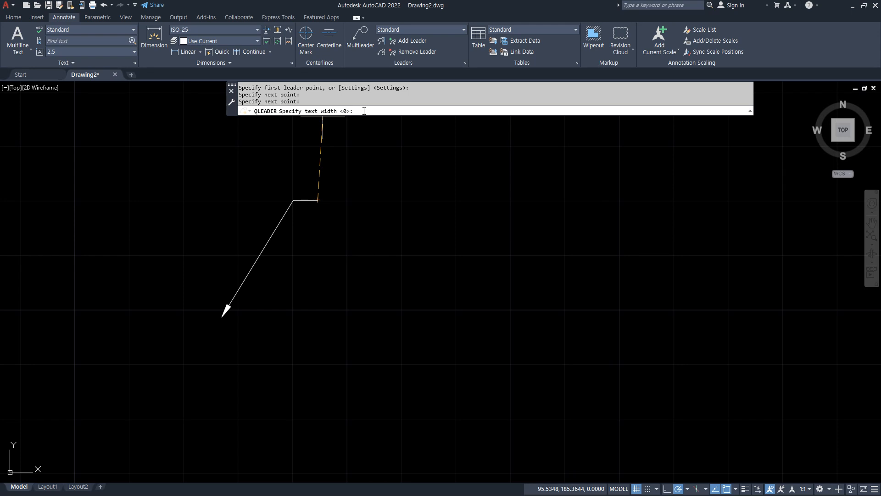
key(Return)
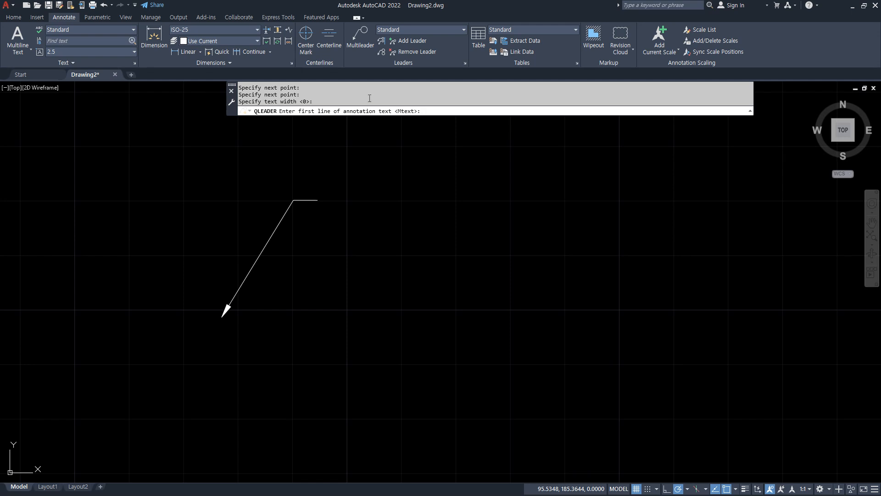
key(Return)
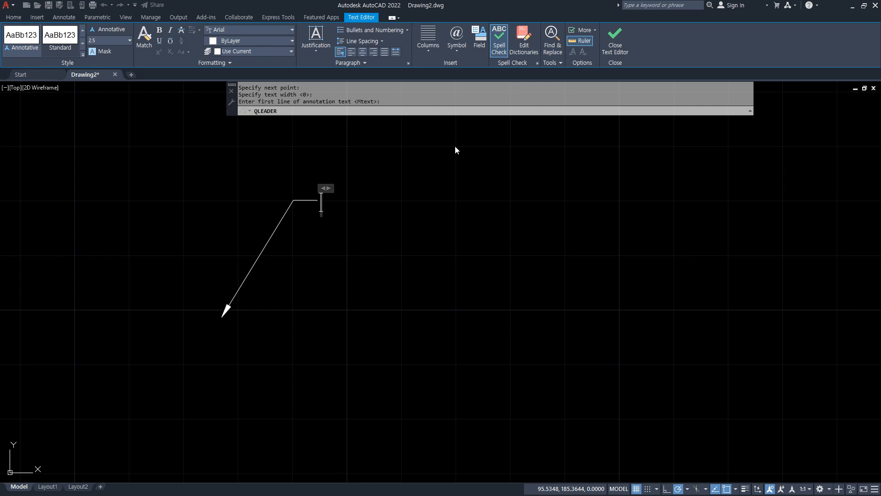
text(55C)
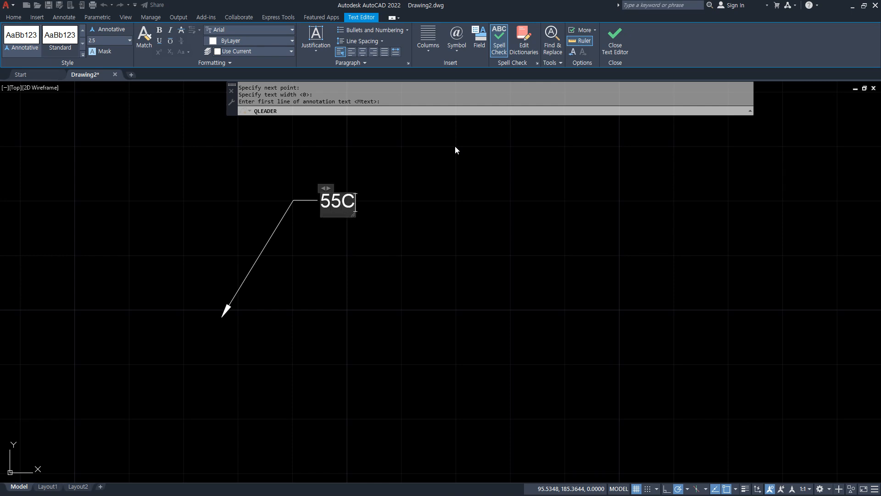
key(BackSpace)
key(BackSpace)
key(BackSpace)
text(%%)
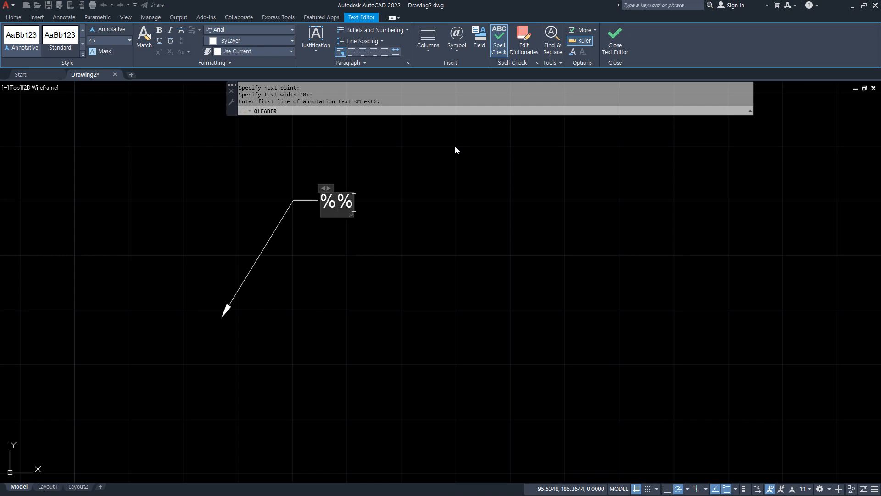
text(c20 )
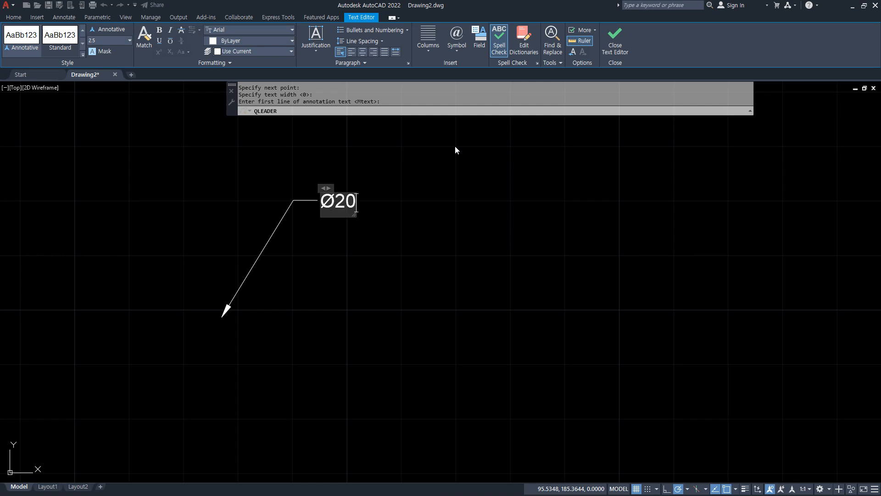
text(@250)
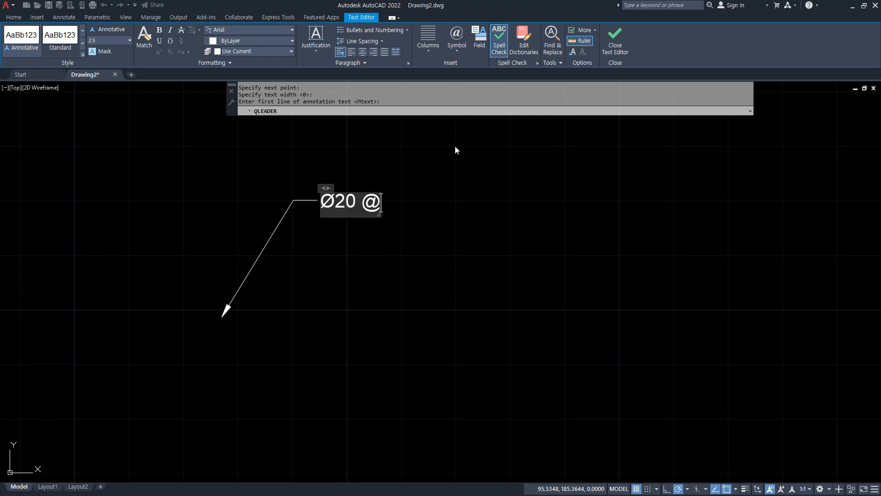
key(Left)
key(Left)
key(Left)
key(Left)
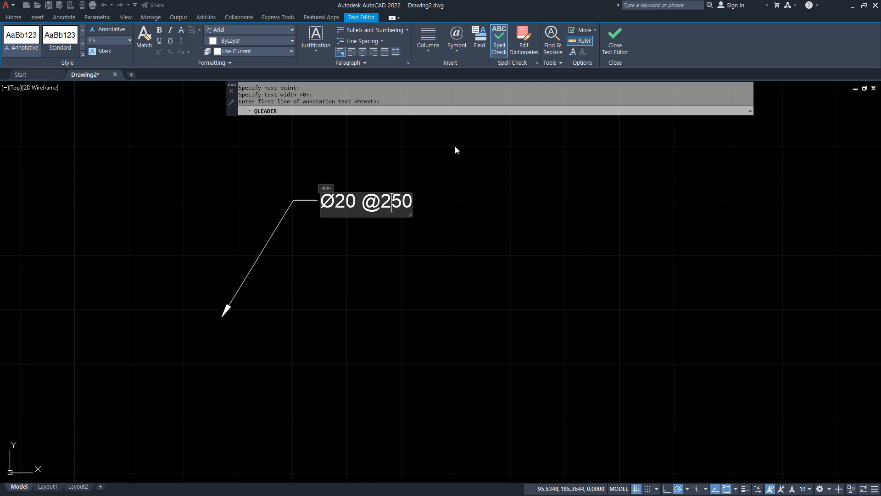
text(온수팡)
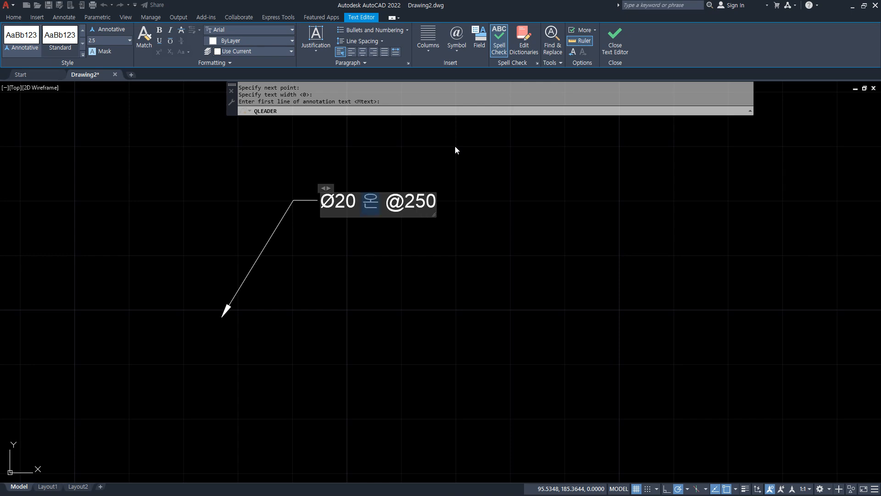
text(이프)
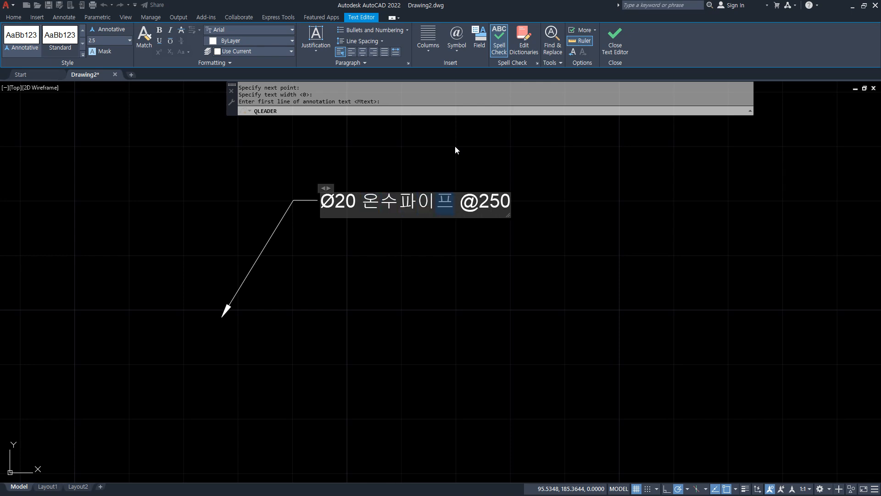
key(Escape)
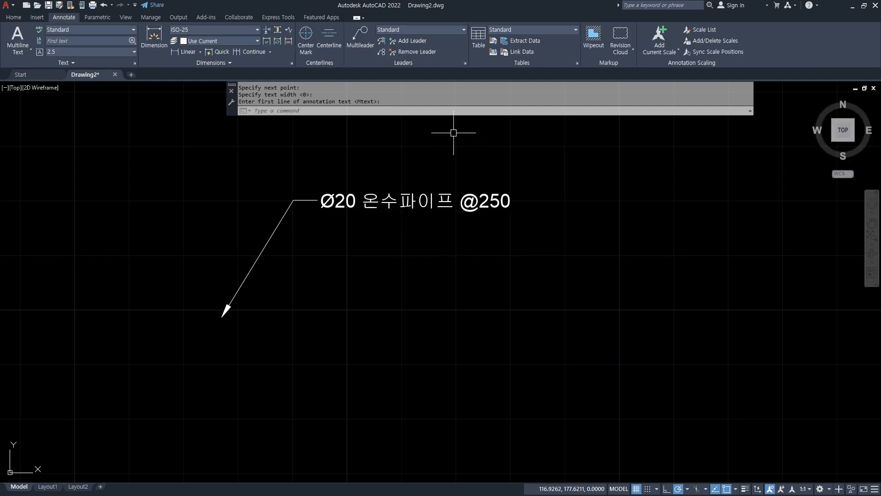
mouse_move(201, 313)
mouse_down()
mouse_move(232, 339)
mouse_move(218, 322)
mouse_up()
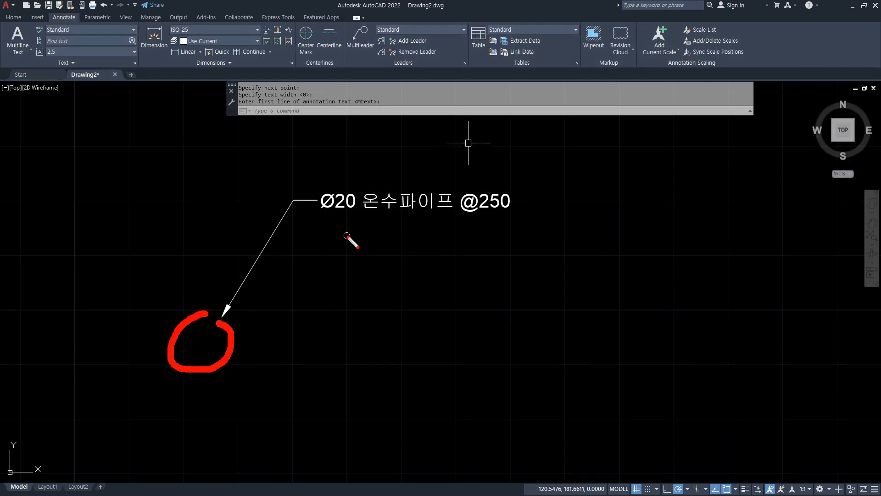
drag(317, 222, 468, 224)
mouse_move(320, 219)
mouse_down()
mouse_move(356, 229)
mouse_move(340, 237)
mouse_up()
click(481, 220)
drag(481, 220, 532, 221)
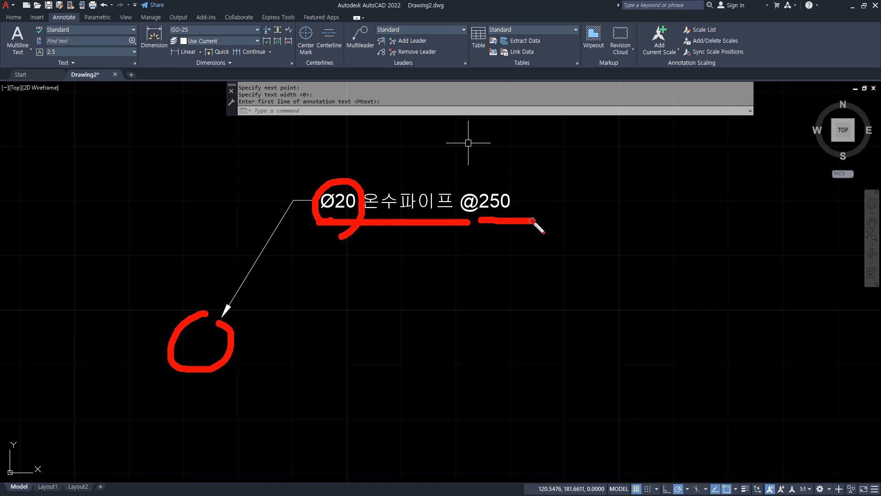
key(Escape)
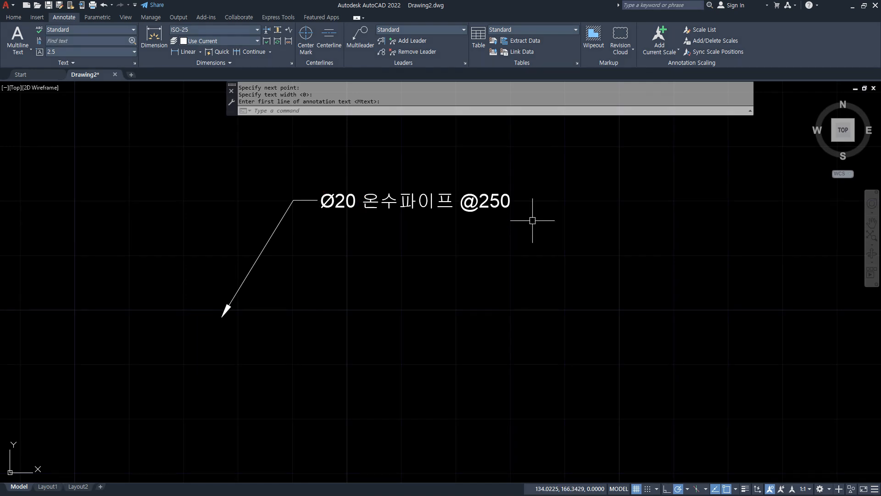
Step: Draw a second quick leader with a vertical arrow segment pointing down and a short horizontal landing to its left
scroll(455, 289, down, 2)
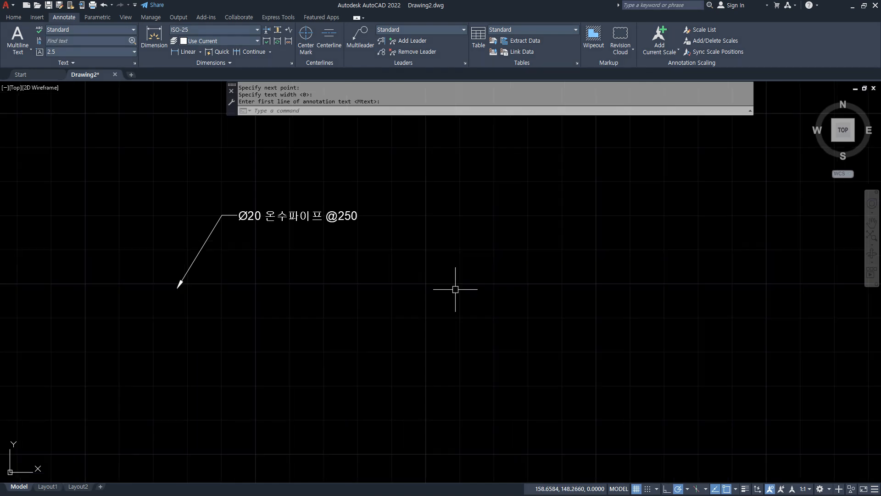
text(le)
key(Return)
scroll(459, 310, up, 2)
click(444, 311)
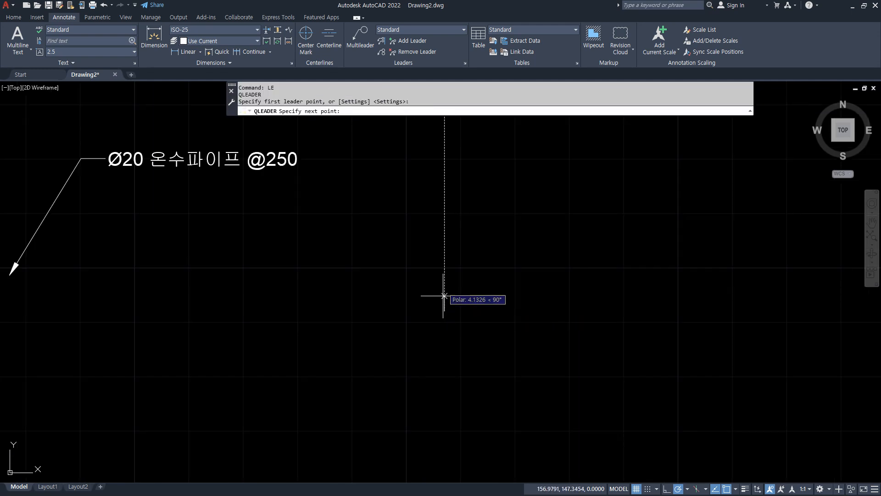
click(444, 213)
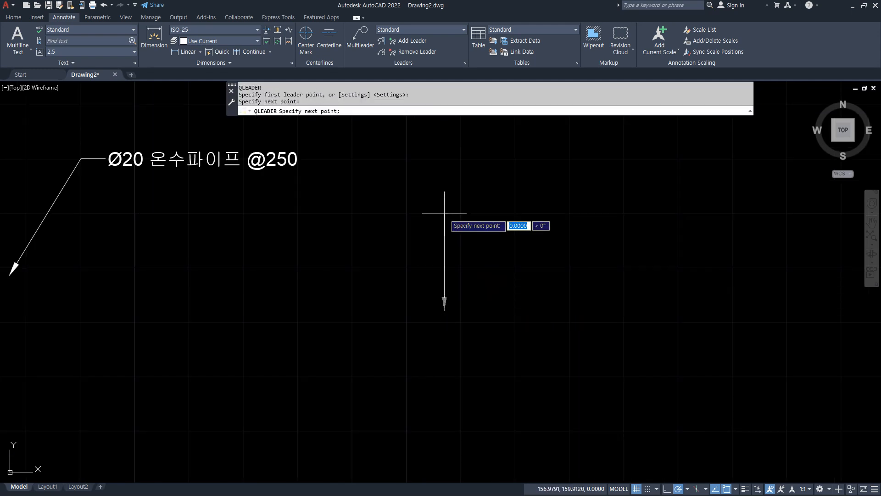
click(415, 213)
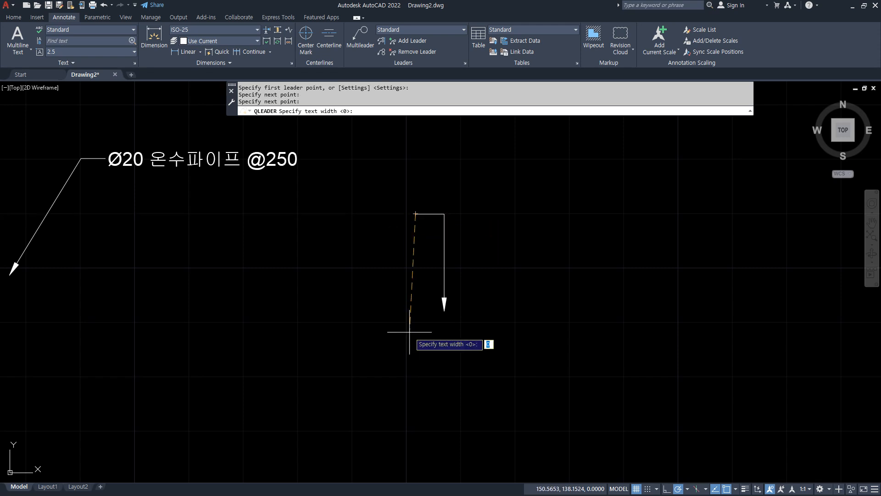
Step: Accept the default text width of 0 and enter "동해물과 백두산이" and "마르고 닳도록" as the leader's two-line multiline text
key(Return)
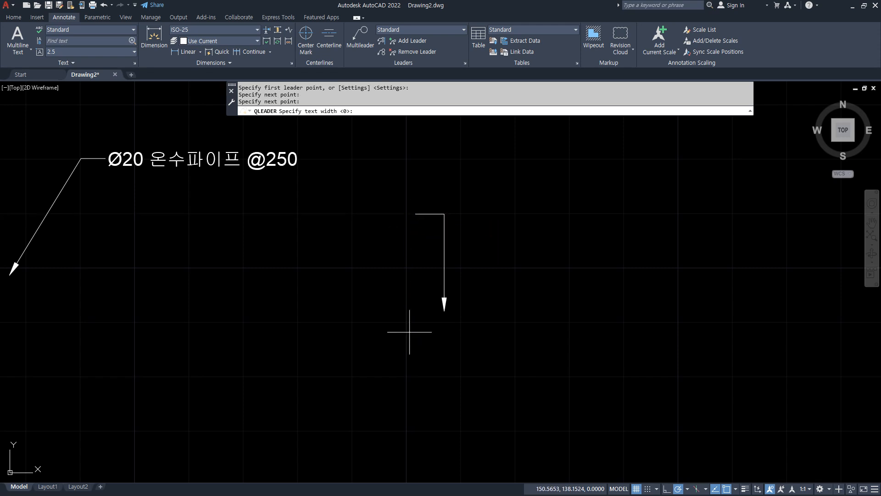
key(Return)
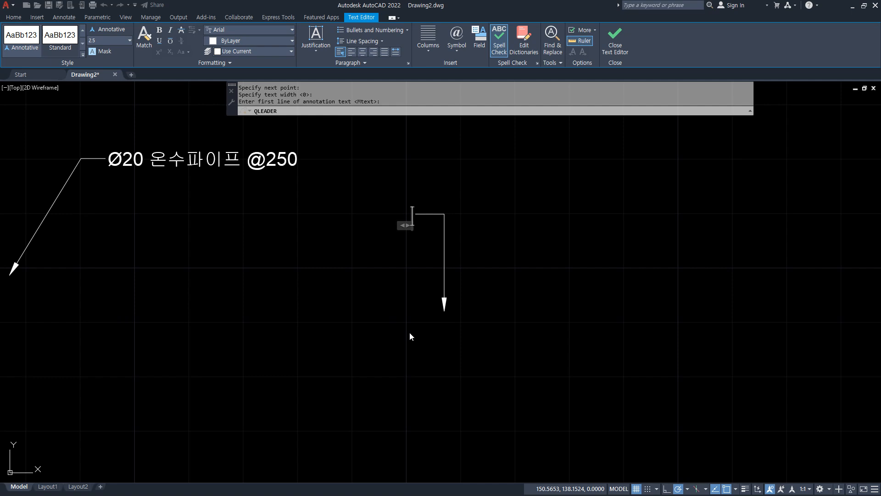
text(동흥물)
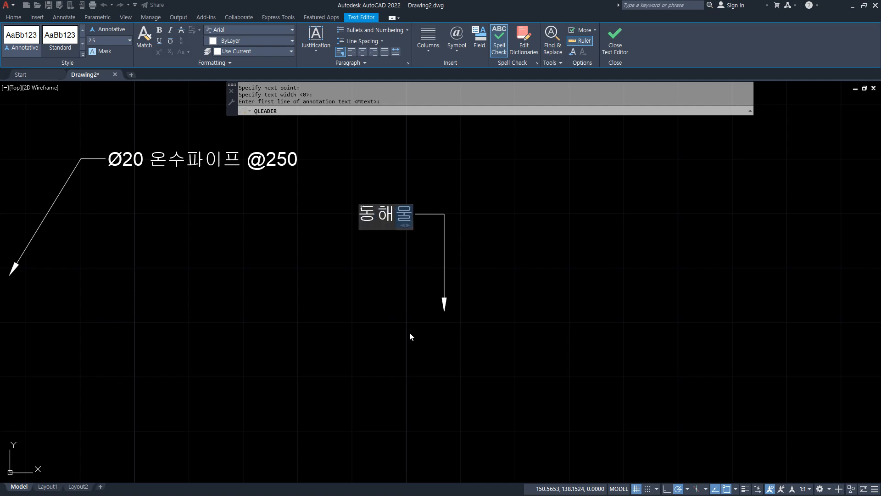
text(과 백두산이)
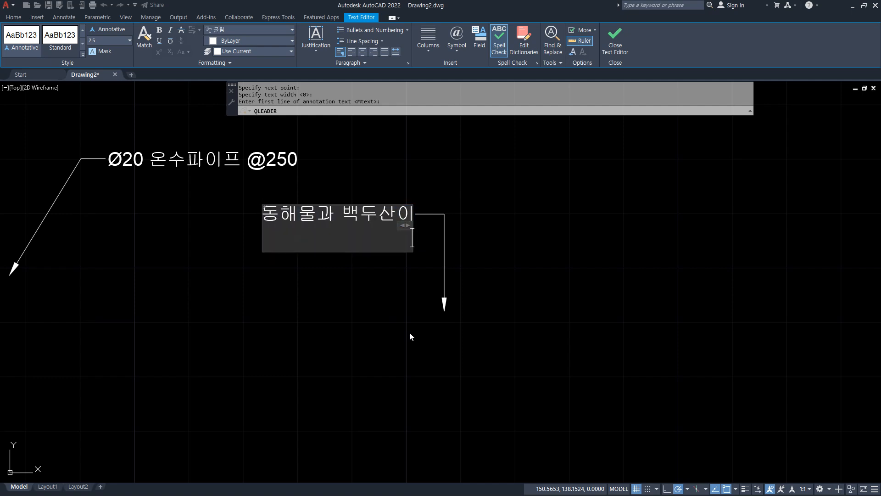
key(Return)
text(마르고)
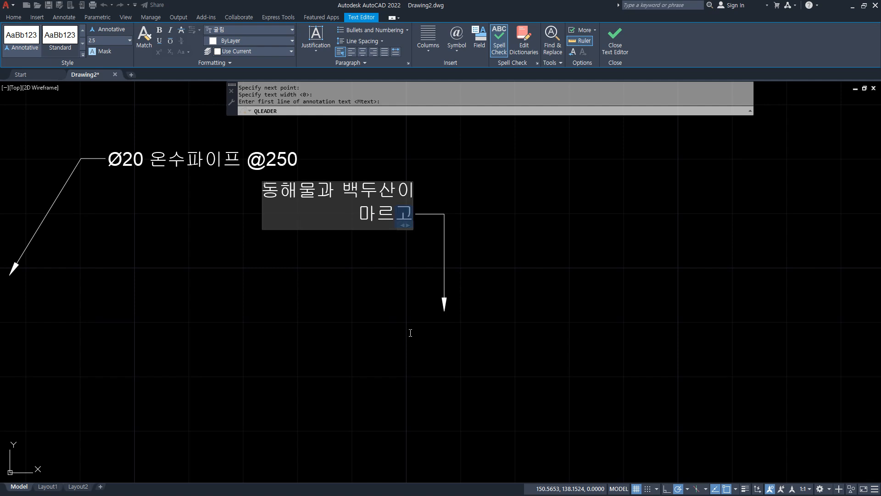
text( 닳)
text(도록)
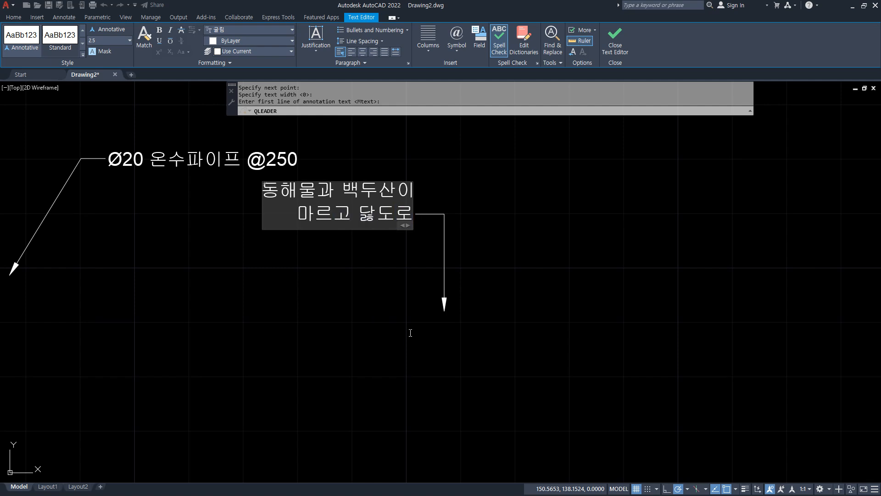
click(409, 331)
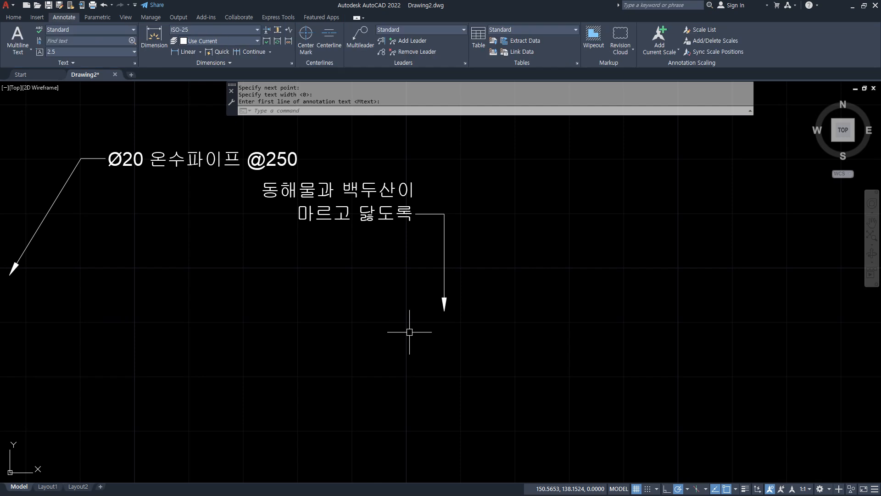
Step: Draw a third quick leader beside it with a vertical arrow segment pointing down and a short landing to its right
key(Return)
click(486, 315)
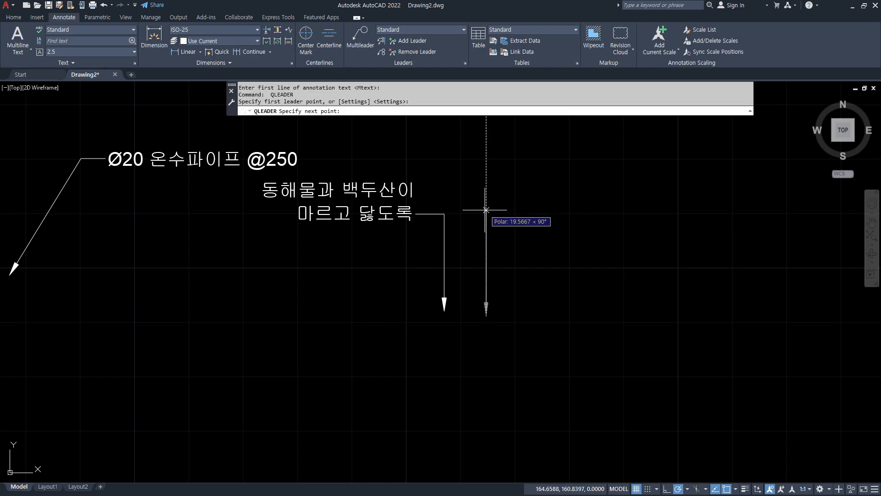
click(486, 186)
click(513, 187)
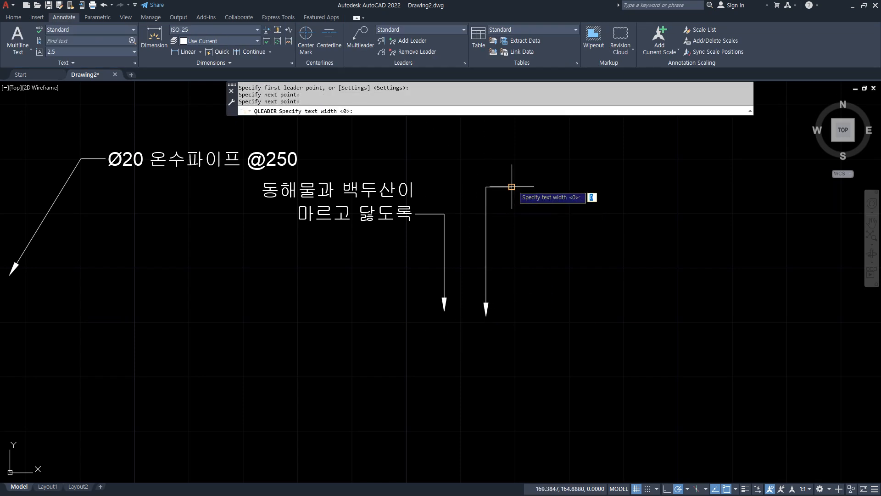
Step: Accept the default text width and enter "동해물과 백두산이", "마르고 닳도록" and "하느님이 보우핫" as the third leader's three-line text
key(Return)
key(Return)
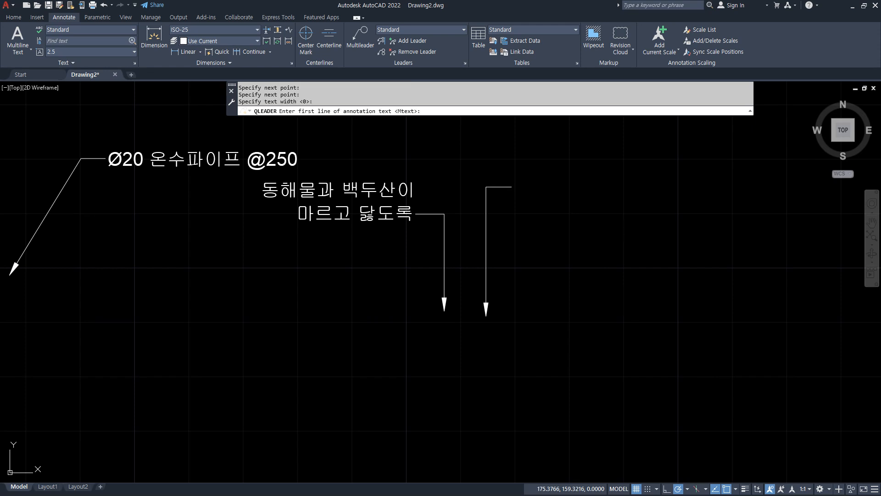
text(동해물과)
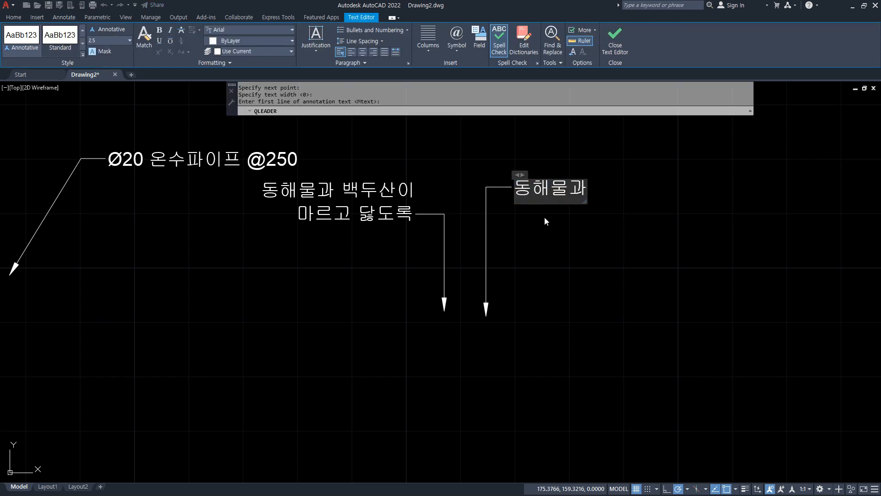
text( 백두사ㄴ이)
key(Return)
text(마르고 ㄷ)
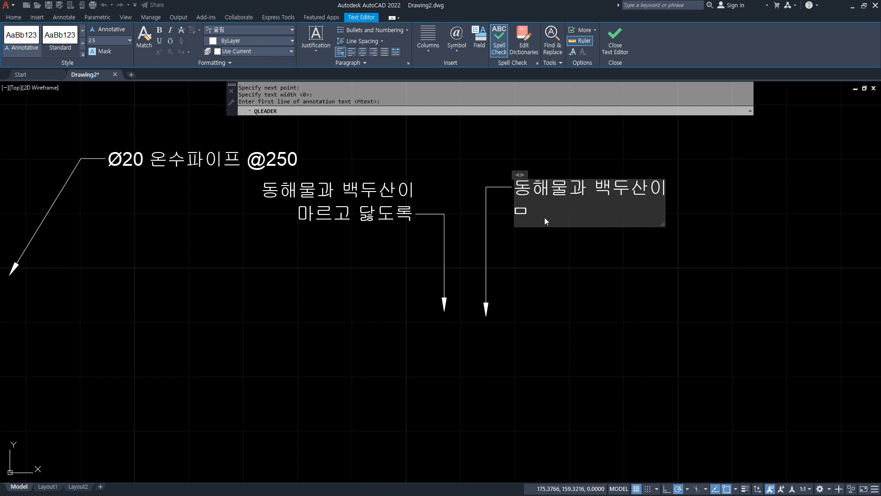
text(ㅏㄹㄱ도록)
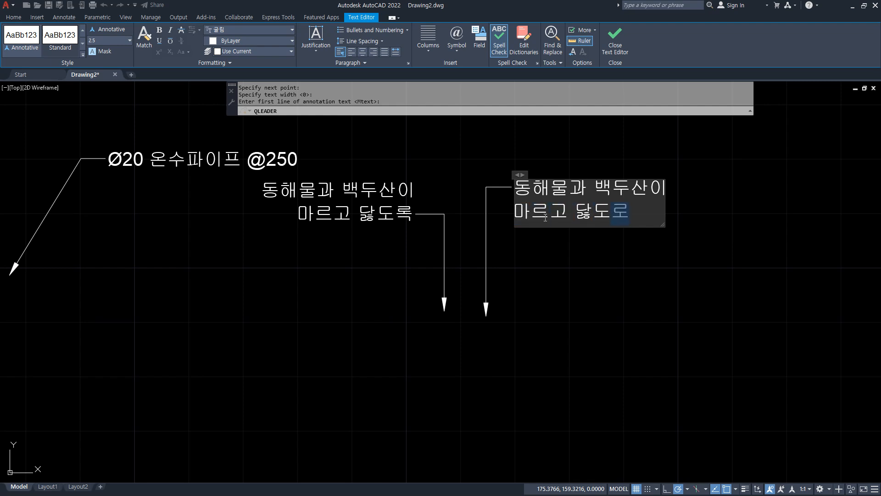
key(Return)
text(한ㅡ님이 보우)
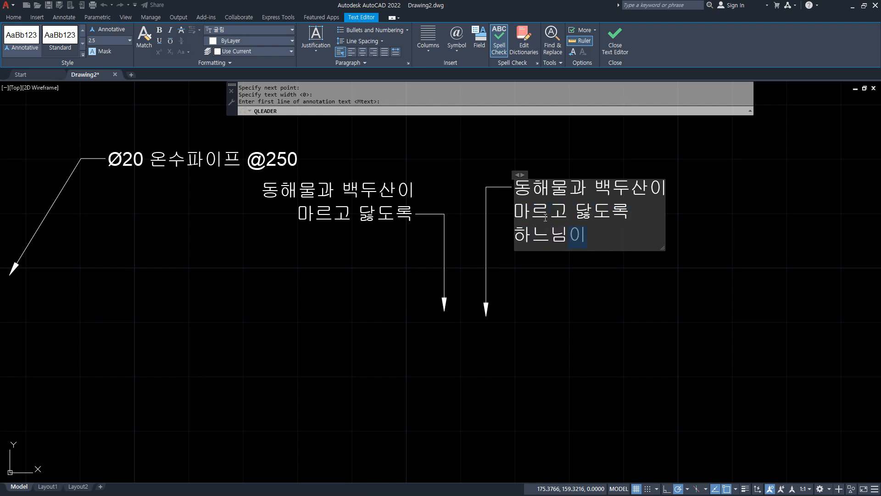
text(핫)
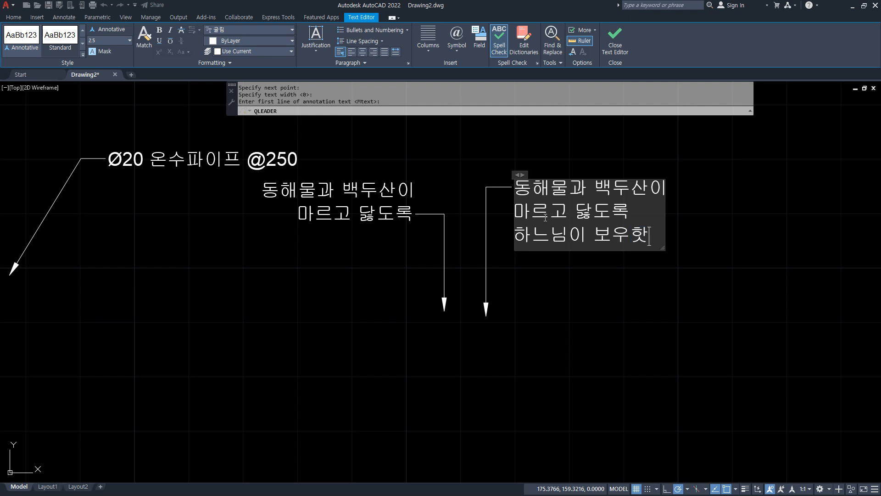
key(ctrl+Return)
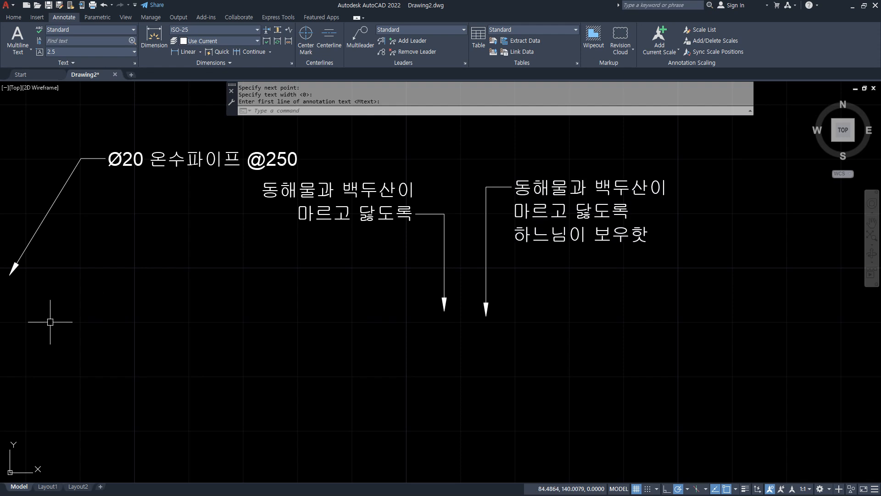
click(275, 335)
key(Escape)
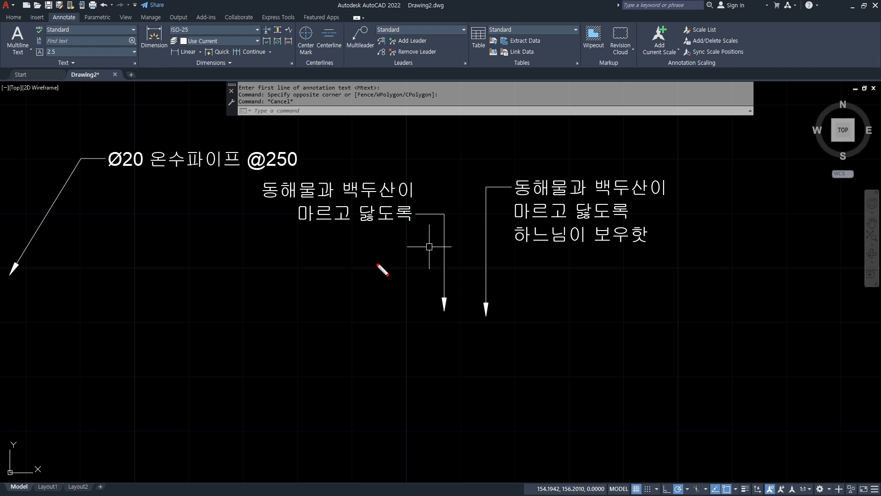
mouse_move(445, 281)
mouse_down()
mouse_move(451, 220)
mouse_move(455, 289)
mouse_up()
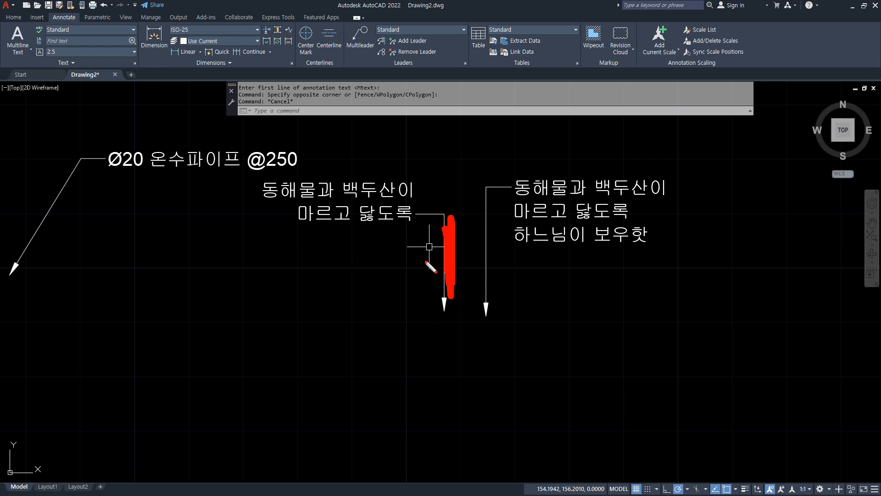
mouse_move(315, 263)
mouse_down()
mouse_move(230, 174)
mouse_move(440, 215)
mouse_move(282, 270)
mouse_up()
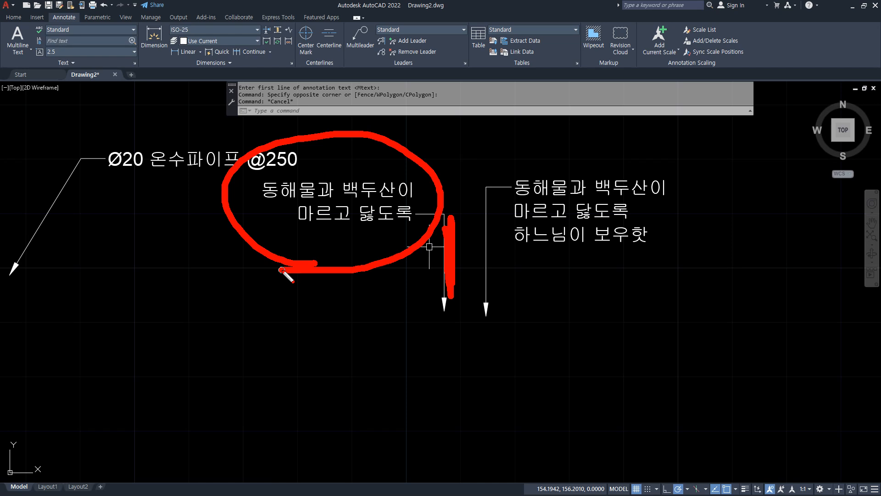
key(Escape)
drag(297, 214, 444, 215)
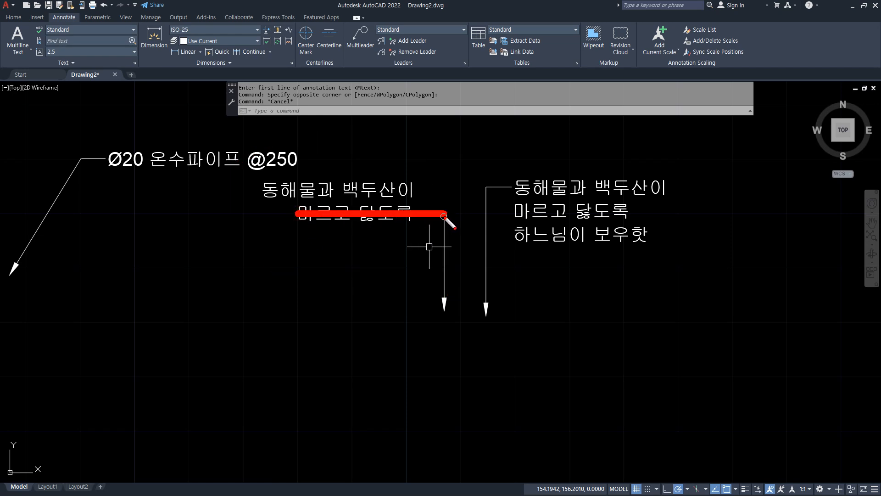
drag(486, 260, 489, 280)
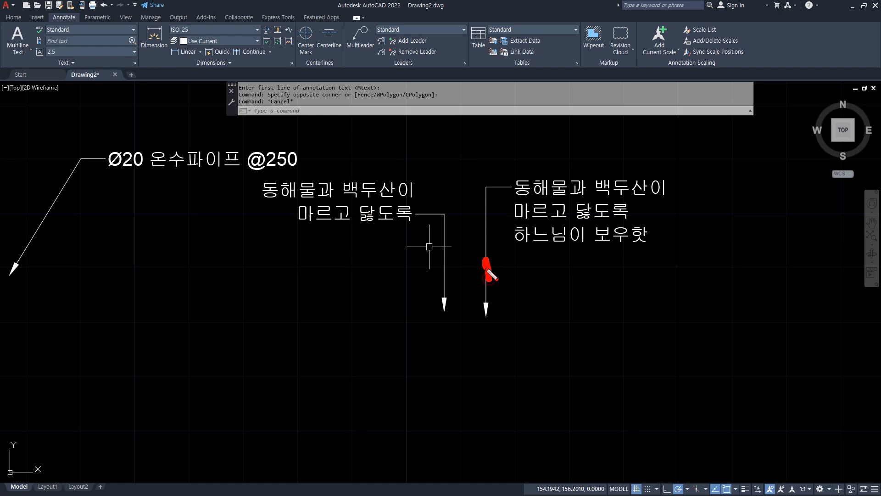
mouse_move(716, 253)
mouse_down()
mouse_move(711, 266)
mouse_move(620, 153)
mouse_move(669, 299)
mouse_move(663, 305)
mouse_up()
click(513, 187)
drag(502, 188, 677, 187)
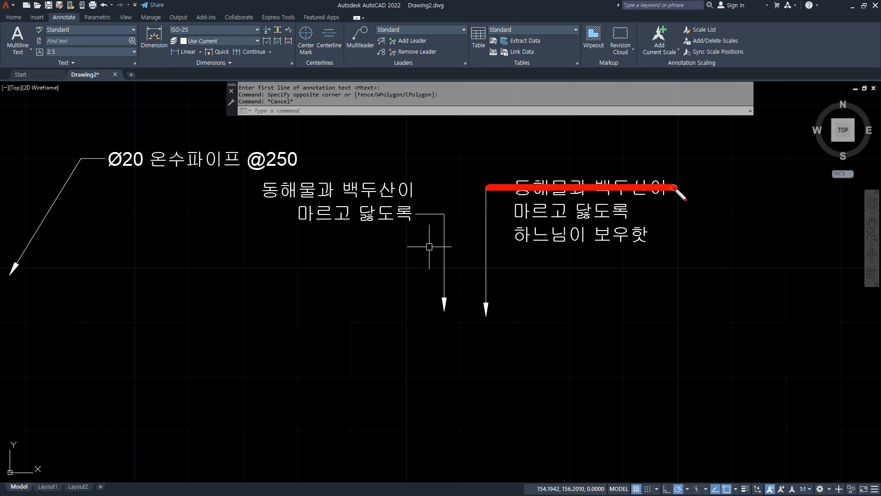
key(Escape)
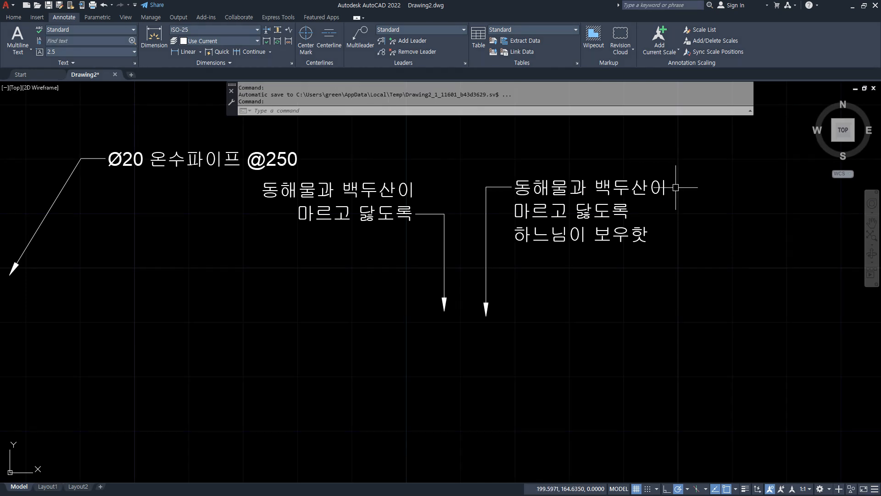
Step: Copy the third leader's line from its landing's text end as a fitted array of 3 items, ending vertically below at the third text row
middle_drag(504, 249, 325, 252)
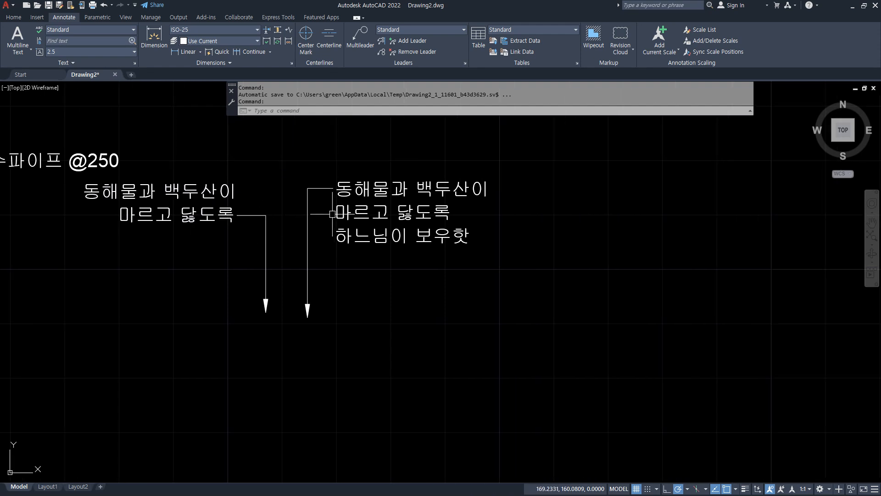
scroll(331, 217, up, 4)
scroll(276, 223, down, 2)
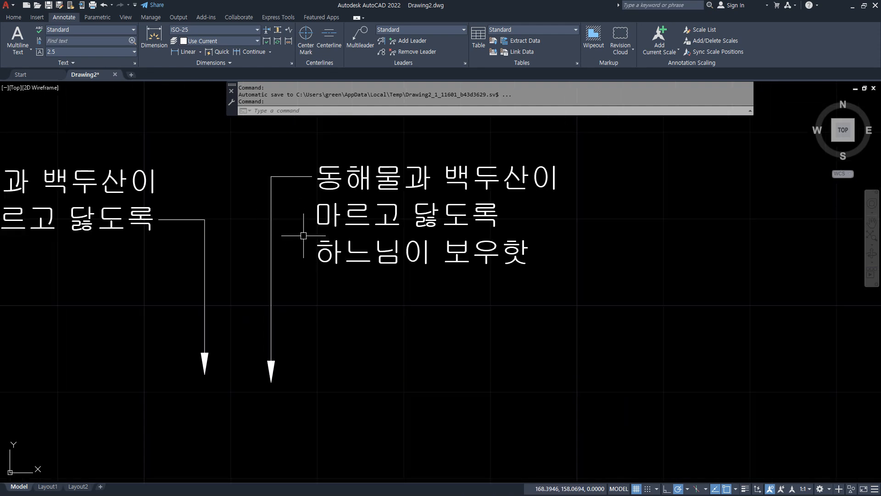
key(space)
click(285, 160)
click(252, 208)
key(space)
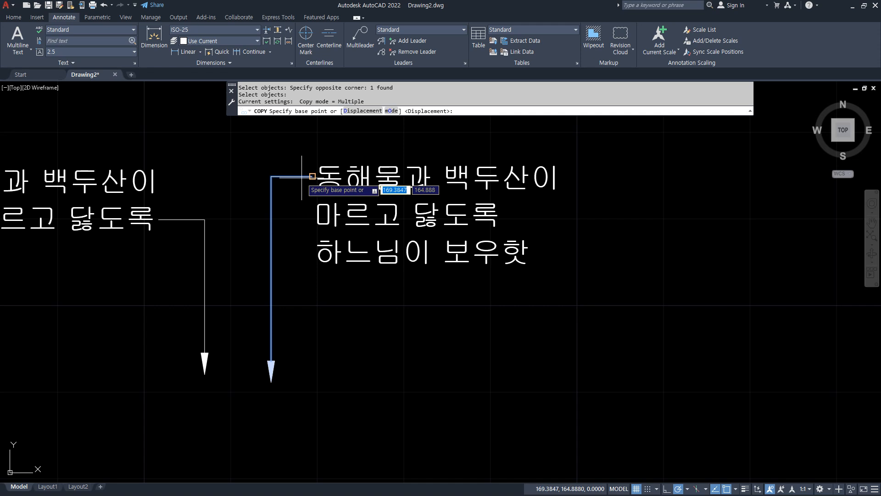
click(303, 177)
text(a)
key(Return)
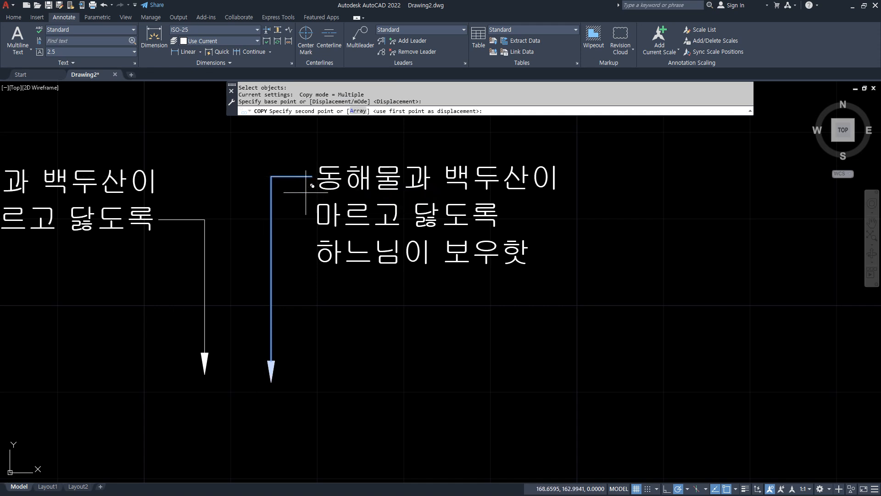
text(3)
key(Return)
text(f)
key(Return)
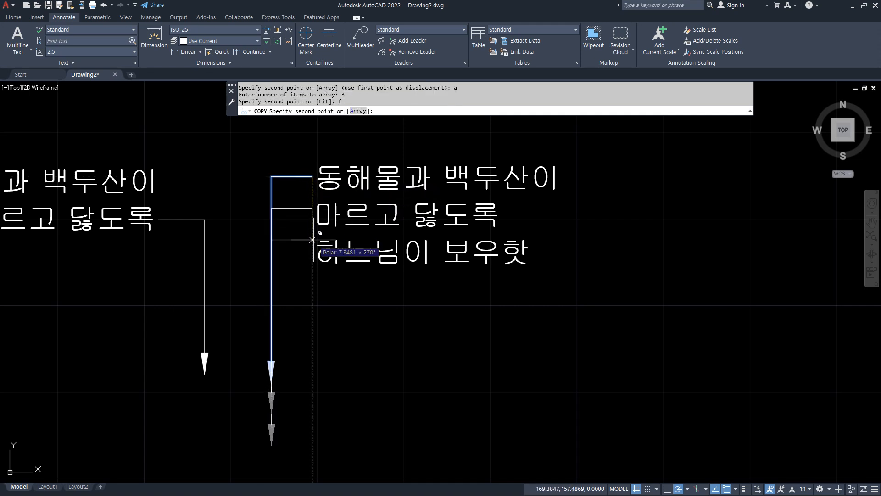
click(312, 252)
key(Escape)
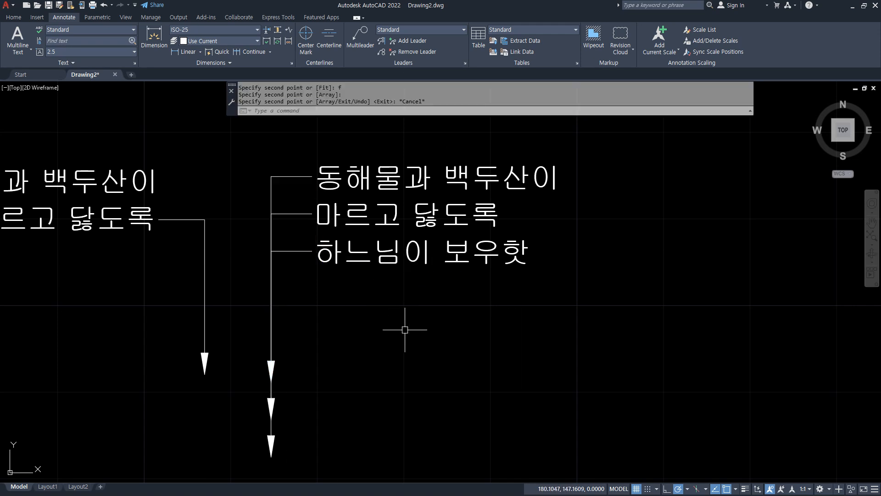
Step: Stretch the arrow tip of the lowest leader copy straight down, well below the other two arrowheads
scroll(403, 324, down, 2)
middle_drag(403, 321, 401, 264)
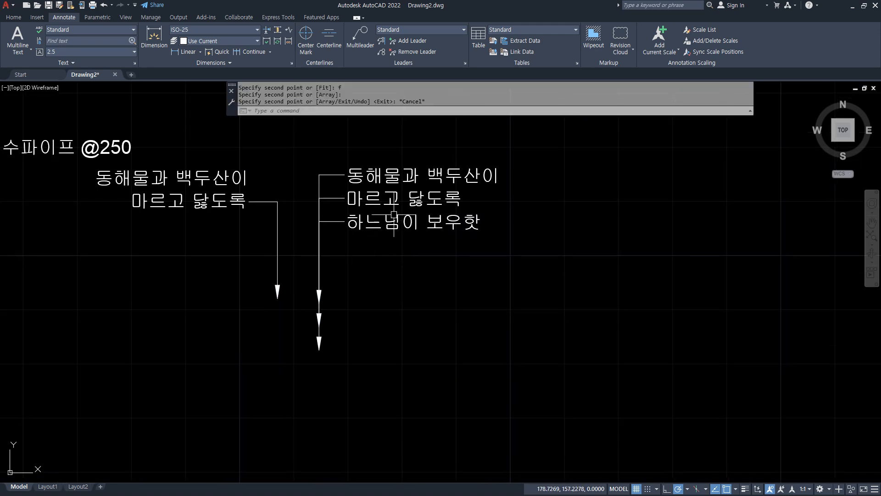
click(318, 345)
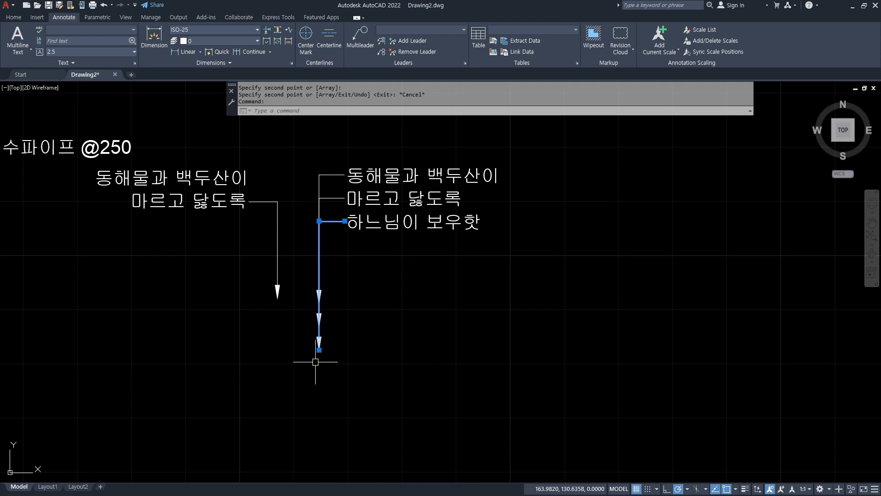
click(320, 347)
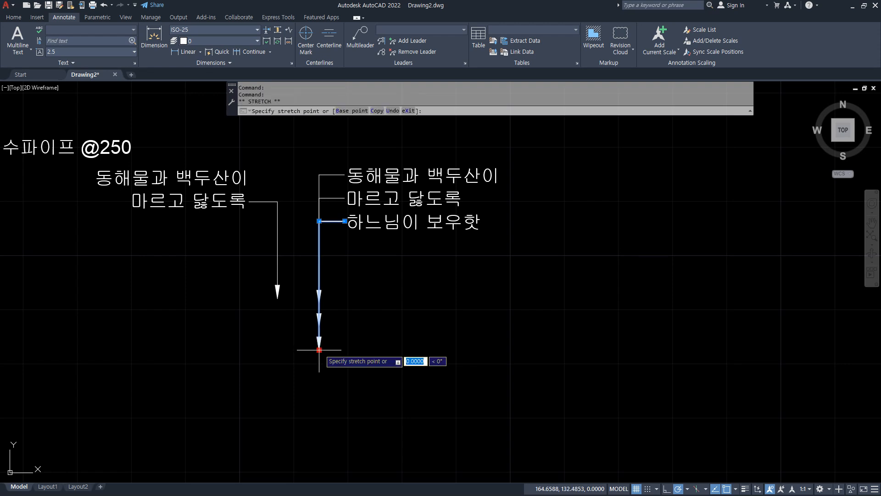
click(319, 418)
key(Escape)
Step: Stretch the arrow tip of the middle leader copy straight down by about 2.6 units
click(332, 189)
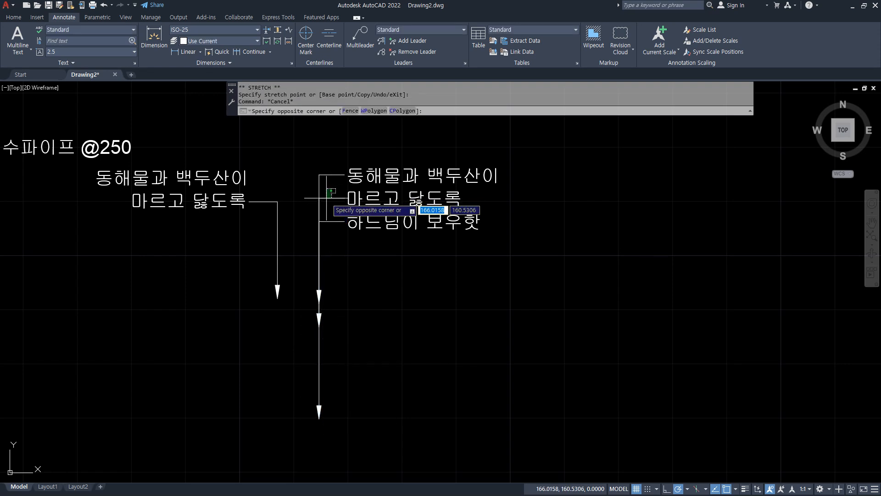
click(326, 198)
click(319, 327)
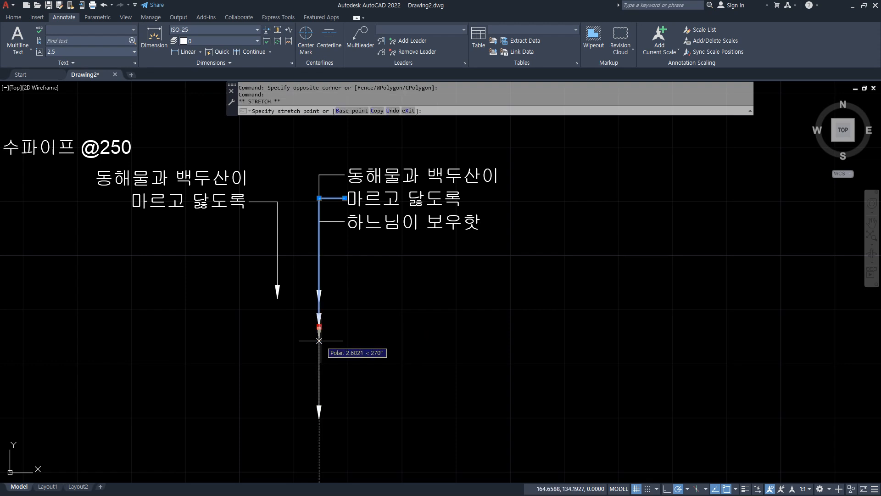
click(319, 340)
key(Escape)
mouse_move(325, 443)
mouse_down()
mouse_move(297, 425)
mouse_move(339, 421)
mouse_up()
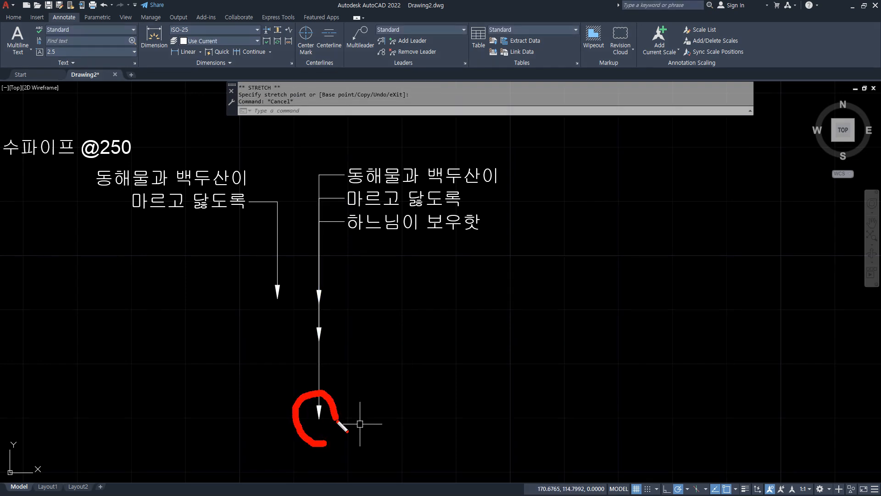
drag(359, 235, 497, 222)
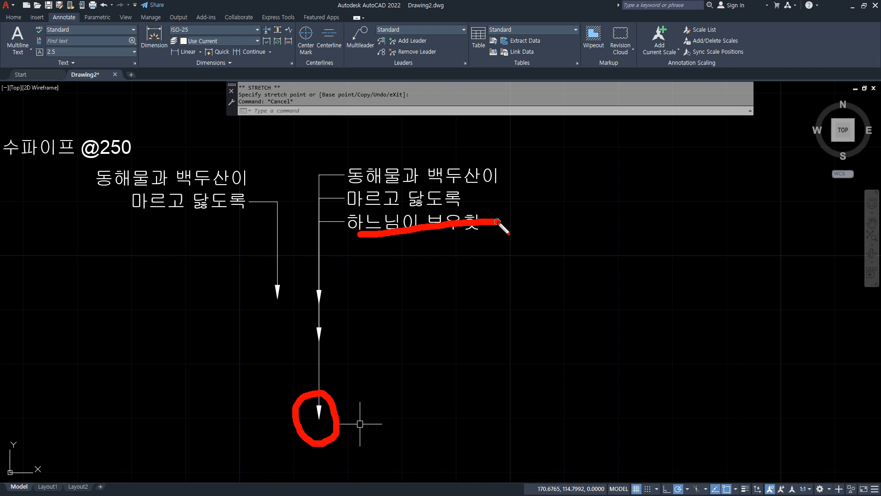
drag(325, 314, 317, 357)
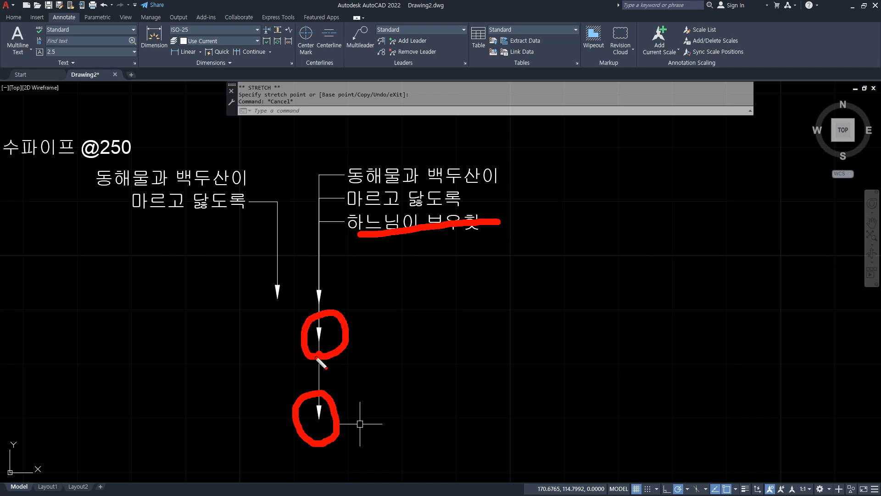
drag(357, 216, 487, 199)
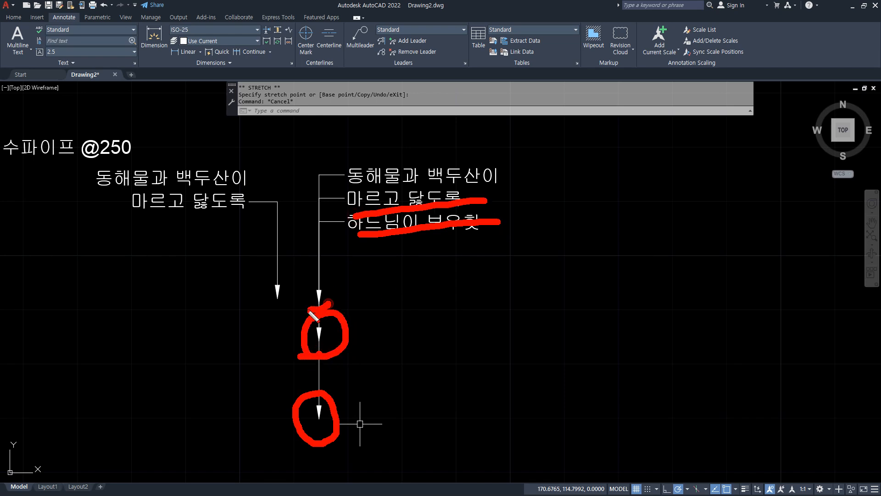
drag(311, 313, 332, 302)
drag(350, 181, 520, 181)
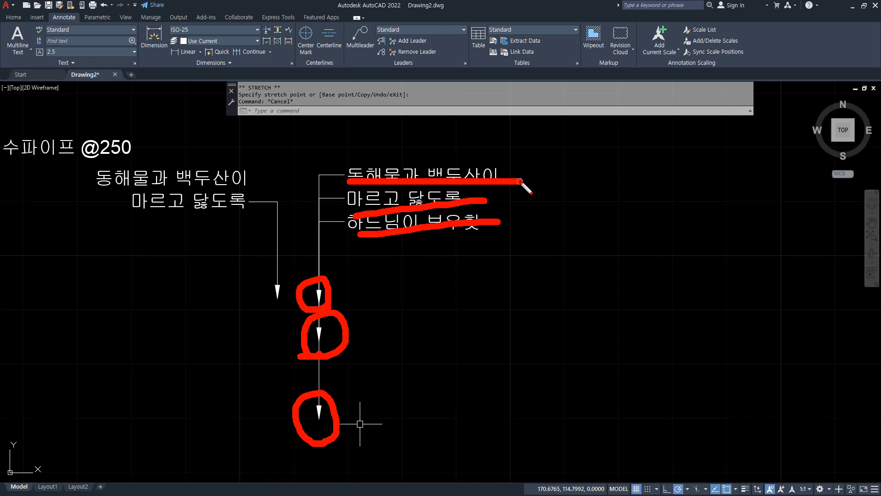
key(Escape)
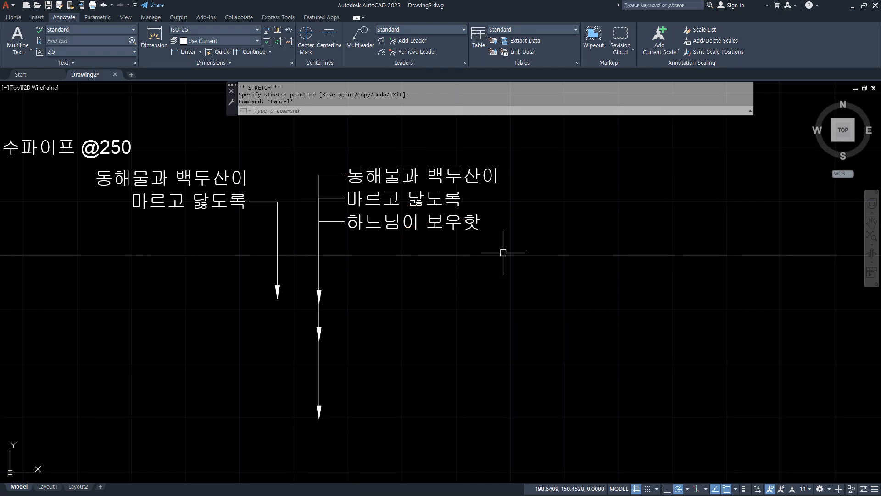
Step: Draw a quick leader in the empty area with polar tracking at 30° increments, using a 60° arrow segment and a short horizontal landing to the right
middle_drag(506, 250, 396, 265)
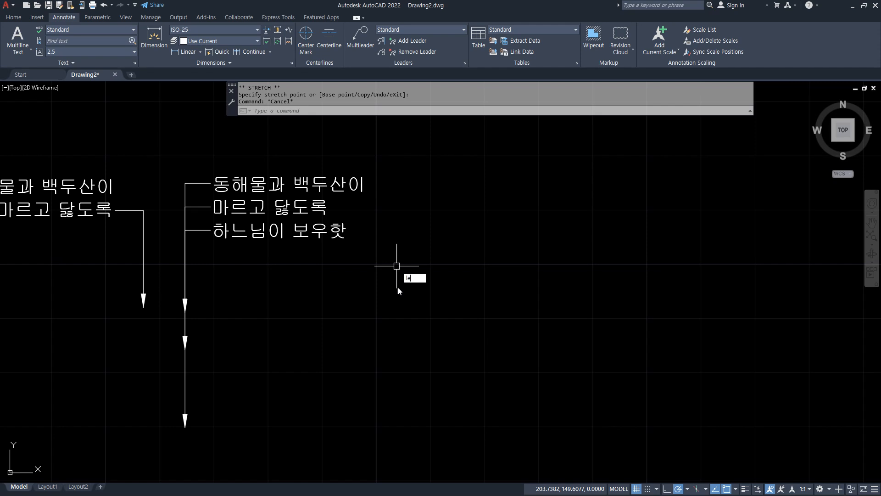
key(Return)
click(369, 320)
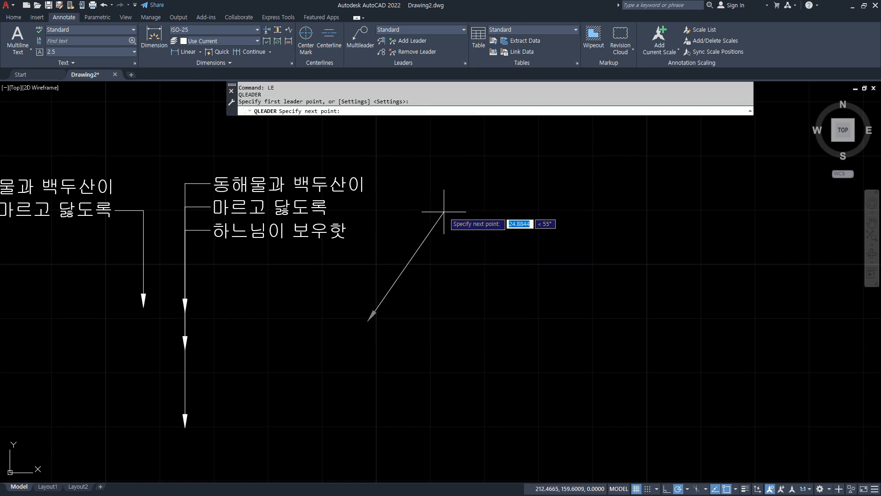
click(688, 490)
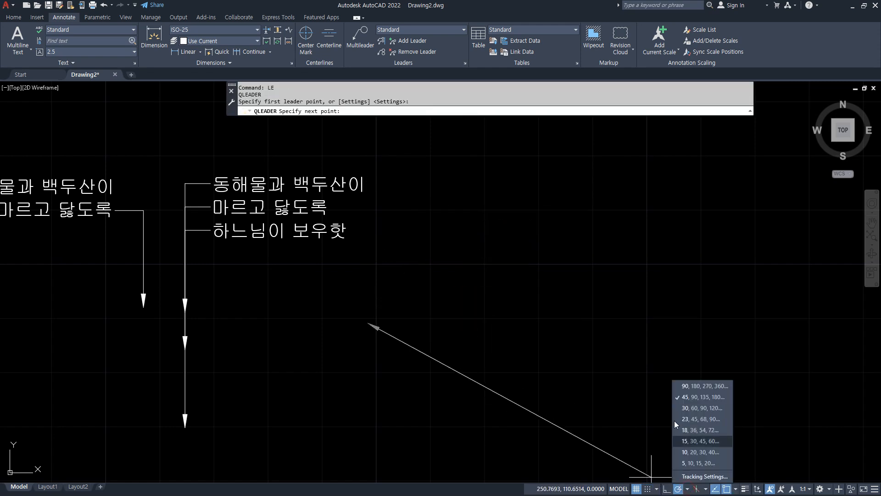
click(694, 407)
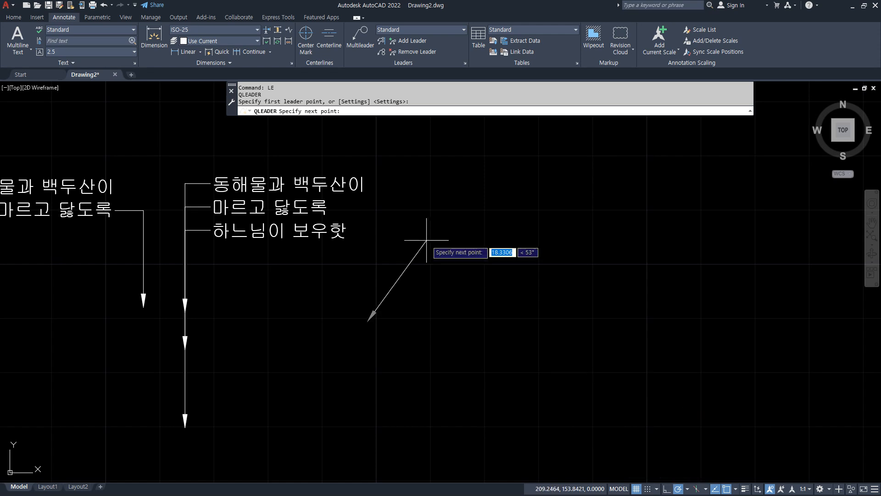
click(431, 209)
click(454, 210)
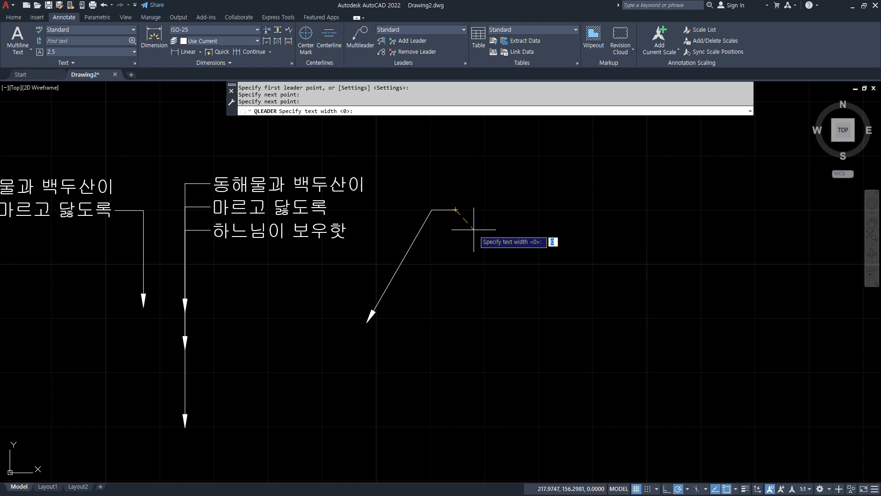
Step: Accept the default text width of 0 and enter "Ø18 자리파기 DP 1" as the first line of the leader's multiline text
key(Return)
key(Return)
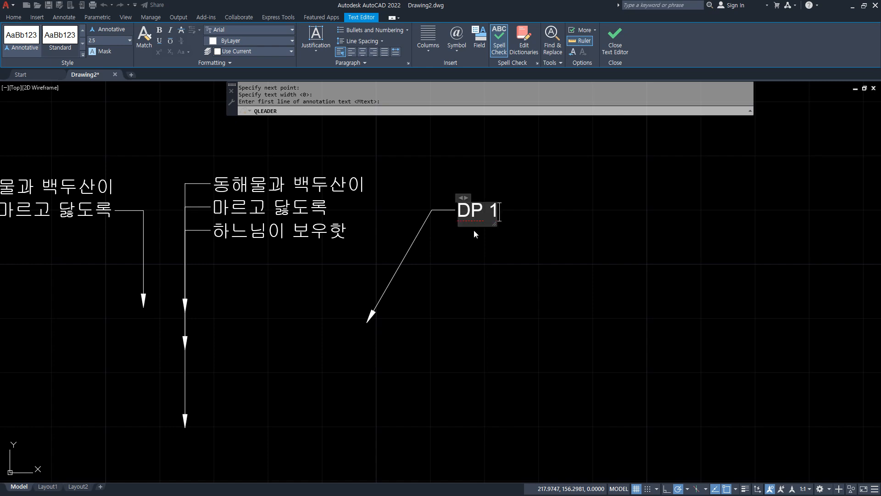
text(%%c)
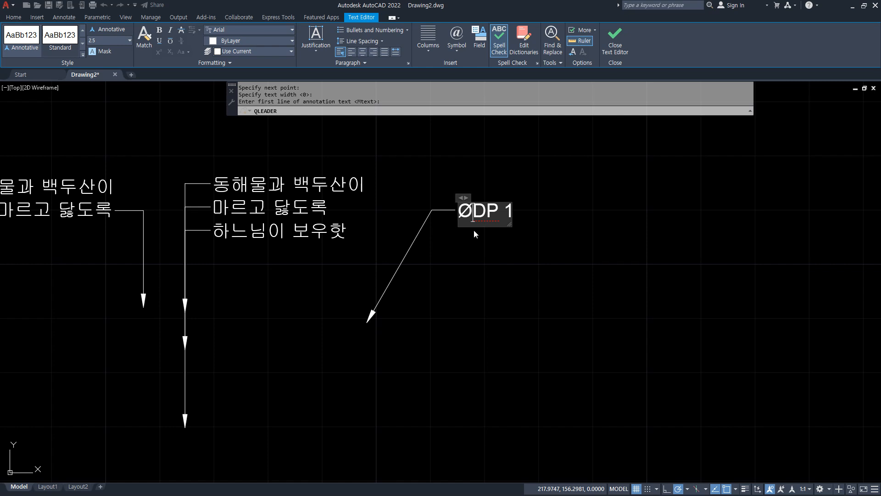
text(18)
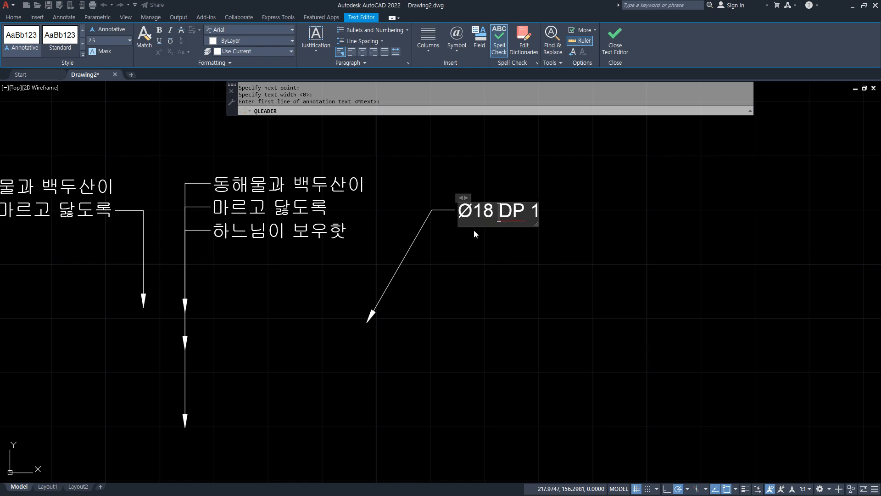
key(End)
key(Left)
key(Left)
key(Left)
key(Left)
text(자리파기)
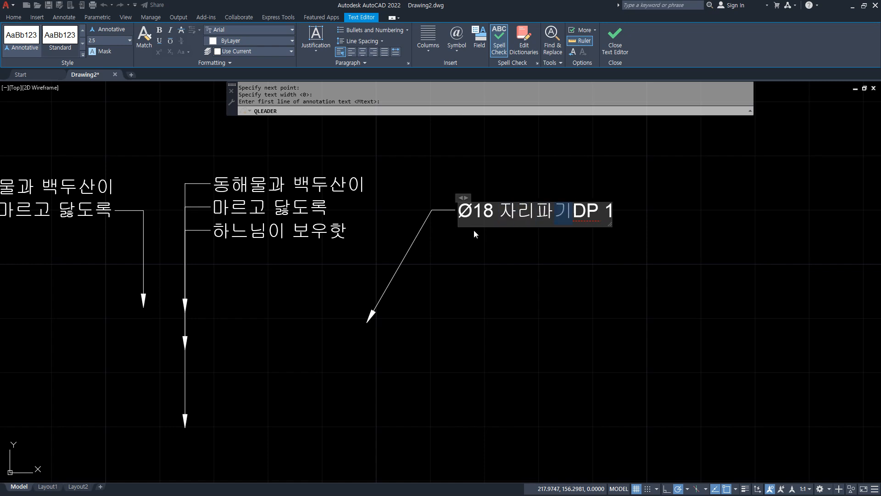
key(End)
Step: Add "6-Ø9 HOLE" as the second line of the leader's text and finish the annotation
key(Return)
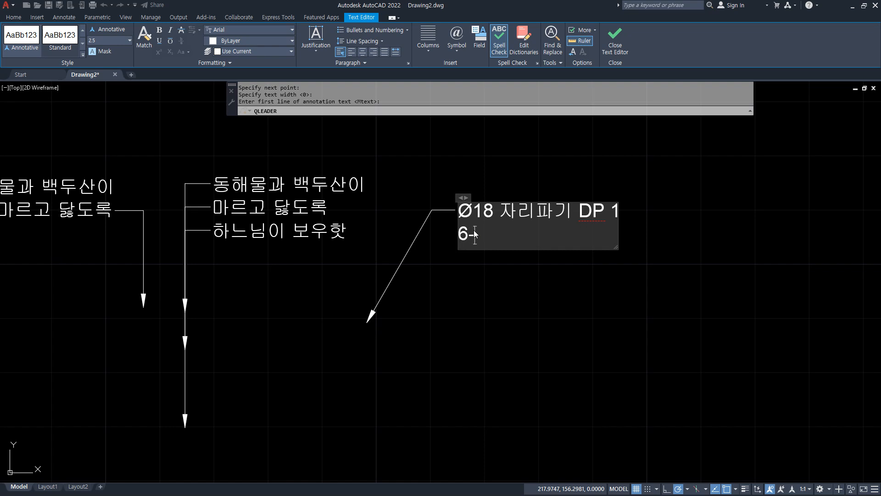
text(6-%%c)
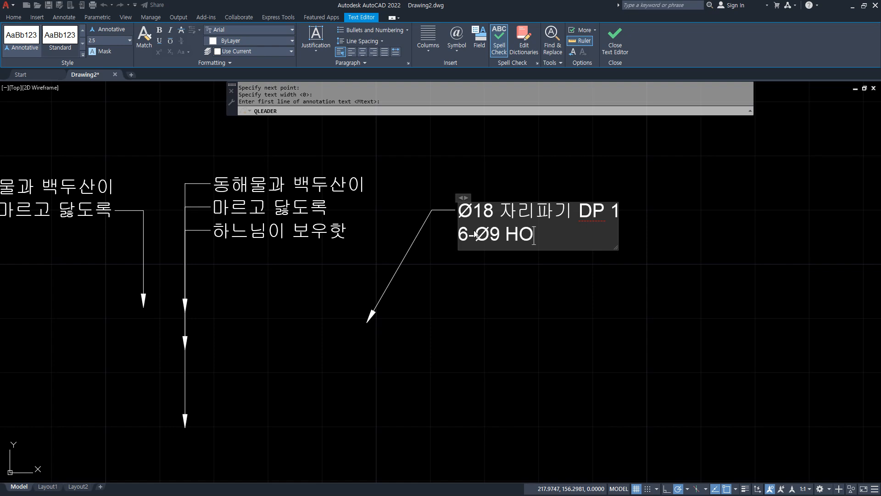
click(468, 254)
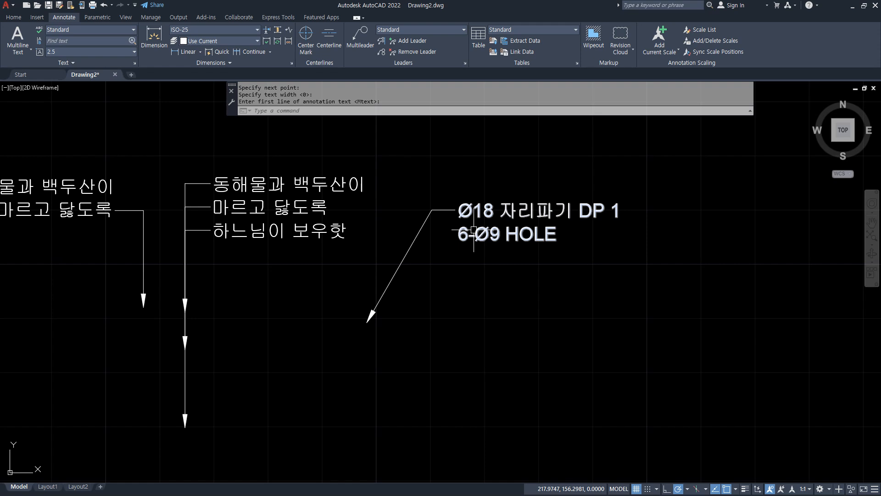
Step: Draw a line over the new leader's horizontal landing, from its text end to the bend
scroll(449, 242, up, 2)
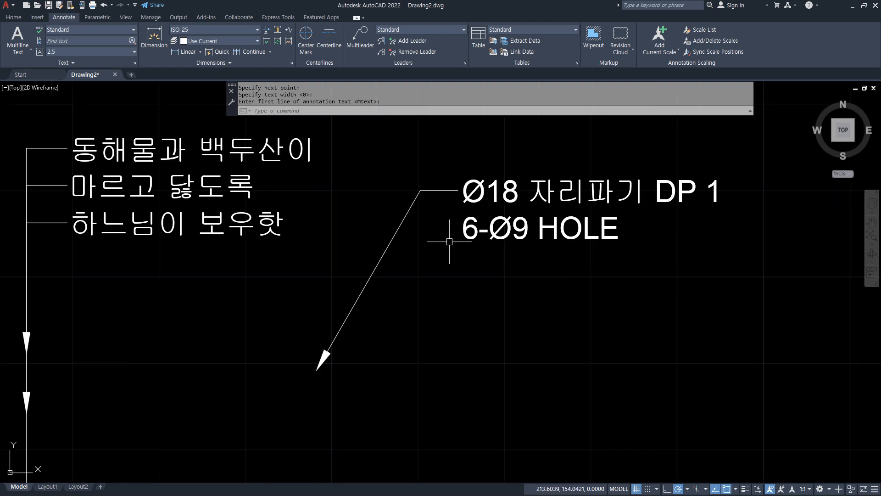
key(Escape)
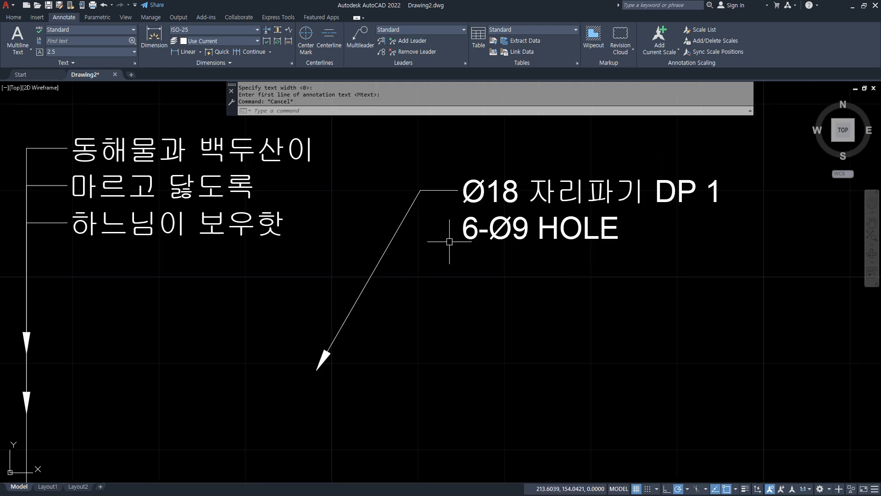
key(space)
click(453, 190)
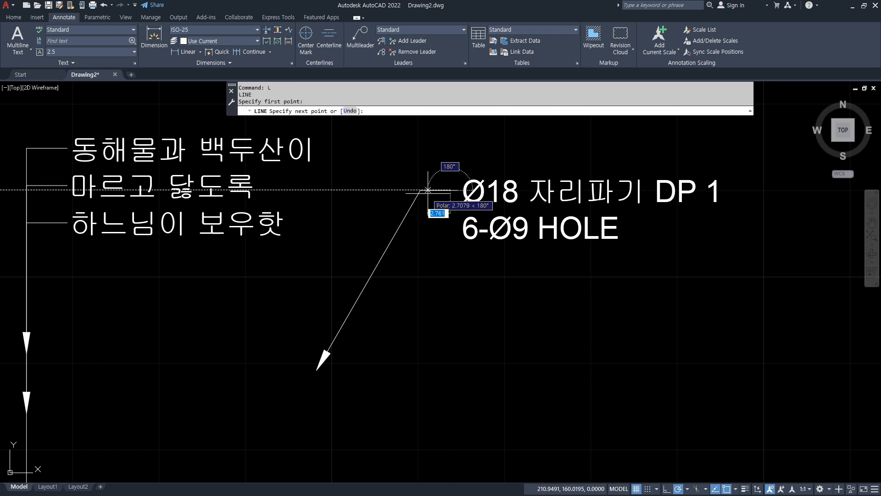
key(Escape)
key(space)
click(458, 190)
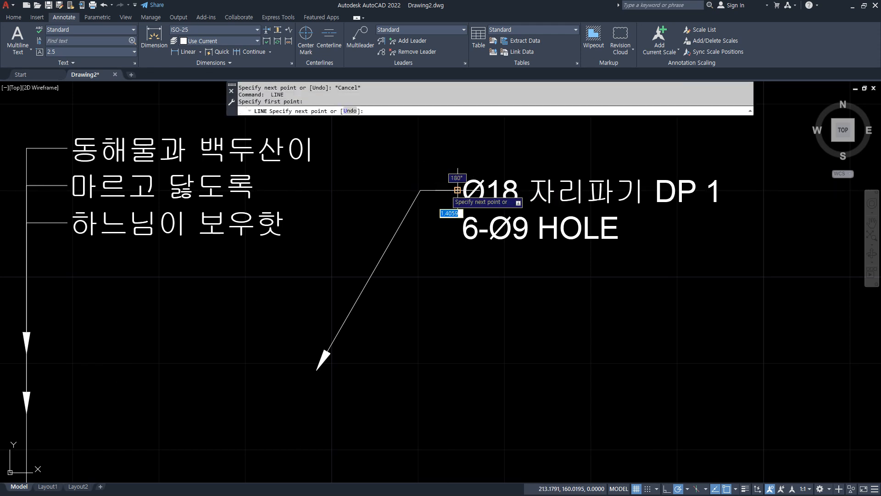
click(421, 190)
key(space)
Step: Copy the landing line from the slanted leader's bend about 5.4 units along the leader at 240°, beside the "6-Ø9 HOLE" row
text(cp)
key(space)
click(435, 191)
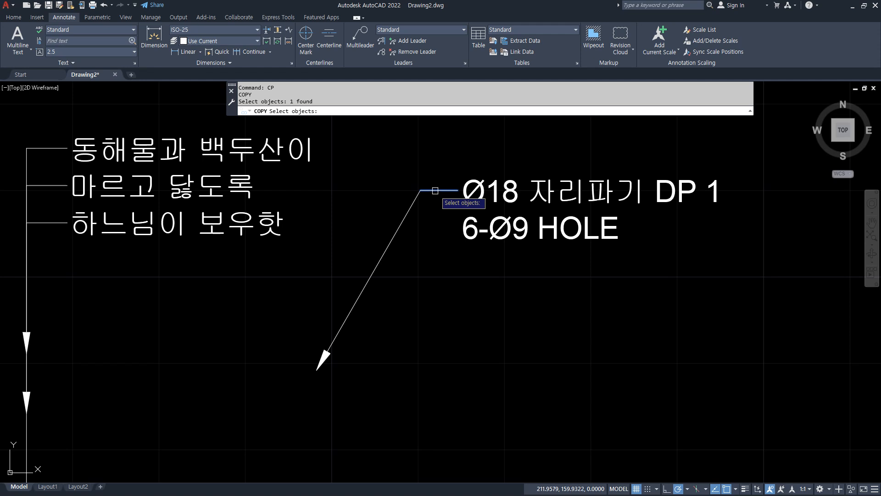
key(space)
click(420, 190)
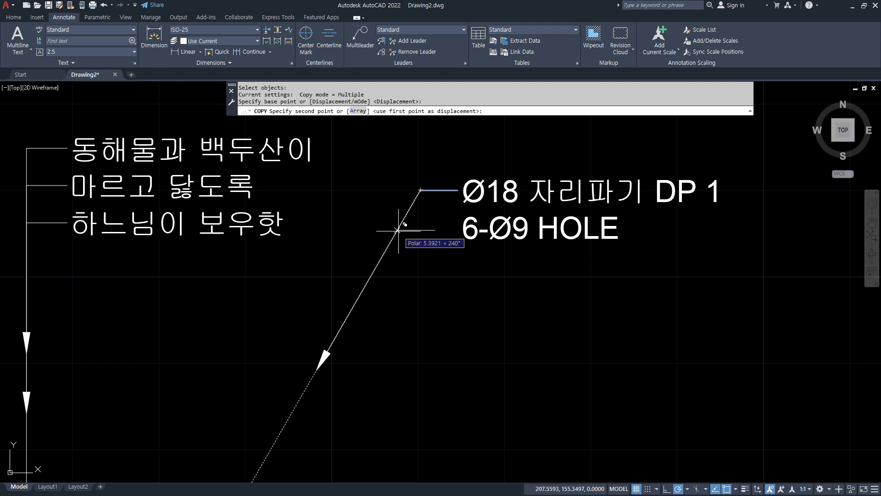
click(398, 230)
key(Escape)
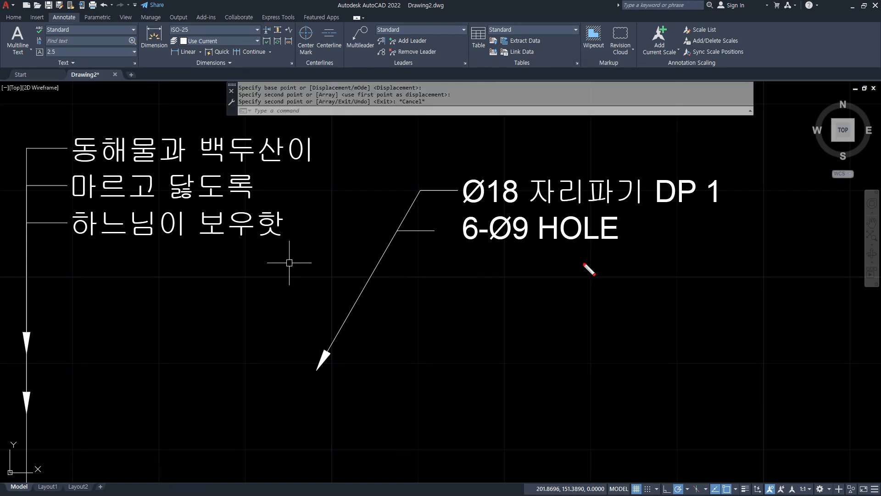
mouse_move(584, 266)
mouse_down()
mouse_move(416, 190)
mouse_move(691, 218)
mouse_move(543, 305)
mouse_up()
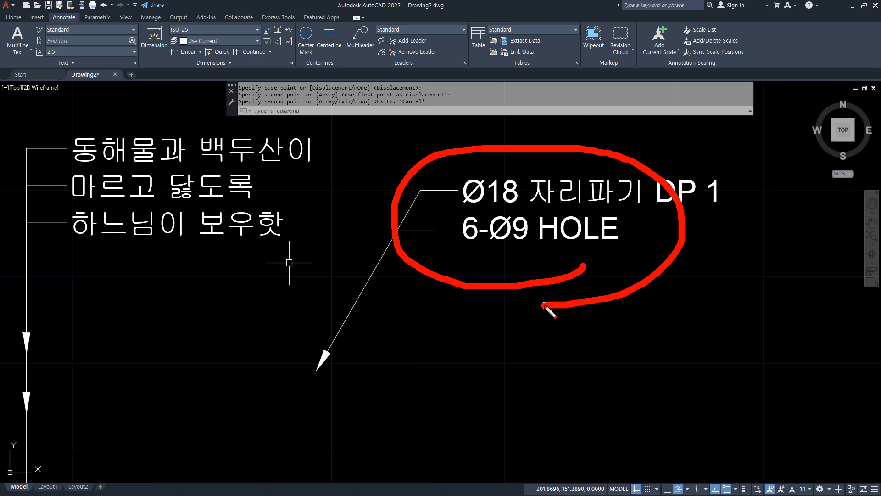
mouse_move(174, 283)
mouse_down()
mouse_move(58, 102)
mouse_move(114, 321)
mouse_up()
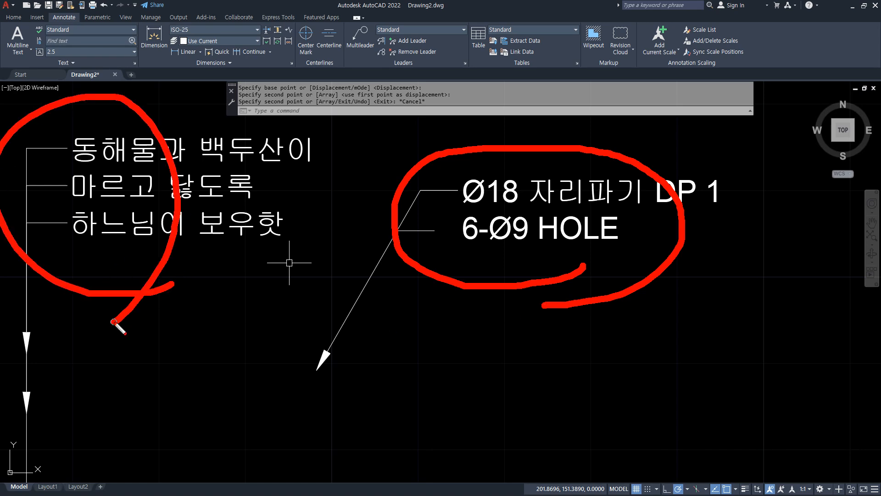
key(Escape)
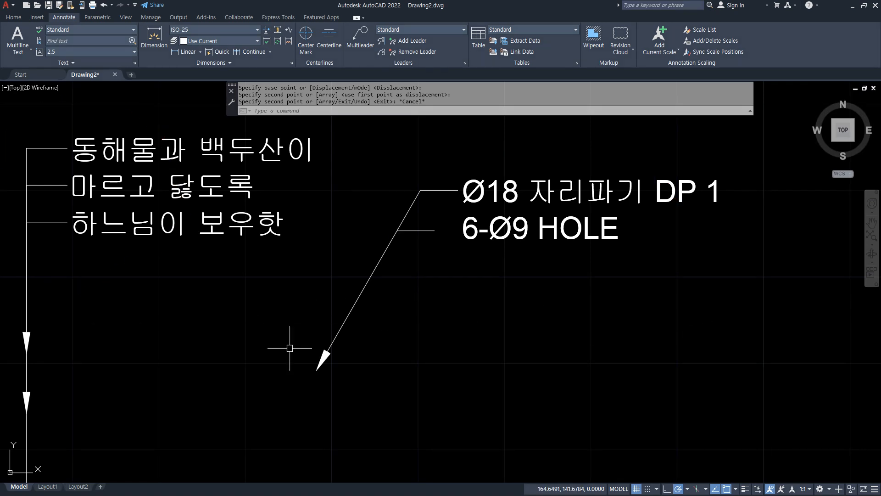
scroll(299, 258, down, 2)
mouse_move(266, 318)
mouse_down()
mouse_move(173, 232)
mouse_move(329, 195)
mouse_up()
key(Escape)
Step: Copy the three-row vertical leader and its text into the empty area to the right of the "Ø18 자리파기 DP 1" leader
middle_drag(248, 291, 380, 290)
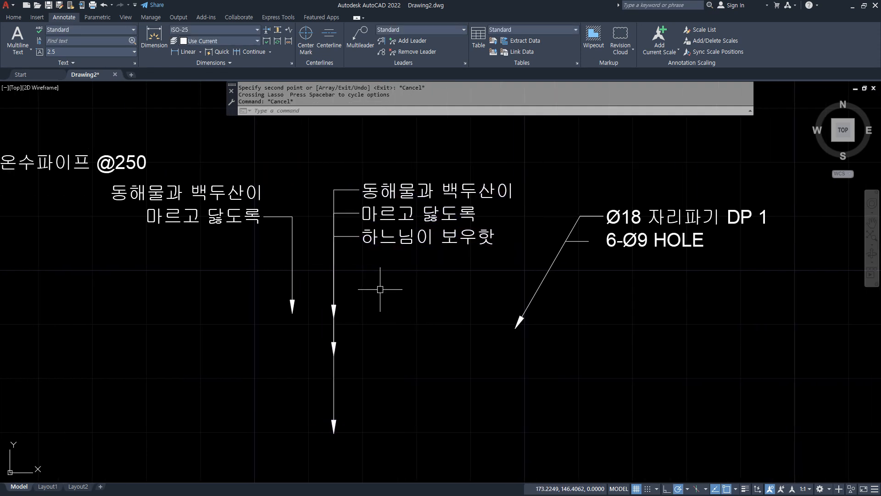
text(co)
key(Return)
drag(436, 173, 308, 421)
key(Return)
click(397, 358)
middle_drag(432, 358, 20, 355)
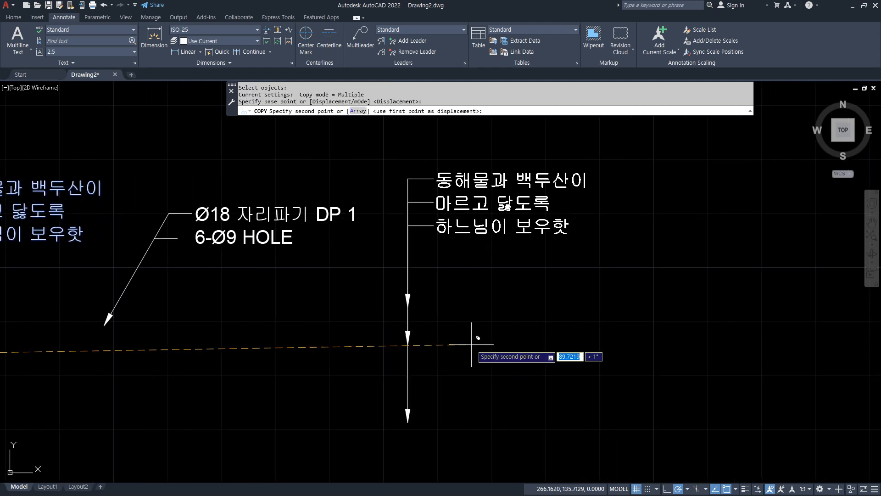
click(510, 352)
key(Escape)
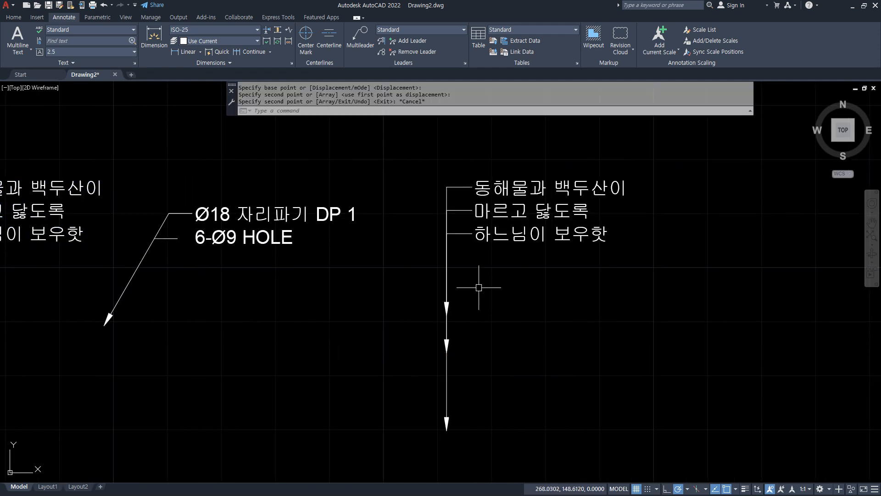
Step: Erase the two extra leaders of the second and third text rows from the copy, keeping only the top-row leader
click(463, 234)
text(e)
key(Return)
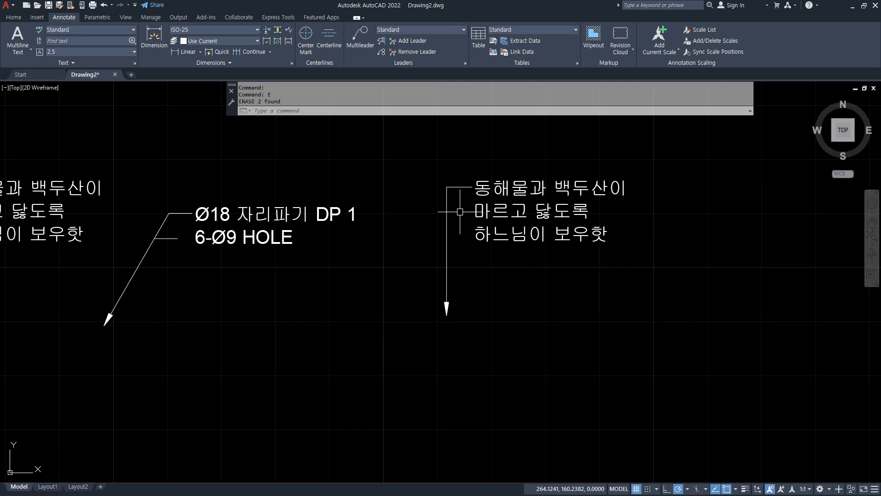
Step: Draw a line over the copied leader's top landing, from its text end to the bend
text(l)
key(Return)
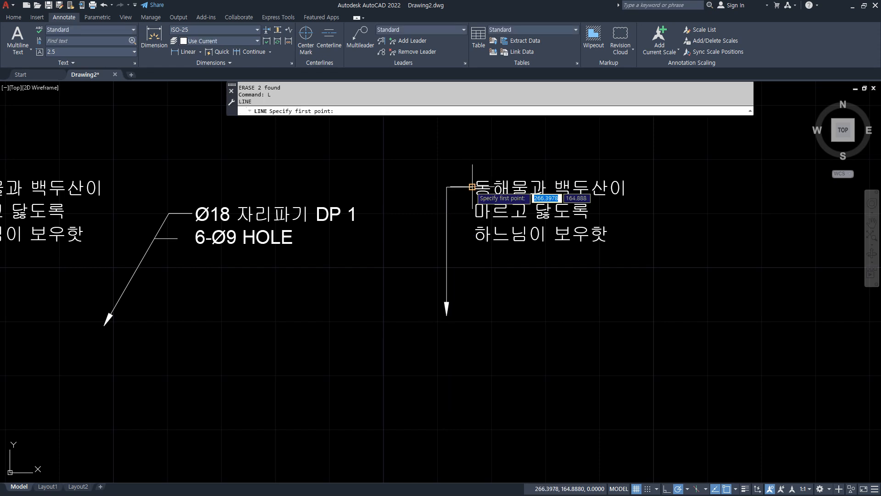
click(473, 187)
click(446, 186)
key(Return)
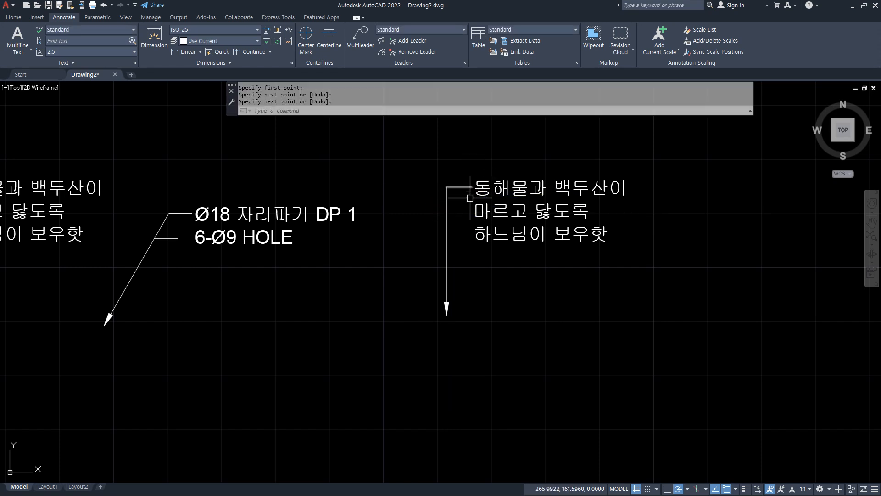
Step: Copy the landing line downward as a fitted array of 3 items spanning about 9 units to the third text row
text(cp)
key(Return)
click(460, 186)
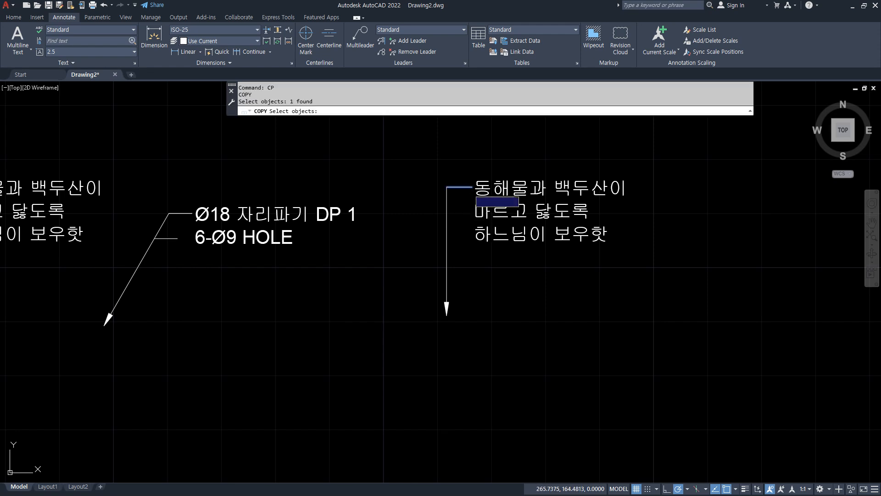
key(Return)
click(473, 187)
text(a)
key(Return)
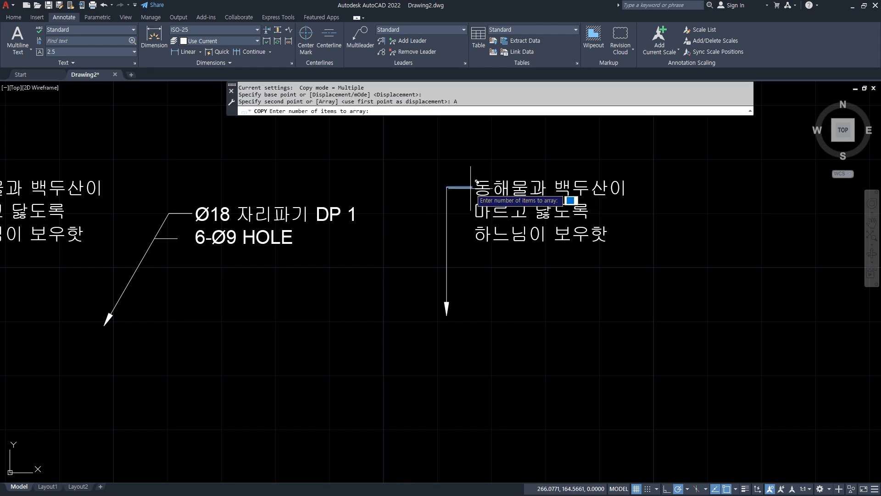
text(3)
key(Return)
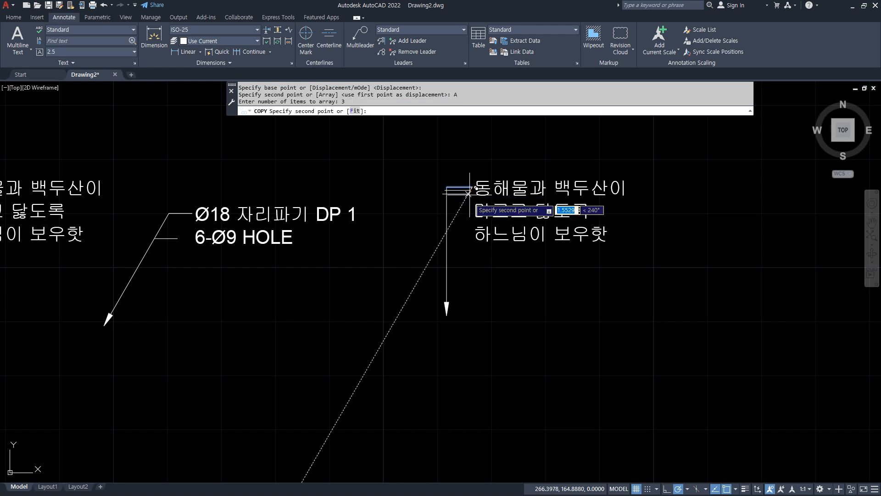
text(f)
key(Return)
click(473, 235)
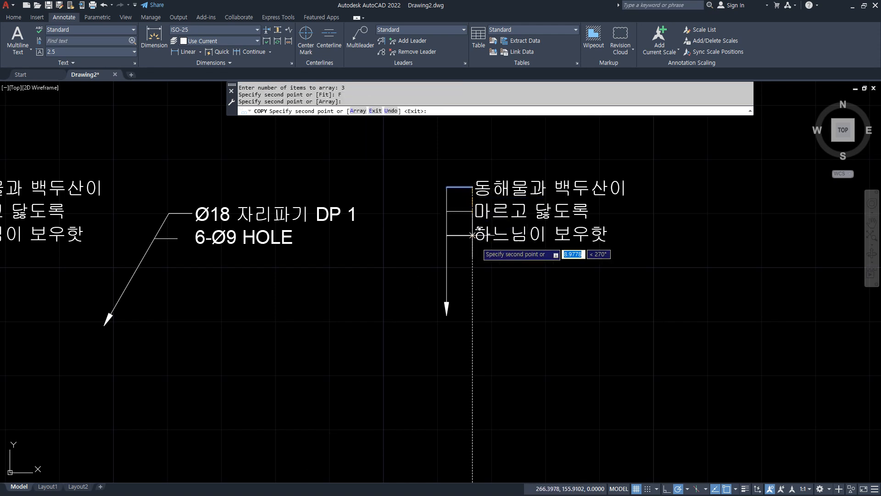
key(Return)
middle_drag(535, 373, 683, 374)
key(ctrl+2)
mouse_move(142, 467)
mouse_down()
mouse_move(94, 474)
mouse_move(44, 211)
mouse_move(279, 161)
mouse_move(219, 345)
mouse_move(132, 469)
mouse_up()
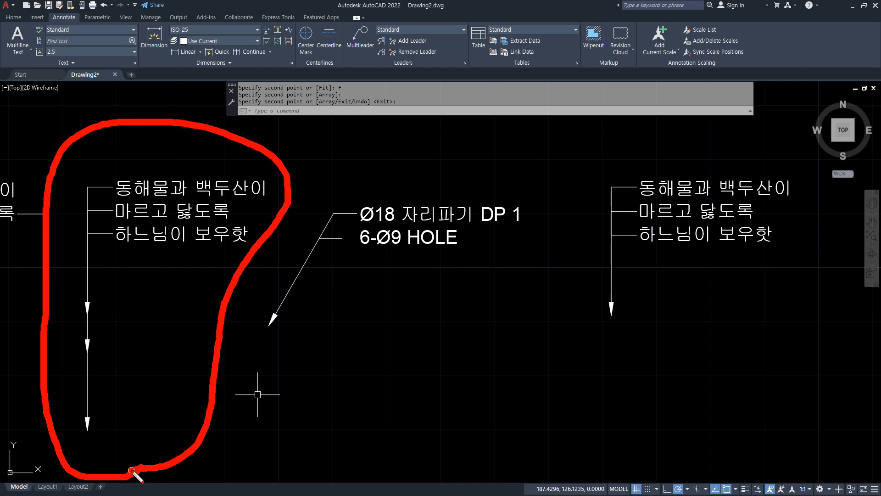
mouse_move(95, 436)
mouse_down()
mouse_move(66, 424)
mouse_move(94, 422)
mouse_up()
drag(133, 244, 216, 245)
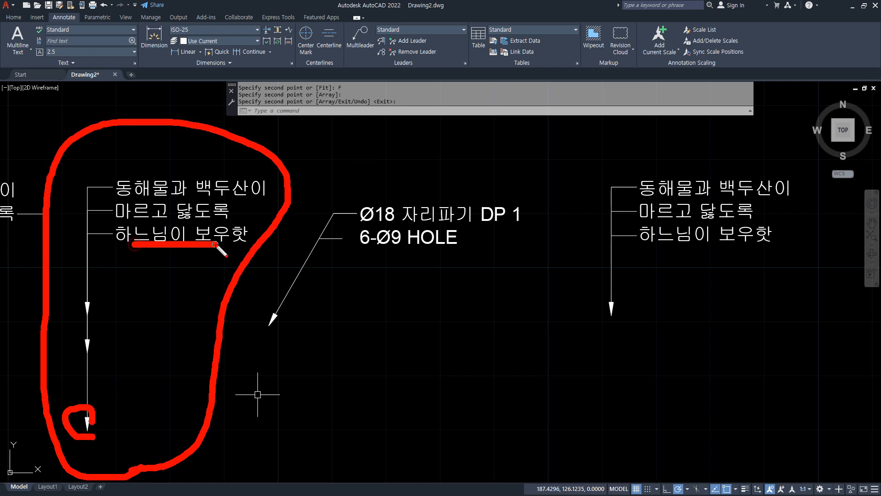
mouse_move(654, 362)
mouse_down()
mouse_move(780, 154)
mouse_move(638, 358)
mouse_up()
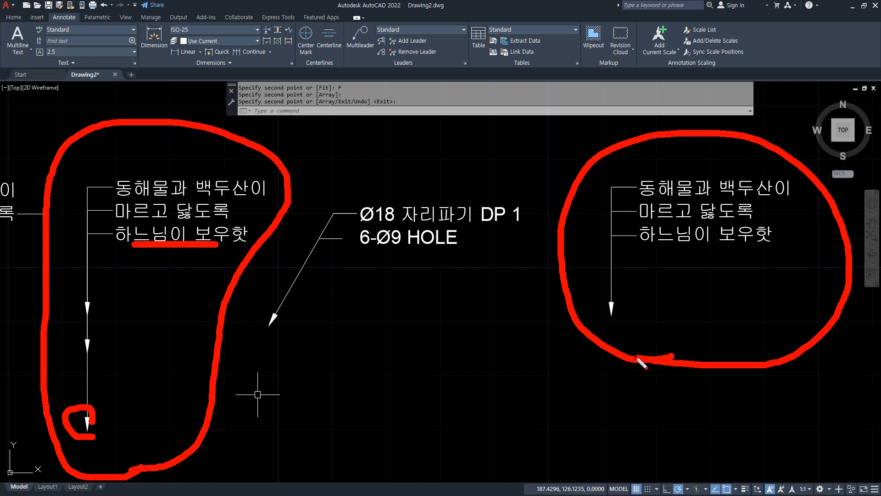
drag(667, 312, 725, 286)
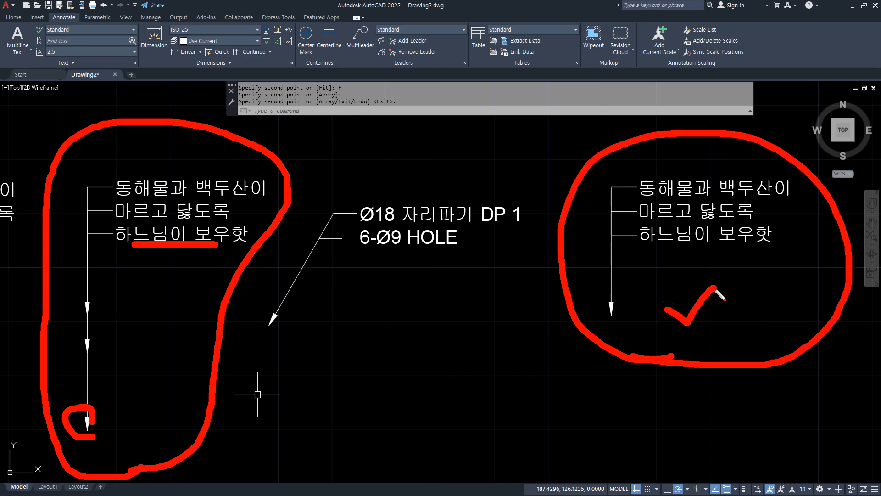
key(Escape)
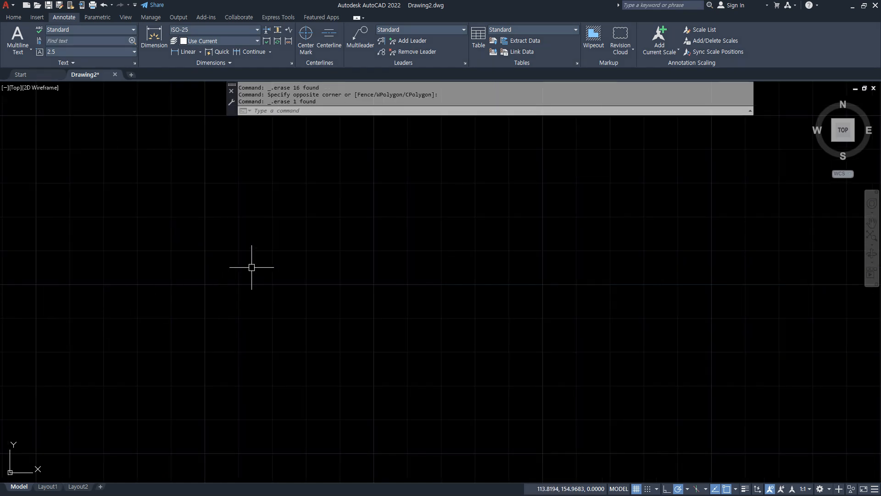
Step: Start a quick leader in the emptied drawing, open its settings and move the settings dialog slightly aside
text(z)
key(Return)
text(a)
key(Return)
key(Escape)
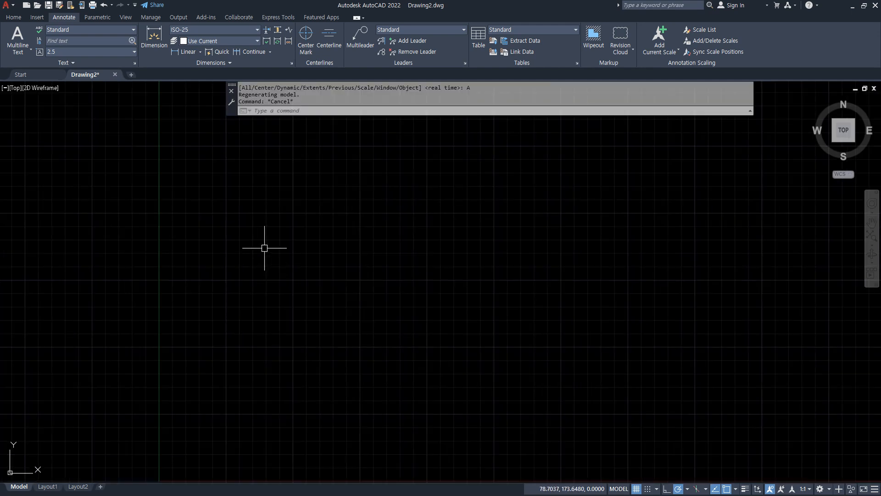
text(LE)
key(Return)
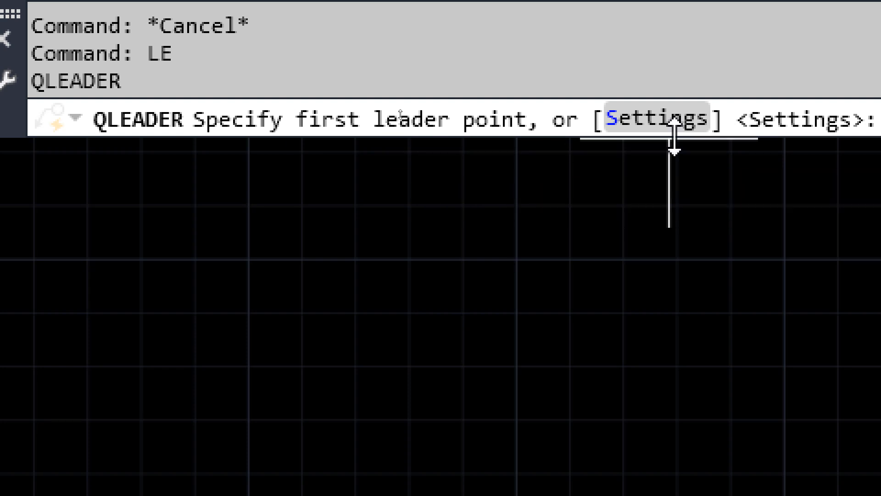
click(661, 121)
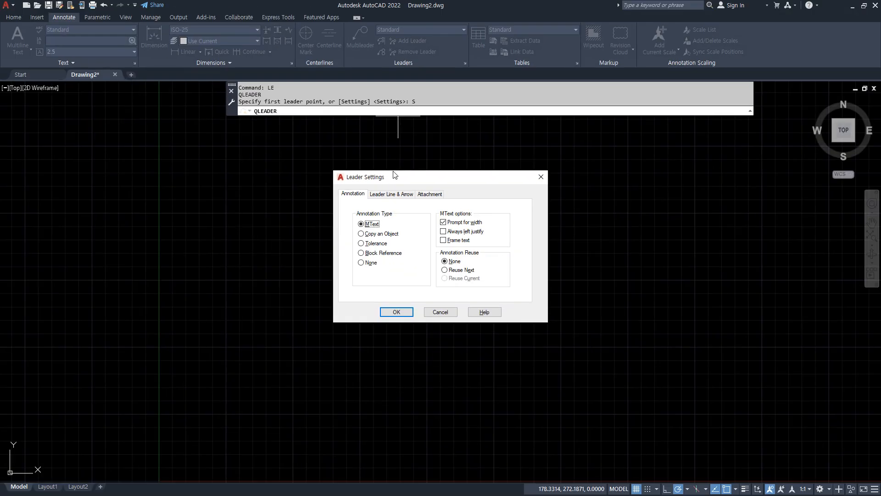
drag(394, 174, 361, 163)
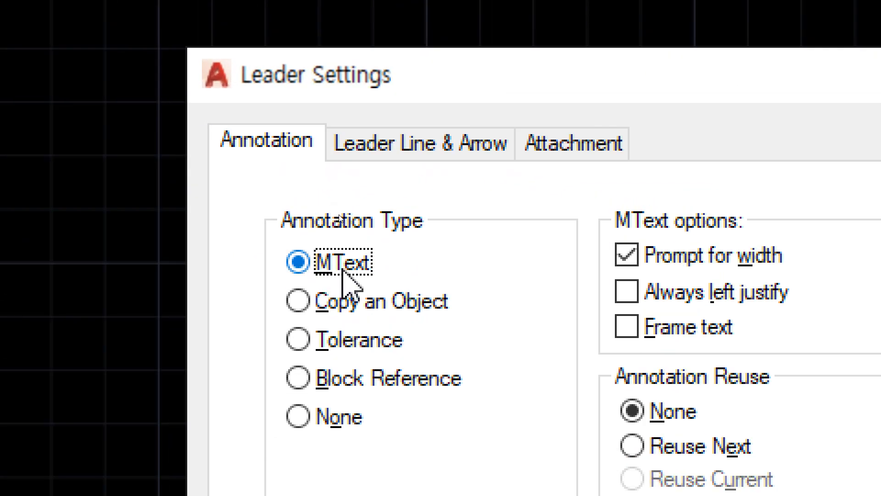
Step: Examine the quick leader's annotation types MText, Copy an Object, Tolerance, Block Reference and None, and how each affects the available settings
click(337, 308)
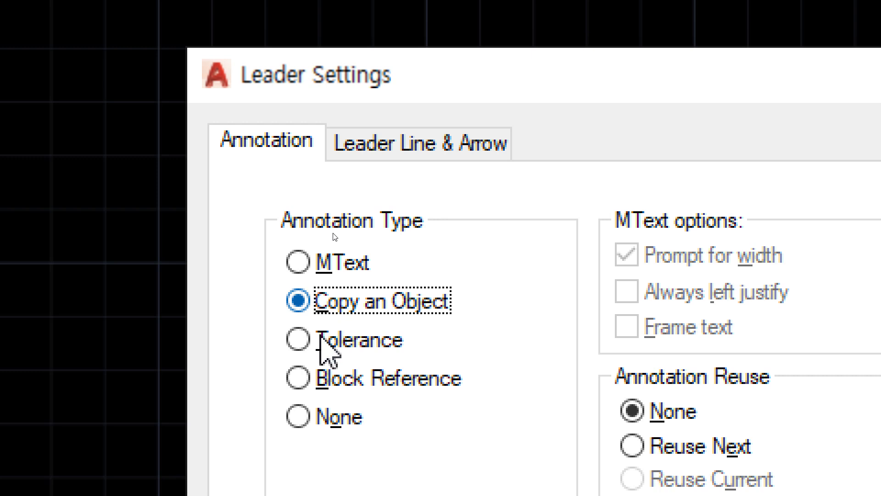
click(317, 349)
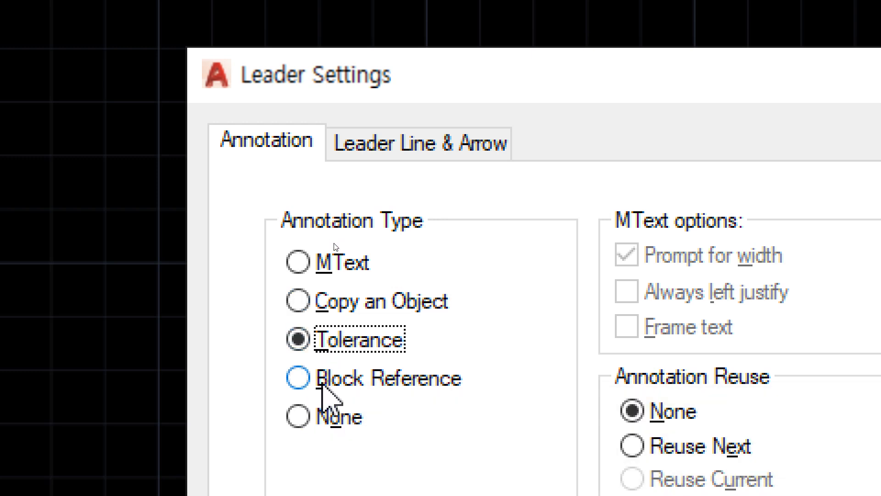
click(325, 382)
click(337, 416)
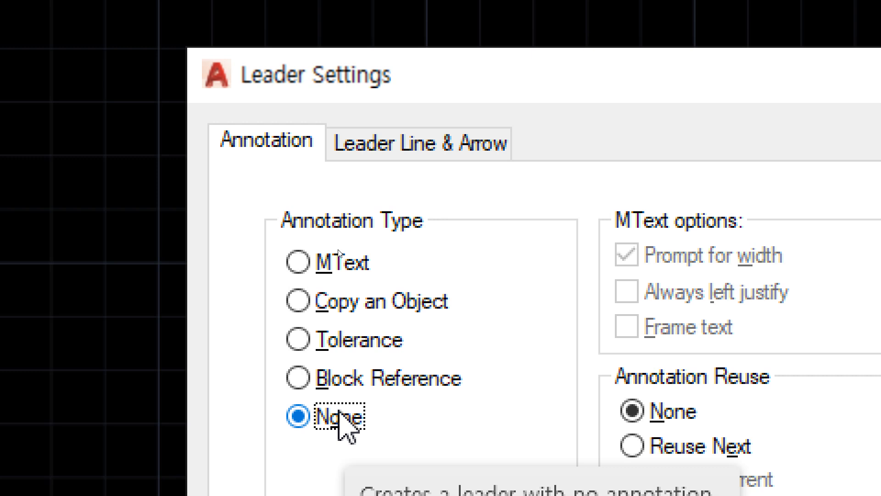
click(341, 268)
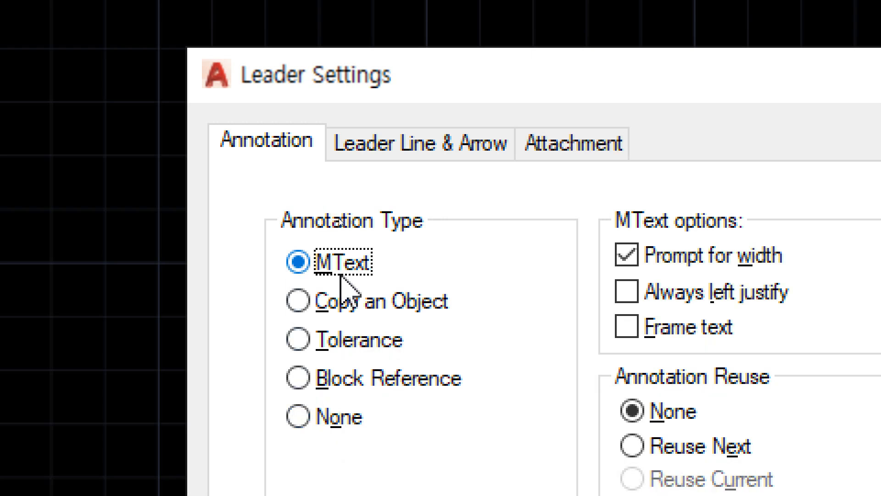
click(345, 340)
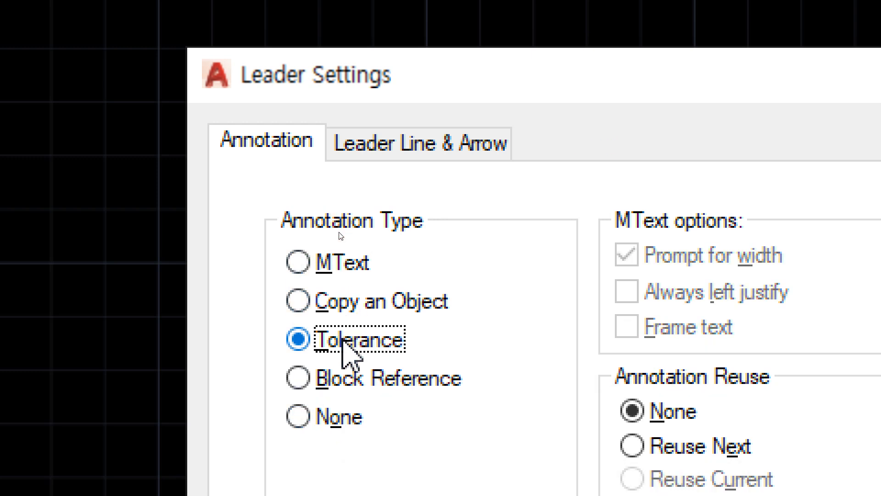
click(346, 268)
click(345, 344)
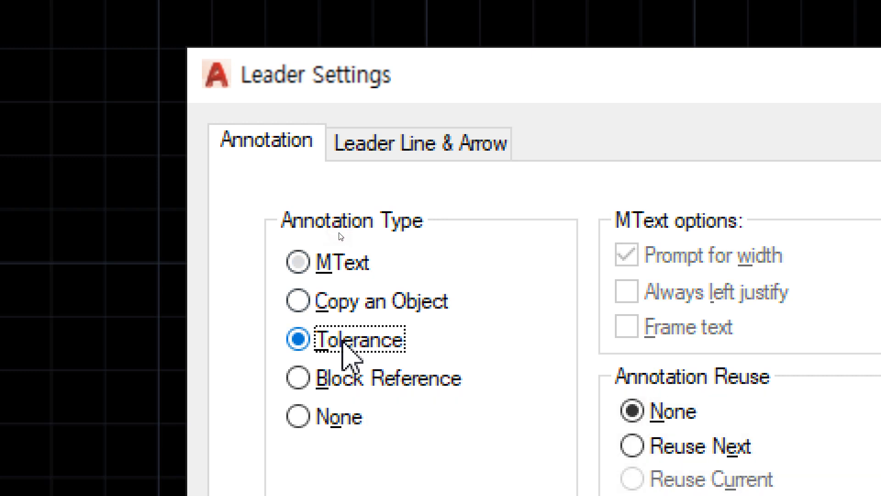
click(344, 266)
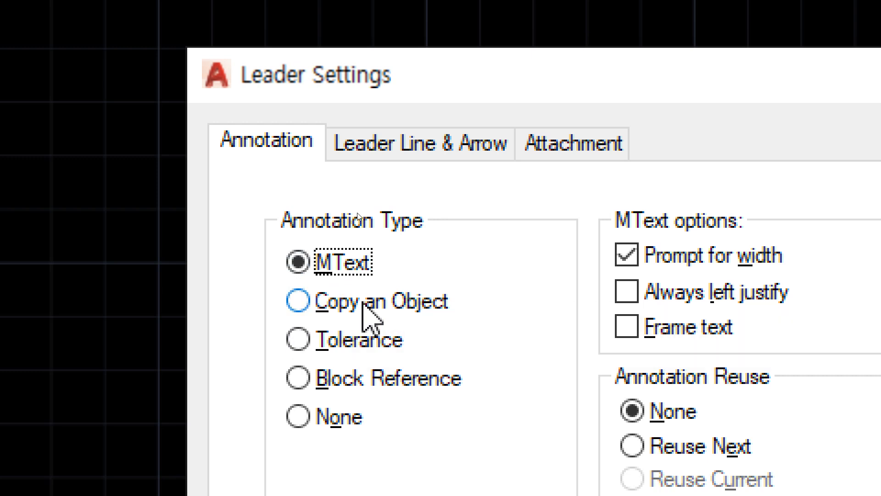
click(416, 312)
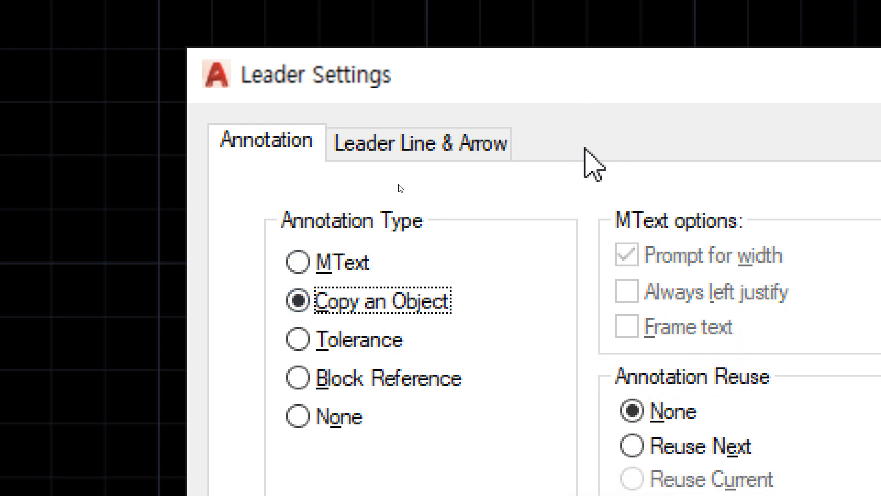
click(363, 353)
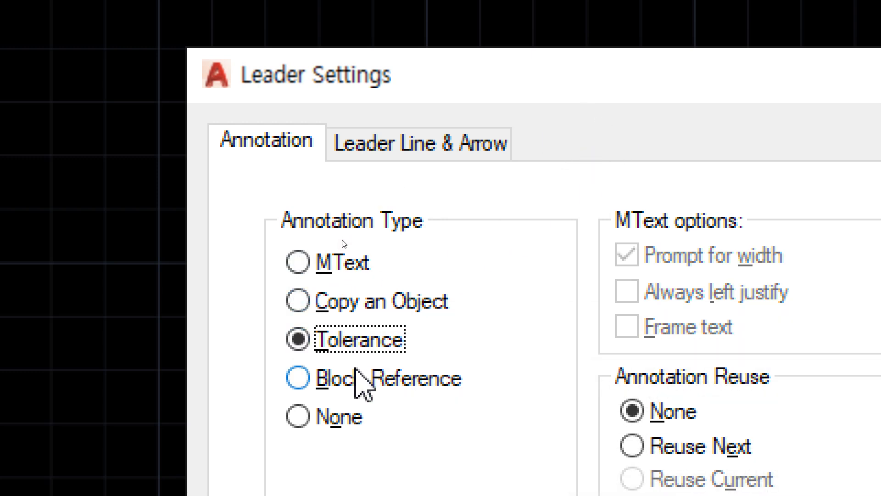
click(364, 386)
click(335, 415)
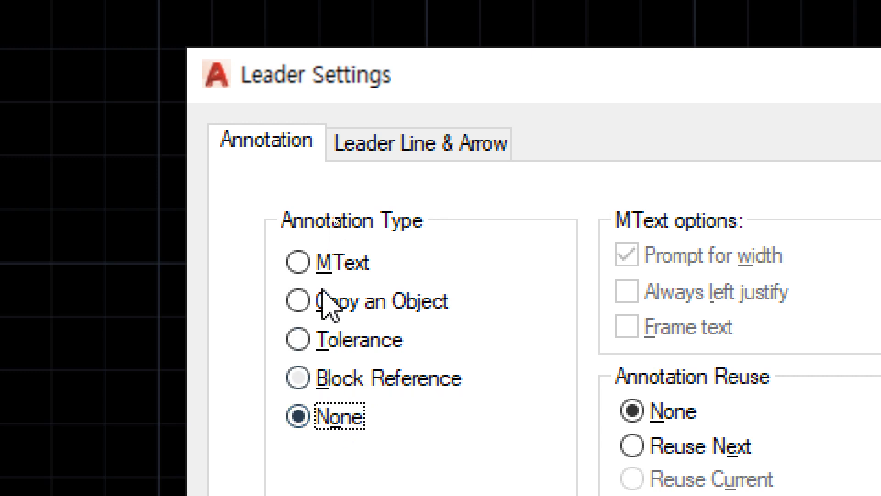
Step: Set the quick leader's annotation type to MText and its left-side text attachment to Middle of top line, and apply the settings
click(325, 266)
click(579, 156)
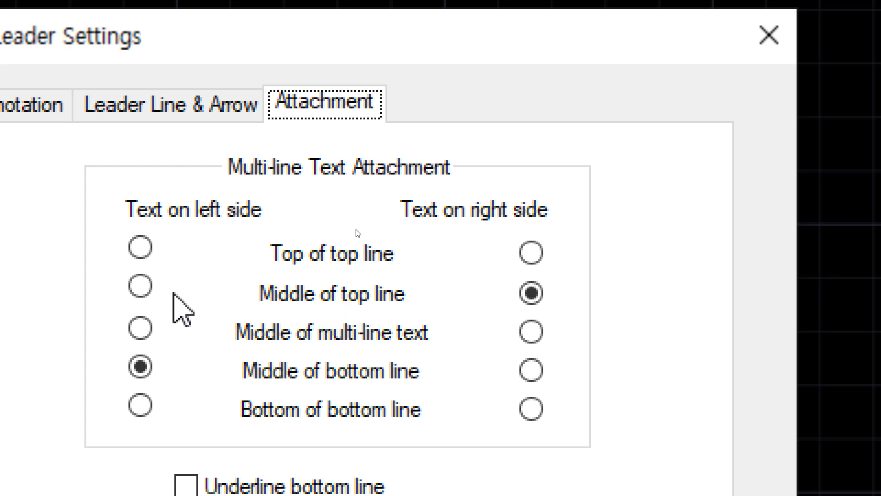
click(143, 287)
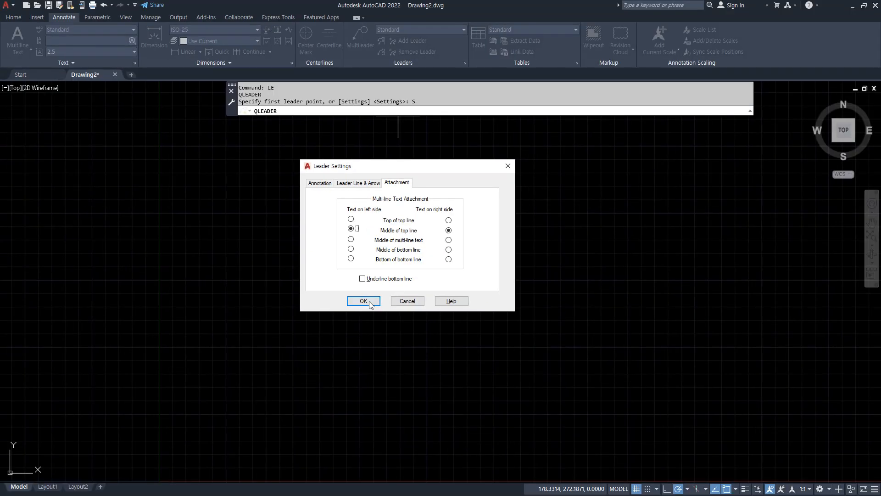
click(369, 303)
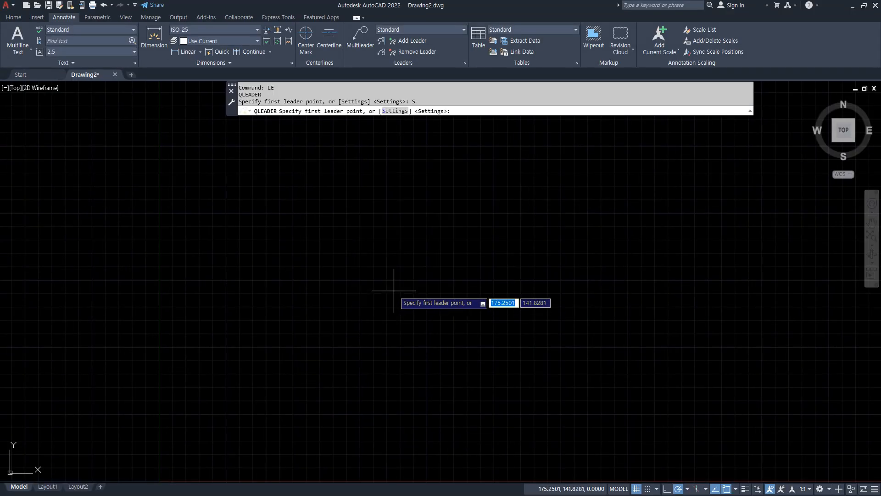
Step: Draw a quick leader with a vertical line above its arrowhead and a short landing to the left, with default text width and multiline text
click(365, 297)
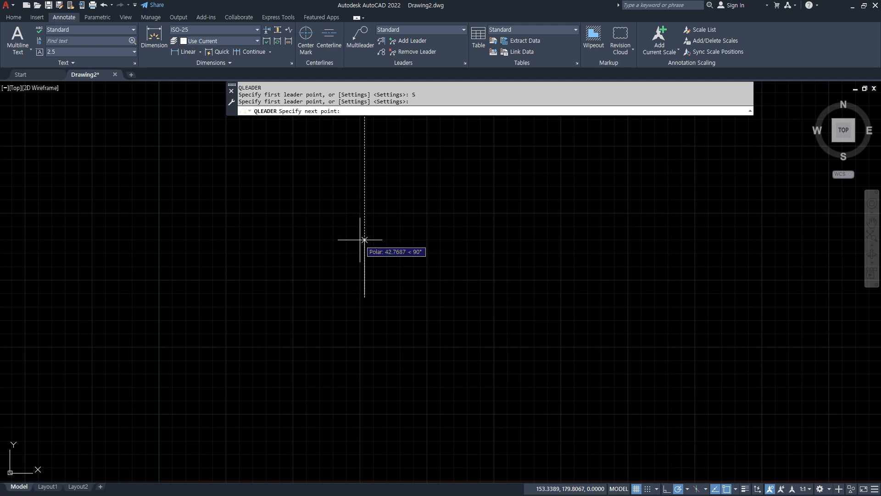
scroll(361, 240, up, 5)
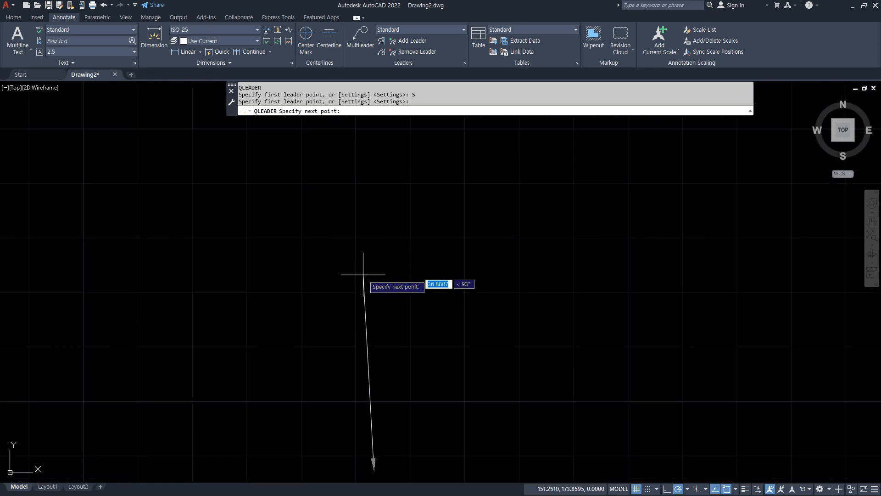
click(374, 239)
click(348, 239)
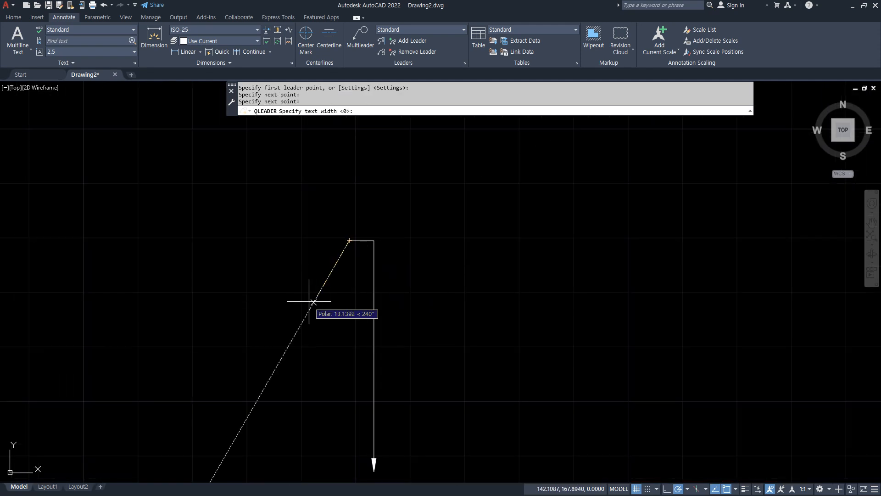
key(Return)
key(Return)
key(Return)
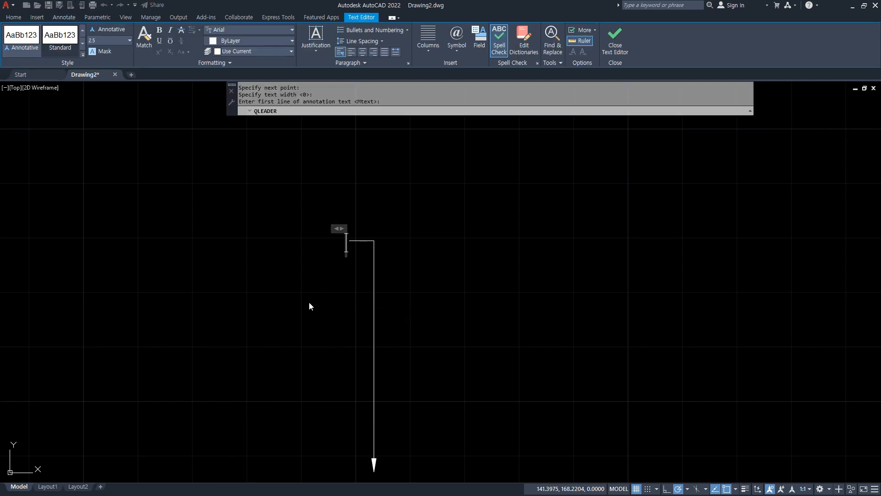
Step: Enter "THK50 밑창콘크리트" as the leader's first text row and begin a second row
text(th)
key(BackSpace)
key(BackSpace)
text(th)
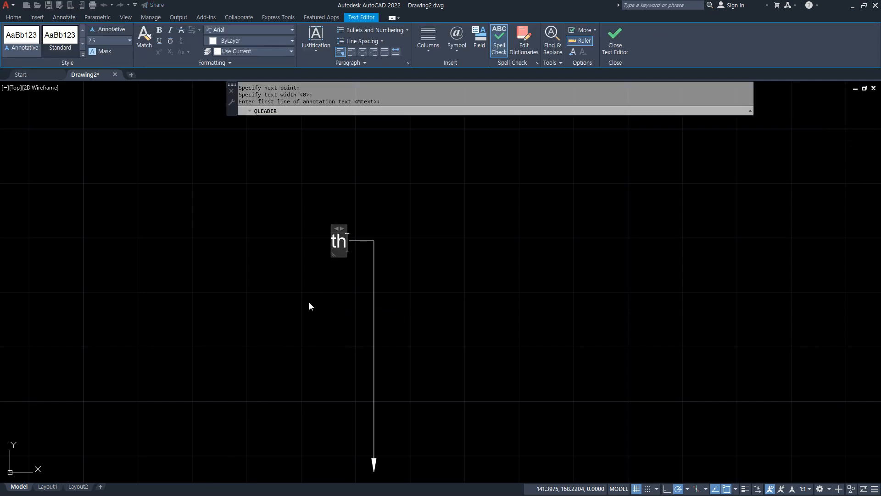
key(BackSpace)
key(BackSpace)
text(THK 5)
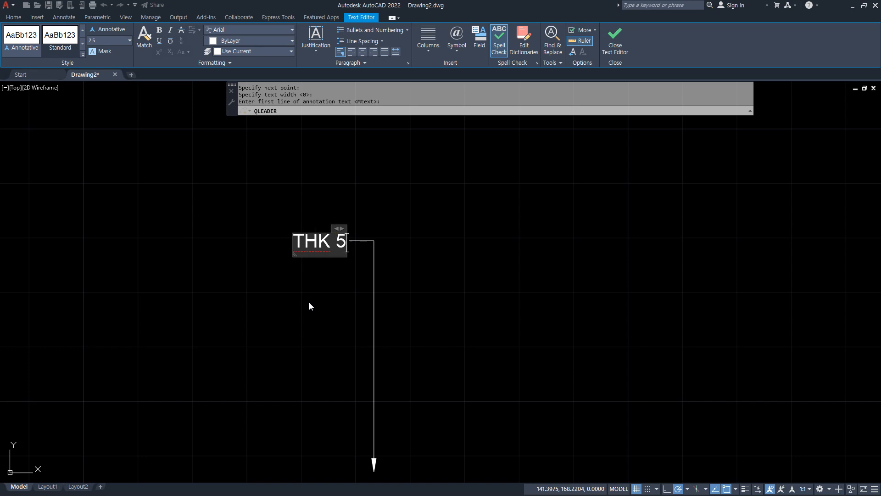
text(0)
key(BackSpace)
key(BackSpace)
key(BackSpace)
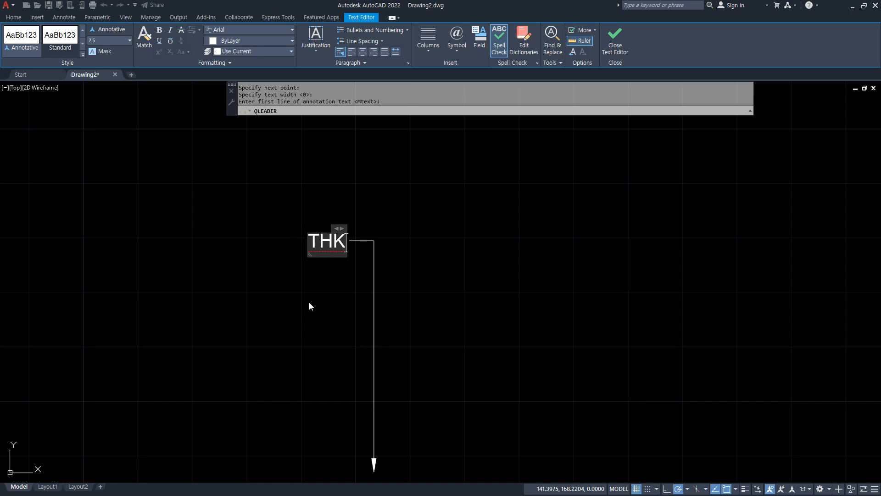
text(50)
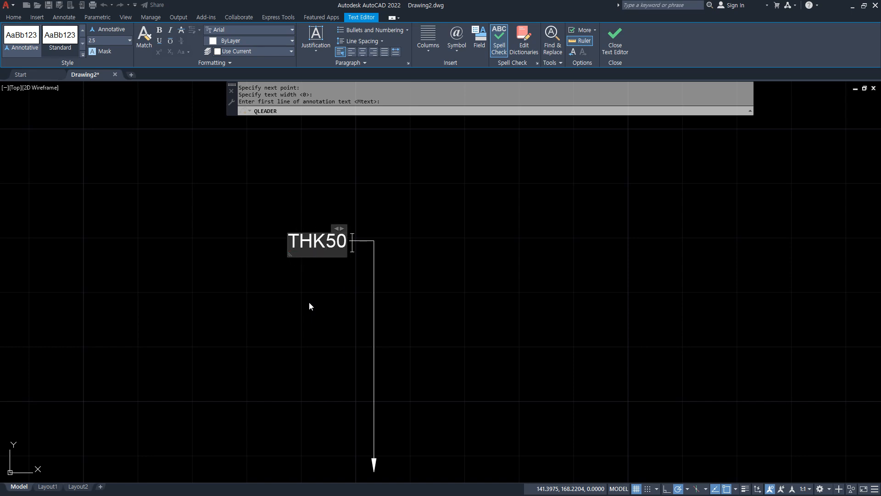
text( 밑창)
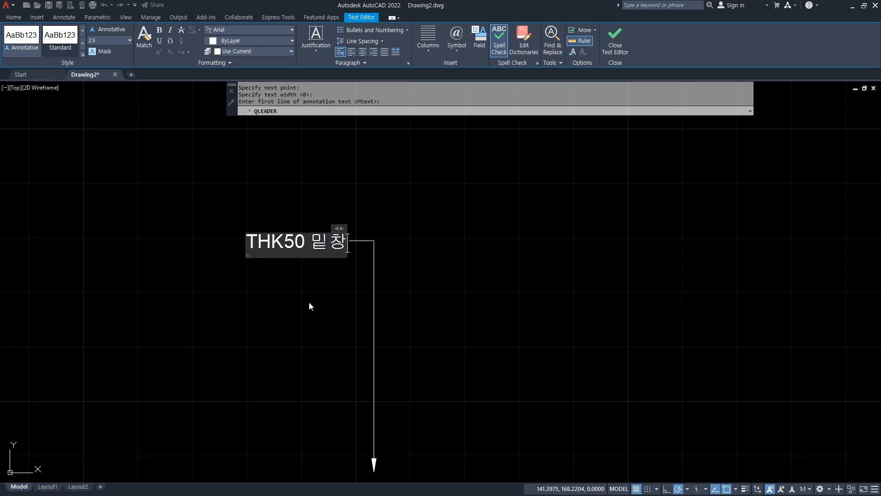
text(콘크리트)
key(Return)
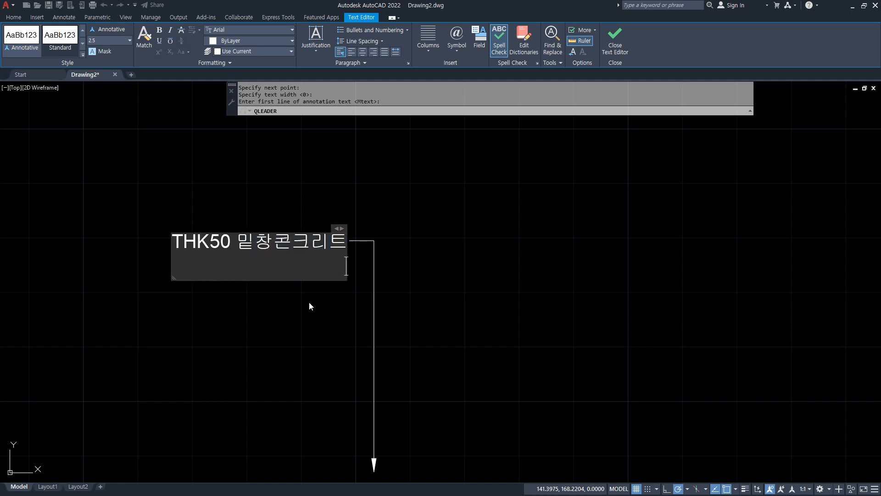
Step: Enter "THK 200 잡석다짐" as the leader's second text row and finish the annotation
text(THK 2)
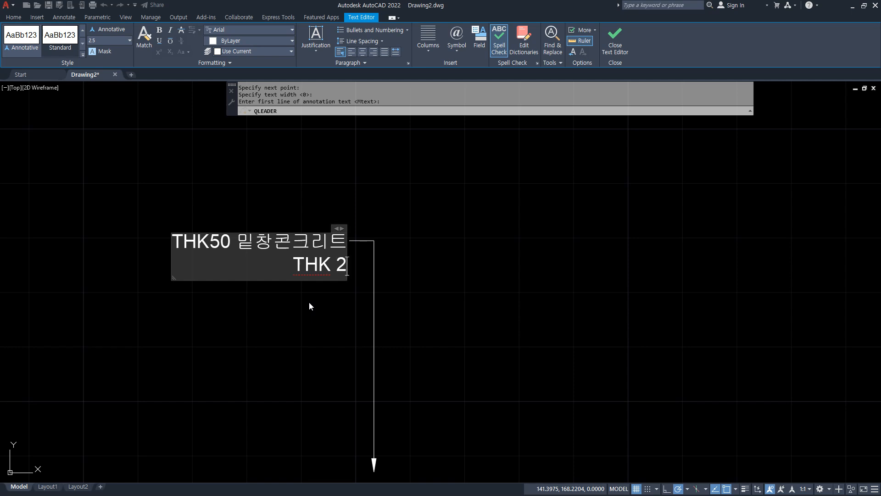
text(00 자)
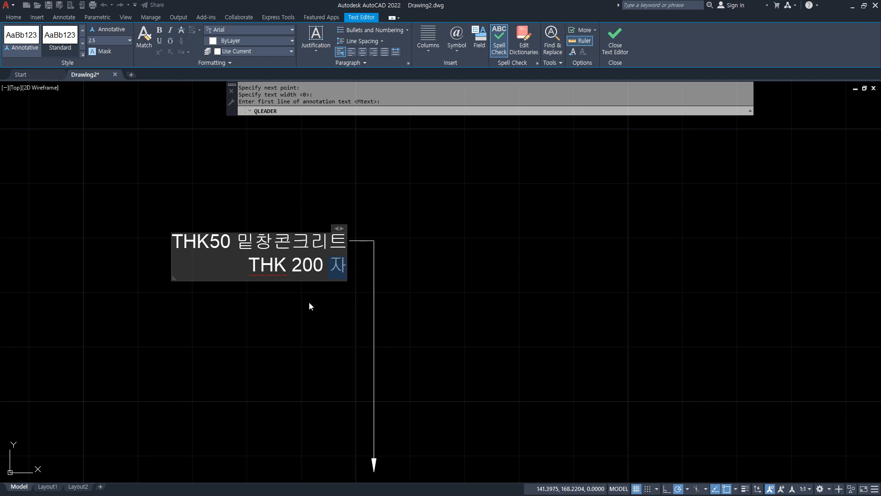
text(ㅂ석)
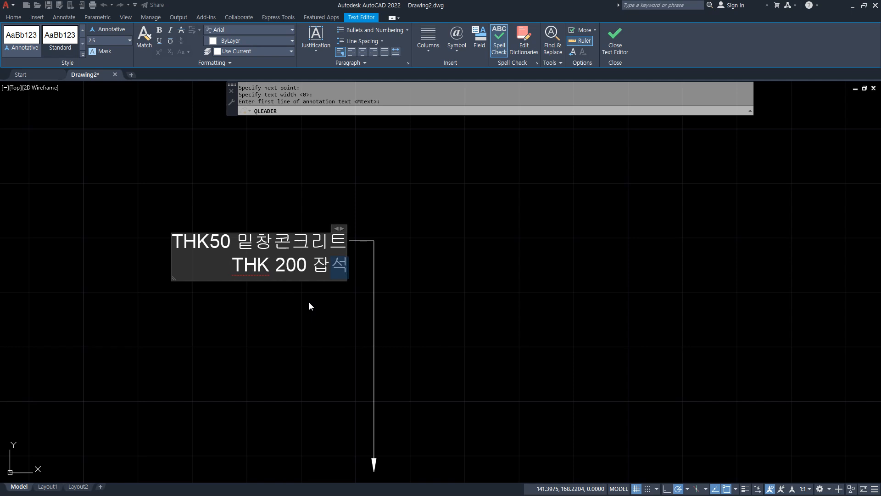
text(다짐)
click(309, 302)
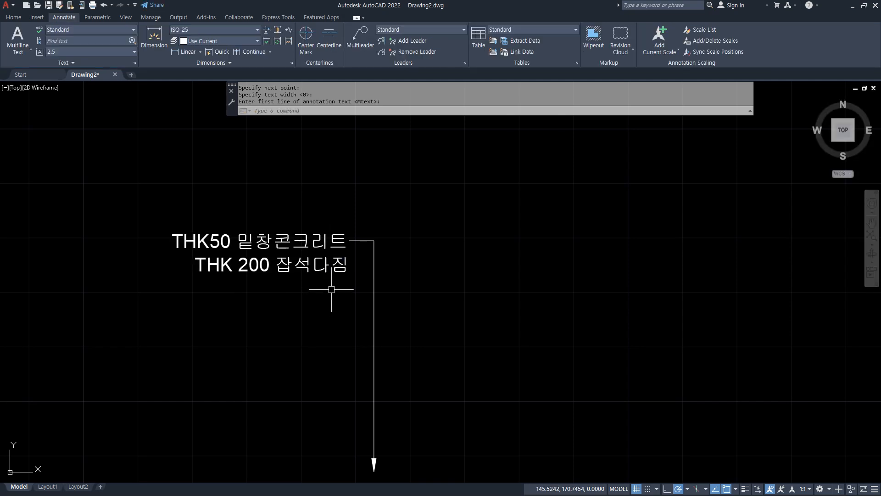
drag(356, 240, 292, 235)
key(Escape)
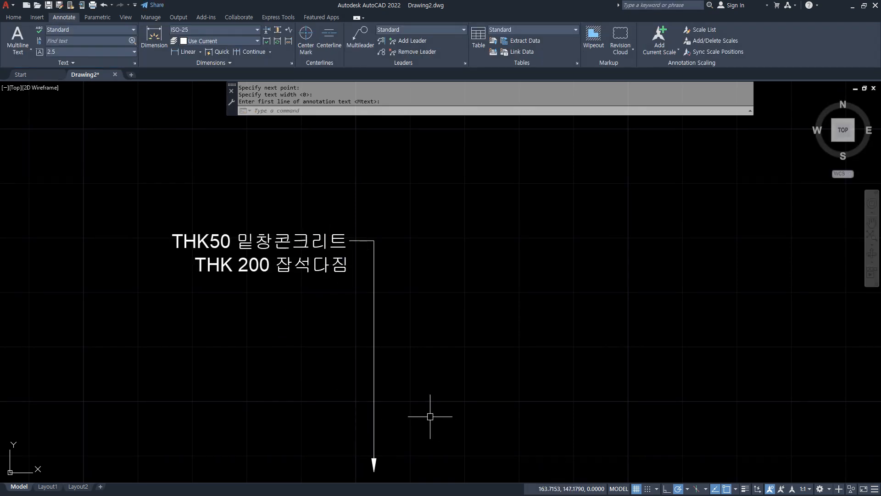
Step: Draw a second quick leader beside the first, rising vertically with a short landing to the right, with default text width and multiline text
key(Return)
click(429, 423)
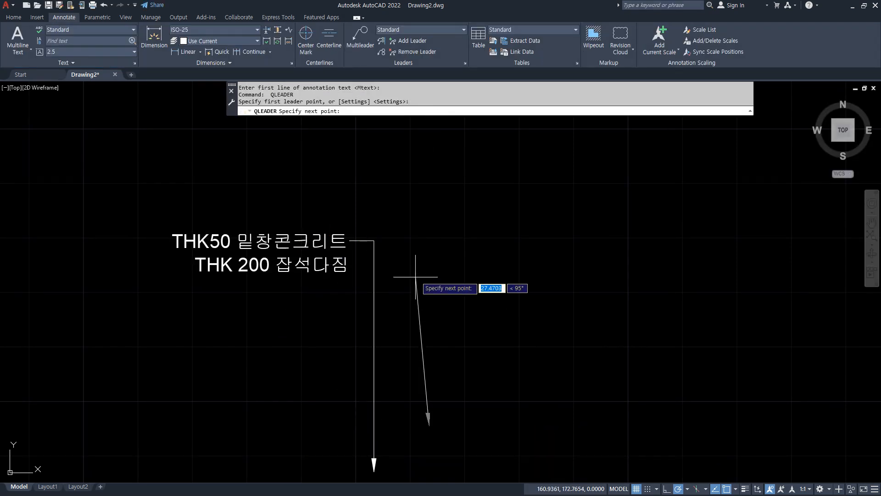
click(429, 242)
click(457, 242)
key(Return)
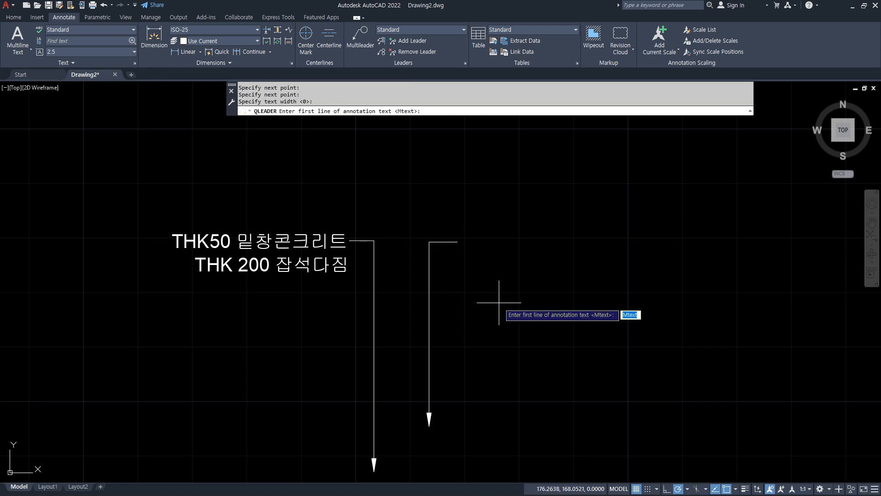
key(Return)
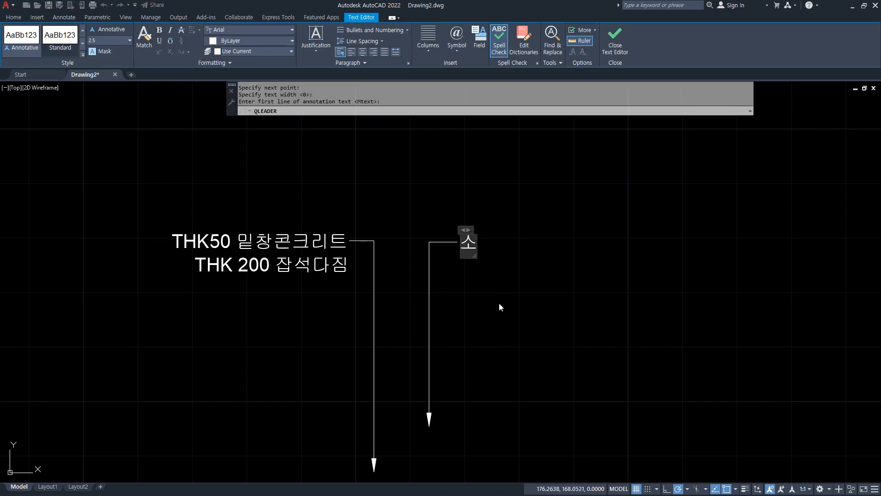
Step: Annotate the second leader with two text rows, "THK50 밑창콘크리트" and "THK200 잡석다짐"
text(THK)
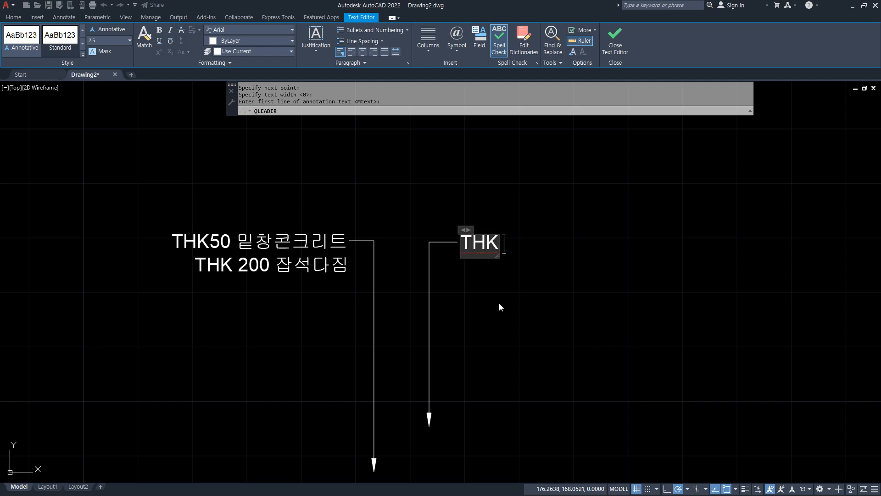
text(50)
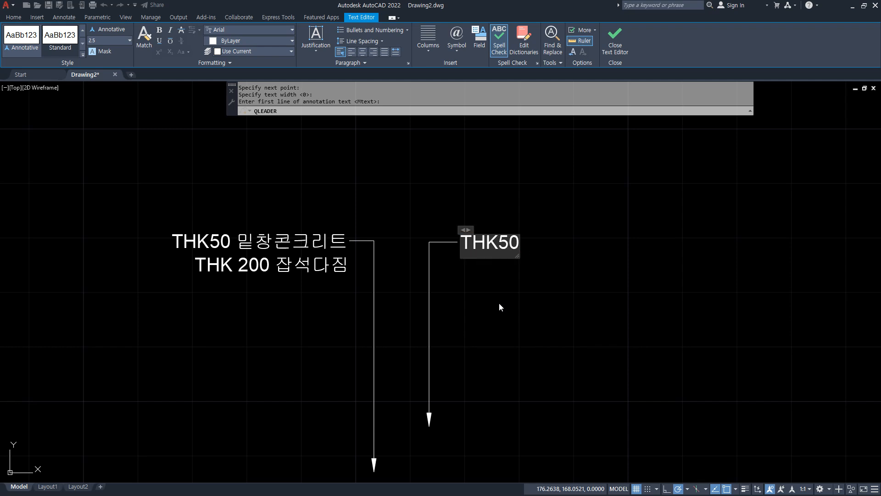
text( 밑ㅊ창콘크리트)
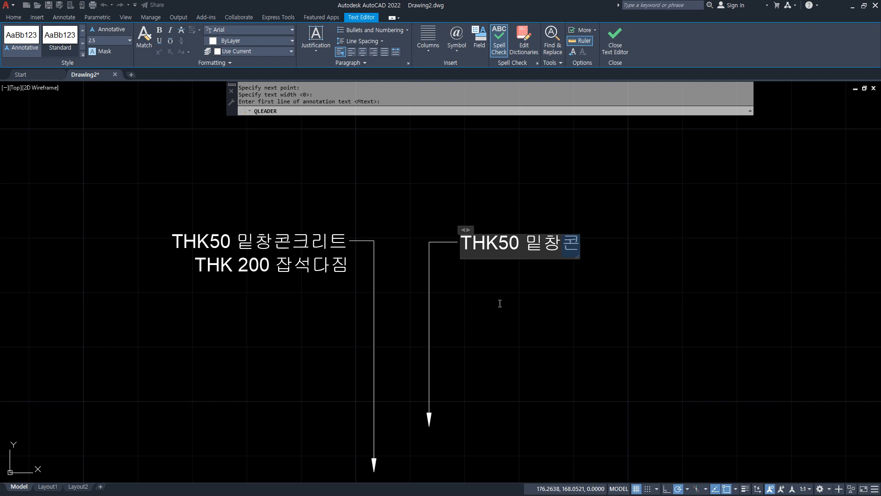
key(Return)
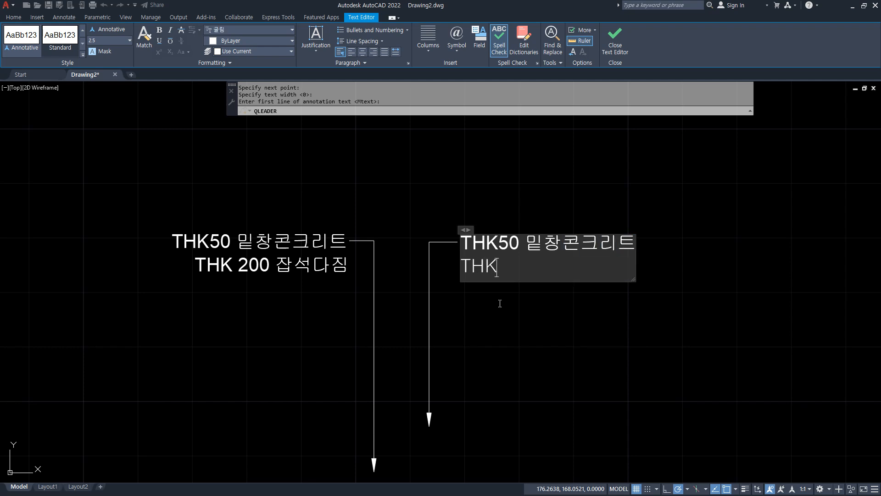
text(THK200 잡석)
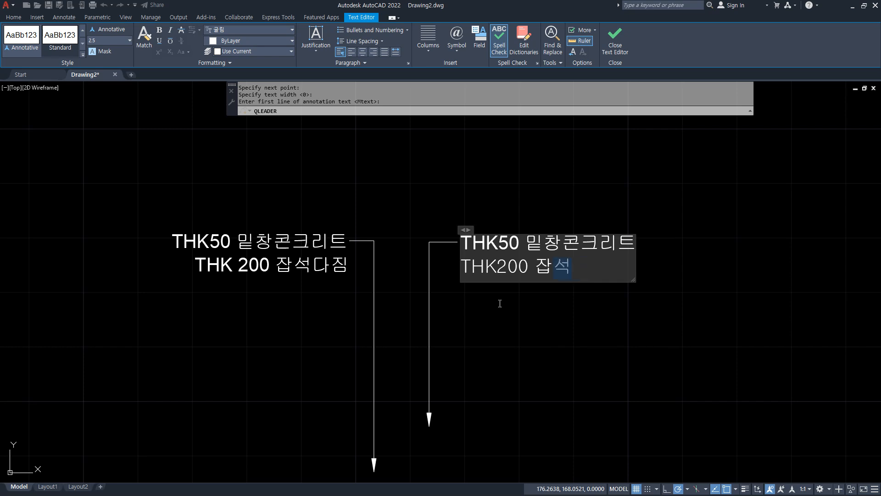
text(다짐)
click(500, 303)
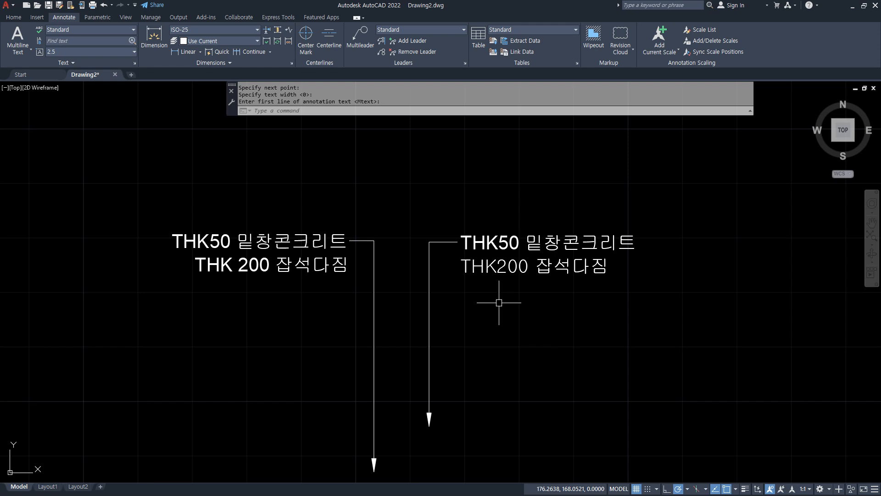
Step: Start another quick leader and change its left-side text attachment setting to Middle of bottom line
text(le)
key(Return)
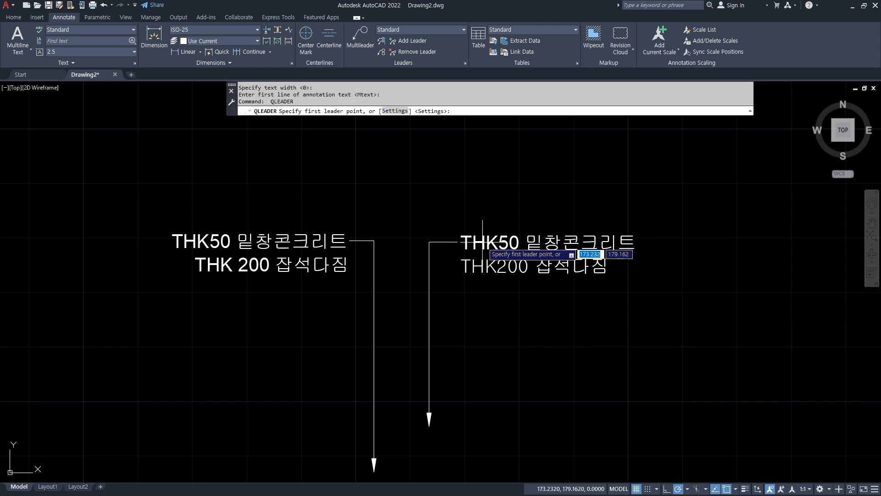
key(Return)
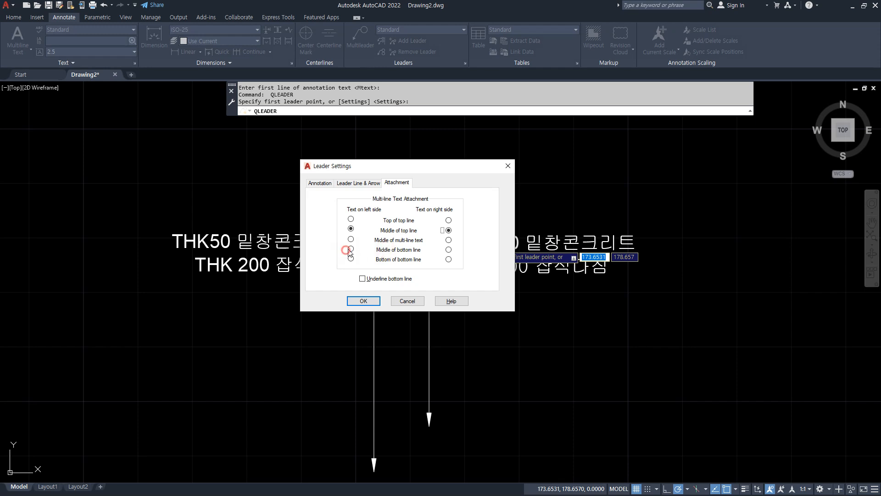
click(375, 302)
Step: Draw the third leader in empty space beyond the second, rising vertically with a short landing to the left, with default text width and multiline text
middle_drag(757, 326, 414, 325)
click(473, 411)
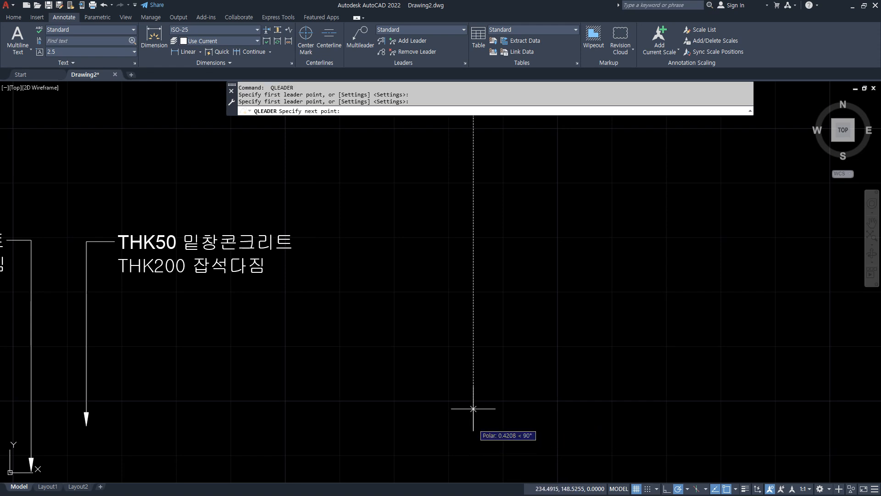
click(473, 274)
click(447, 274)
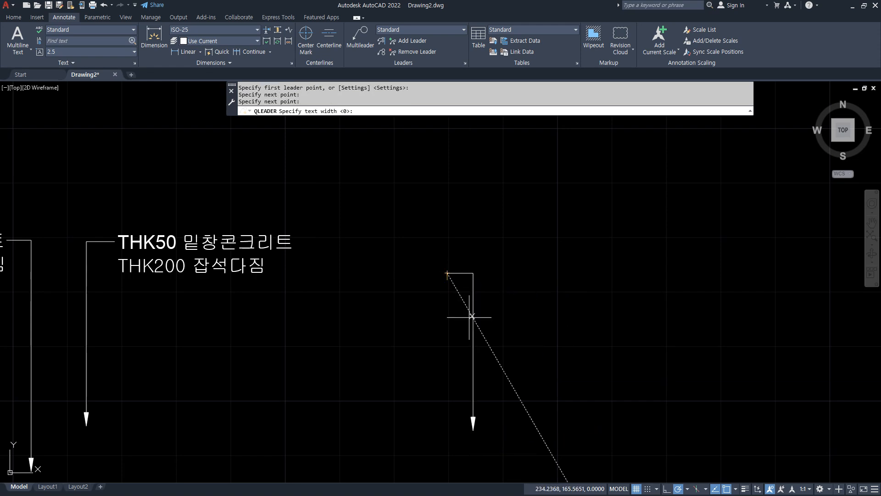
key(Return)
key(Return)
Step: Annotate the third leader with two text rows, "THK50 밑창콘크리트" and "THK200 잡석다짐"
text(THK)
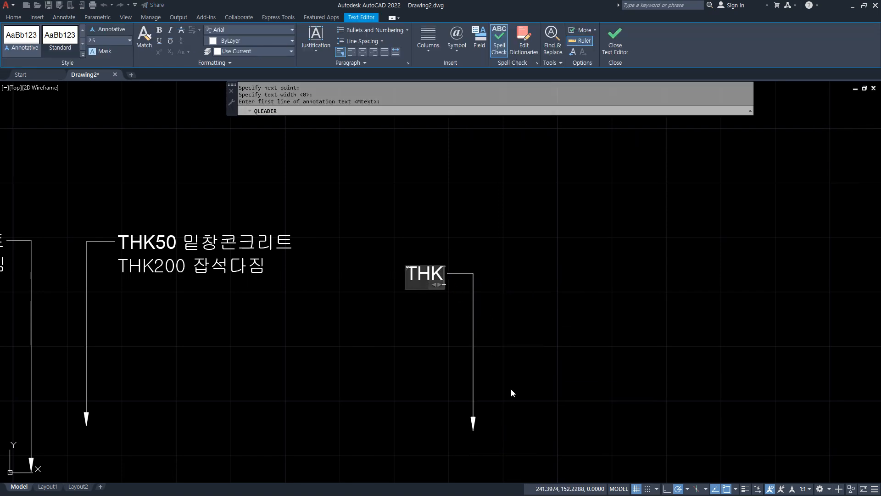
text(5)
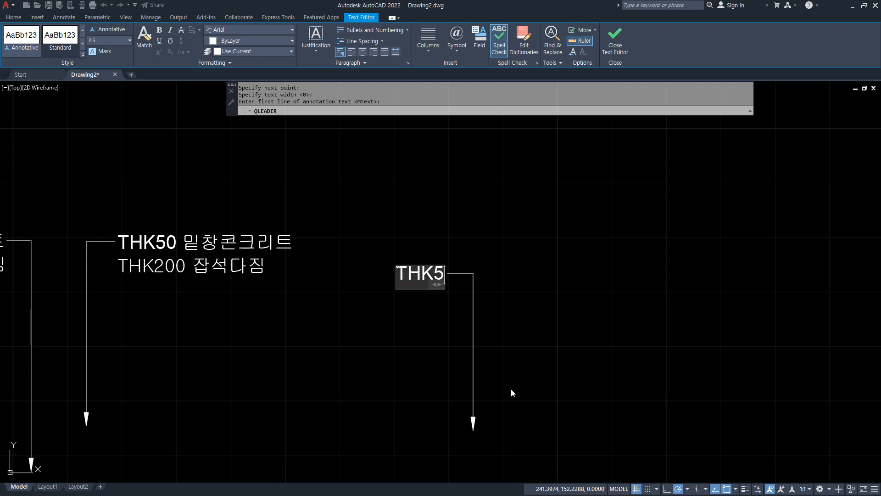
text(0 밑)
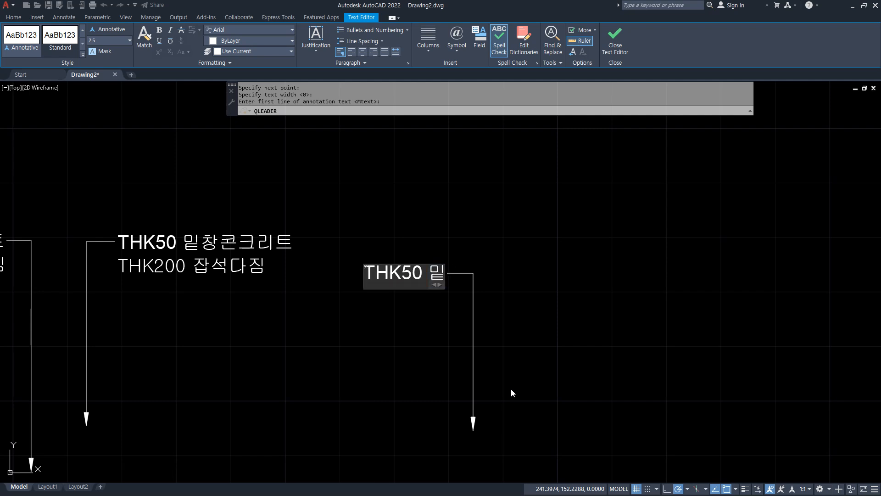
text(창콘클)
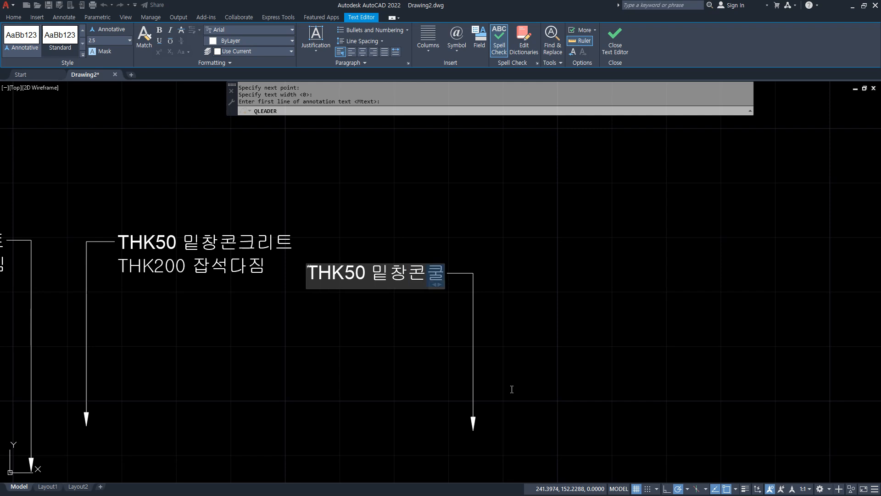
text(리)
key(BackSpace)
key(BackSpace)
text(크리)
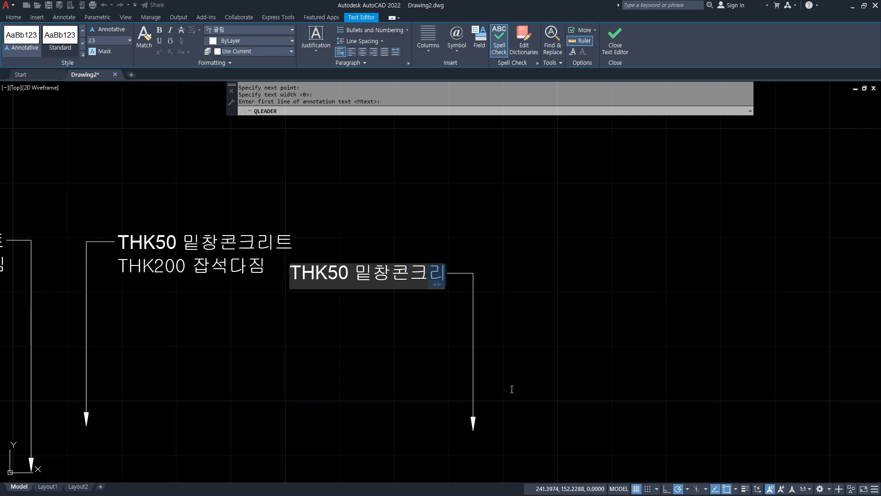
text(트)
key(Return)
text(THK)
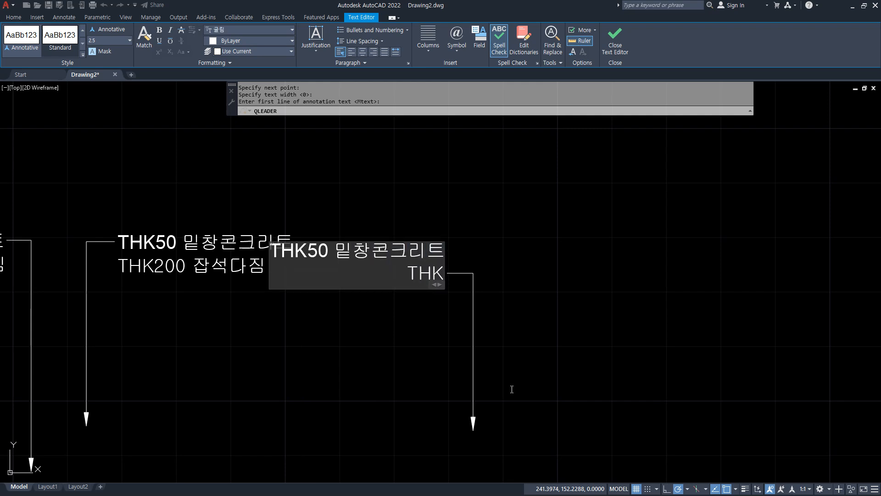
text(200 잡석)
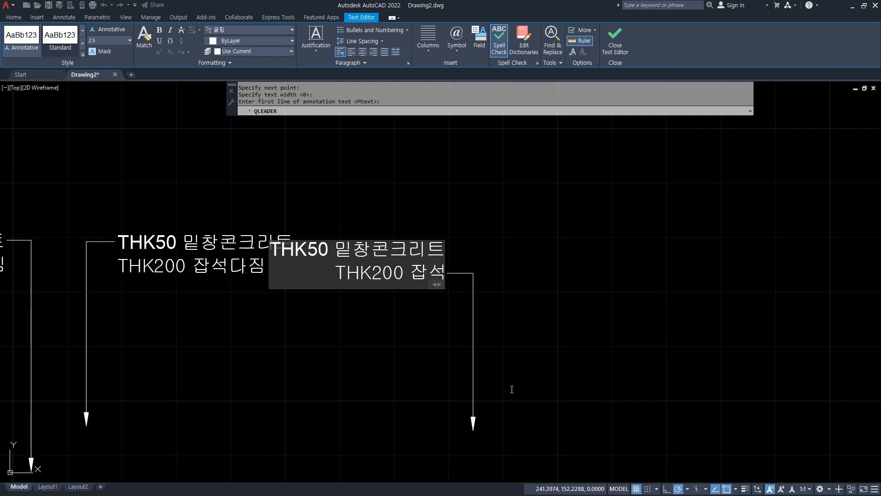
text(다지)
click(511, 390)
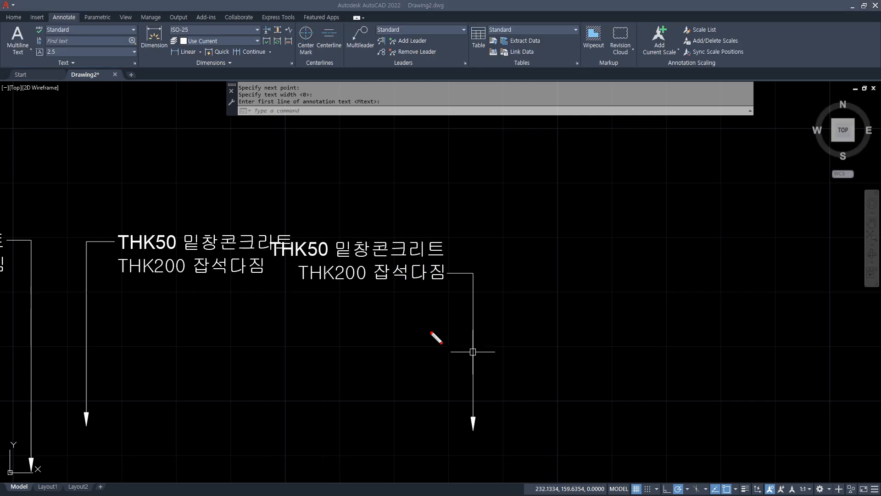
Step: Erase all three leaders with their texts and zoom to the whole drawing area
drag(361, 278, 442, 277)
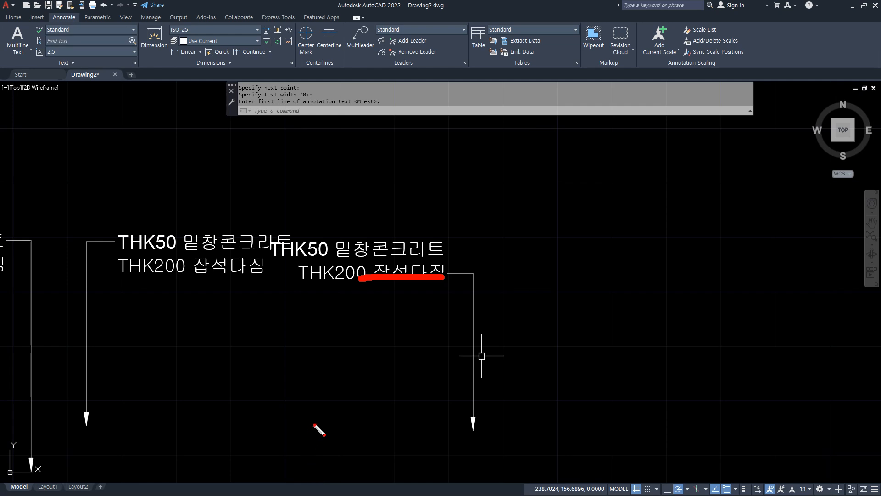
key(Escape)
click(301, 404)
scroll(296, 401, down, 4)
middle_drag(241, 401, 337, 367)
scroll(334, 364, up, 2)
key(Escape)
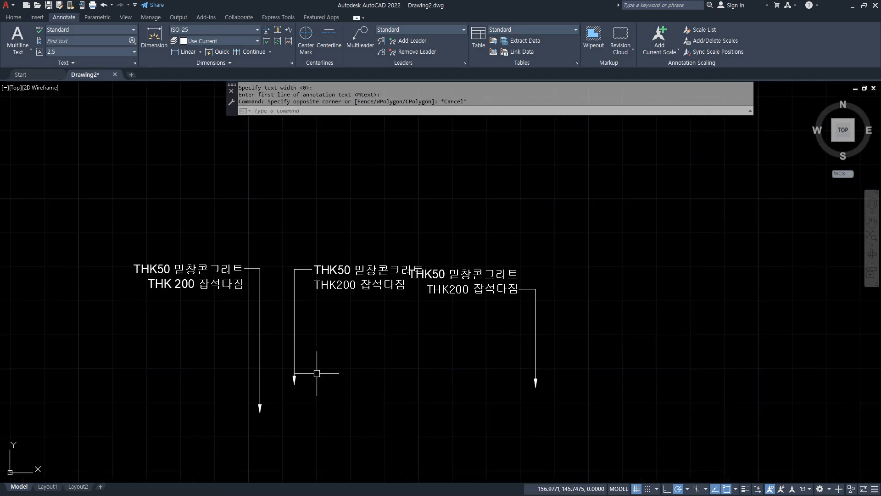
text(z)
key(Return)
text(a)
key(Return)
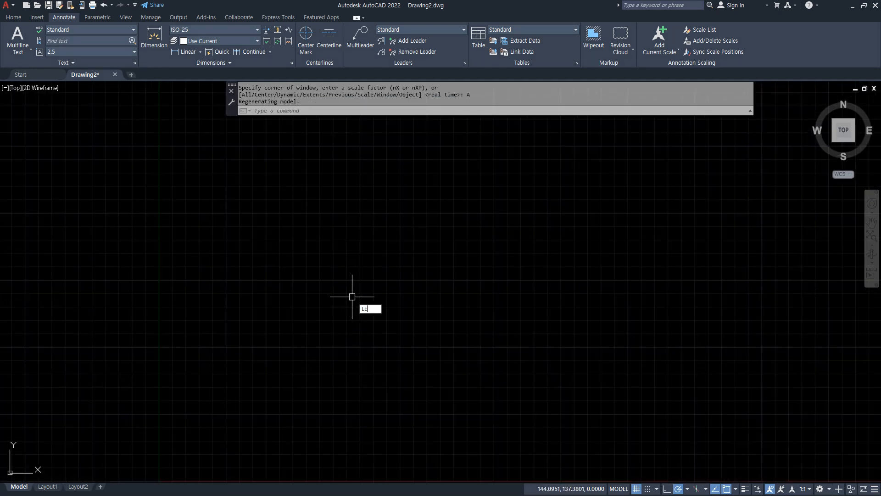
Step: Start another quick leader and change its arrowhead to Dot in the leader settings
text(LE)
key(Return)
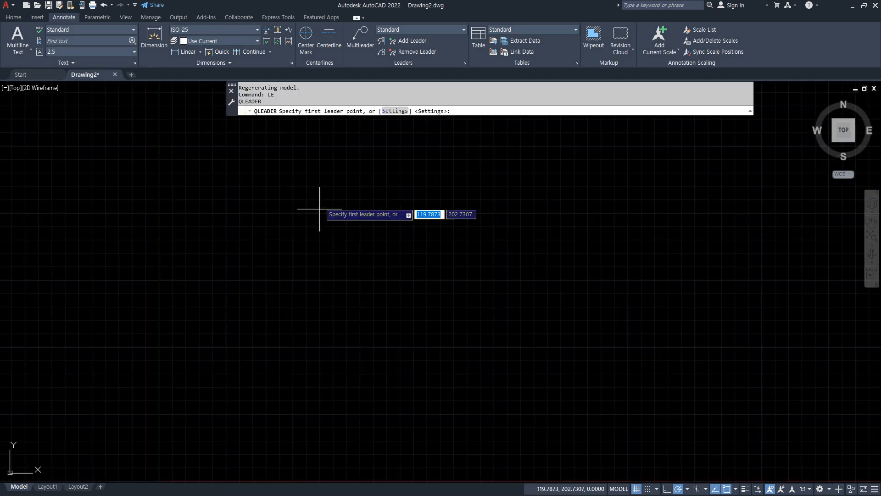
click(389, 112)
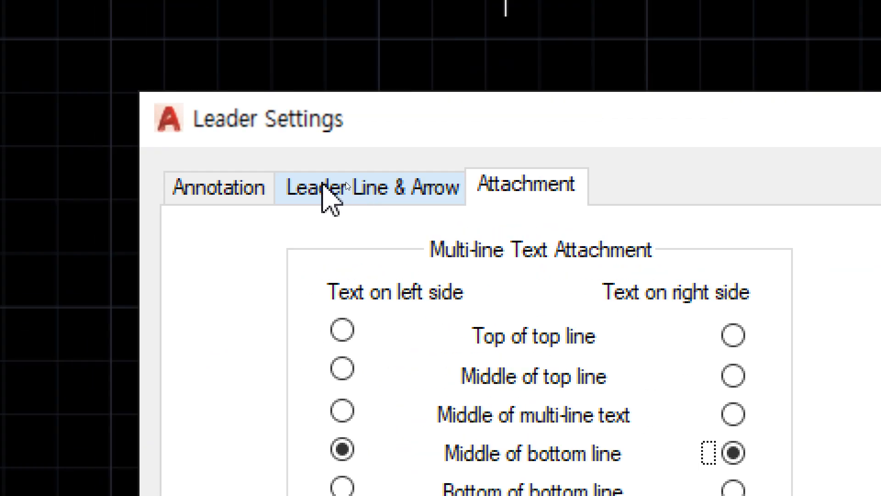
click(331, 199)
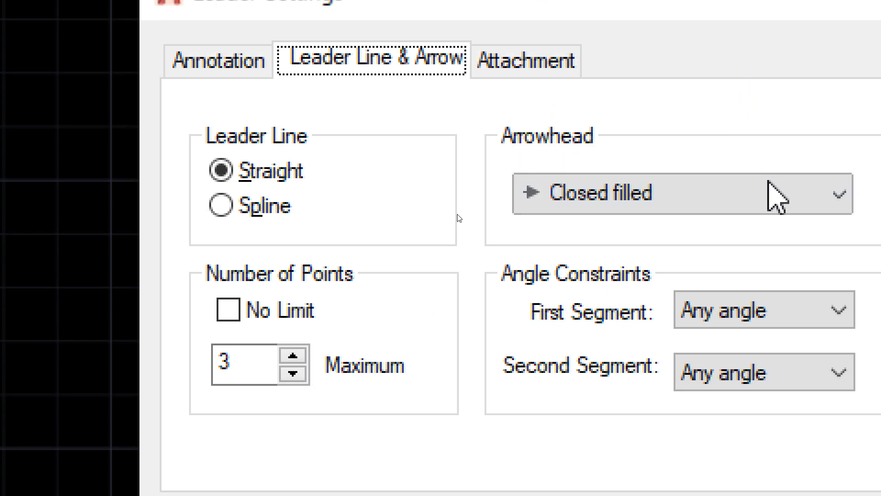
click(773, 196)
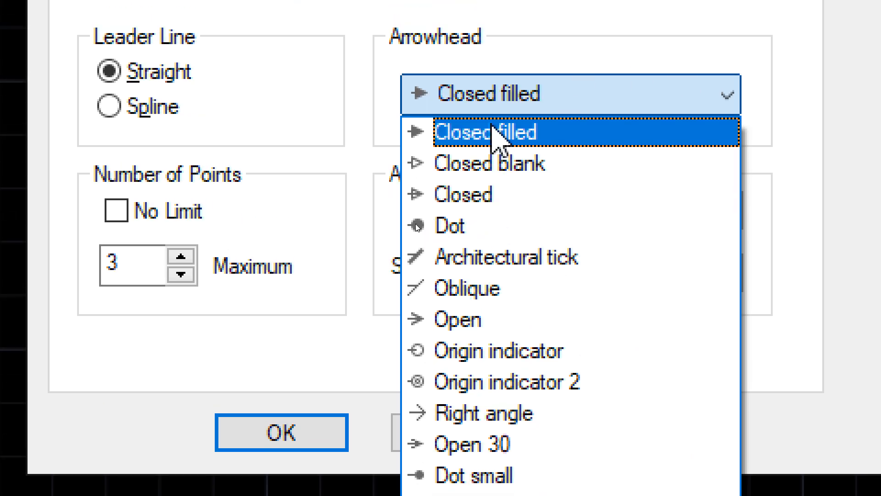
click(464, 226)
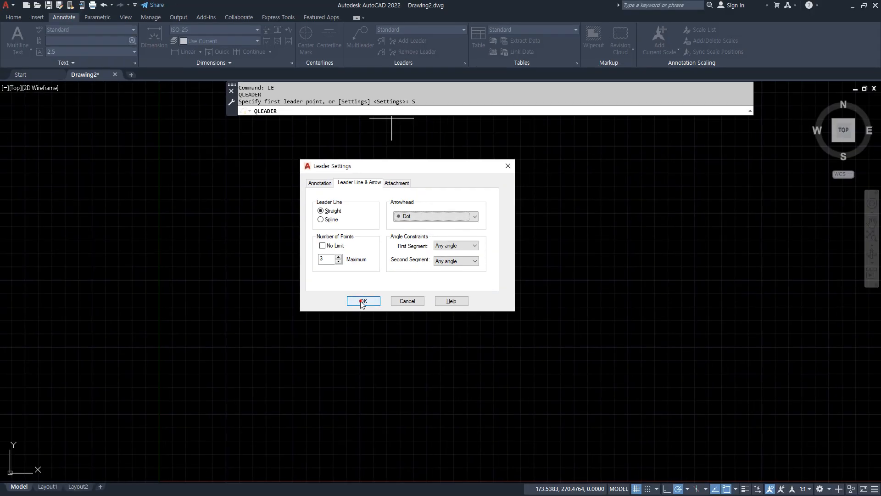
click(281, 432)
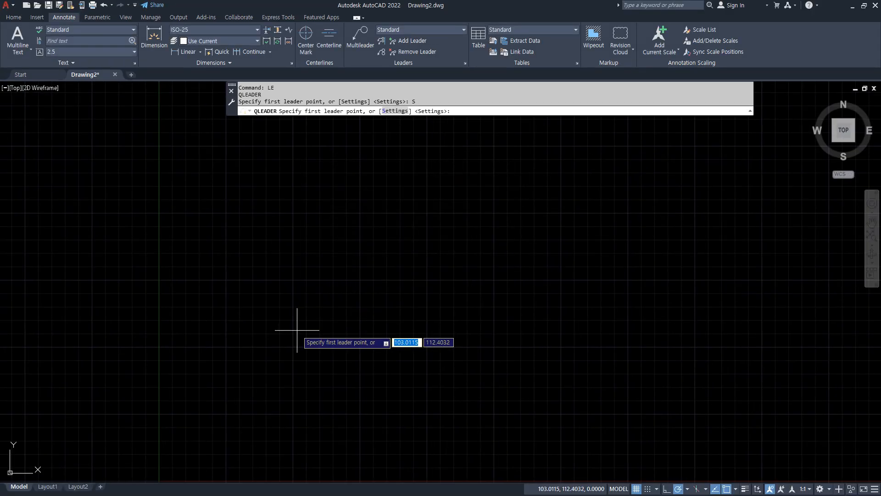
Step: Draw the dot leader rising vertically with a short horizontal landing to the right, using default text width and multiline text
click(298, 326)
scroll(297, 307, up, 5)
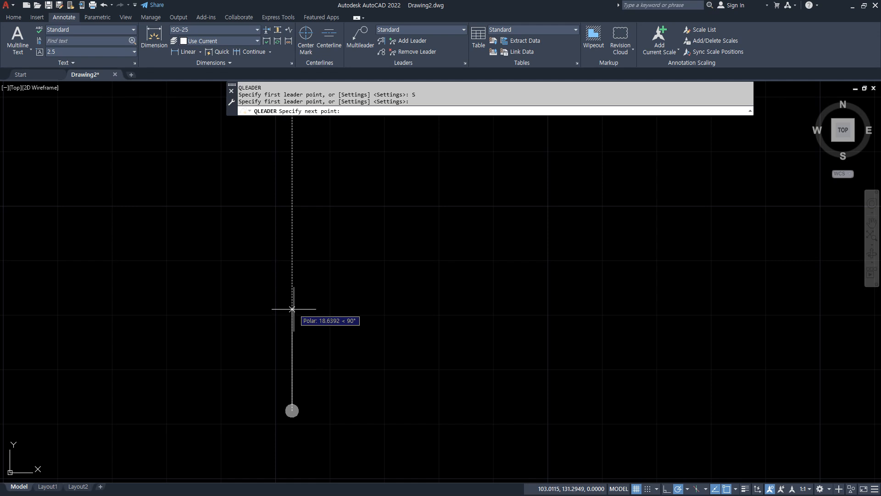
click(294, 261)
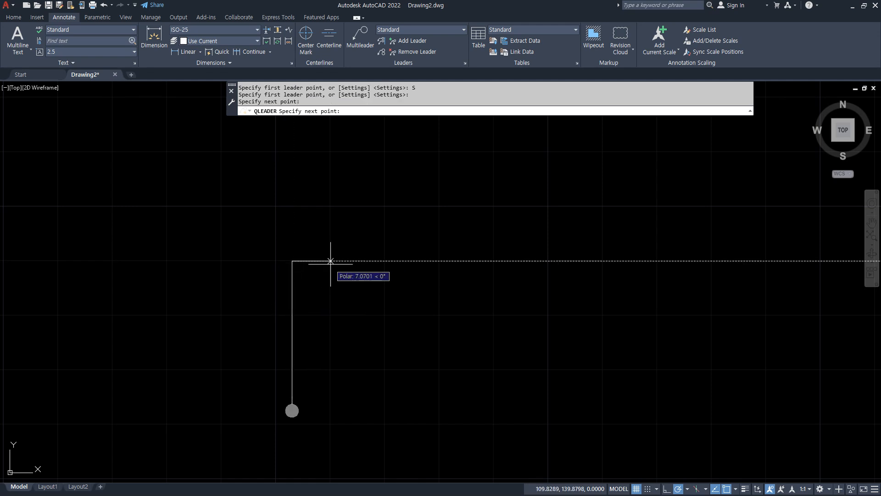
click(321, 261)
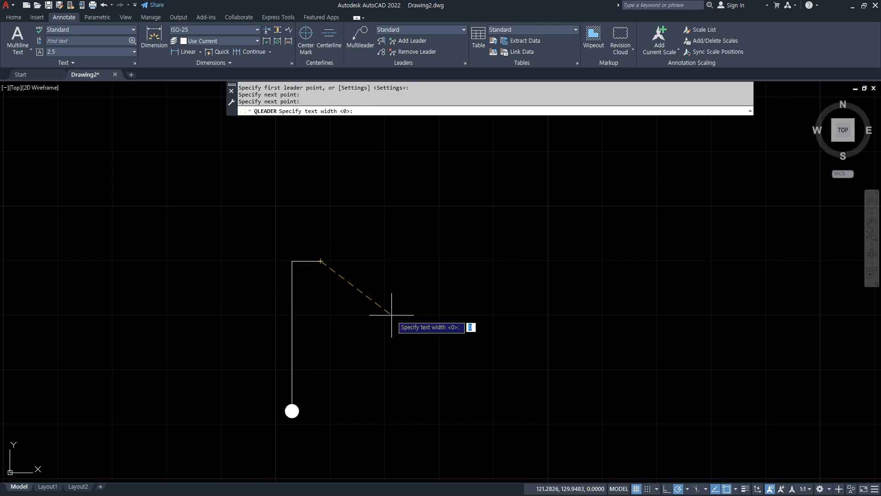
key(Return)
key(Return)
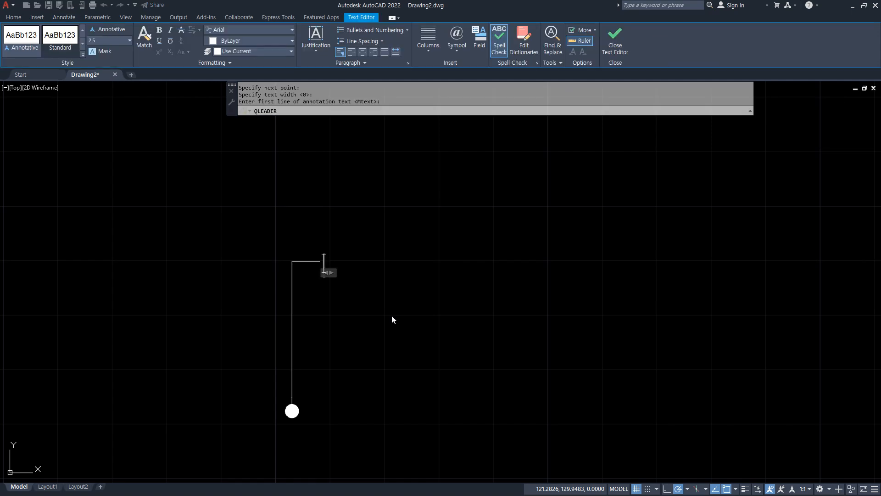
text(55c)
key(BackSpace)
key(BackSpace)
key(BackSpace)
text(%%c20)
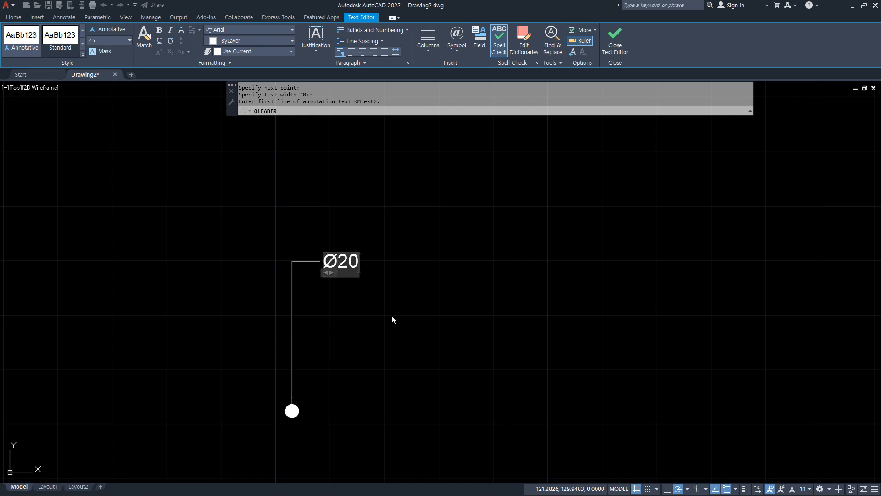
text( 온수파이)
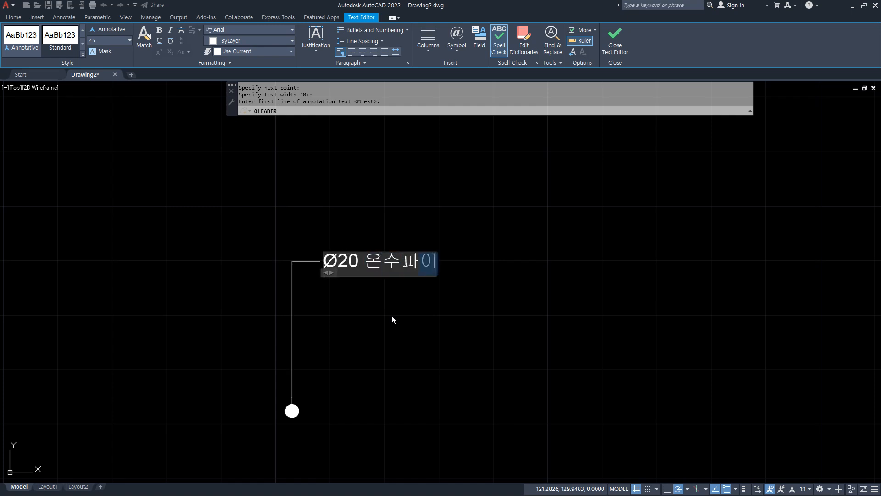
text(프 @2)
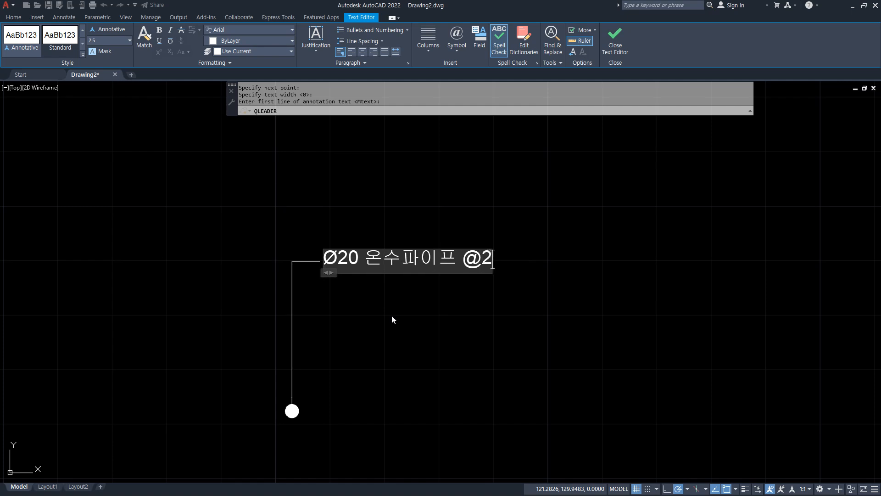
text(50)
click(392, 315)
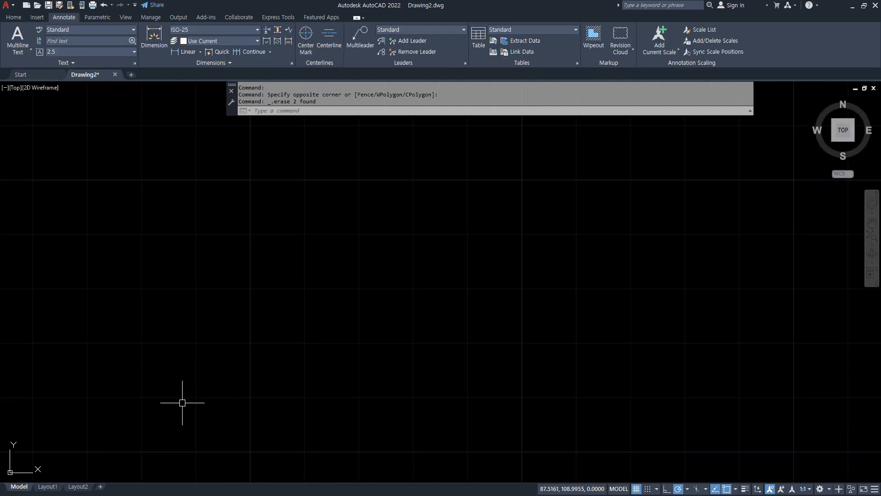
Step: Start another quick leader, enter 3 as the maximum number of points and enable No Limit for the leader points
text(LE)
key(Return)
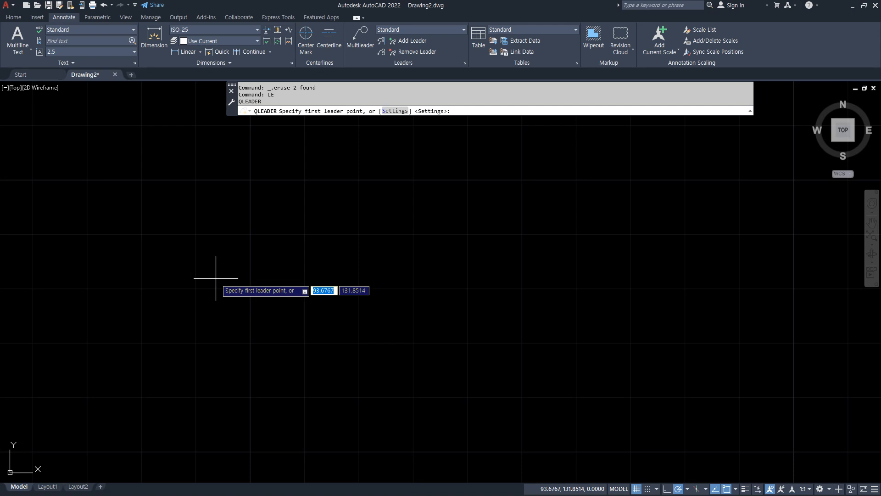
key(Return)
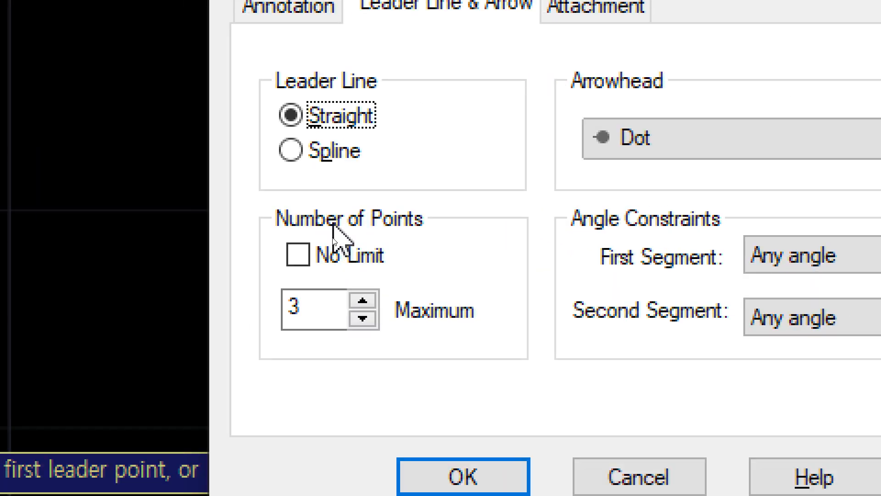
click(313, 304)
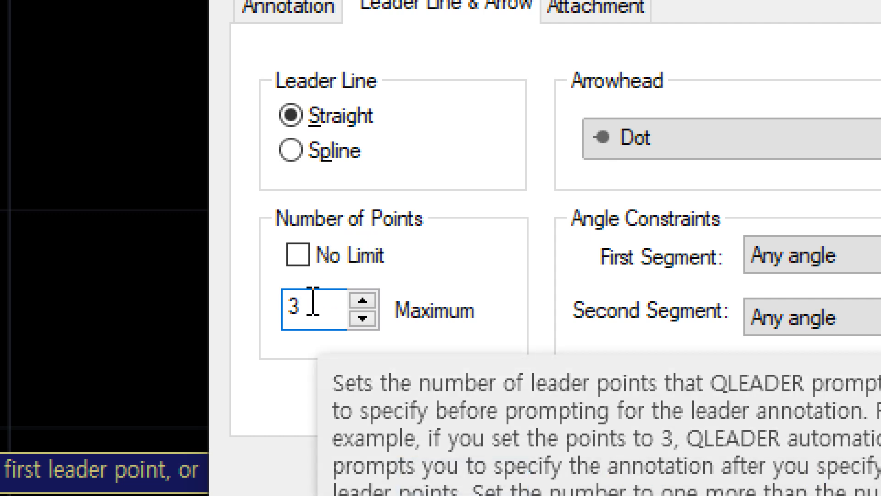
key(BackSpace)
click(297, 254)
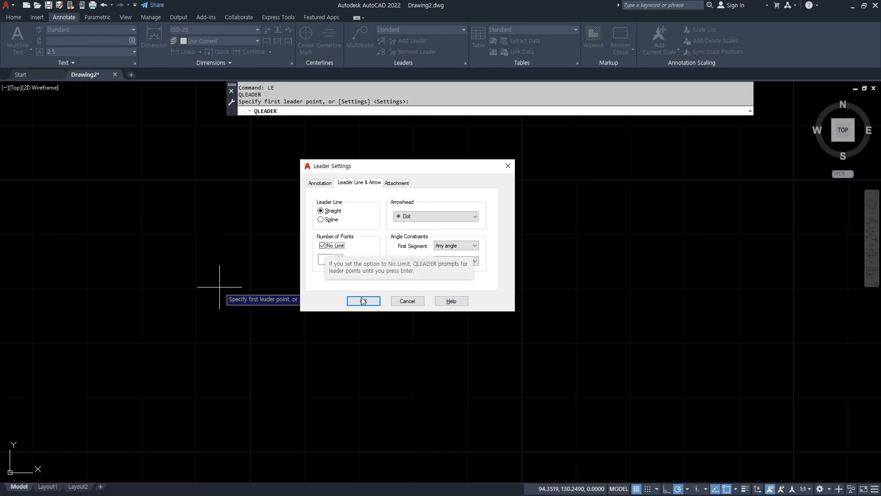
click(465, 482)
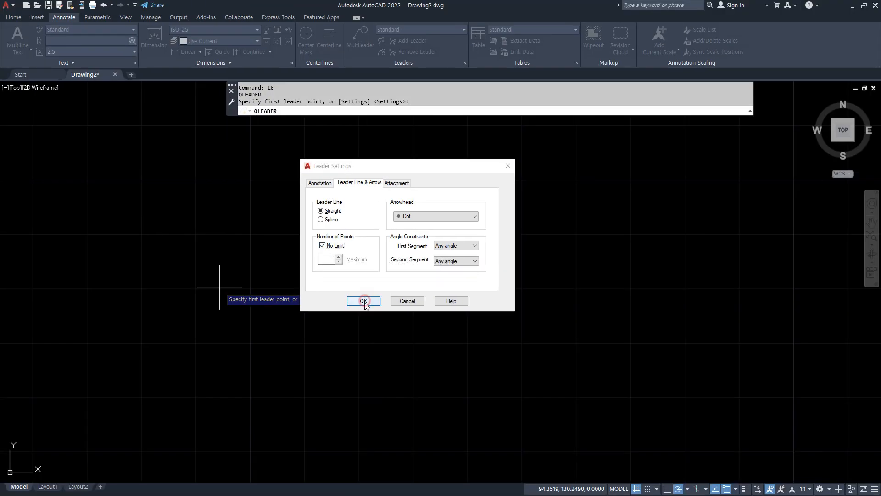
click(435, 260)
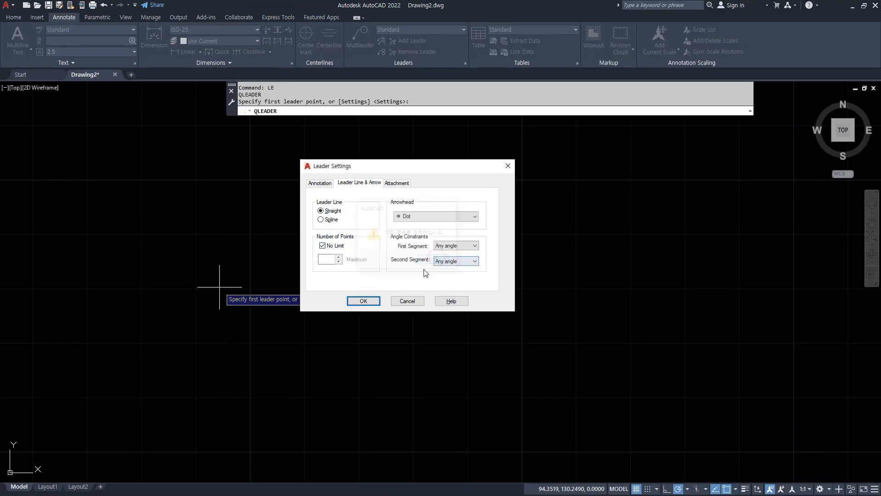
click(323, 246)
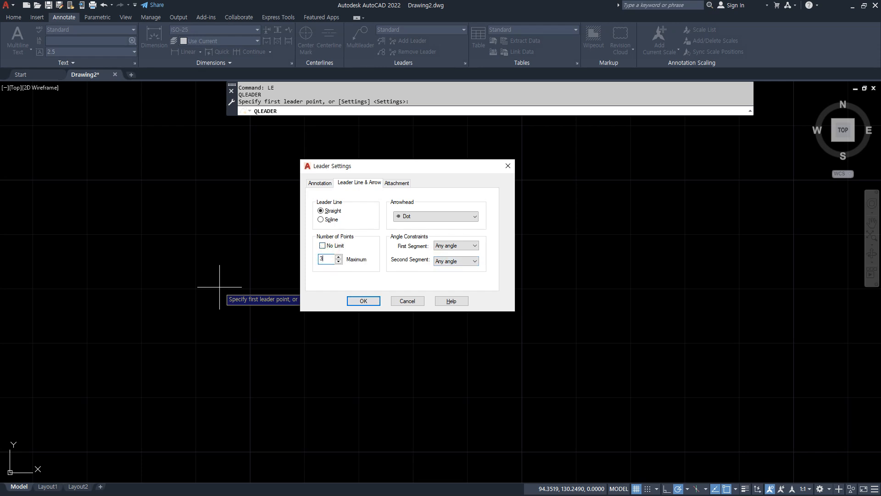
click(363, 300)
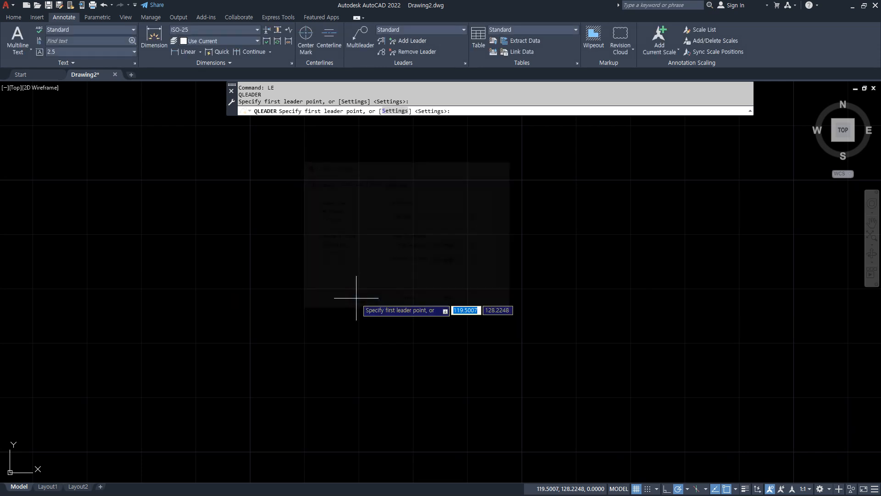
Step: Draw the unlimited-point leader as a zigzag of twelve points rising toward the right
click(243, 318)
click(294, 258)
click(324, 308)
click(370, 248)
click(376, 280)
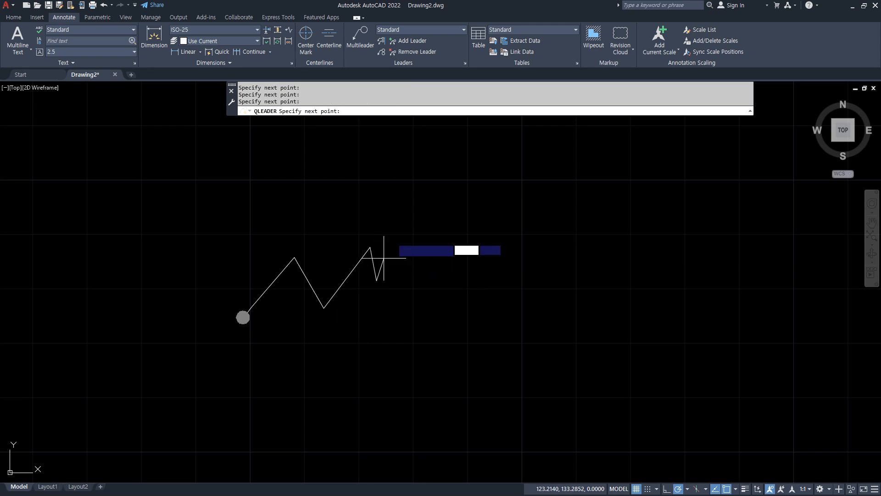
click(394, 232)
click(438, 271)
click(446, 214)
click(495, 255)
click(509, 199)
click(618, 269)
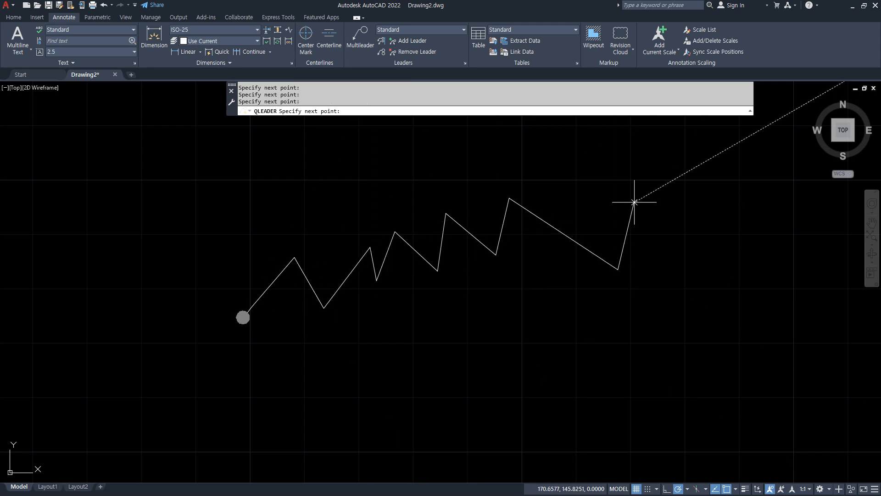
click(634, 203)
Step: Annotate the zigzag leader with the single text line "ASDF", using the default text width
key(Return)
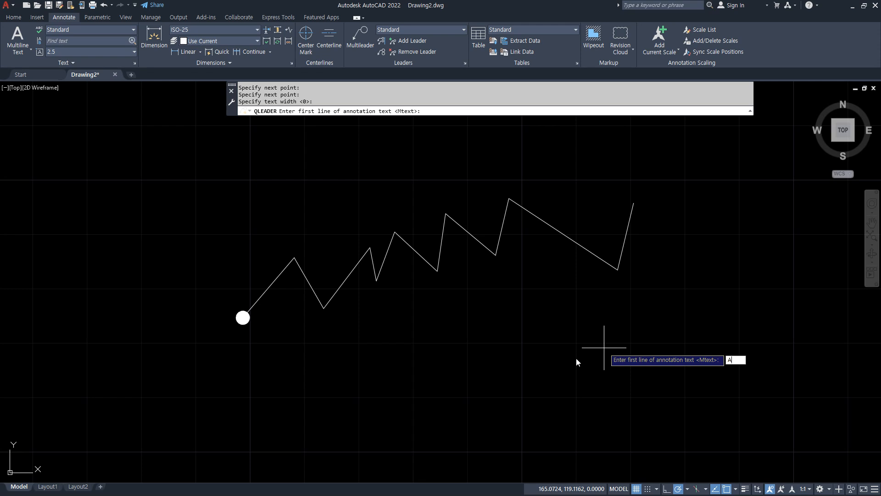
key(Return)
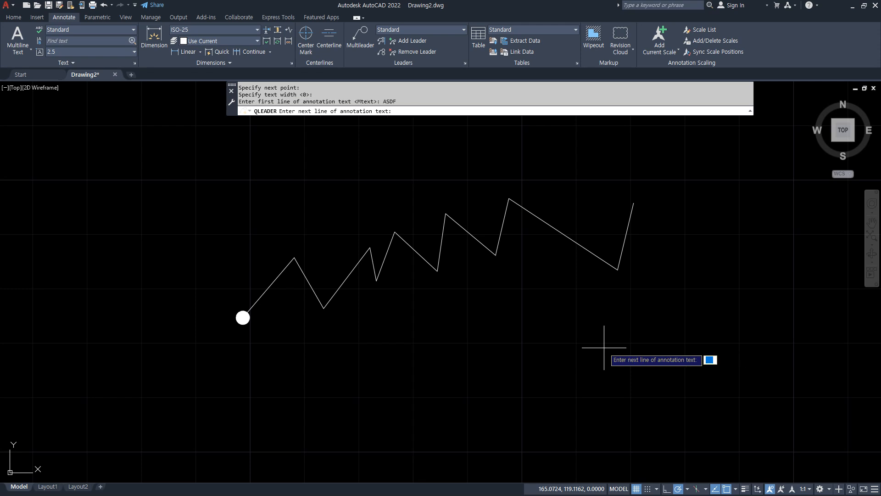
key(Return)
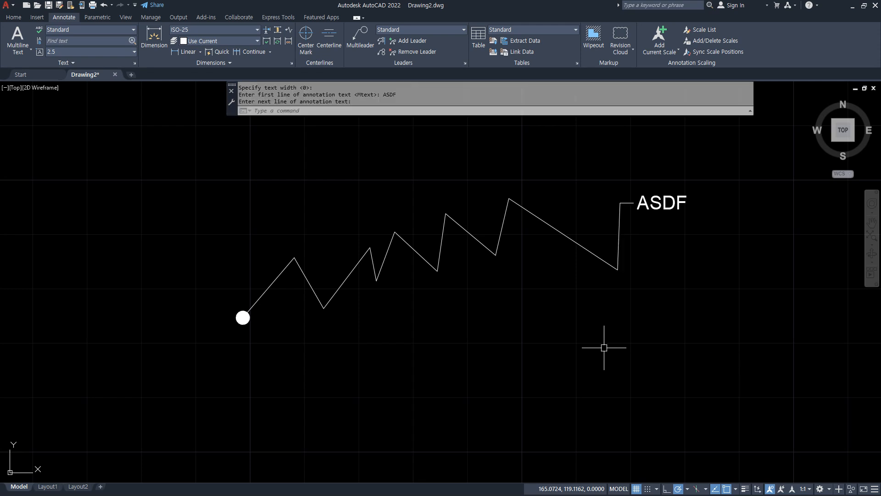
Step: Start a quick leader with No Limit disabled and draw it vertically upward with a short horizontal landing to the right
key(Return)
key(Return)
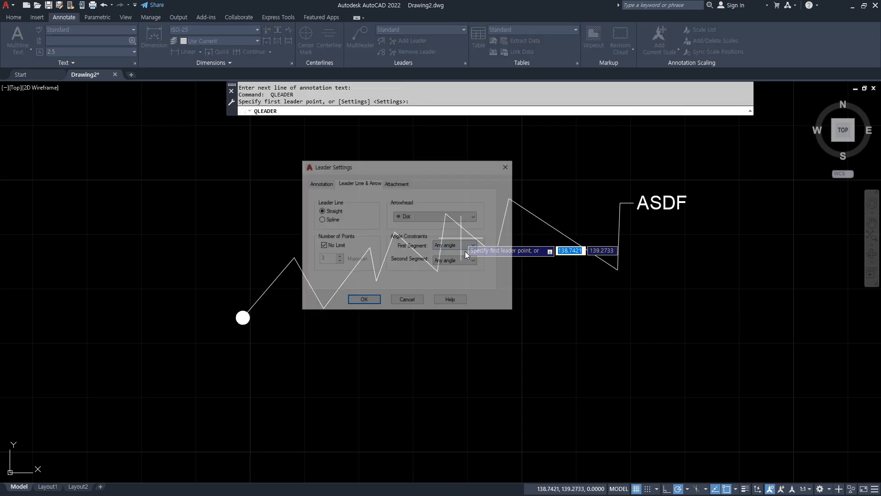
click(331, 247)
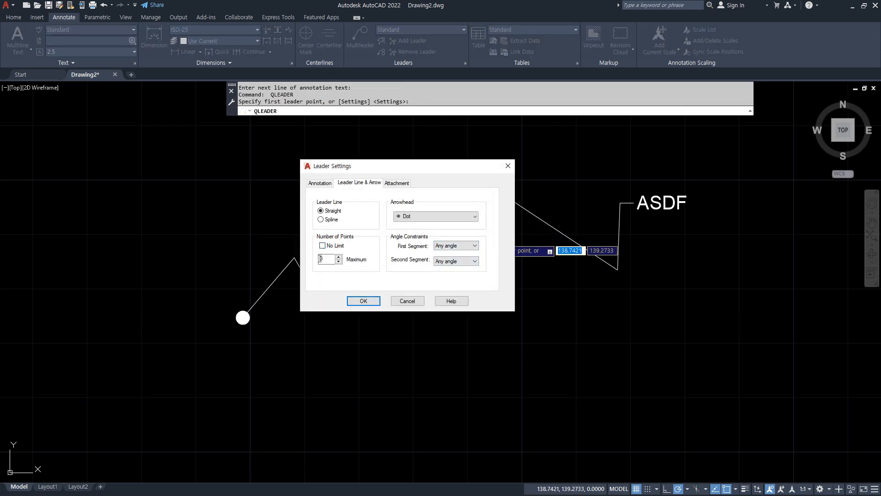
click(101, 331)
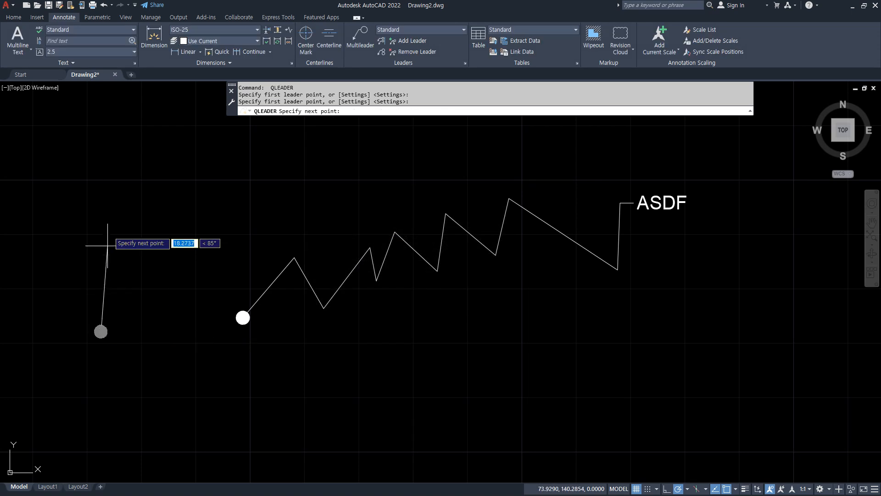
click(101, 196)
click(140, 195)
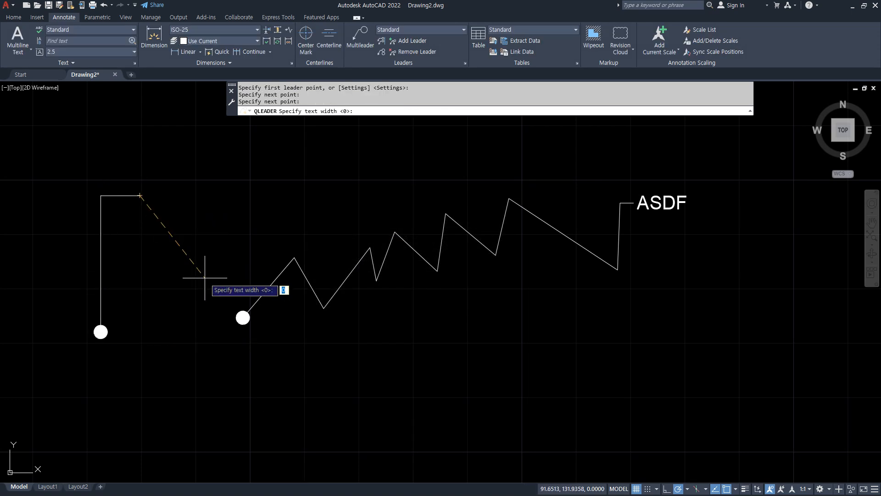
Step: Annotate the vertical leader with the multiline text "ASDF" at the default text width
key(Return)
key(Return)
text(ASDF)
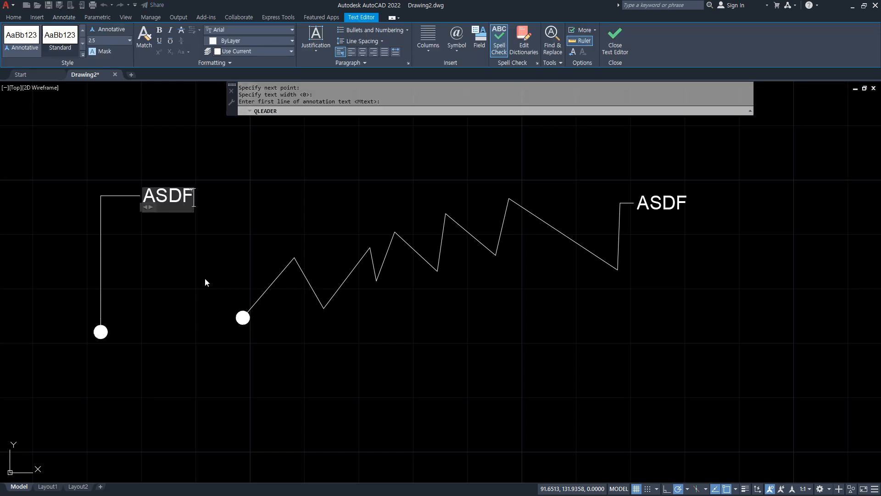
click(204, 277)
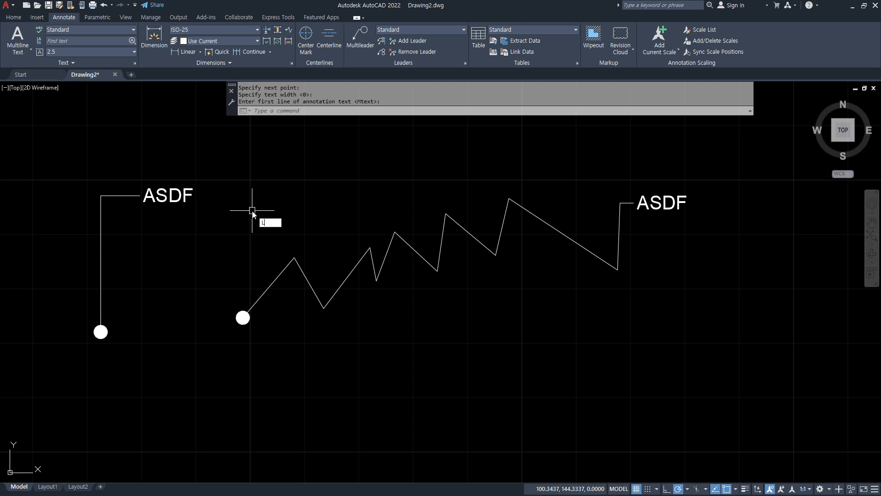
Step: Start another quick leader and set its leader line to Spline with a maximum of 4 points
text(le)
key(Return)
key(Return)
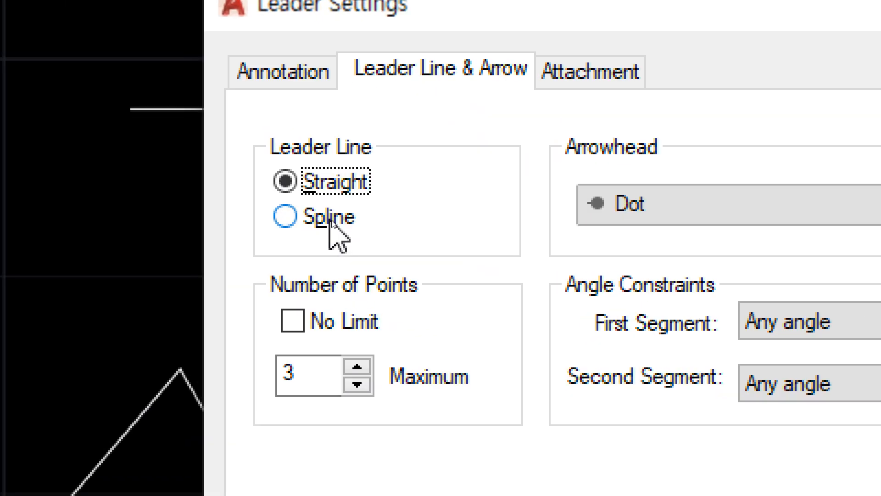
click(331, 221)
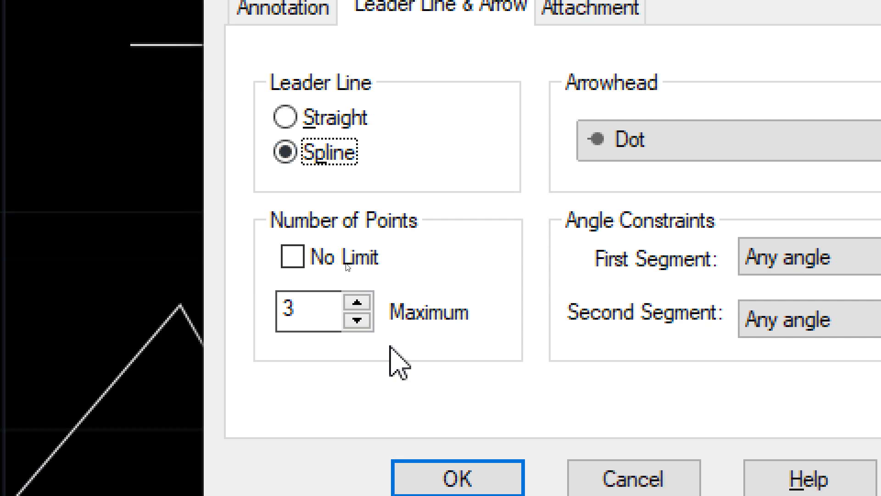
click(357, 367)
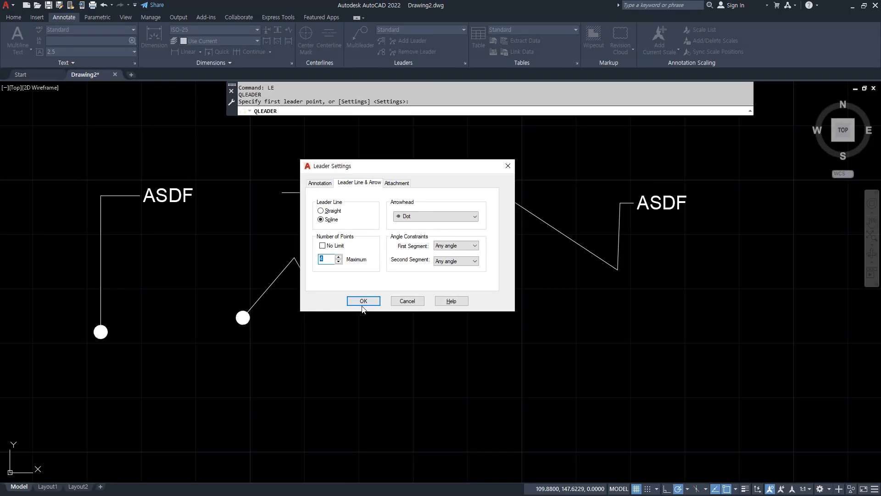
click(363, 304)
Step: Draw a wavy four-point spline leader below the zigzag leader, ending at its upper right
click(287, 433)
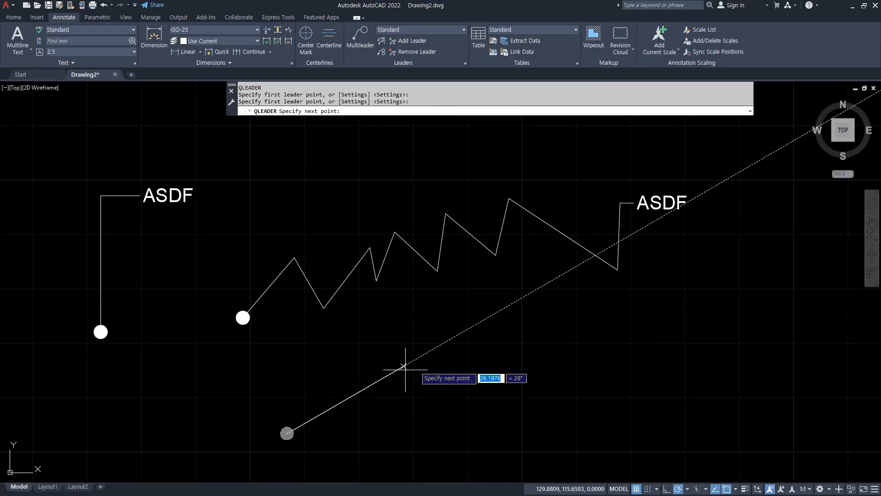
click(405, 356)
click(456, 412)
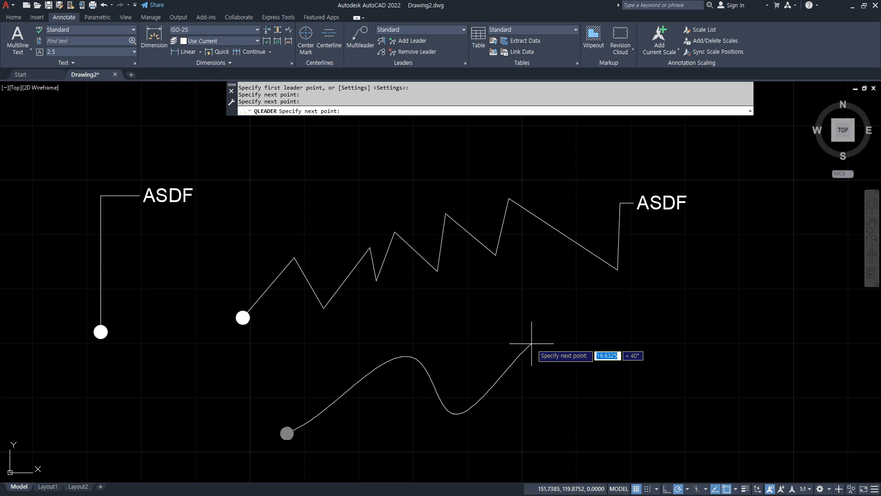
click(577, 344)
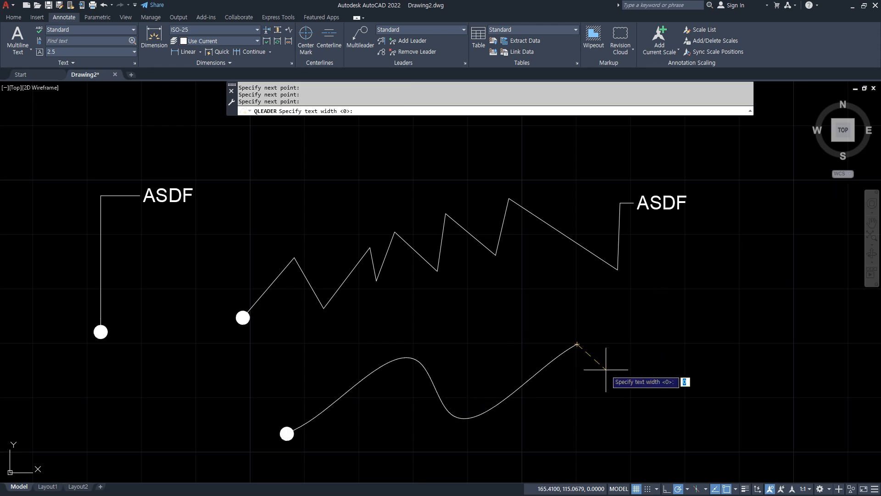
key(Return)
key(Return)
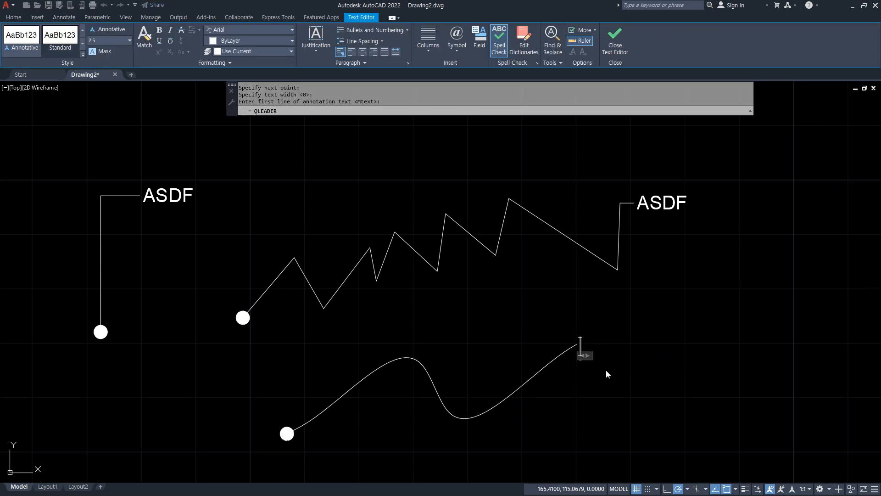
text(%%c20온ㅅ)
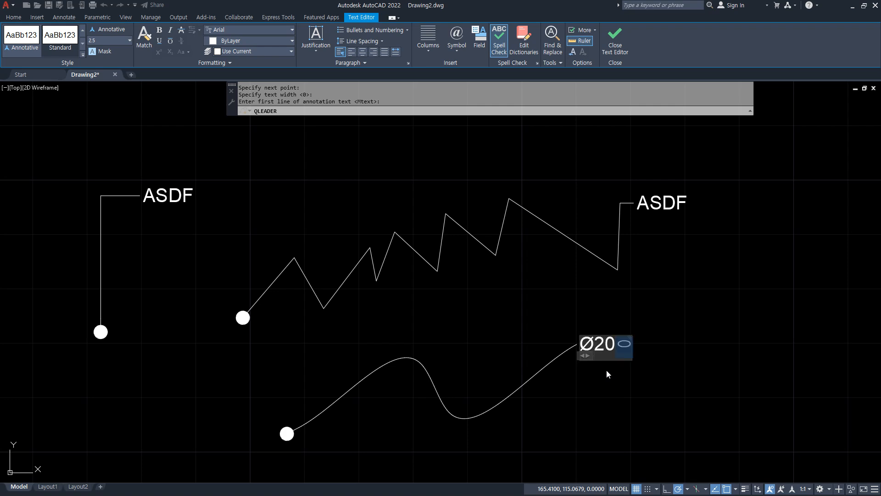
text(ㅜ팡)
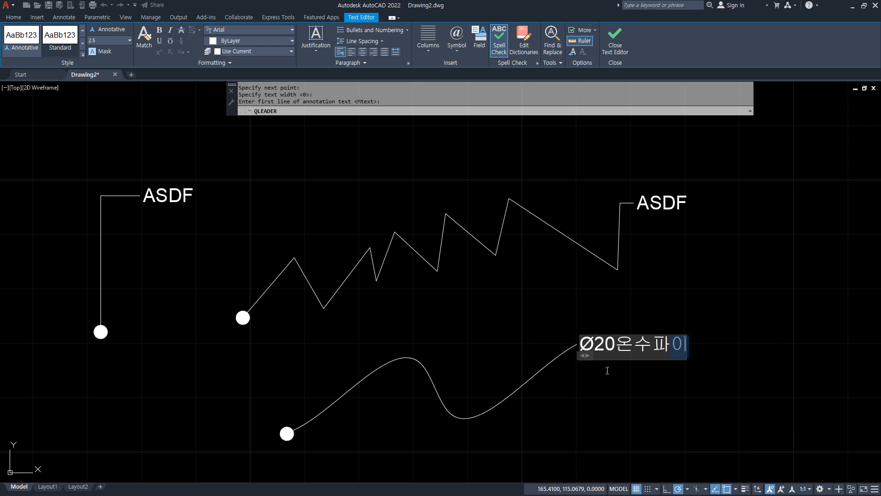
text(프 @250)
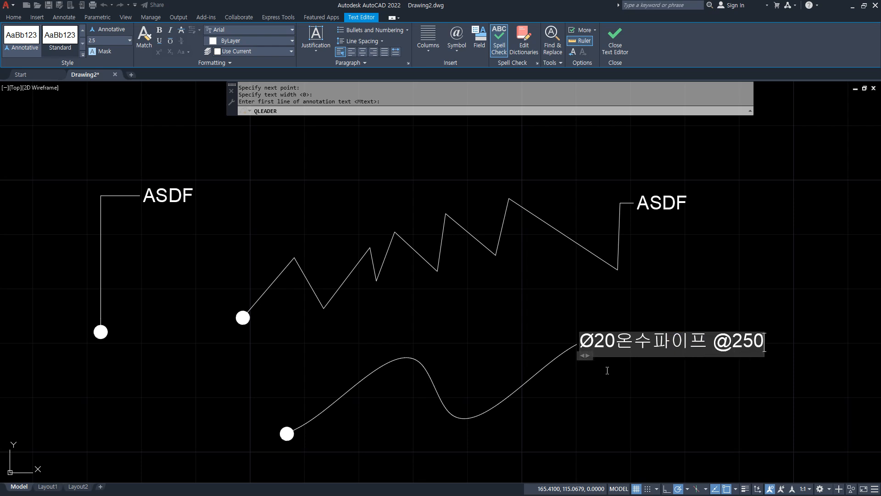
click(608, 371)
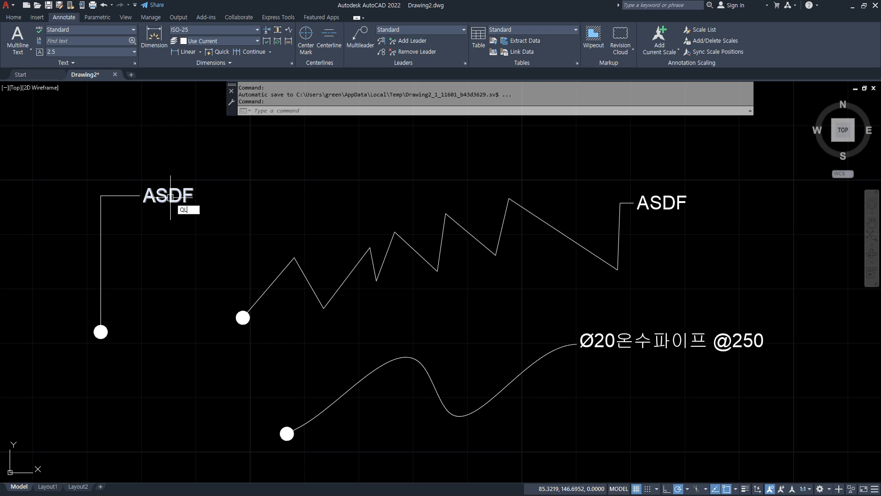
Step: Set the quick leader line back to Straight with 3 points maximum and choose the Datum triangle filled arrowhead
key(Return)
key(Return)
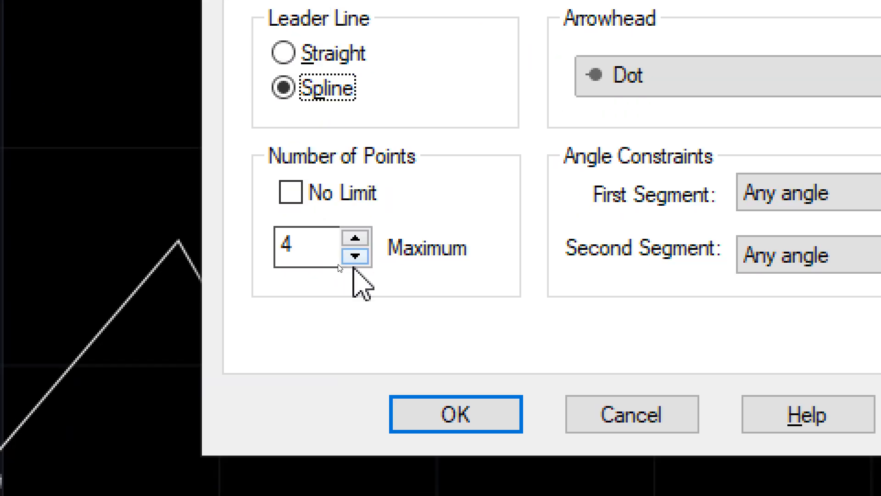
click(338, 261)
click(358, 54)
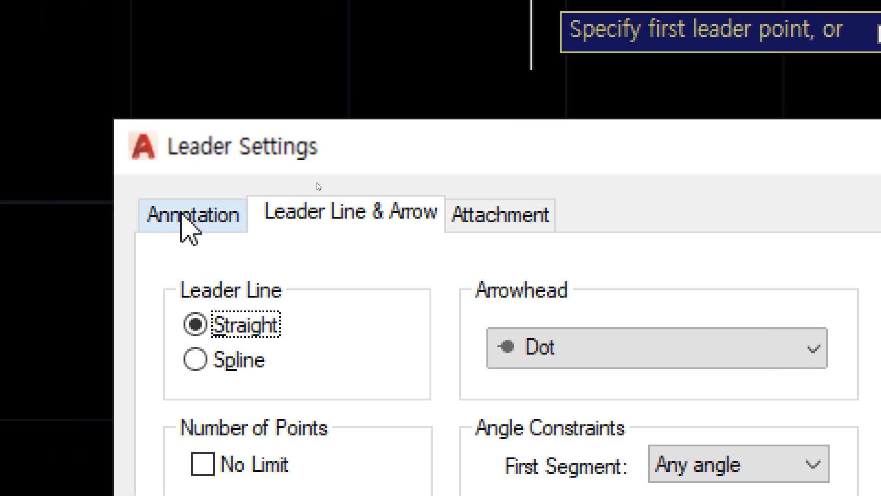
click(131, 207)
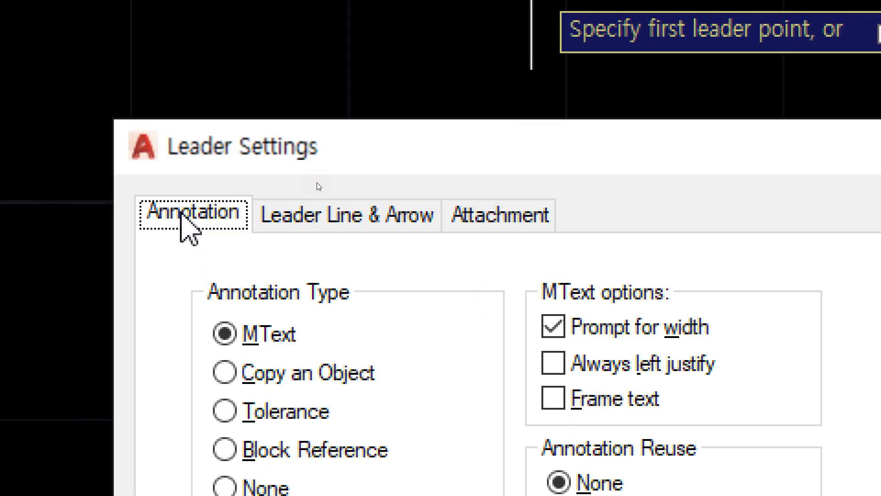
click(377, 219)
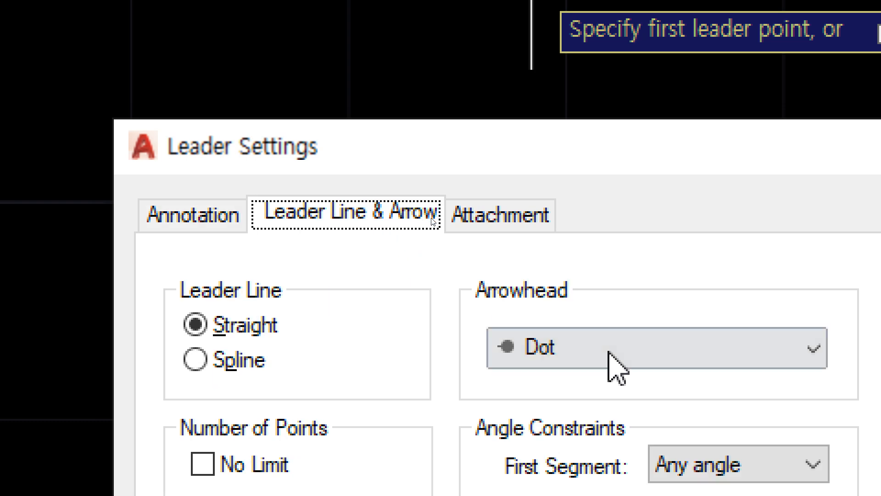
click(649, 355)
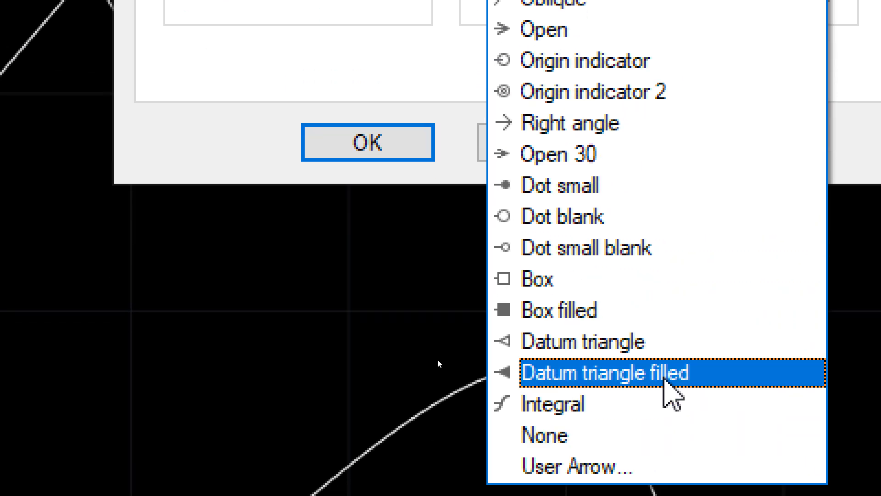
click(666, 380)
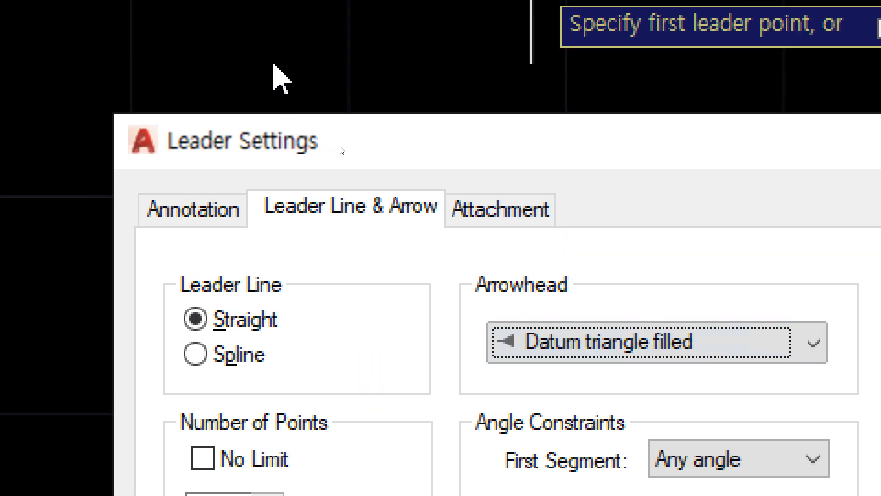
Step: Change the leader's annotation type to Tolerance, apply the settings, and end the command without placing a leader
click(209, 214)
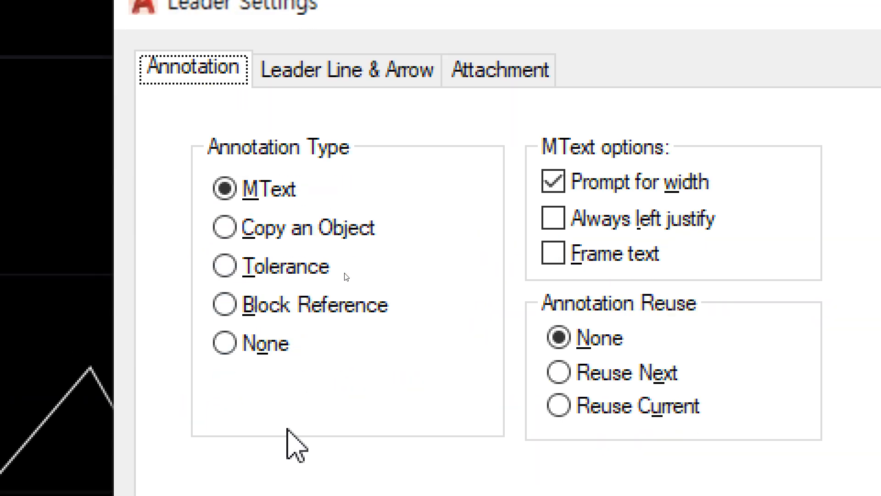
click(279, 268)
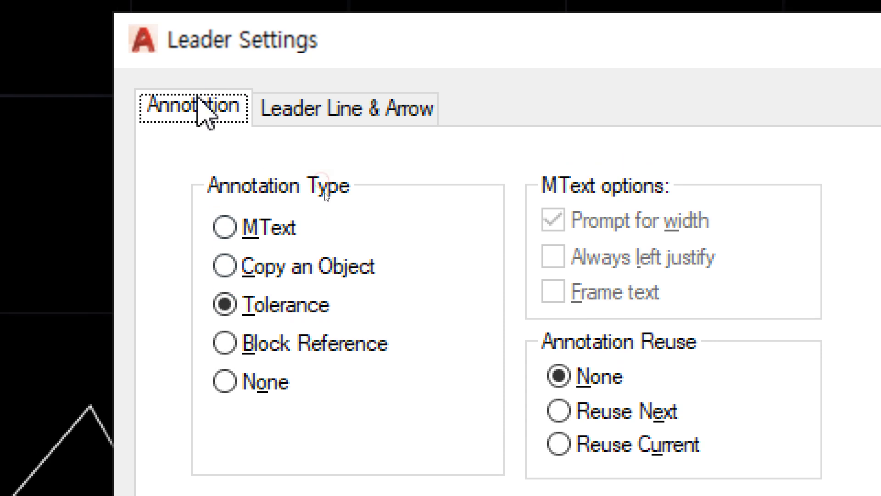
click(399, 110)
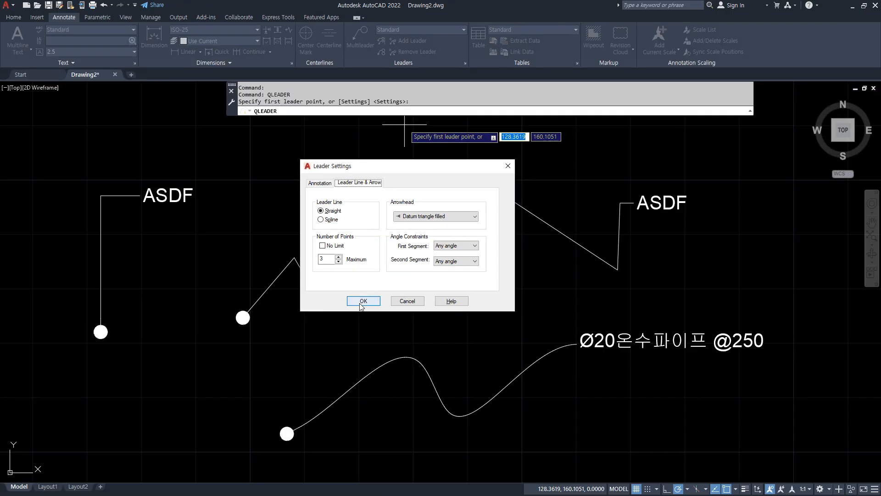
click(361, 304)
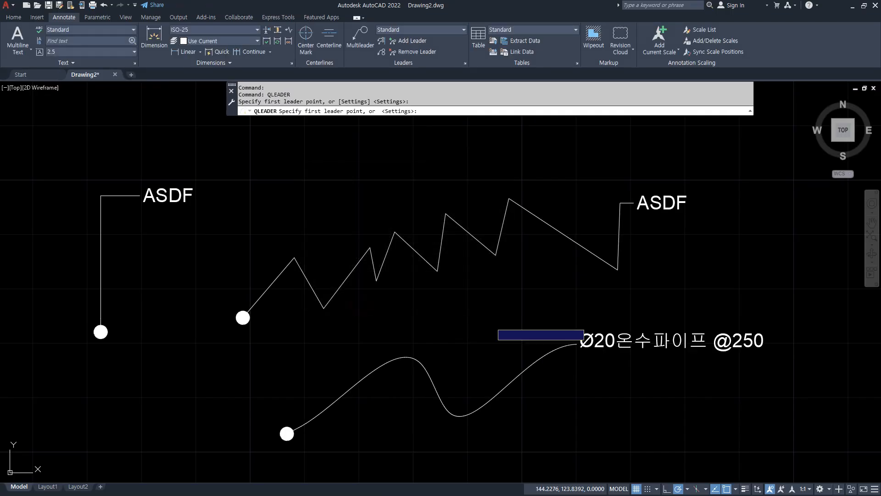
key(Escape)
Step: Erase all three leaders with their texts and zoom to show the whole drawing
click(717, 436)
click(130, 177)
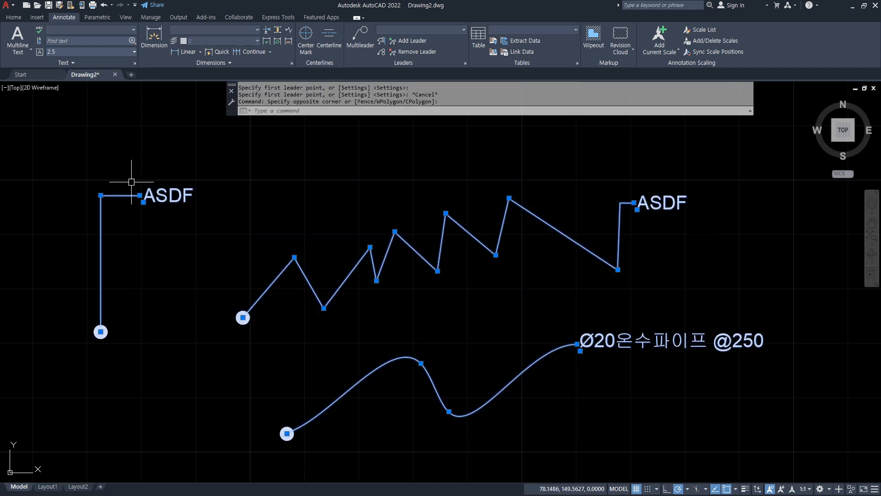
key(Delete)
text(z)
key(Return)
text(a)
key(Return)
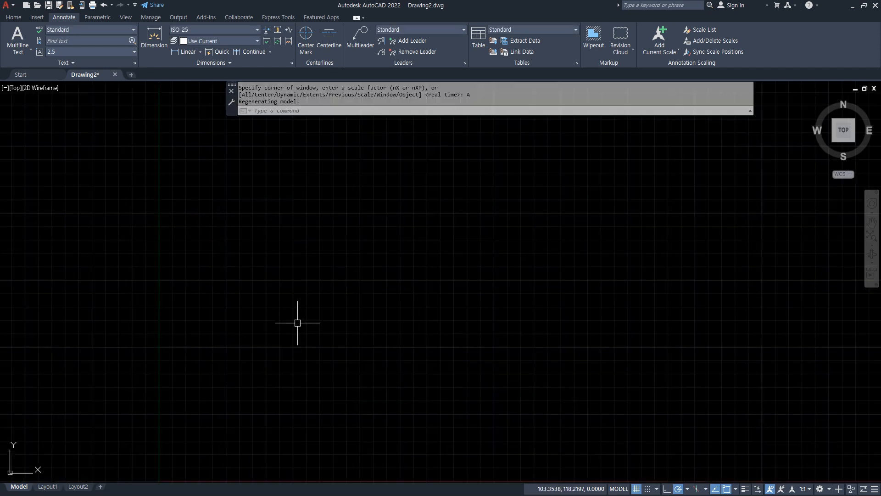
Step: Draw a horizontal line in the lower part of the empty drawing
text(l)
key(Return)
click(265, 343)
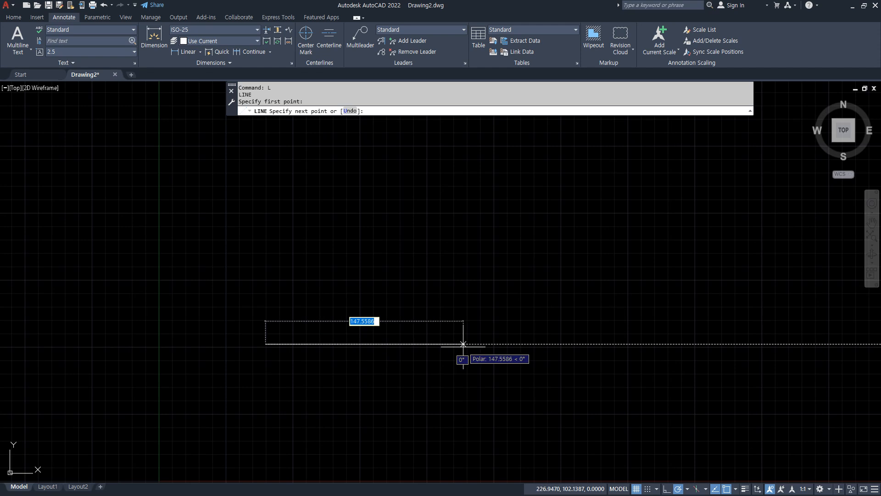
click(381, 344)
key(Return)
Step: Draw a vertical line straight up from the midpoint of the horizontal line
key(Return)
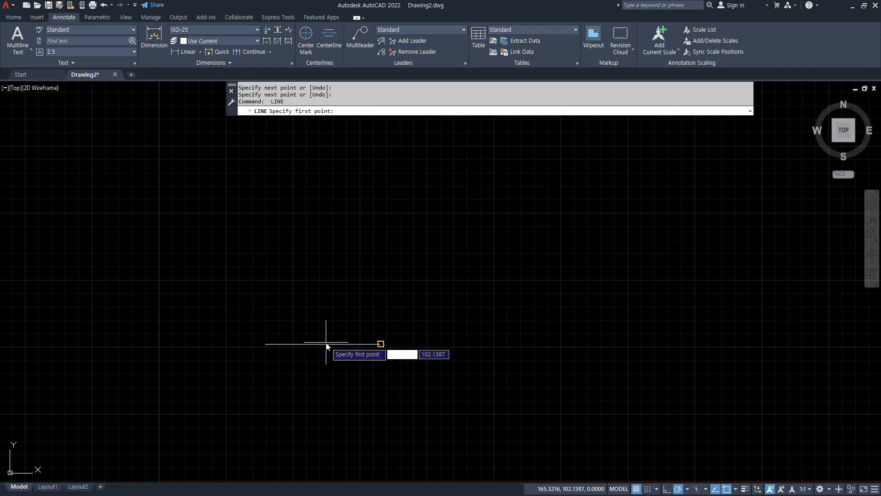
text(MID)
key(Return)
click(323, 343)
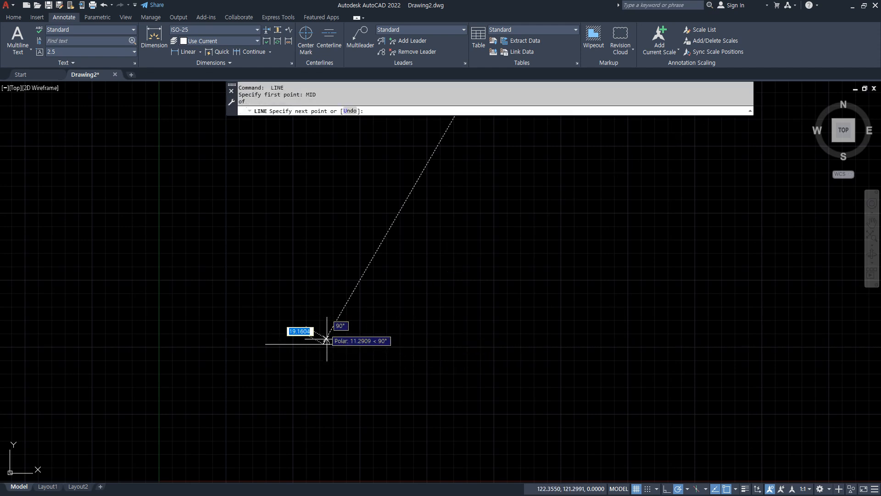
click(323, 243)
key(Return)
Step: Turn on lineweight display for the two lines
scroll(353, 364, up, 2)
scroll(304, 288, up, 2)
middle_drag(333, 325, 352, 341)
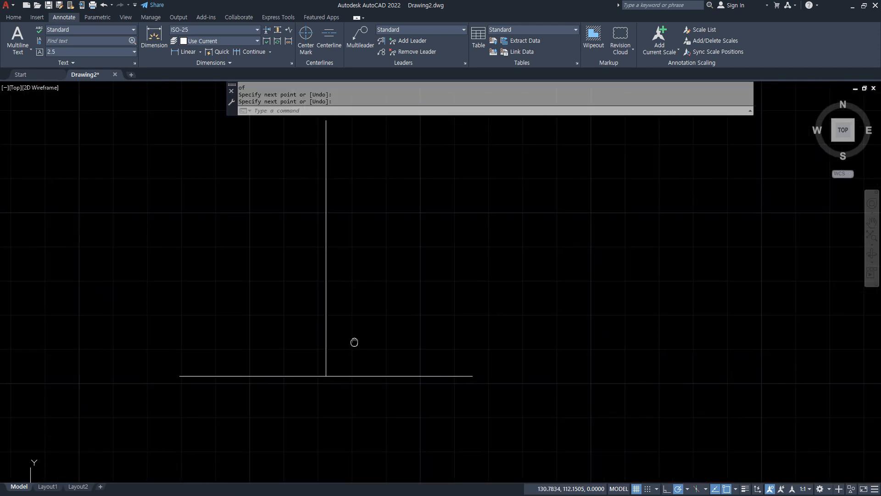
click(745, 489)
middle_drag(352, 311, 358, 321)
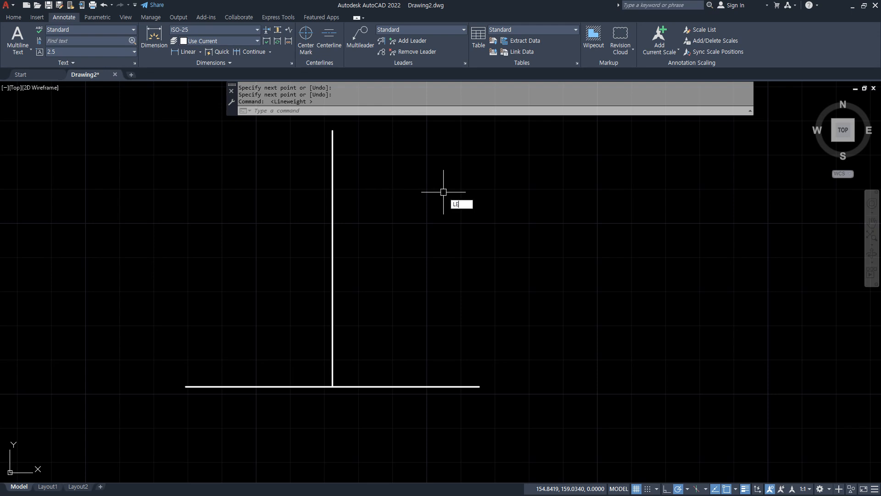
Step: Start a quick leader and check its line, point count, arrowhead and annotation type settings
key(Return)
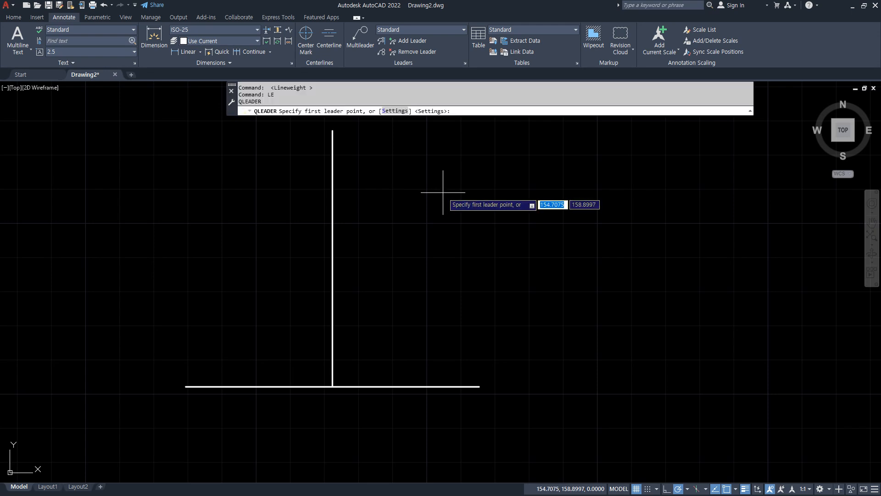
click(395, 111)
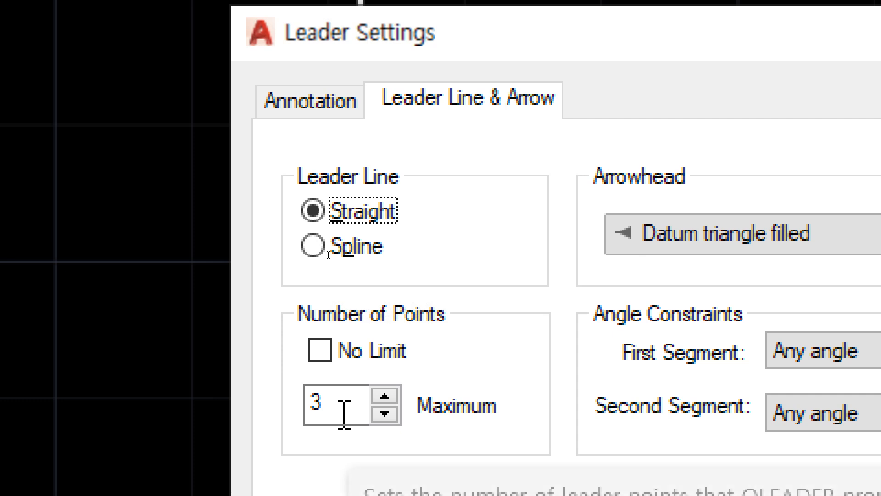
click(316, 112)
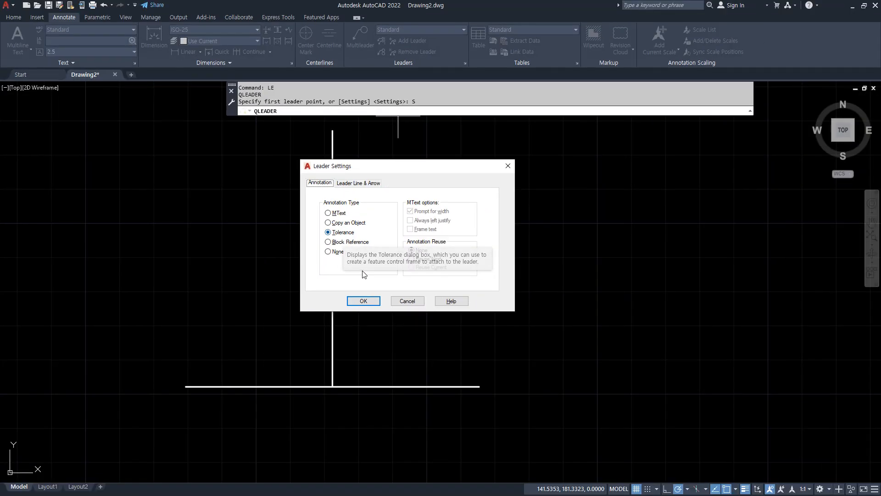
click(365, 297)
Step: Place a datum leader straight up from a nearest point on the horizontal line's right half, with Datum 1 set to A
scroll(438, 400, up, 4)
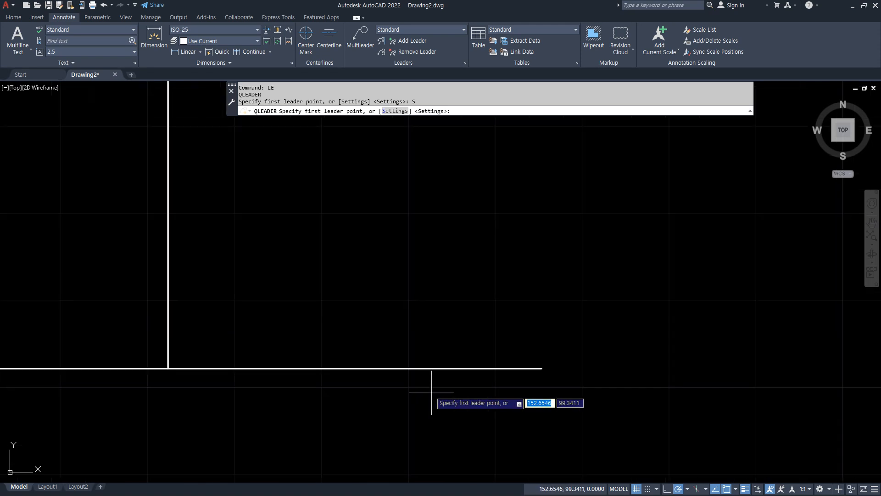
key(Return)
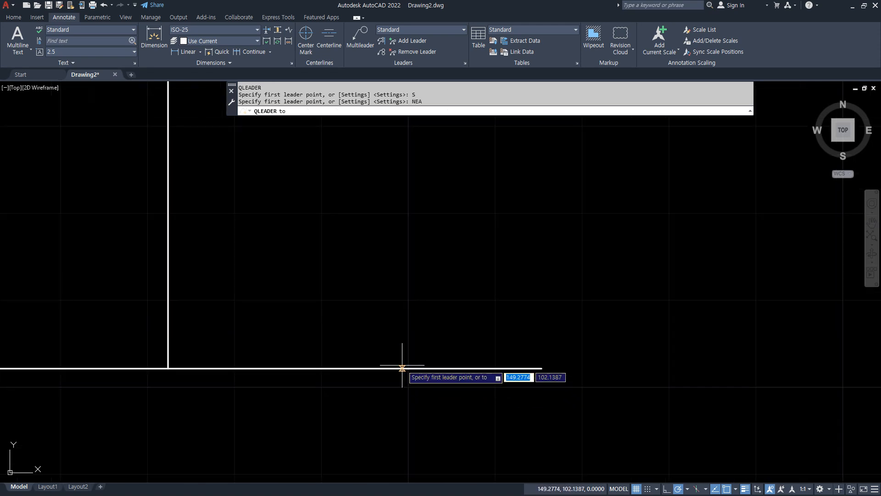
click(402, 368)
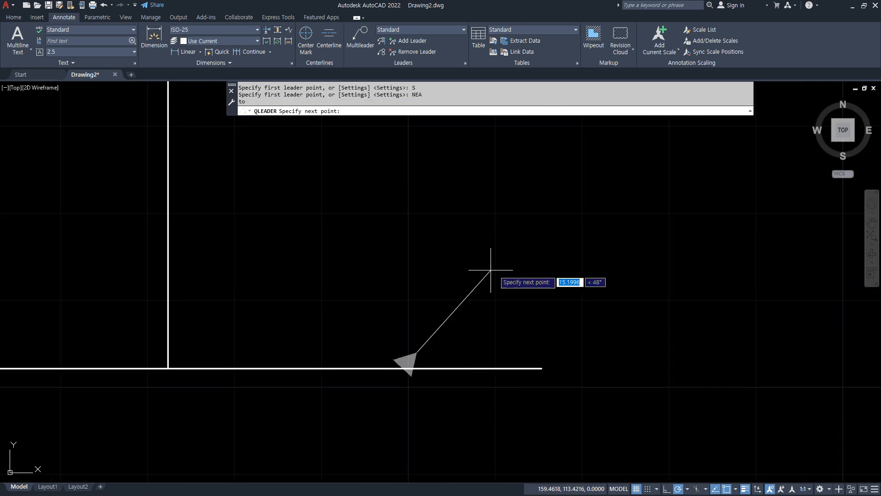
click(402, 270)
key(Return)
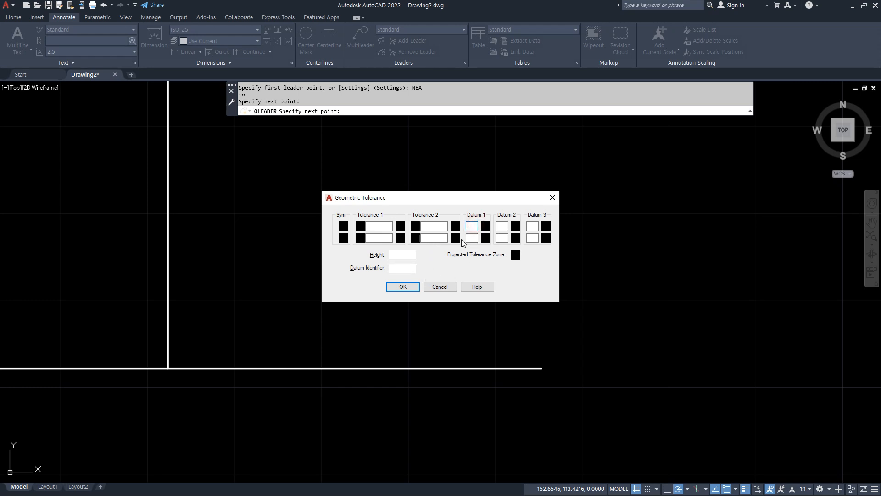
key(BackSpace)
click(394, 287)
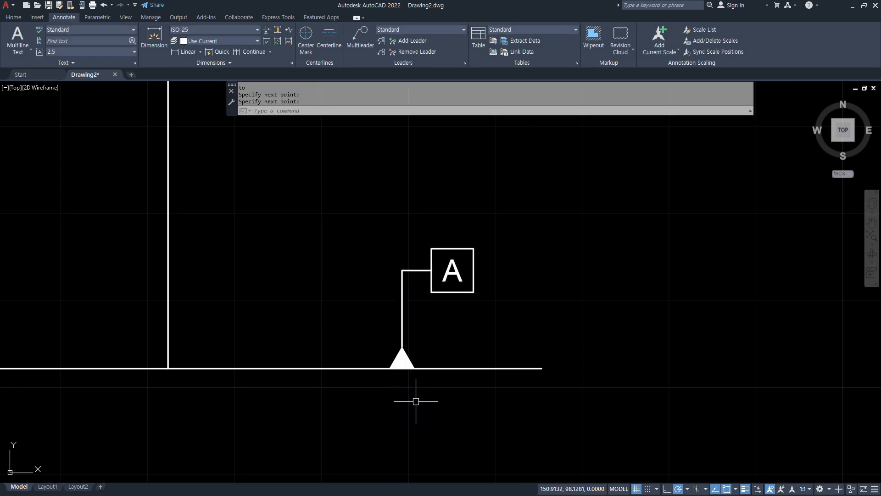
drag(495, 370, 127, 370)
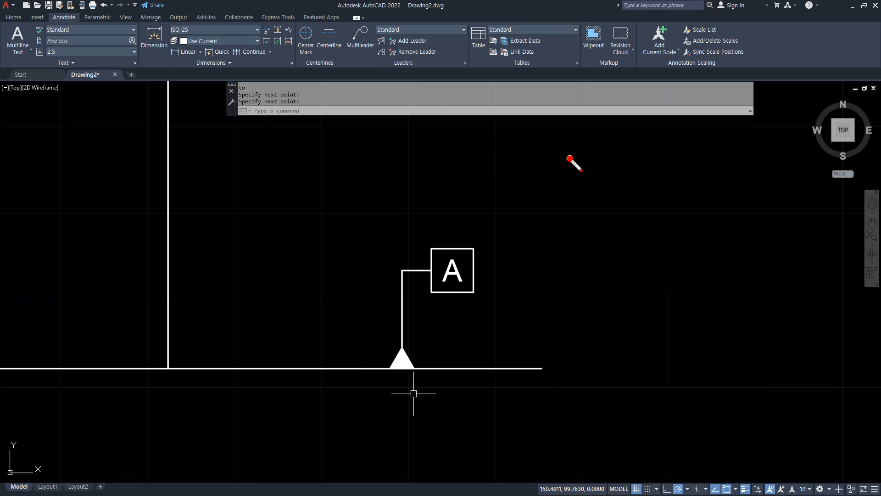
mouse_move(571, 158)
mouse_down()
mouse_move(671, 297)
mouse_move(570, 159)
mouse_up()
mouse_move(716, 295)
mouse_down()
mouse_move(433, 299)
mouse_move(878, 308)
mouse_up()
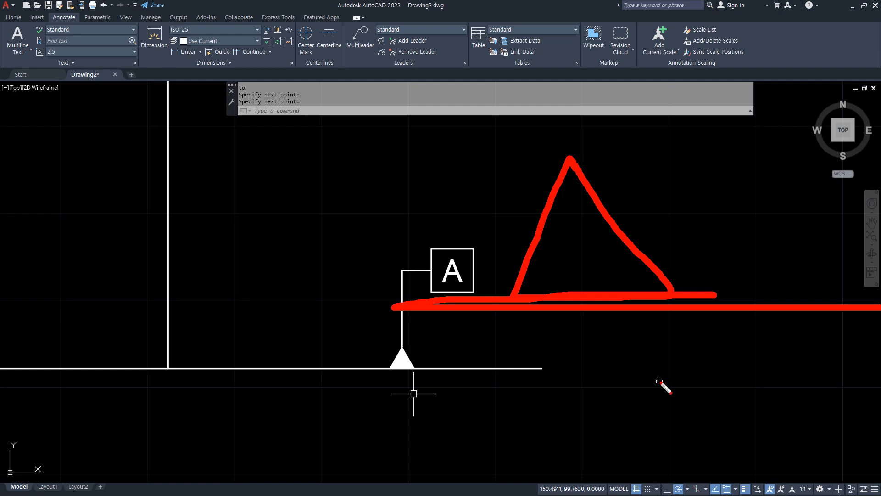
drag(547, 376, 1, 379)
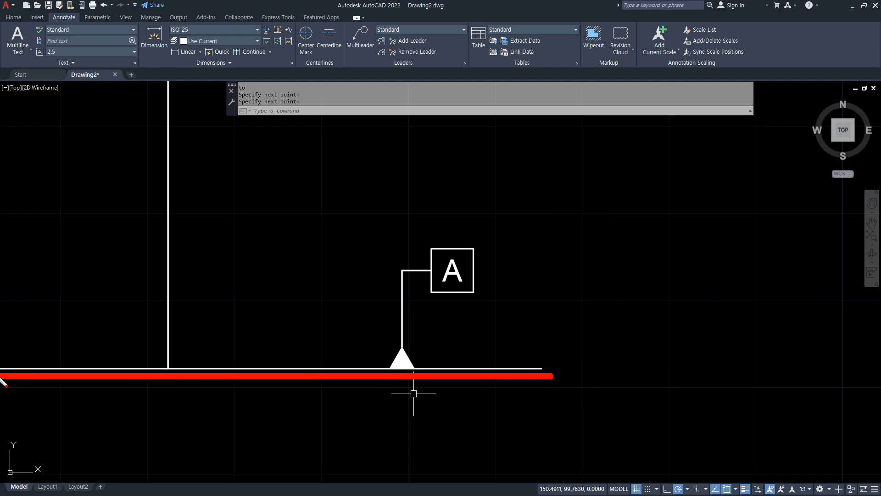
mouse_move(408, 296)
mouse_down()
mouse_move(541, 273)
mouse_move(484, 328)
mouse_up()
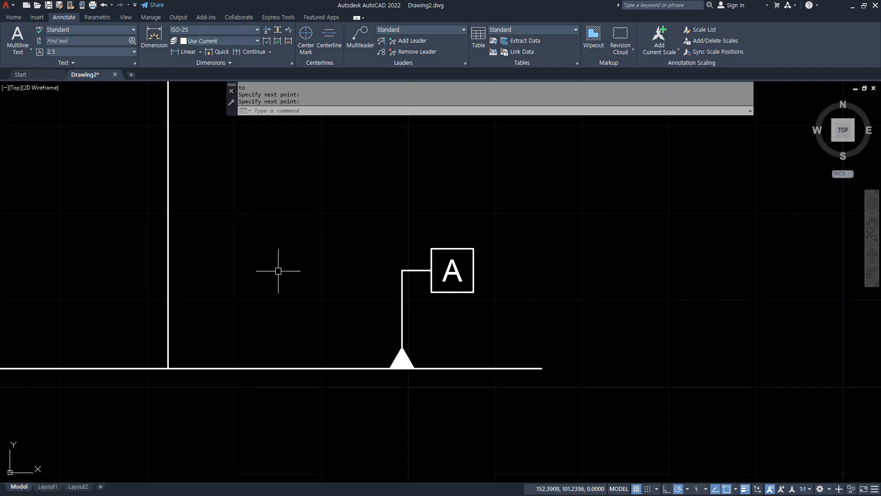
Step: Place a second quick leader running horizontally to the right from a nearest point on the vertical line
middle_drag(277, 270, 321, 336)
text(qleader)
key(Return)
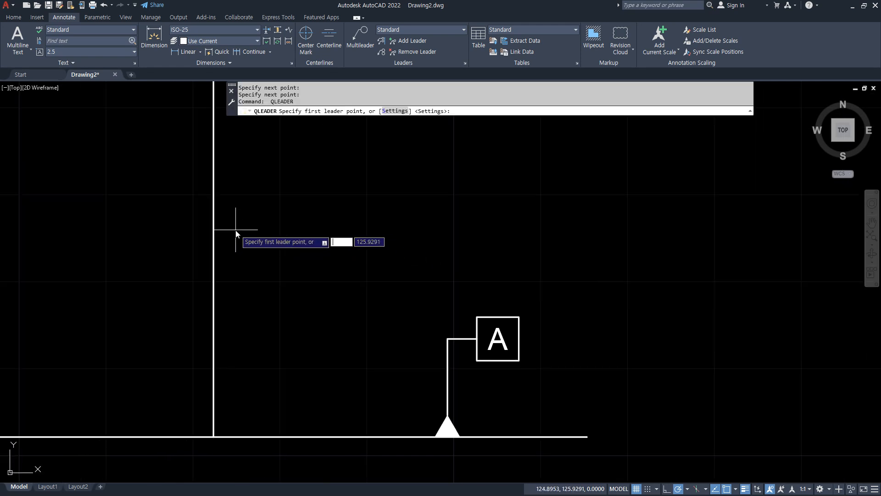
text(NEA)
key(Return)
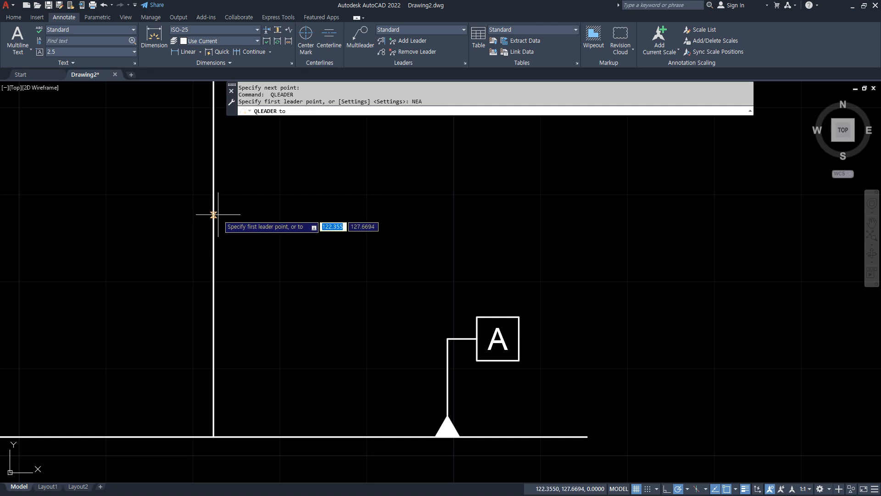
click(213, 214)
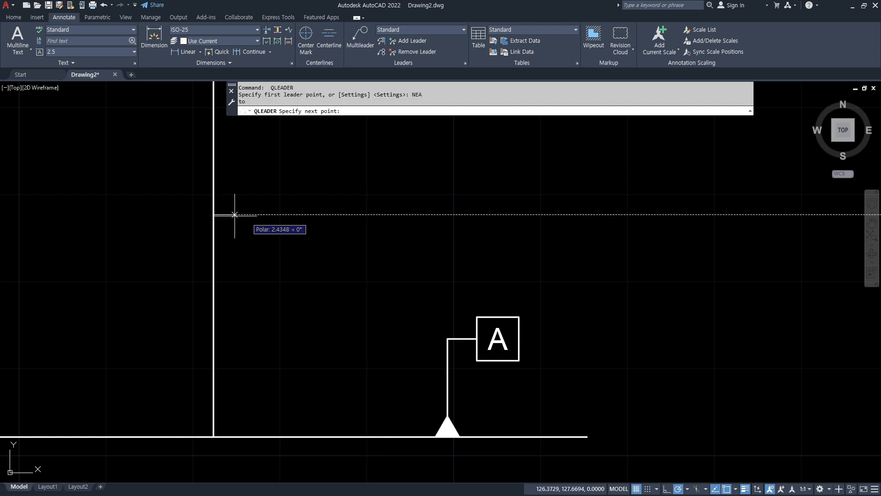
click(359, 214)
click(384, 223)
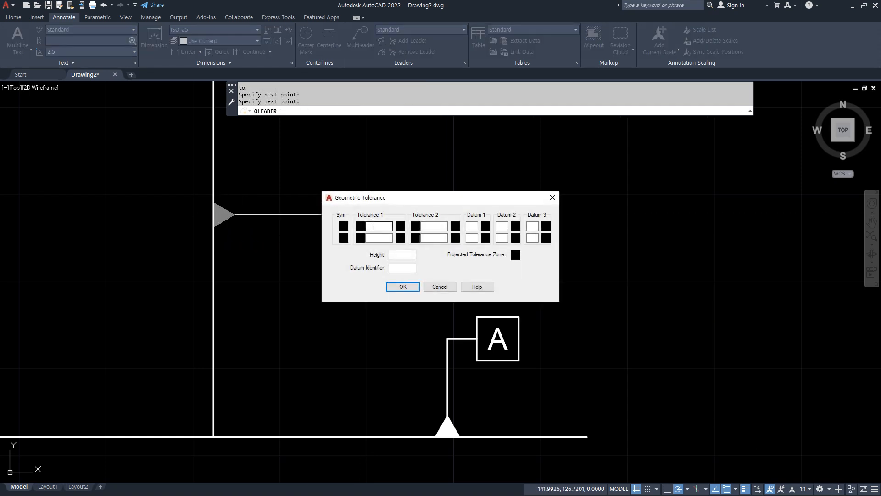
Step: Fill the leader's geometric tolerance with the perpendicularity symbol, Tolerance 1 of 0.23 and Datum 1 A
click(344, 227)
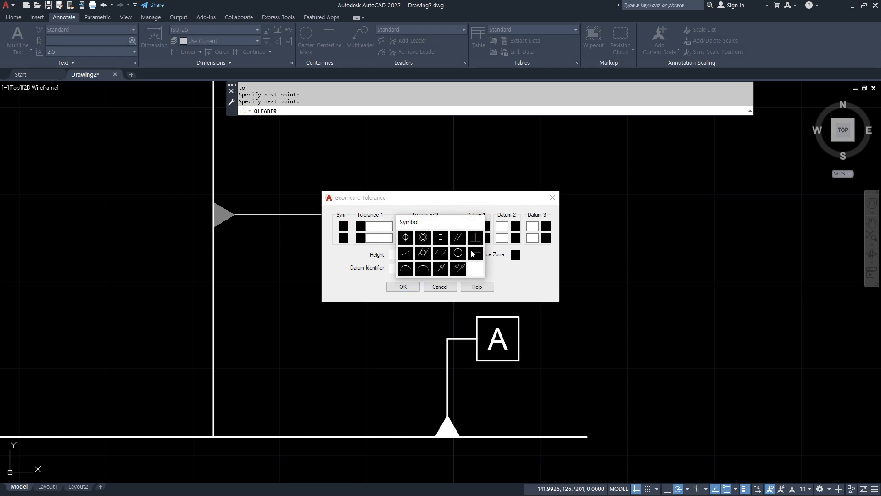
click(475, 237)
text(0.23)
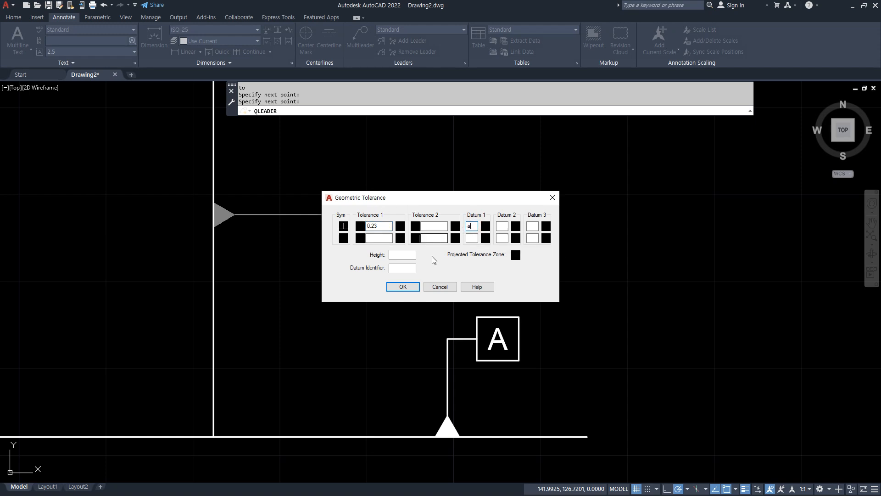
click(414, 291)
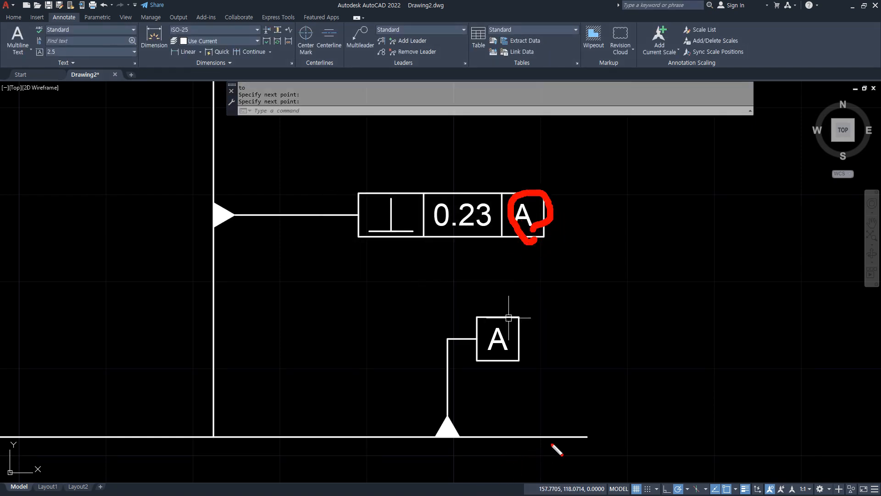
drag(552, 443, 46, 443)
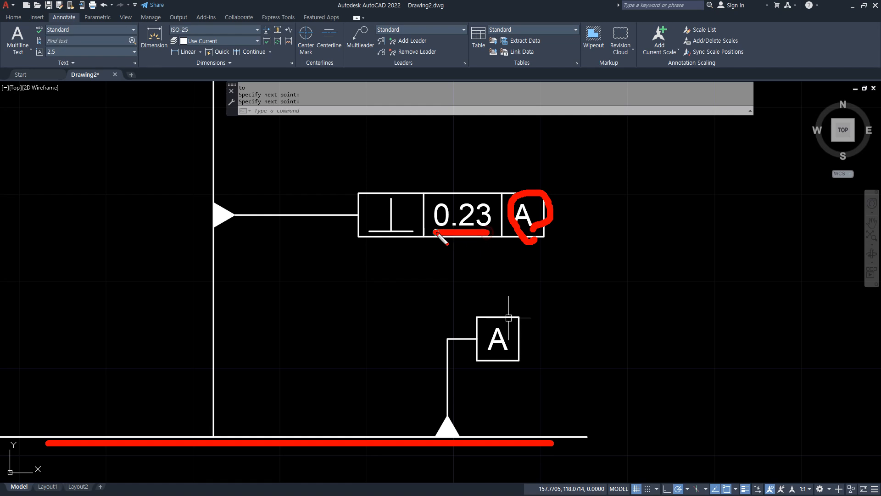
drag(213, 193, 213, 392)
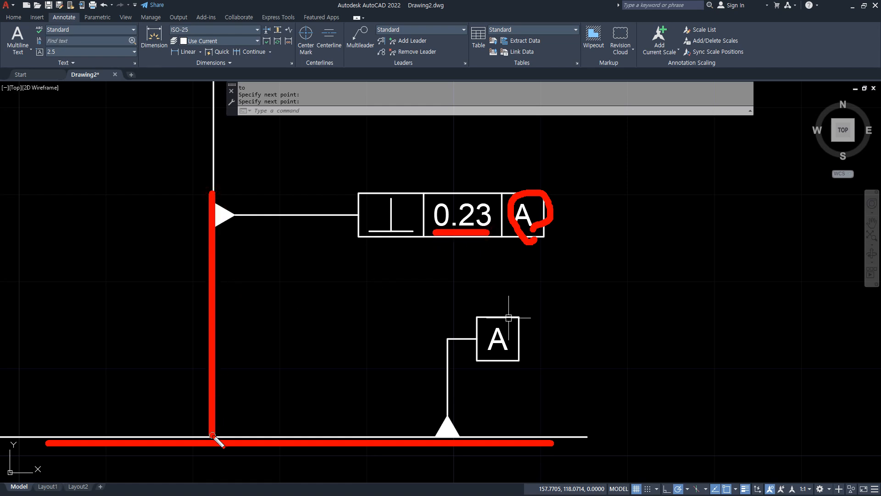
drag(158, 437, 338, 440)
drag(219, 374, 279, 440)
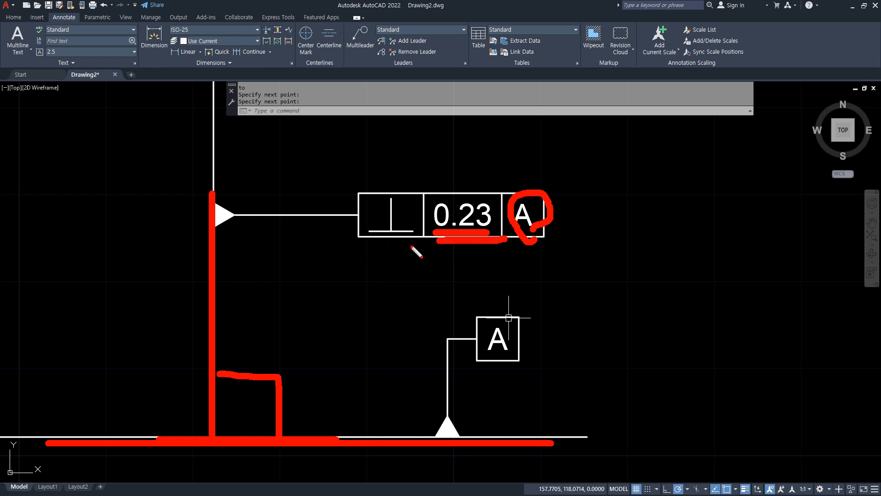
mouse_move(412, 248)
mouse_down()
mouse_move(427, 235)
mouse_move(383, 277)
mouse_up()
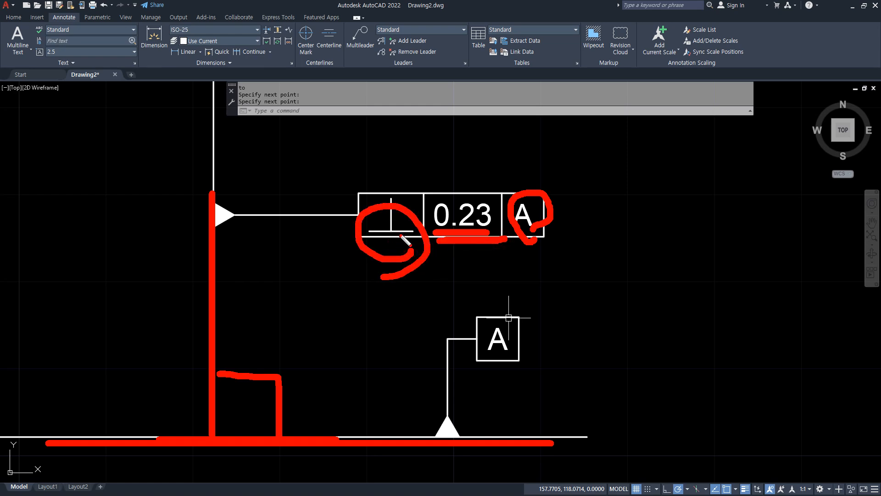
key(e)
drag(221, 246, 219, 439)
drag(151, 432, 416, 431)
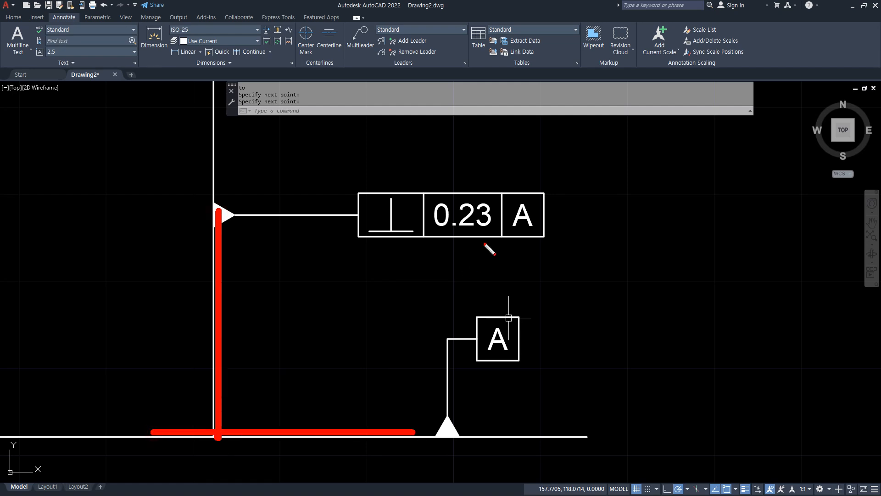
mouse_move(484, 243)
mouse_down()
mouse_move(456, 180)
mouse_move(480, 244)
mouse_up()
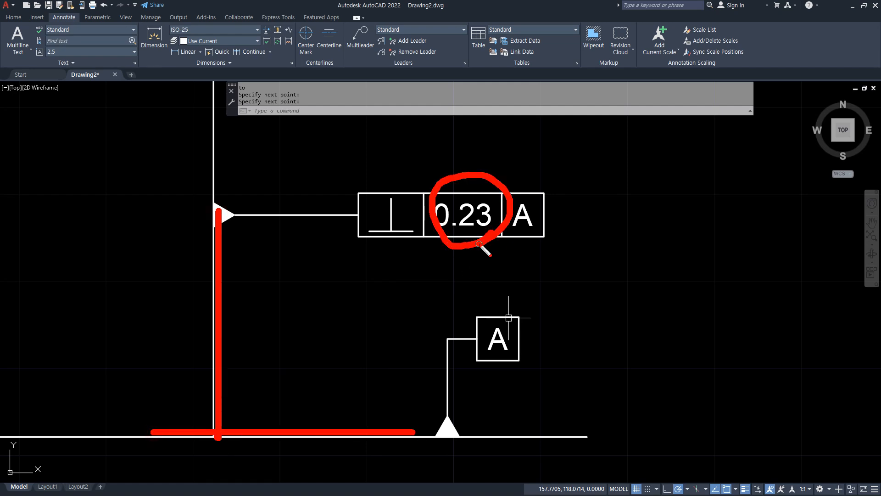
drag(549, 247, 576, 245)
key(e)
drag(553, 435, 77, 435)
key(Escape)
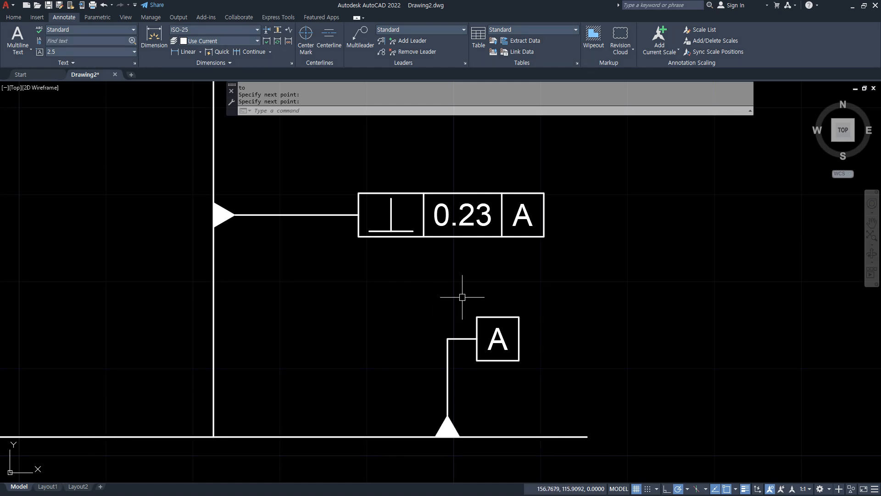
Step: Set the quick leader's annotation type to MText and its arrowhead to Dot
scroll(330, 334, down, 2)
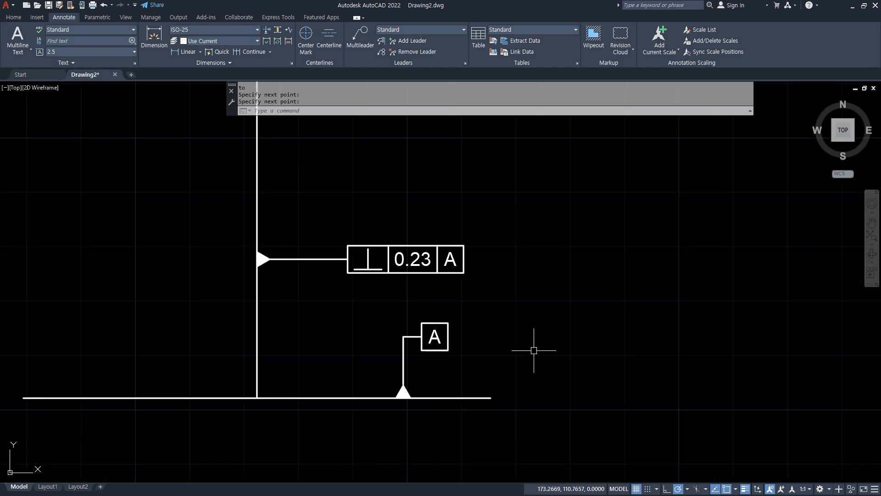
text(LE)
key(Return)
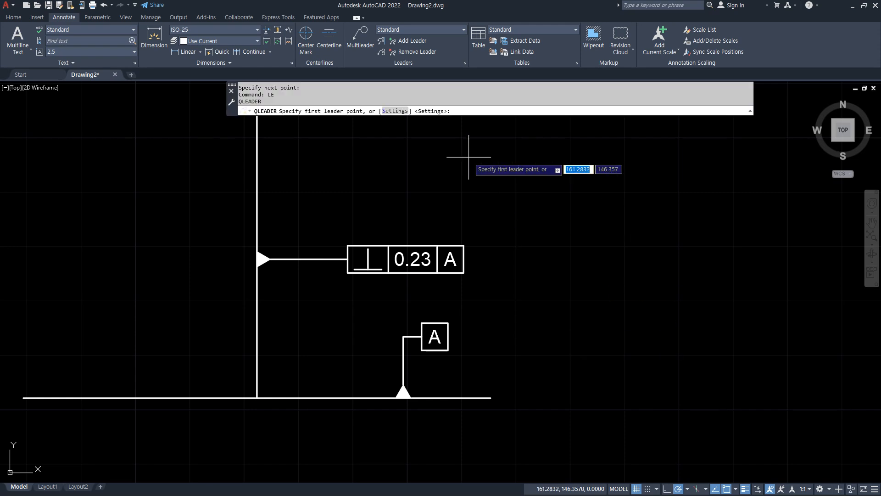
key(Return)
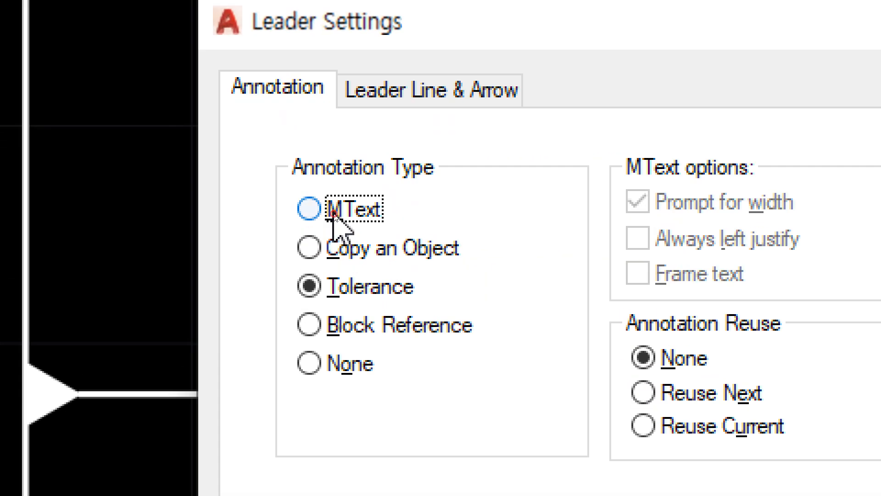
click(335, 213)
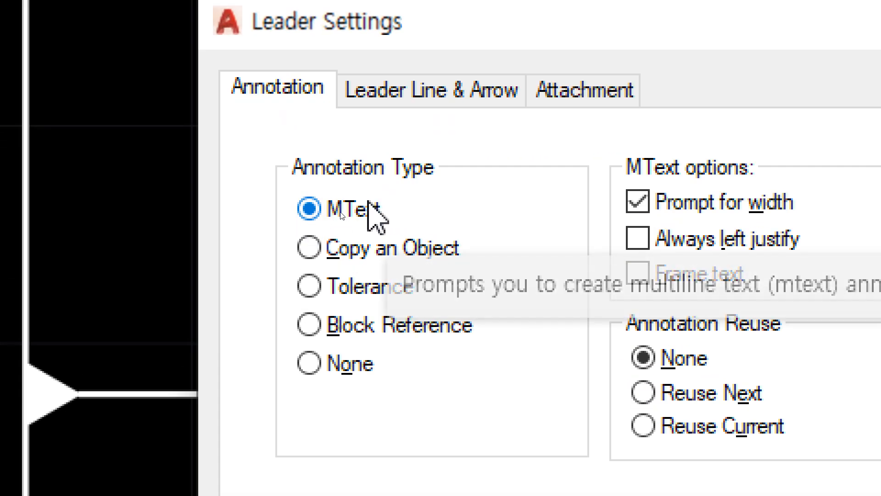
click(462, 118)
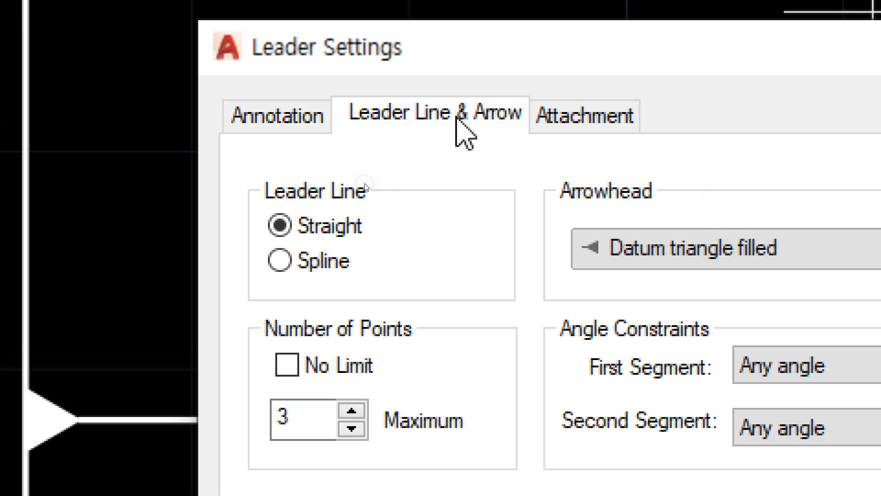
click(712, 251)
key(d)
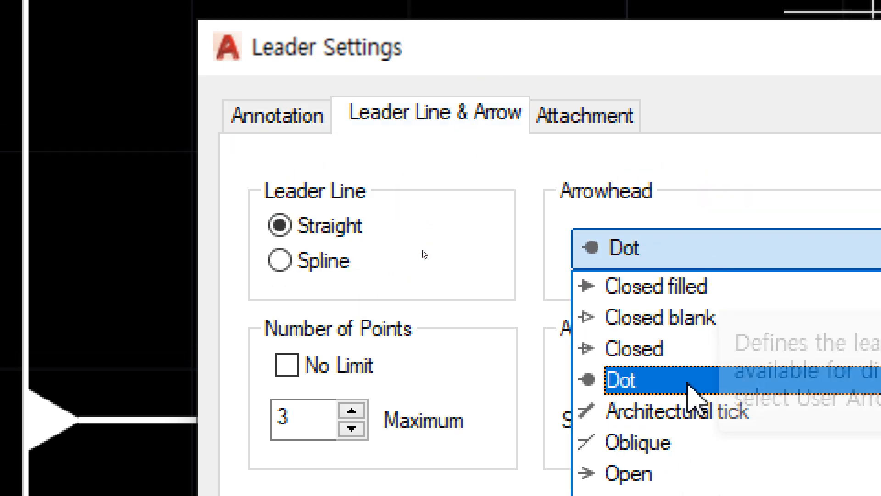
click(687, 382)
Step: Enable Underline bottom line in the quick leader's text attachment settings and accept the settings
click(580, 123)
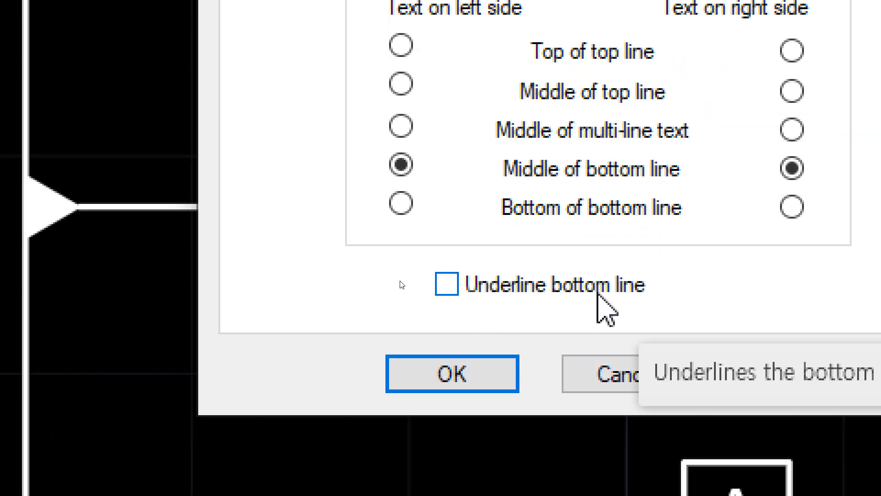
click(571, 294)
click(466, 373)
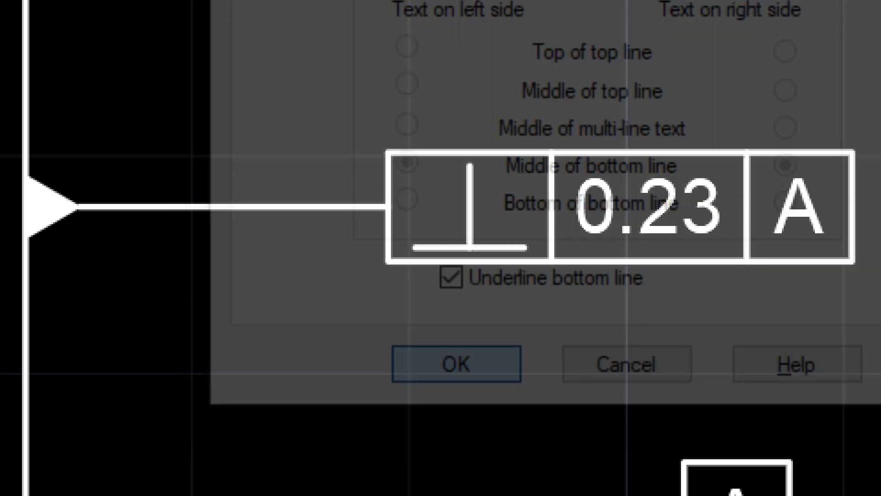
Step: Place the quick leader beside the tolerance leaders, going straight up from its dot, then about 7 units right, with default text width
scroll(649, 256, down, 4)
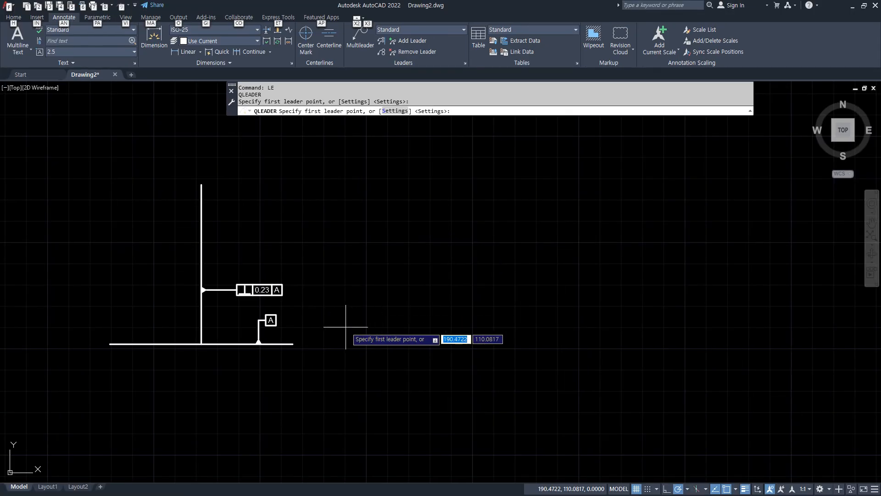
scroll(344, 335, up, 2)
click(330, 354)
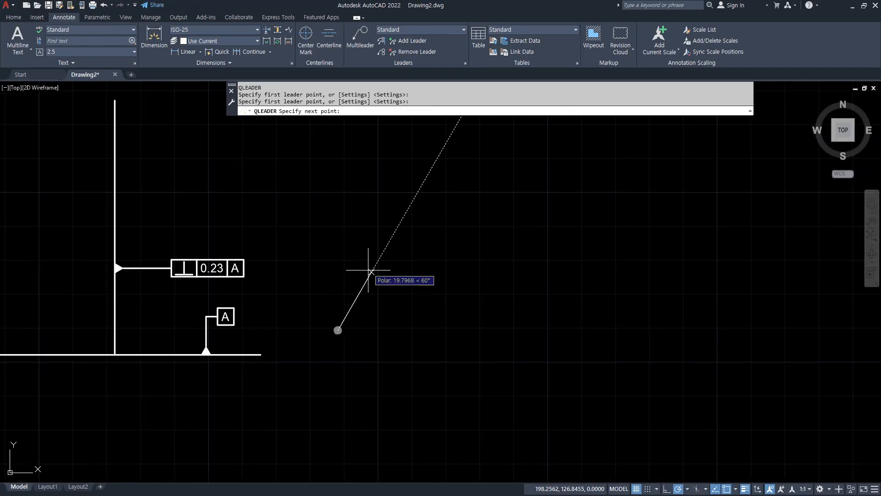
click(338, 247)
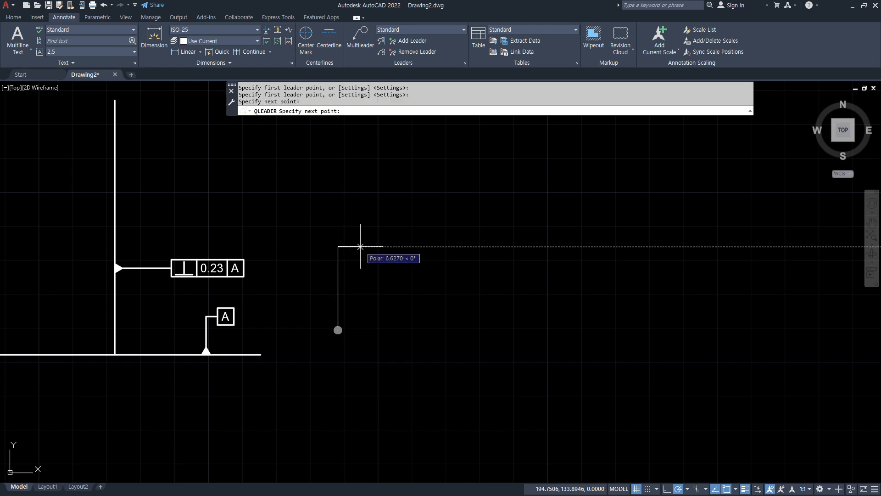
click(362, 247)
key(Return)
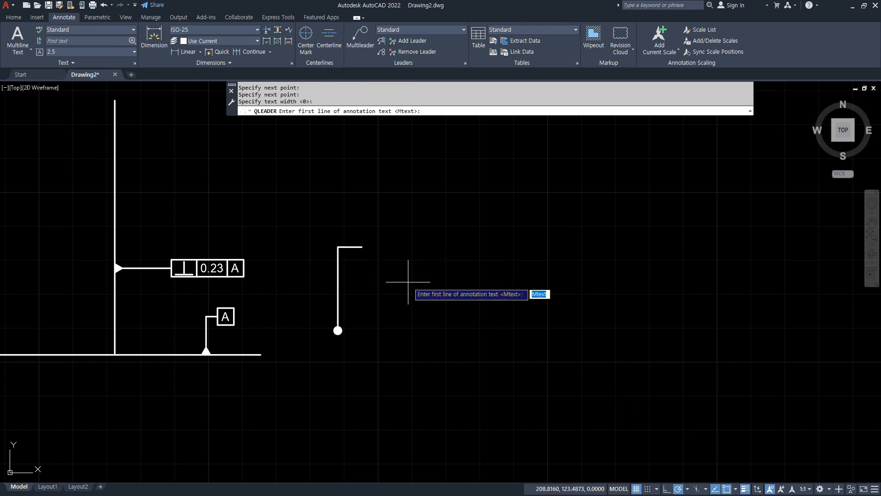
key(Return)
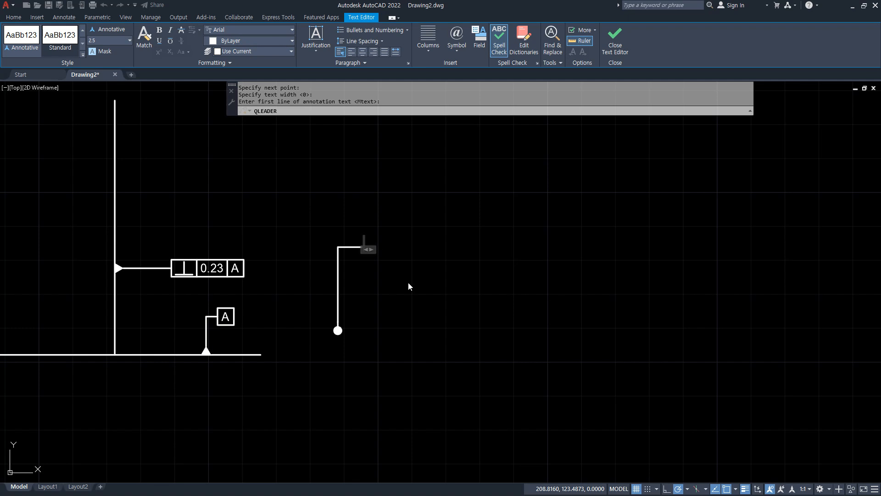
text(%%c)
text(20)
text(ㄴ수파이)
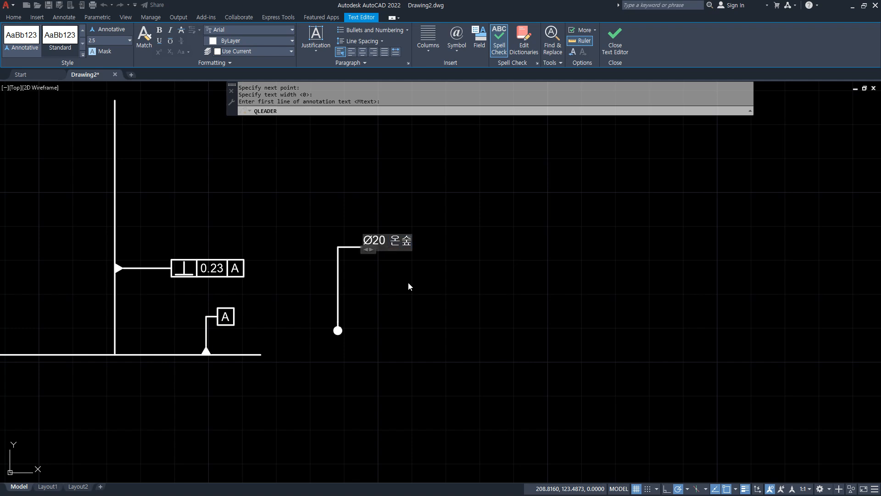
text(프)
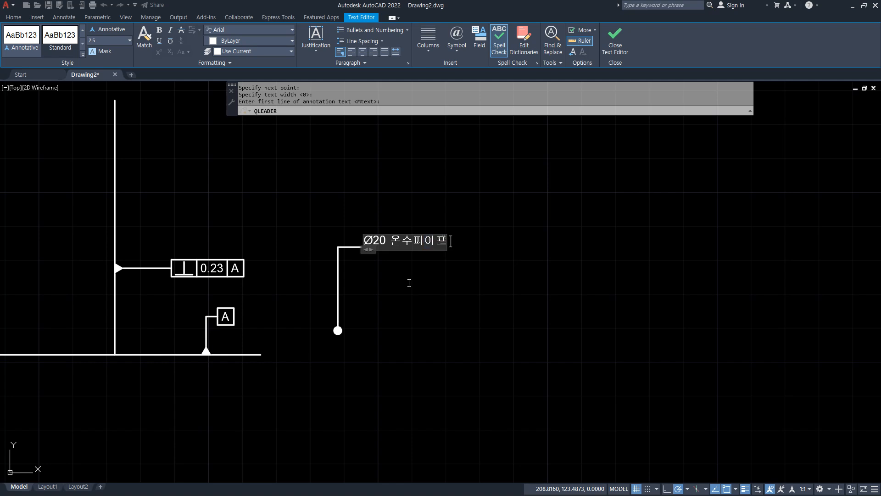
text( @)
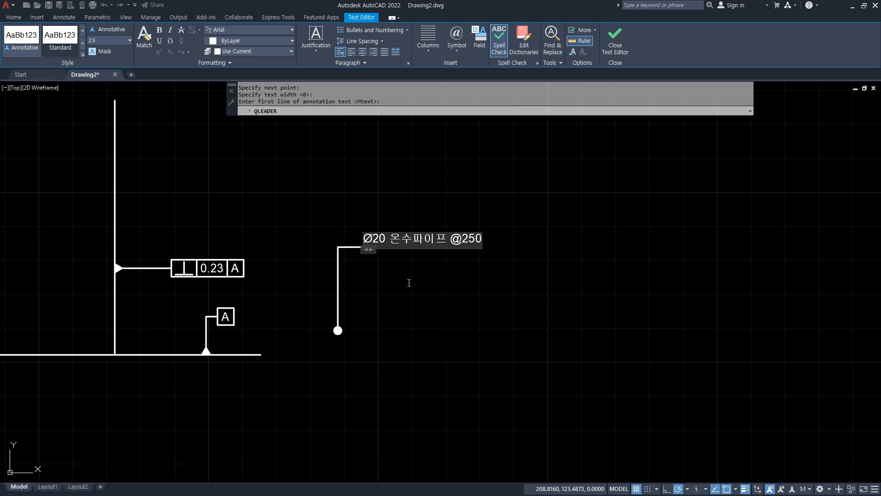
text(250)
click(408, 283)
scroll(409, 283, up, 2)
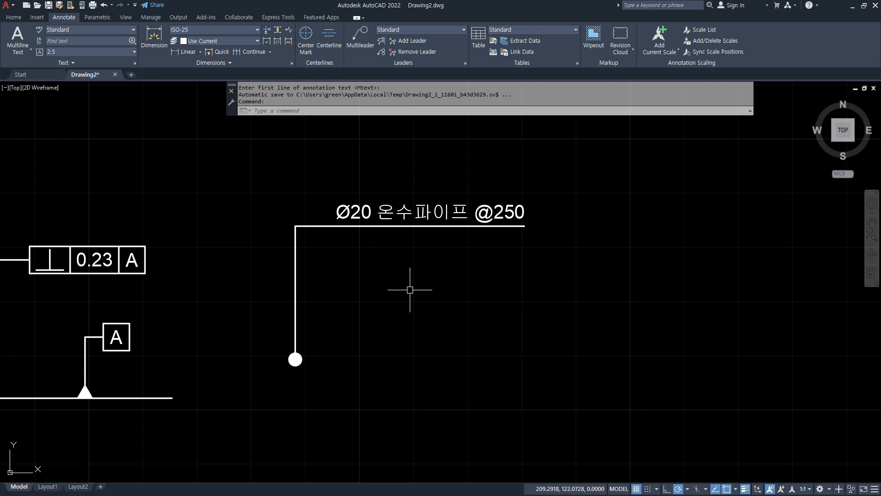
Step: Place a multileader arrowhead first in empty space, with its landing straight above the arrowhead and the text "asdf"
text(z)
key(Return)
text(a)
key(Return)
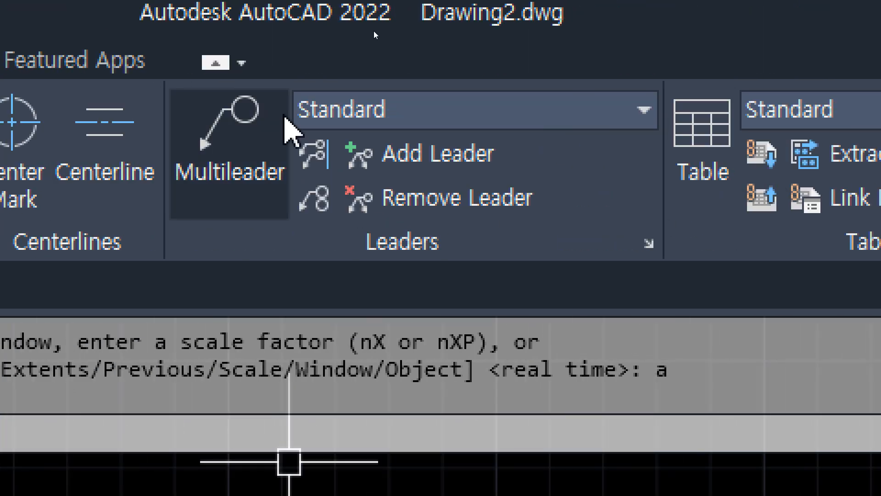
click(214, 140)
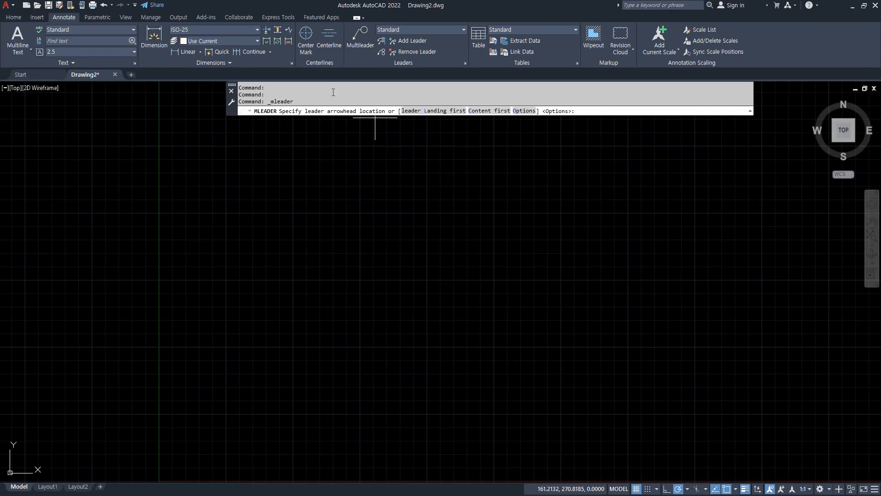
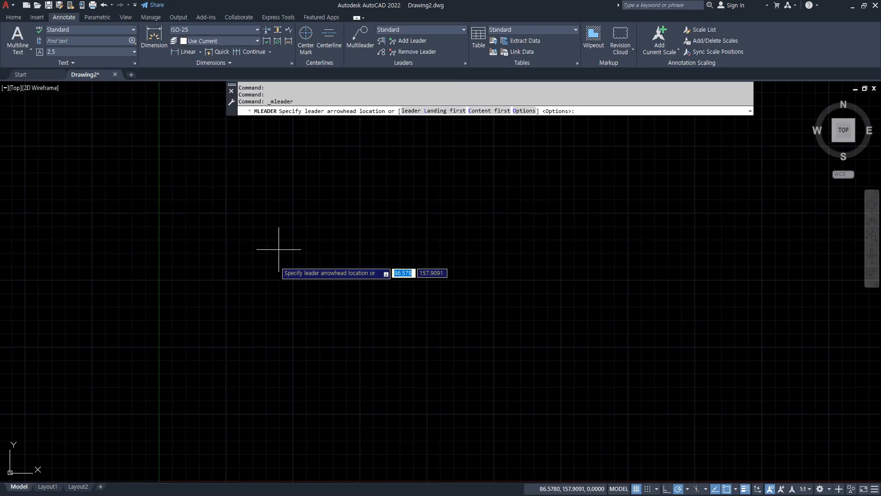
click(262, 311)
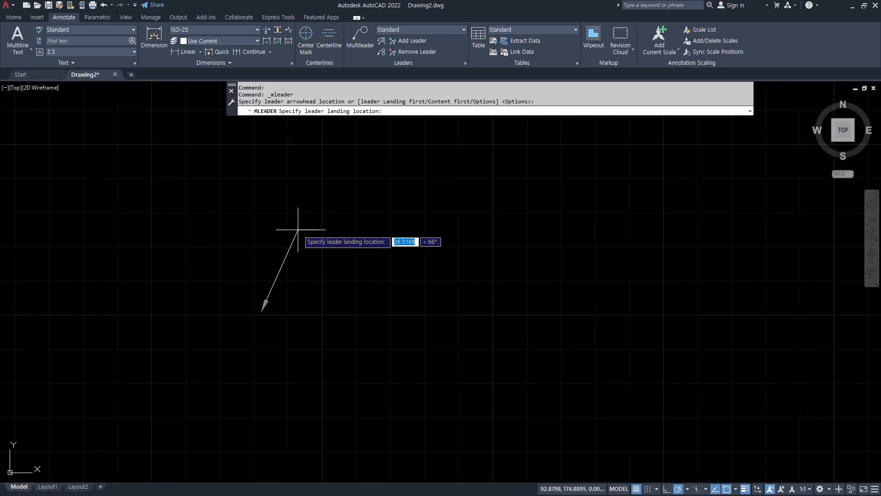
click(261, 213)
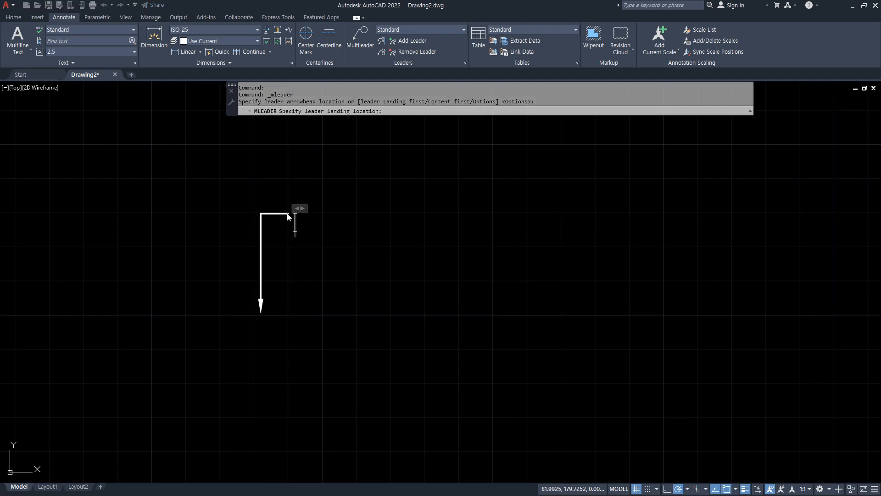
text(asdf)
click(369, 265)
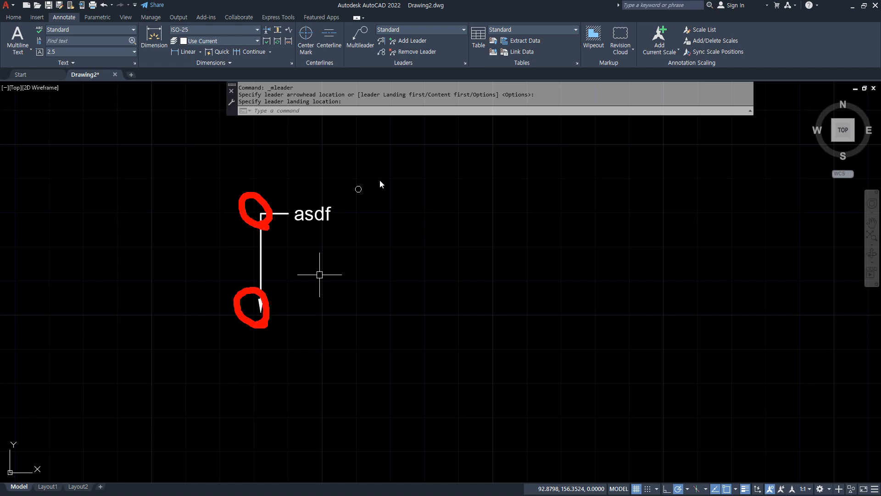
Step: Place a second multileader to the right using leader Landing first, with the arrowhead below the landing and the text "asdf"
key(Return)
click(446, 115)
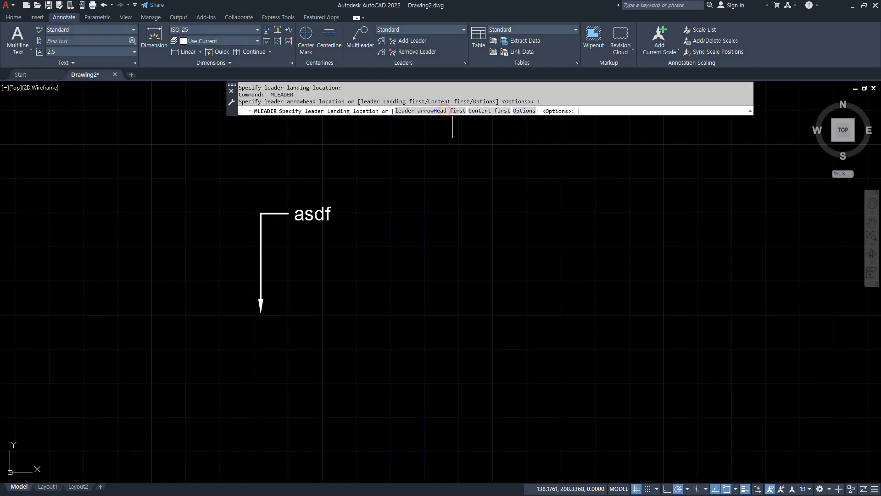
click(452, 219)
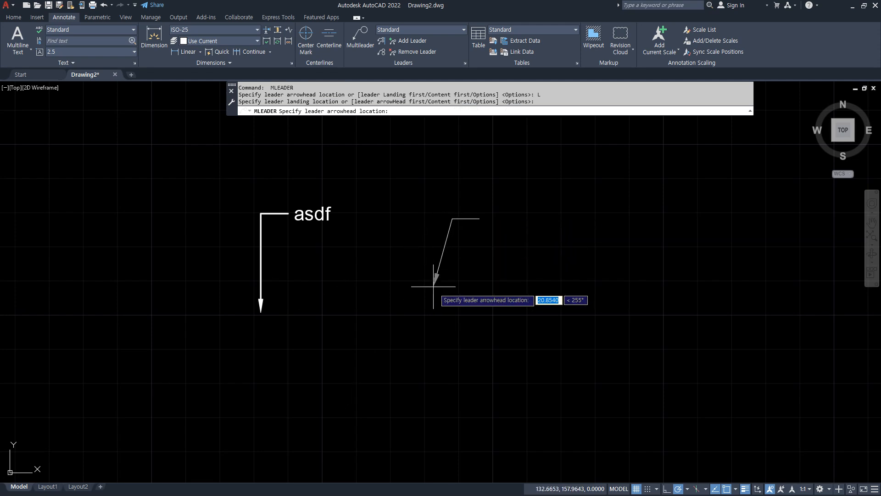
click(431, 315)
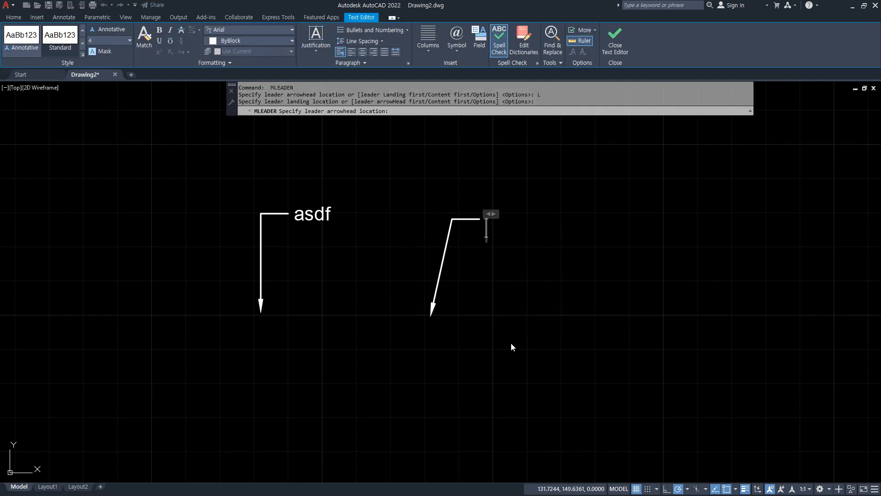
text(asdf)
click(509, 342)
Step: Place a third multileader to the right using Content first, with the text "asdf" and the arrowhead below it
key(Return)
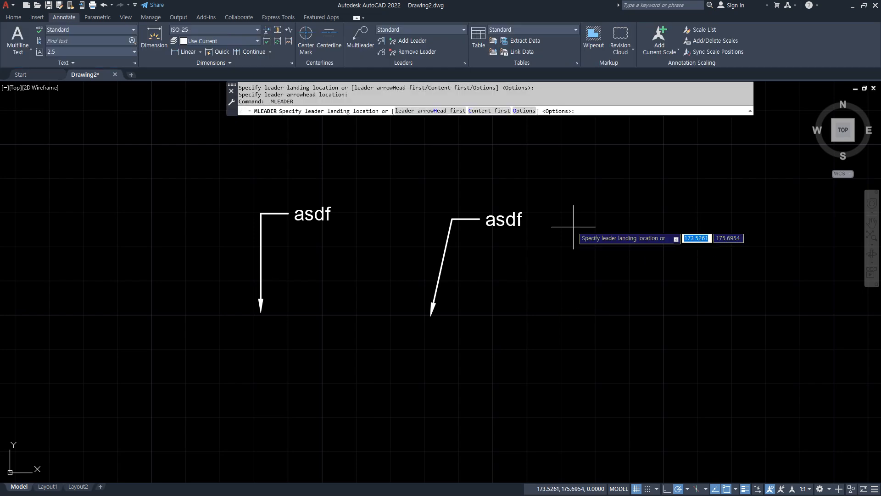
click(492, 111)
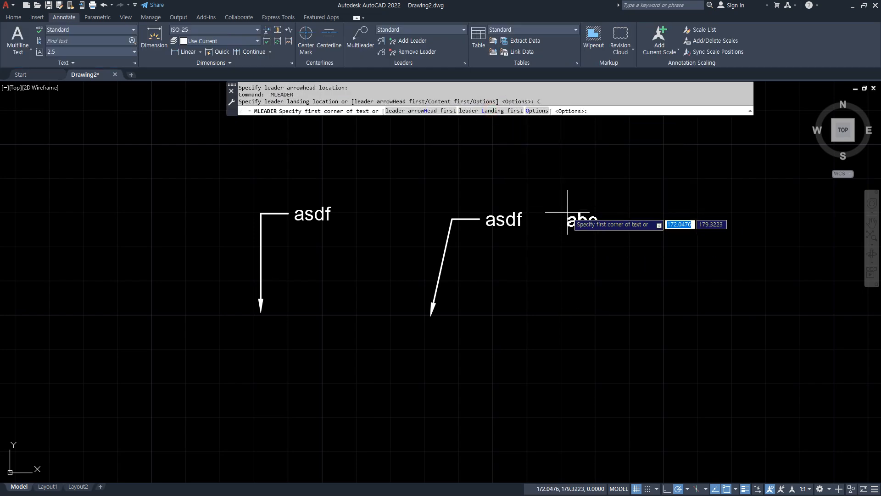
click(605, 210)
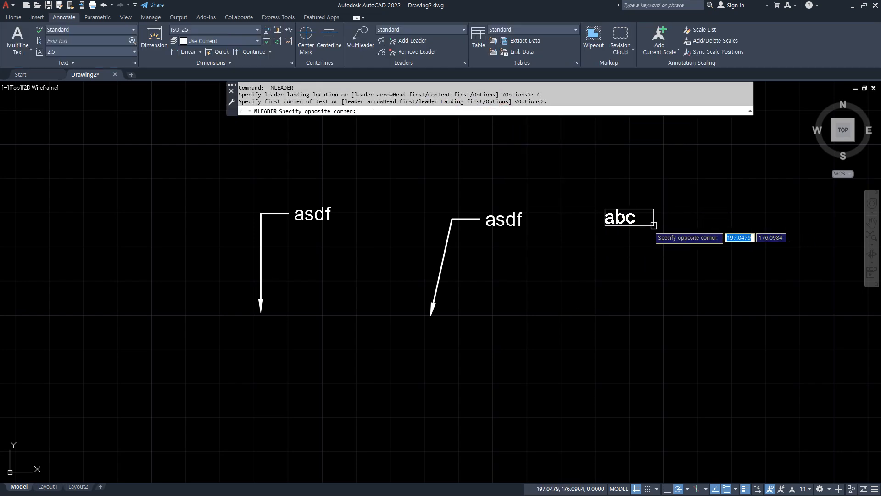
click(695, 231)
text(asdf)
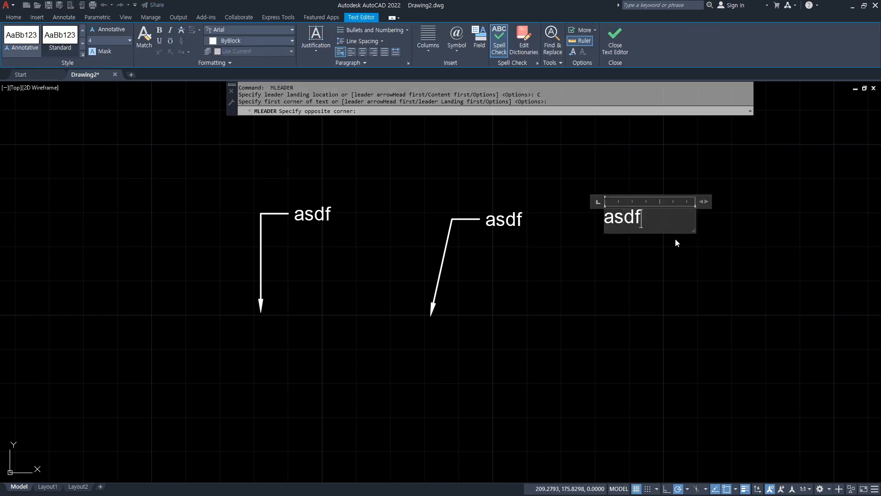
click(662, 242)
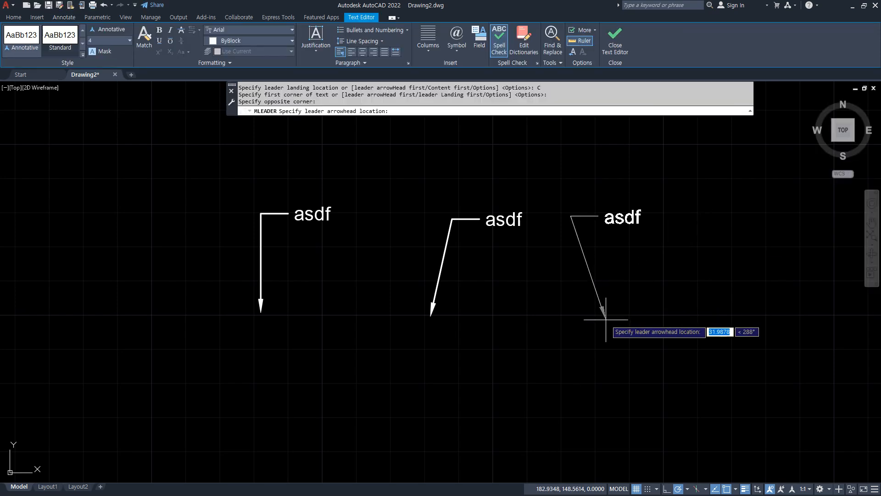
click(631, 315)
key(Escape)
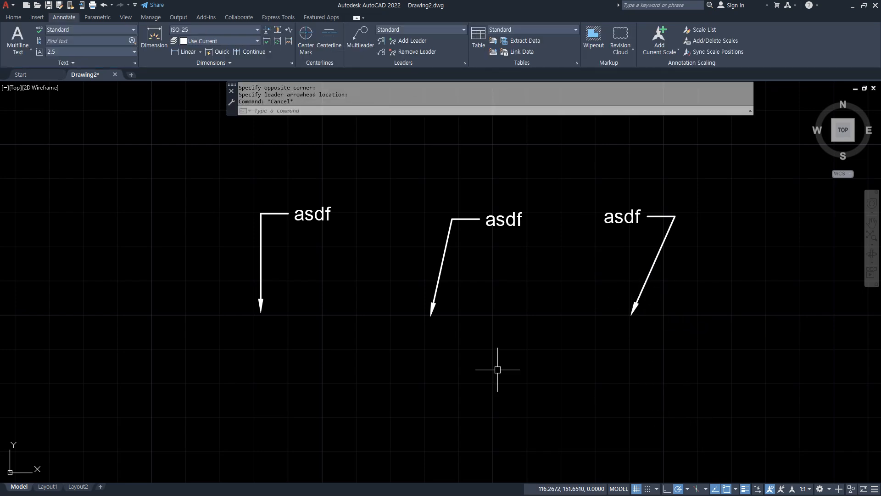
Step: Delete all three multileaders and zoom to the whole drawing area
click(710, 178)
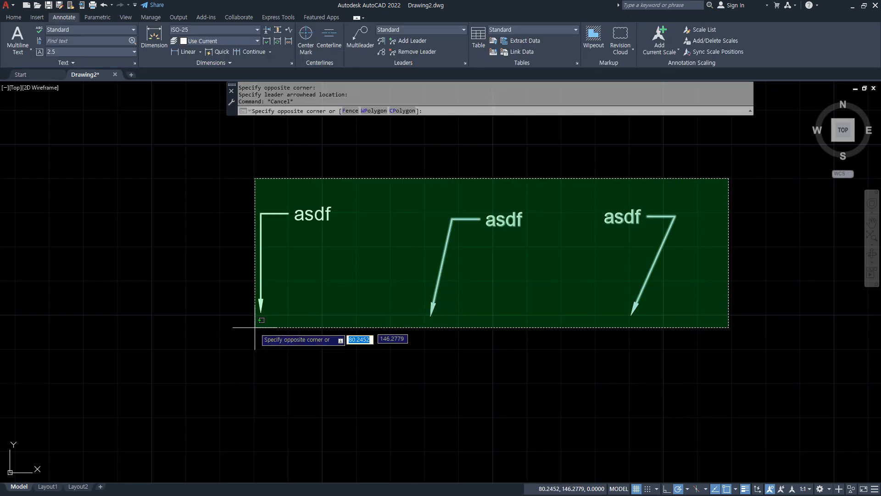
click(250, 327)
key(Delete)
text(z)
key(Return)
text(a)
key(Return)
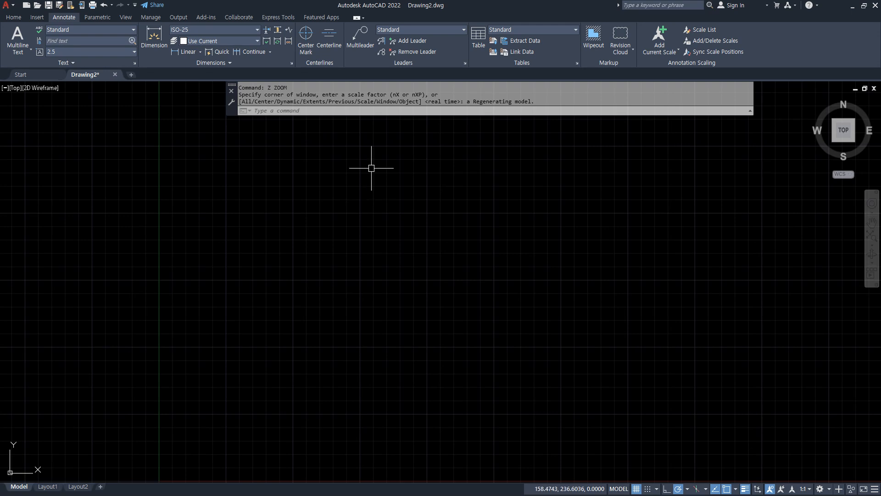
Step: Place a multileader arrowhead first in empty space, with its landing below and right of the arrowhead and the text "asdf"
click(359, 43)
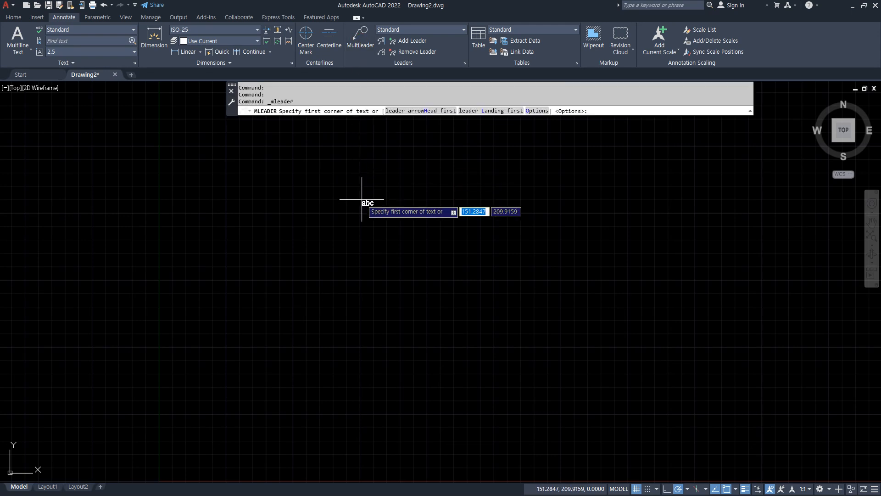
click(408, 111)
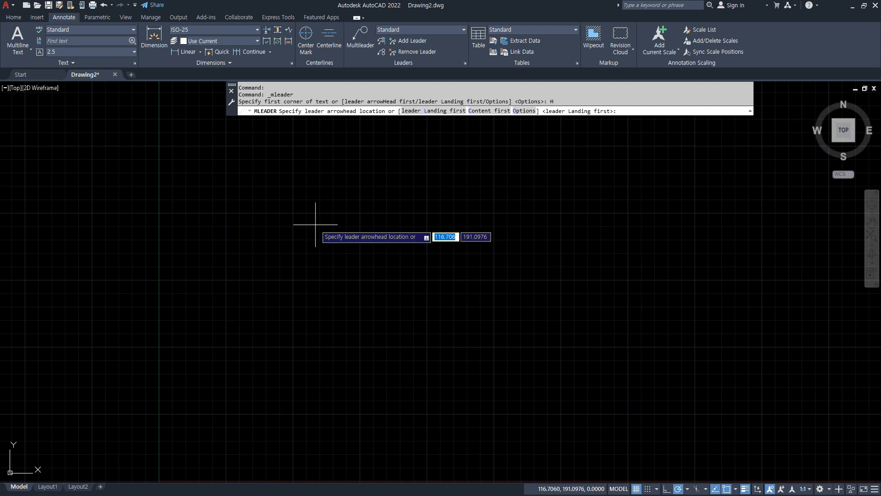
click(248, 200)
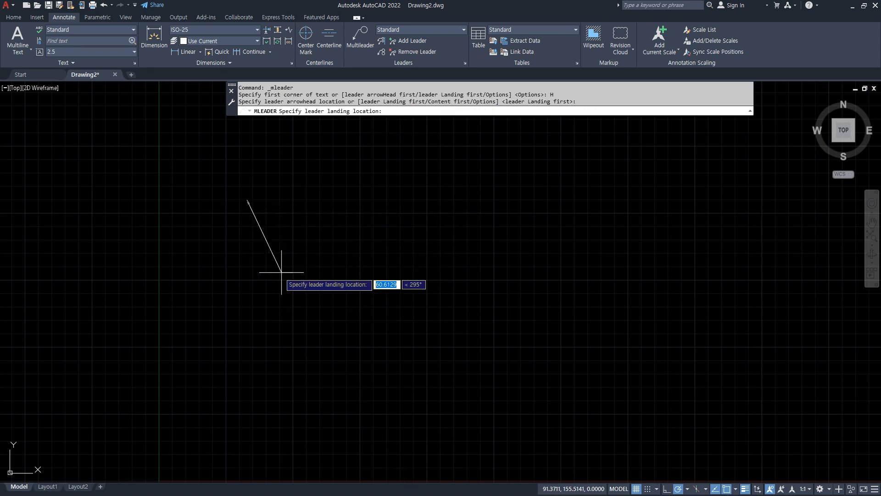
scroll(257, 222, up, 5)
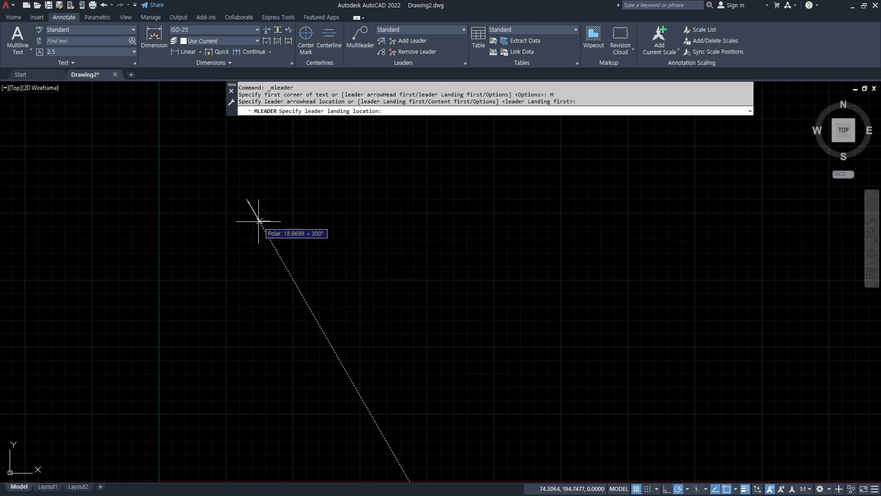
click(278, 297)
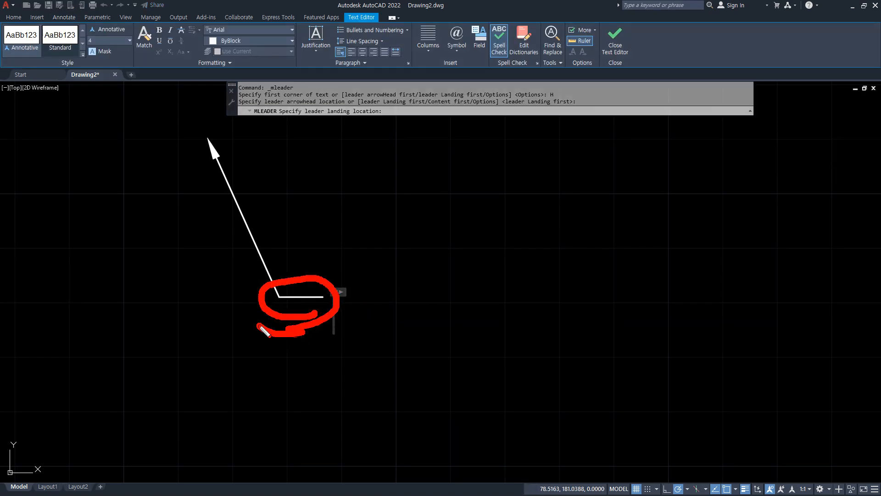
drag(257, 289, 181, 179)
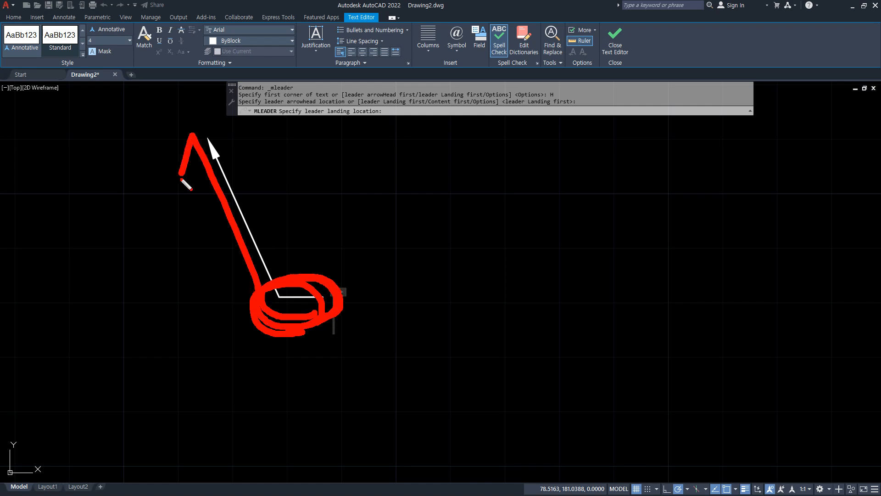
drag(230, 137, 233, 147)
drag(245, 297, 171, 363)
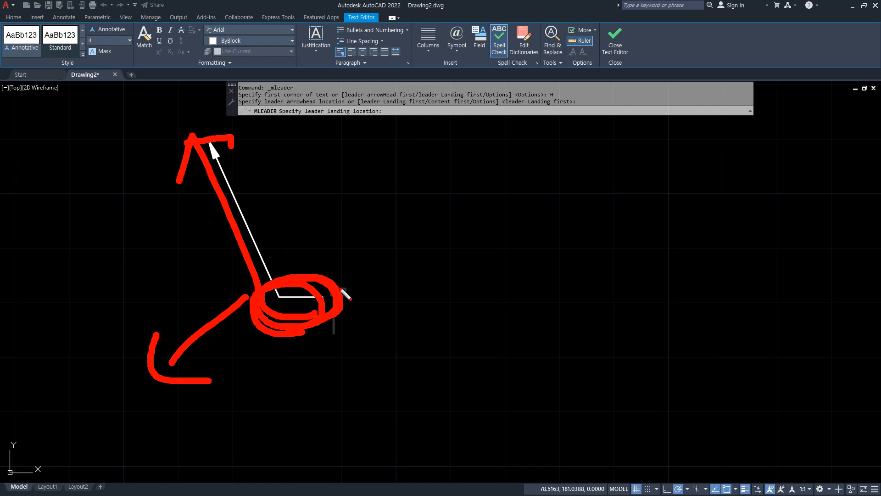
key(Escape)
text(asdf)
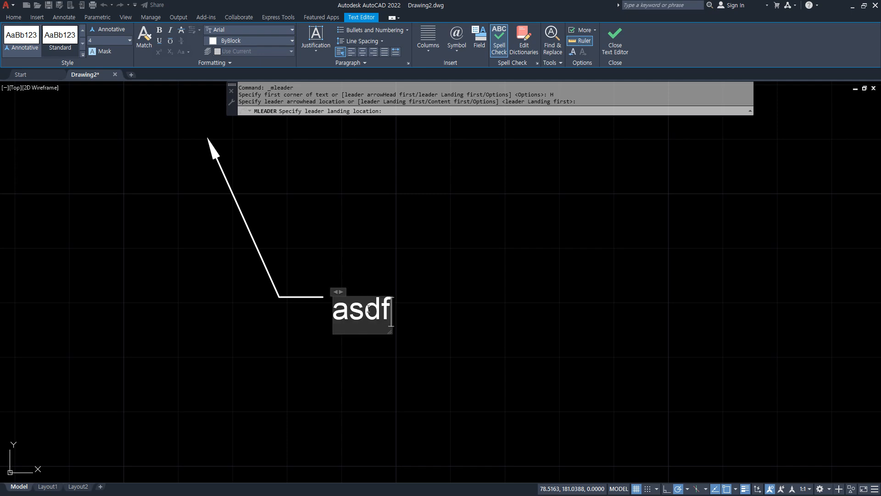
key(ctrl+Return)
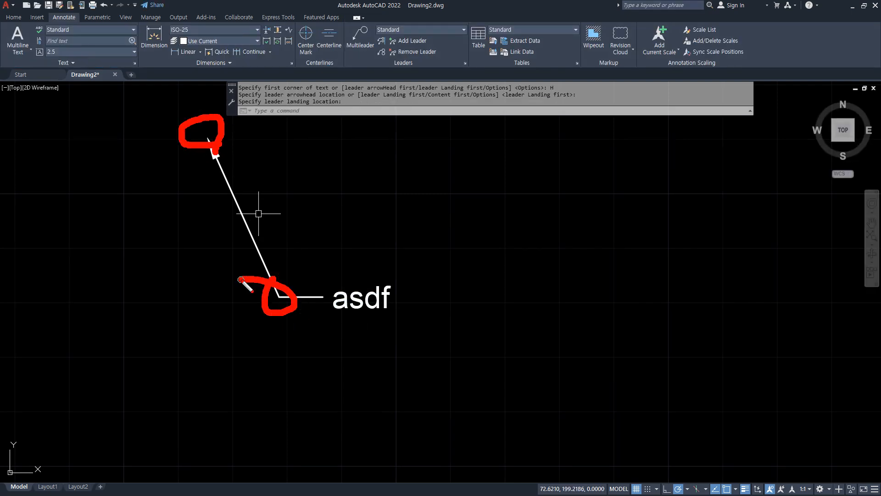
key(Escape)
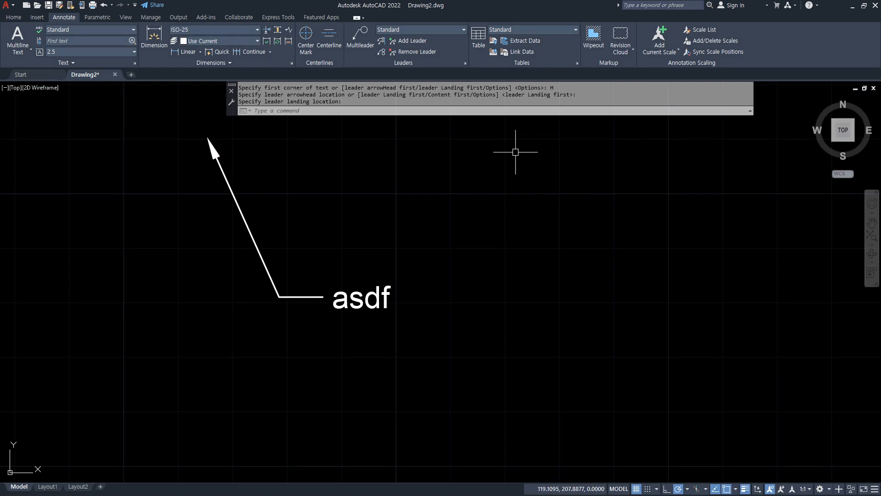
Step: Place a second multileader below the "asdf" one, with its arrowhead up and left of the landing and the text "1"
key(Return)
scroll(216, 364, down, 2)
middle_drag(216, 364, 271, 321)
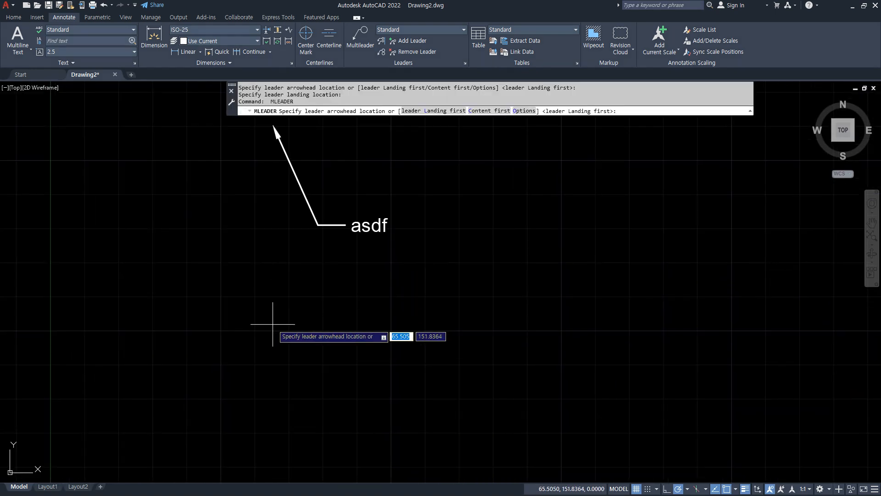
click(226, 229)
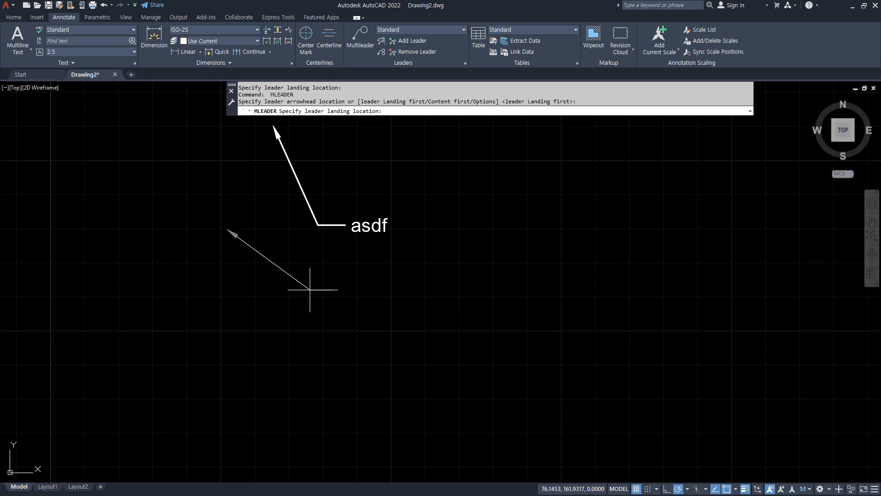
click(310, 290)
text(1)
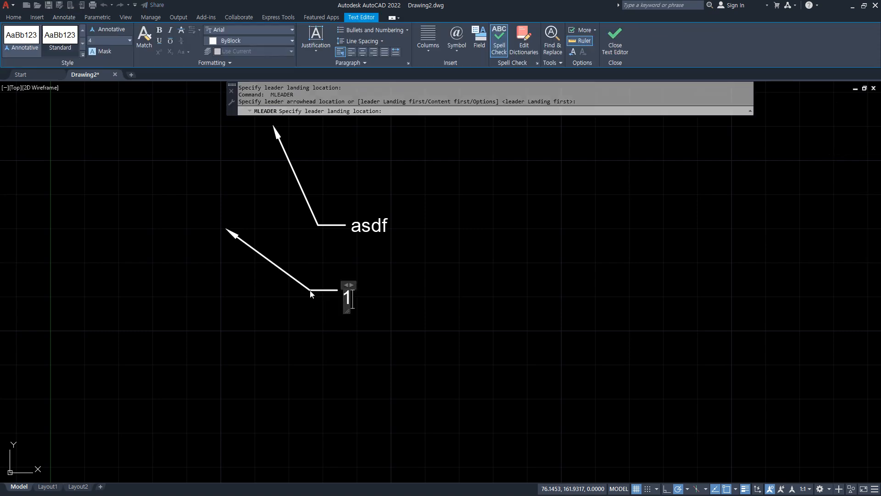
click(307, 293)
Step: Place a third multileader below the "1" one, with its arrowhead down and left of the landing and the text "3"
key(Return)
click(212, 391)
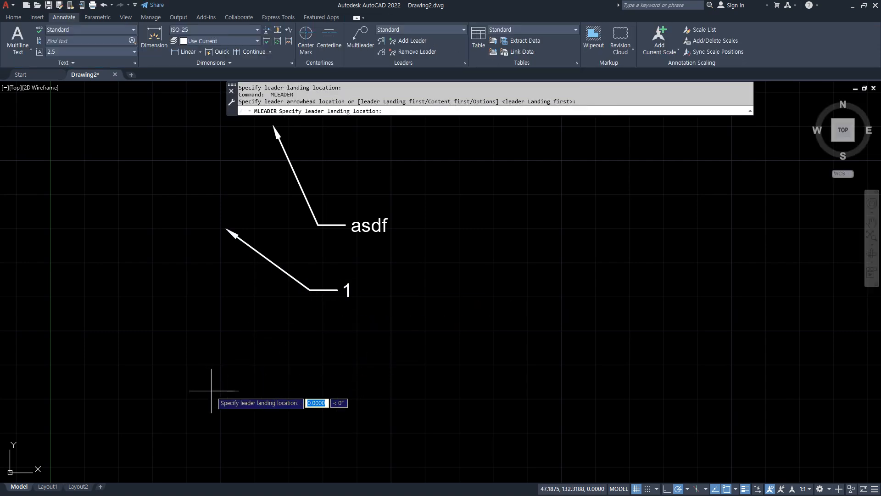
click(317, 336)
text(3)
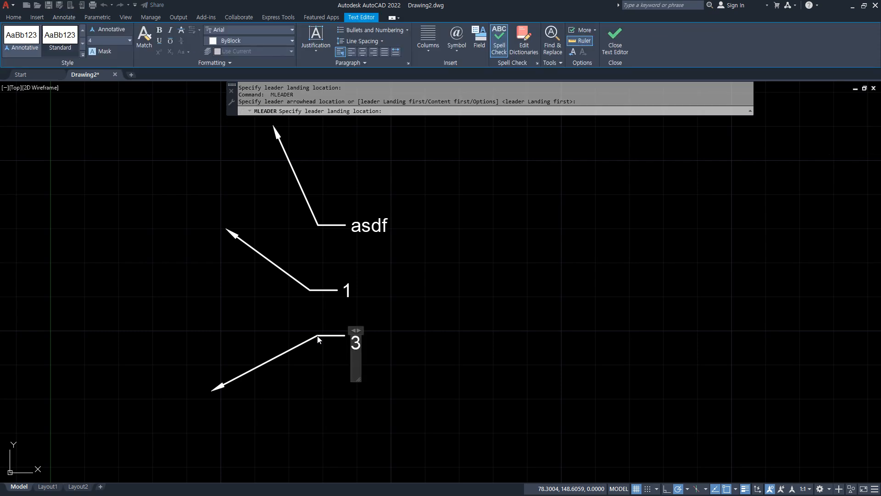
click(316, 335)
Step: Place a fourth multileader below the "3" one, with its landing up and right of the arrowhead and the text "4"
key(Return)
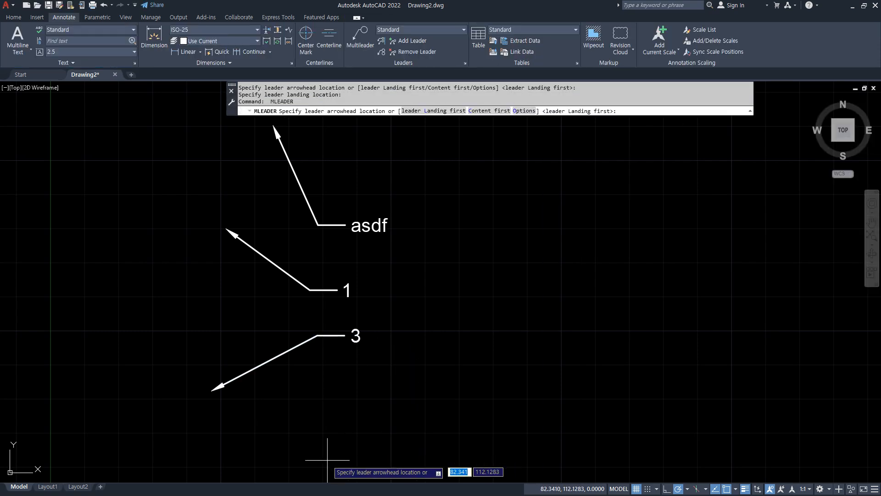
click(316, 455)
click(358, 393)
text(4)
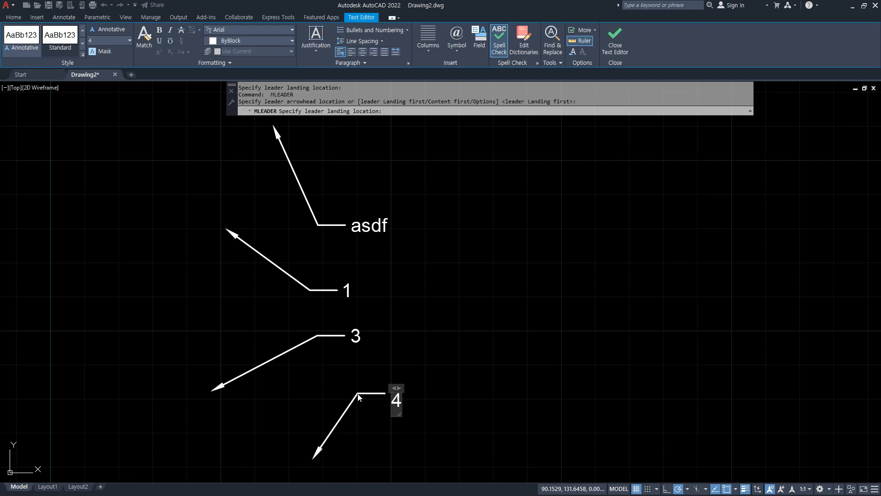
click(358, 397)
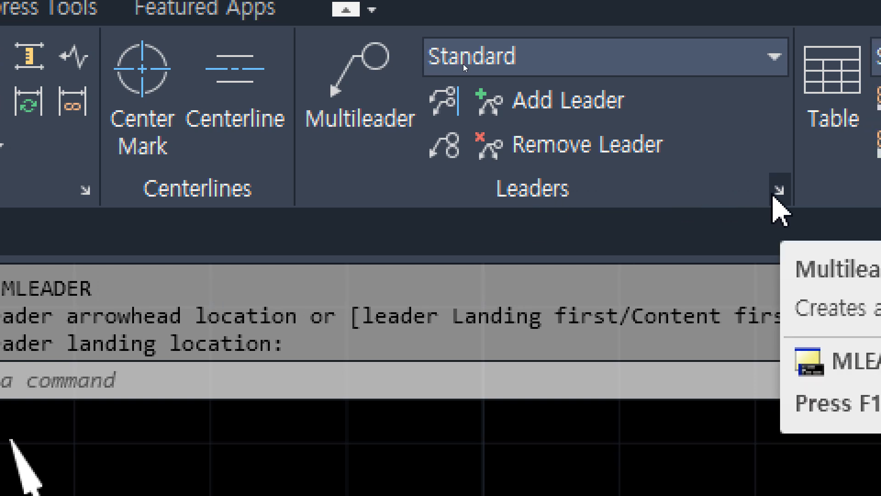
Step: Modify the Standard multileader style so that its leader type is Spline
click(775, 197)
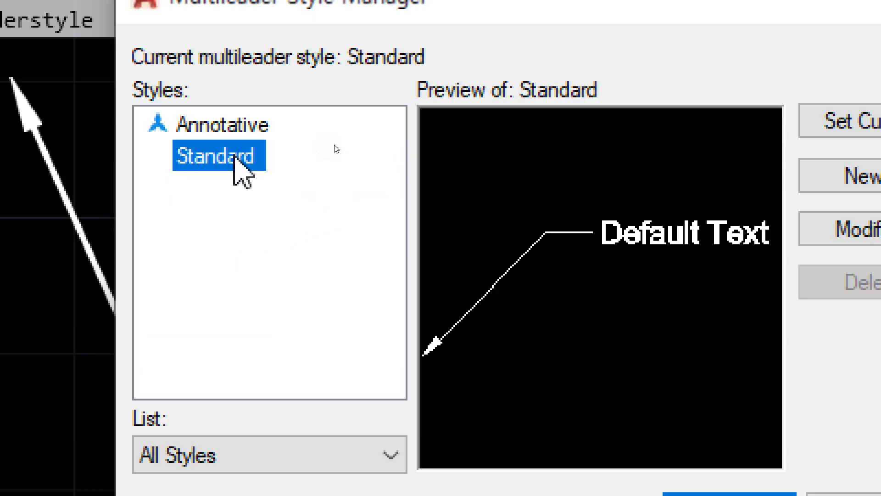
click(831, 238)
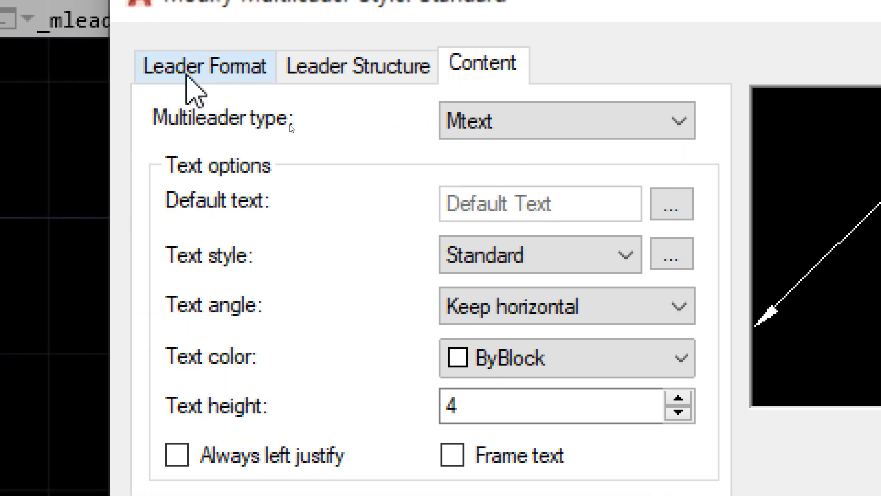
click(188, 73)
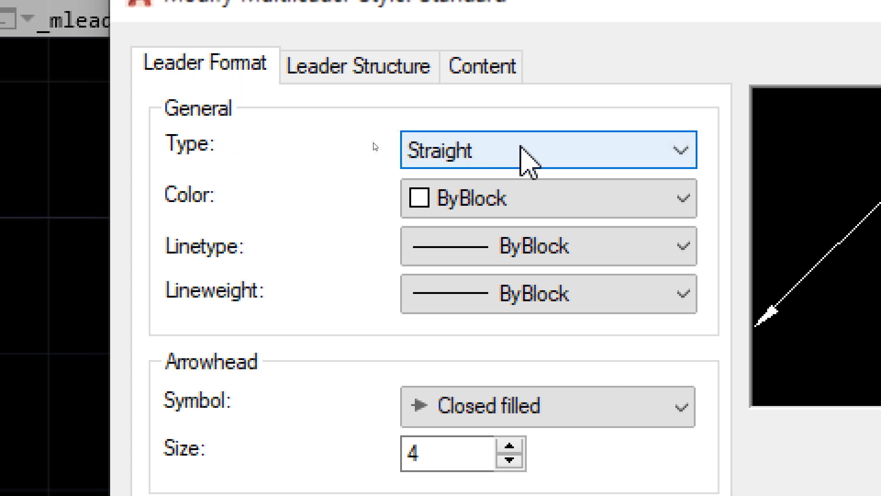
click(565, 146)
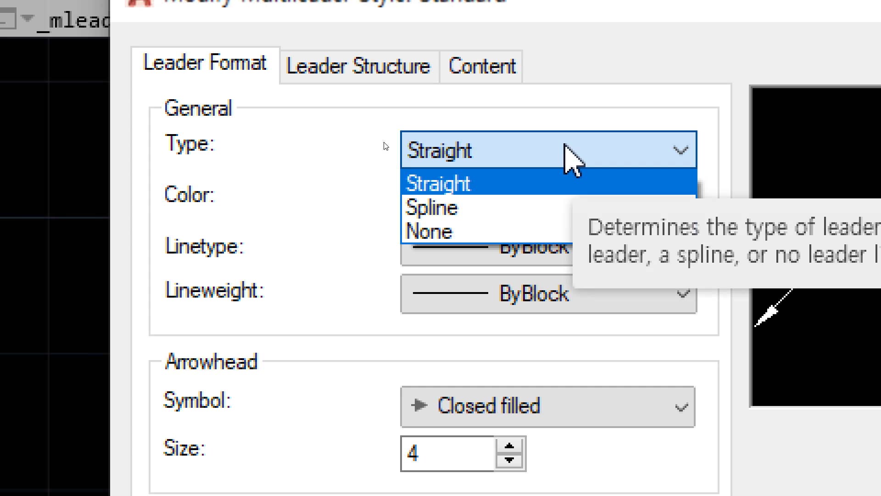
click(483, 215)
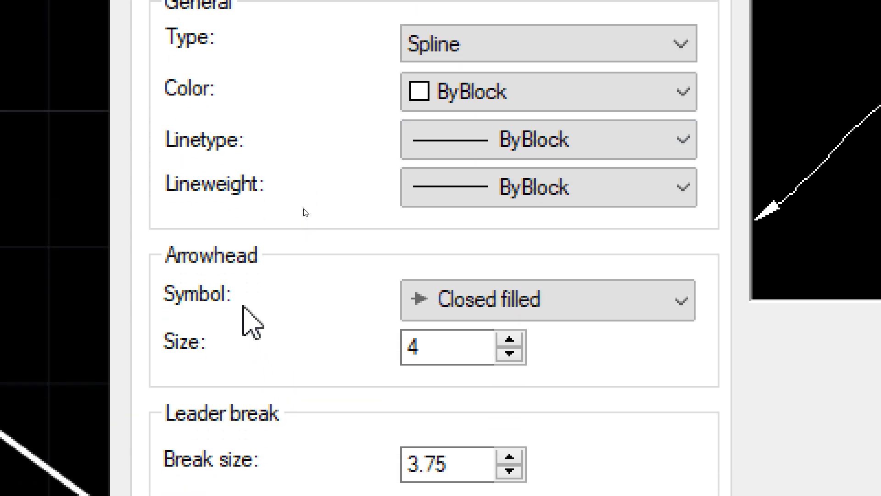
Step: Set the style's arrowhead symbol to Dot and its arrowhead size to 2.5
click(546, 299)
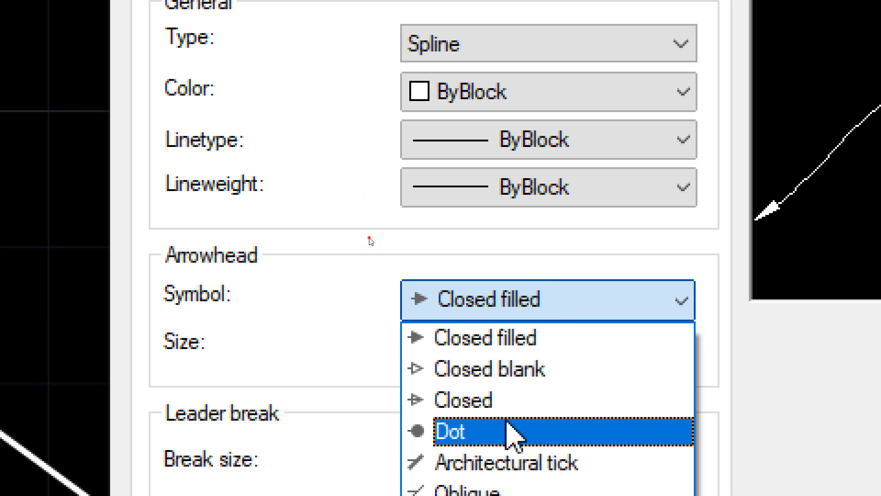
click(506, 420)
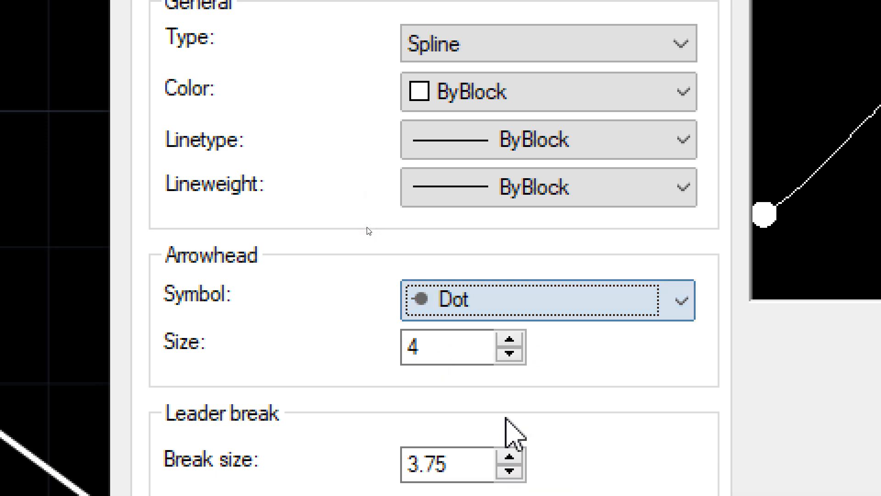
click(463, 342)
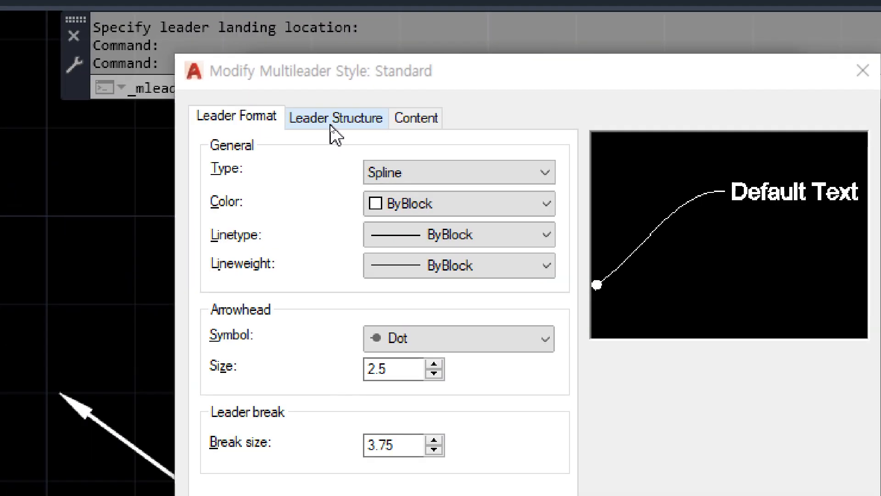
Step: Turn off the Maximum leader points constraint in the Standard multileader style, then apply the changes and close the style manager
click(331, 124)
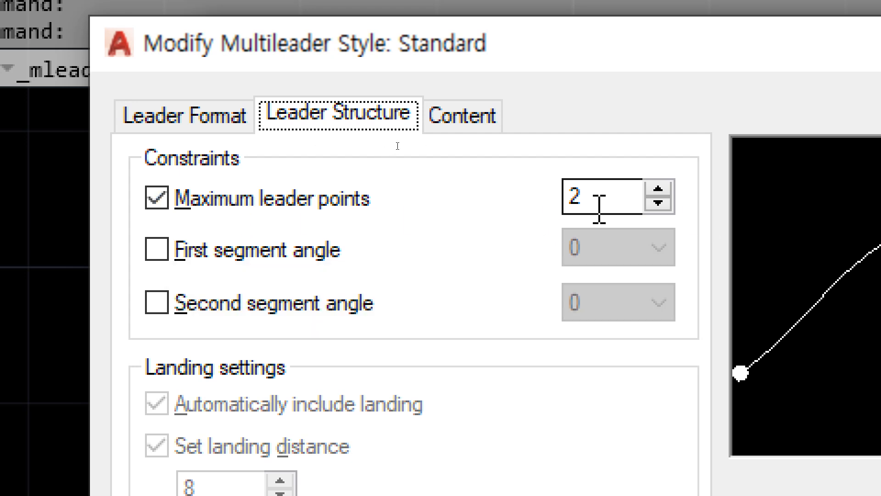
double_click(571, 198)
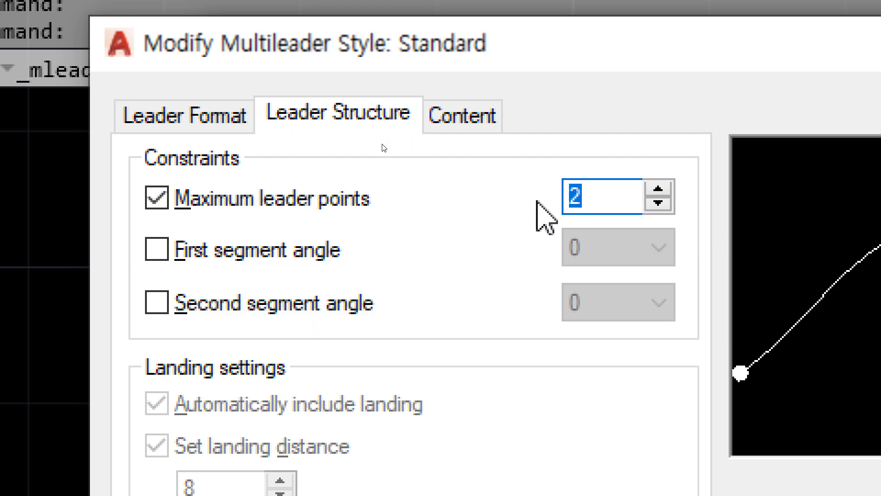
click(173, 206)
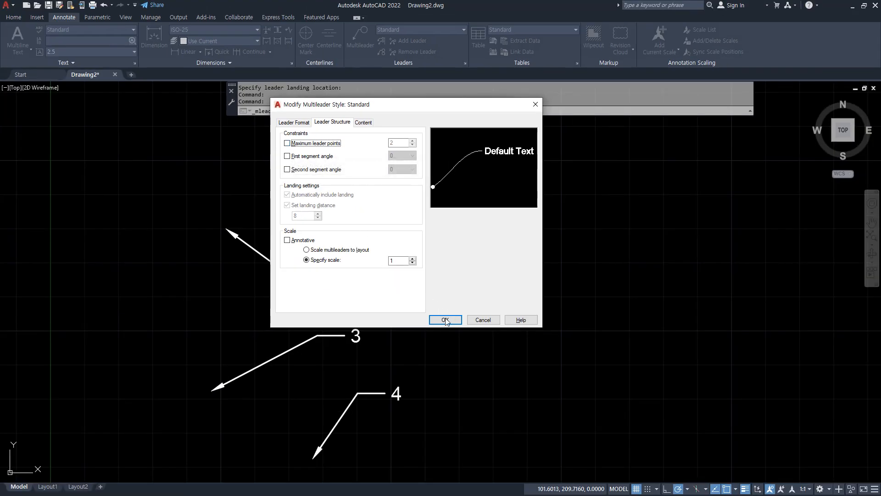
click(445, 320)
click(451, 233)
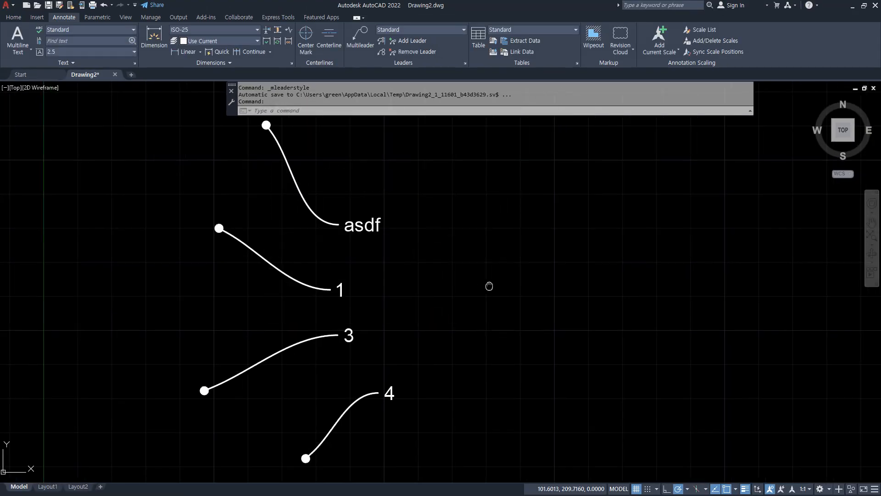
Step: Draw a wavy spline multileader through several points in the empty space right of the existing leaders, with the text "asdf"
middle_drag(489, 285, 259, 257)
click(236, 238)
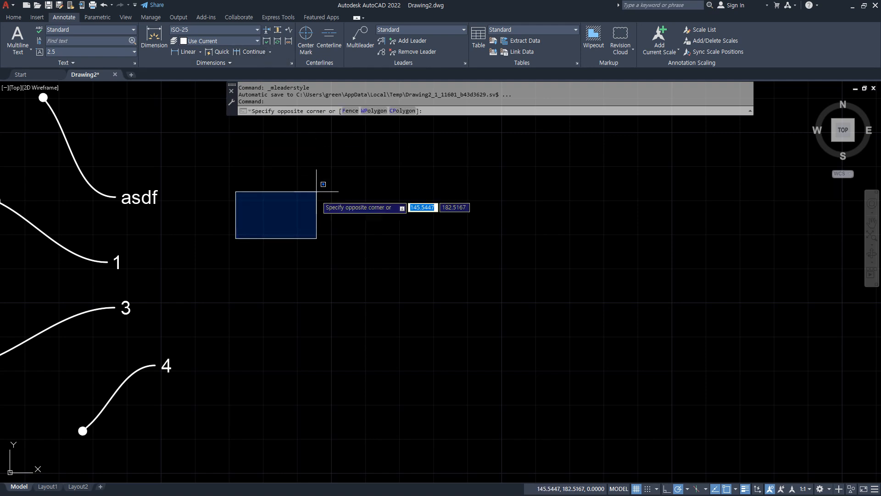
key(Escape)
click(360, 37)
click(243, 257)
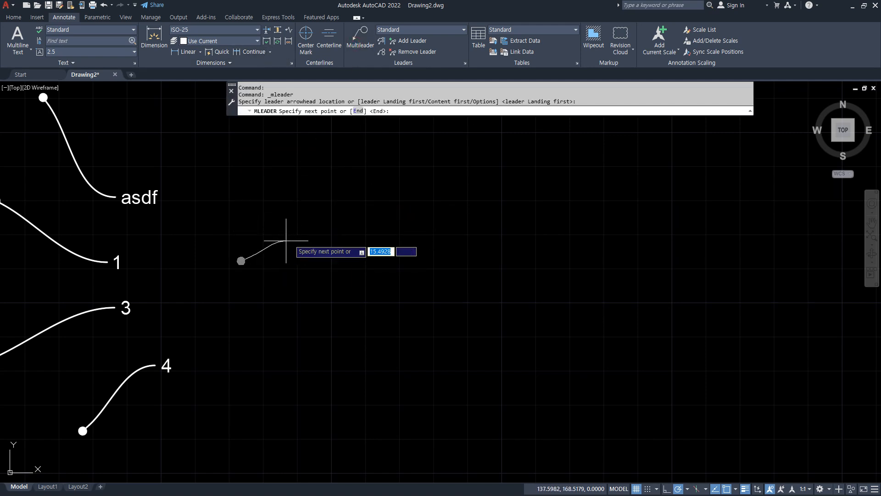
click(295, 232)
click(318, 259)
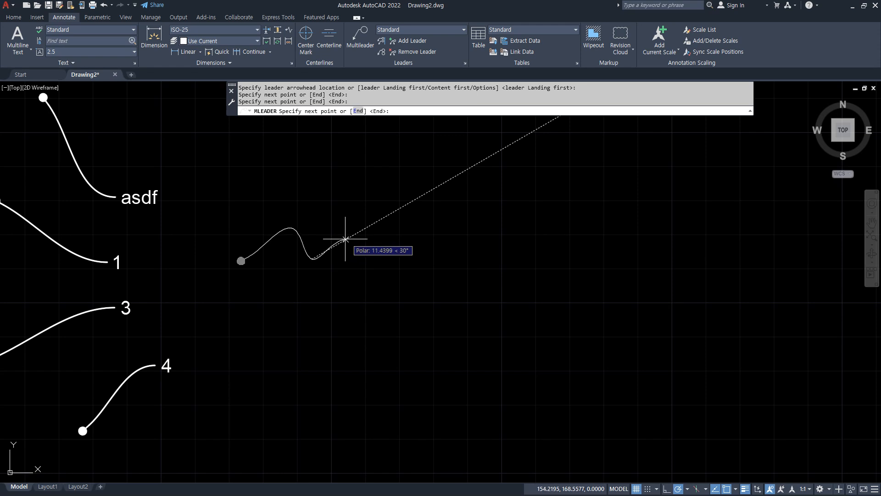
click(362, 229)
click(402, 240)
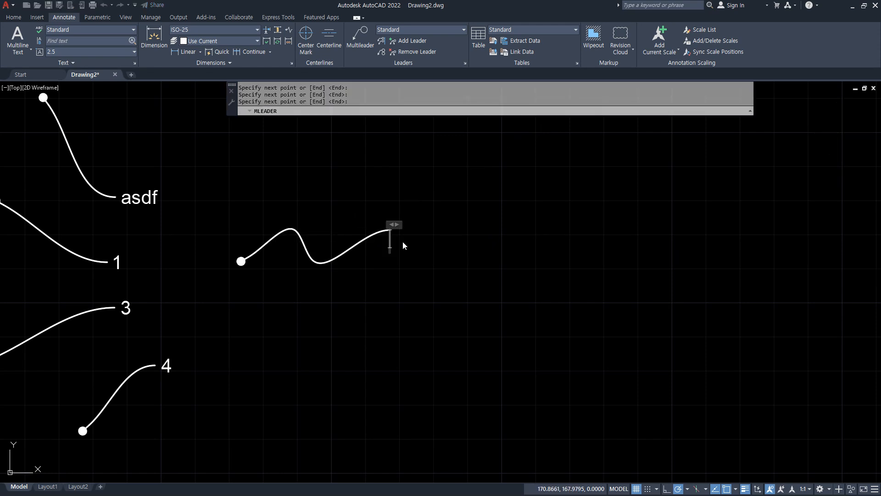
text(asdf)
key(ctrl+Return)
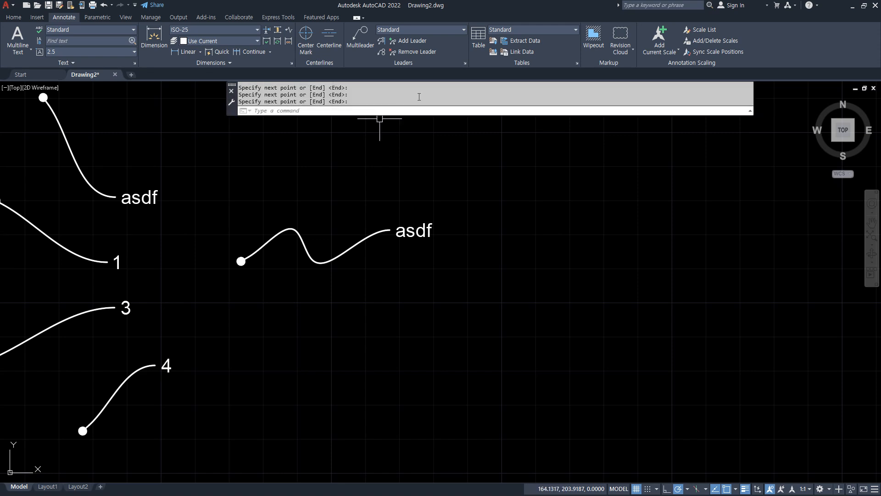
Step: Modify the Standard multileader style so that its leader type is Straight
click(464, 63)
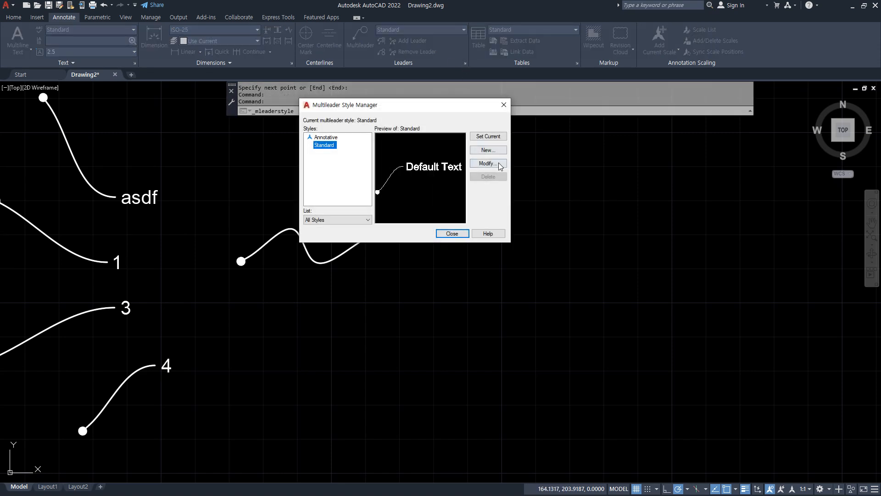
click(500, 164)
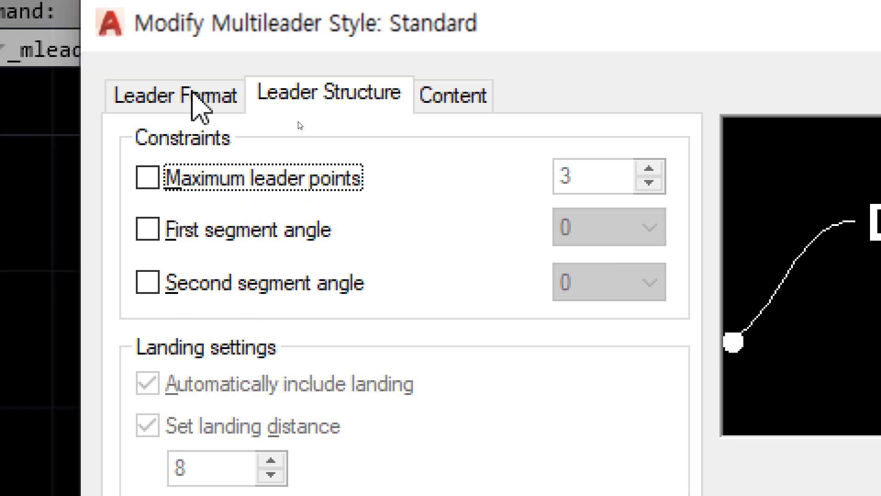
click(196, 84)
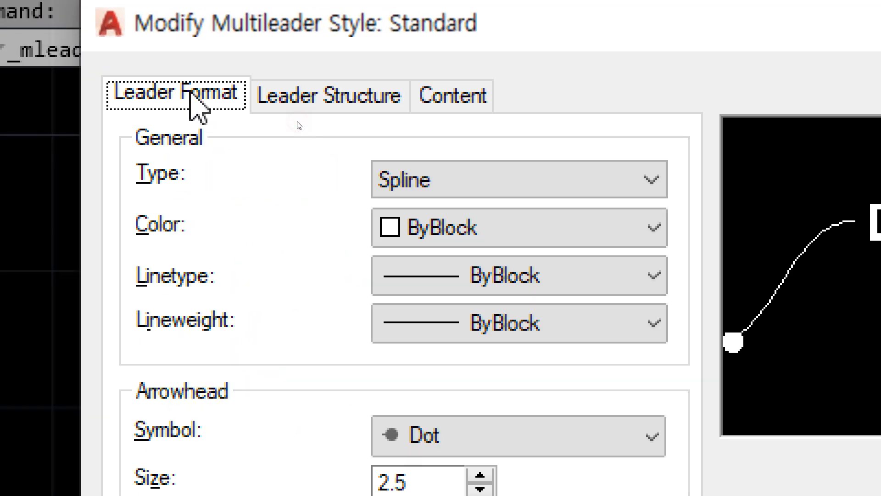
click(450, 179)
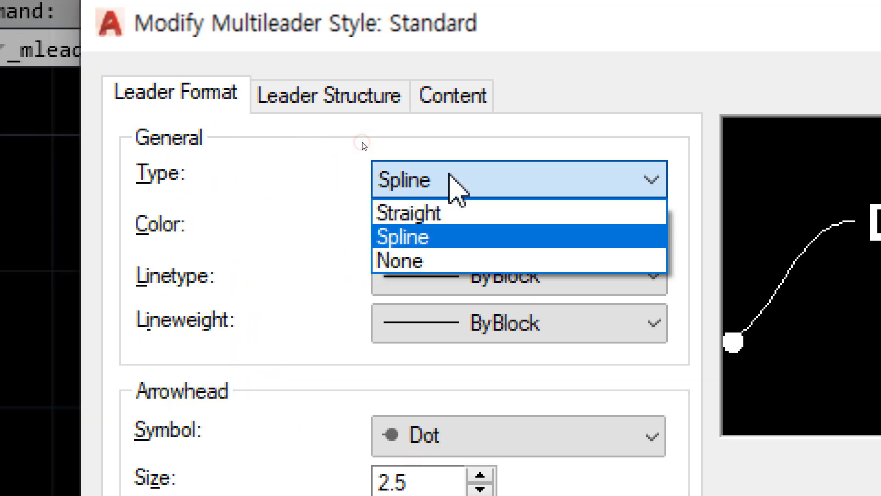
click(452, 213)
Step: Turn on the Maximum leader points constraint in the style's leader structure and set it to 2
click(330, 99)
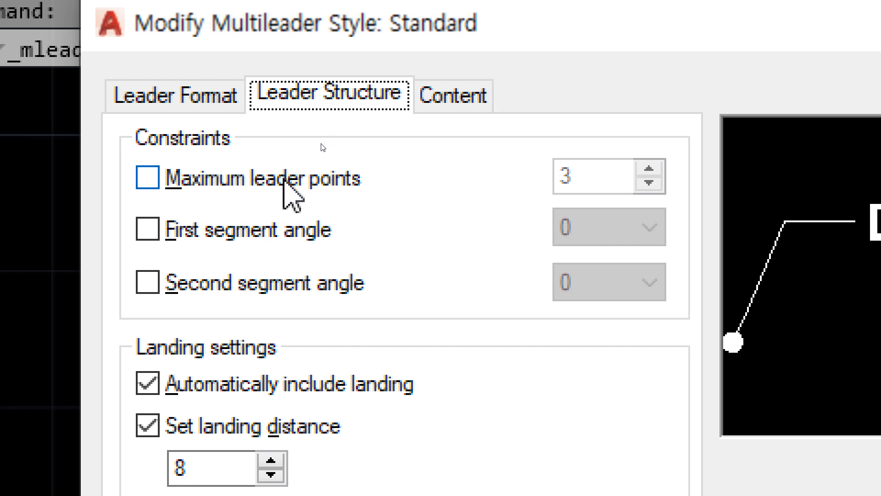
click(285, 180)
double_click(631, 184)
text(2)
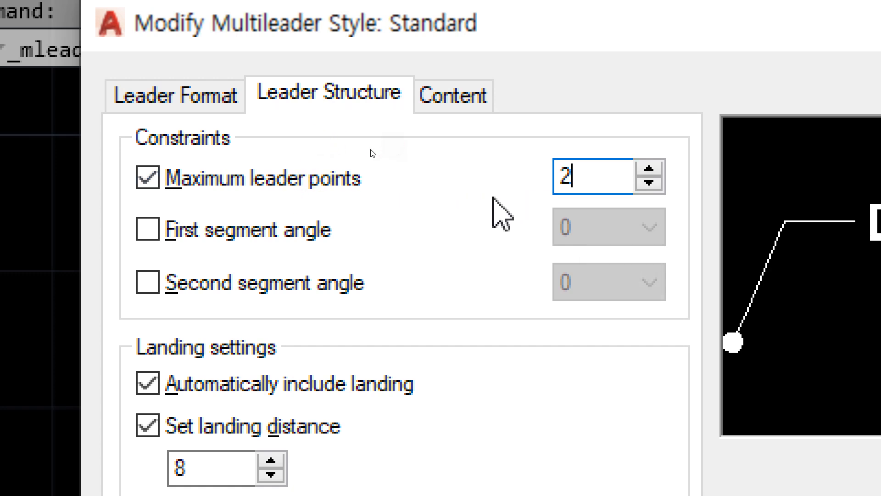
click(169, 88)
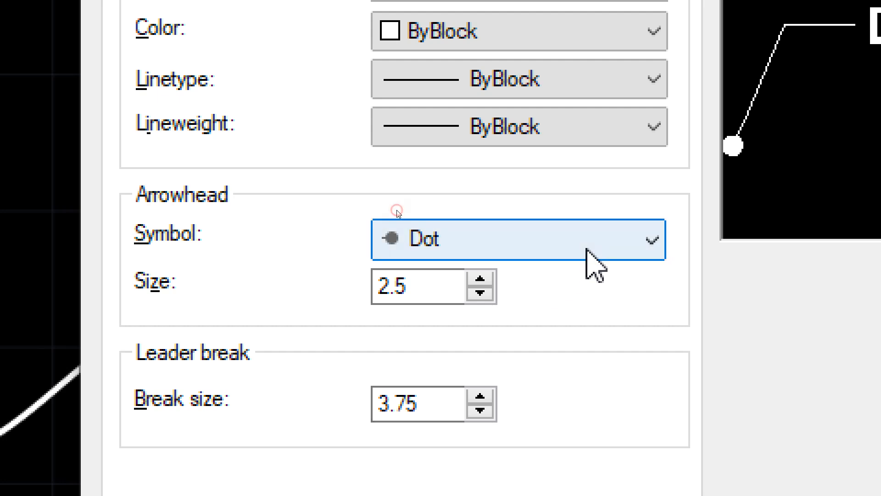
click(588, 446)
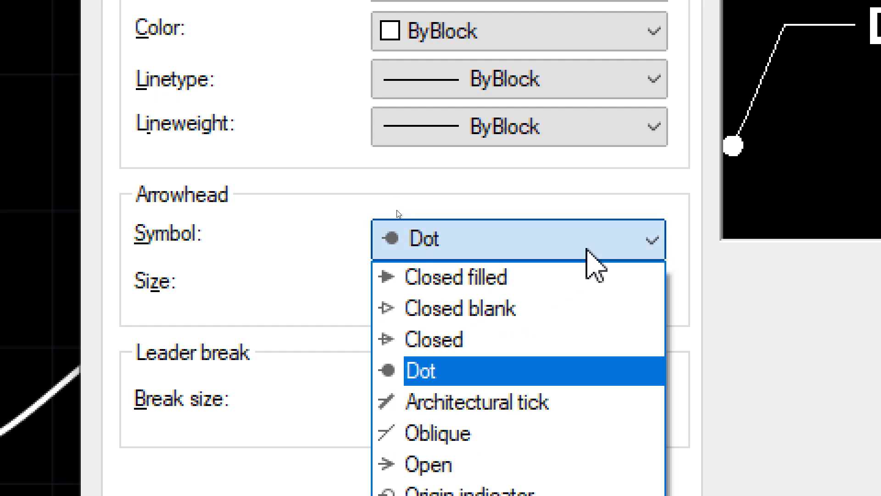
click(574, 181)
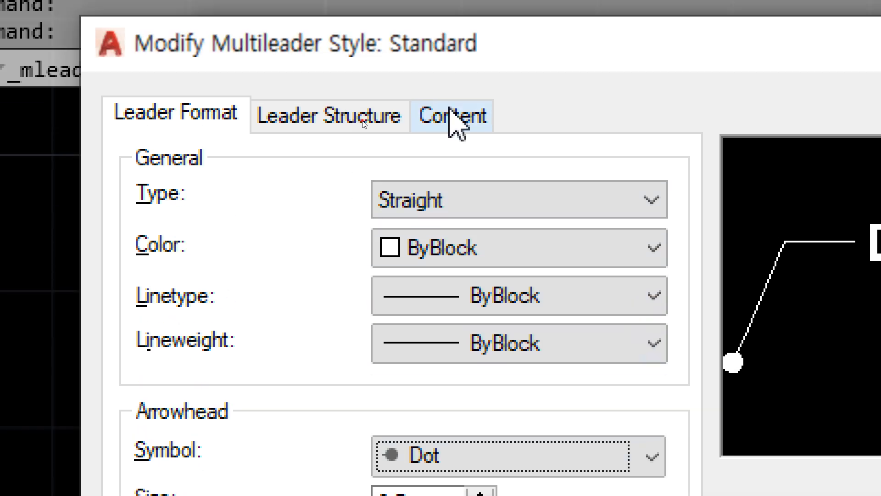
Step: Set the style's multileader type to Block and choose Circle as the source block
click(466, 111)
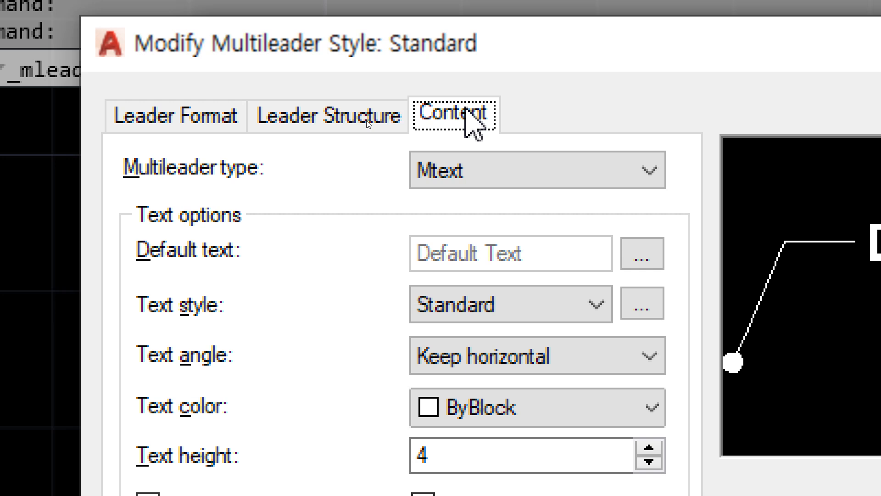
click(489, 172)
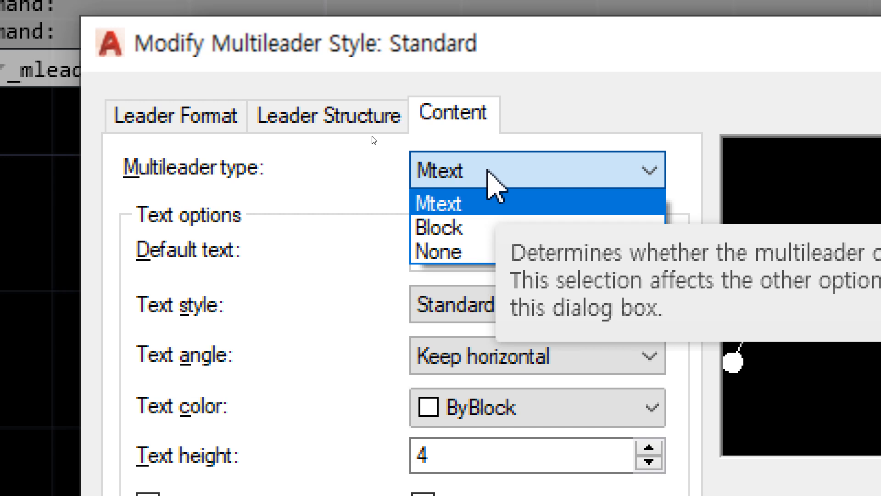
click(505, 229)
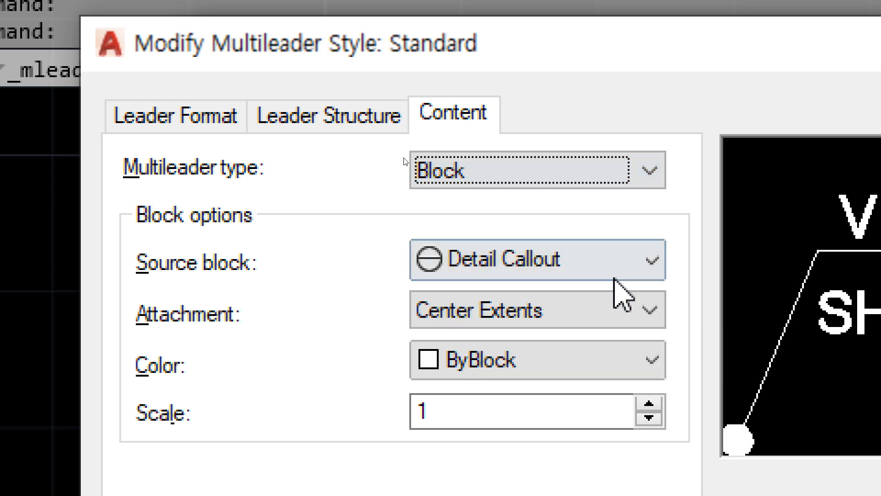
click(624, 261)
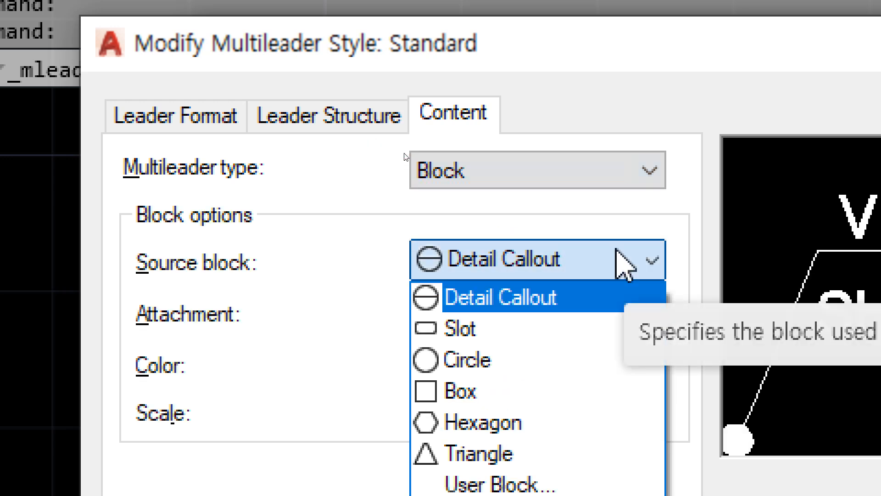
click(491, 362)
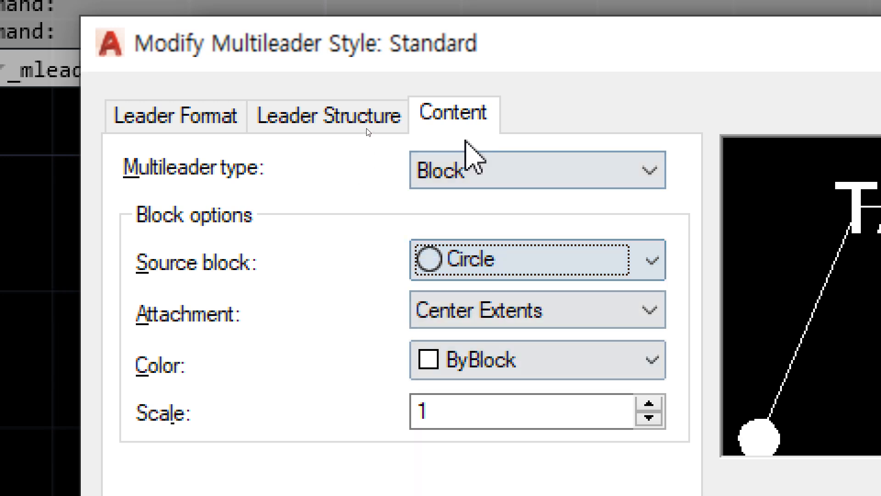
Step: Set the block scale to 1, then accept the style changes and close the style manager
double_click(428, 420)
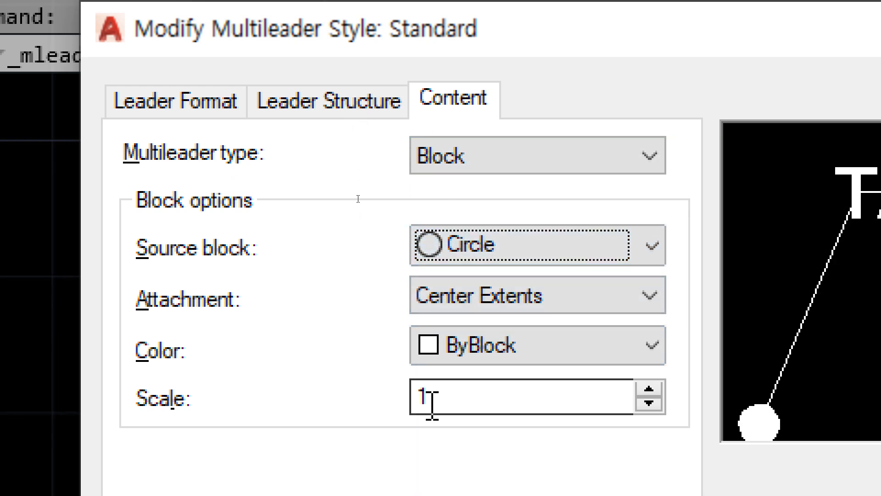
text(0.999)
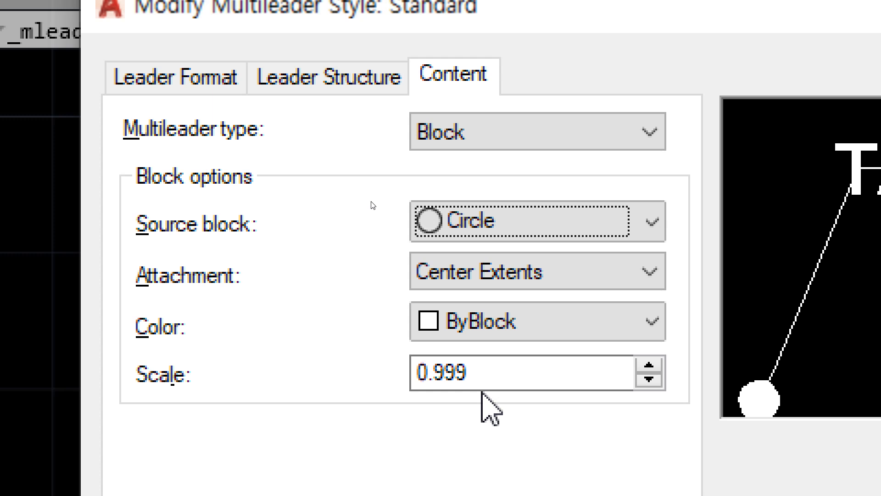
text(5)
drag(492, 380, 354, 393)
text(1)
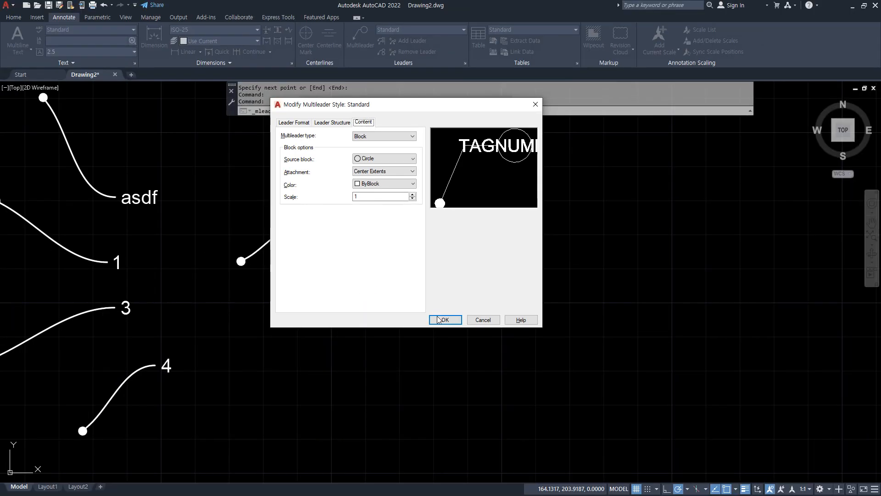
click(442, 316)
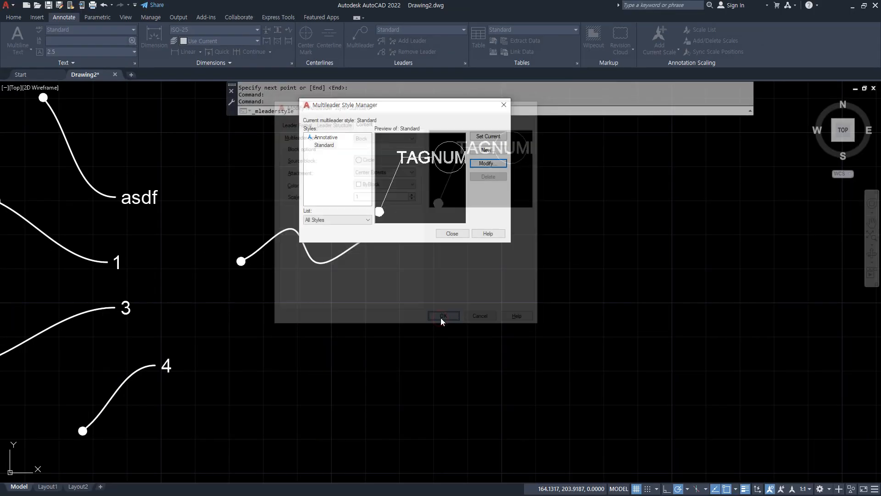
click(452, 233)
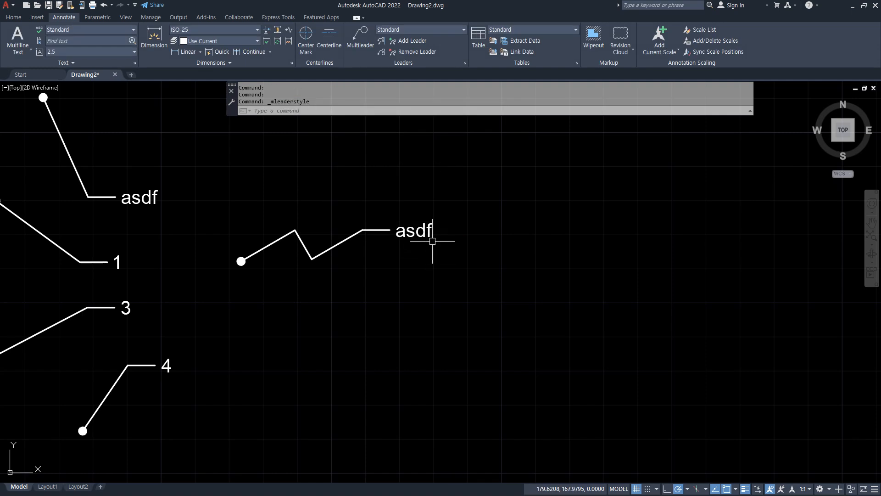
Step: Erase all the existing leaders from the drawing
click(496, 140)
click(101, 382)
key(Delete)
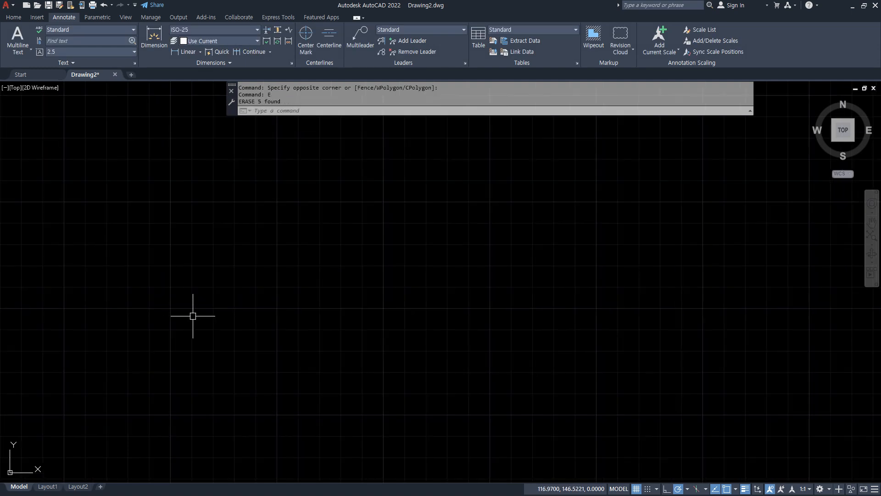
Step: Place a multileader in the empty drawing with its landing down and right of the dot, using tag number 1
text(z)
key(Return)
text(a)
key(Return)
scroll(273, 229, up, 3)
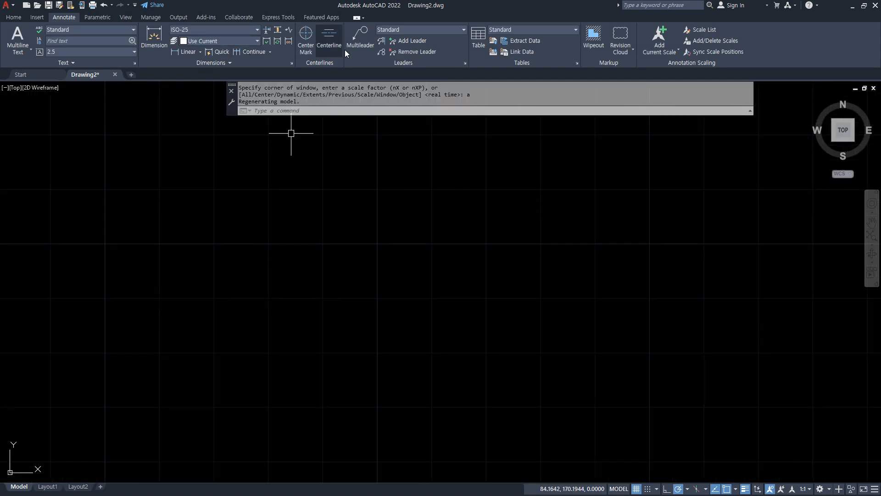
click(359, 41)
click(169, 244)
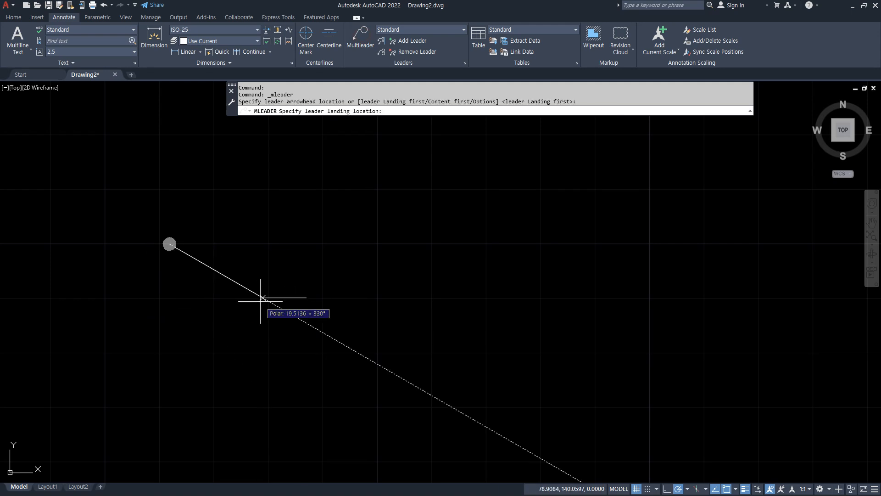
click(269, 309)
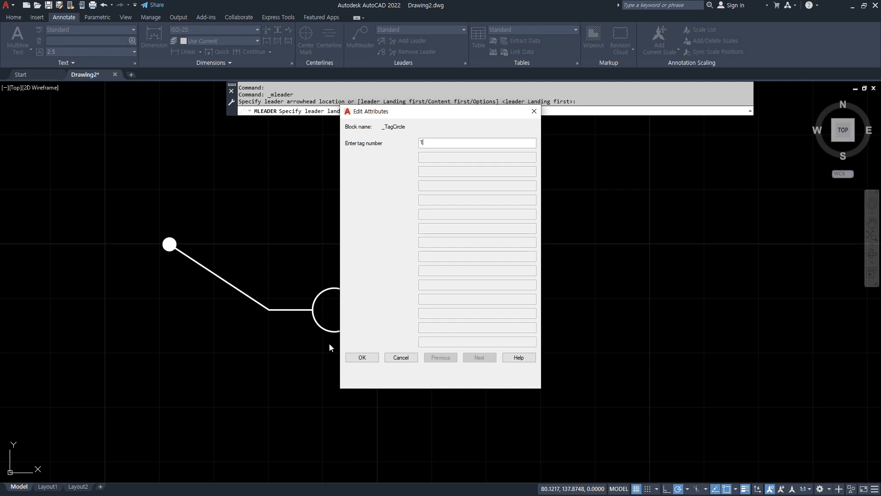
click(363, 357)
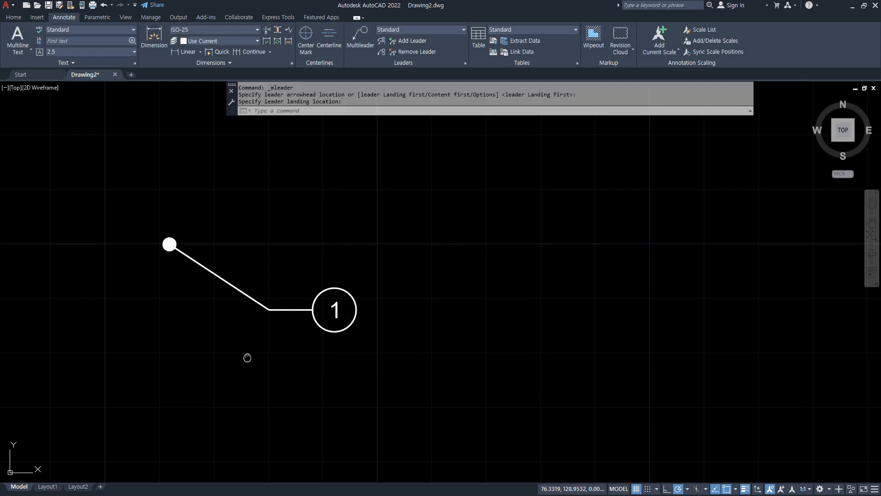
Step: Place another multileader below the first, sloping up to the right from its dot, with tag number 2
middle_drag(247, 357, 229, 276)
key(Return)
click(158, 351)
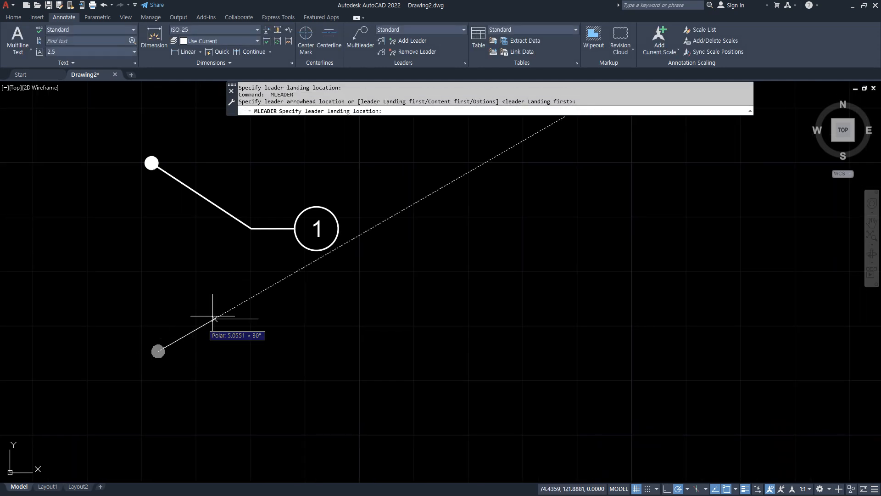
click(283, 306)
text(2)
click(362, 358)
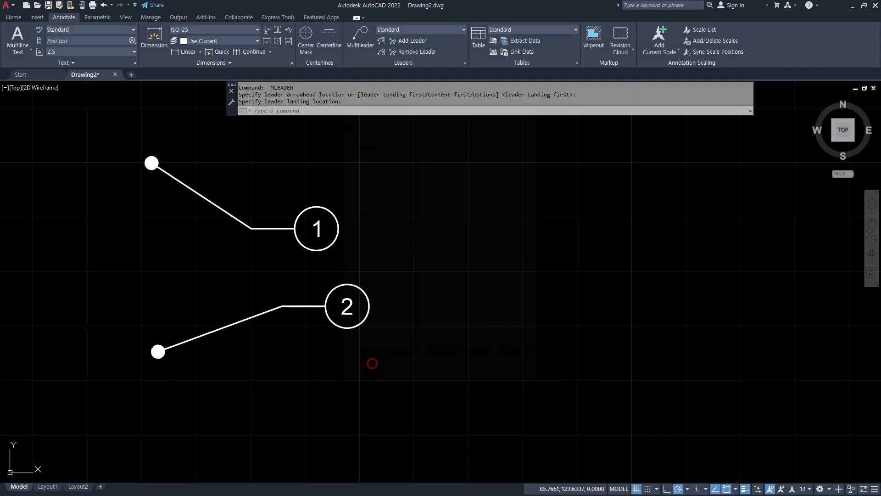
click(374, 360)
click(271, 414)
Step: Place a multileader below tag 2, sloping down to the right from its dot, with tag number 3
middle_drag(283, 423, 278, 318)
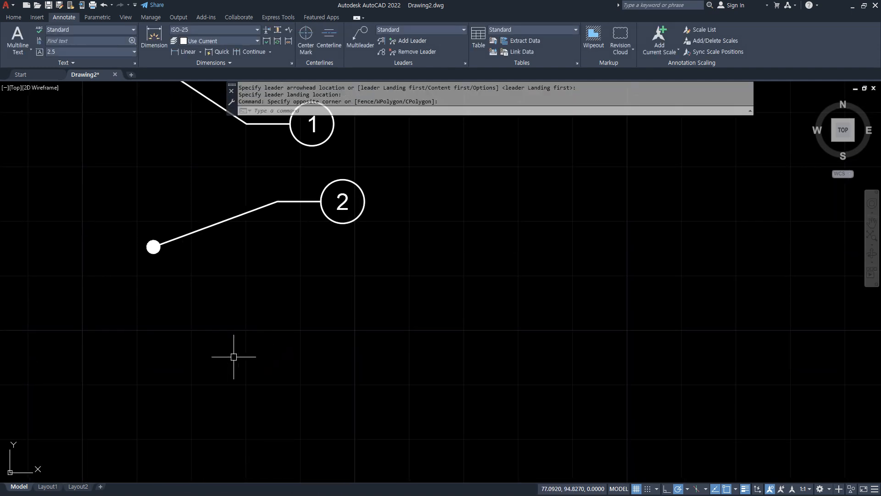
key(Return)
click(117, 291)
click(309, 347)
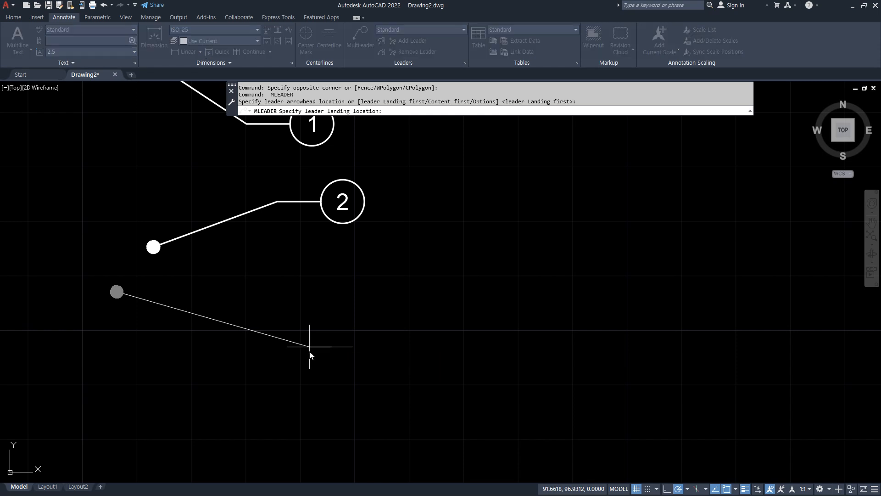
text(3)
click(362, 358)
Step: Place a multileader below tag 3, rising to the right from its dot, with tag number 4
key(Return)
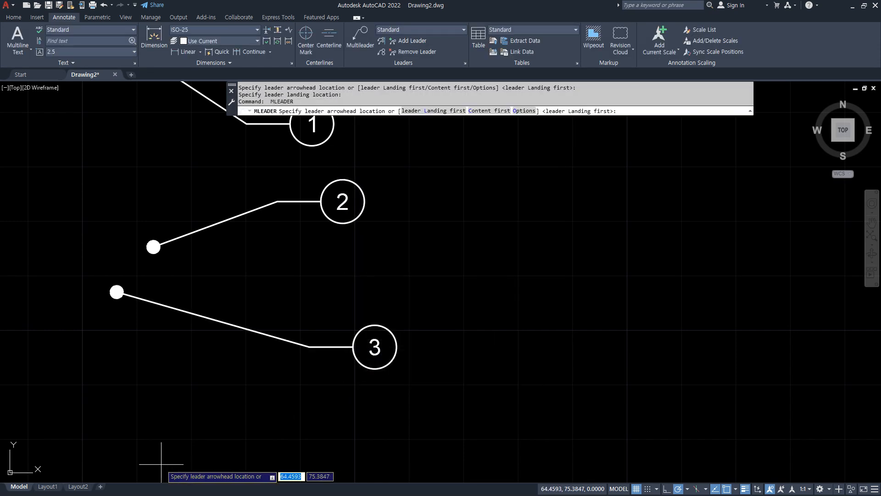
click(161, 464)
click(282, 410)
text(4)
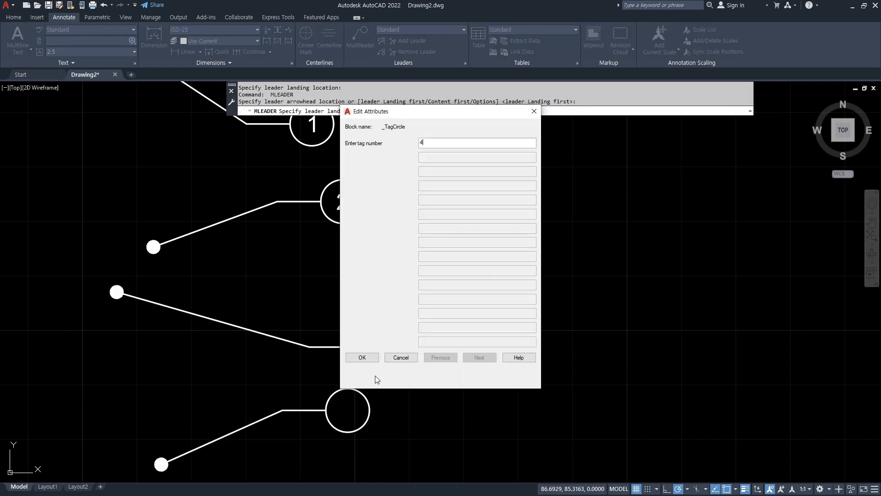
click(362, 357)
Step: Place a multileader running vertically up from its dot in the empty area right of the four tags, with tag number 1
middle_drag(557, 295, 360, 320)
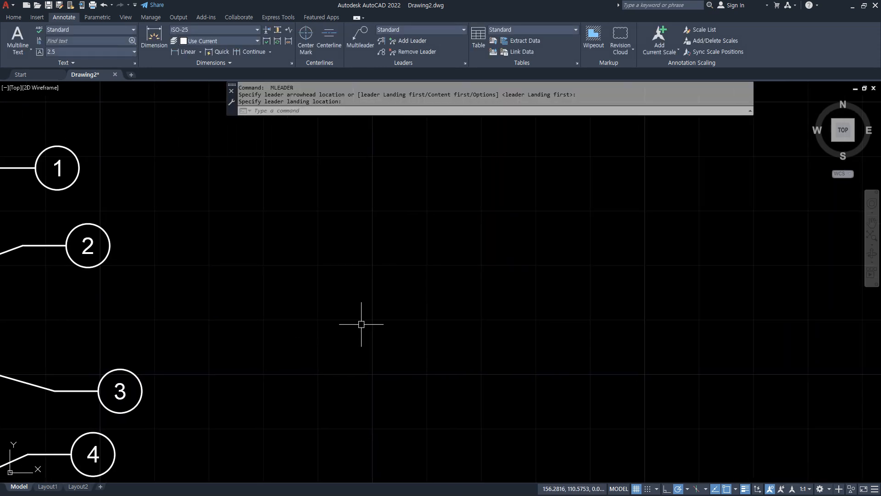
key(Return)
click(415, 315)
click(414, 142)
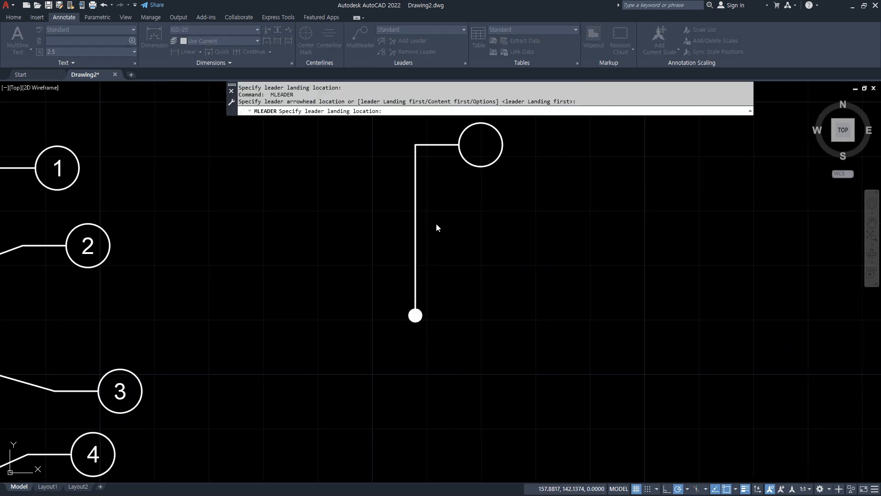
click(362, 357)
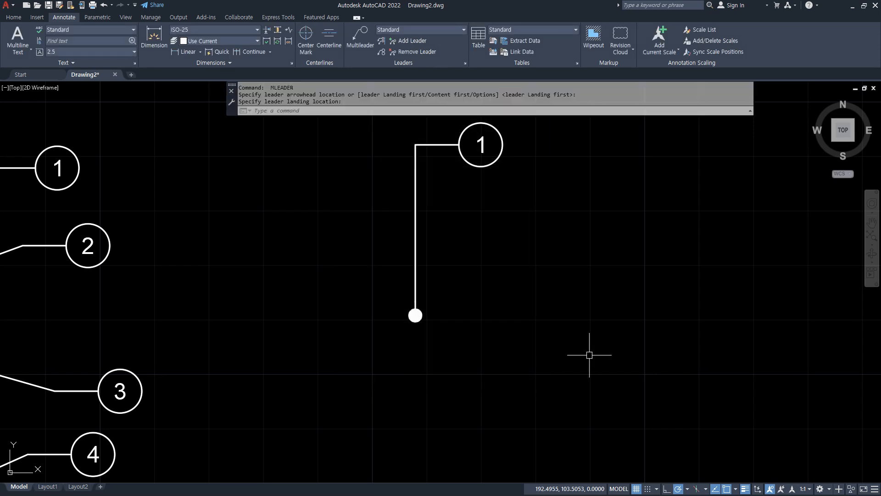
Step: Place a multileader running nearly vertically up from its dot, right of the vertical tag 1 leader, with tag number 2
middle_drag(588, 354, 528, 384)
key(Return)
click(537, 402)
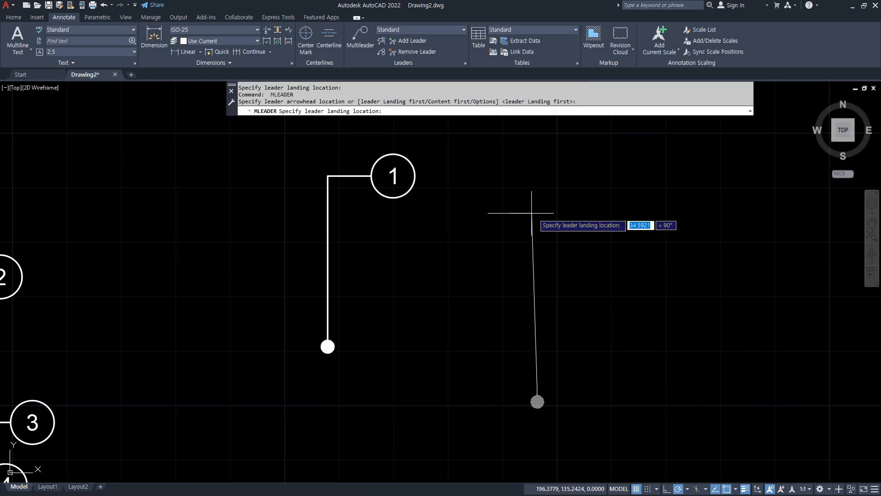
click(536, 218)
text(2)
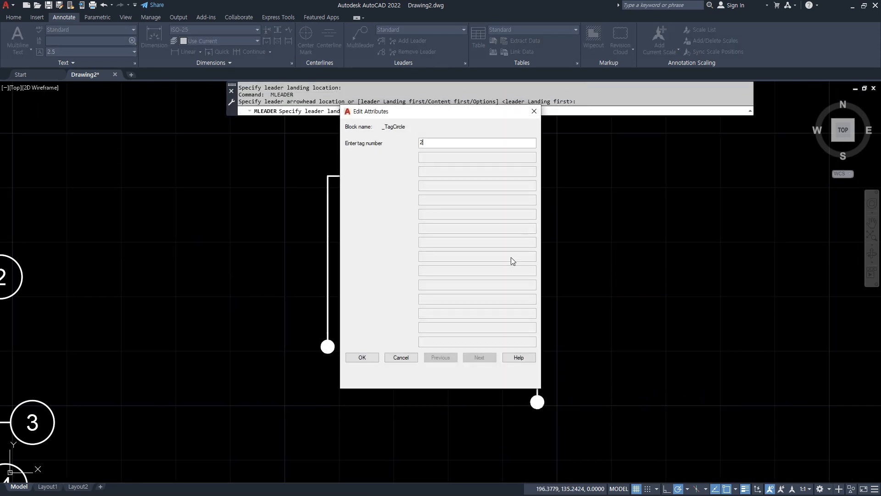
click(361, 358)
Step: Place a multileader running nearly vertically up from its dot, right of the vertical tag 2 leader, with tag number 3
middle_drag(584, 356, 434, 364)
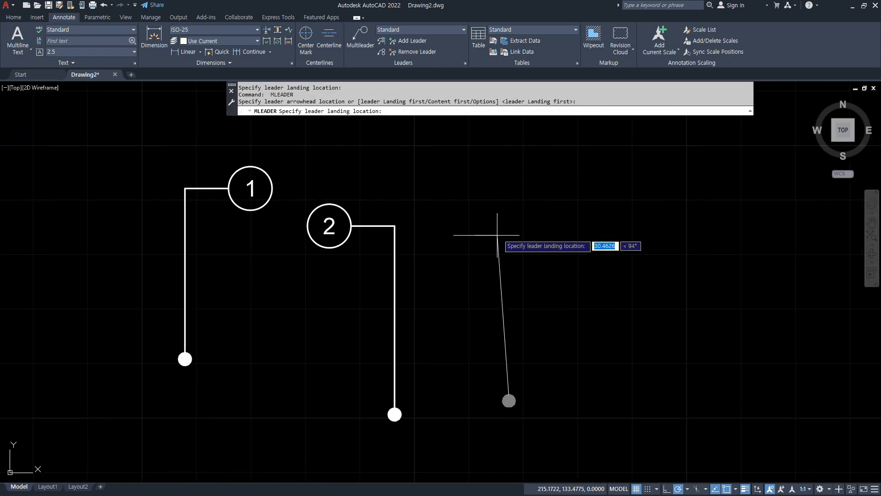
click(510, 213)
text(3)
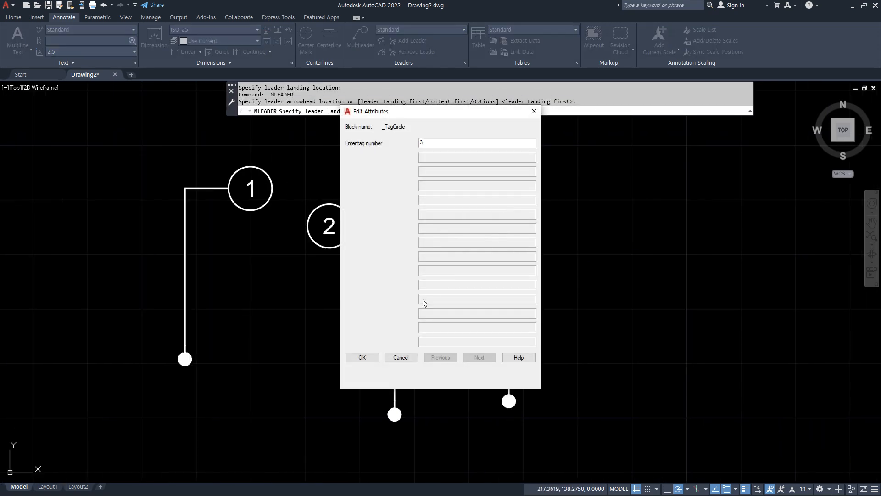
click(363, 357)
Step: Place a multileader running vertically up from its dot, right of the vertical tag 3 leader, with tag number 4
key(Return)
click(639, 404)
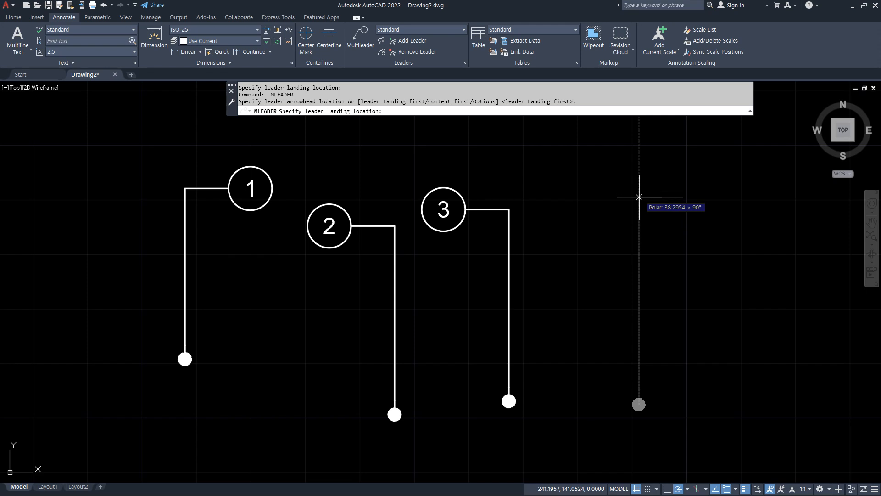
click(639, 188)
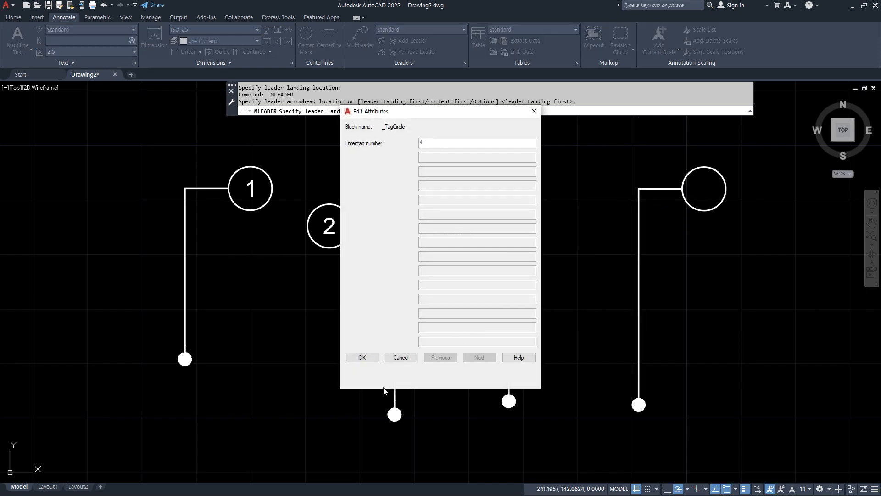
click(363, 358)
Step: Align the four sloping multileaders of the left group to their tag 2 in a vertical direction, using current spacing
scroll(249, 338, down, 4)
middle_drag(179, 334, 372, 288)
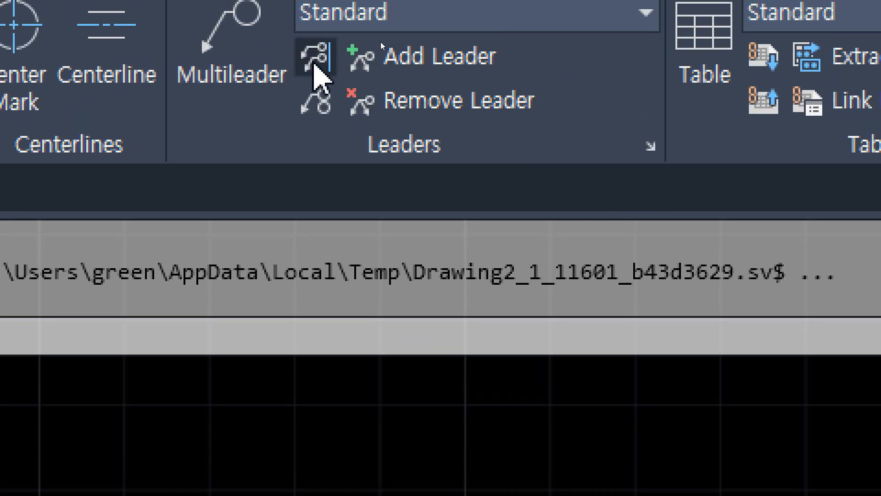
click(316, 57)
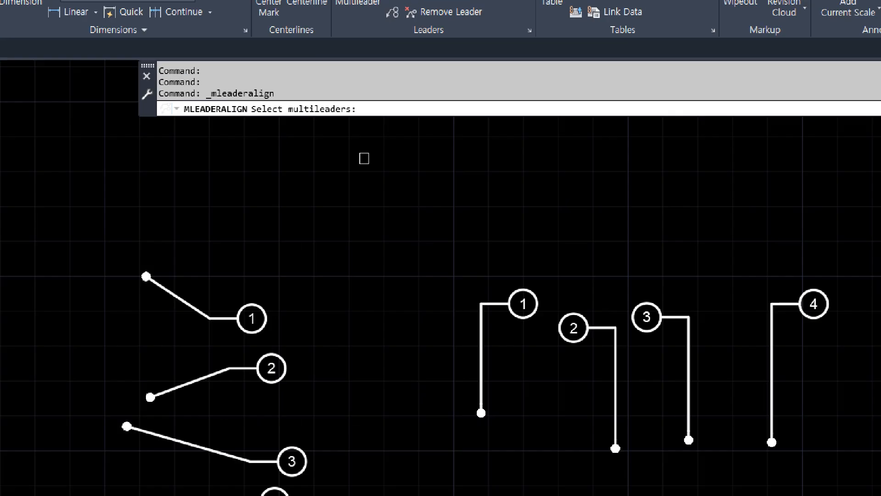
click(347, 248)
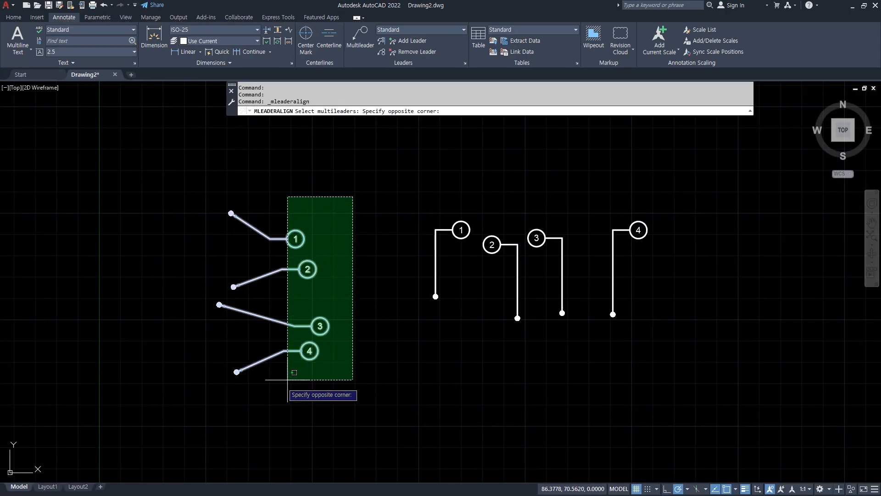
click(225, 495)
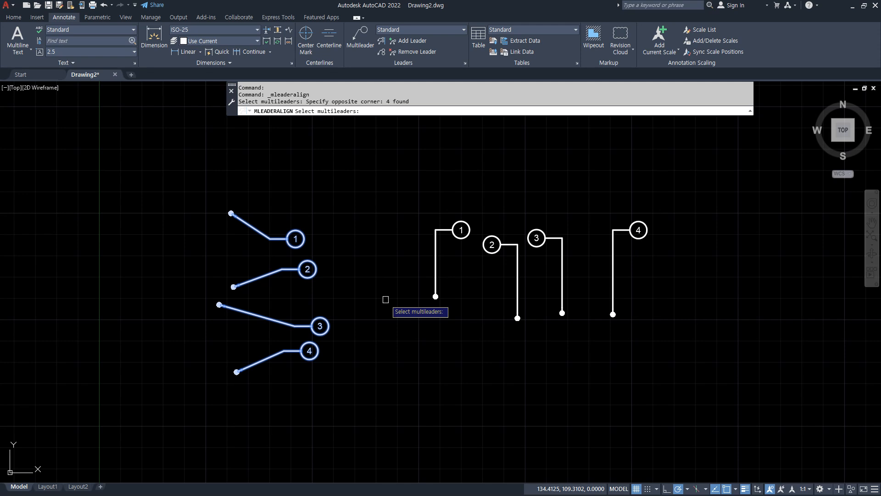
key(Return)
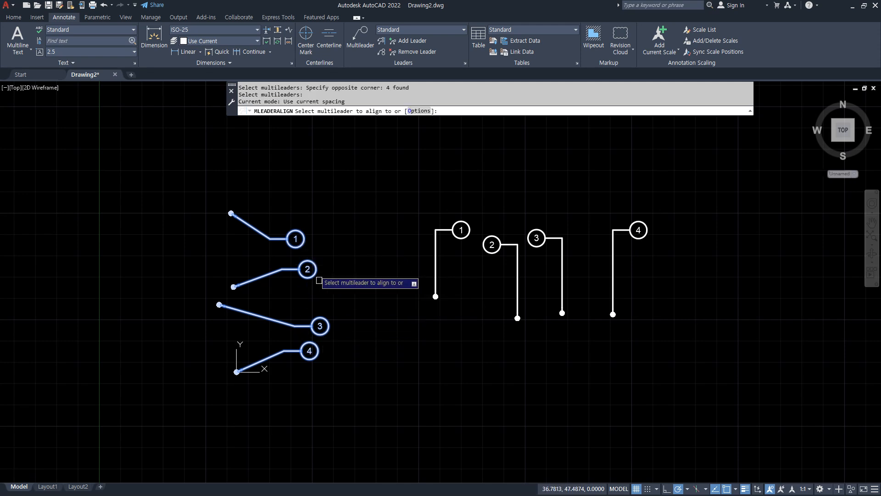
click(307, 267)
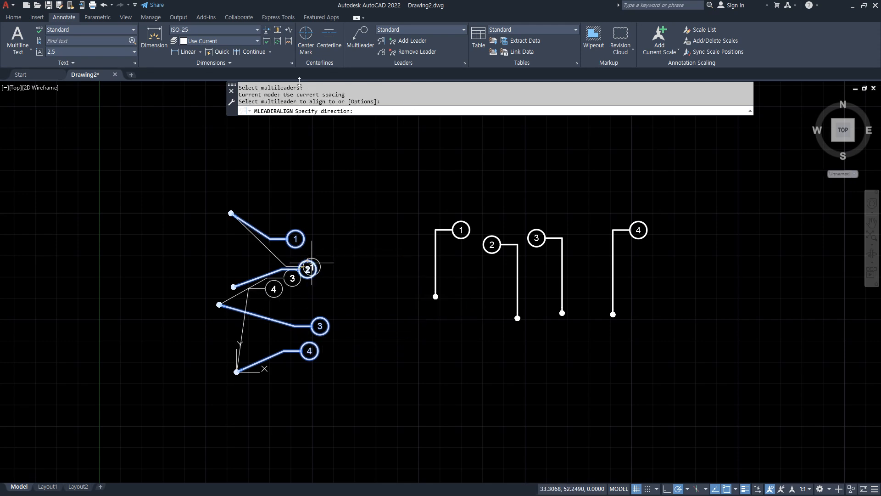
click(300, 182)
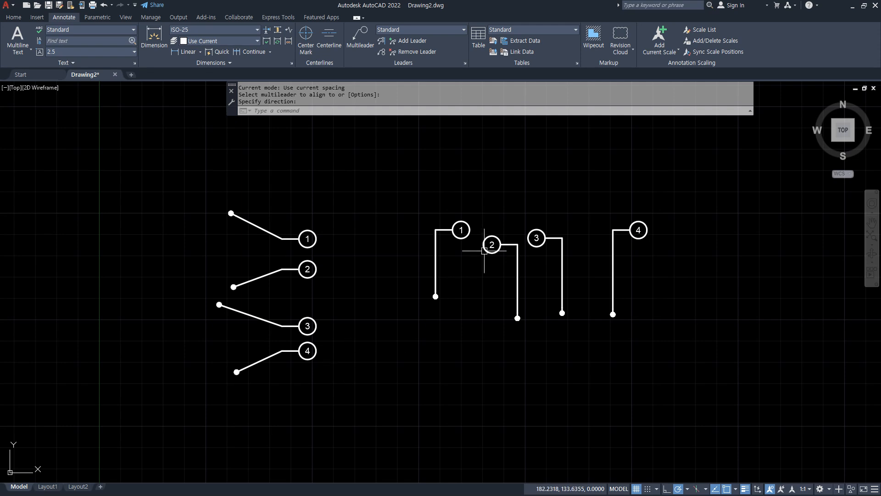
Step: Align the four vertical multileaders of the right group to their tag 1 in a horizontal direction, using current spacing
key(Return)
click(665, 181)
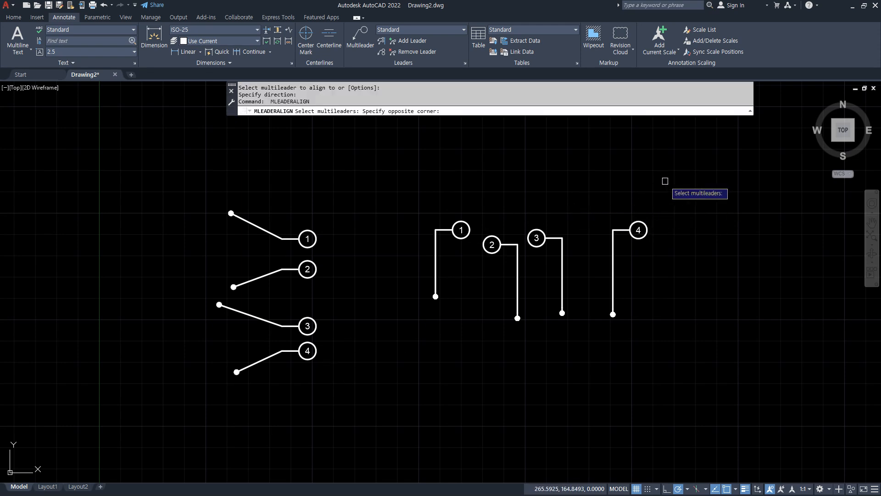
click(399, 254)
key(Return)
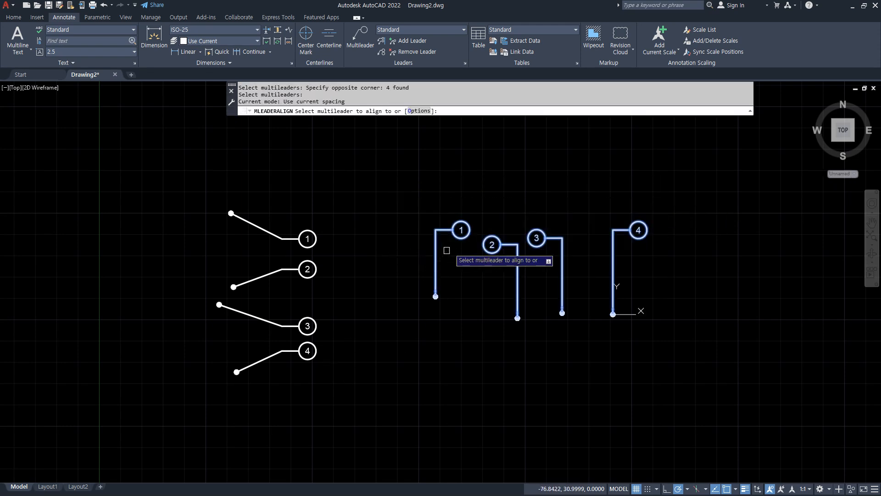
click(466, 227)
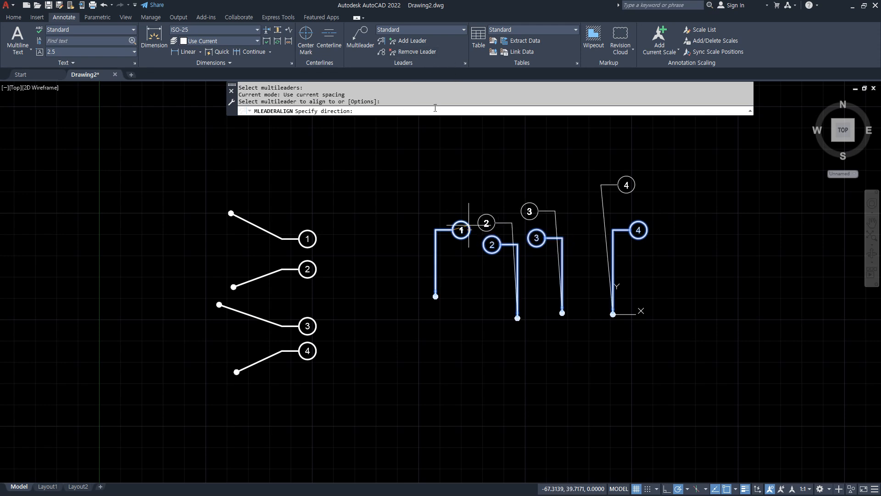
click(558, 229)
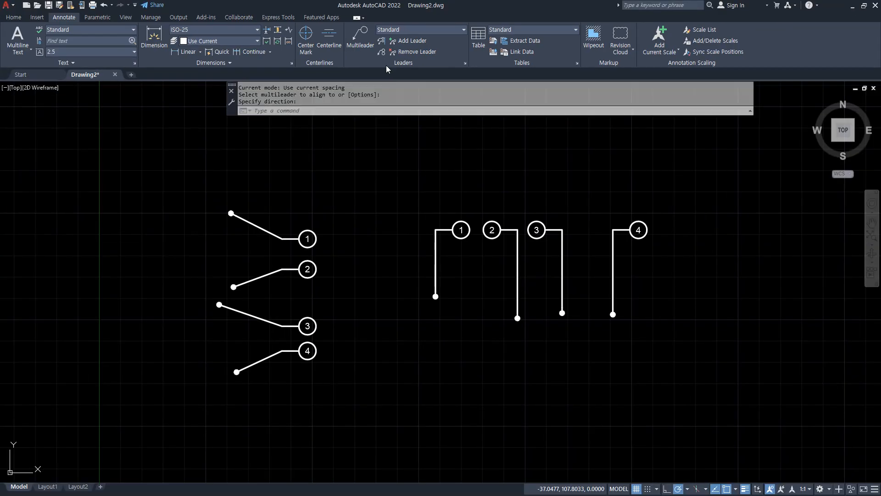
Step: Collect the four multileaders of the right group into one horizontal multileader, placing its tags above their former row
click(381, 52)
click(672, 193)
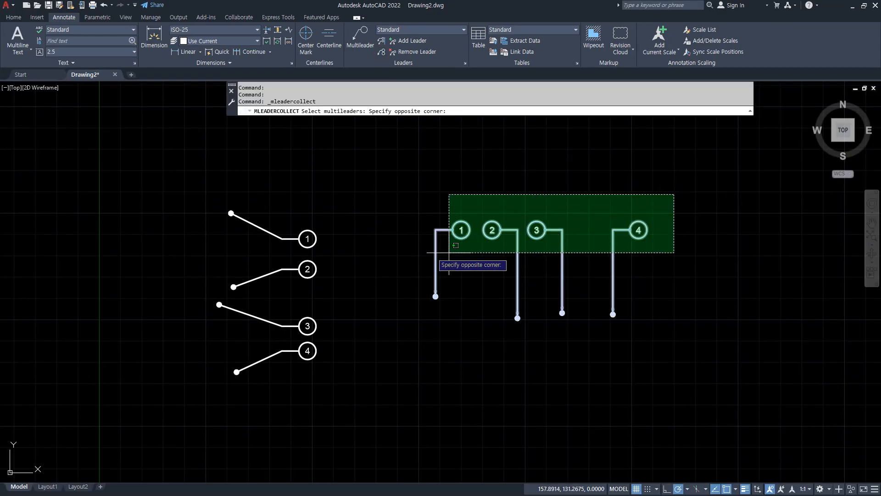
click(421, 246)
key(Return)
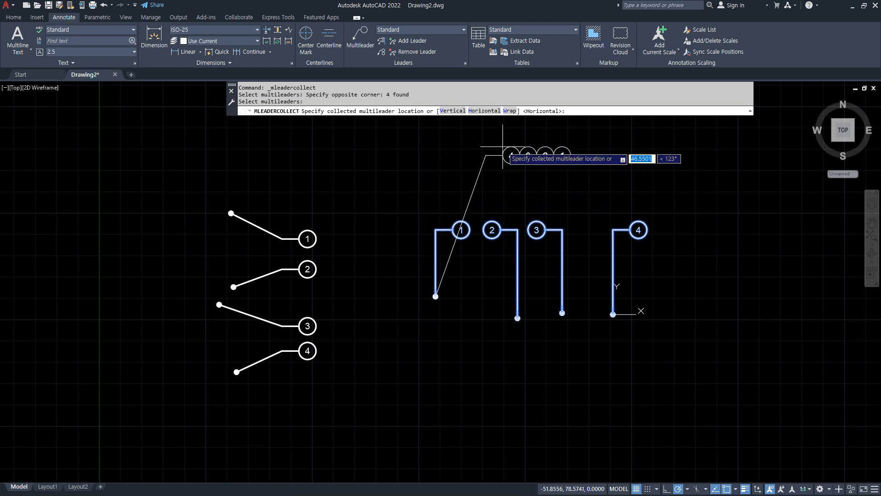
click(502, 159)
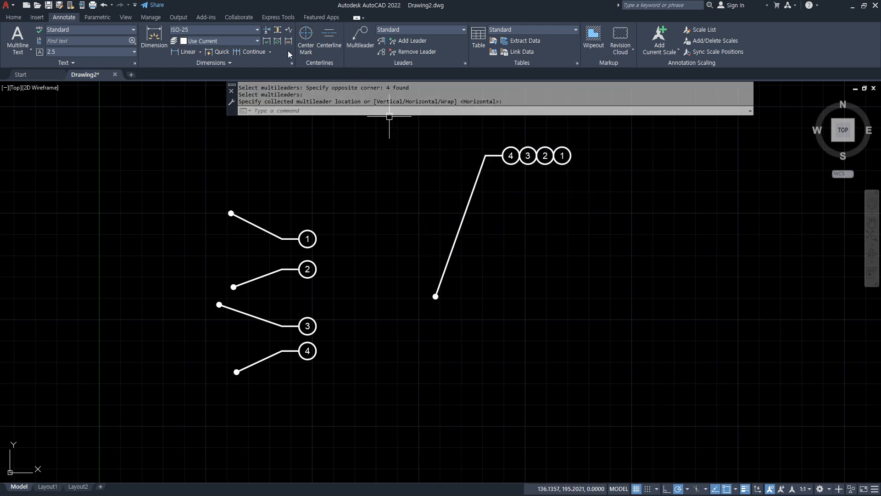
Step: Collect the four multileaders of the left group into one horizontal multileader, placing its tags just below the former tag 4
click(386, 54)
click(355, 197)
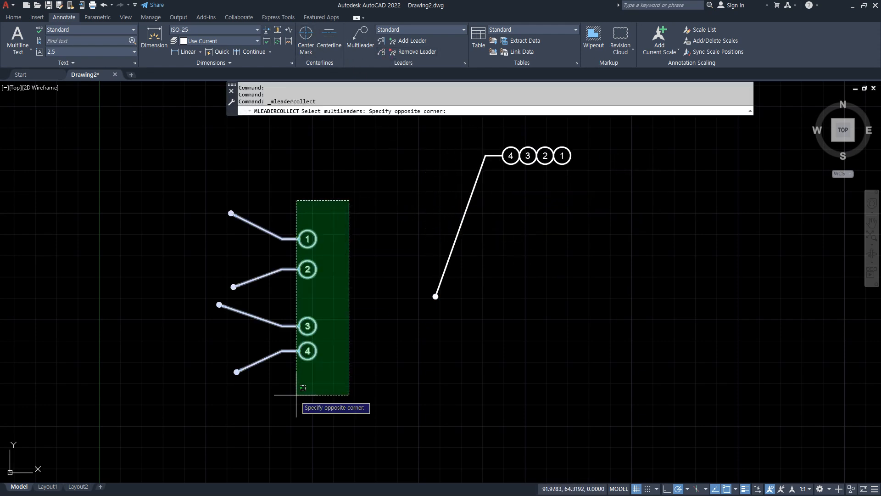
click(294, 395)
key(Return)
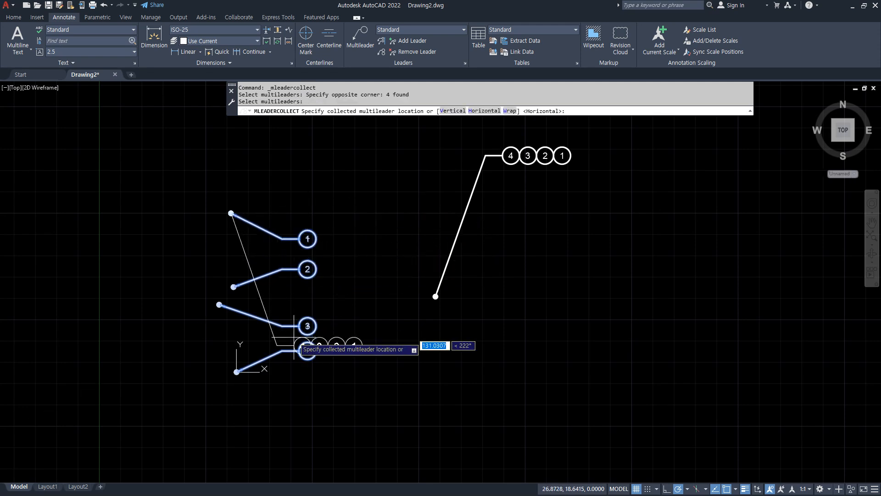
click(310, 389)
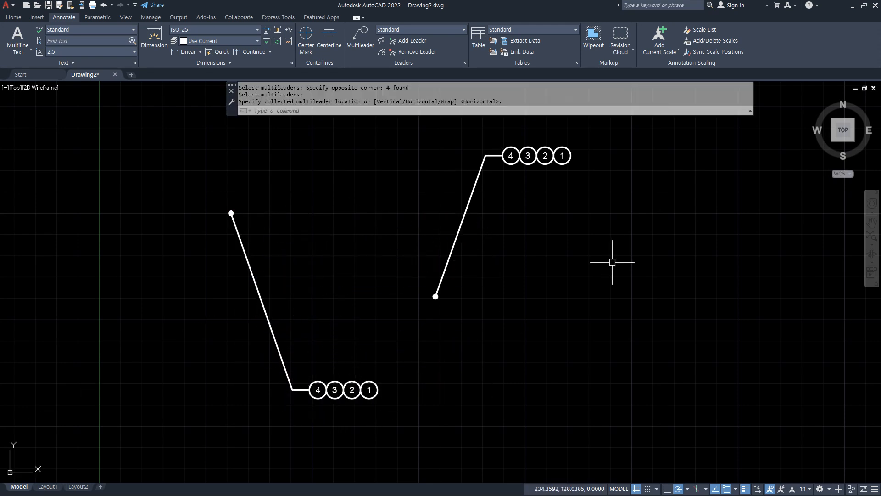
Step: Select both collected multileaders with a crossing window
click(627, 134)
click(227, 439)
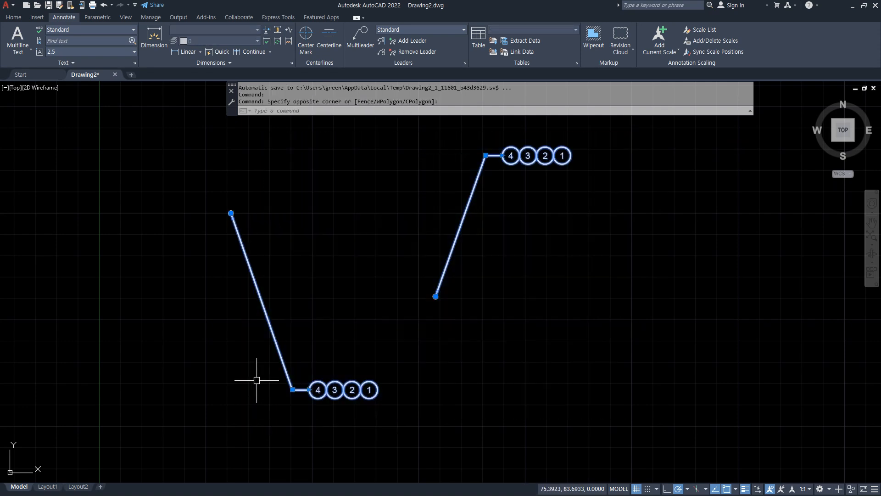
Step: Erase the selected balloon leaders and place a circle-tagged multileader numbered 1, sloping down from its arrowhead to a landing at about (100, 101)
key(Delete)
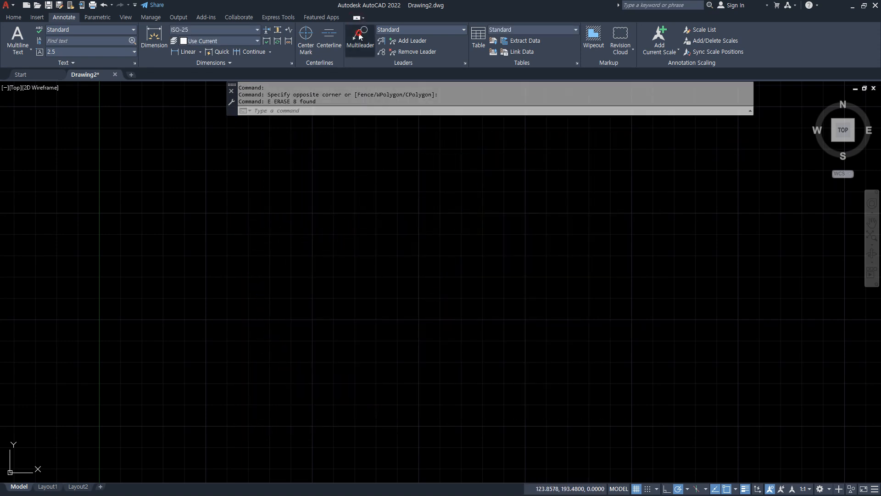
click(360, 36)
click(209, 210)
click(312, 317)
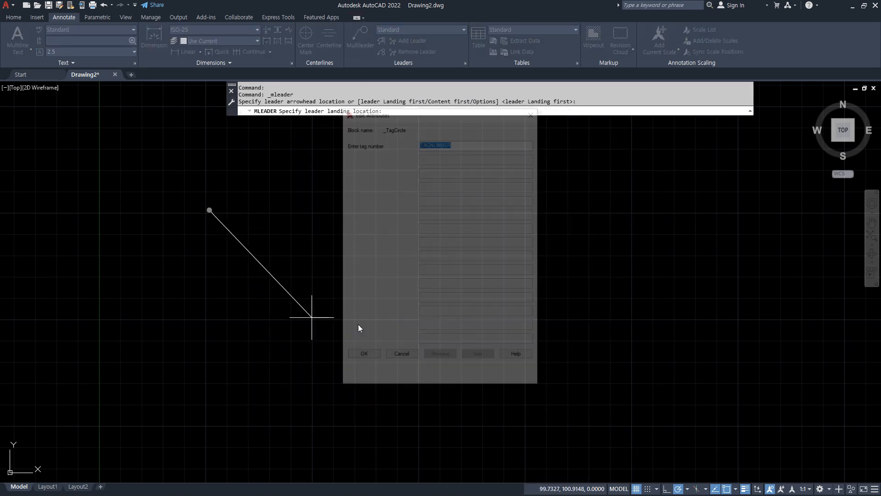
text(1)
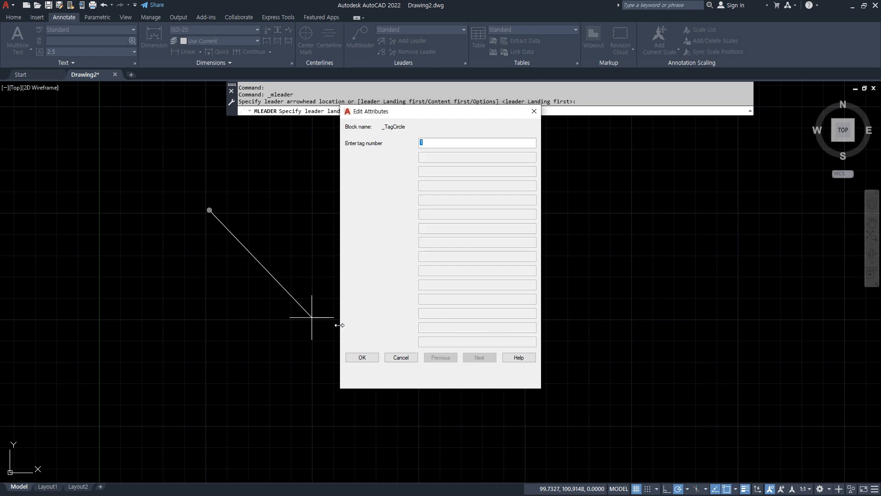
click(362, 358)
Step: Place a second circle-tagged multileader numbered 2, with its arrowhead at about (217, 154) and its landing at about (199, 118)
key(Return)
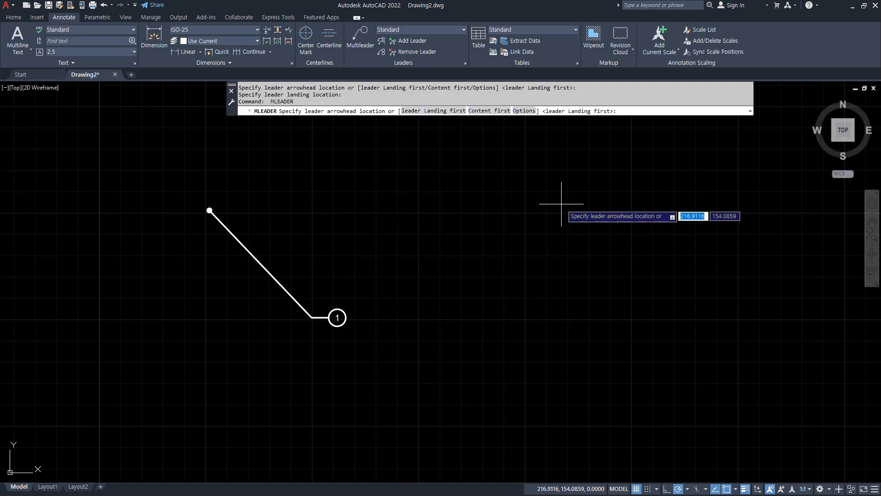
click(560, 203)
click(523, 281)
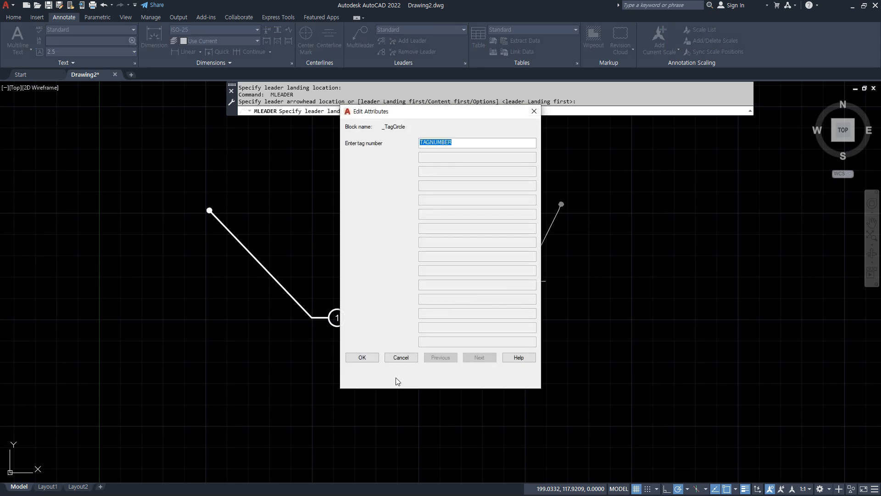
click(372, 357)
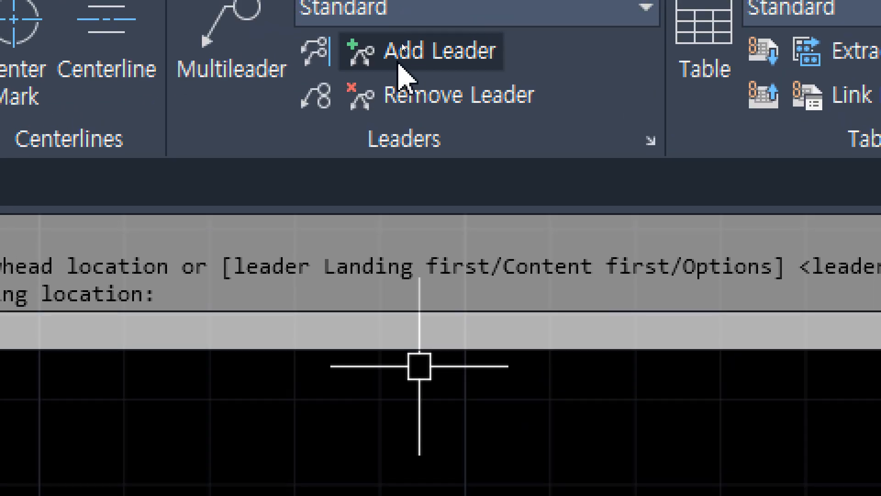
Step: Add six leaders to multileader 1, two pointing up and four fanning out below the balloon on both sides
click(401, 45)
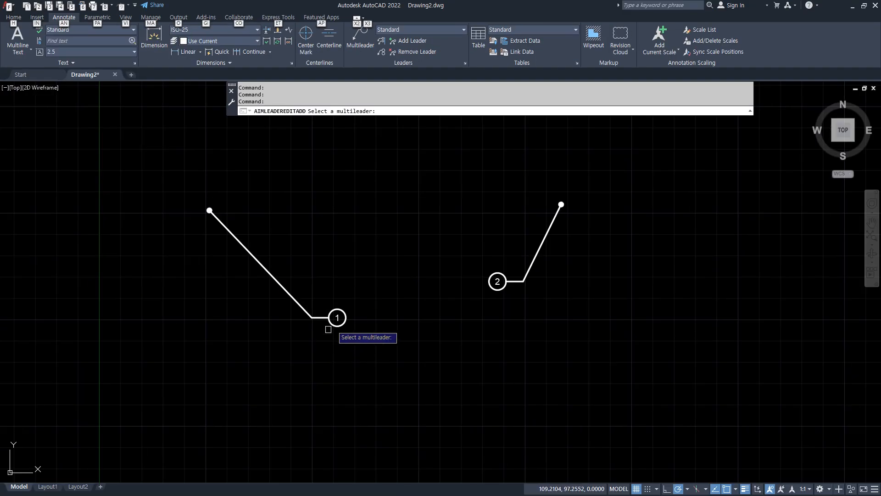
click(332, 321)
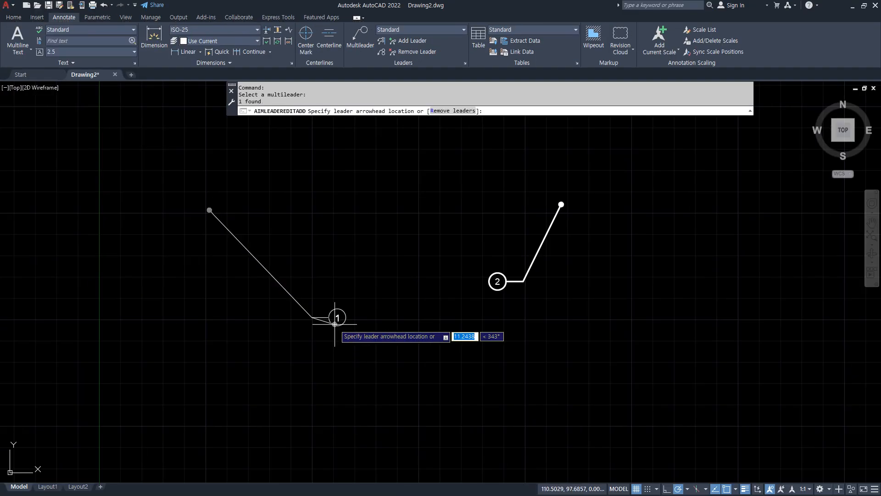
click(363, 191)
click(274, 199)
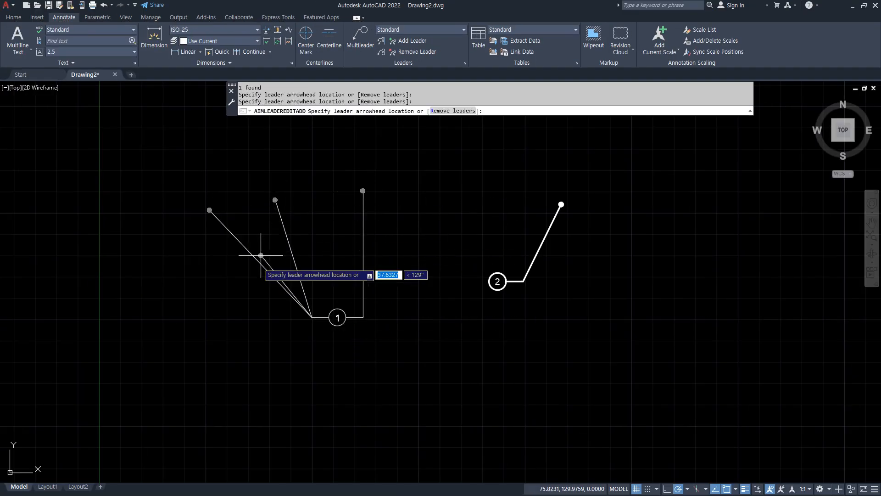
click(222, 360)
click(304, 412)
click(417, 411)
click(505, 386)
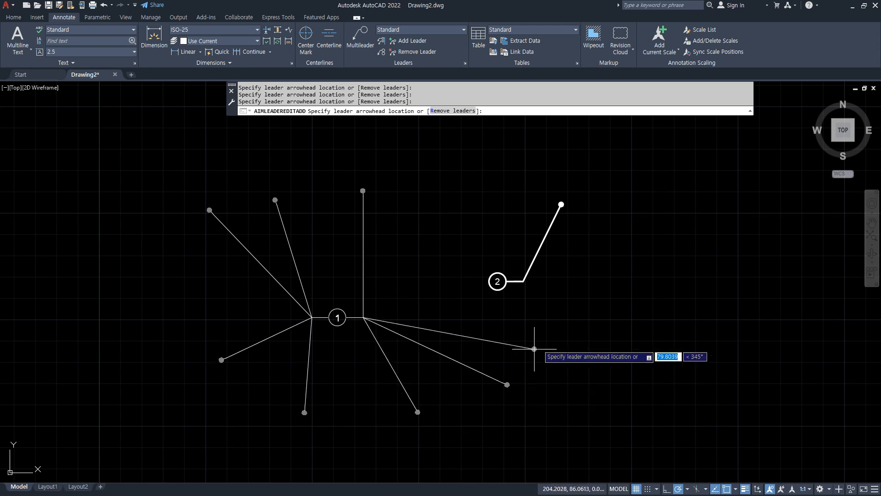
key(Return)
Step: Add five leaders to multileader 2, two pointing up and three pointing down from both sides of the balloon
key(Return)
click(497, 282)
click(510, 176)
click(432, 189)
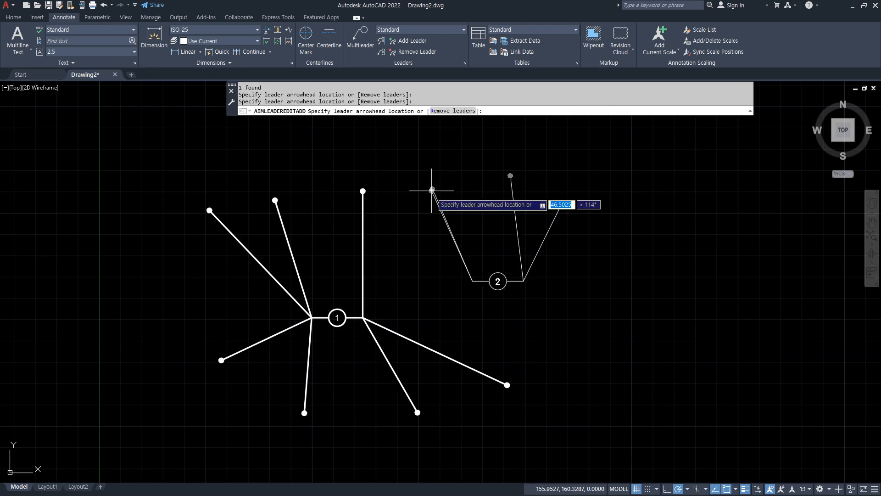
click(414, 303)
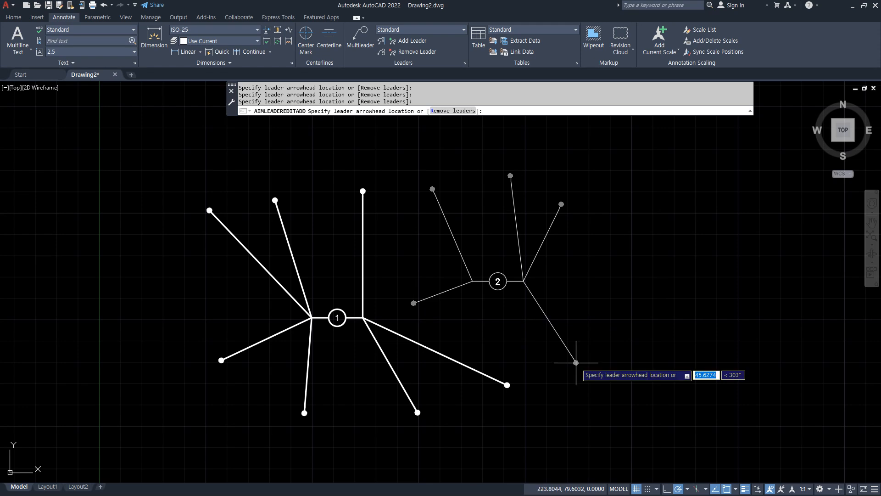
click(471, 303)
key(Return)
middle_drag(516, 355, 516, 353)
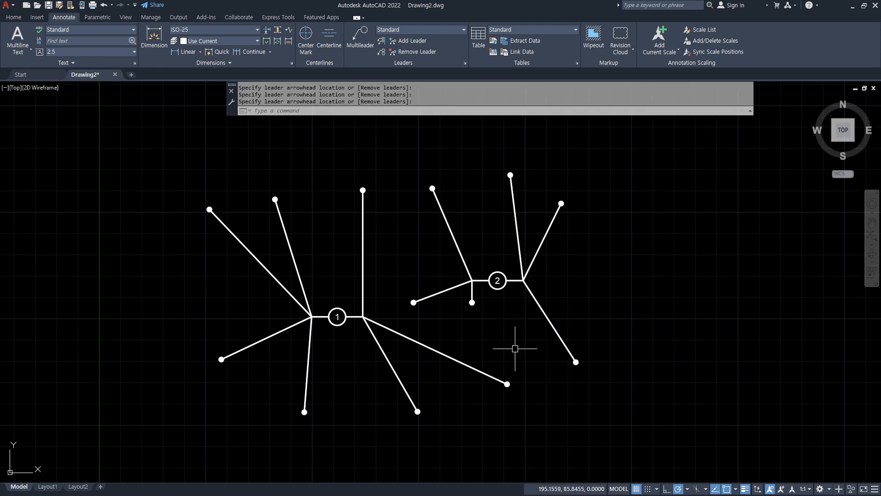
Step: Remove five leaders from multileader 1, keeping only the outermost lower leader on each side of the balloon
click(415, 55)
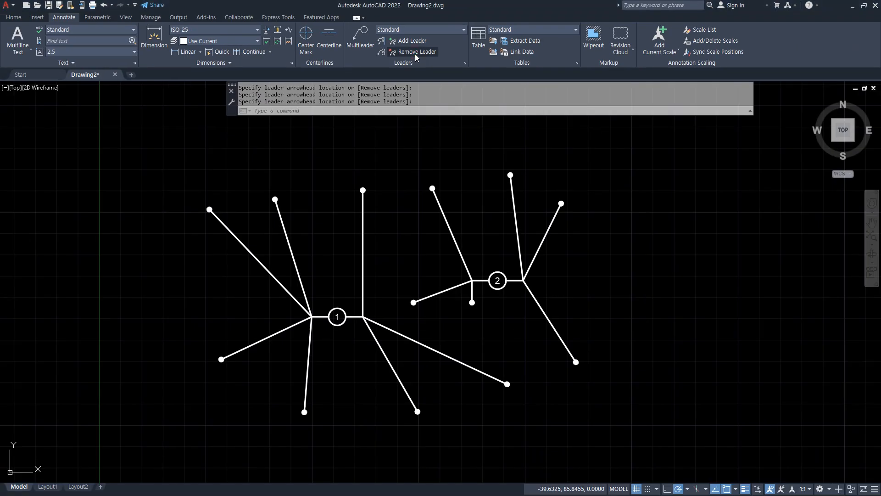
click(386, 61)
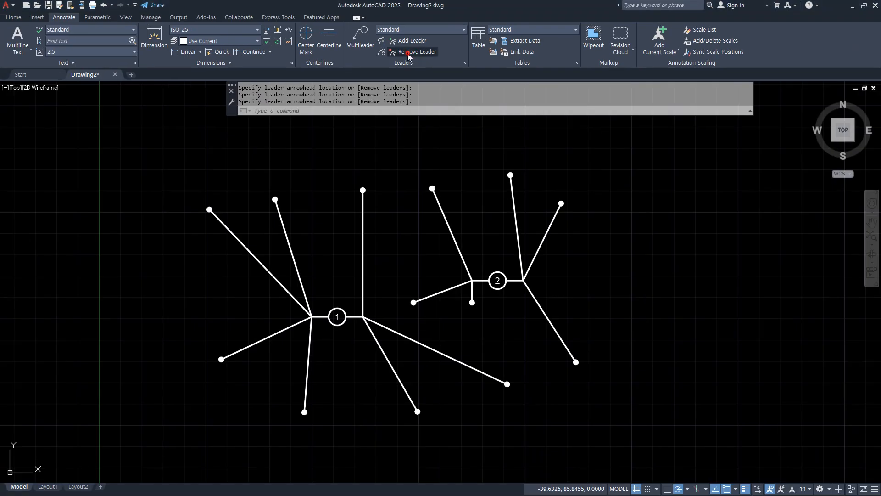
click(339, 322)
click(307, 244)
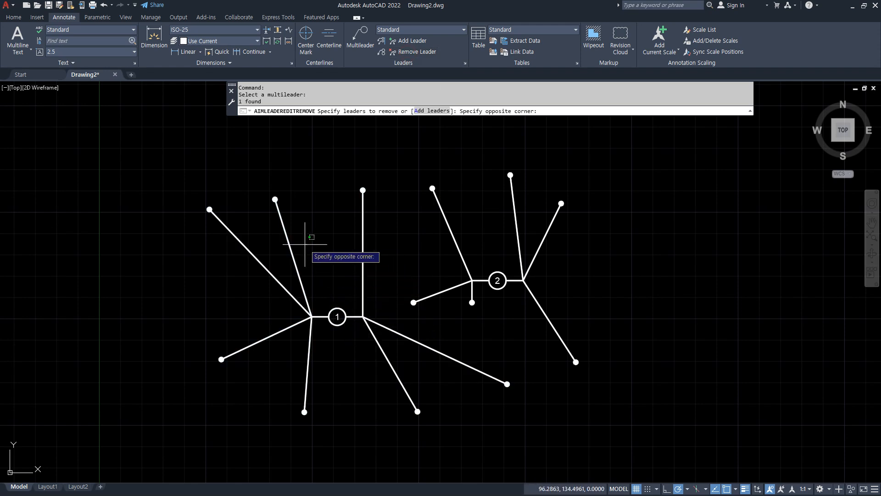
click(244, 316)
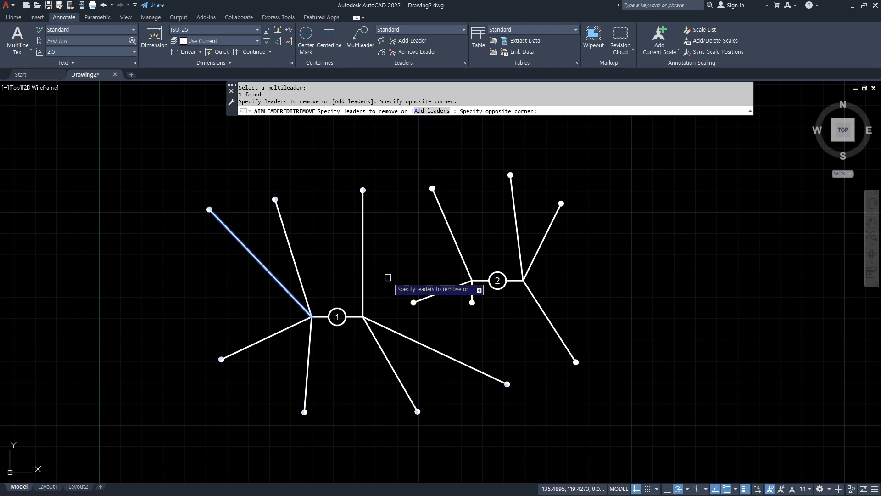
click(363, 258)
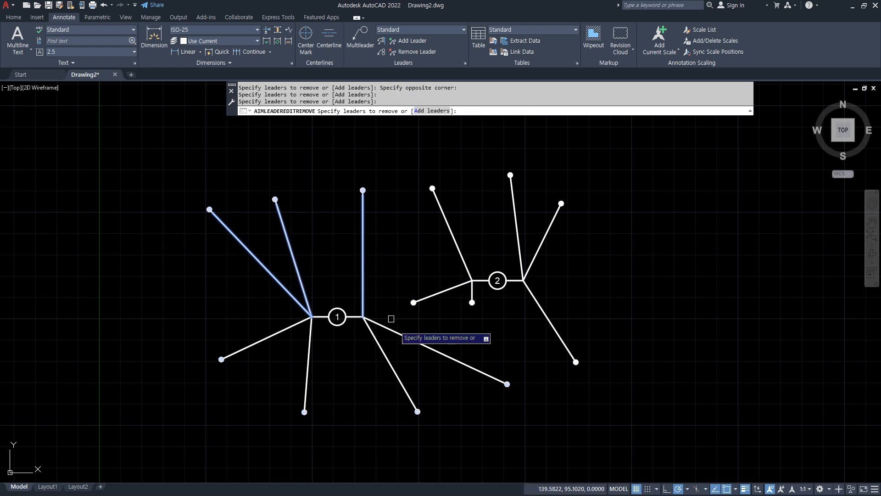
click(418, 328)
click(375, 375)
click(311, 357)
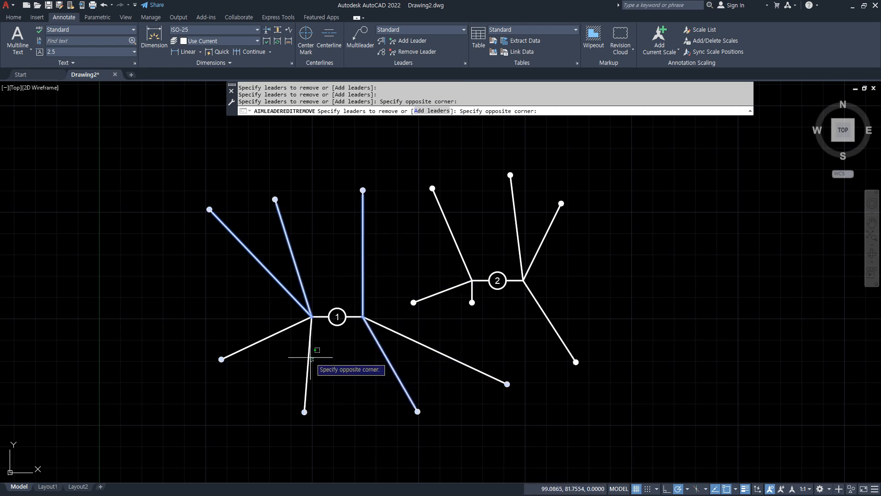
click(303, 356)
key(Return)
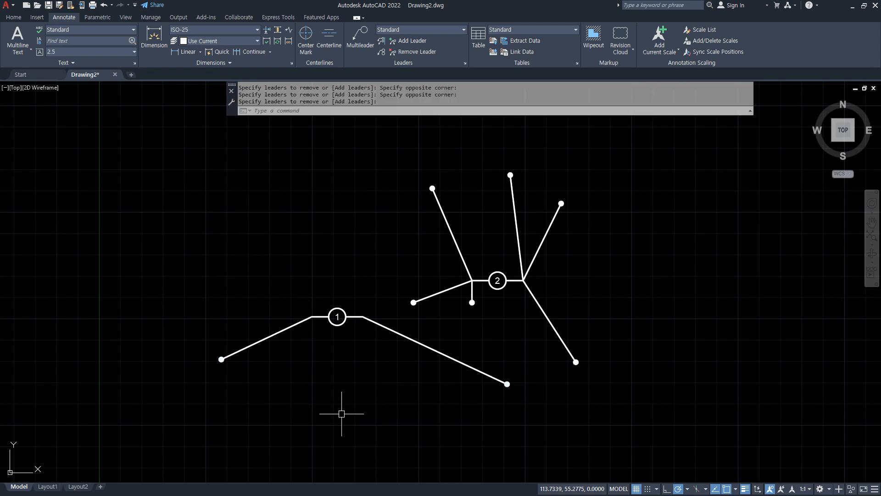
Step: Remove the long lower-right leader from multileader 1
click(411, 51)
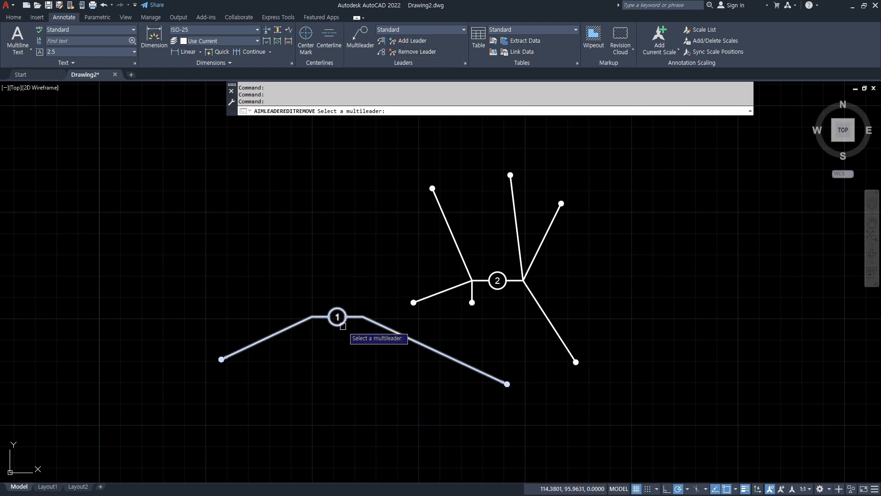
click(342, 325)
click(400, 334)
key(Return)
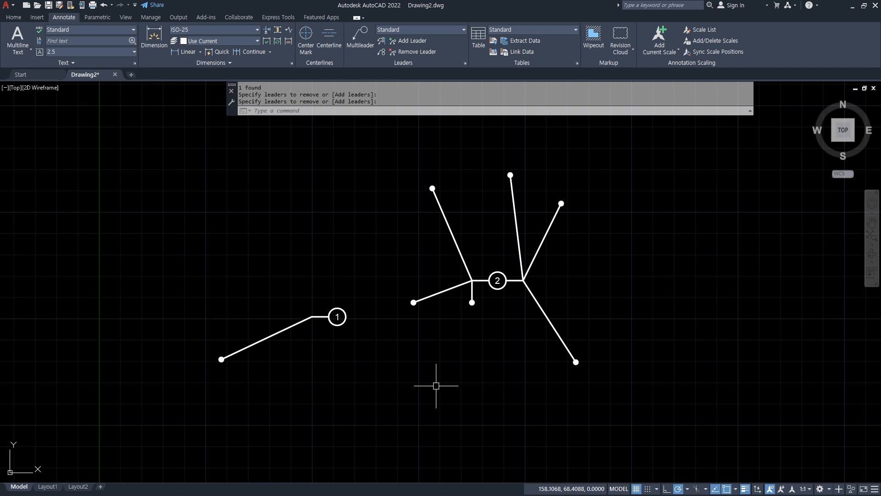
Step: Remove five leaders from multileader 2, keeping only the nearly vertical one that points up from the balloon's right side
key(Return)
click(399, 51)
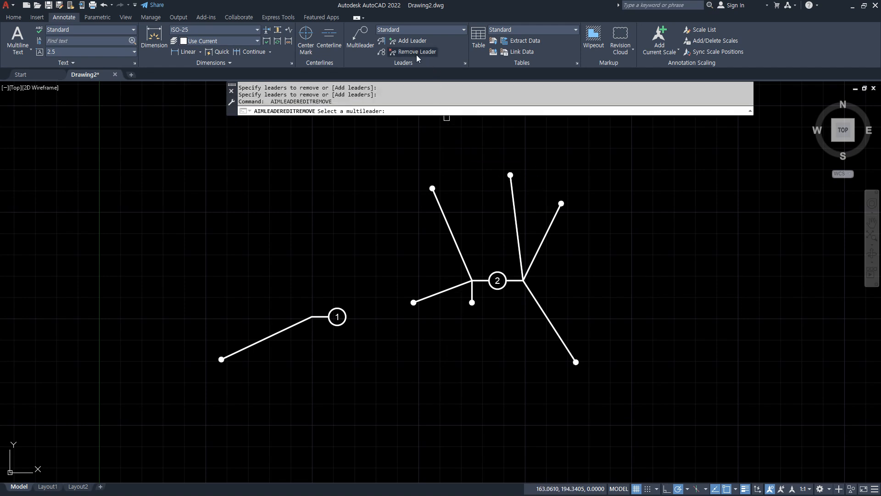
click(493, 289)
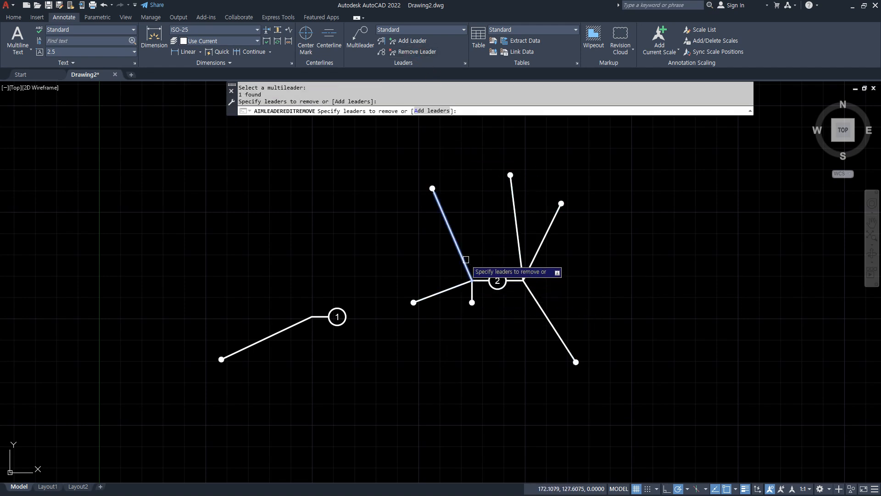
click(457, 289)
click(470, 292)
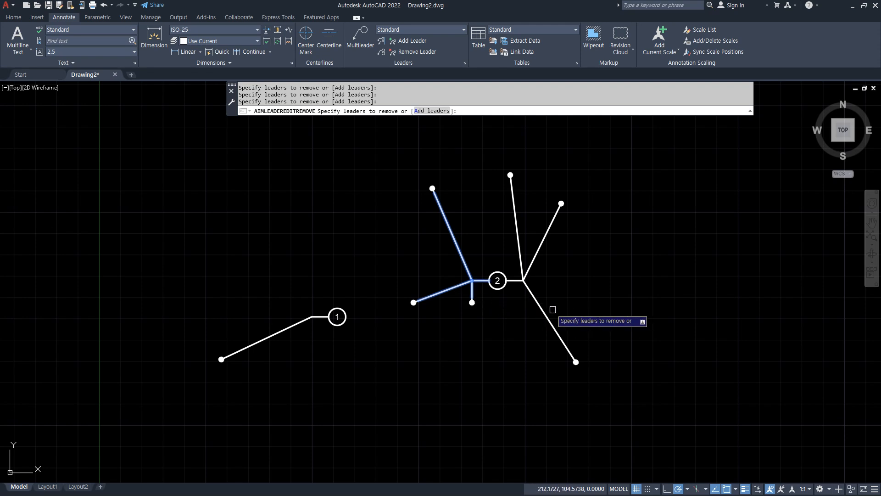
click(553, 309)
click(538, 250)
key(Return)
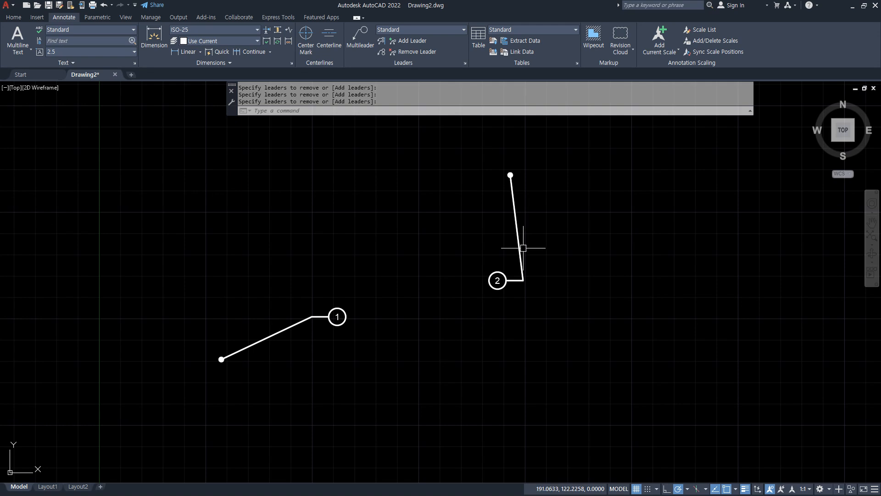
Step: Erase both remaining multileaders from the drawing
key(ctrl+a)
key(Delete)
key(Escape)
key(Escape)
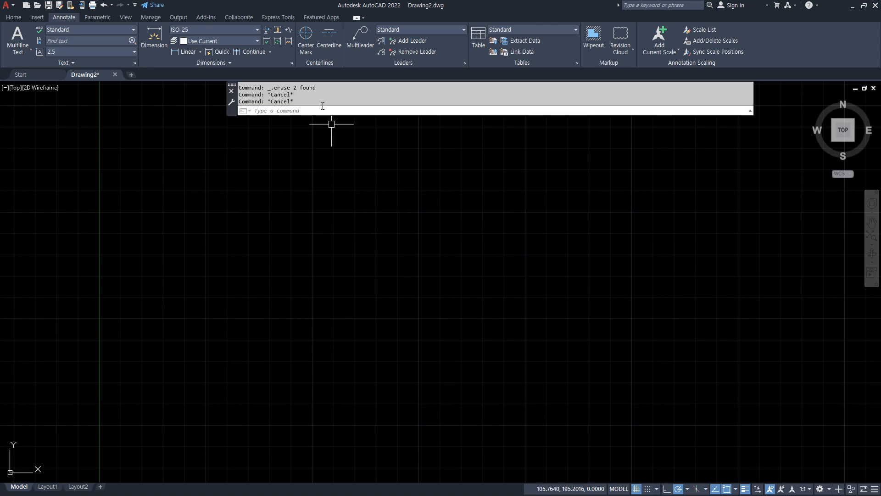
Step: Modify the Standard multileader style to use Detail Callout as its source block
click(465, 63)
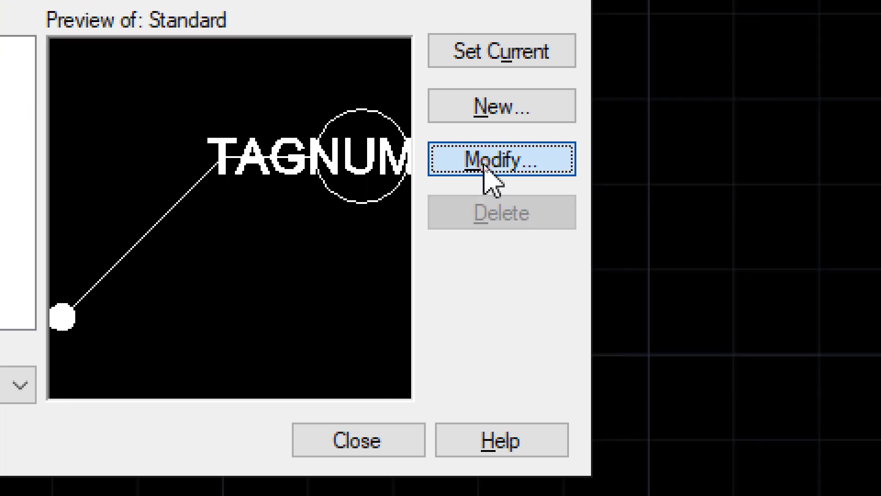
click(487, 166)
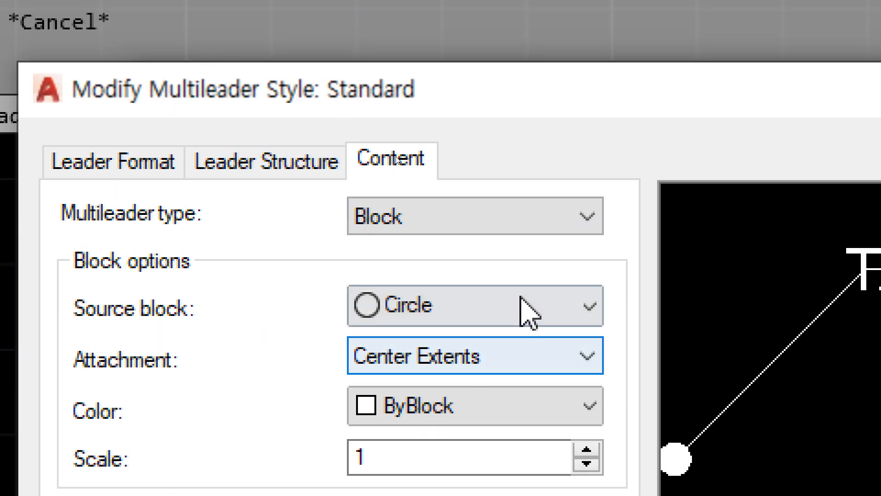
click(184, 129)
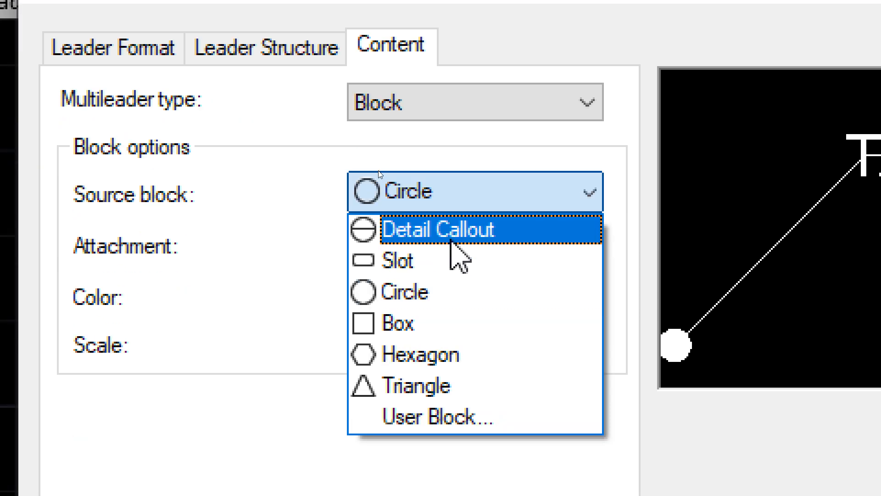
click(431, 241)
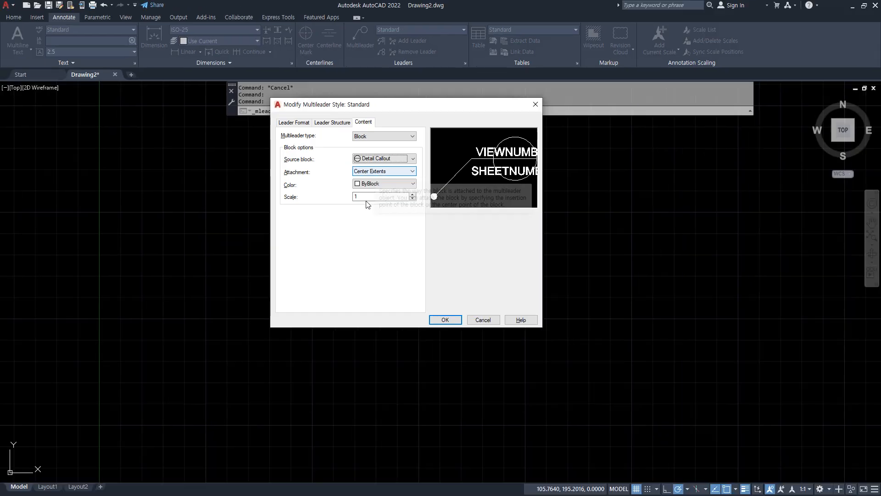
click(444, 320)
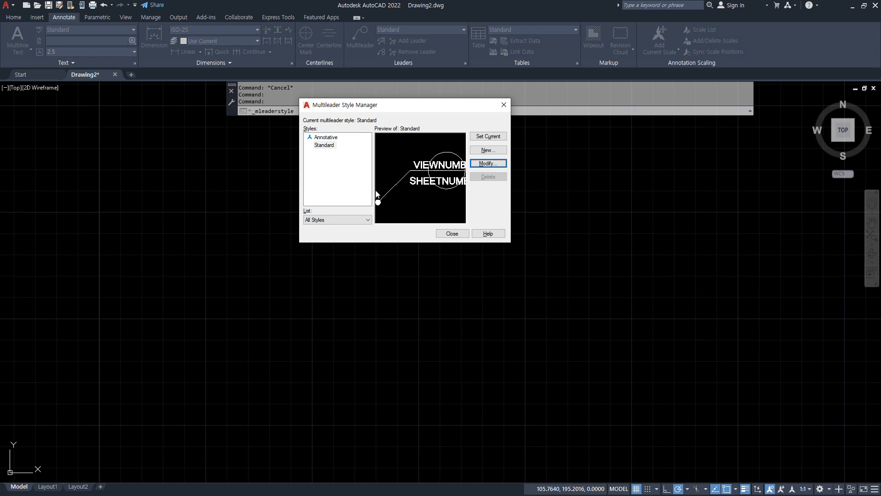
click(452, 234)
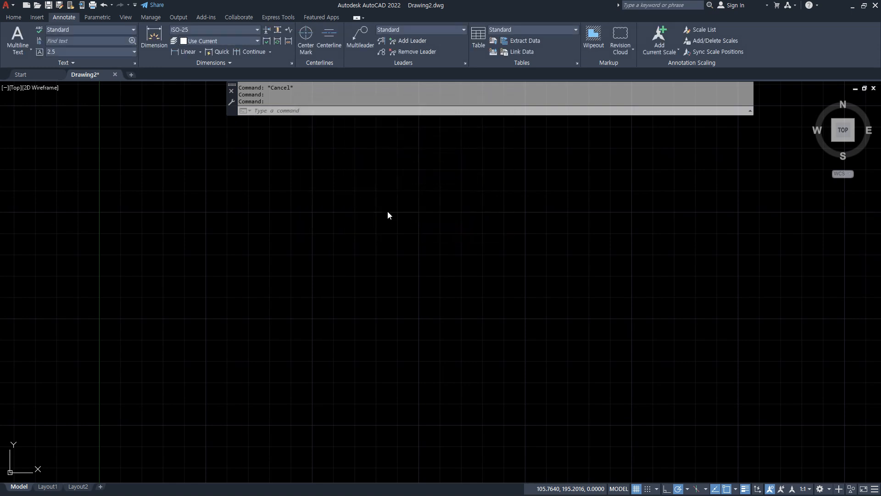
Step: Place a vertical Detail Callout multileader with view number 1 and sheet number WD
click(353, 39)
click(280, 336)
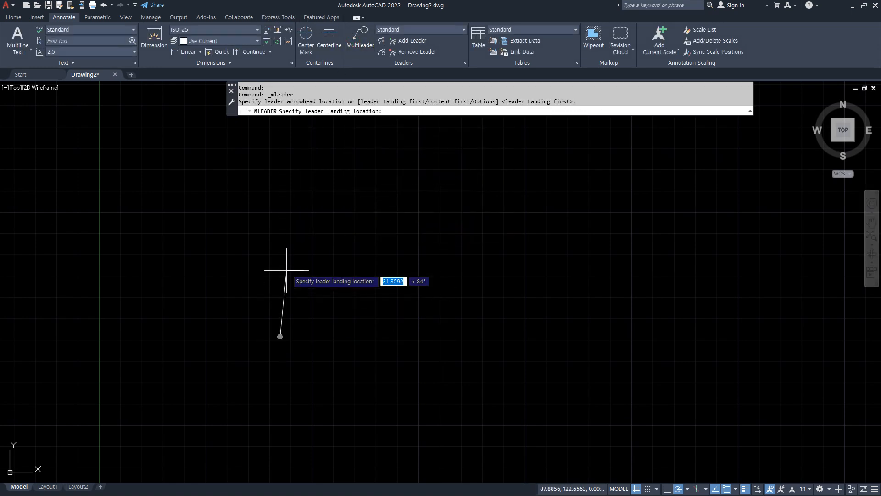
click(281, 243)
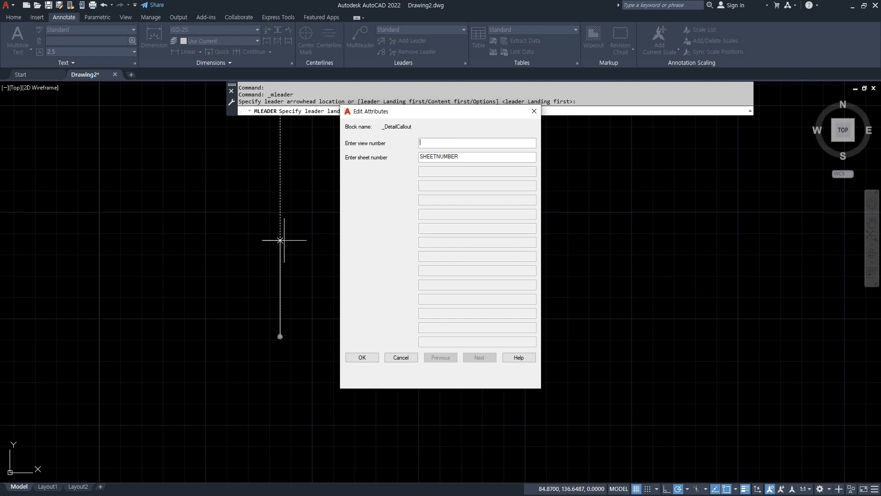
key(Tab)
click(362, 358)
scroll(257, 276, up, 3)
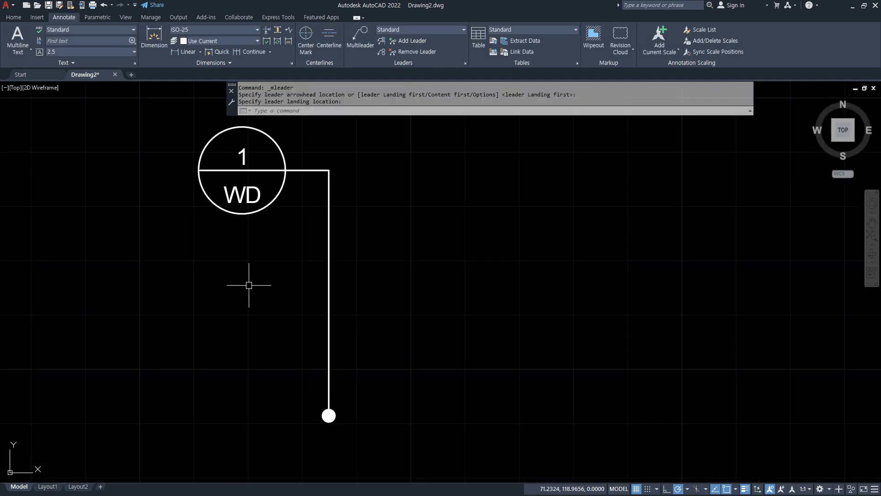
key(ctrl+2)
drag(260, 217, 236, 217)
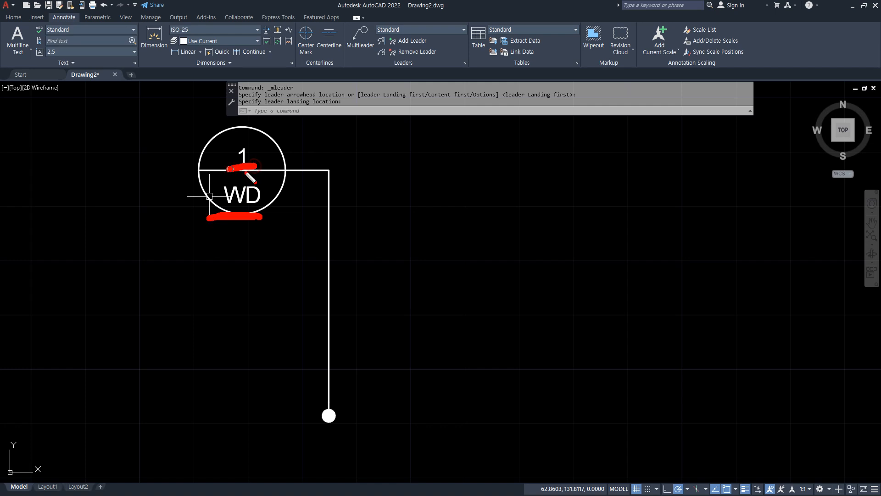
key(Escape)
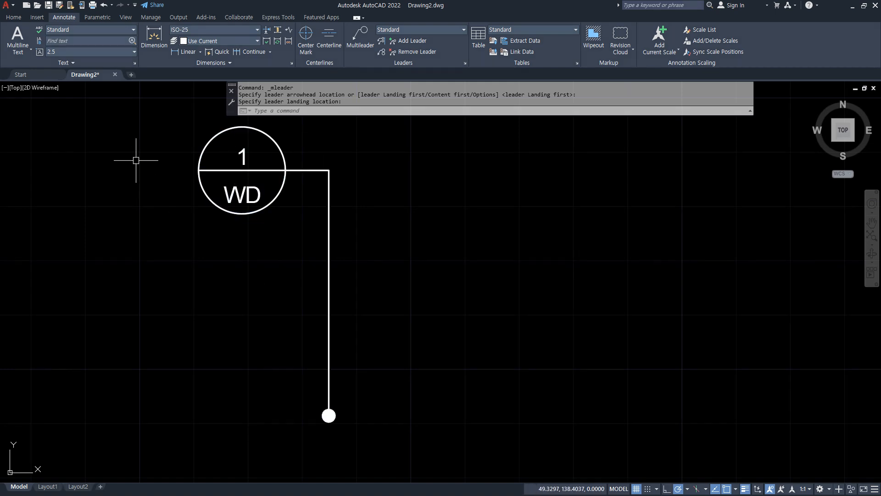
Step: Modify the Standard multileader style to use Triangle as its source block
click(464, 63)
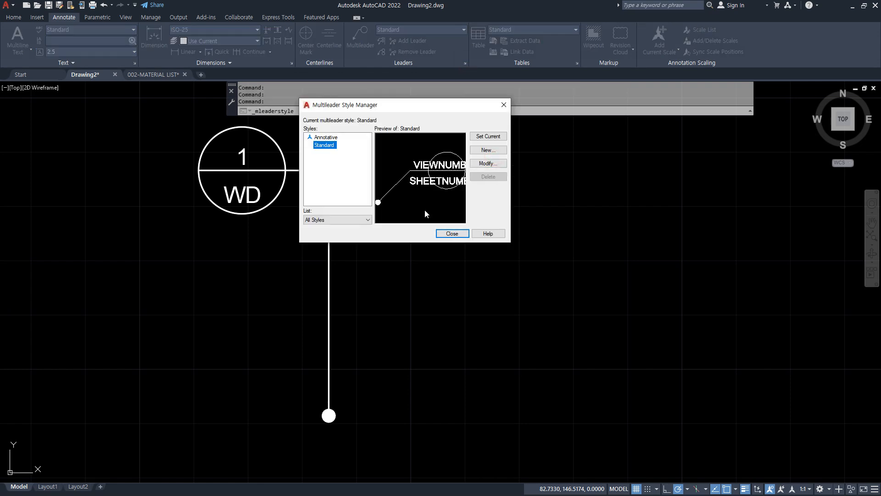
click(488, 163)
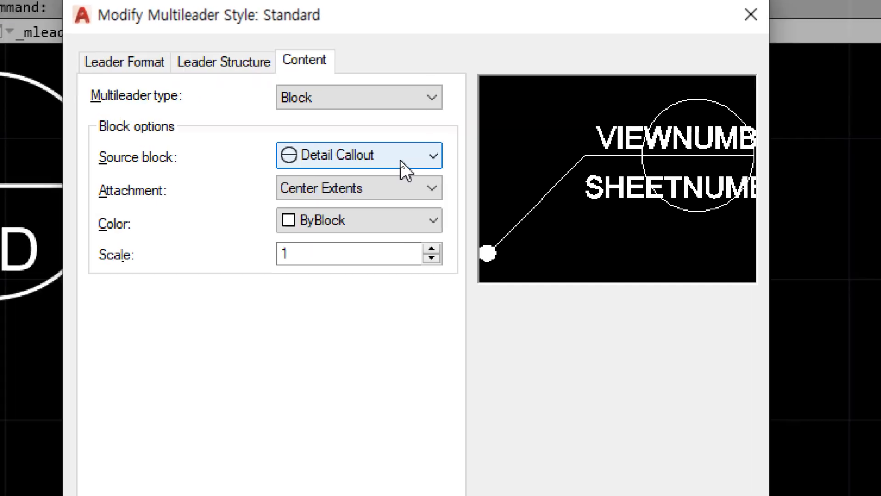
click(401, 159)
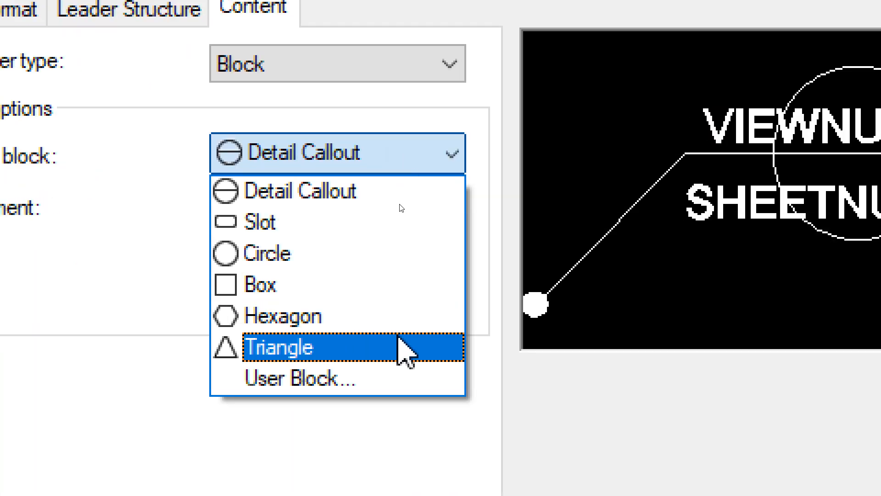
click(406, 351)
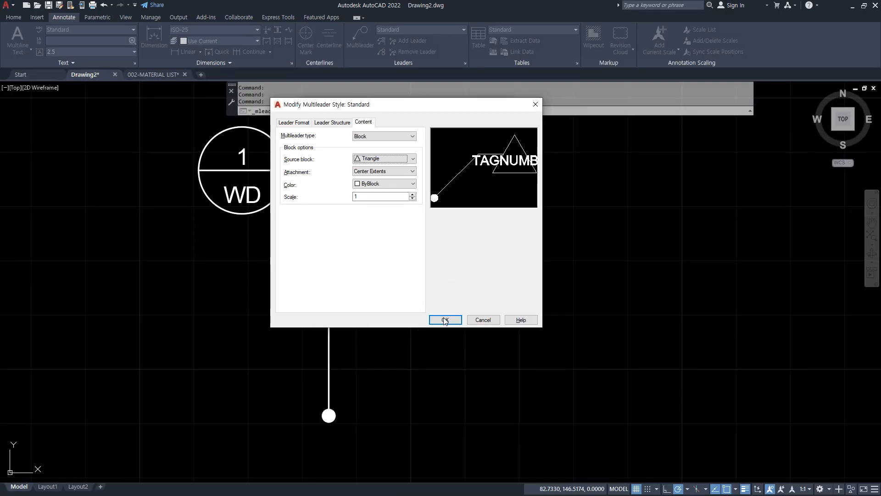
click(445, 320)
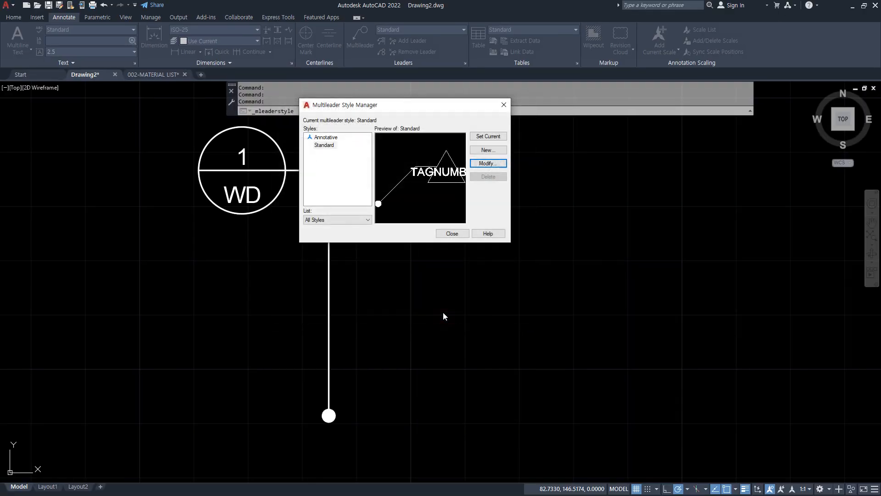
click(452, 234)
Step: Place a triangle multileader with tag number 1 to the right of the detail callout, its leader sloping up to the tag
mouse_move(470, 248)
middle_down()
mouse_move(352, 270)
mouse_move(292, 189)
middle_up()
click(360, 37)
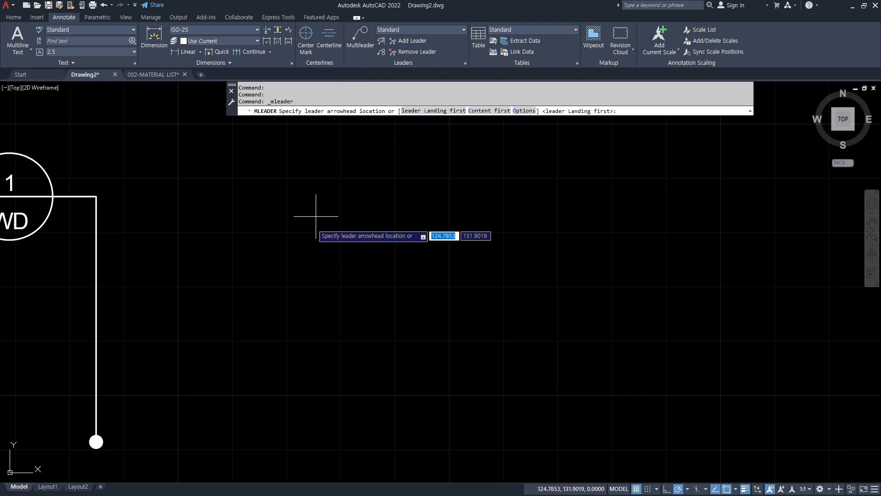
click(303, 238)
click(360, 163)
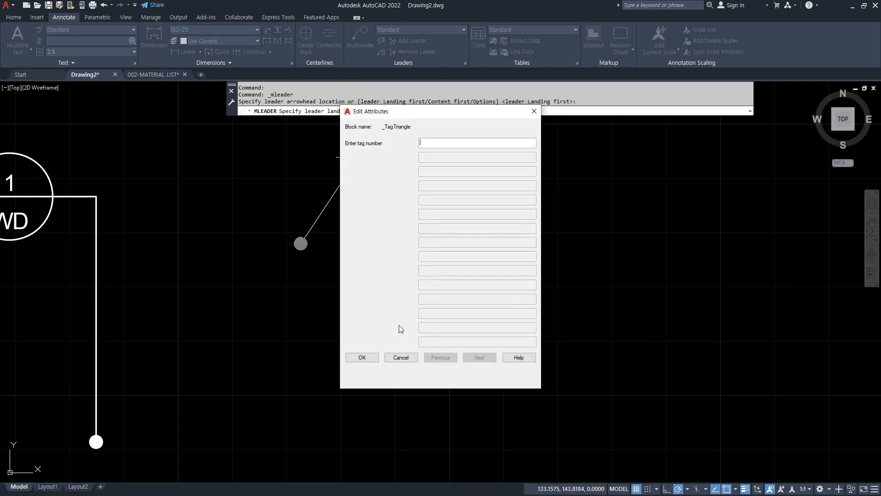
text(1)
click(371, 359)
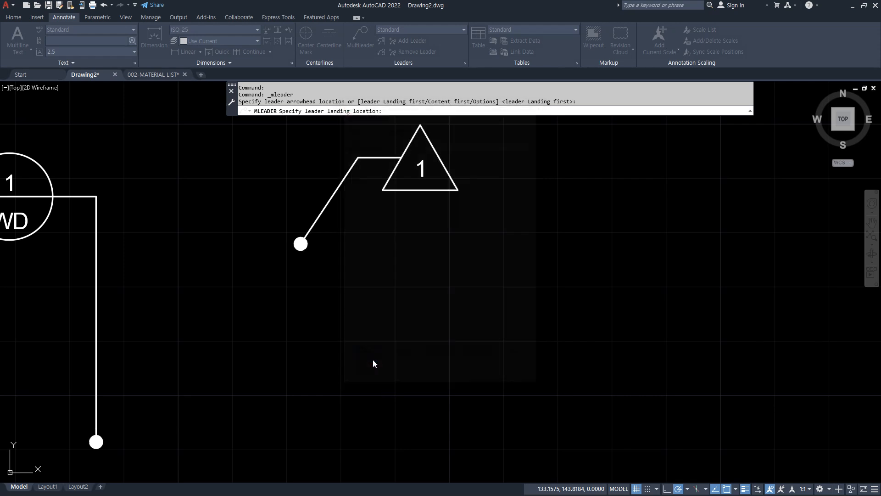
middle_drag(362, 206, 374, 250)
drag(406, 198, 351, 229)
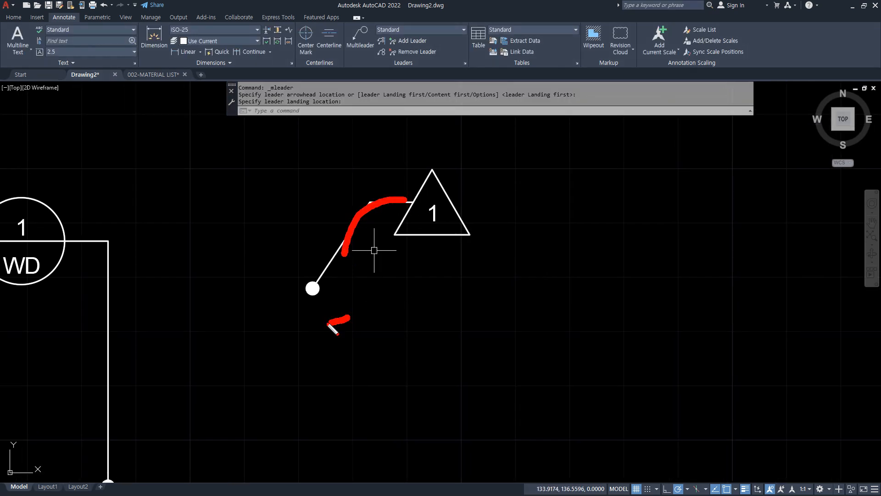
drag(329, 324, 333, 291)
mouse_move(443, 168)
mouse_down()
mouse_move(393, 245)
mouse_move(435, 184)
mouse_move(294, 193)
mouse_move(347, 310)
mouse_move(421, 200)
mouse_up()
key(e)
key(Escape)
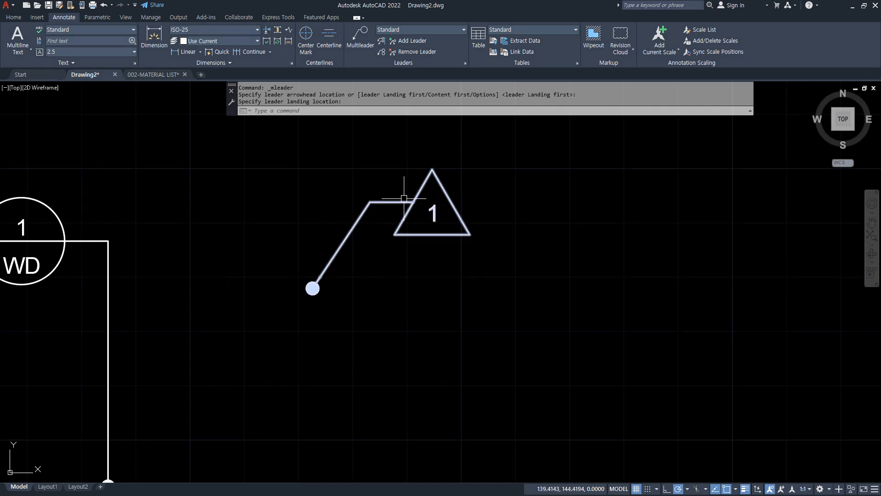
Step: Set the triangle multileader's leader type to None in its properties, leaving only the tag
key(ctrl+1)
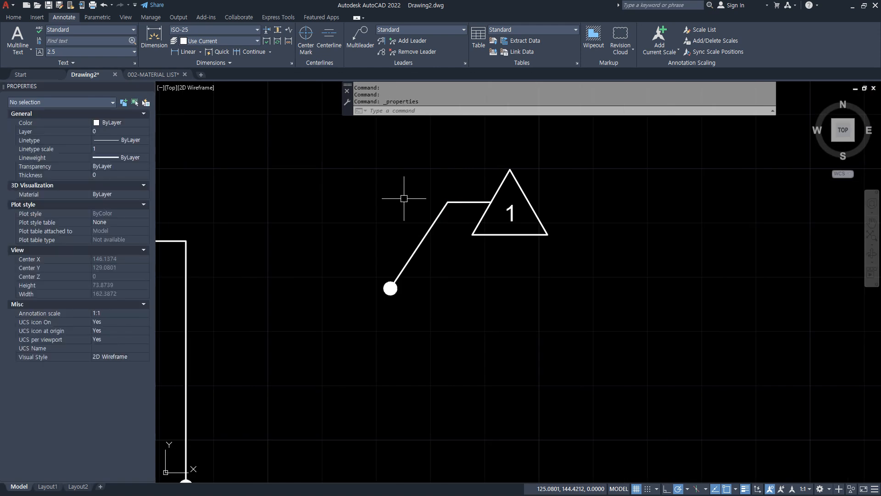
click(424, 232)
middle_drag(423, 233, 203, 259)
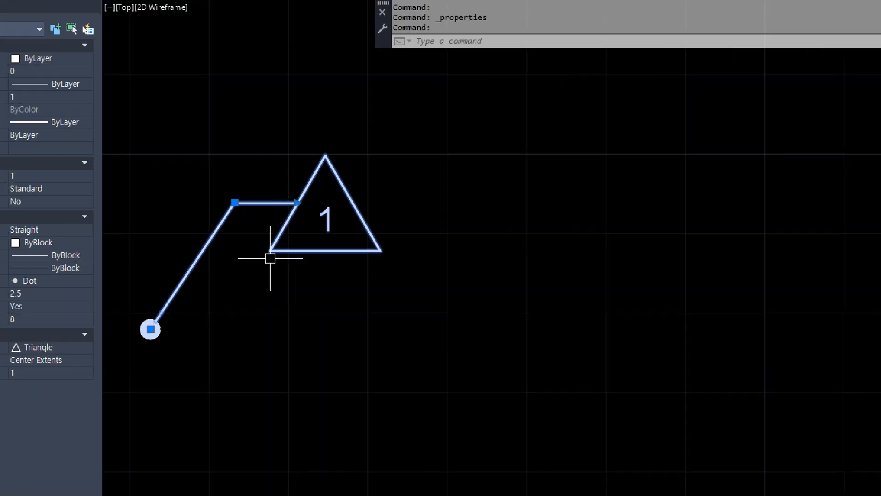
scroll(303, 257, down, 2)
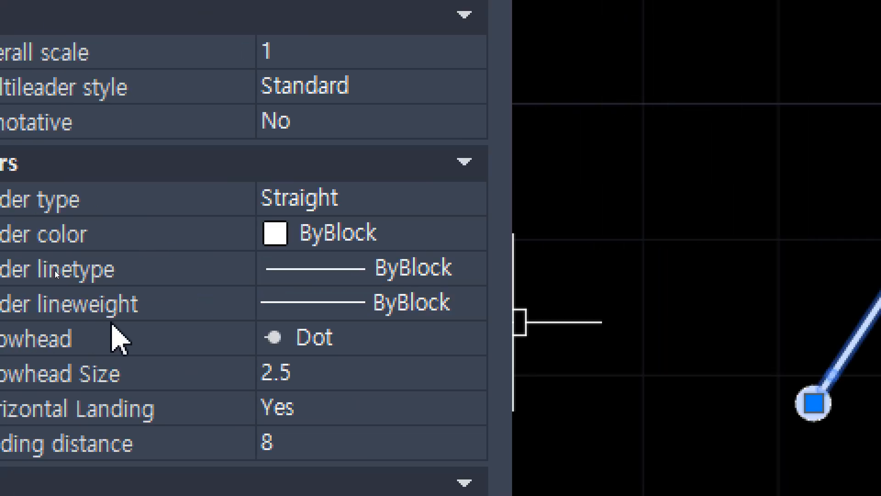
click(515, 193)
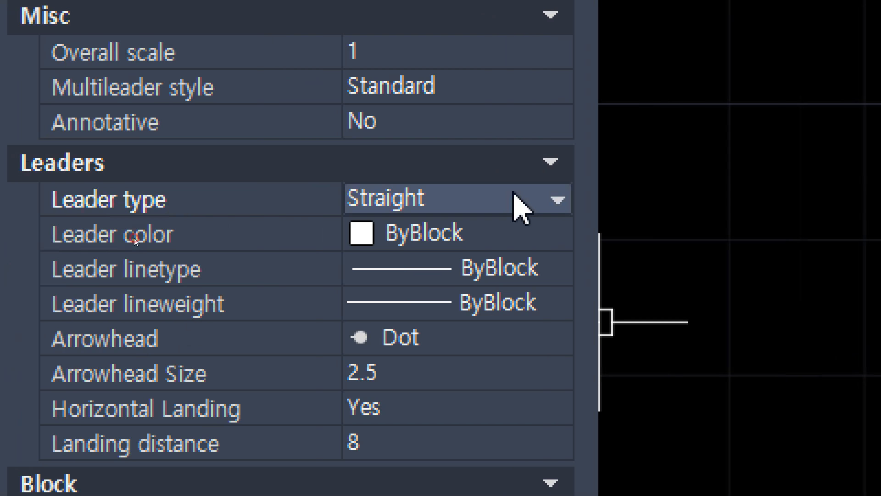
click(551, 198)
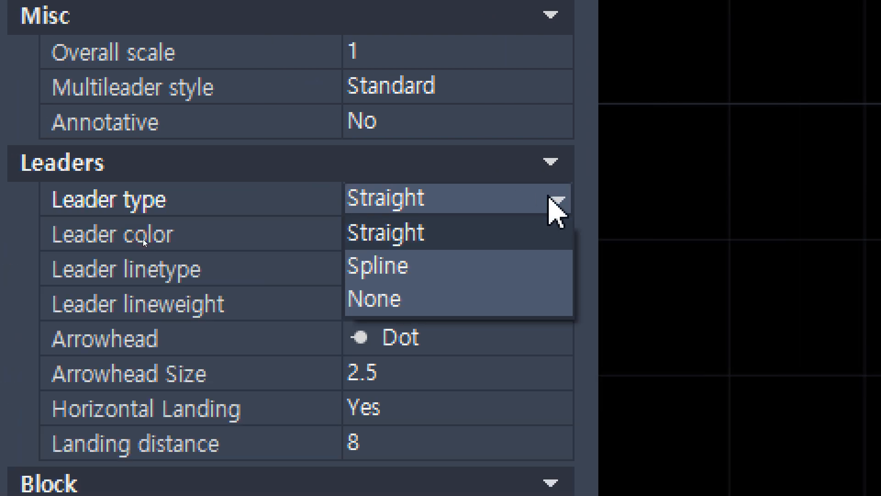
click(486, 297)
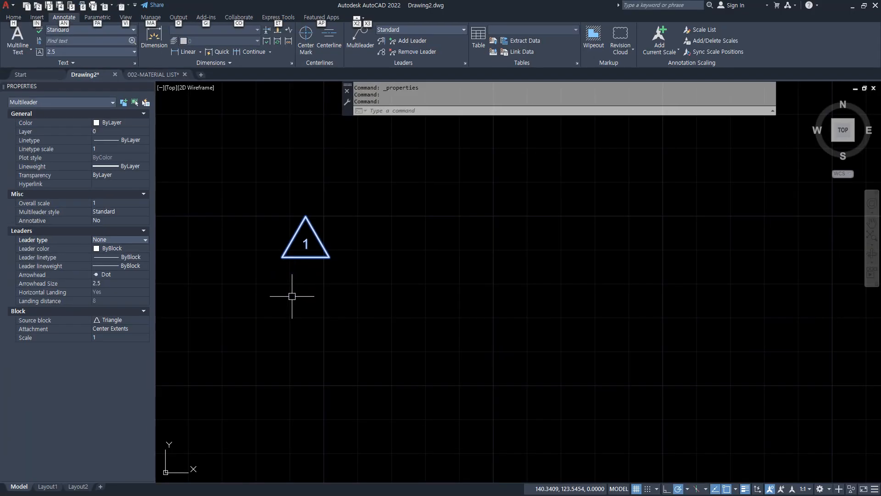
key(Escape)
key(Escape)
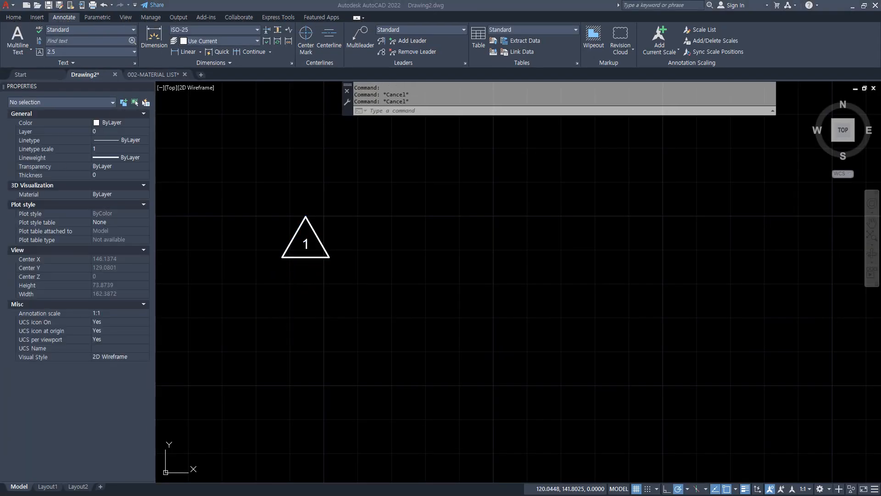
middle_drag(321, 262, 436, 262)
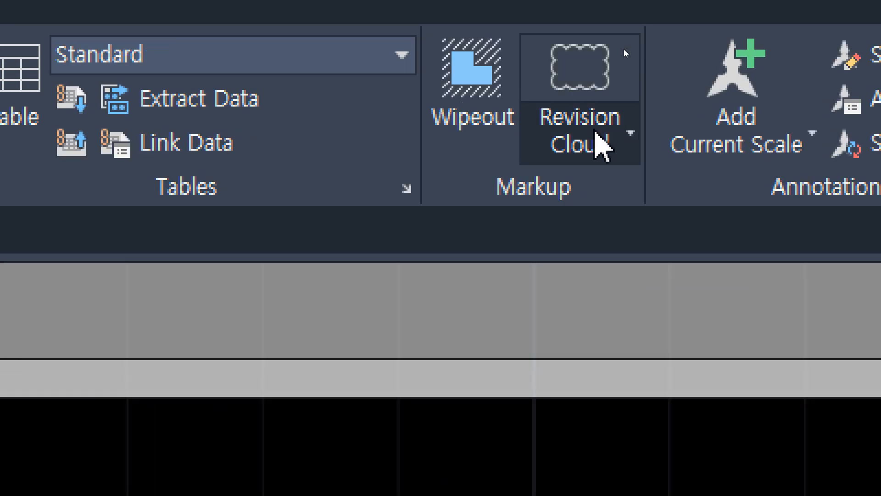
click(625, 48)
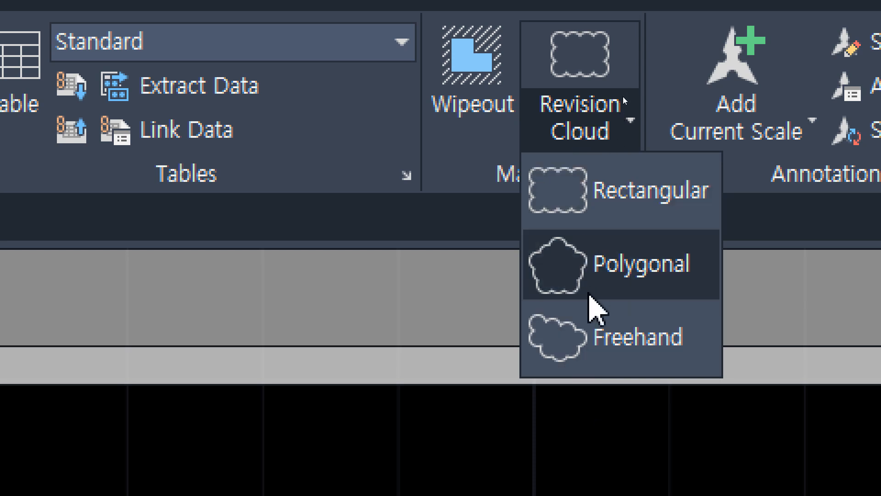
click(115, 260)
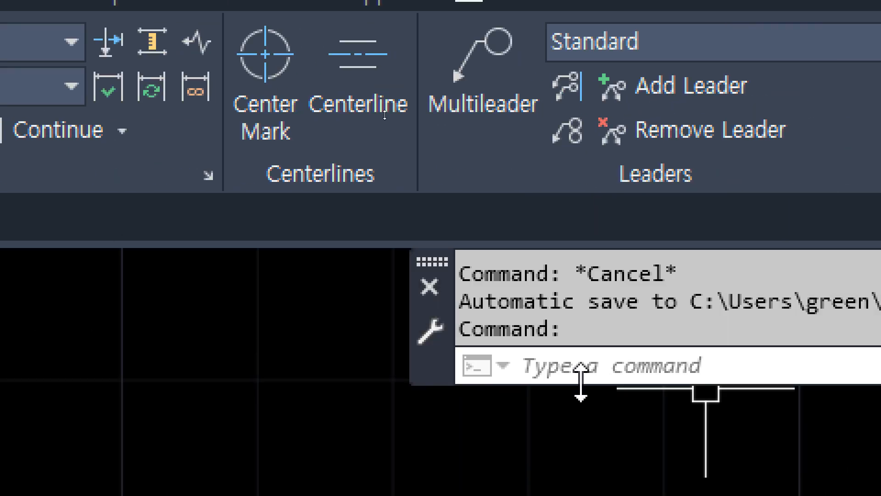
Step: Draw a freehand revision cloud with an approximate arc length of 15 between the detail callout and the triangle tag
click(562, 367)
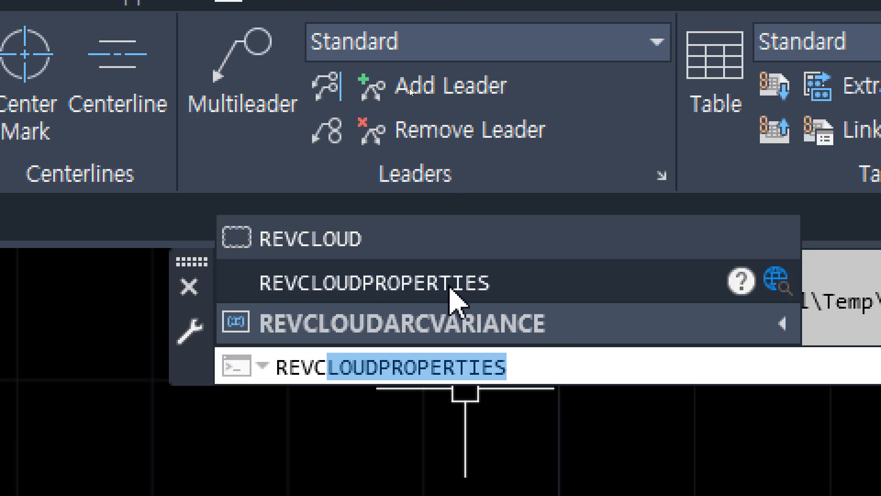
click(389, 251)
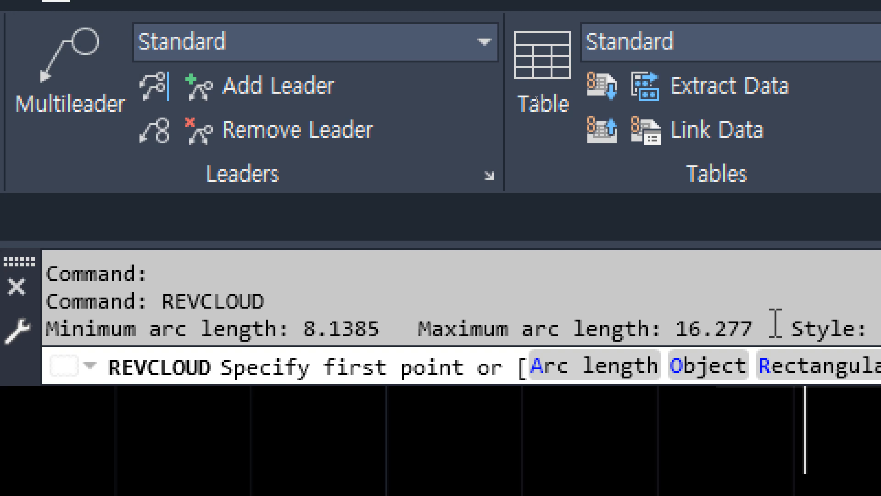
click(622, 373)
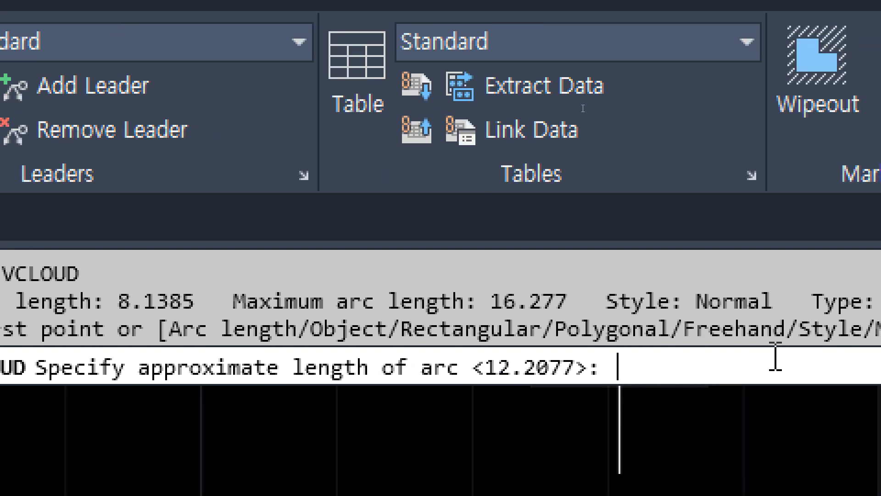
key(Return)
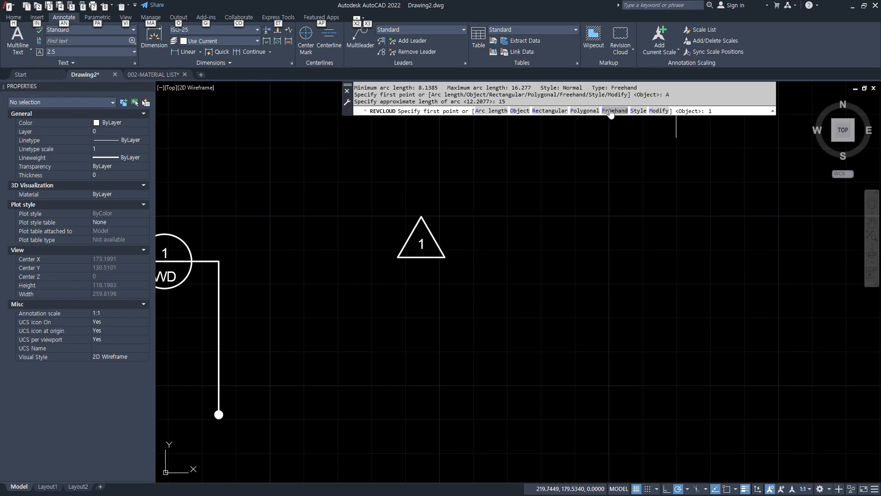
click(479, 370)
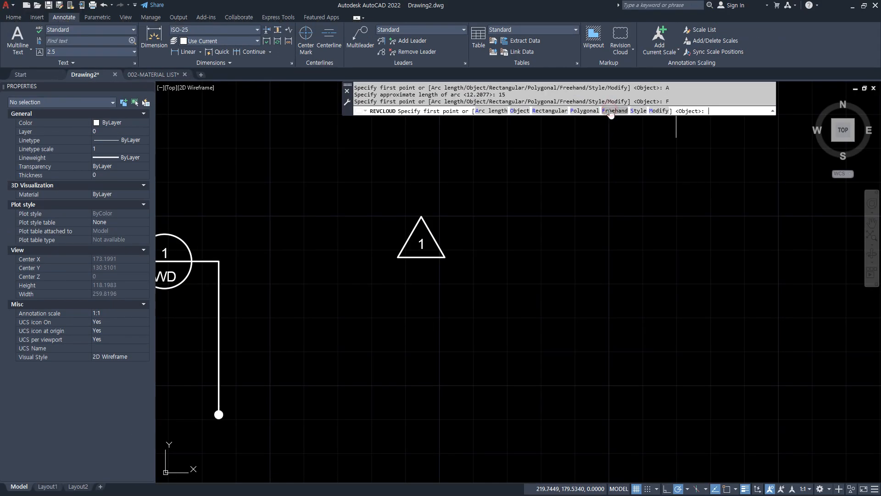
click(391, 268)
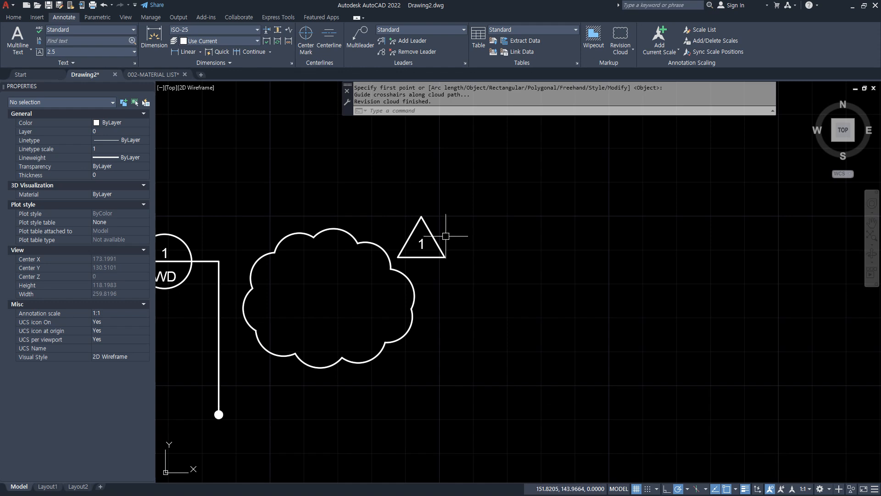
Step: Draw a closed polygonal revision cloud with five corner points in the empty area to the right of the triangle tag
text(v)
key(Return)
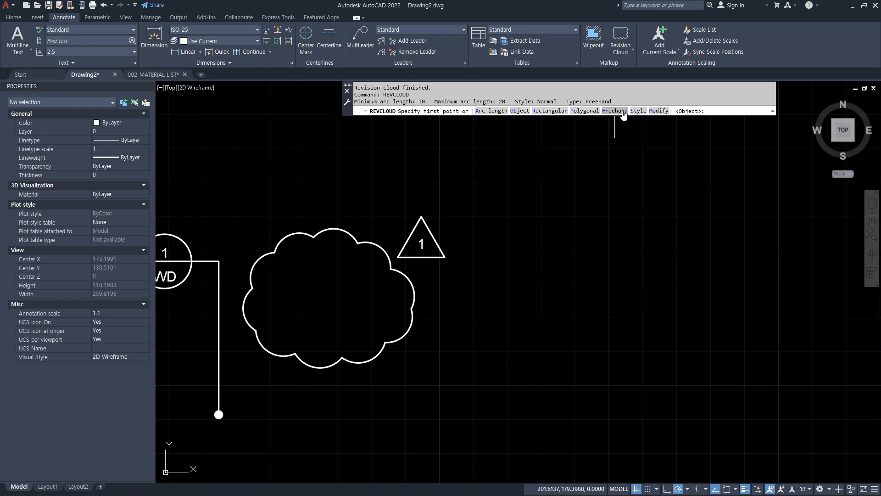
click(584, 111)
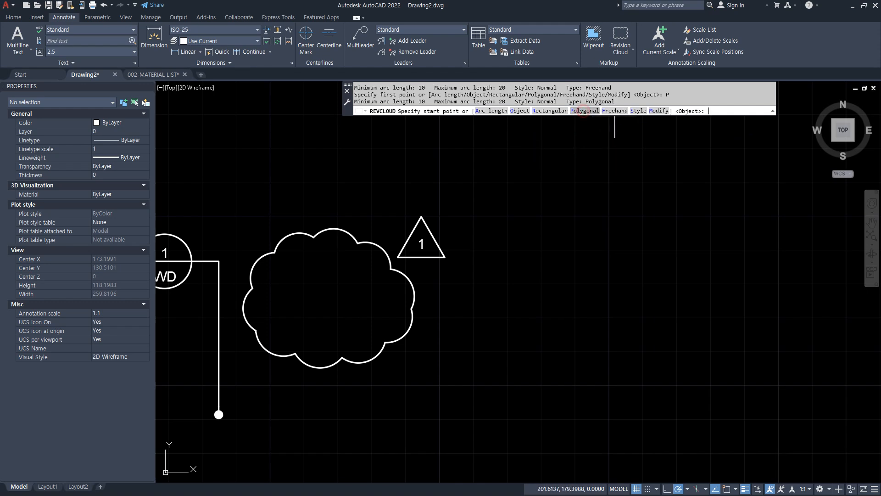
click(712, 288)
click(535, 219)
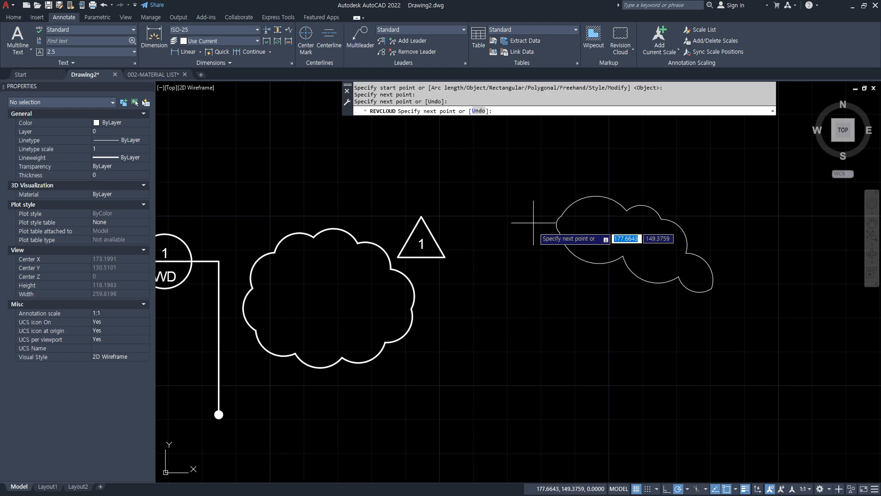
click(523, 319)
click(581, 392)
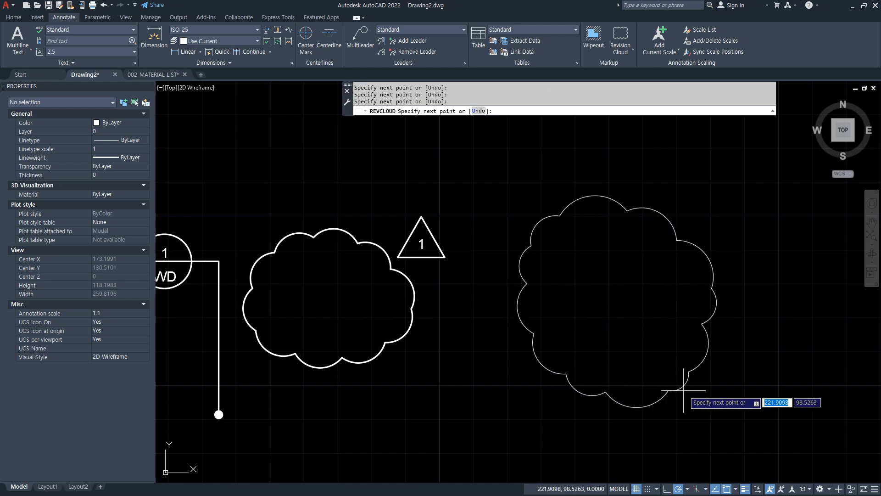
click(694, 380)
key(Return)
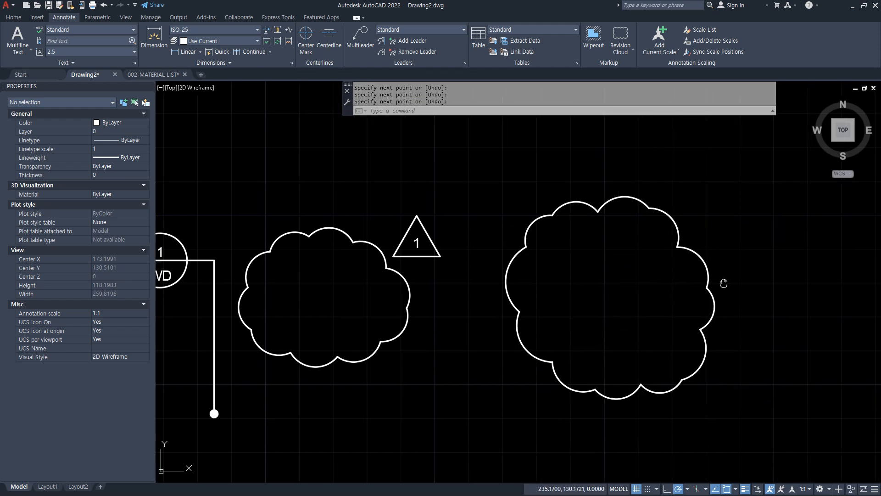
Step: Draw a rectangular revision cloud to the right of the polygonal cloud
middle_drag(669, 285, 447, 256)
key(Return)
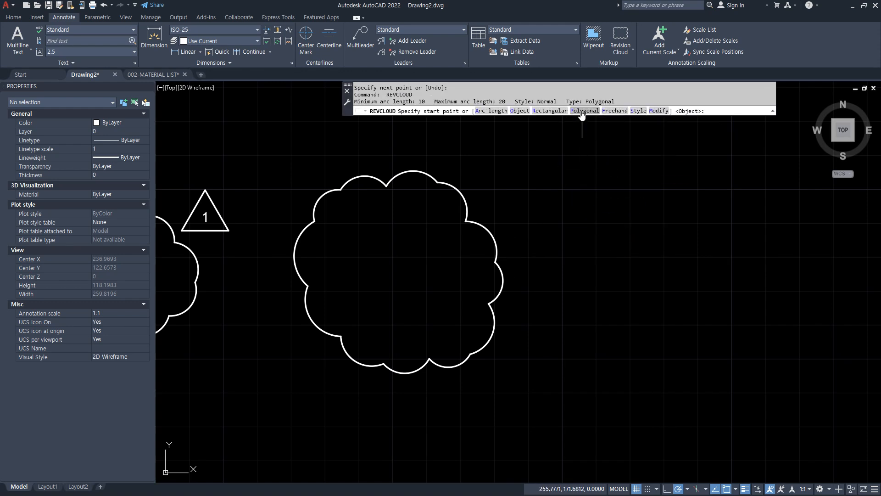
click(550, 110)
click(528, 154)
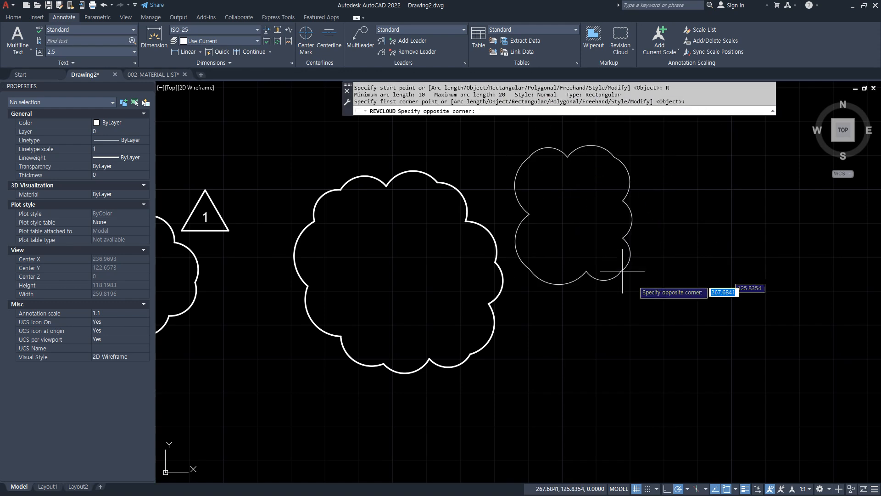
click(772, 380)
middle_drag(600, 305, 541, 299)
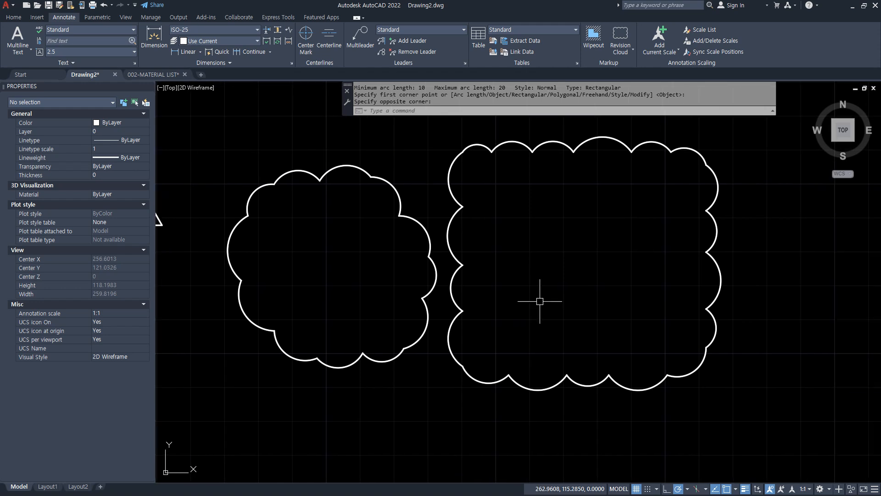
key(Return)
key(Escape)
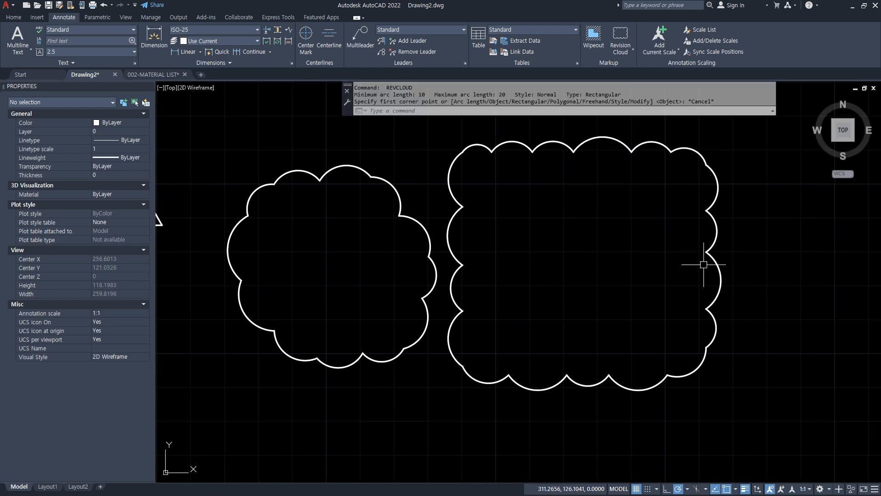
Step: Draw a five-sided polygon, inscribed in a circle and pointing up, to the right of the rectangular revision cloud
scroll(716, 292, down, 2)
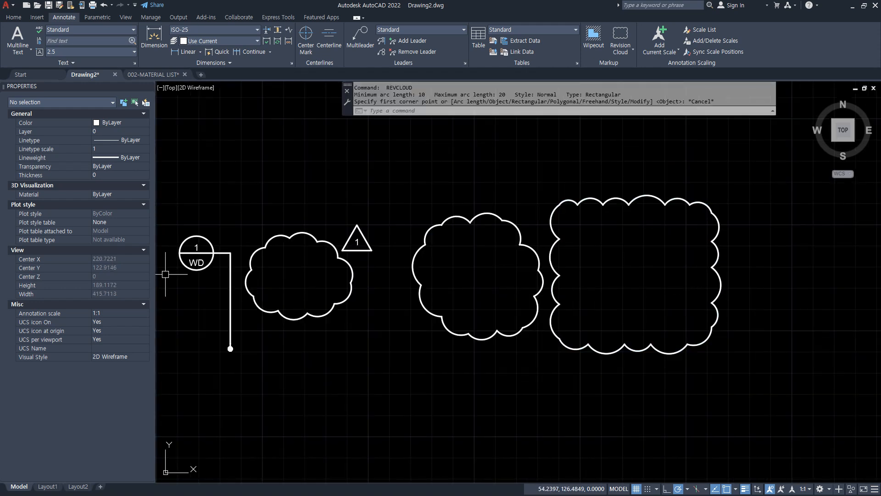
scroll(604, 259, down, 1)
mouse_move(682, 270)
middle_down()
mouse_move(558, 274)
mouse_move(553, 300)
middle_up()
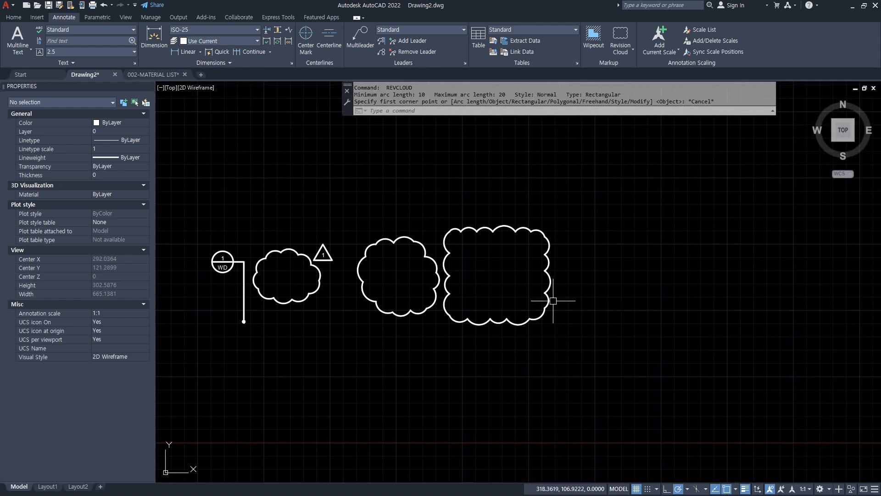
text(pol)
key(Return)
middle_drag(661, 289, 448, 261)
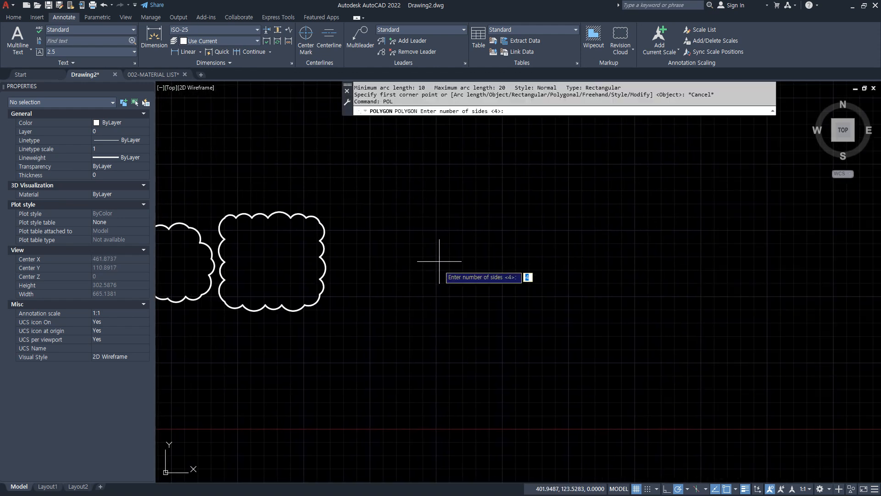
text(5)
key(Return)
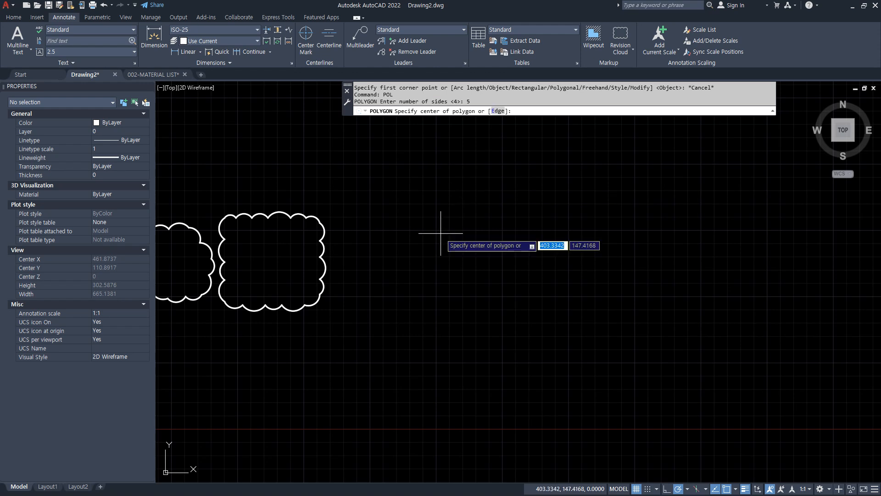
click(411, 262)
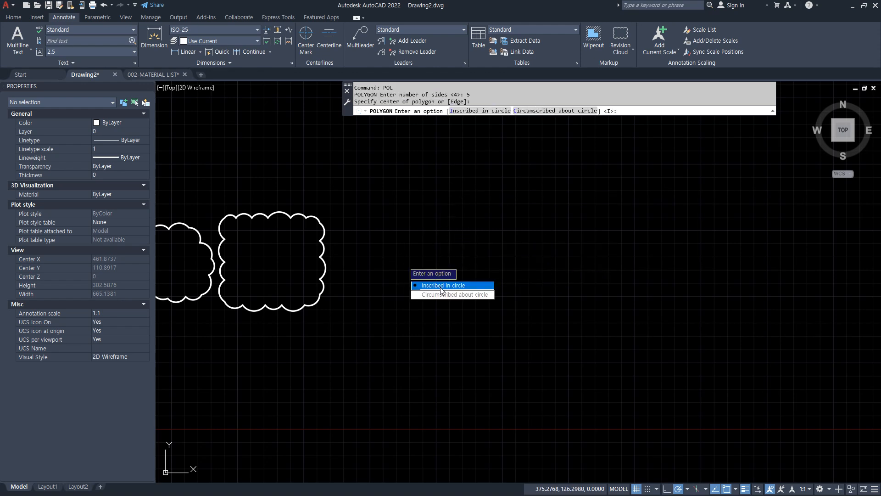
click(440, 285)
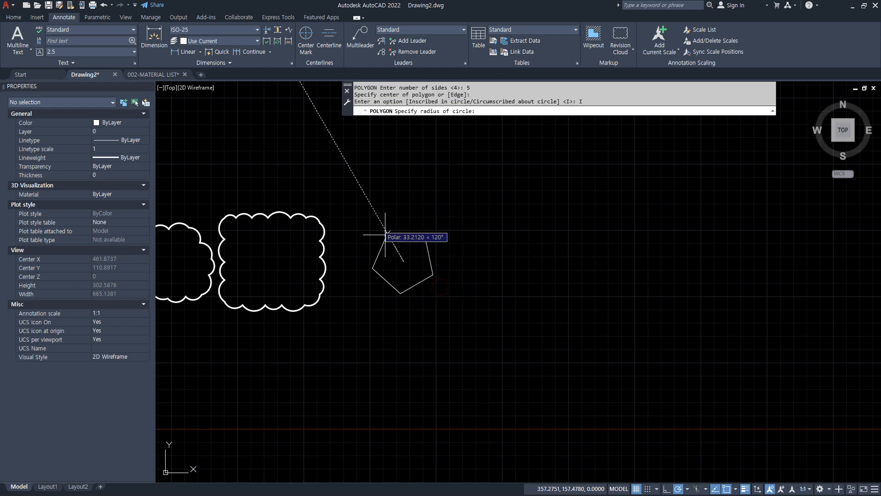
click(404, 212)
Step: Draw a nearly square rectangle to the right of the pentagon and a circle of similar size to the right of it
text(rec)
key(Return)
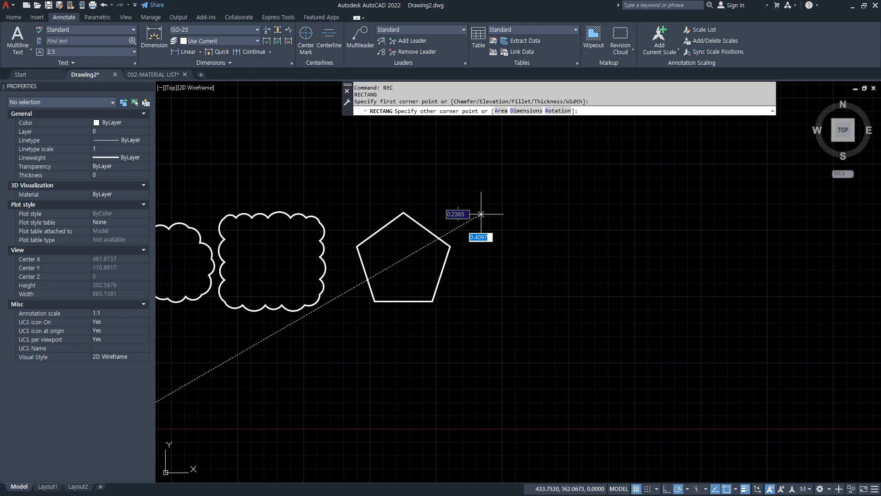
click(481, 214)
click(568, 294)
text(c)
key(Return)
click(644, 260)
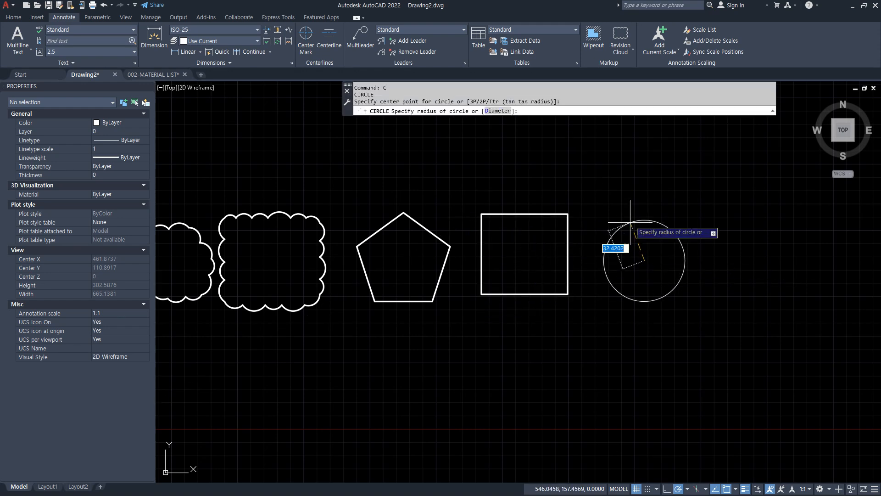
click(630, 221)
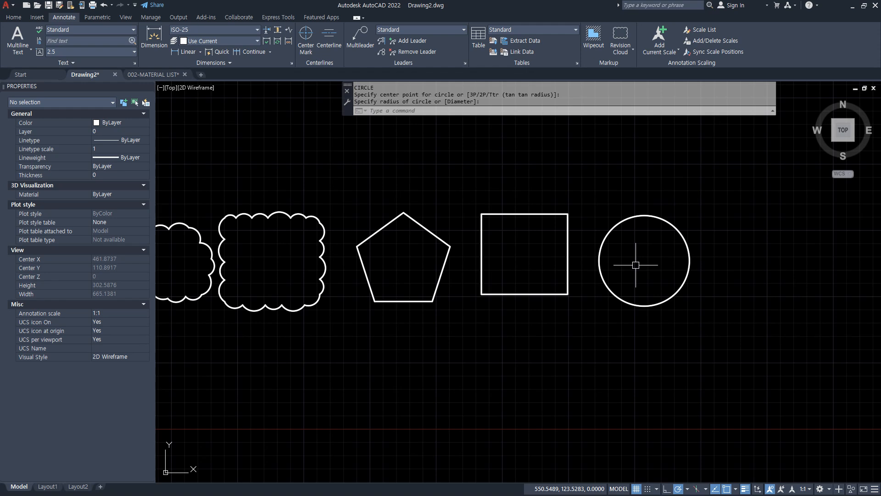
Step: Convert the pentagon into a revision cloud with the Object option, without reversing the arc direction
text(rev)
key(Return)
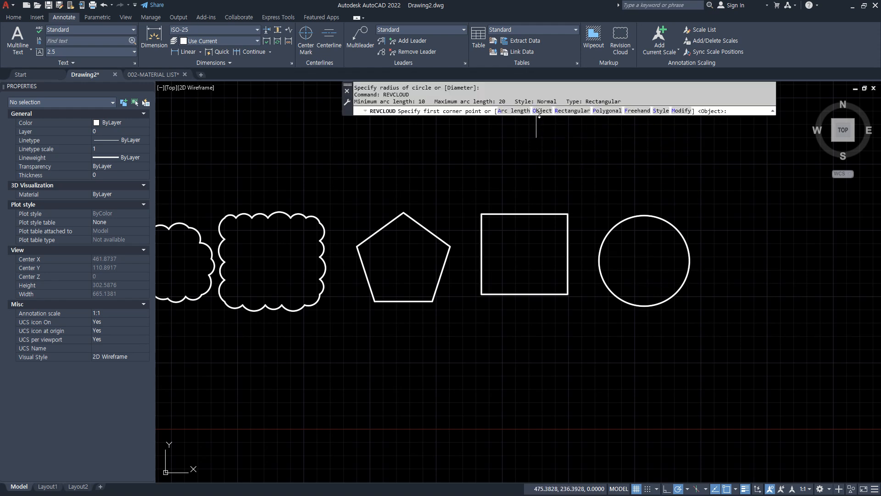
click(541, 111)
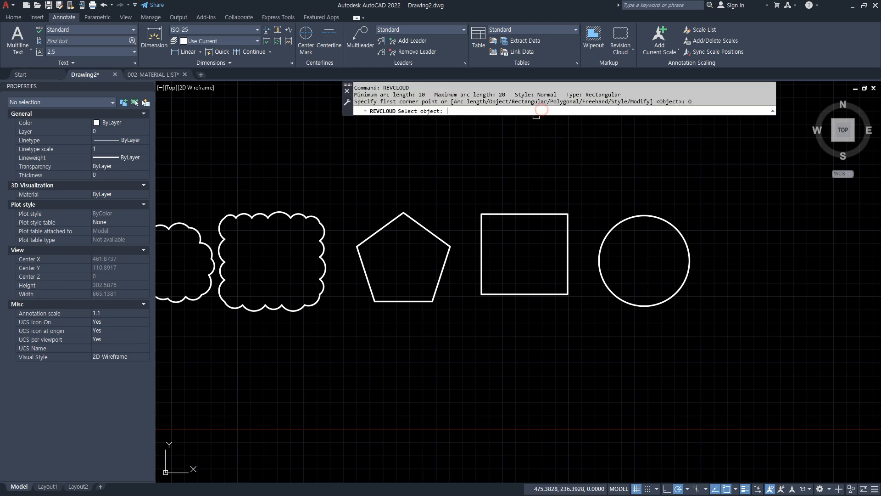
click(420, 224)
key(Return)
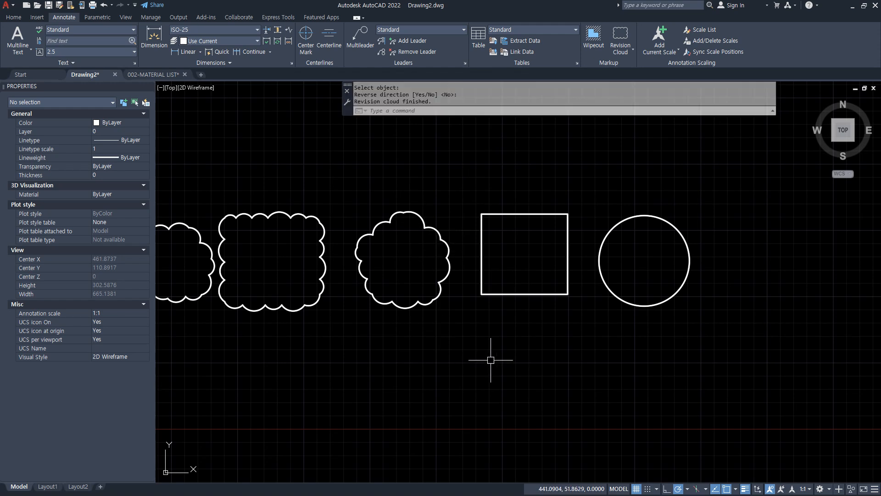
Step: Convert the plain rectangle and the circle into revision clouds with the Object option, without reversing their arc directions
key(Return)
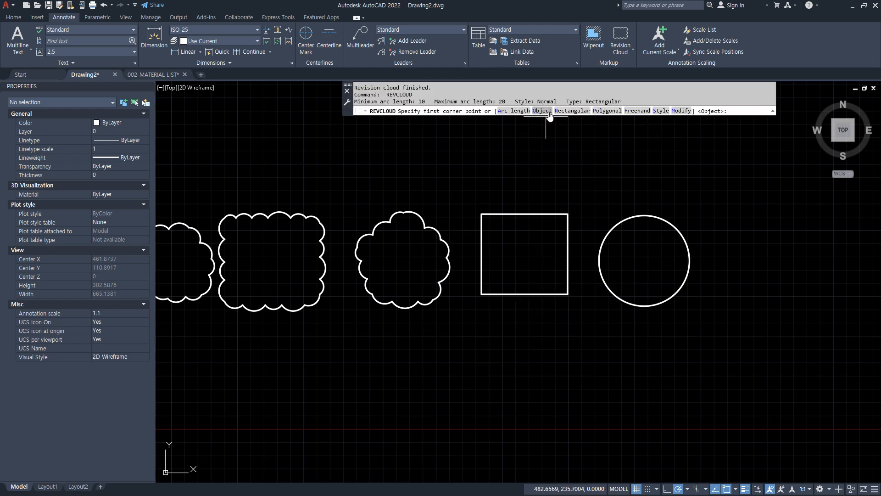
click(541, 112)
click(569, 222)
key(Return)
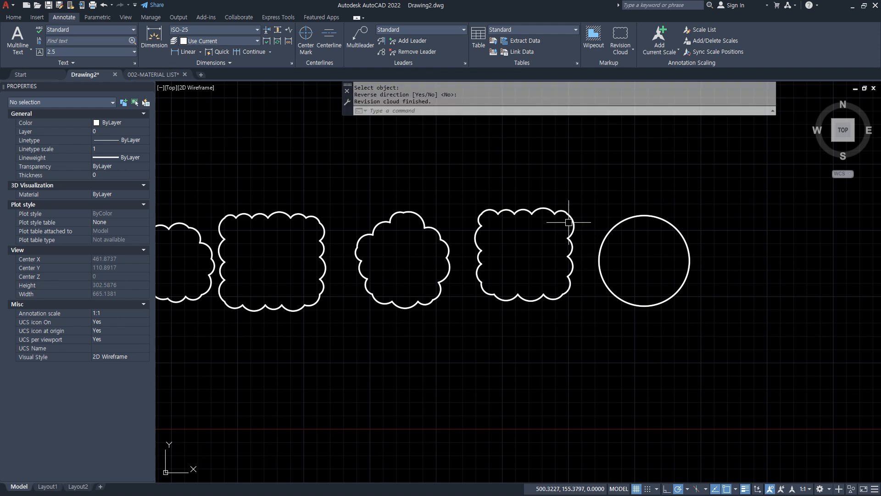
key(Return)
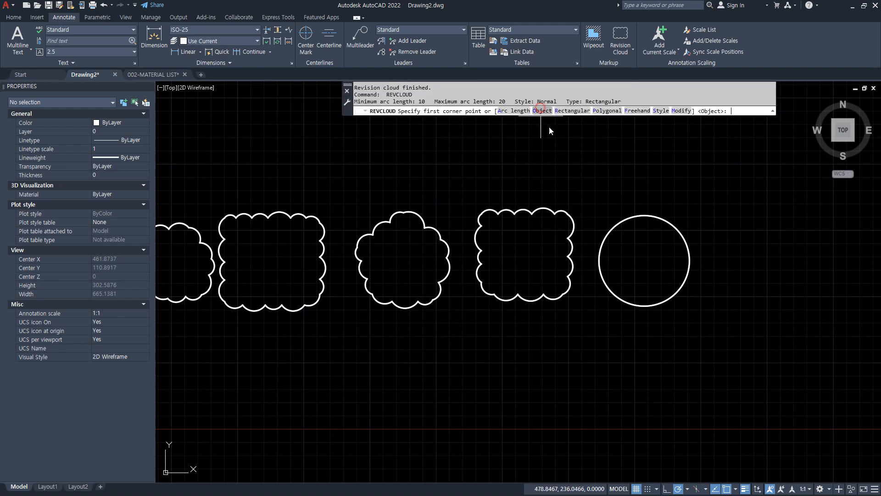
click(542, 111)
click(617, 227)
key(Return)
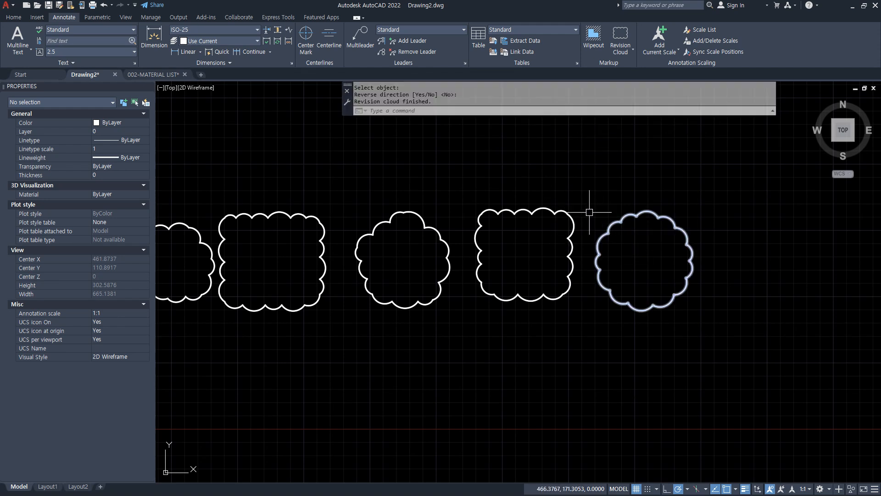
drag(405, 196, 526, 162)
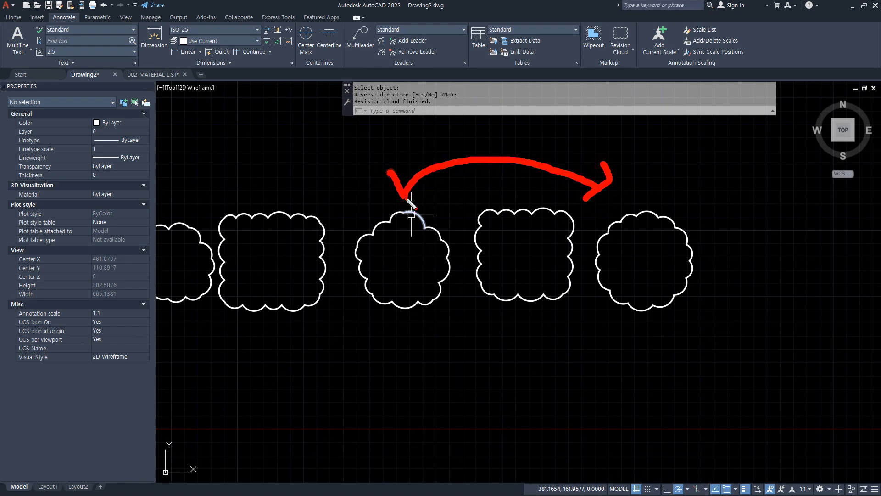
key(Escape)
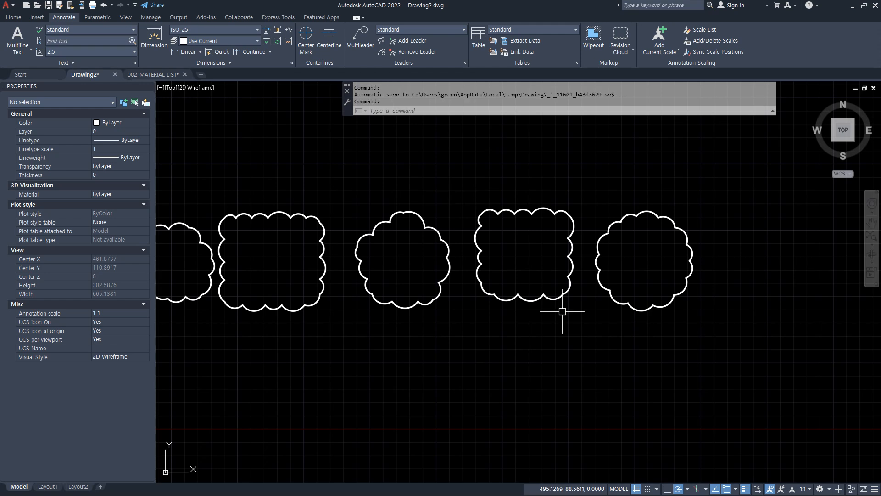
Step: Erase the five revision clouds to the right of the triangle tag, keeping the freehand cloud and both tags
scroll(622, 360, down, 4)
click(690, 363)
click(449, 270)
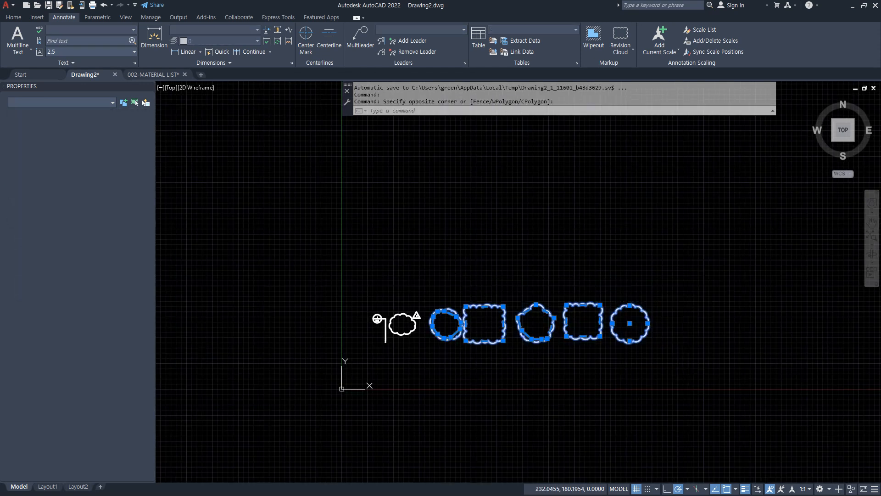
text(E)
key(Return)
Step: Start a new revision cloud and set its arc style to Calligraphy
scroll(379, 350, up, 5)
text(re)
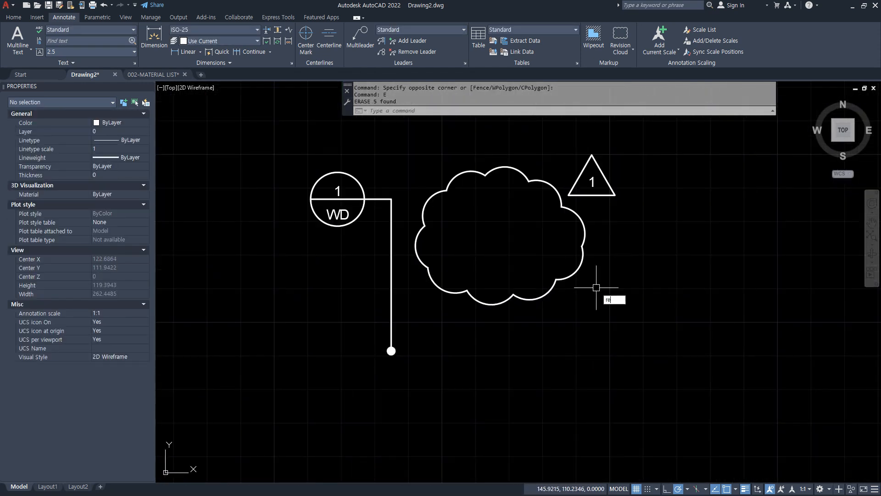
text(vcloud)
key(Return)
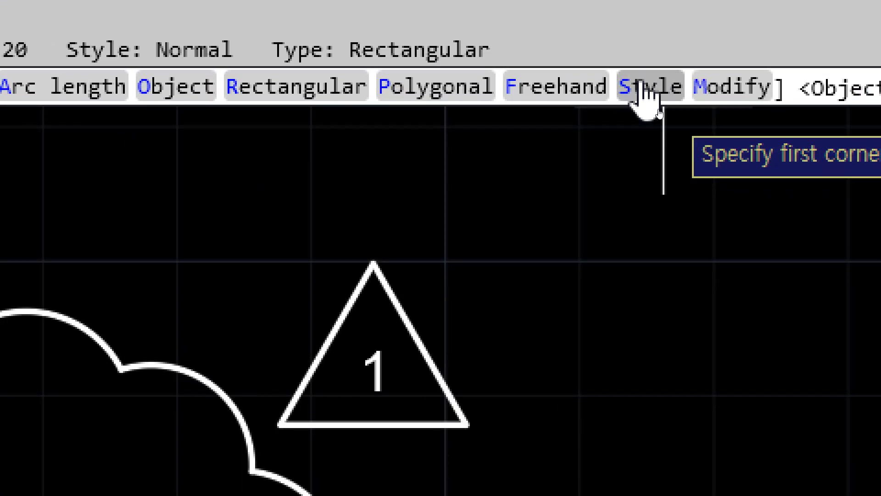
click(647, 92)
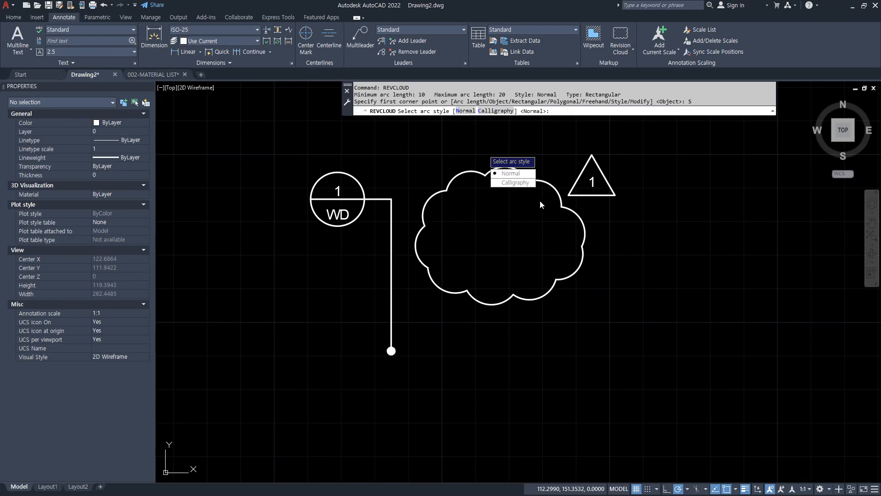
click(519, 185)
Step: Draw a closed freehand revision cloud in the empty area to the right of the triangle tag
middle_drag(757, 156, 606, 178)
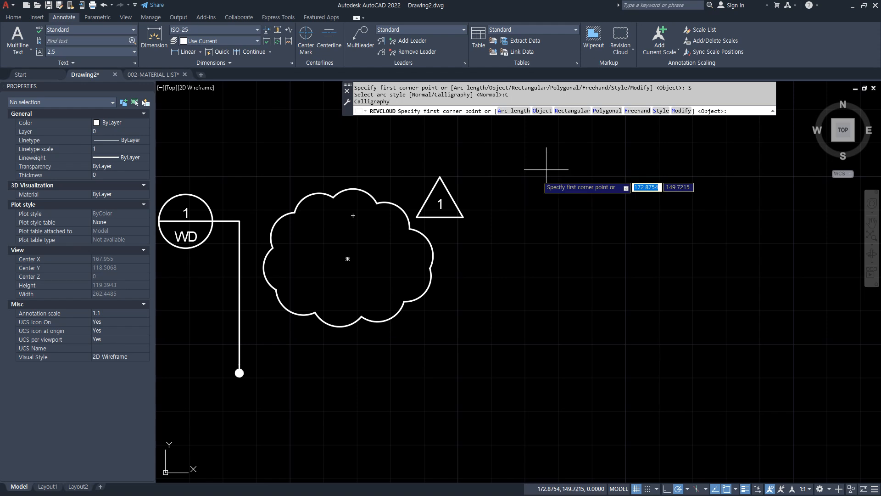
click(637, 110)
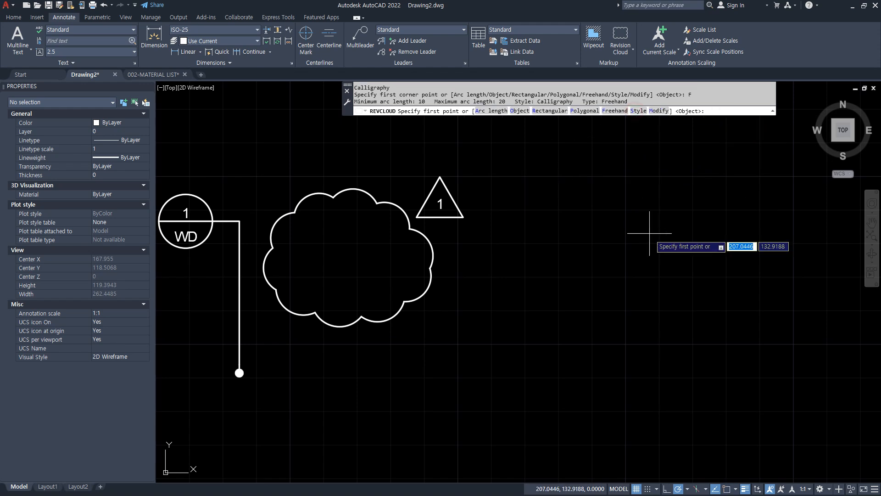
click(660, 250)
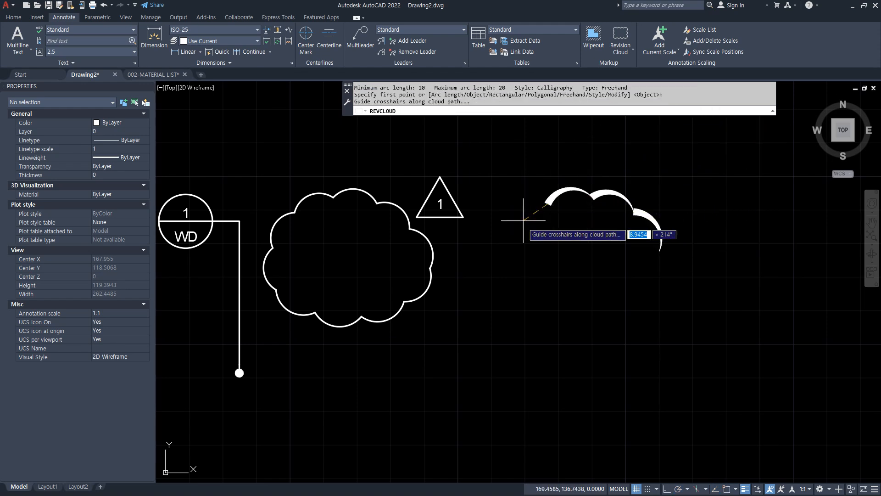
mouse_move(665, 241)
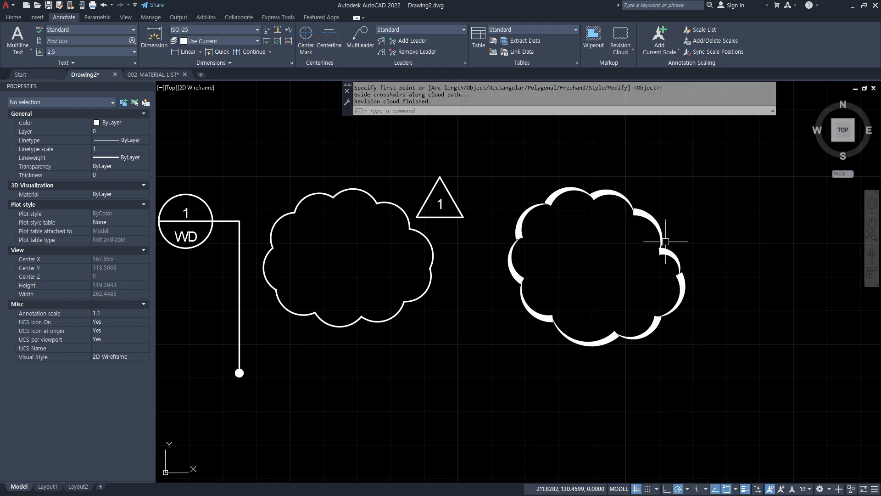
Step: Compare the arc outlines of the normal freehand revision cloud and the Calligraphy revision cloud
scroll(468, 280, up, 2)
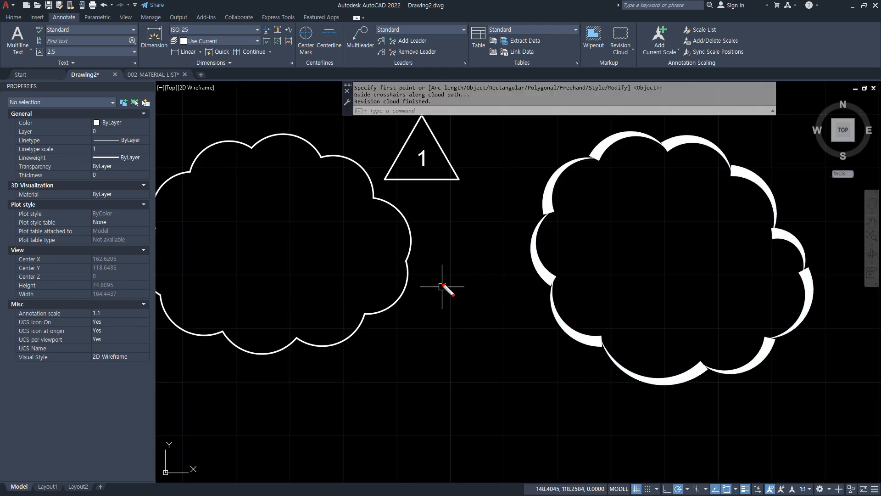
drag(442, 284, 434, 293)
drag(564, 290, 560, 276)
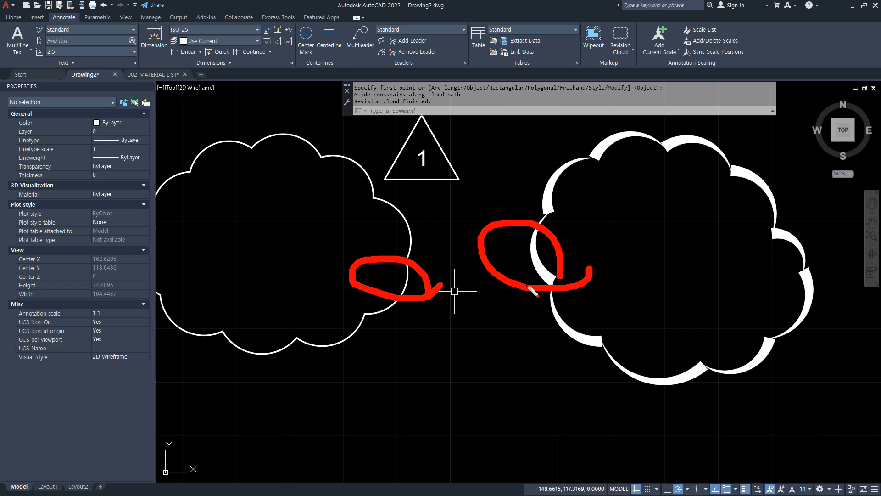
key(Escape)
Step: Zoom to the full extent of the drawing and hide the Properties palette
scroll(502, 291, down, 3)
middle_drag(453, 282, 522, 266)
text(z)
key(Return)
text(a)
key(Return)
key(ctrl+1)
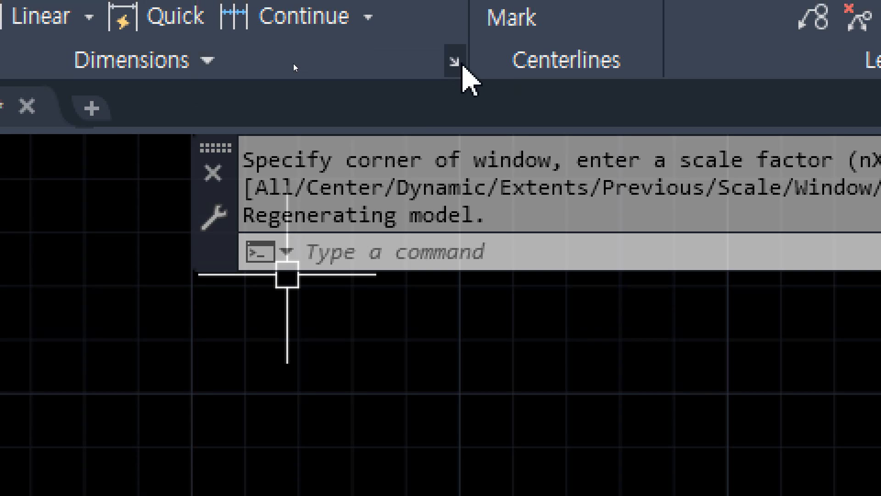
Step: Delete the style overrides beneath the ISO-25 dimension style in the Dimension Style Manager
click(456, 63)
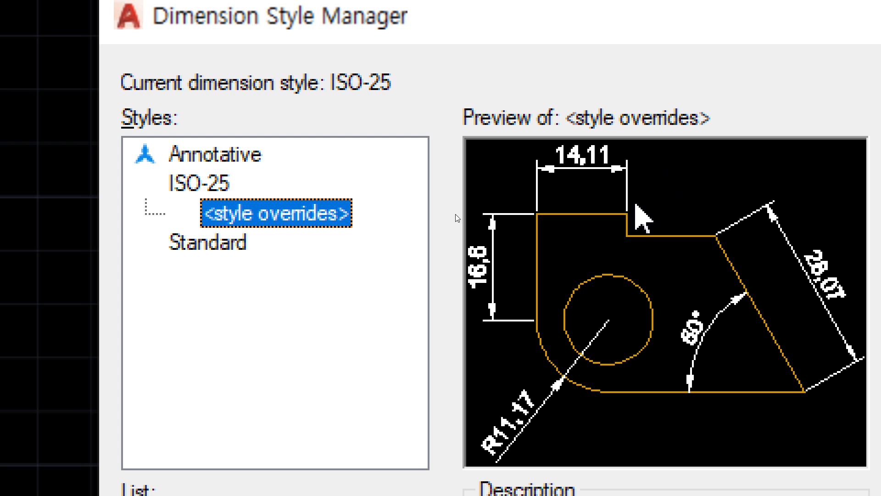
key(alt+space)
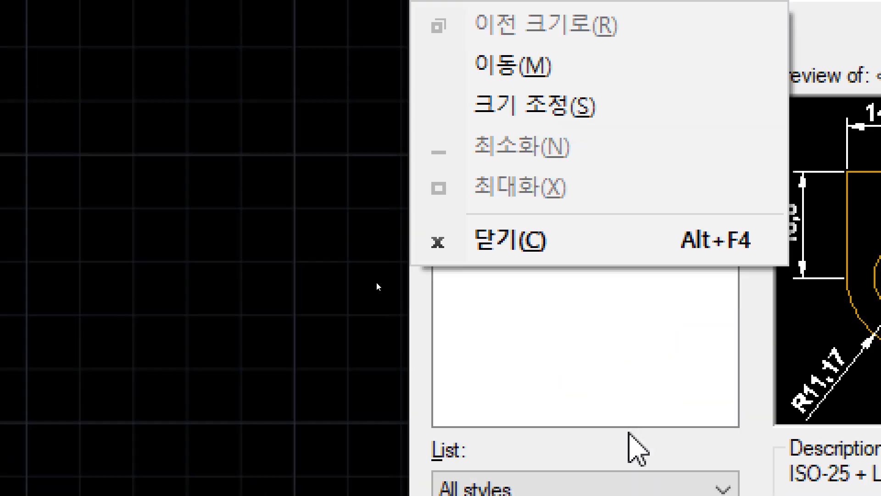
key(Escape)
right_click(569, 160)
click(642, 255)
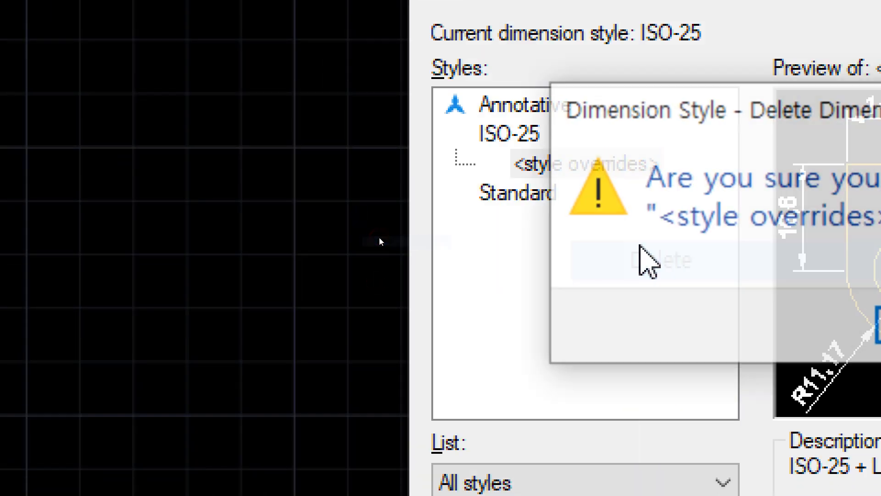
click(702, 330)
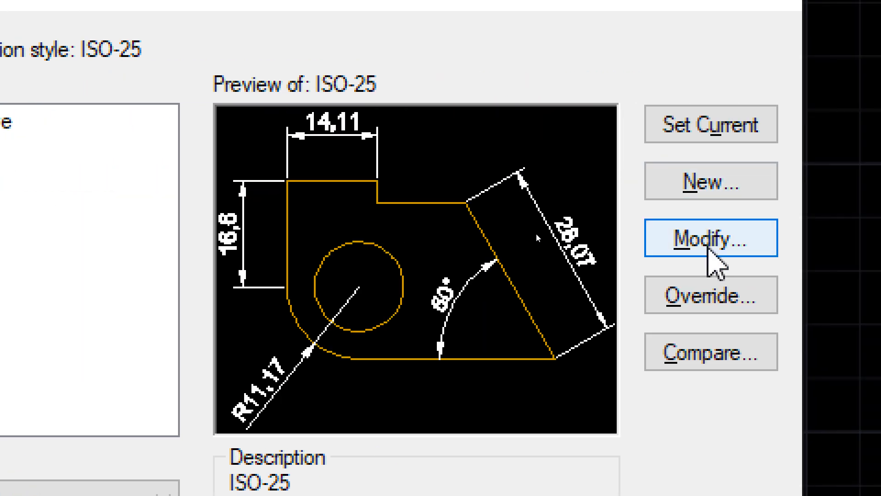
Step: Examine ISO-25's modifiable settings for lines, symbols and arrows, text, fit, primary units, alternate units and tolerances
click(710, 244)
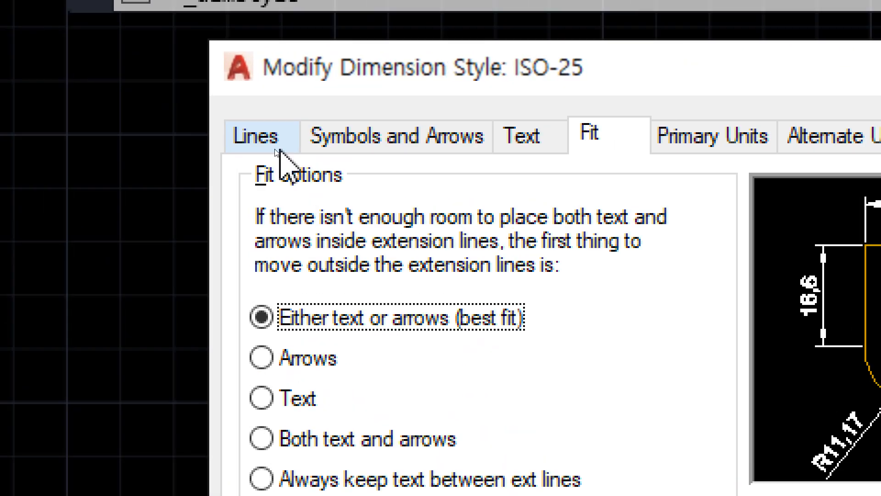
click(274, 148)
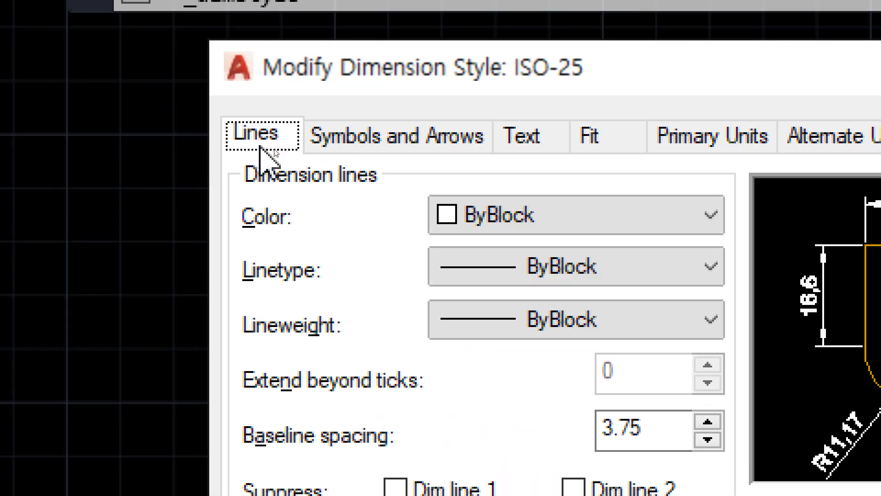
click(376, 145)
click(535, 146)
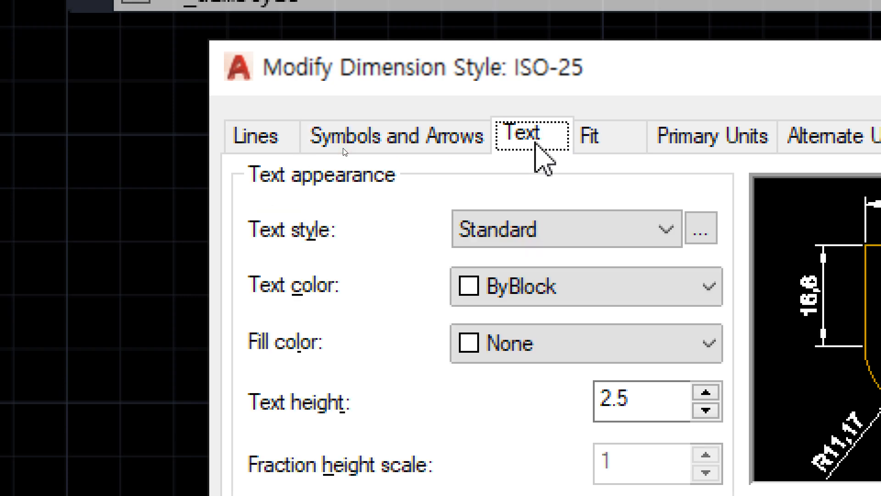
click(615, 147)
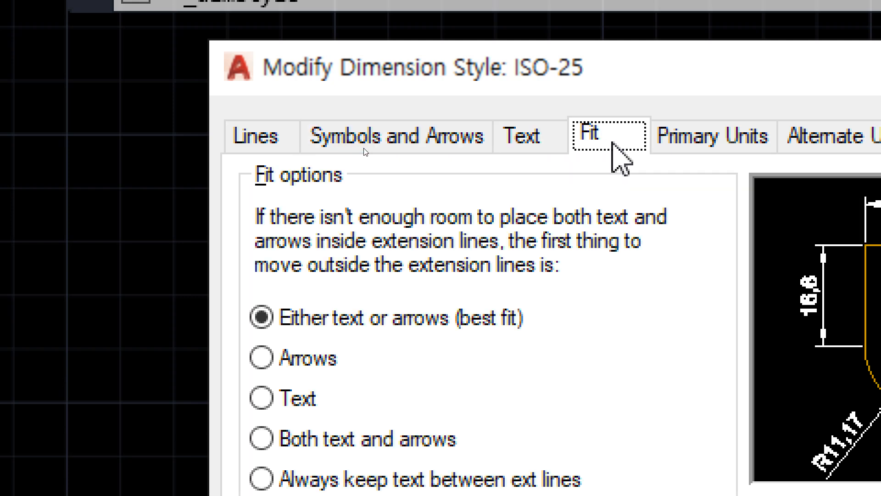
click(711, 143)
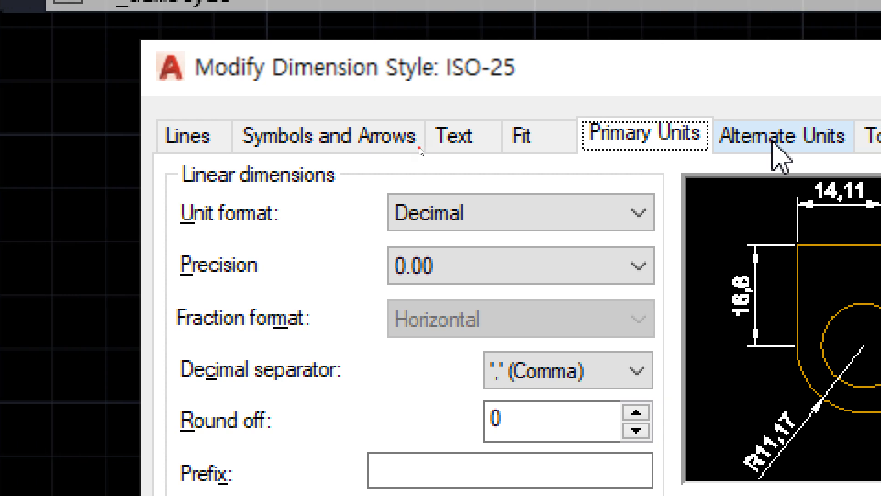
click(773, 143)
click(773, 144)
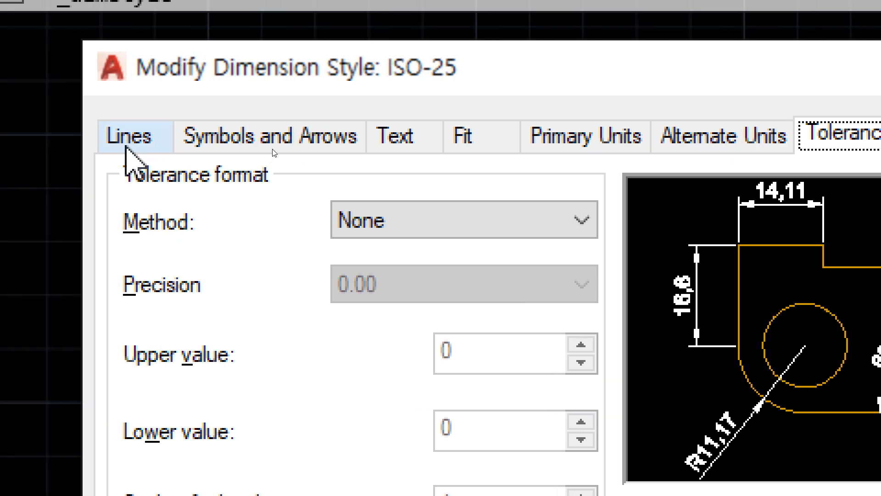
Step: Set the dimension line color of the ISO-25 style to Yellow and close the Dimension Style Manager
click(27, 144)
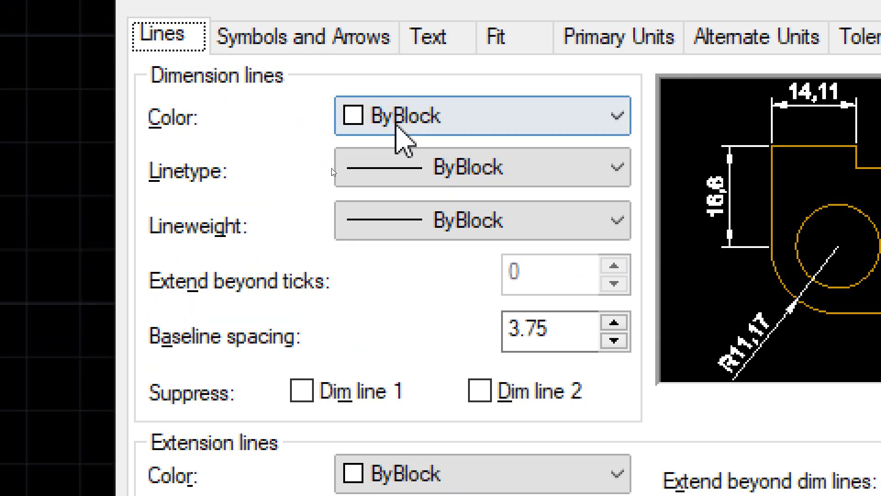
click(397, 121)
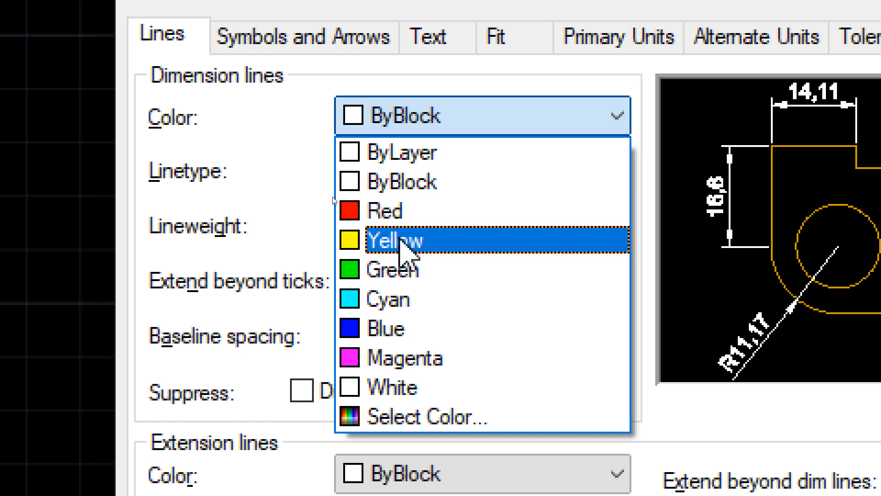
click(404, 243)
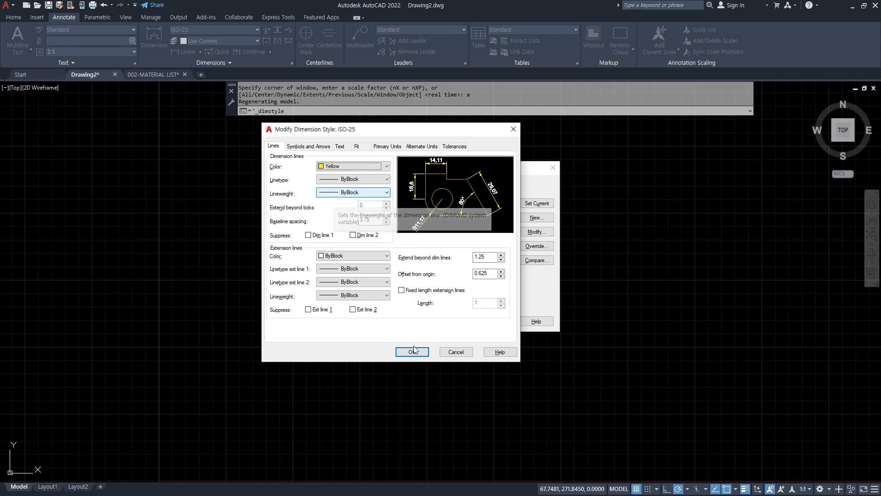
click(413, 352)
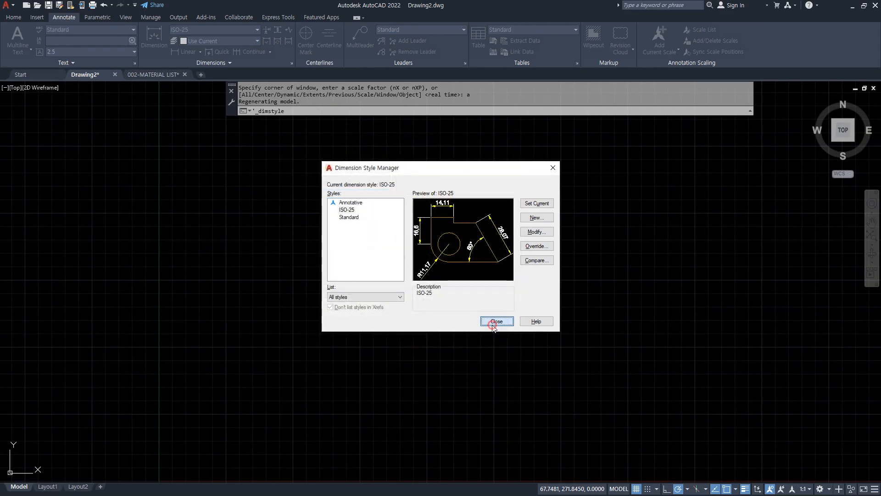
click(496, 321)
Step: Place a horizontal linear dimension about 29.4 units long in the empty drawing area, with its dimension line above the points
click(185, 51)
click(205, 214)
click(245, 215)
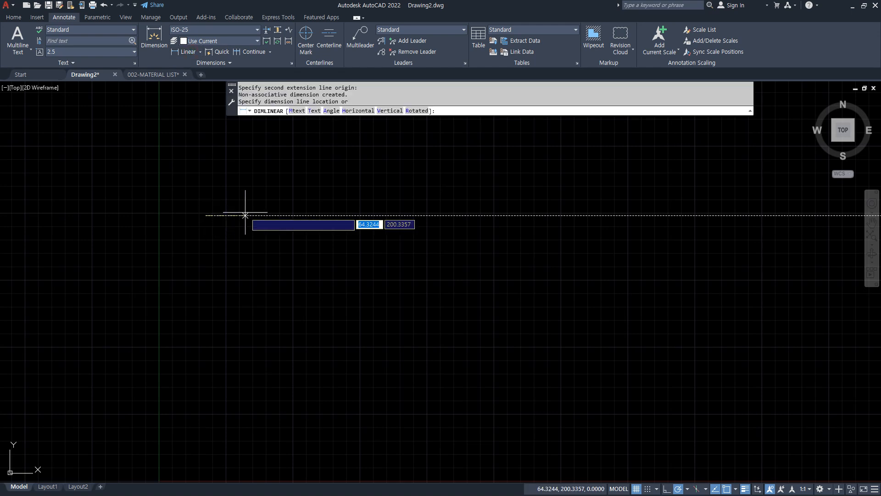
click(225, 197)
scroll(224, 197, up, 10)
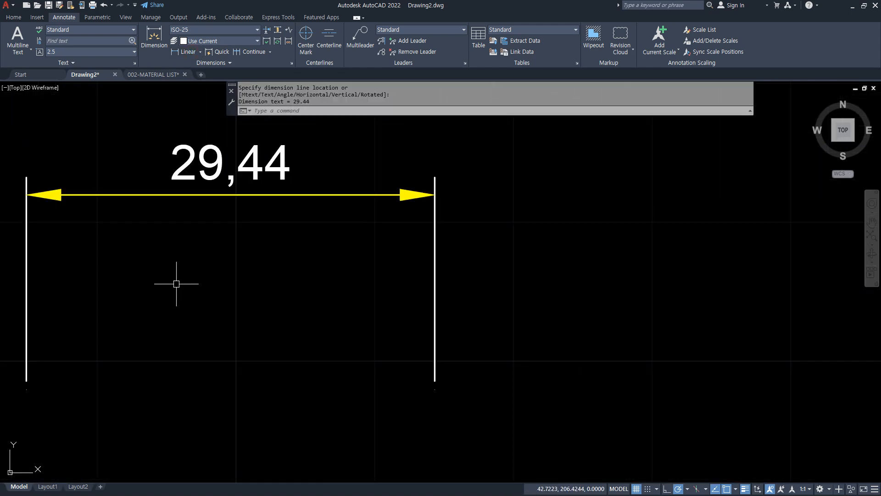
scroll(151, 219, down, 2)
middle_drag(149, 221, 196, 223)
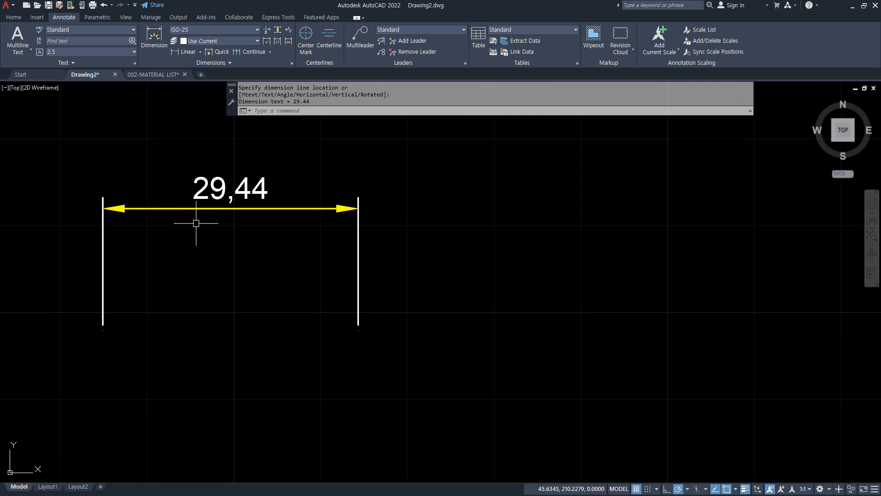
Step: Modify the ISO-25 dimension style with Green dimension lines and Red extension lines
text(D)
key(Return)
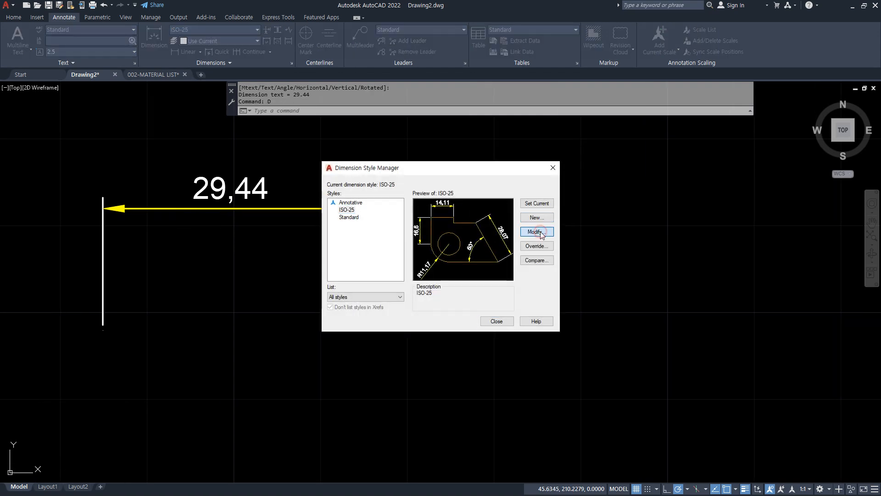
key(Return)
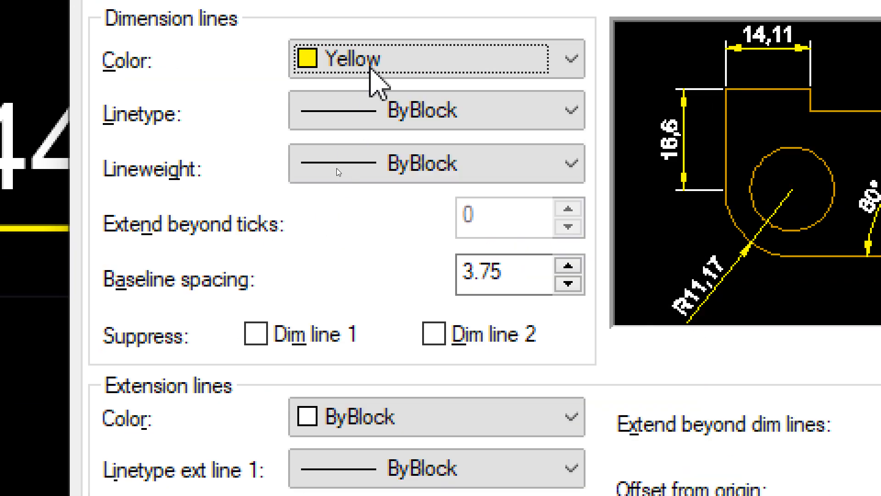
click(372, 68)
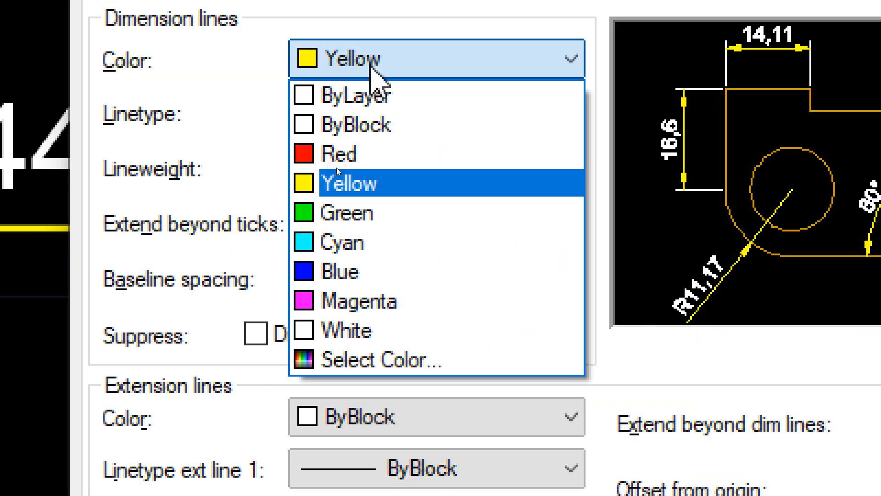
click(370, 211)
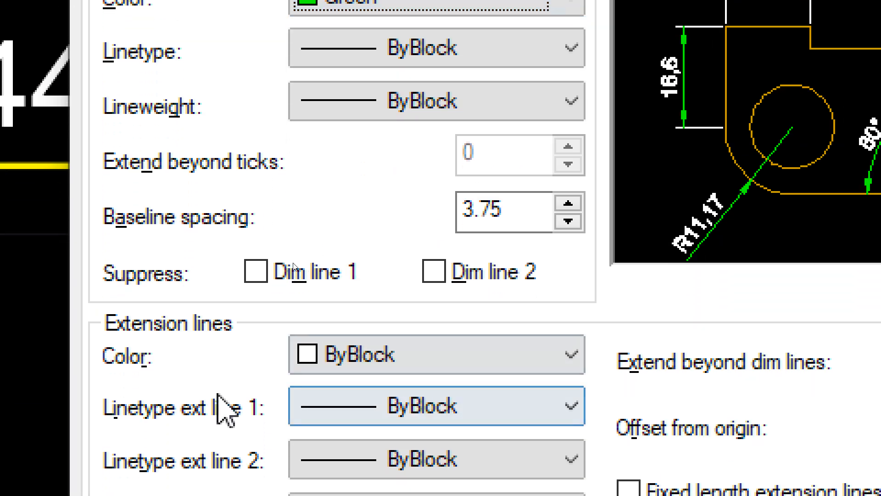
click(400, 417)
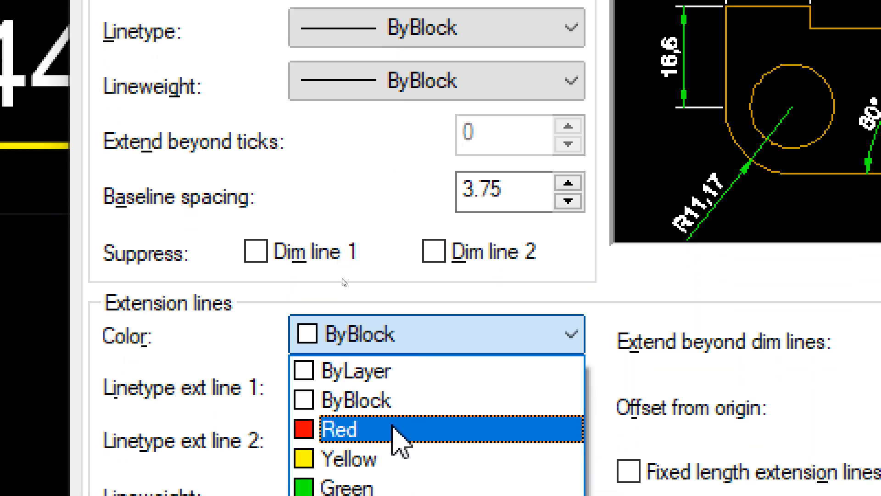
click(403, 449)
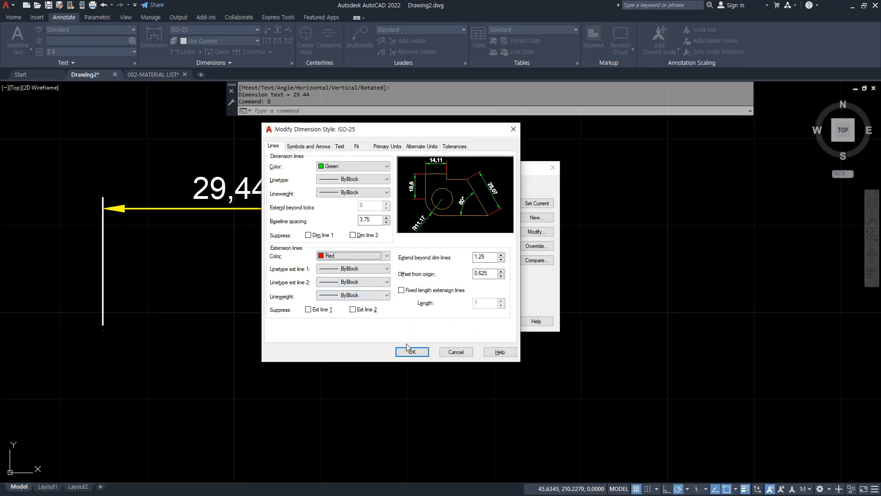
click(412, 352)
click(494, 324)
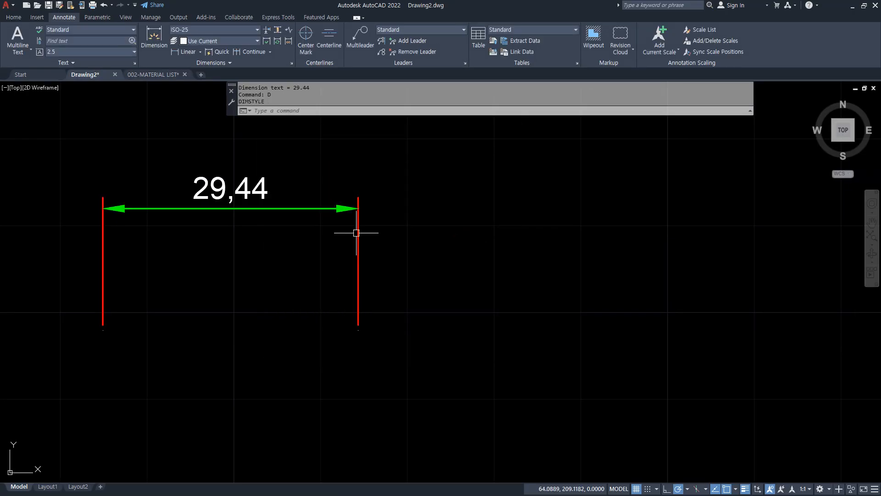
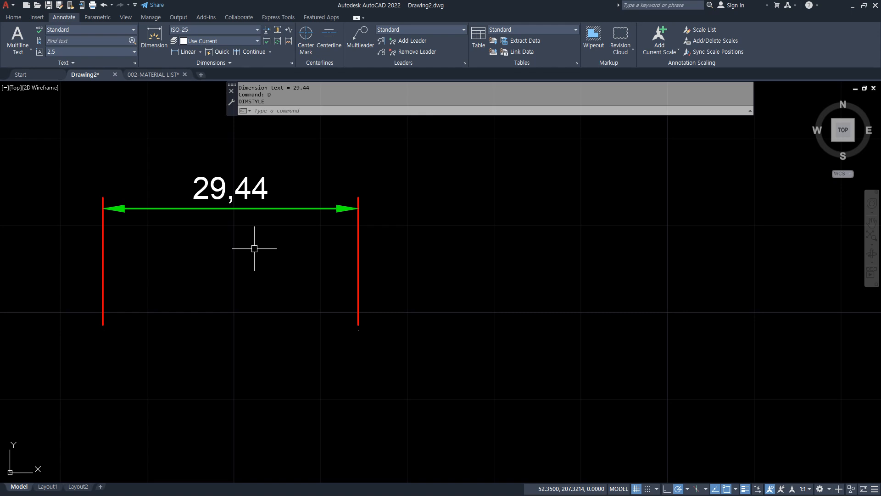
Step: Set the ISO-25 style's dimension line and extension line colors to ByBlock and close the Dimension Style Manager
text(d)
key(Return)
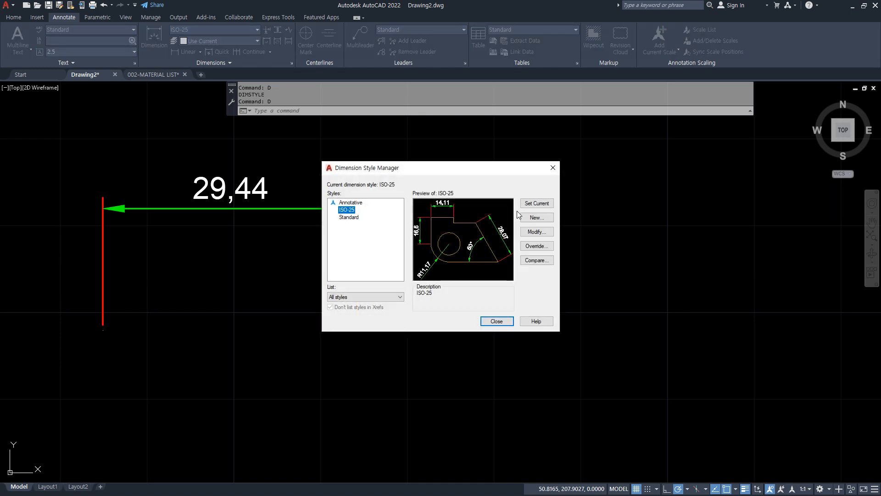
click(536, 232)
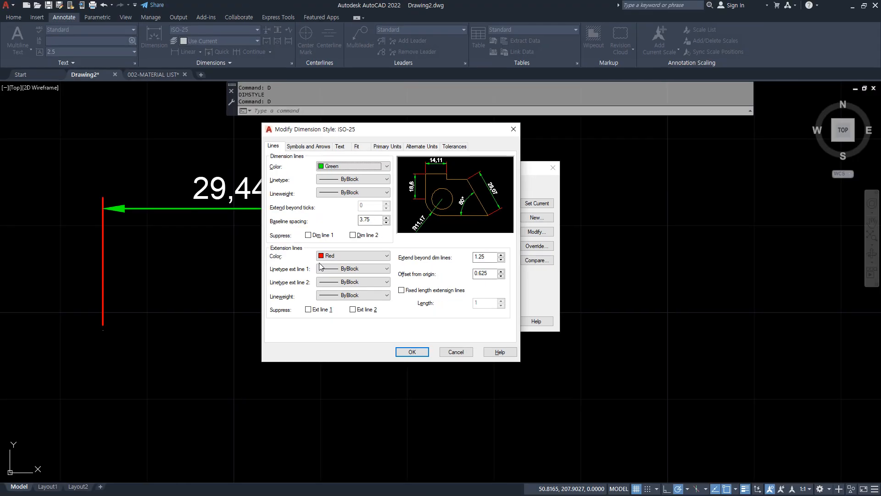
click(400, 165)
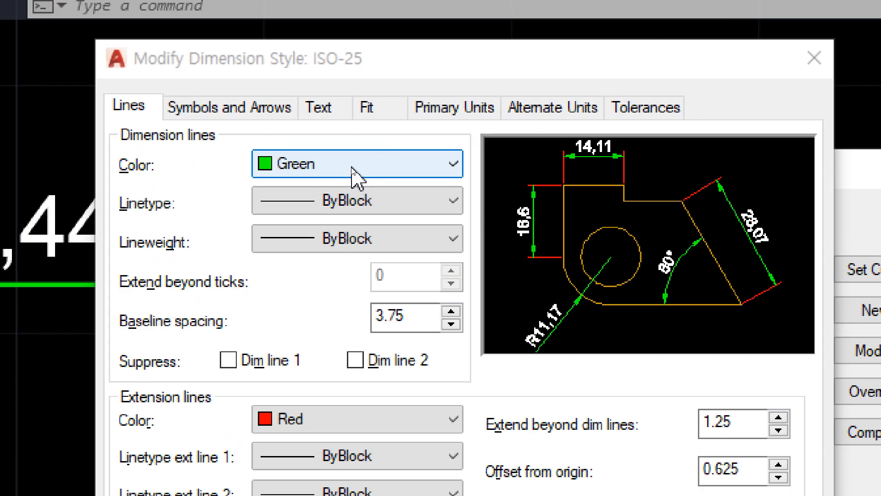
click(352, 167)
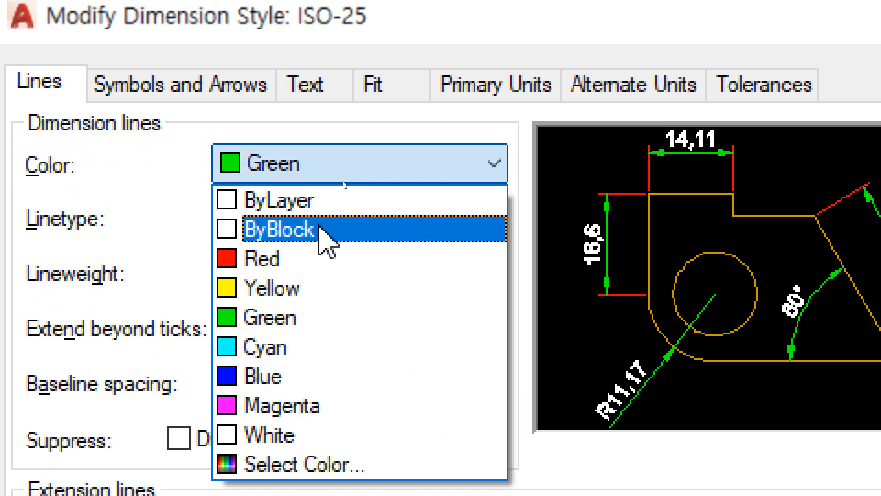
click(323, 239)
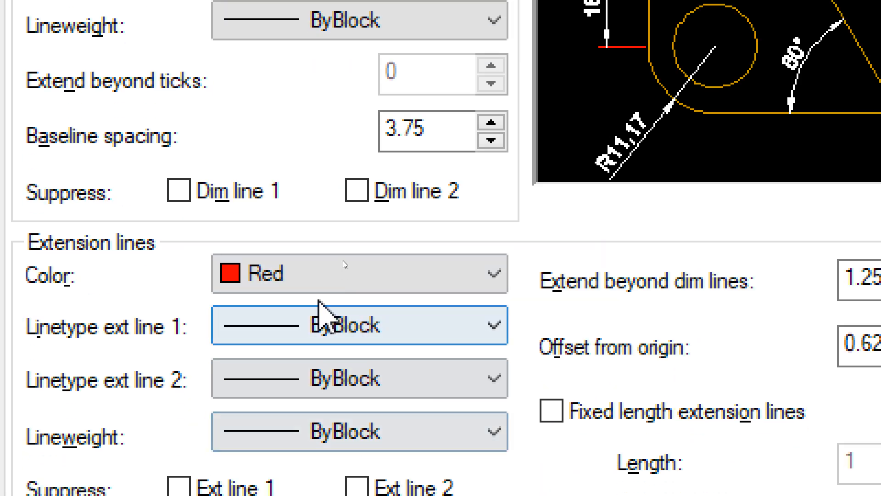
click(321, 297)
click(323, 349)
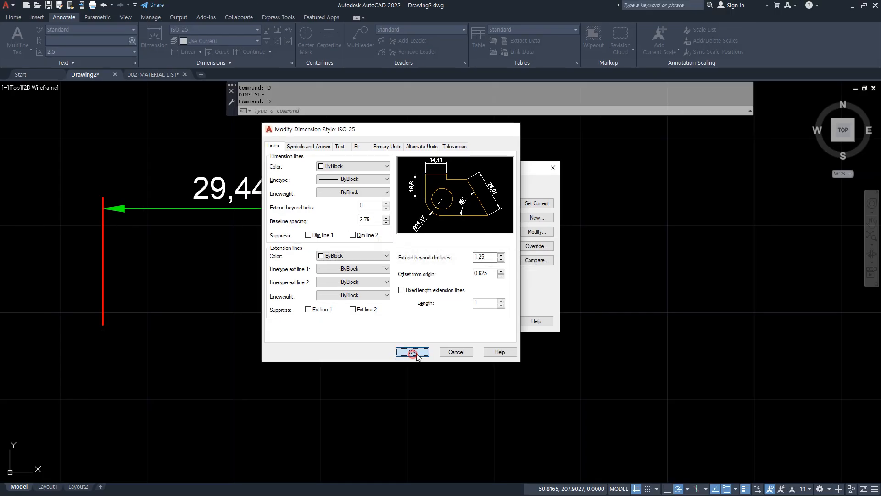
click(410, 353)
click(493, 322)
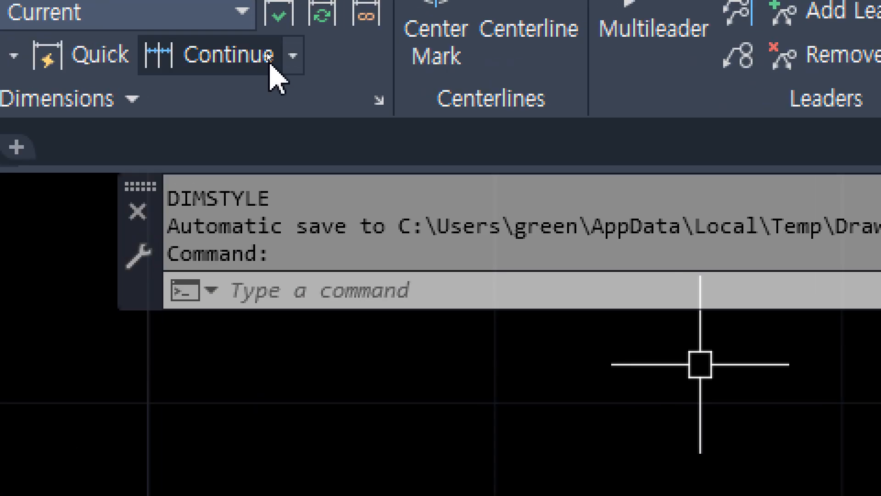
Step: Add three baseline dimensions of about 38.1, 53.3 and 69.3 units, sharing the 29.44 dimension's first extension line
click(270, 52)
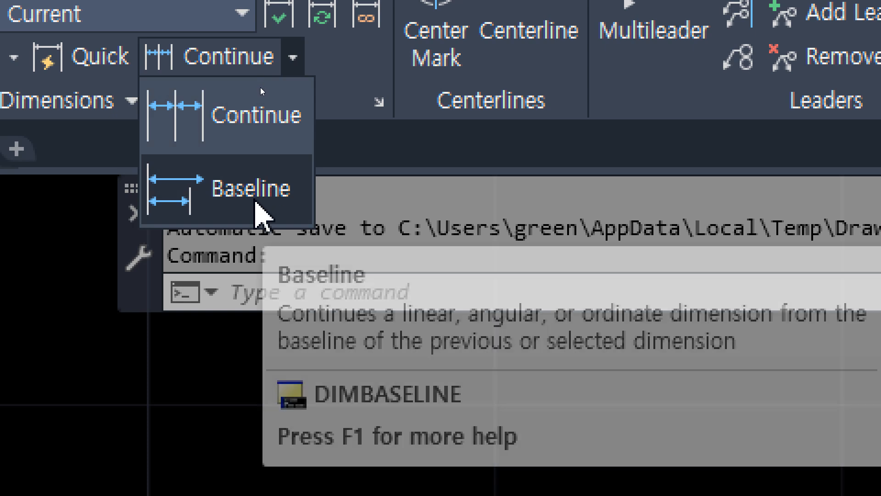
click(255, 204)
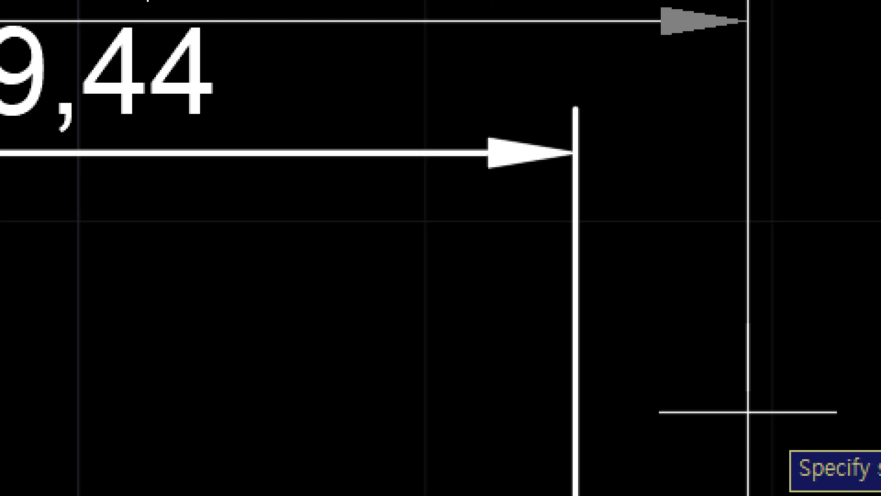
click(434, 312)
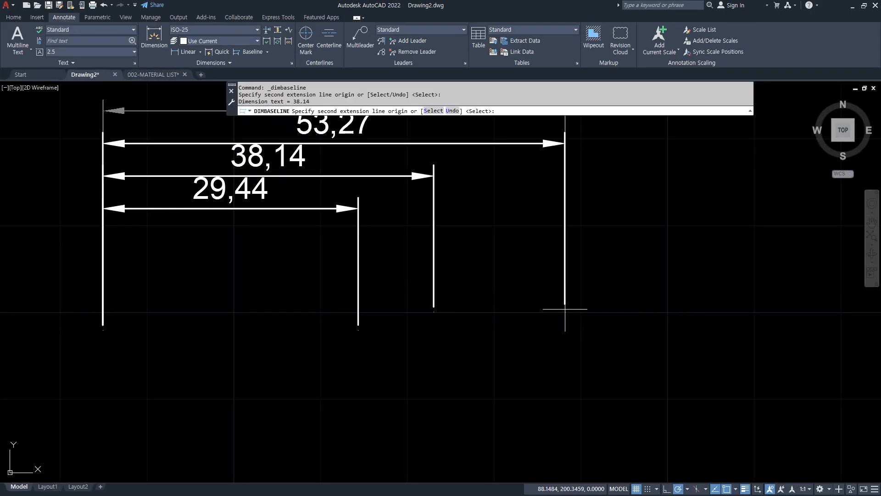
click(704, 308)
key(Escape)
middle_drag(257, 235, 339, 263)
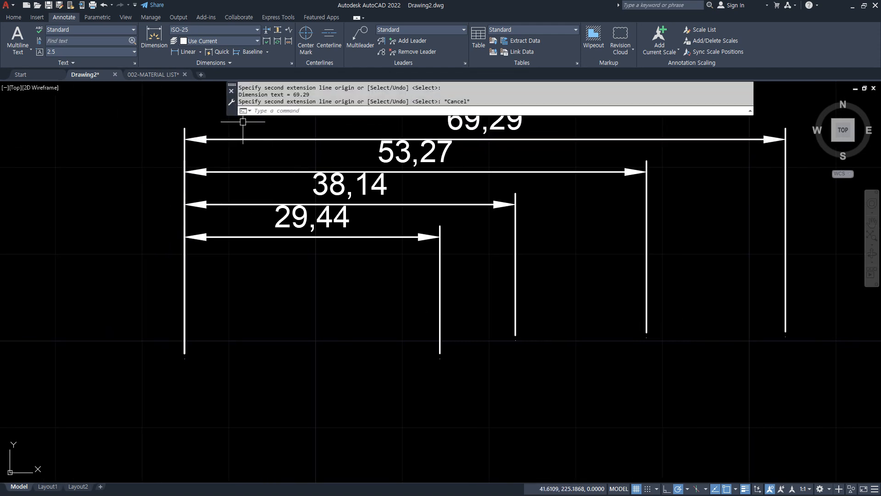
Step: Place a vertical linear dimension between the two lowest dimension lines, beside their shared extension line
click(191, 55)
click(185, 204)
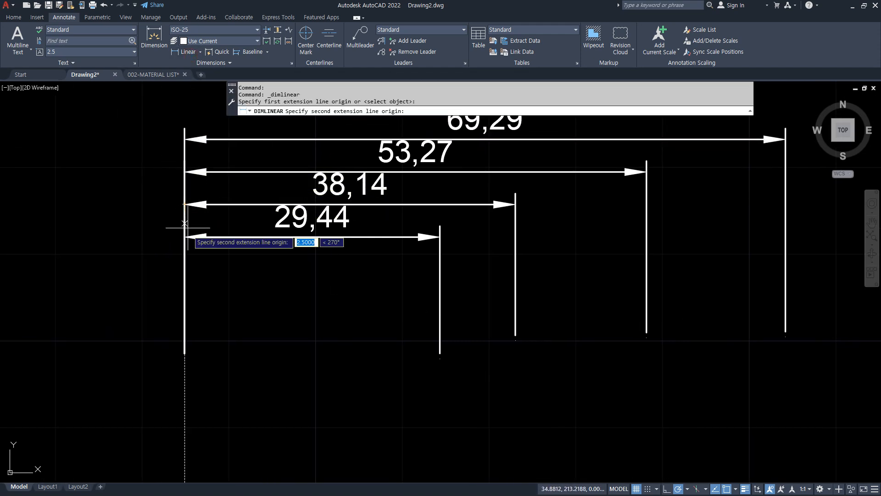
click(185, 236)
click(137, 227)
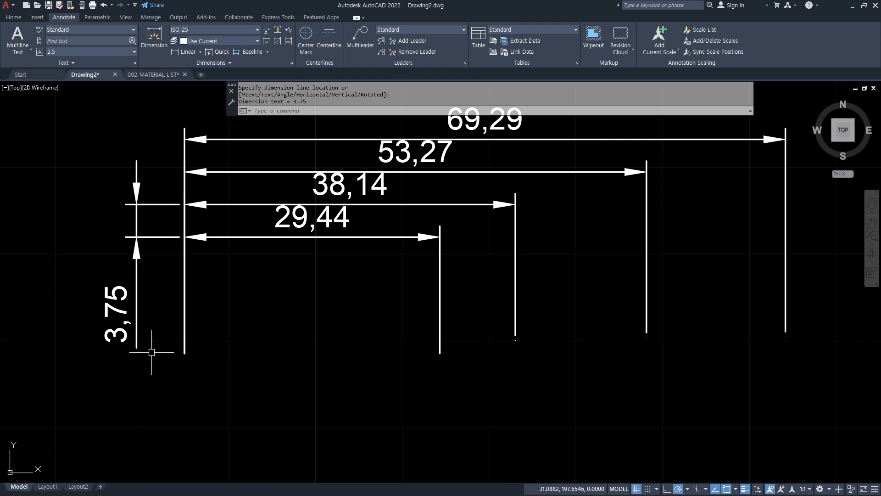
Step: Erase the vertical spacing dimension and the three baseline dimensions, keeping only the original 29.44 dimension
mouse_move(152, 377)
mouse_down()
mouse_move(76, 289)
mouse_move(124, 370)
mouse_up()
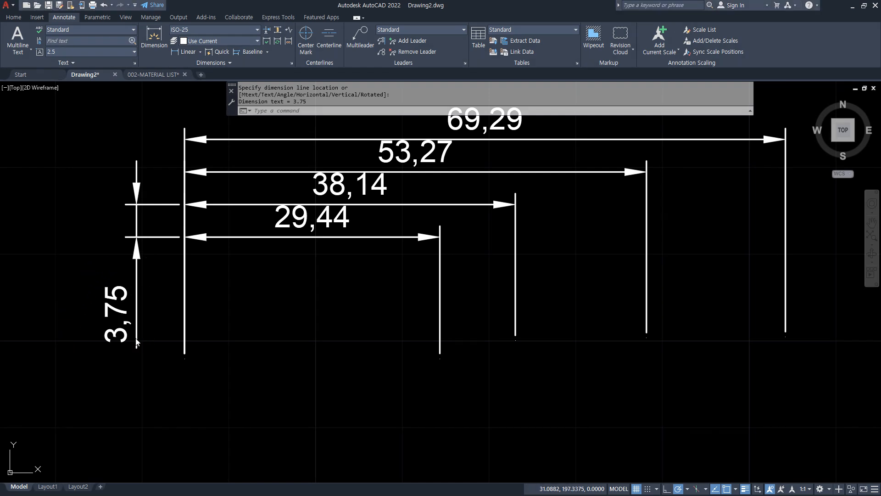
click(119, 320)
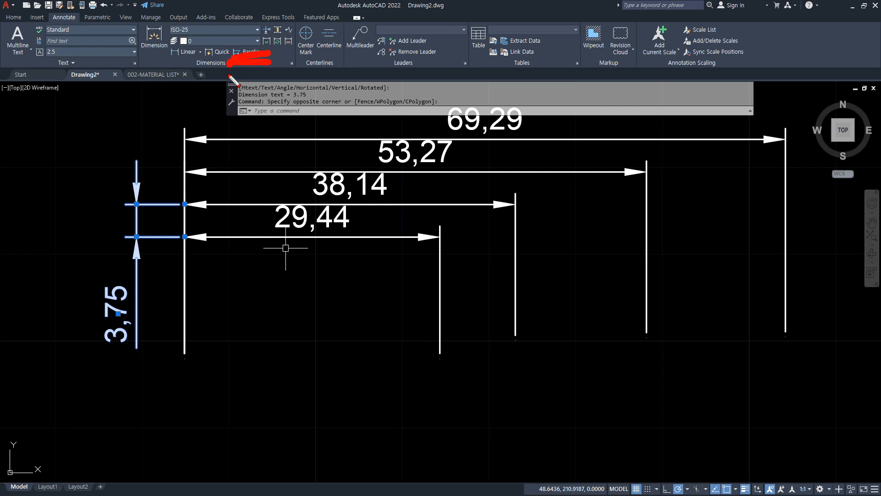
text(E)
key(Return)
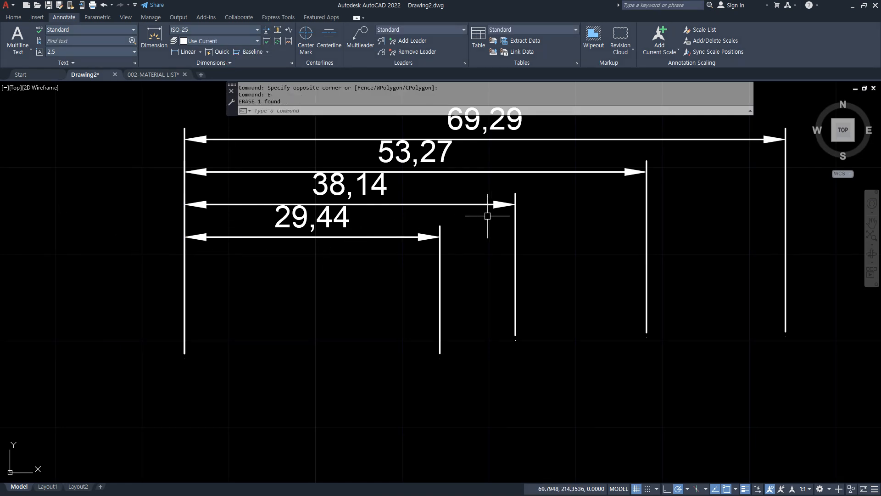
click(488, 216)
click(475, 133)
text(E)
key(Return)
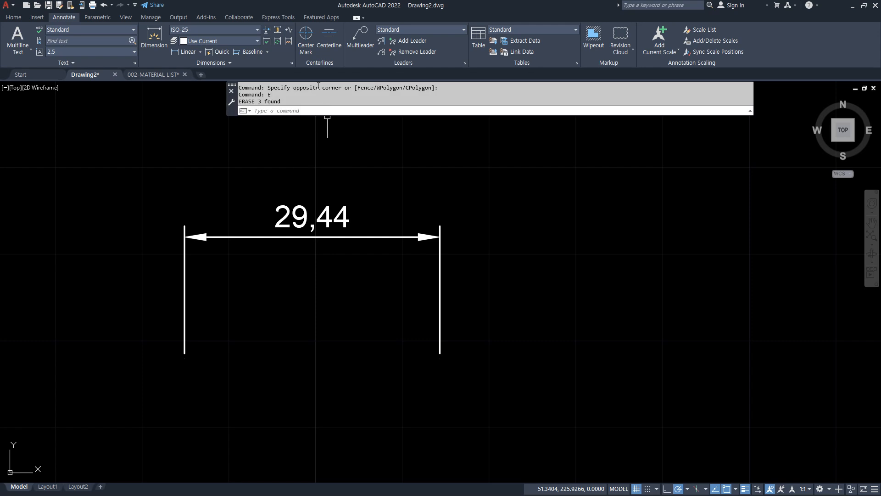
Step: Set the ISO-25 style's baseline spacing to 7 and close the Dimension Style Manager
text(d)
key(Return)
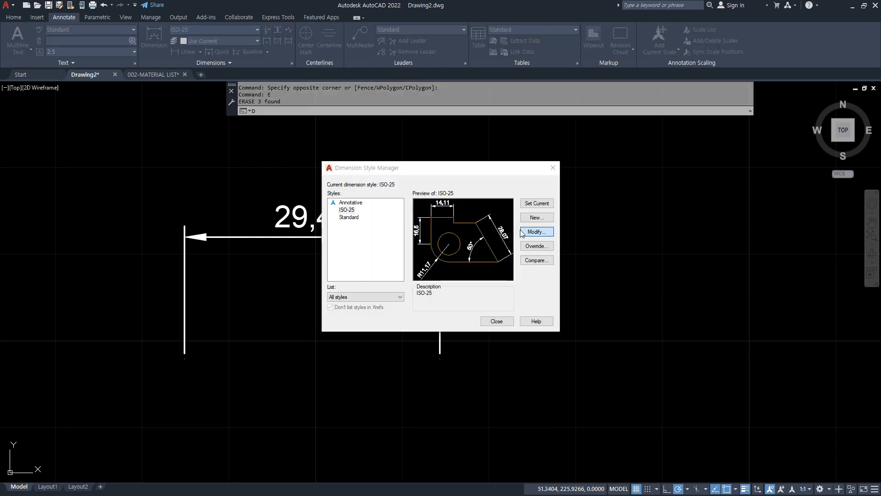
key(Return)
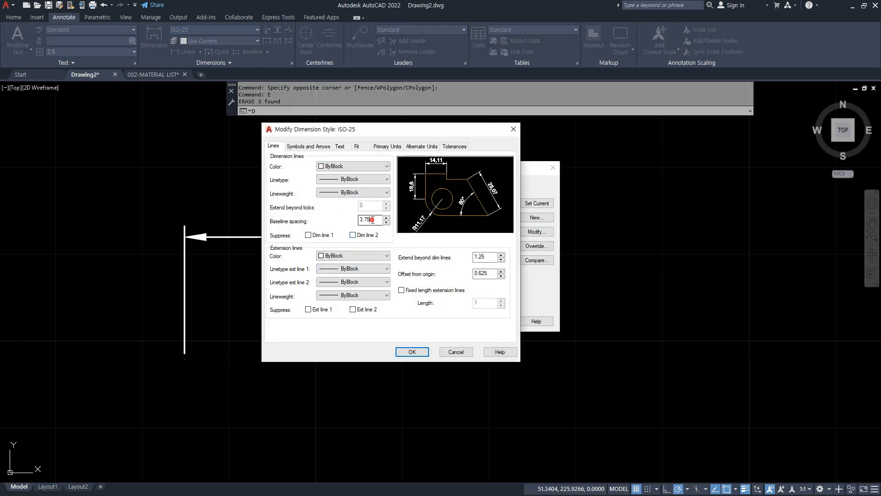
click(415, 352)
click(495, 322)
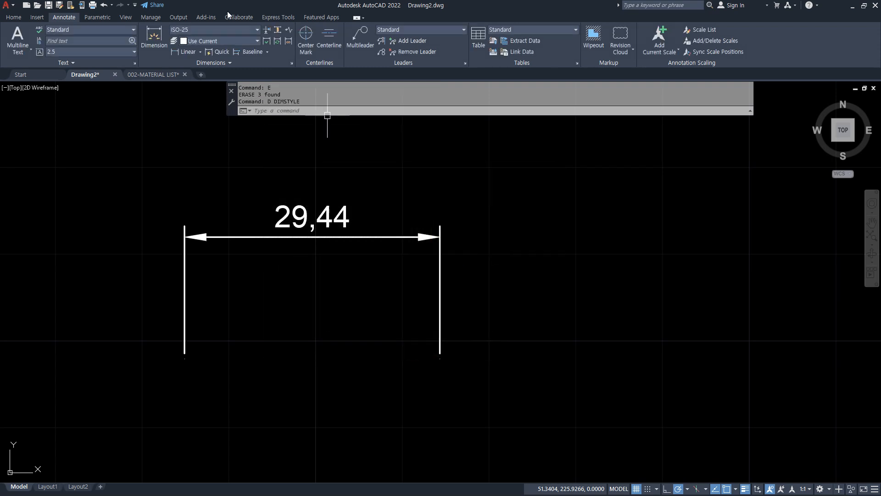
Step: Add three baseline dimensions of about 42.3, 63.7 and 84.4 units from the 29.44 dimension's first extension line
click(258, 56)
click(190, 266)
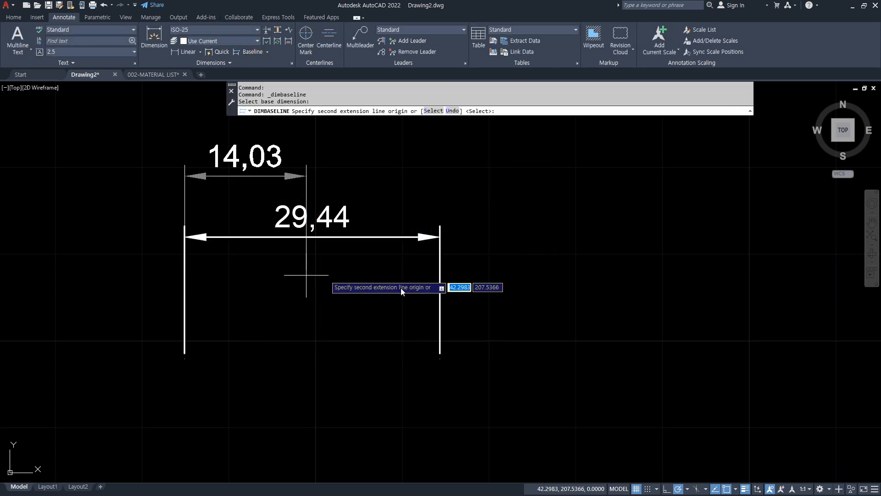
click(551, 330)
click(737, 342)
middle_drag(794, 334, 650, 381)
click(773, 384)
key(Escape)
Step: Dimension the vertical distance between the 29.44 and 42.26 dimension lines with a linear dimension
click(183, 52)
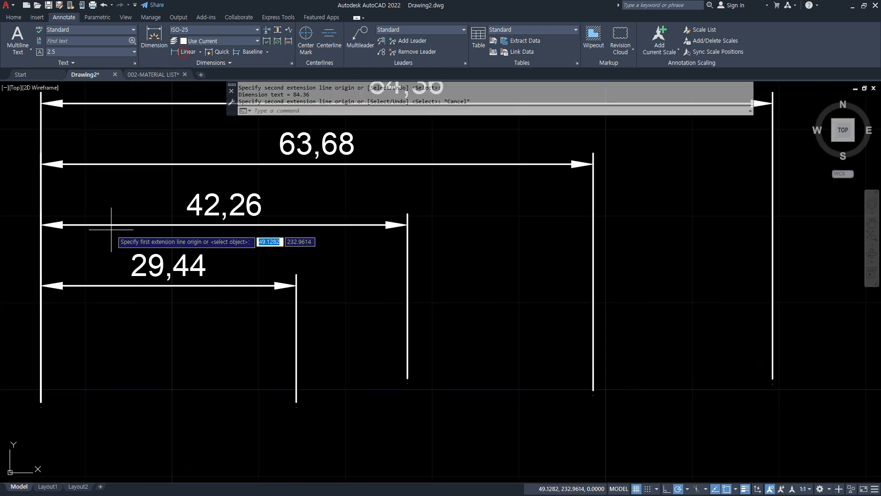
middle_drag(111, 229, 232, 236)
click(162, 293)
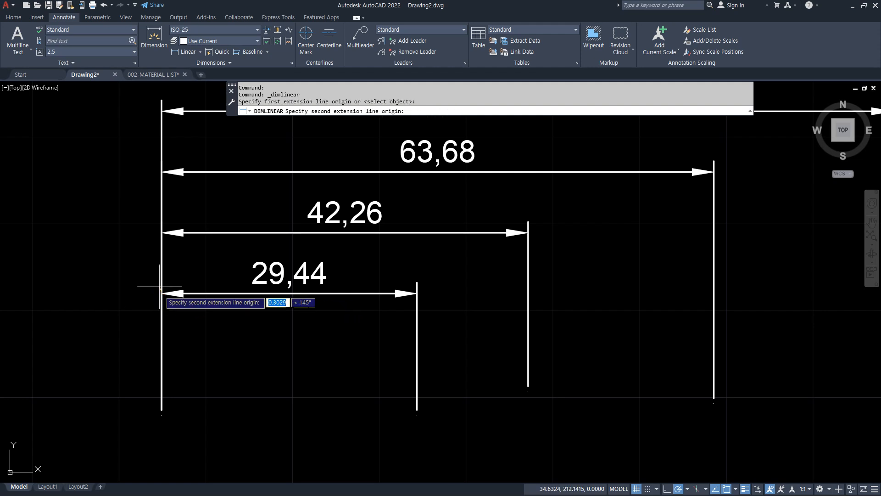
click(161, 233)
click(110, 250)
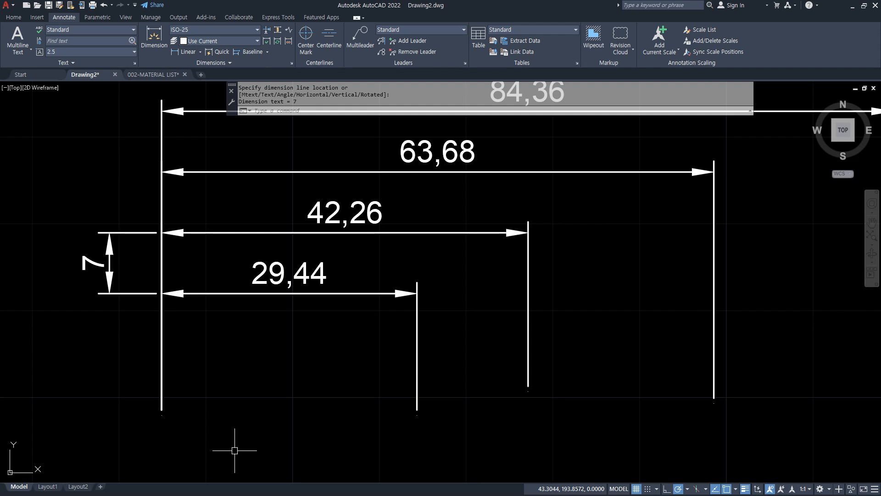
scroll(491, 279, down, 2)
click(271, 294)
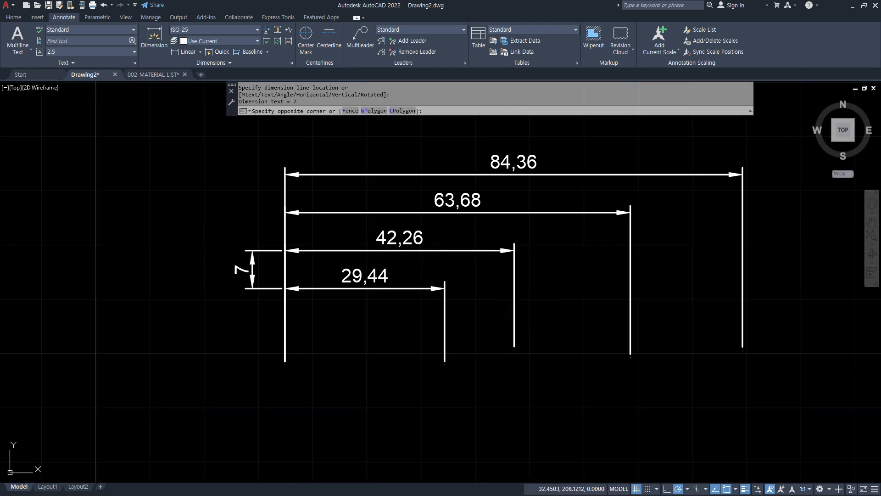
click(232, 222)
click(534, 348)
click(354, 163)
key(Escape)
key(Escape)
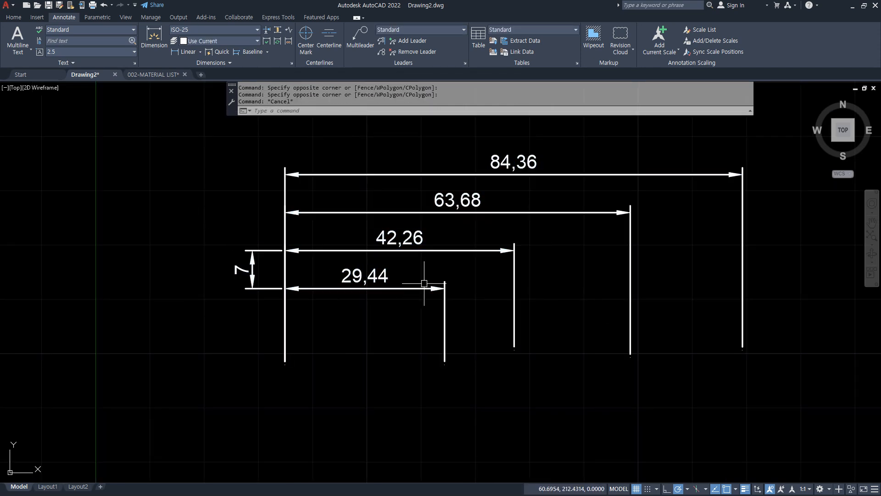
Step: Suppress Dim line 1 and Ext line 1 in the ISO-25 style and close the Dimension Style Manager
text(d)
key(Return)
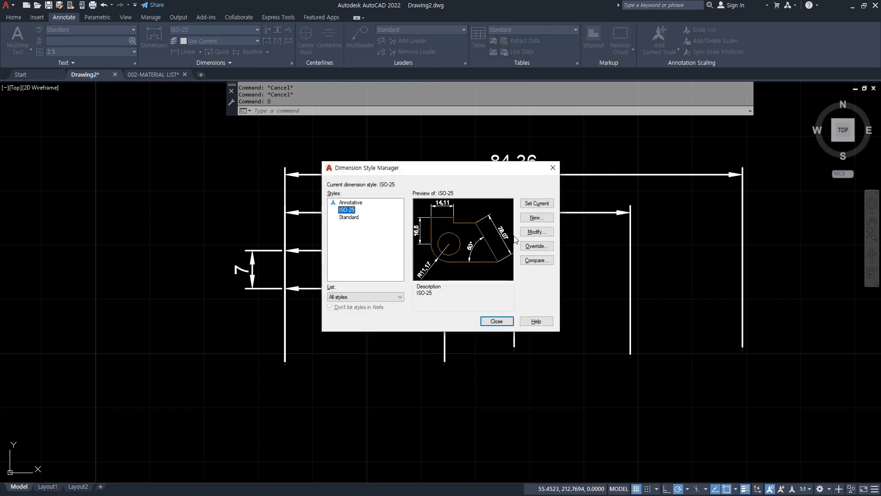
click(537, 232)
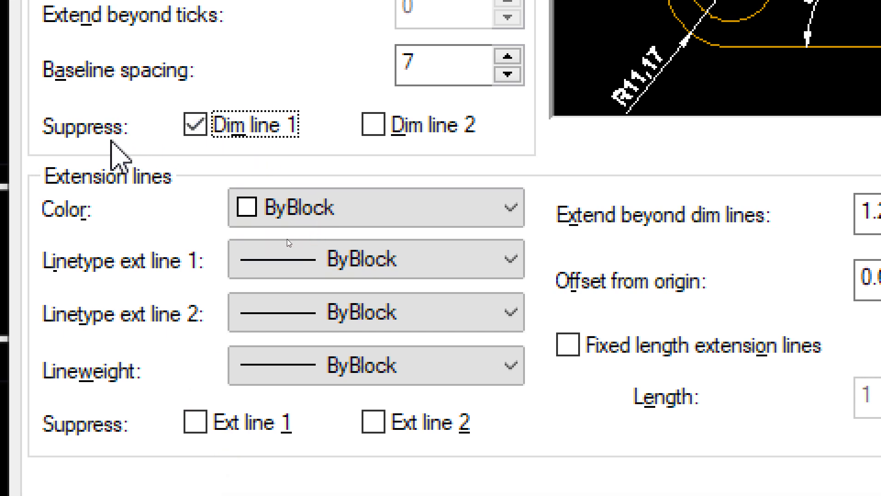
click(216, 421)
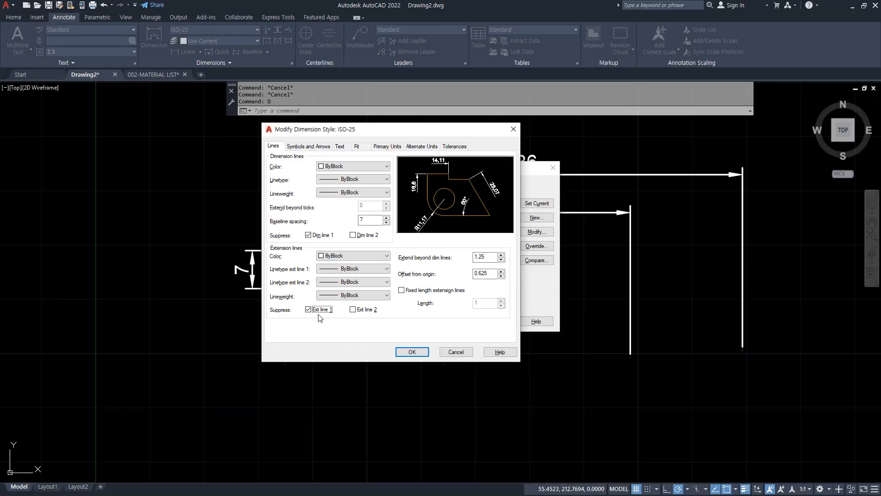
click(413, 352)
click(493, 322)
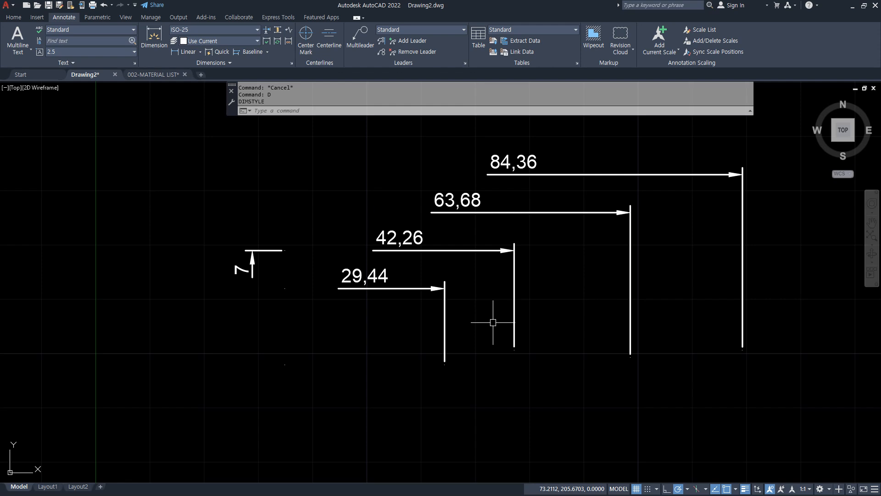
Step: Undo the suppression of the first dimension and extension lines
key(ctrl+z)
key(Escape)
key(Escape)
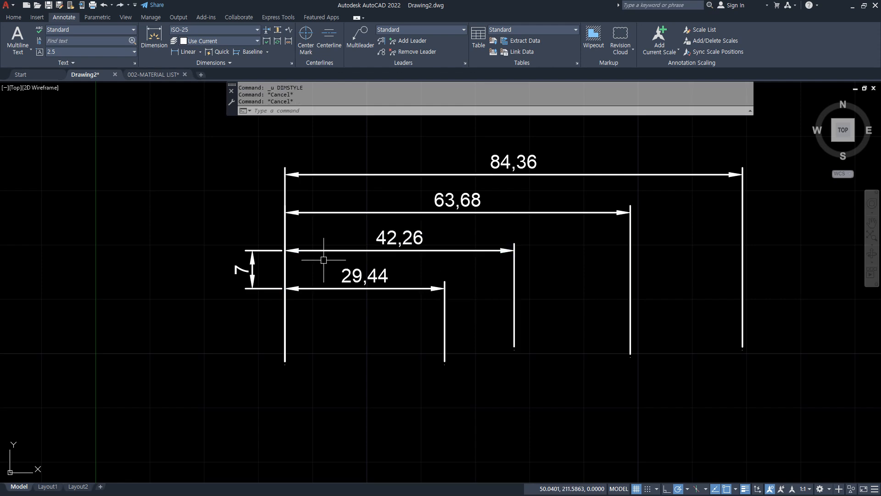
Step: Erase all five dimensions from the drawing
click(527, 402)
click(226, 197)
text(E)
key(Return)
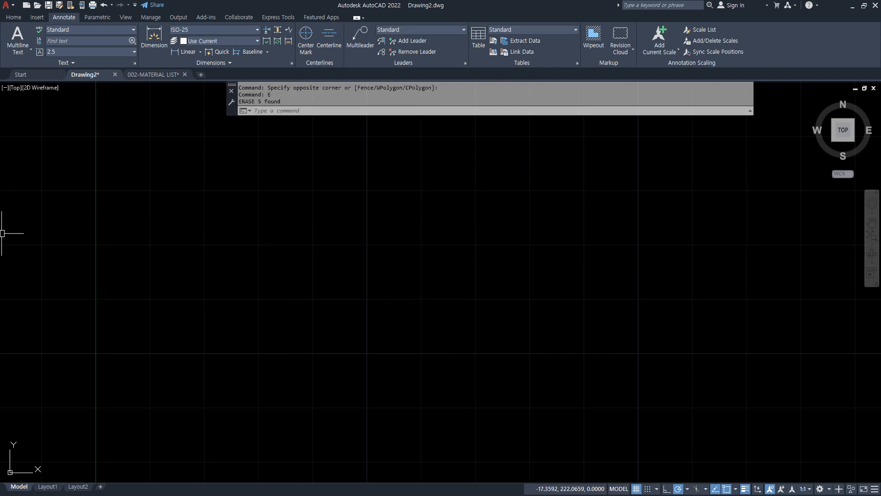
Step: Switch to the browser, view the 치수연습 1 post on the 캐드 실습자료 board, and return to AutoCAD
drag(0, 31, 277, 31)
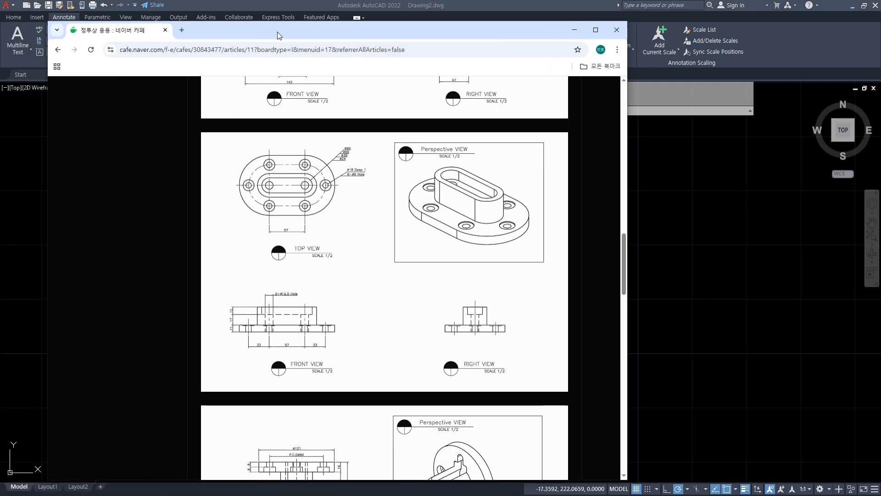
scroll(177, 236, up, 10)
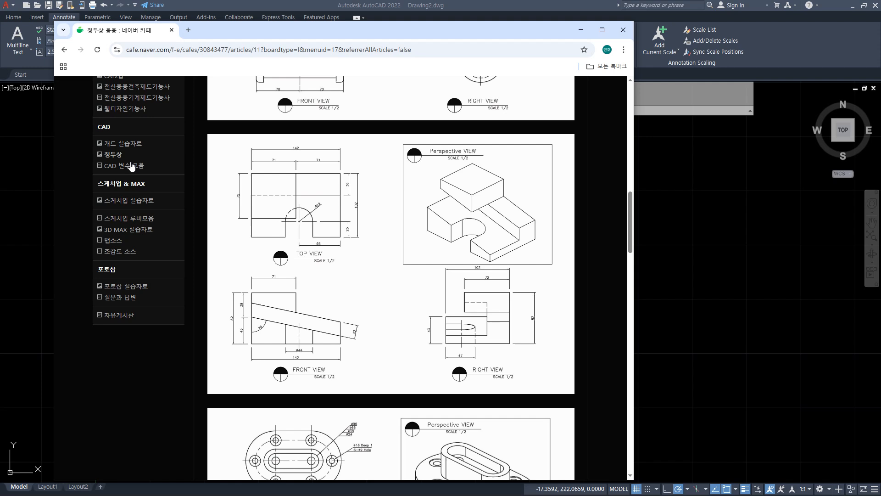
click(122, 146)
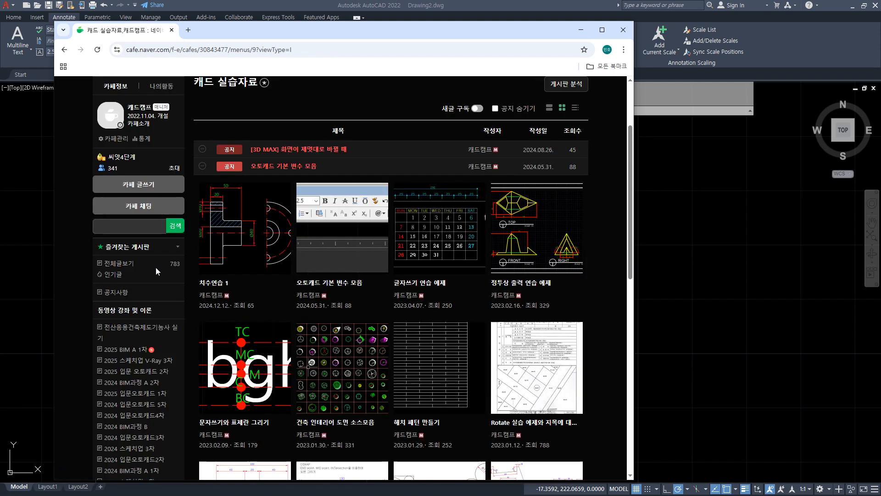
click(249, 226)
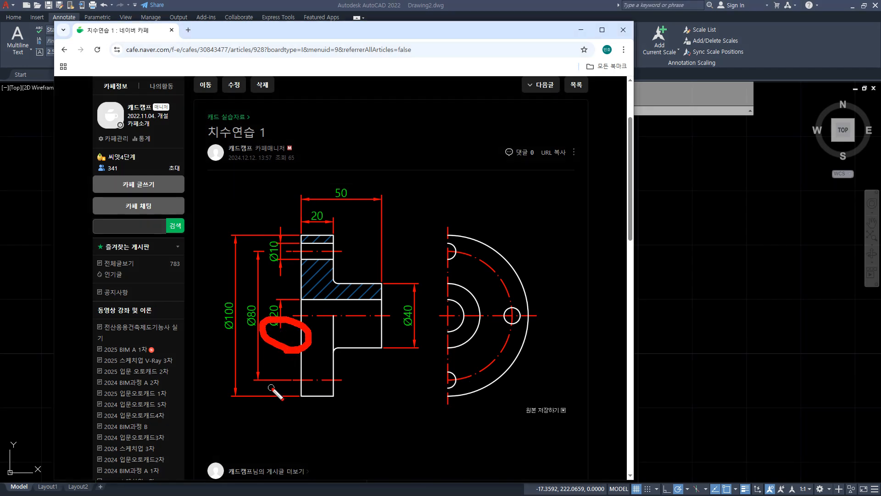
key(Escape)
key(alt+Tab)
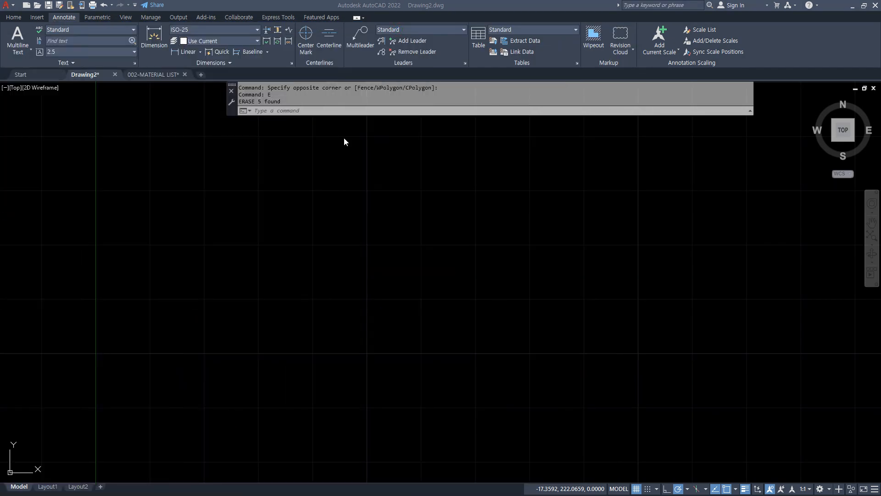
Step: Create a new layer named cen and set its color to red
text(z)
key(Return)
text(a)
key(Return)
click(14, 17)
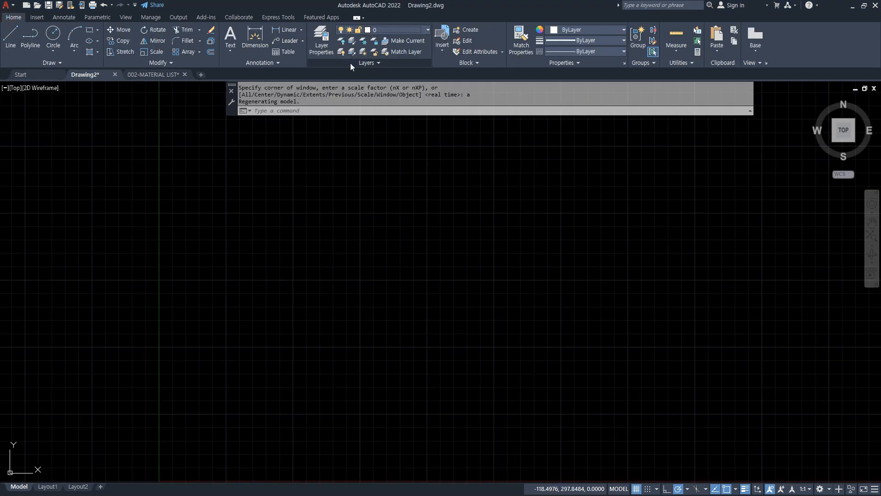
key(Escape)
key(Escape)
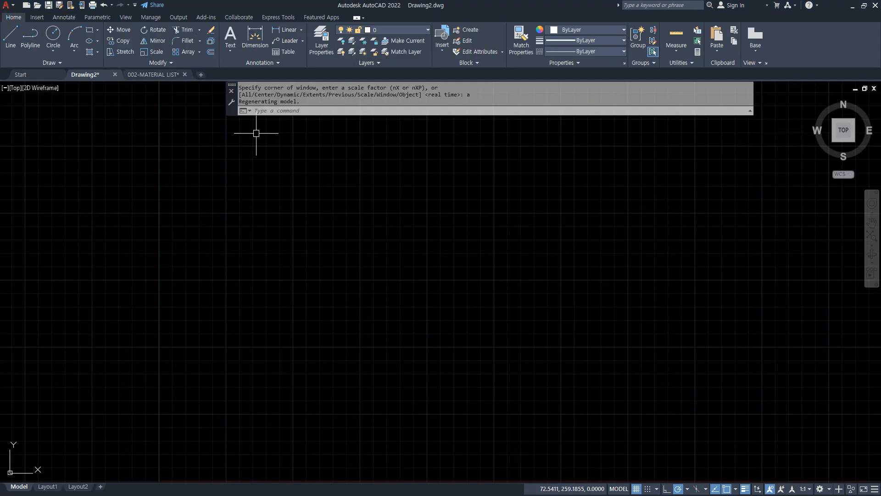
click(323, 46)
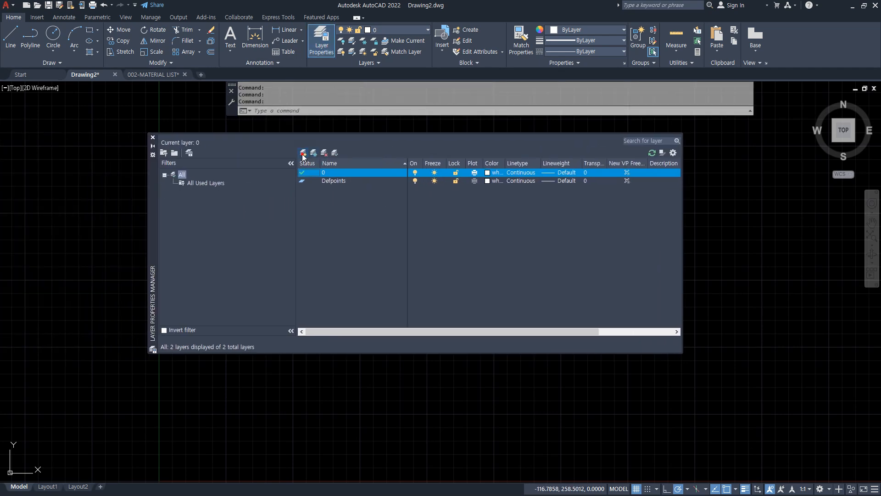
click(303, 154)
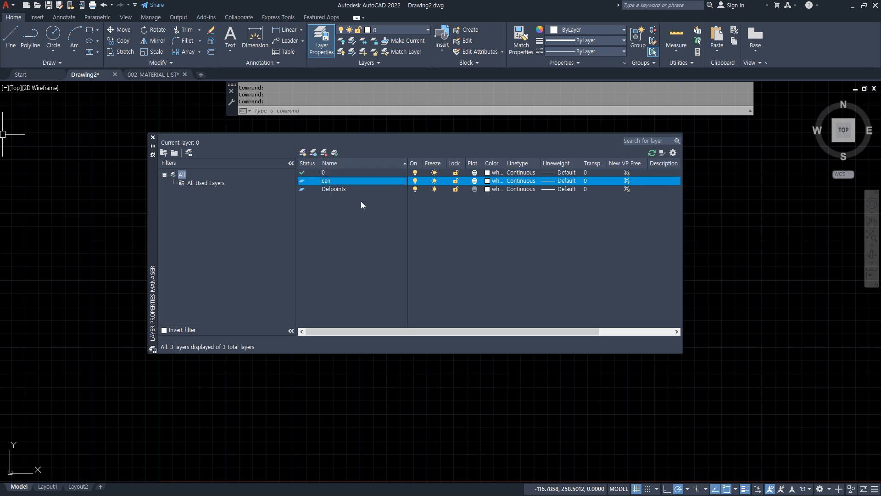
click(487, 180)
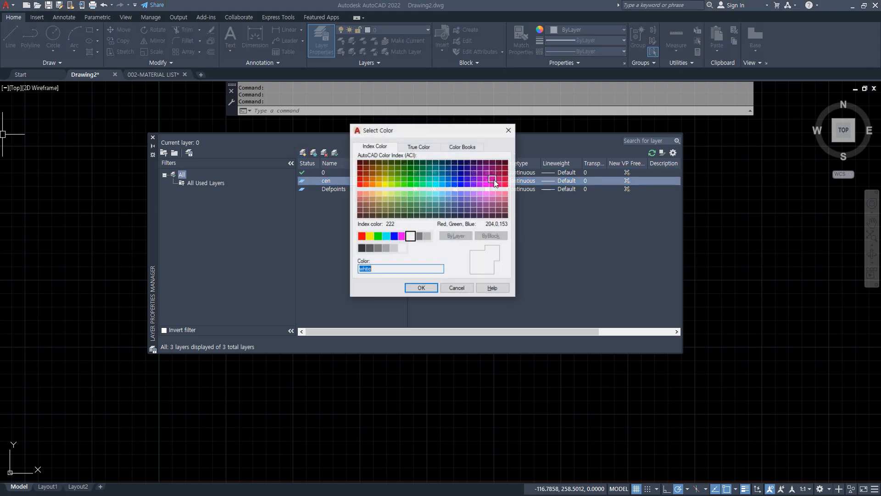
click(362, 234)
click(419, 287)
Step: Load the ACAD_ISO04W100 linetype, assign it to the cen layer, and make cen the current layer
click(519, 181)
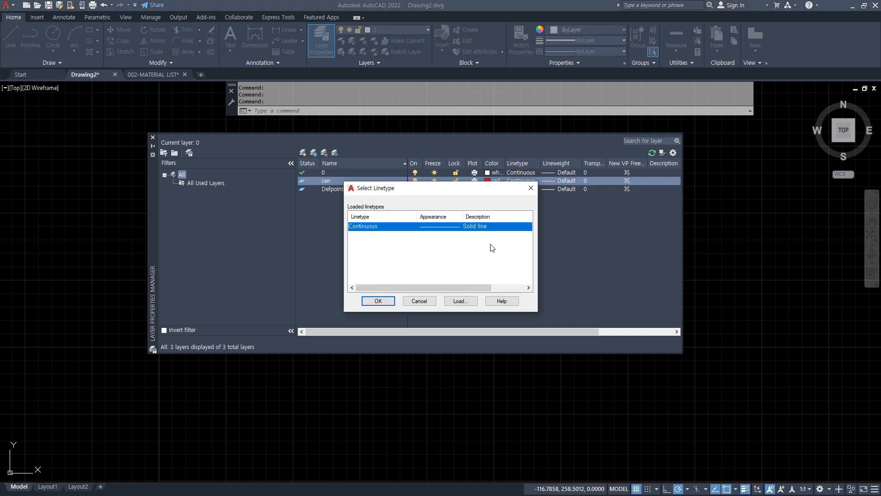
click(461, 302)
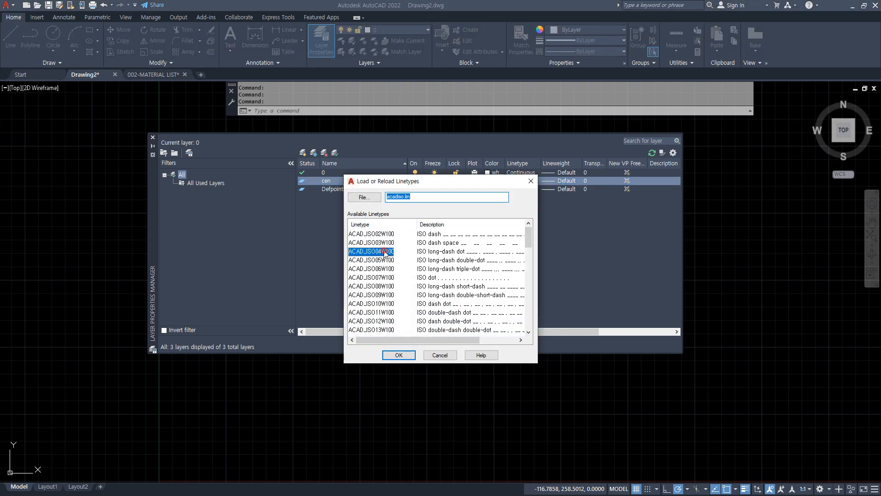
click(399, 355)
click(384, 226)
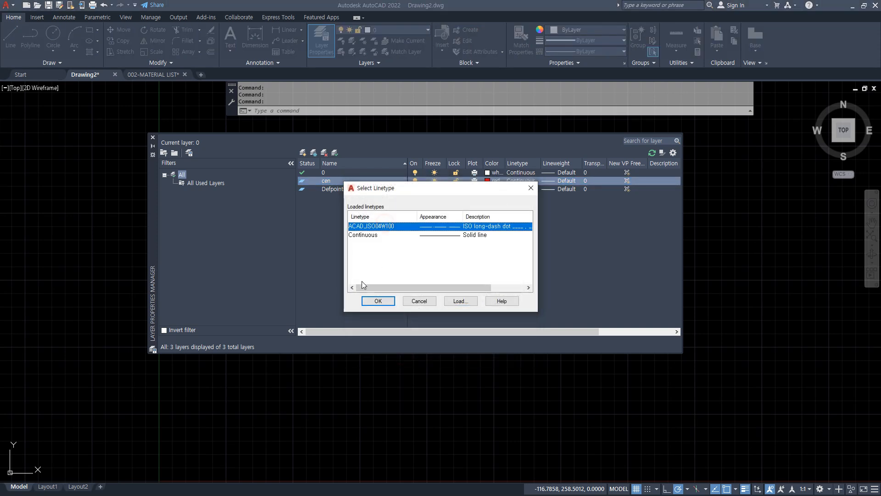
click(376, 301)
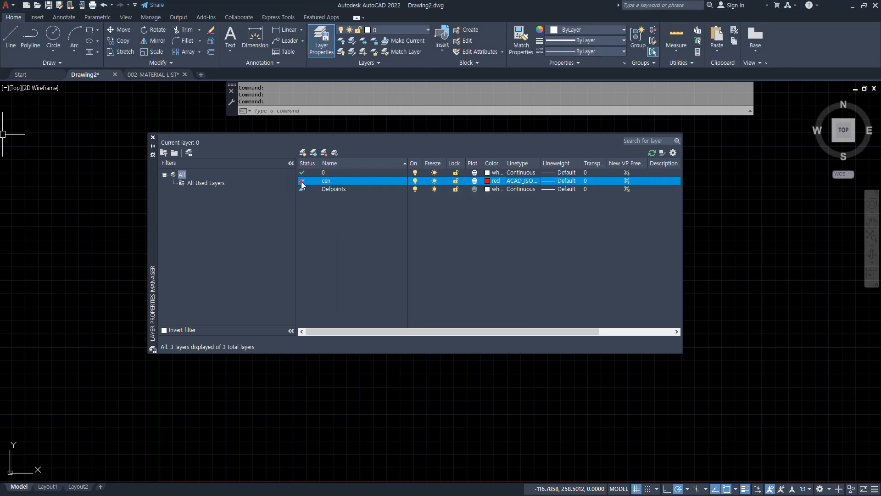
click(153, 138)
Step: Draw a horizontal and a vertical construction line crossing near the middle of the drawing area
text(x)
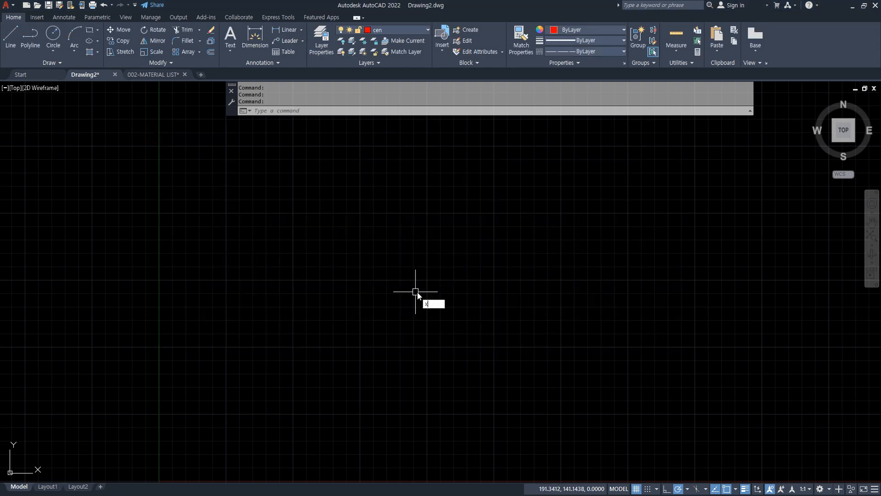
text(l)
key(Return)
click(406, 292)
click(449, 292)
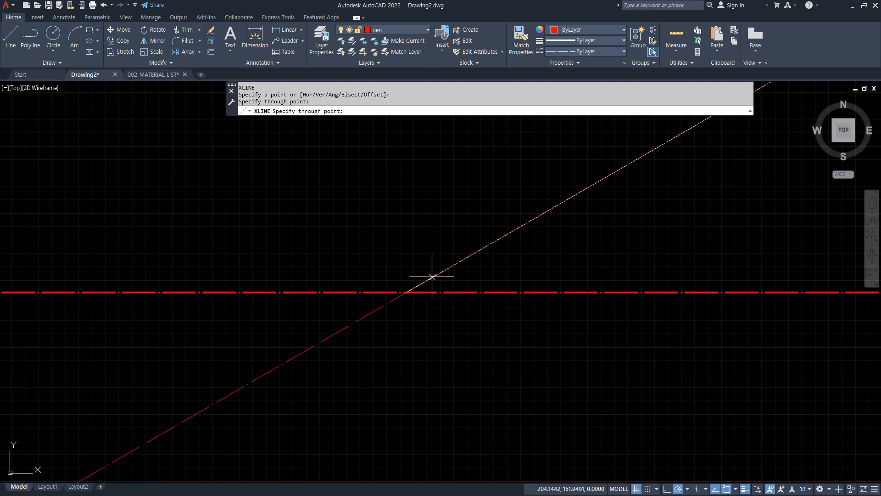
click(407, 256)
key(Return)
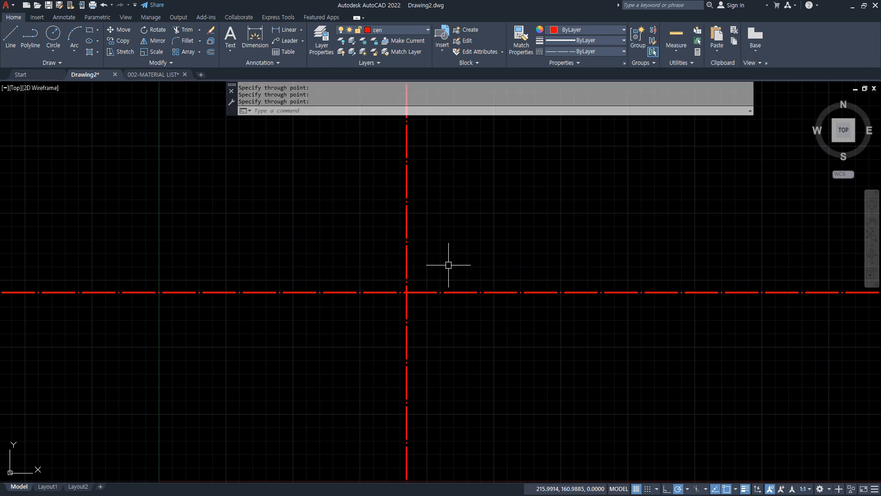
Step: Copy the vertical construction line horizontally to its right to form a second vertical centerline
text(cp)
key(Return)
click(440, 305)
click(342, 370)
key(Return)
click(439, 355)
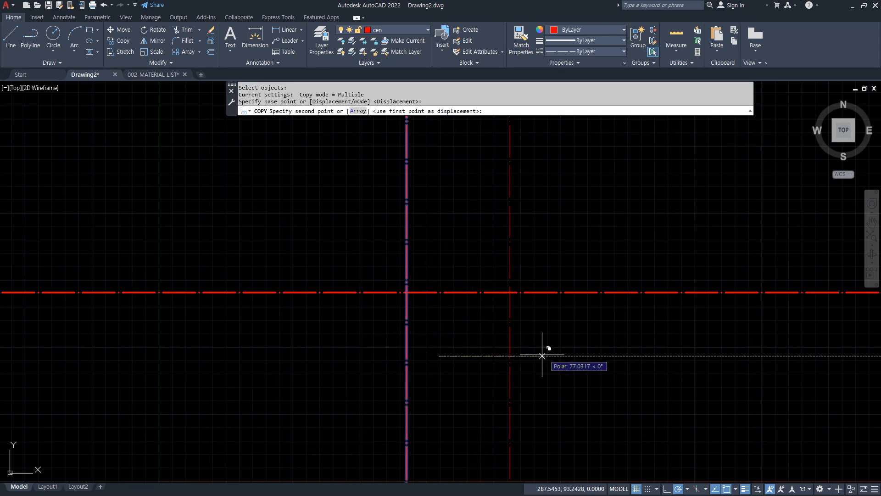
click(555, 353)
key(Escape)
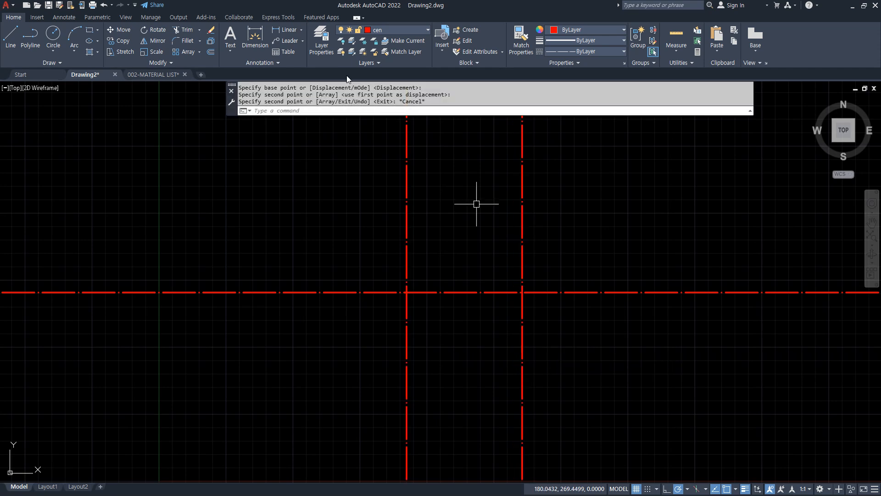
Step: Make layer 0 current and draw a circle of diameter 20 at the right-hand centerline intersection
click(384, 30)
click(382, 45)
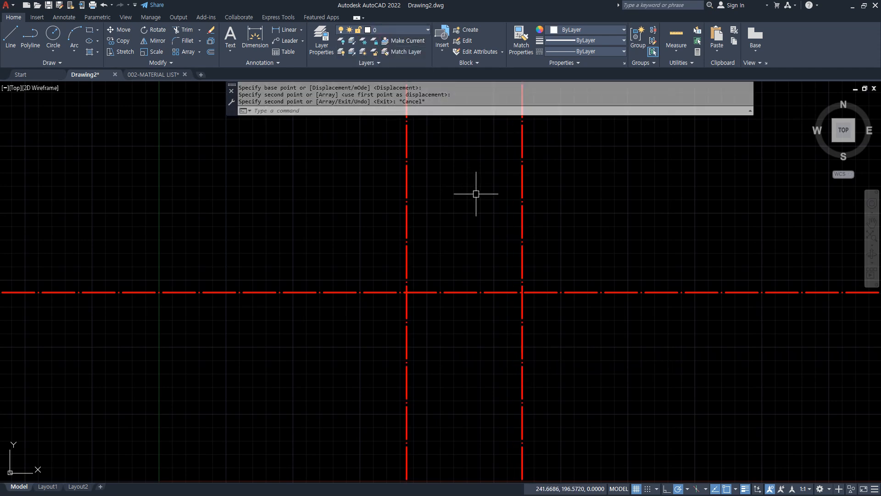
text(c)
key(Return)
click(522, 292)
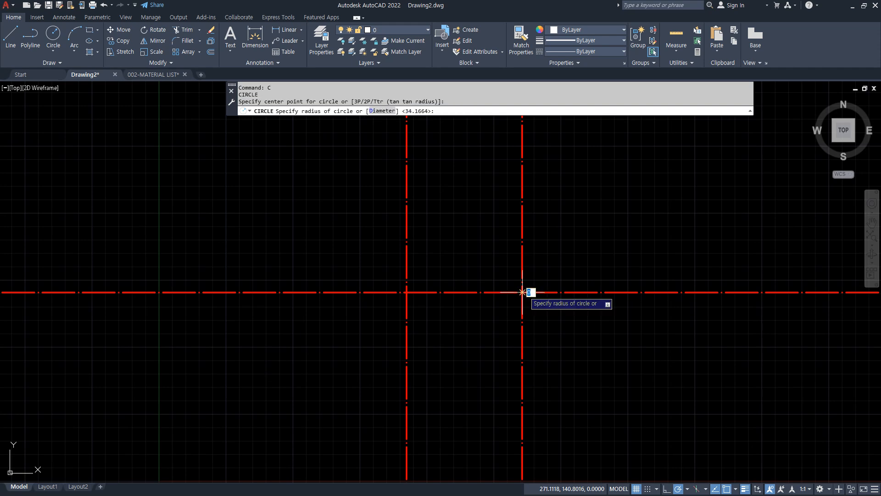
text(d)
key(Return)
text(2)
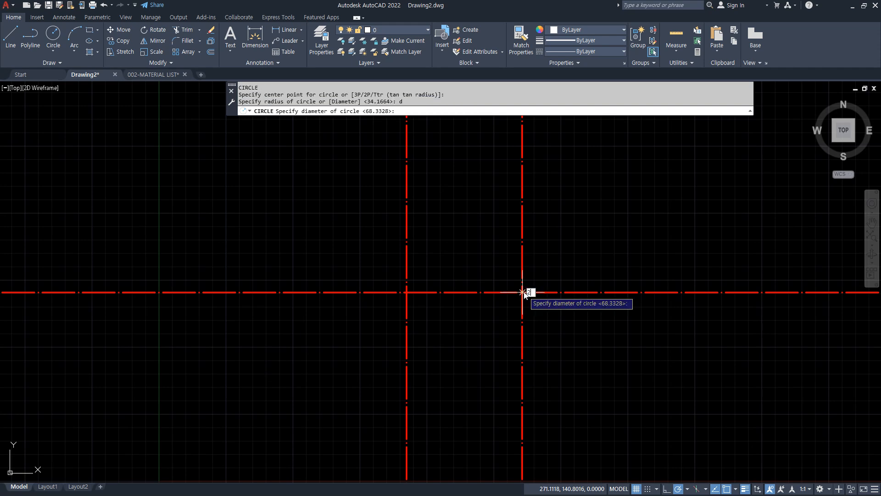
text(0)
key(Return)
Step: Draw a concentric circle of diameter 40 at the right-hand centerline intersection
key(Return)
click(523, 292)
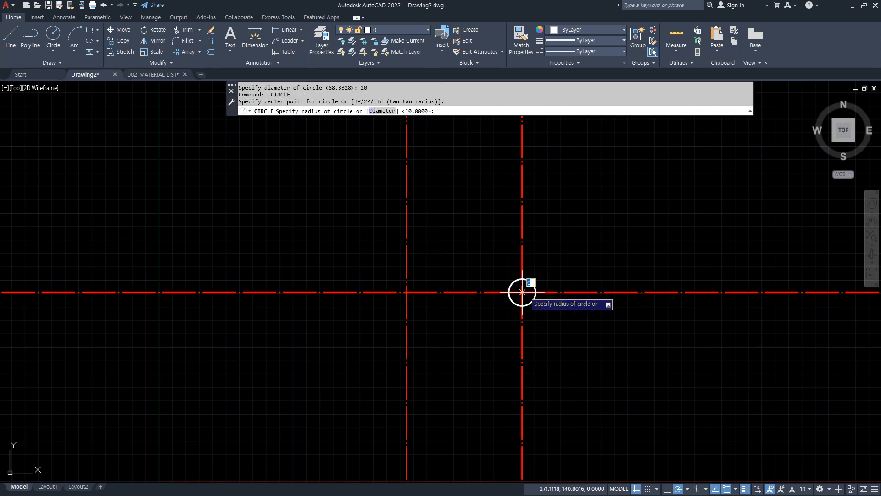
text(d)
key(Return)
text(4)
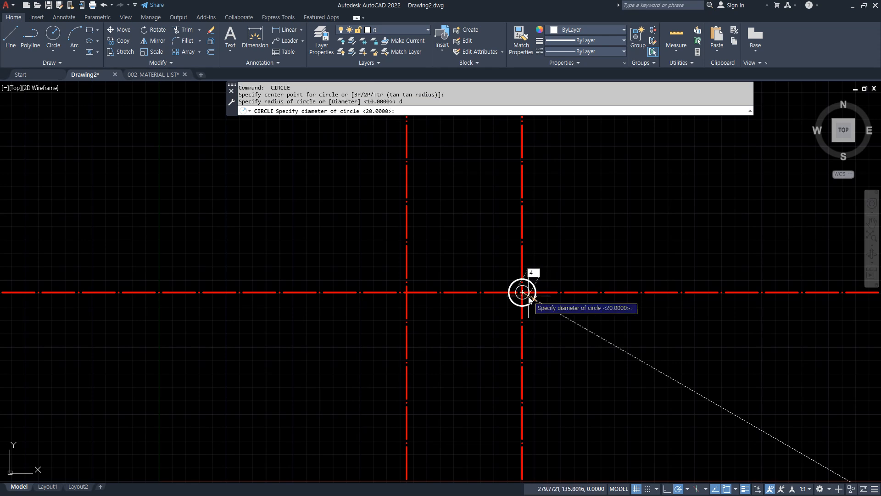
text(0)
key(Return)
Step: Draw a concentric circle of diameter 80 at the right-hand centerline intersection
text(c)
key(Return)
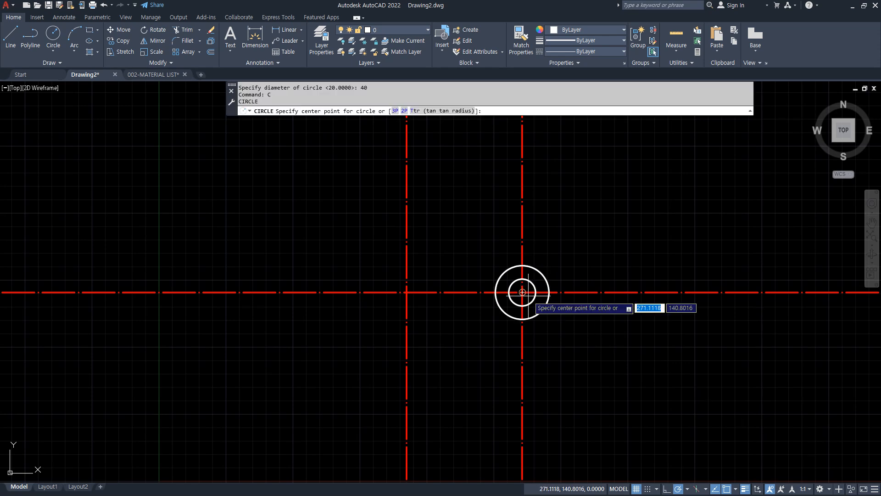
click(523, 292)
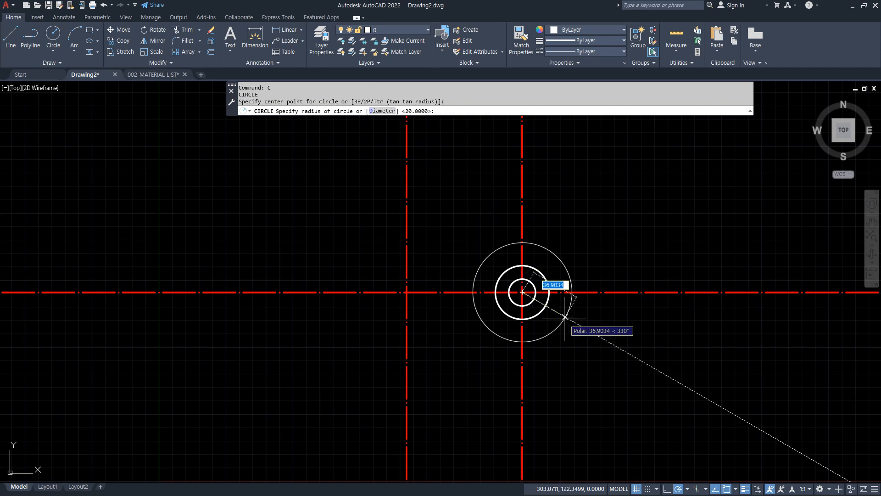
text(d)
key(Return)
text(80)
key(Return)
Step: Draw a concentric circle of diameter 100 at the right-hand centerline intersection
text(c)
key(Return)
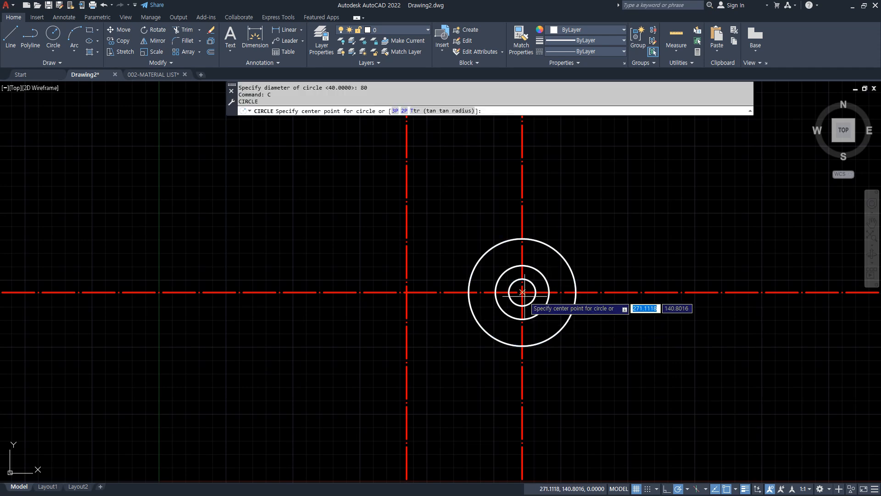
click(523, 292)
text(d)
key(Return)
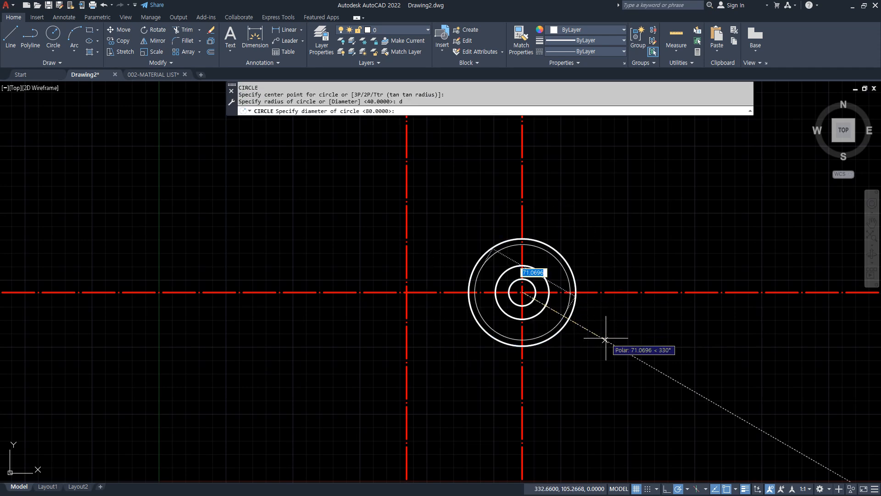
text(100)
key(Return)
Step: Trim the left halves of the four concentric circles at the vertical centerline
text(tr)
key(Return)
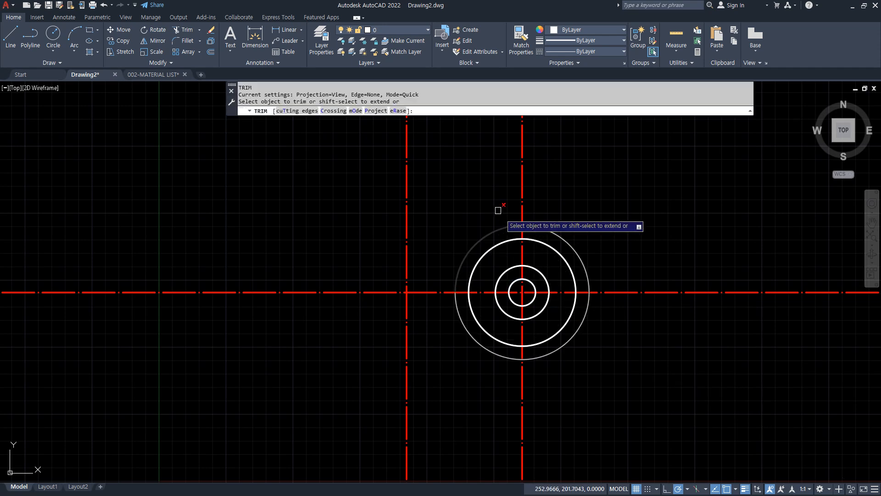
click(494, 206)
key(Return)
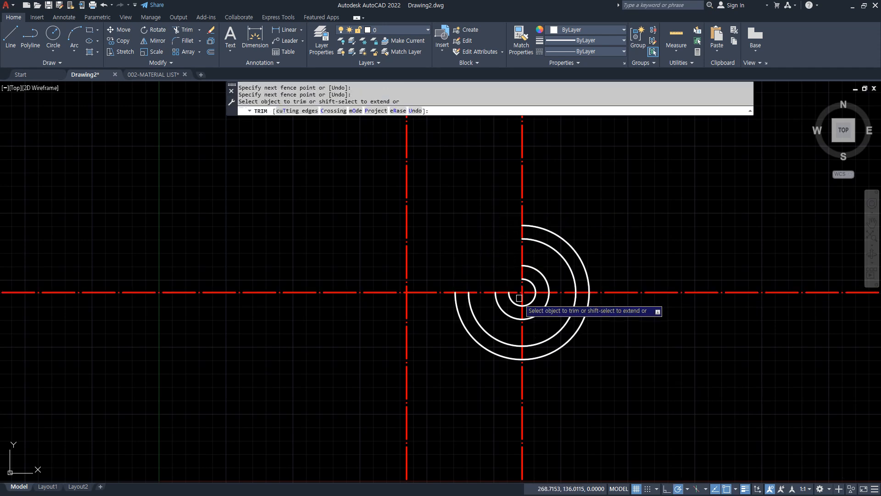
click(496, 370)
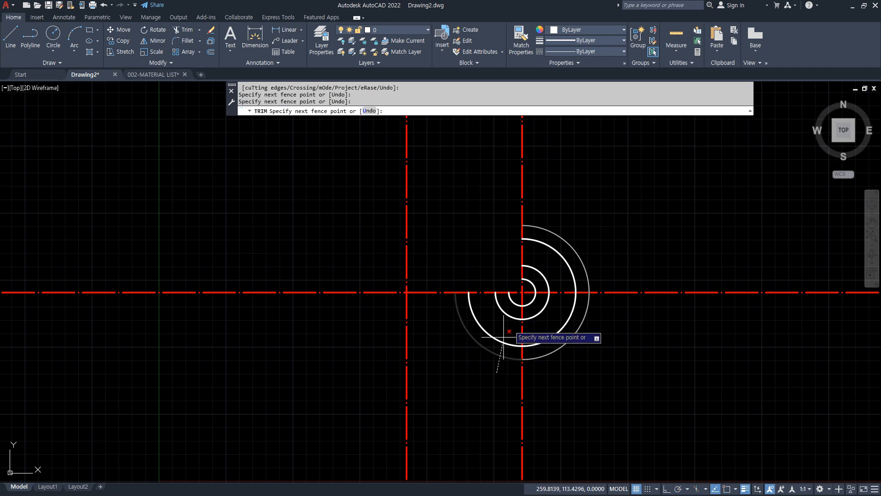
key(Return)
key(Escape)
Step: Match the properties of the horizontal centerline onto the 80-diameter arc
scroll(608, 330, up, 2)
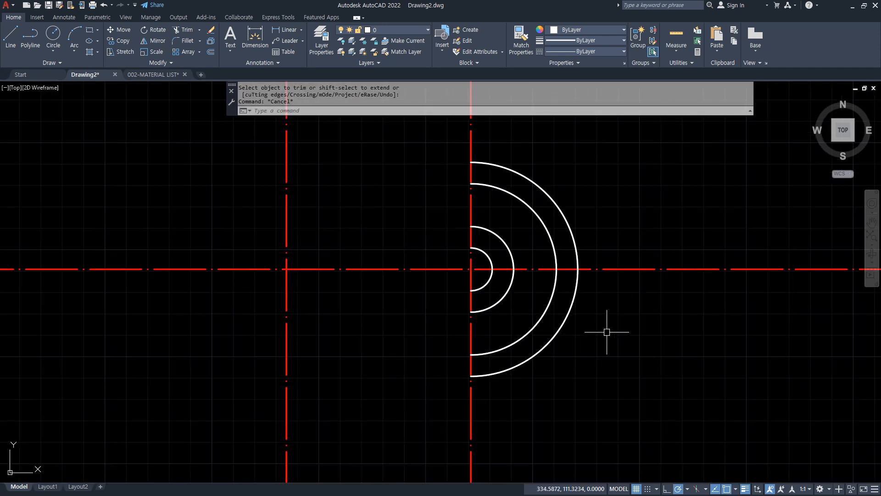
text(ma)
key(Return)
click(591, 269)
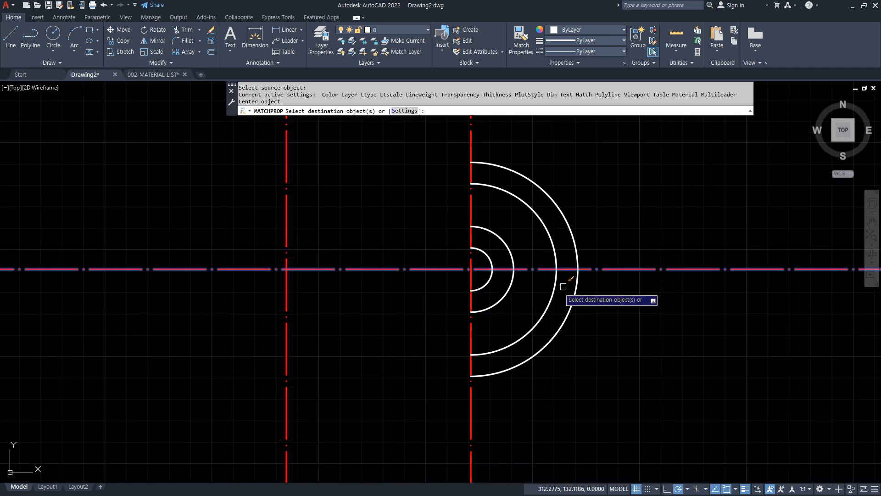
click(553, 289)
key(Return)
Step: Draw a circle of diameter 10 at the upper end of the red centerline arc
text(c)
key(Return)
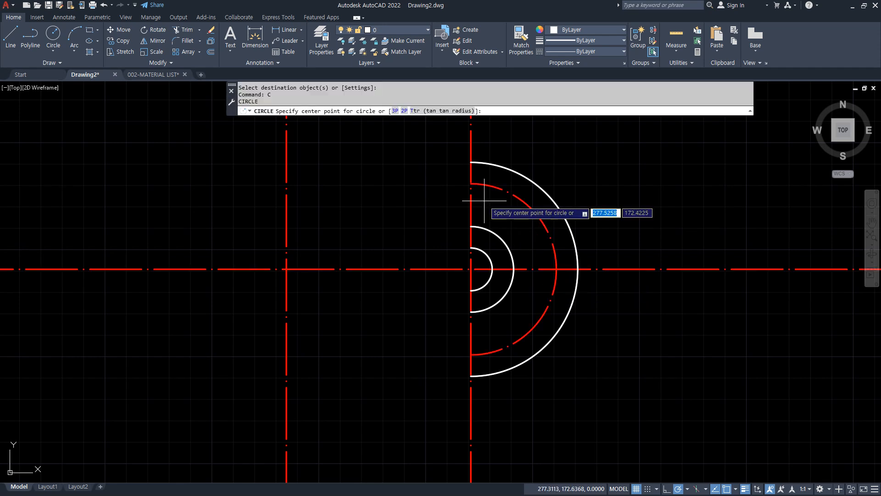
click(471, 184)
text(d)
key(Return)
text(10)
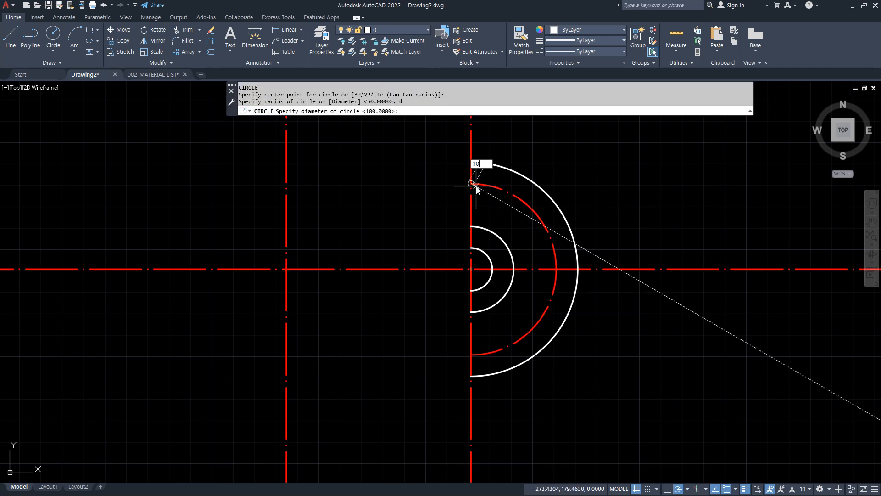
key(Return)
Step: Draw two more circles of diameter 10 at the rightmost point and lower end of the red arc
key(Return)
click(557, 269)
key(Return)
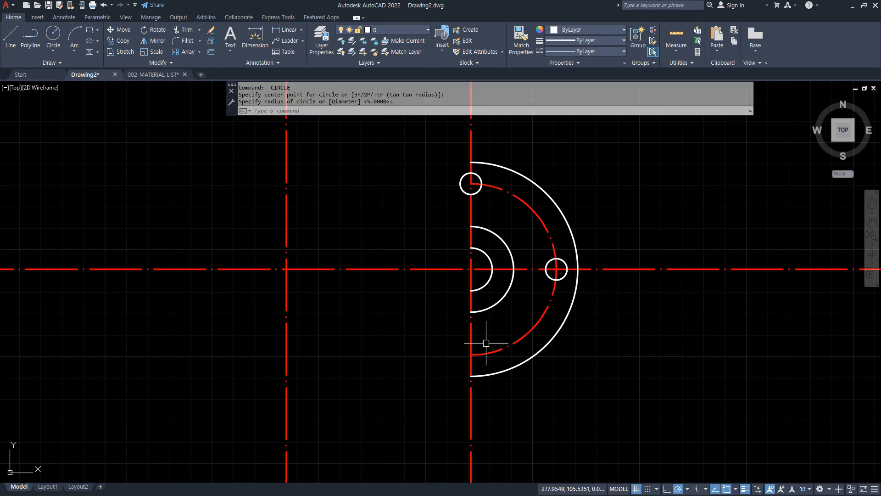
key(Return)
click(471, 355)
key(Return)
Step: Trim the left halves of the upper and lower small circles at the vertical centerline
text(tr)
key(Return)
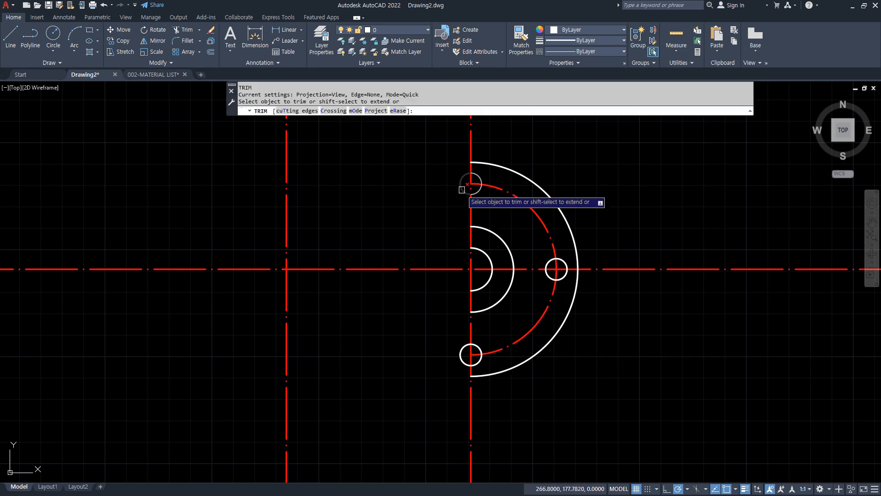
click(462, 189)
Step: Trim the centerlines outside the half-circle outline and the horizontal centerline between the two vertical centerlines
key(space)
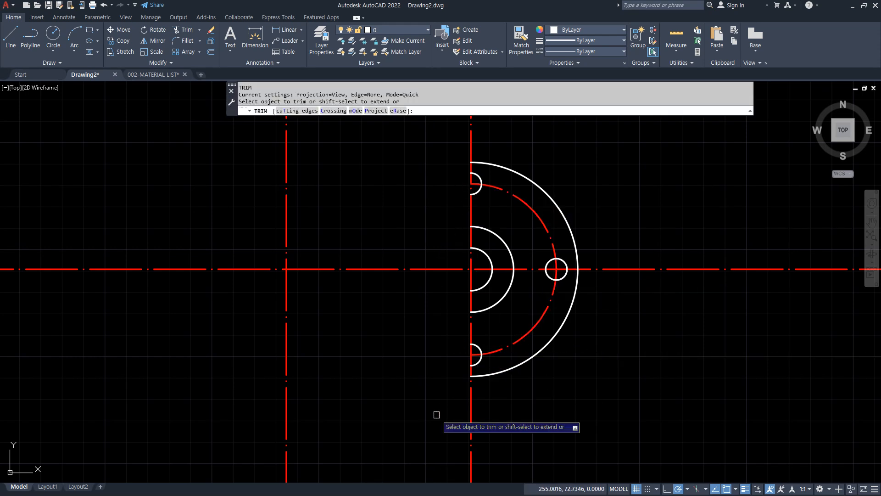
mouse_move(440, 416)
mouse_down()
mouse_move(409, 413)
mouse_move(441, 420)
mouse_move(640, 291)
mouse_move(547, 133)
mouse_move(374, 237)
mouse_move(368, 354)
mouse_up()
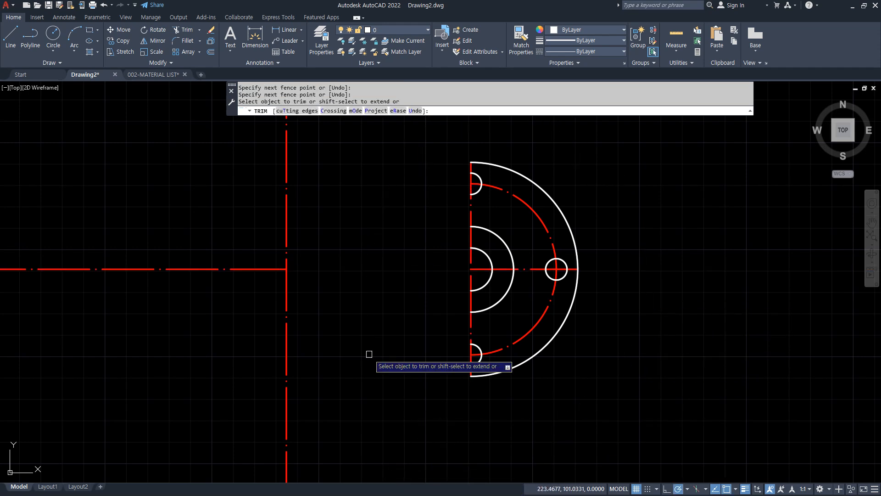
key(Escape)
Step: Lengthen both ends of the half-circle view's horizontal centerline by a delta of 5
text(le)
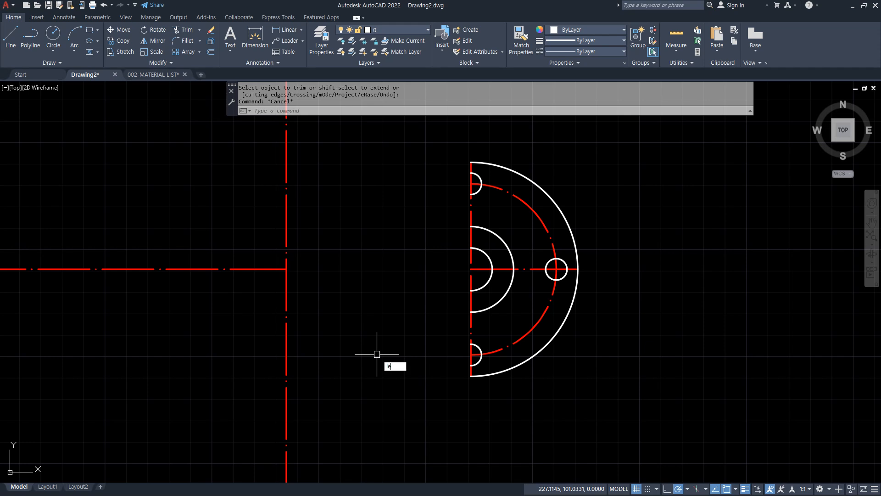
text(n)
key(Return)
text(de)
key(Return)
text(5)
key(Return)
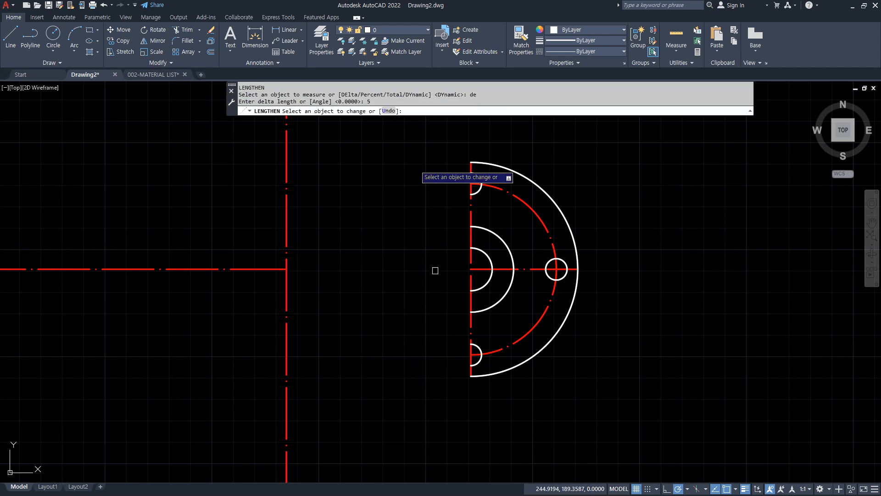
scroll(487, 175, up, 4)
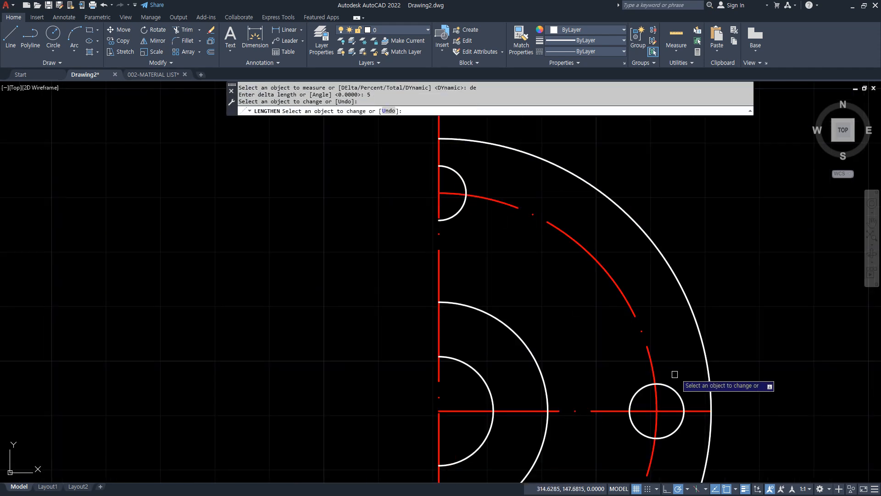
click(701, 411)
click(479, 410)
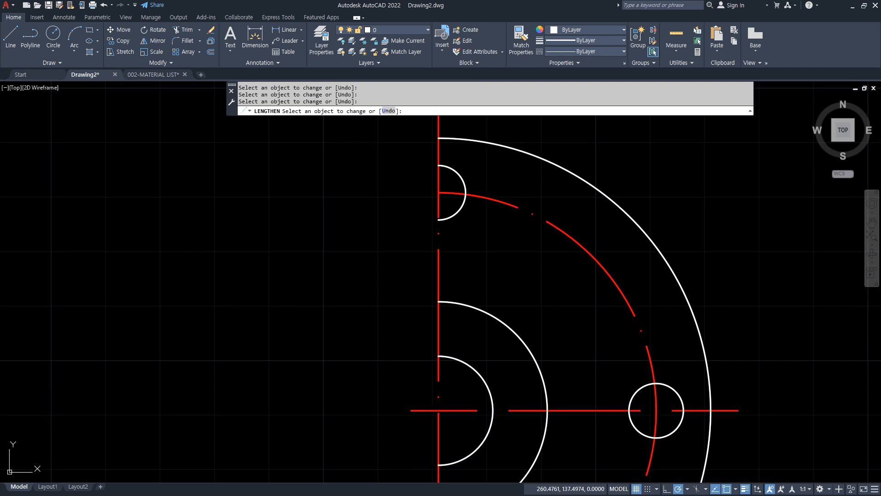
Step: Lengthen the half-circle view's vertical centerline and the ends of the red centerline arc by 5
middle_drag(413, 427, 346, 125)
click(369, 373)
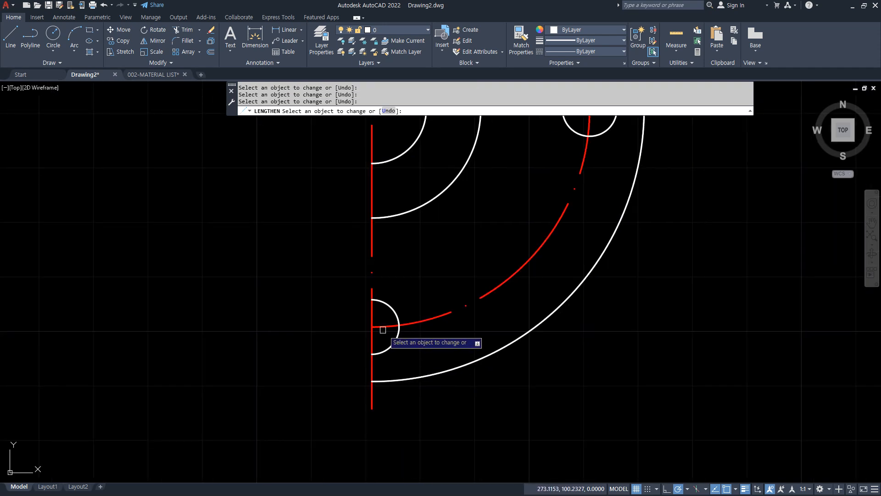
mouse_move(386, 335)
middle_down()
mouse_move(413, 311)
mouse_move(418, 274)
mouse_move(415, 429)
middle_up()
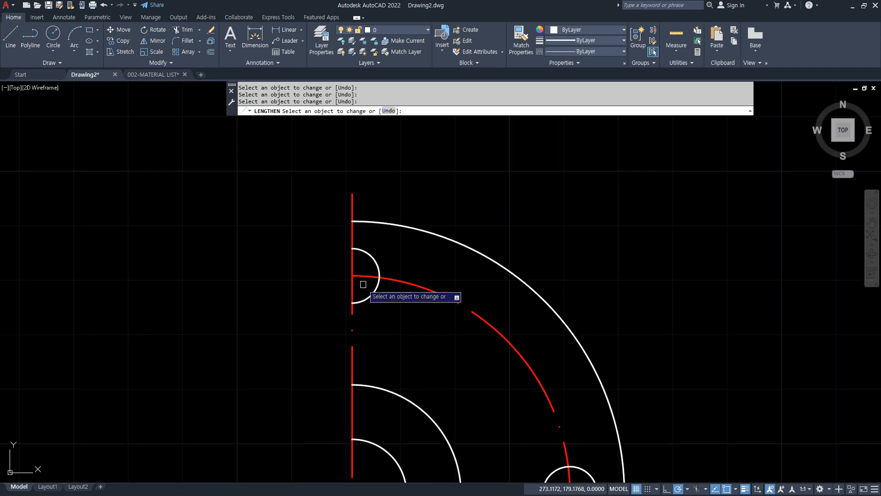
key(Escape)
scroll(241, 320, down, 3)
scroll(178, 325, up, 2)
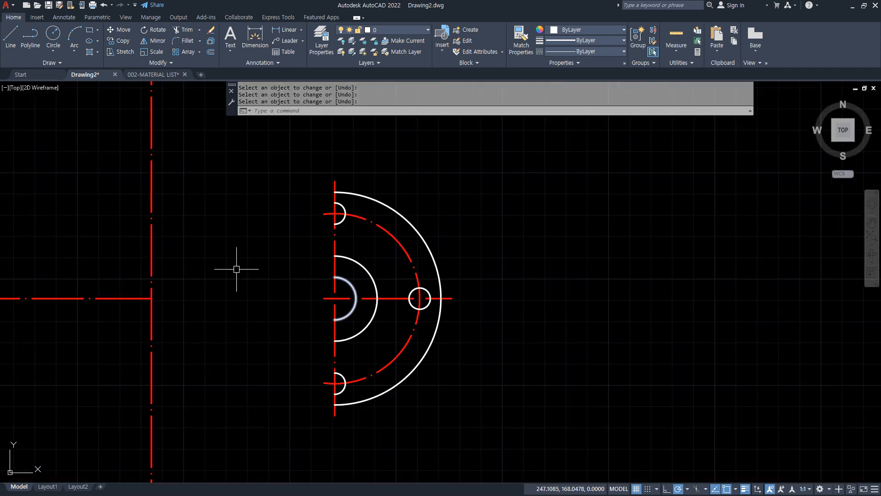
mouse_move(255, 215)
mouse_down()
mouse_move(303, 369)
mouse_move(270, 204)
mouse_up()
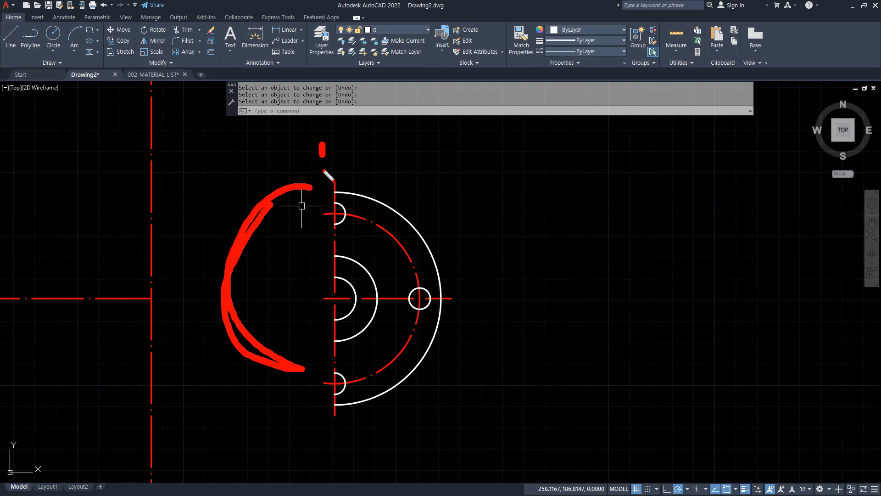
key(Escape)
Step: Offset the vertical centerline of the side view by 50 toward the half-circle view
mouse_move(255, 374)
middle_down()
mouse_move(321, 310)
mouse_move(383, 323)
middle_up()
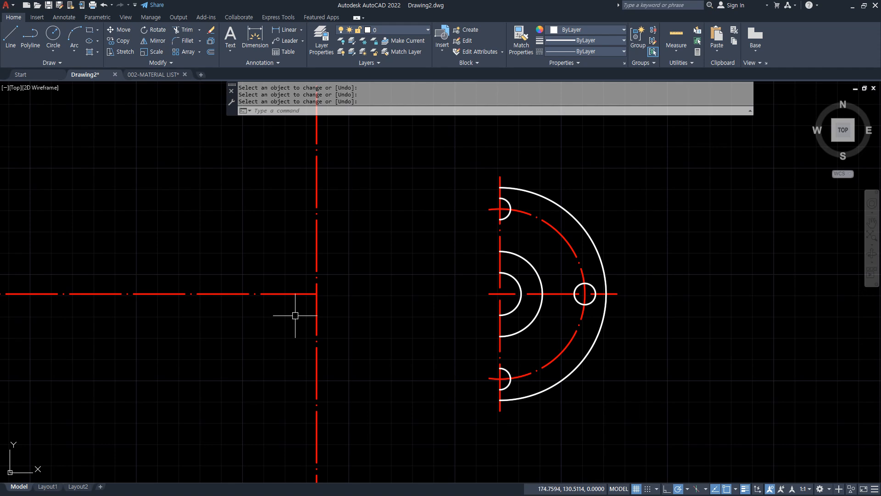
text(o)
key(Return)
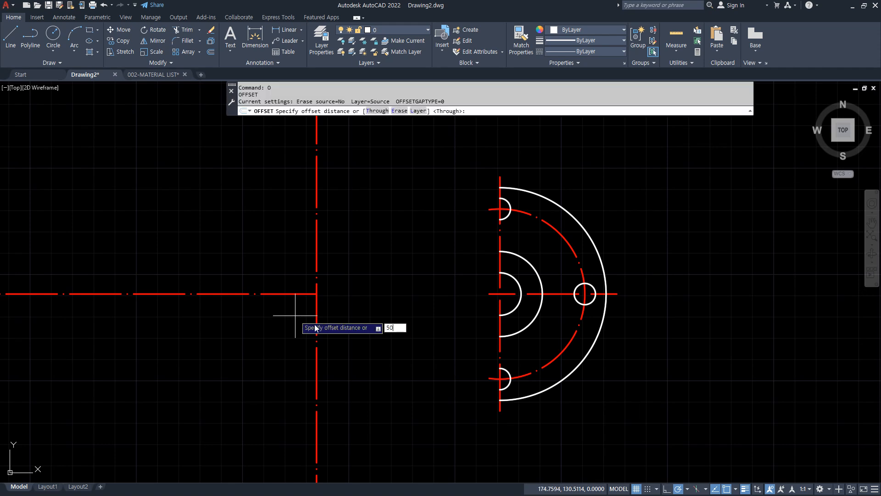
key(Return)
click(317, 315)
click(368, 305)
key(Return)
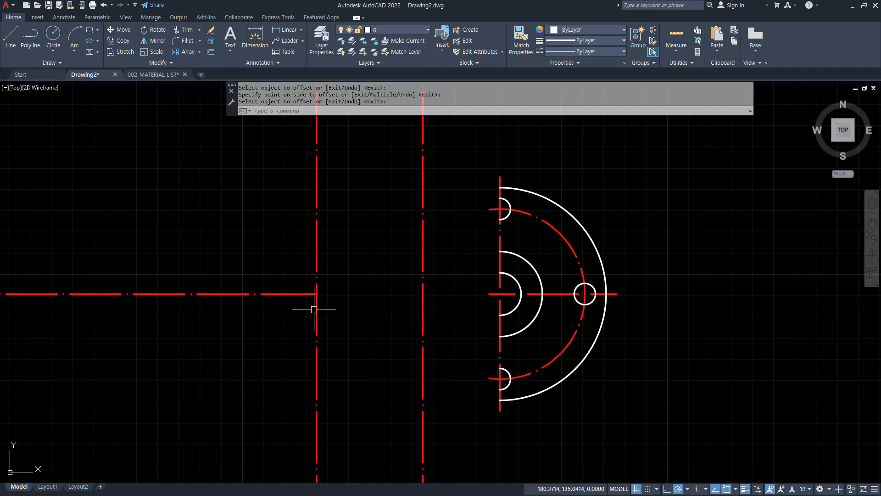
Step: Extend the horizontal centerline to the offset vertical line
text(ex)
key(Return)
drag(301, 289, 294, 324)
key(Return)
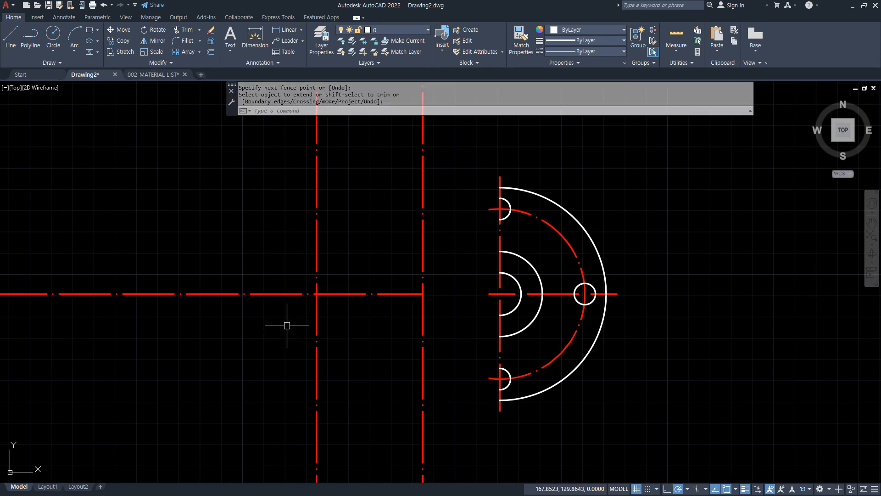
Step: Trim the part of the horizontal centerline that lies left of the two vertical lines
text(tr)
key(Return)
mouse_move(255, 283)
mouse_down()
mouse_move(256, 311)
mouse_move(335, 352)
mouse_up()
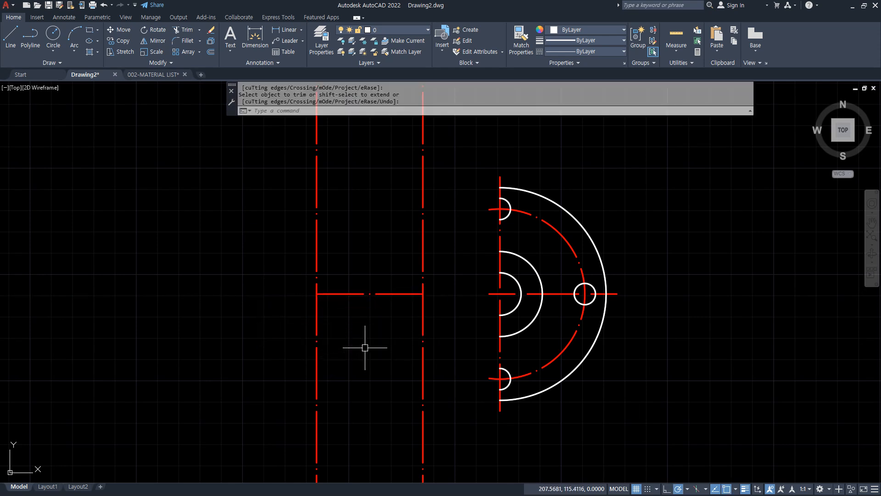
key(Return)
Step: Match the two vertical lines of the side view to the properties of a white half circle
click(501, 338)
click(456, 340)
click(241, 390)
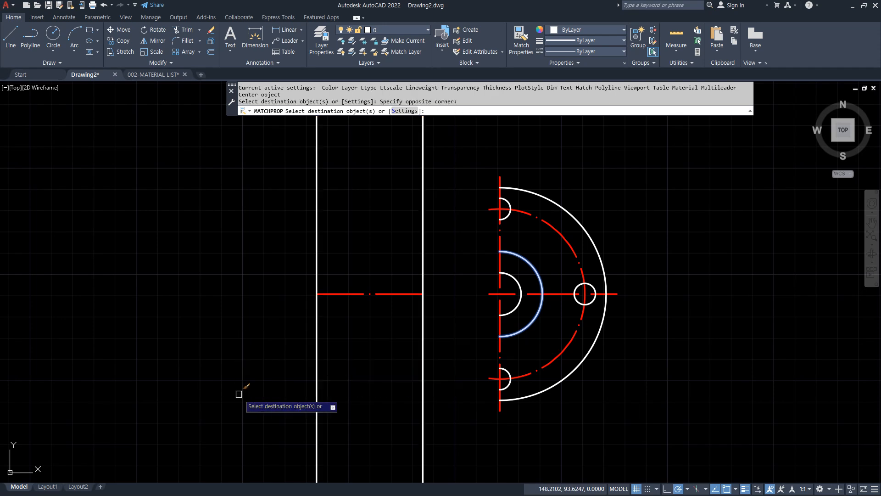
key(Return)
Step: Offset the side view's horizontal centerline upward by 10
text(o)
key(Return)
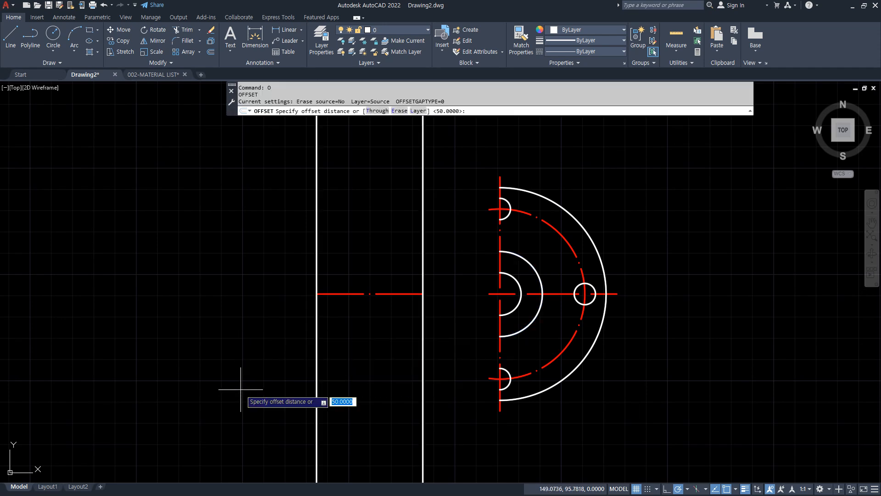
text(10)
key(Return)
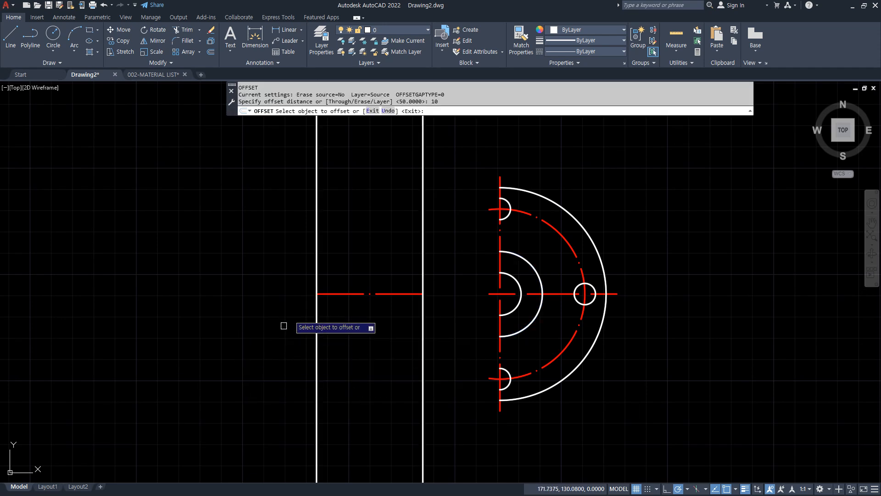
click(374, 294)
click(378, 263)
key(Return)
Step: Offset the side view's horizontal centerline by 20 both upward and downward
key(Return)
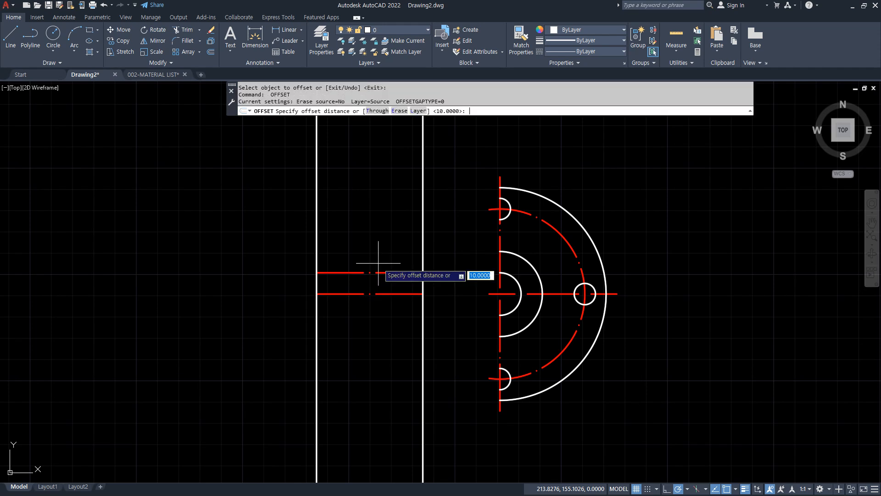
key(Return)
click(383, 294)
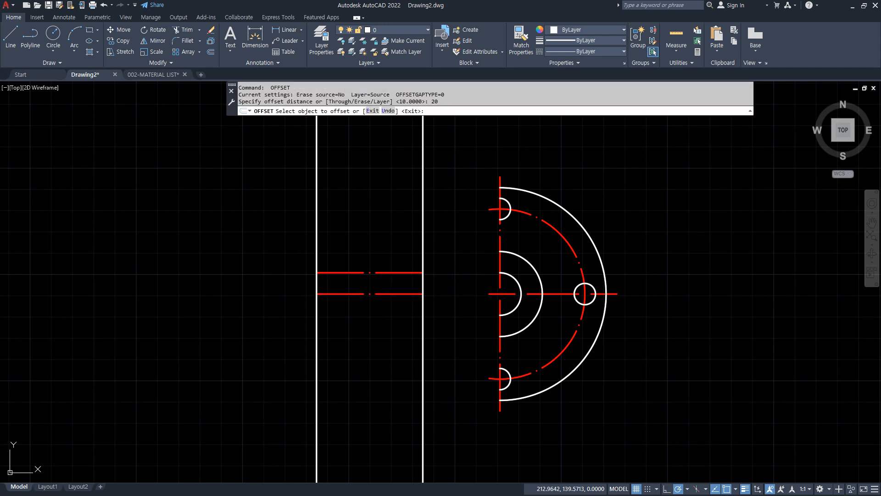
click(384, 230)
click(383, 295)
click(384, 345)
key(Return)
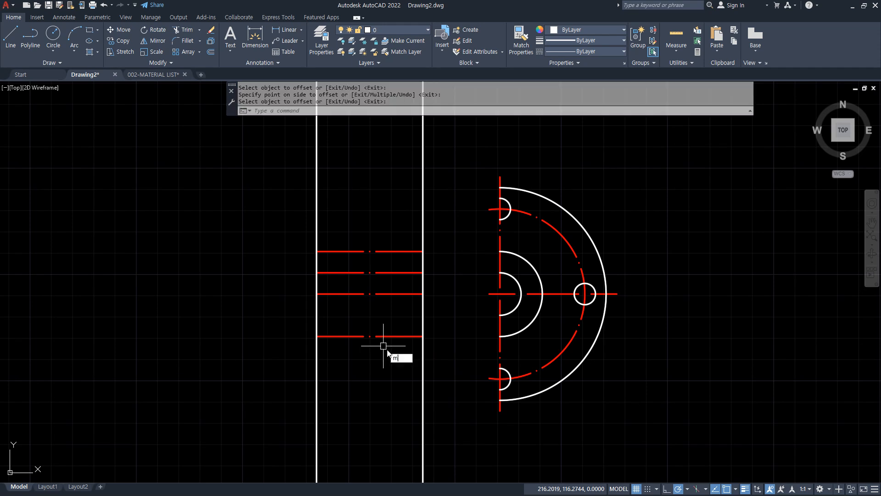
Step: Match the two horizontal lines 20 from the centerline to the properties of the white vertical line
text(MA)
key(Return)
click(424, 356)
click(405, 330)
click(391, 346)
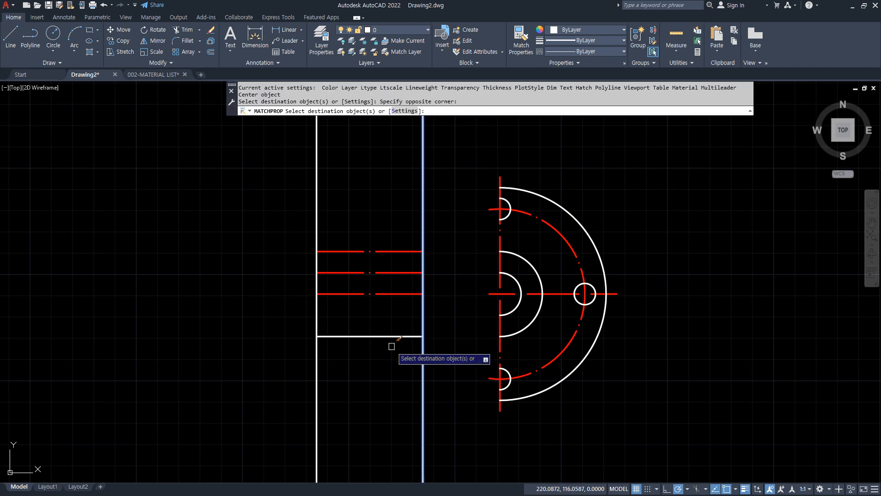
click(394, 252)
key(Return)
Step: Offset the side view's left vertical line by 20 to the right
text(o)
key(Return)
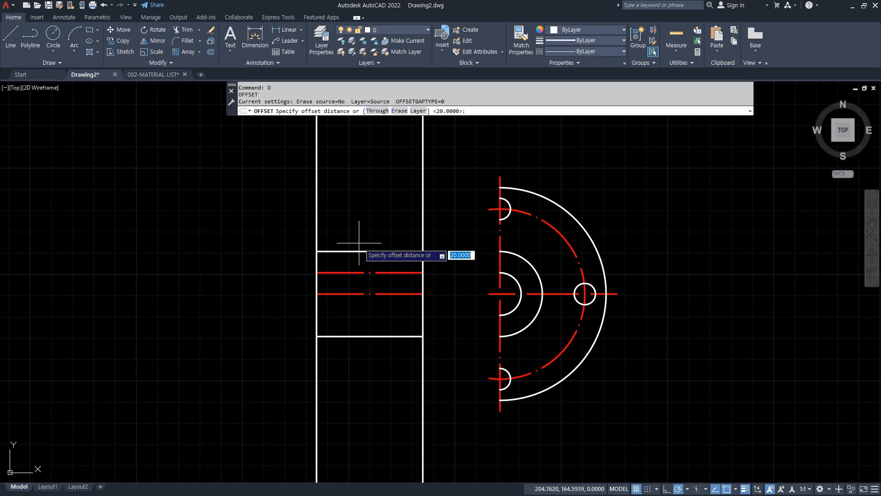
text(20)
key(Return)
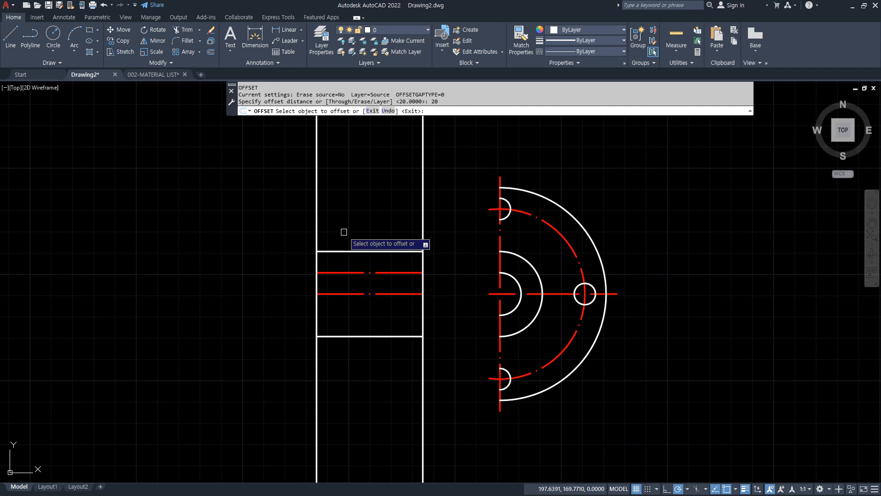
click(316, 218)
click(350, 218)
key(Return)
Step: Offset the side view's horizontal centerline by 50 both upward and downward
key(Return)
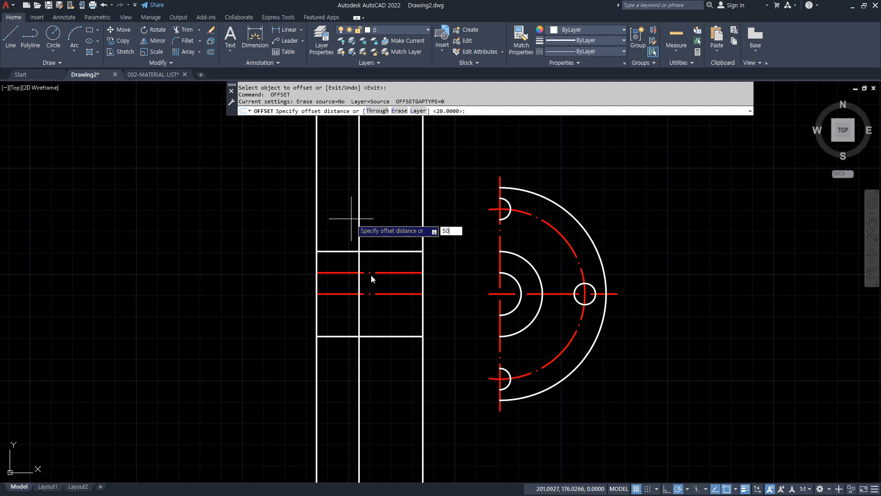
key(Return)
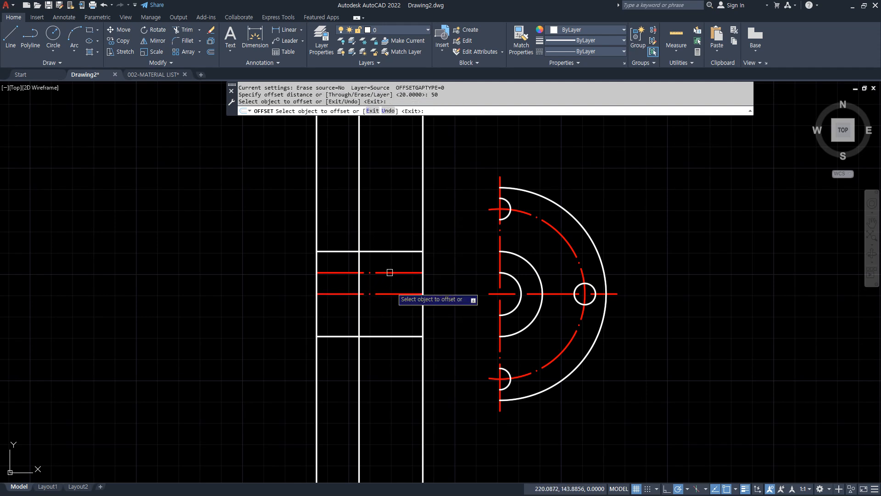
click(389, 294)
click(391, 239)
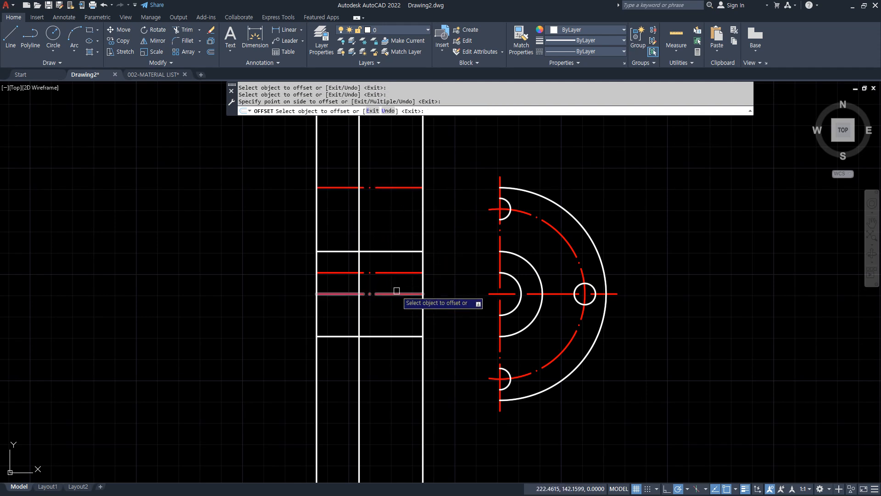
click(396, 293)
click(380, 362)
key(Return)
Step: Match the two outermost horizontal lines to the properties of the white vertical line
text(m)
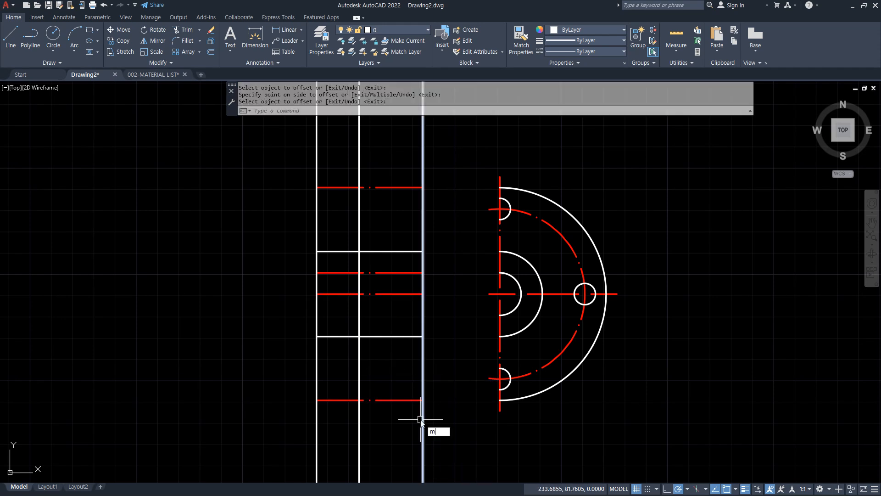
text(a)
key(Return)
click(423, 368)
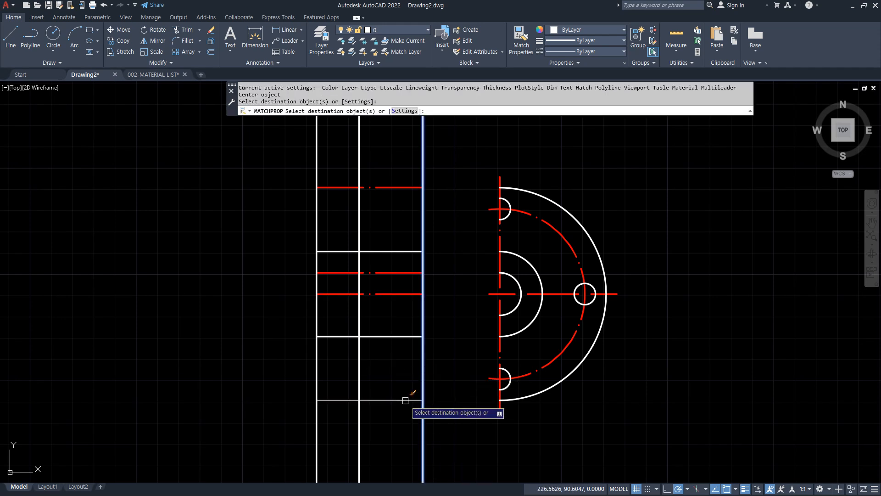
click(405, 400)
click(384, 177)
click(370, 194)
key(Return)
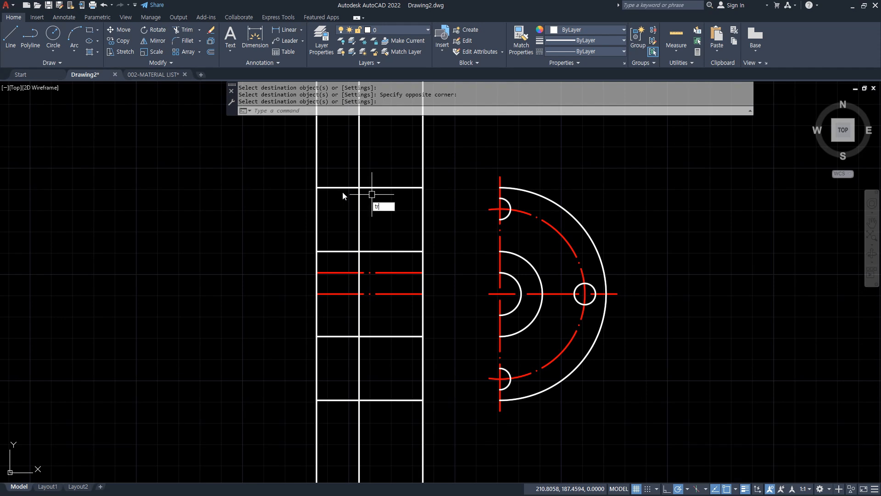
Step: Close the corners of the 20-wide flange rectangle in the side view with zero-radius fillets
text(f)
key(Return)
click(359, 197)
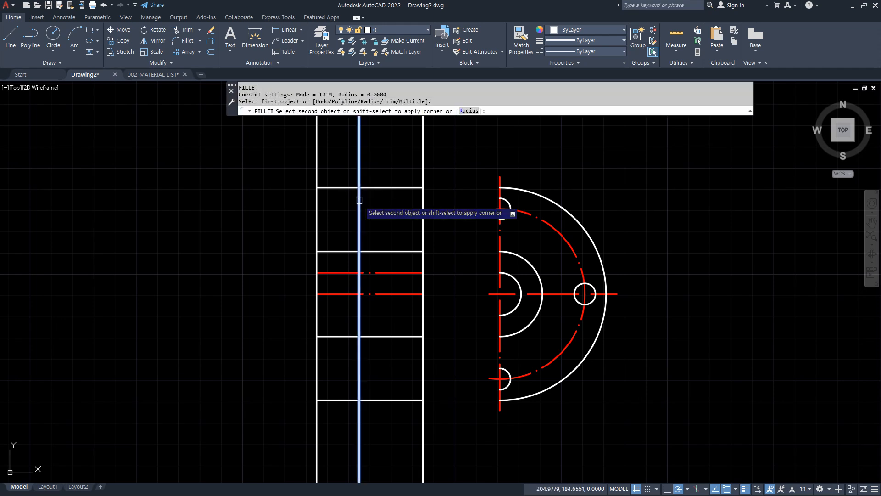
click(320, 204)
key(Return)
click(317, 390)
click(336, 399)
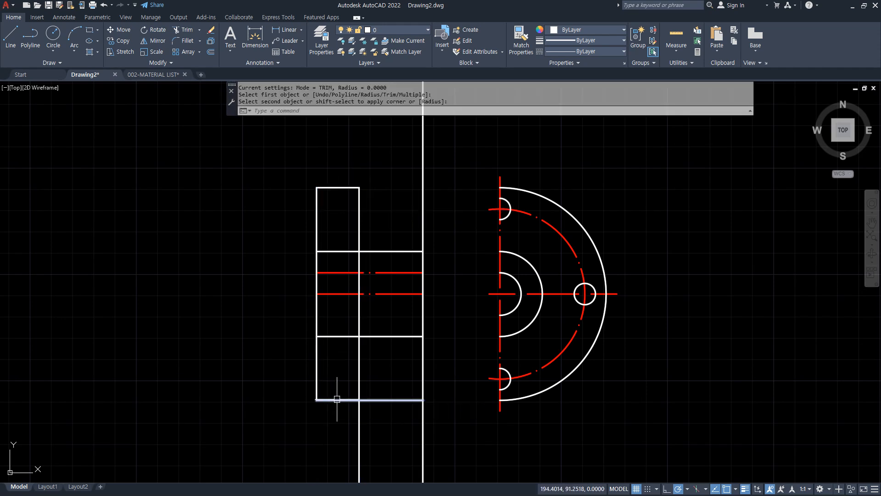
key(Return)
click(354, 400)
click(358, 371)
Step: Close the lower-right and upper-right corners of the hub outline with zero-radius fillets
key(Return)
click(400, 336)
click(422, 319)
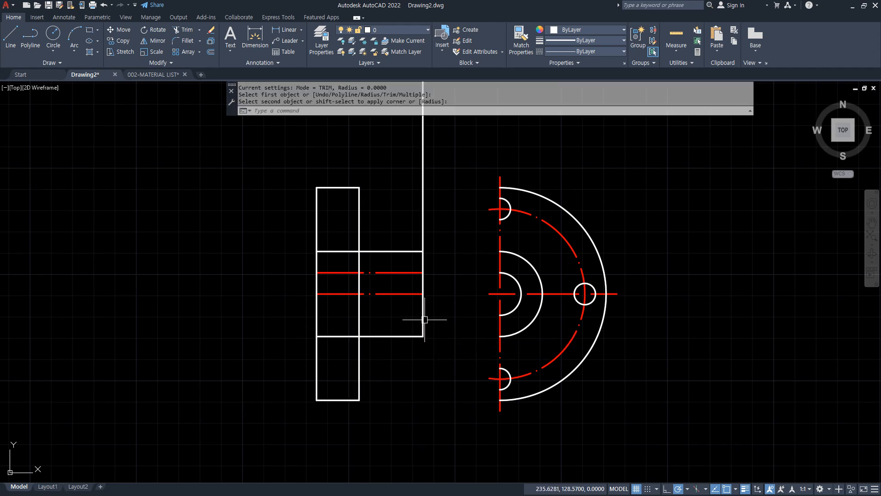
key(Return)
click(422, 262)
click(404, 251)
Step: Trim the hub's upper line inside the flange and the flange's right edge between that line and the centerline
text(tr)
key(Return)
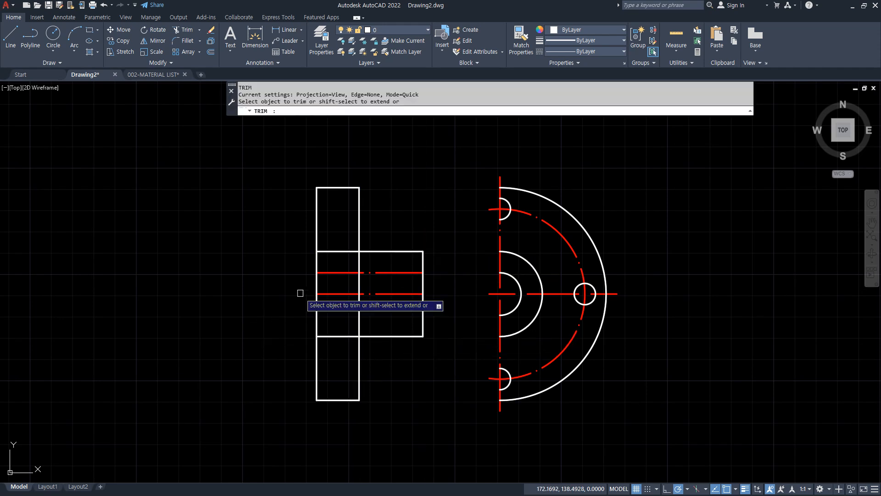
drag(349, 247, 339, 260)
key(Return)
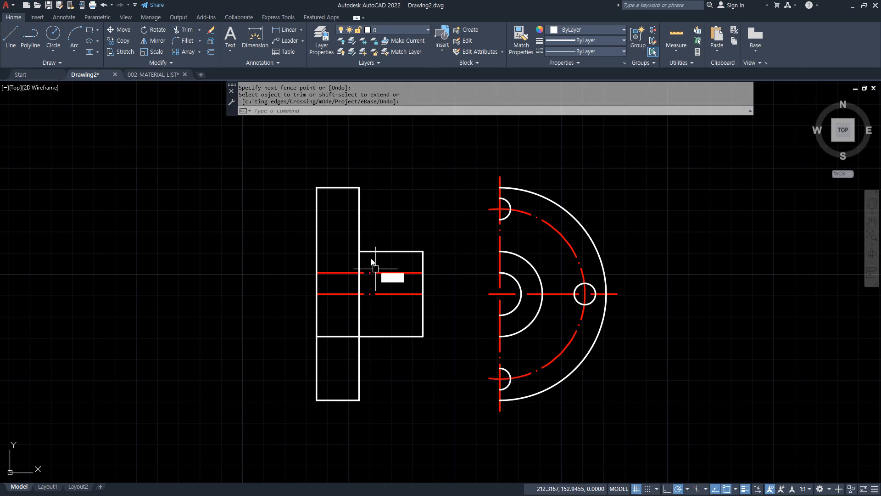
click(359, 277)
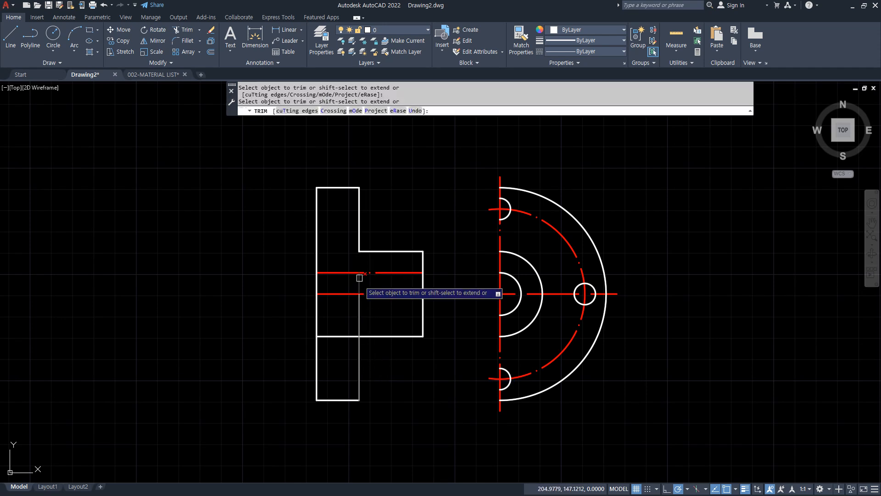
Step: Match the horizontal line 10 above the centerline to the properties of the hub's white right edge
text(ma)
key(Return)
click(423, 311)
click(401, 272)
key(Return)
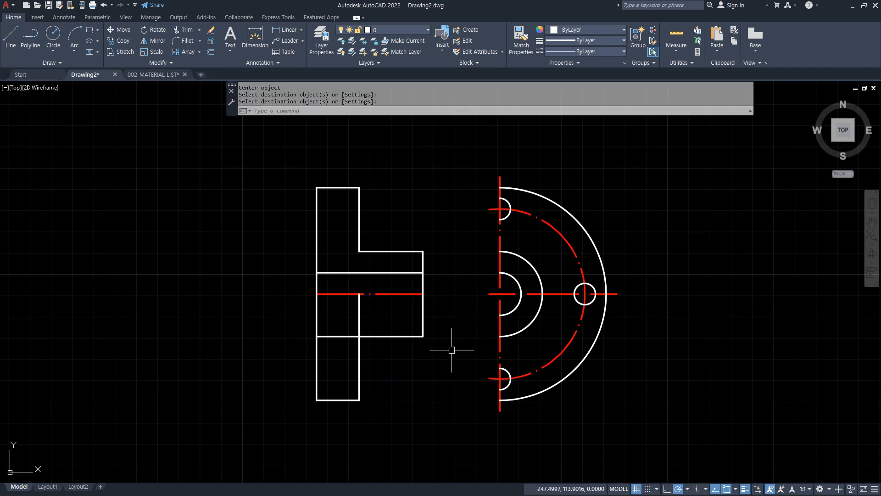
Step: Trim the hub's lower line where it runs inside the flange in the side view
scroll(387, 309, up, 2)
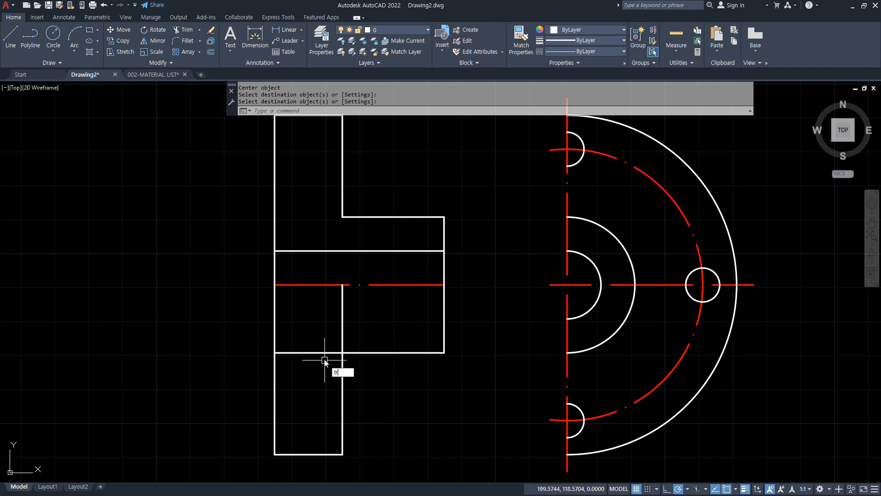
key(Return)
drag(324, 360, 321, 331)
key(Return)
Step: Join the flange's lower right edge and the hub's lower line with a zero-radius fillet
text(f)
key(Return)
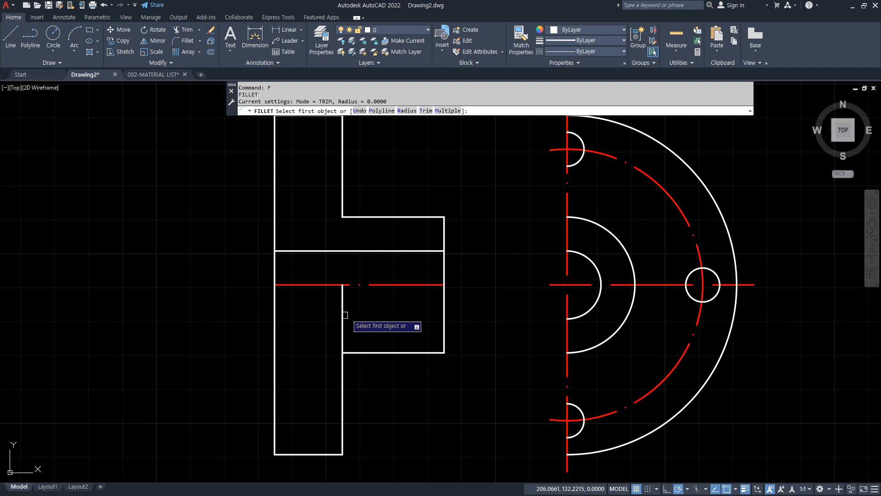
click(342, 371)
click(372, 353)
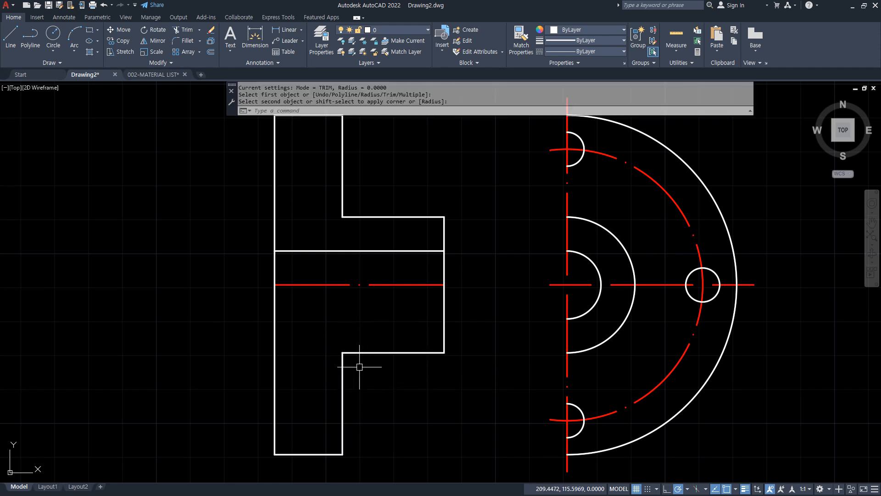
Step: Fillet the lower inside corner between the flange and the hub with radius 3
key(Return)
text(r)
key(Return)
text(3)
key(Return)
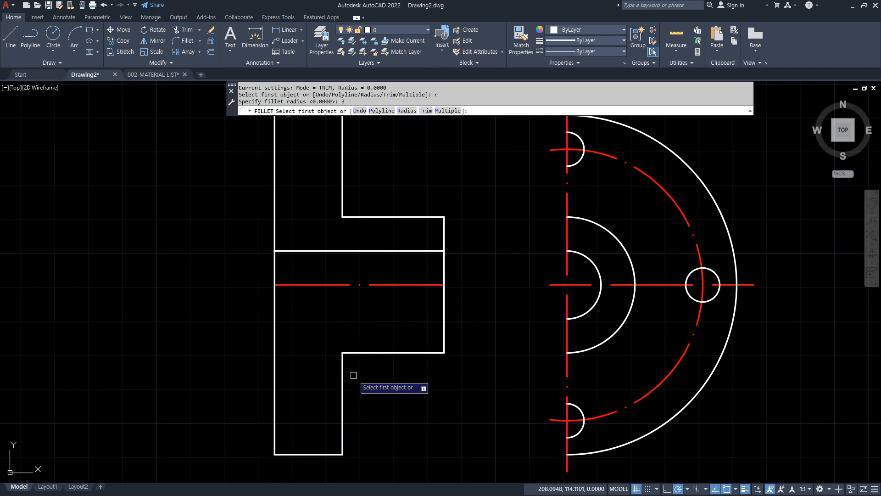
click(344, 373)
click(360, 353)
Step: Extend the flange's lower right edge from the fillet up to the centerline
text(e)
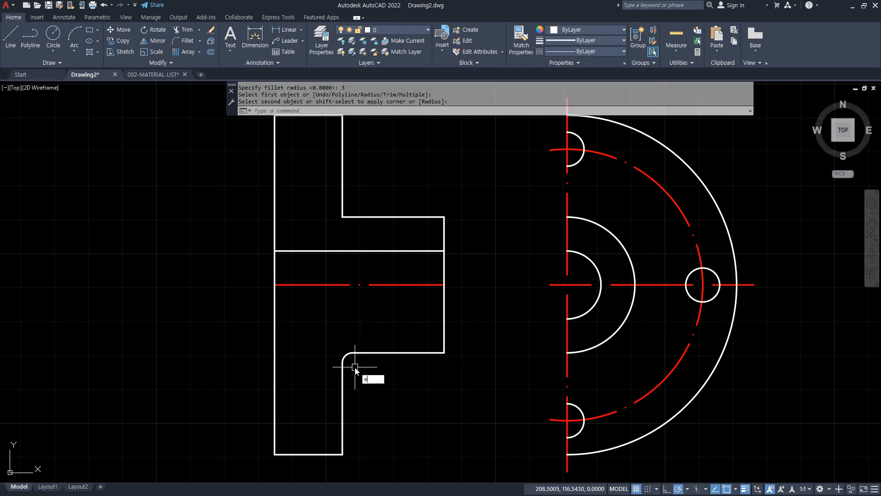
text(x)
key(Return)
click(342, 378)
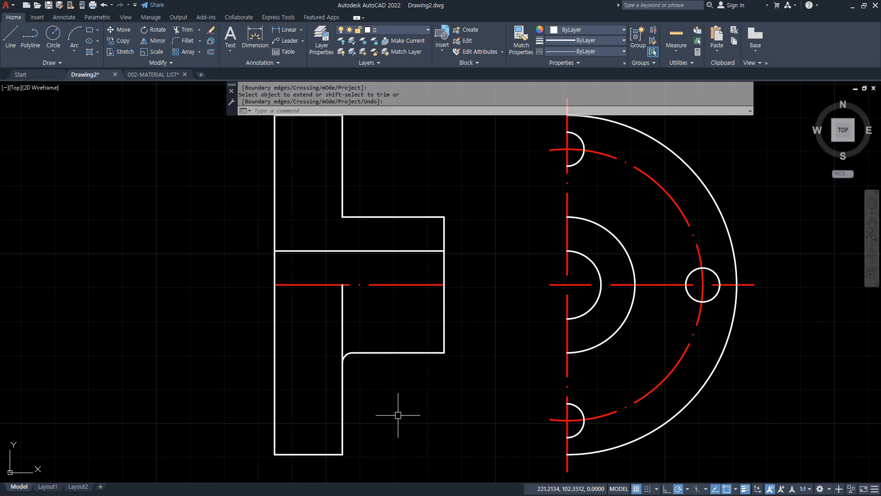
Step: Offset the side view's horizontal centerline 40 upward and 40 downward for the bolt-hole axes
scroll(348, 336, down, 2)
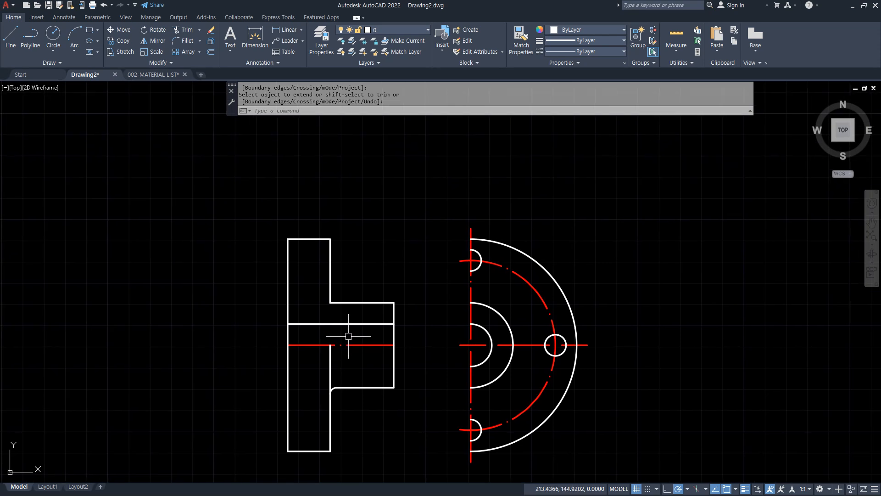
key(Return)
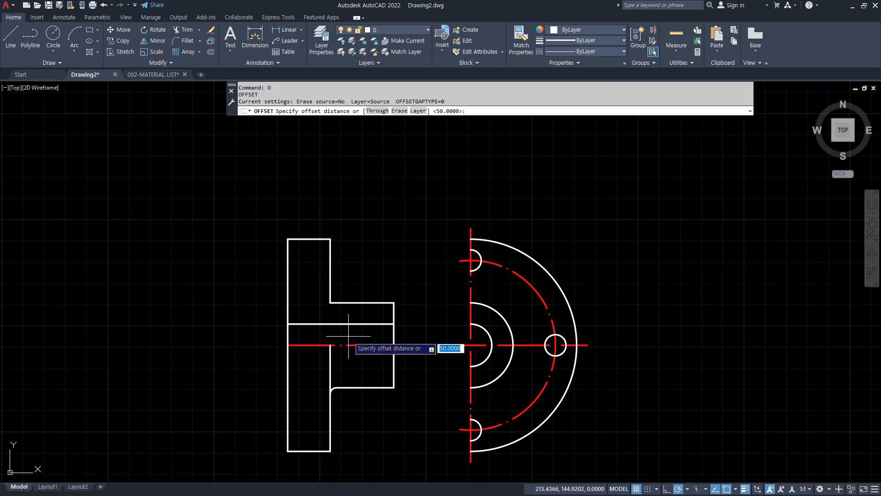
key(Return)
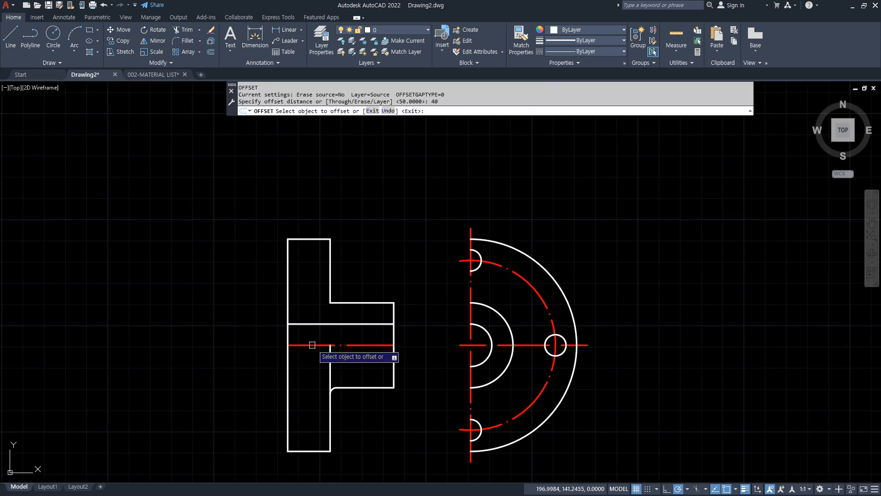
click(308, 344)
click(307, 337)
click(307, 344)
click(305, 368)
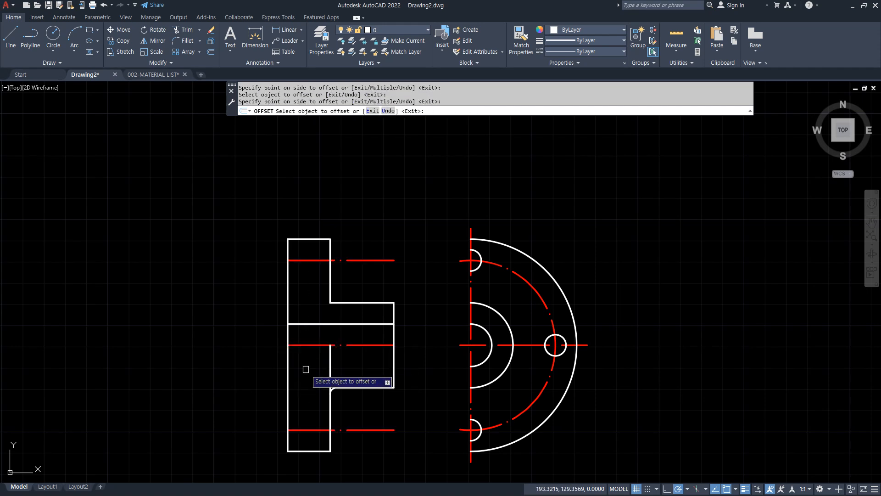
key(Return)
Step: Trim both bolt-hole centerlines beyond the flange's right edge
text(tr)
key(Return)
click(367, 429)
click(368, 277)
key(Return)
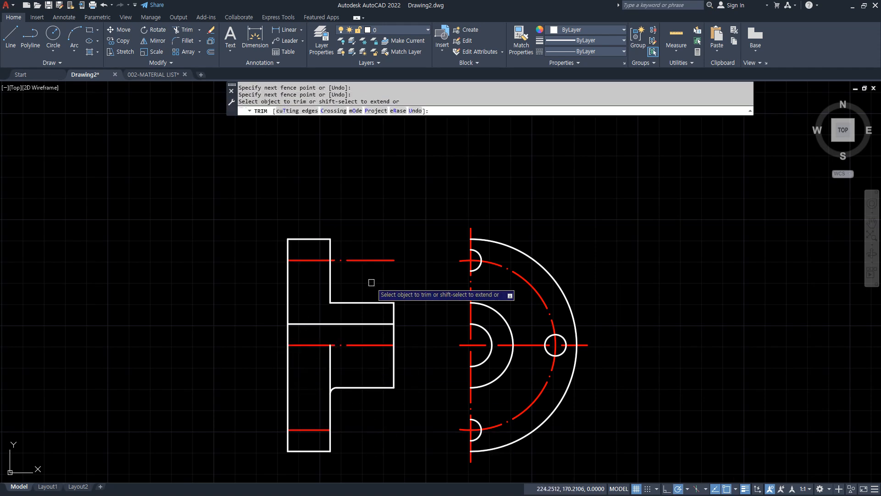
click(360, 260)
key(Return)
Step: Offset the upper bolt-hole centerline 5 to both sides to form the hole edges in the flange
scroll(301, 254, up, 4)
text(o)
key(Return)
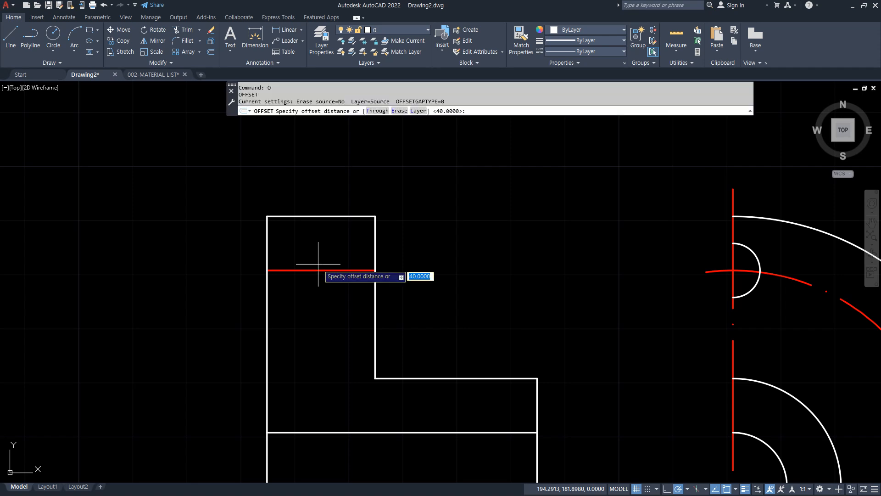
text(5)
key(Return)
click(320, 270)
click(319, 258)
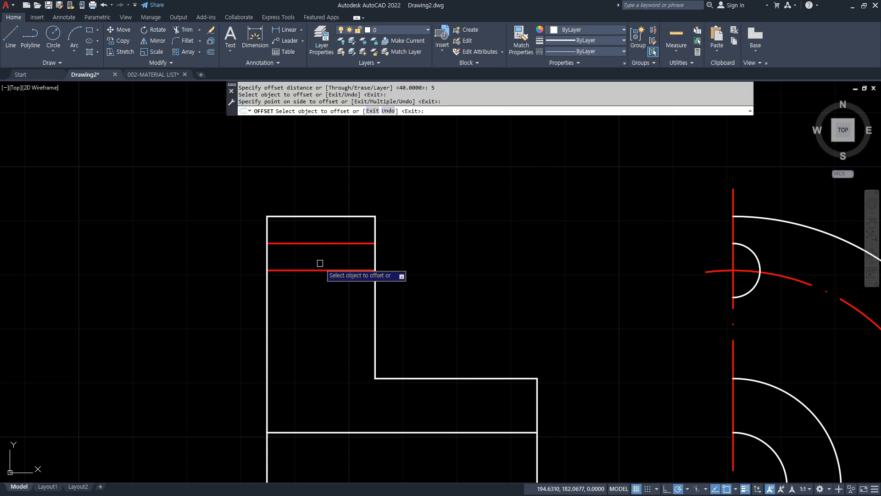
click(321, 270)
click(320, 298)
key(Return)
Step: Match the two upper bolt-hole edge lines to the properties of the flange's white right edge
text(ma)
key(Return)
click(376, 317)
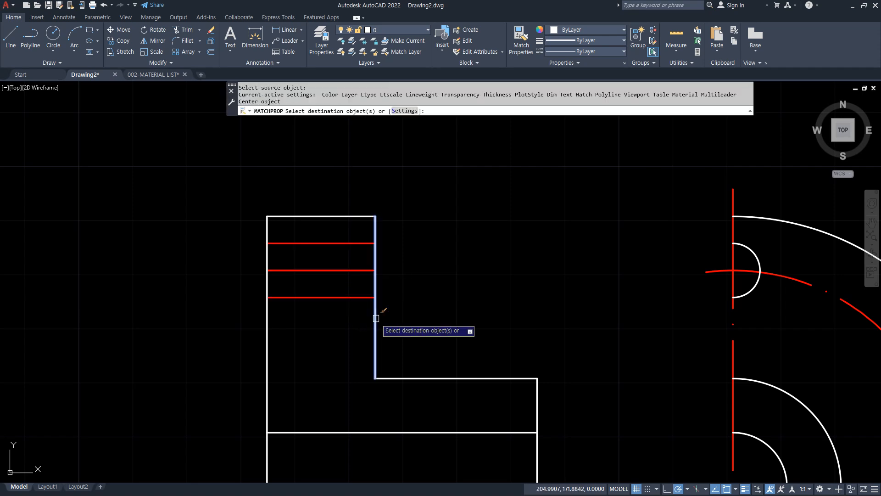
click(366, 298)
click(349, 243)
key(Return)
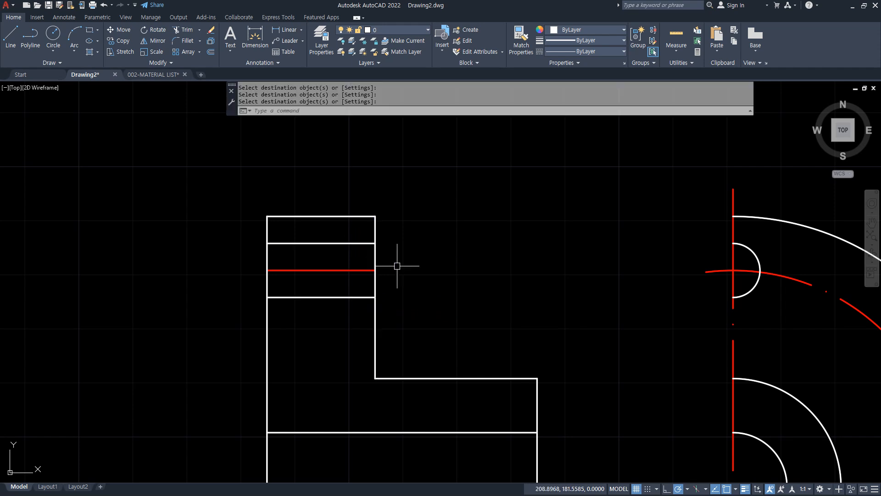
Step: Lengthen the upper bolt-hole centerline at both ends by a delta of 5
text(len)
key(Return)
text(de)
key(Return)
key(Return)
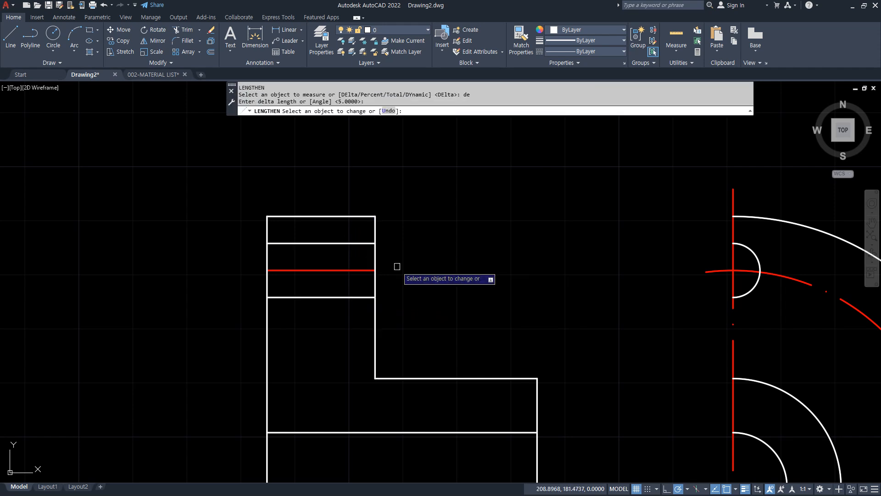
click(355, 269)
click(289, 271)
Step: Lengthen both ends of the side view's main centerline and lower bolt-hole centerline by the same delta of 5
scroll(294, 321, down, 3)
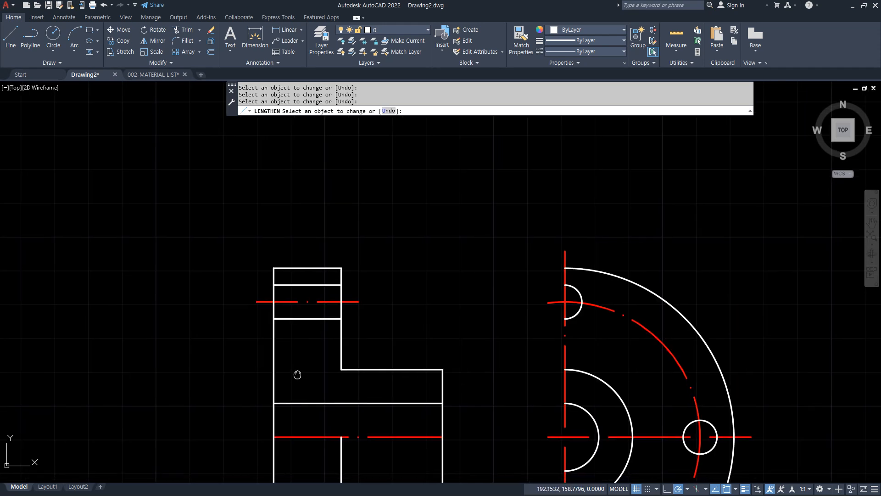
middle_drag(295, 372, 250, 243)
click(384, 303)
click(250, 304)
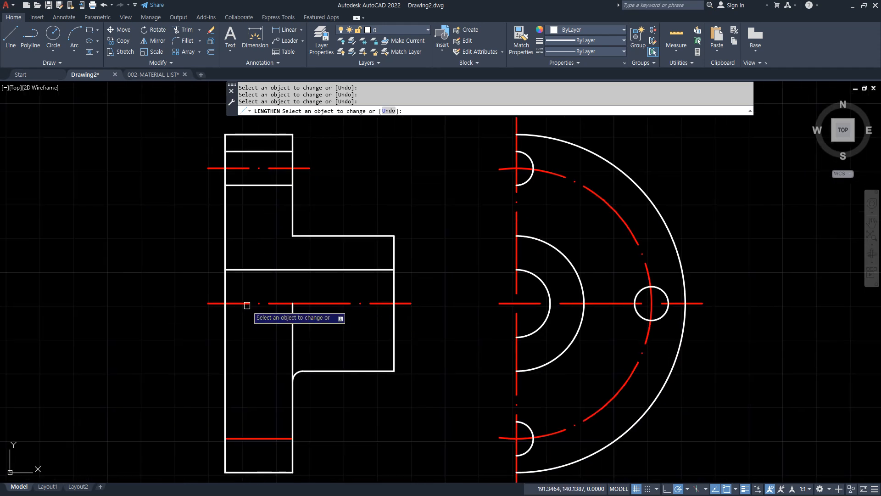
click(277, 438)
click(252, 439)
key(Return)
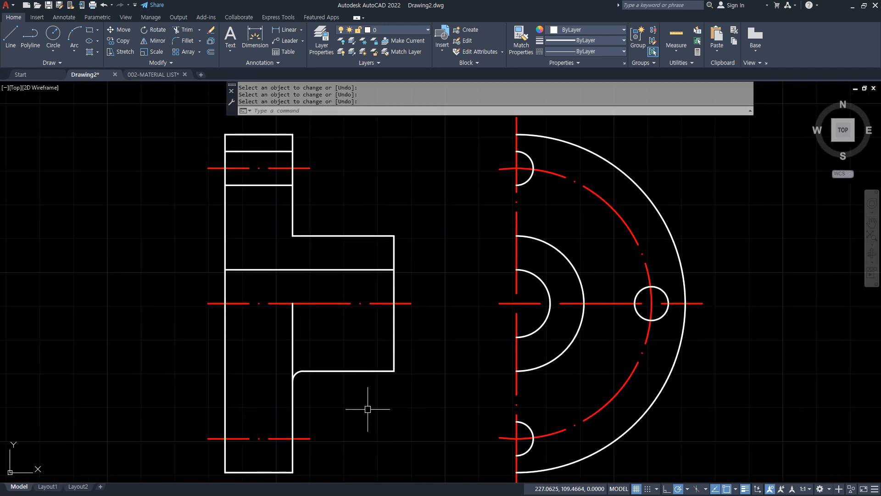
Step: Fillet the upper inside corner between the flange and the hub with radius 3
scroll(371, 408, down, 2)
scroll(340, 288, up, 3)
text(f)
key(Return)
text(r)
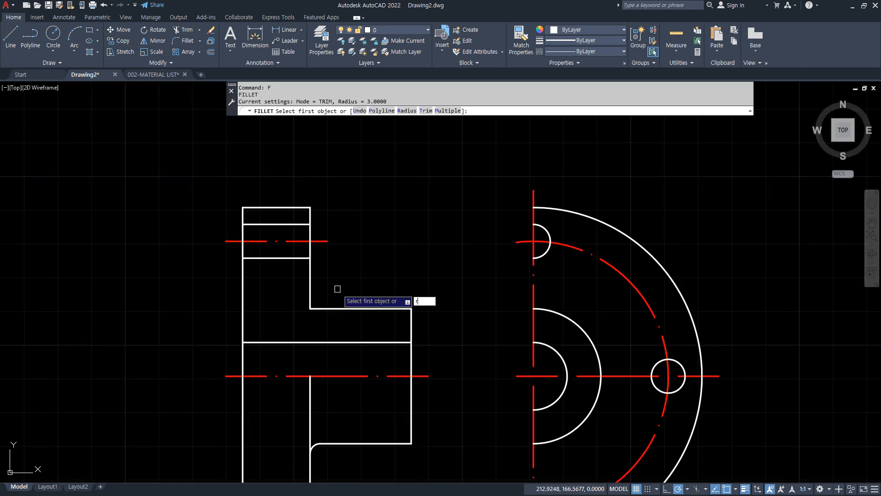
key(Return)
text(3)
key(Return)
click(324, 310)
click(311, 294)
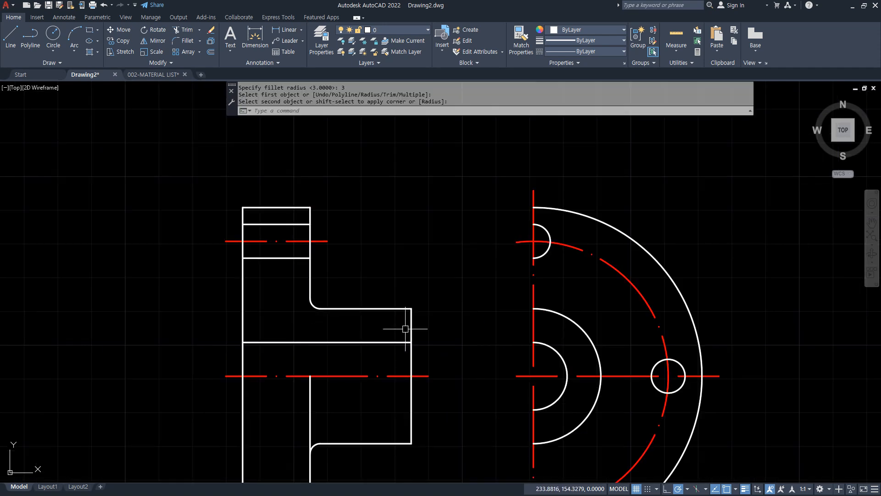
Step: Hatch the sectioned flange and hub areas above the bore, on both sides of the upper bolt hole
scroll(455, 331, down, 2)
scroll(408, 330, up, 2)
text(h)
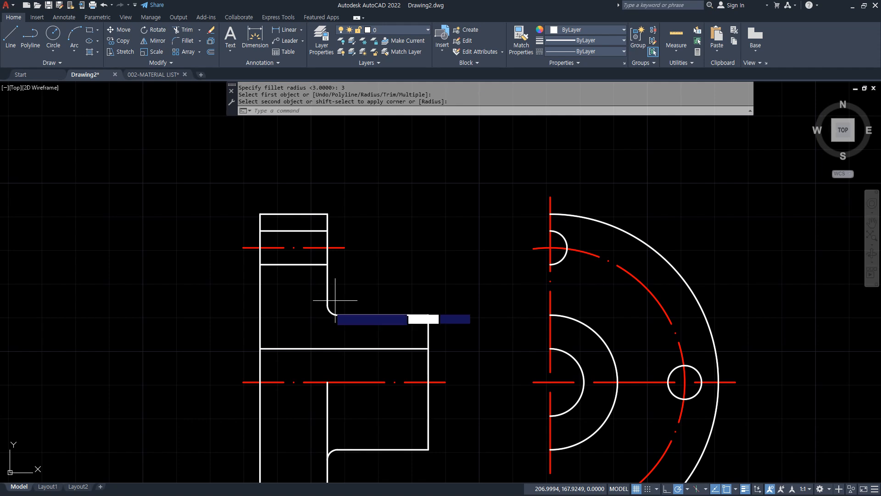
key(Return)
click(321, 332)
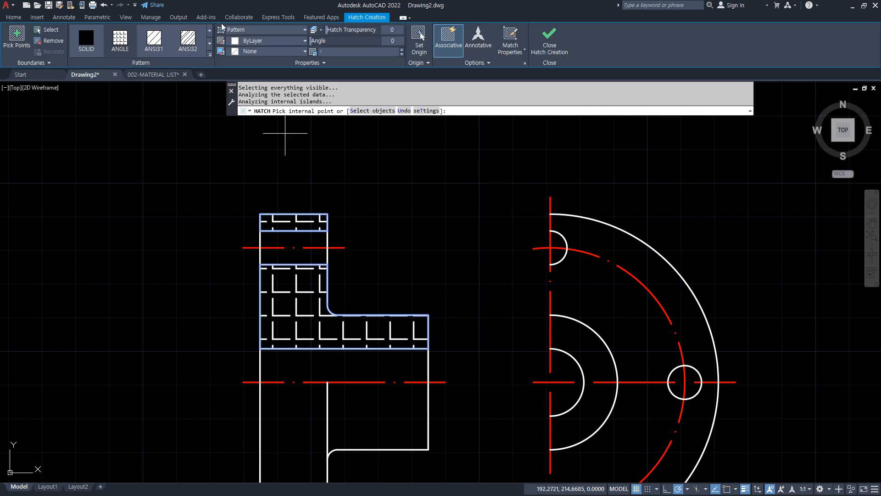
Step: Make the section hatch user defined with spacing 5 and angle 45
click(280, 31)
click(267, 70)
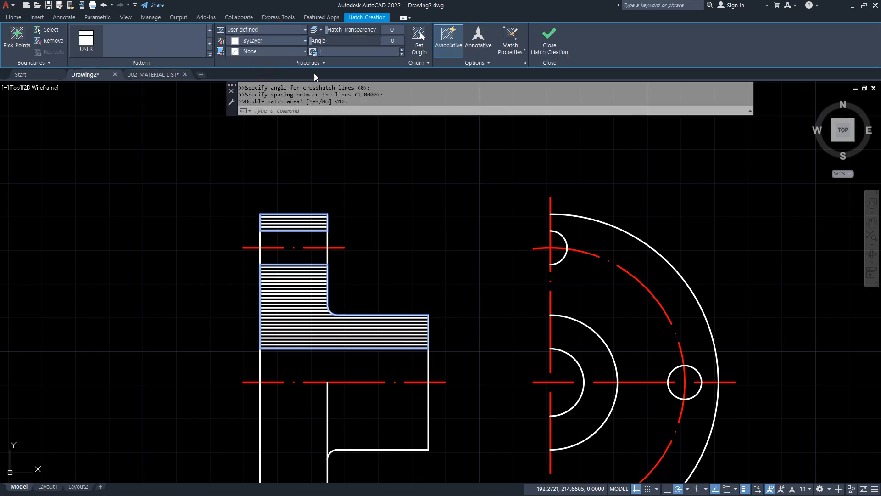
text(5)
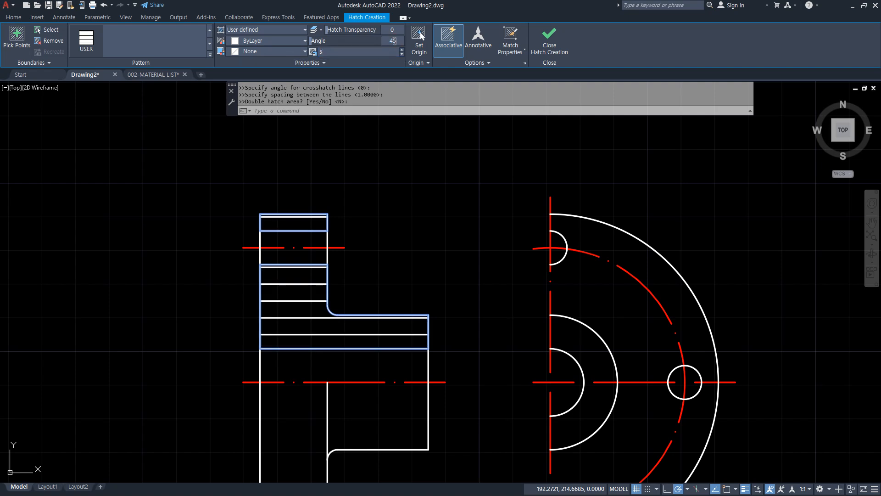
click(394, 40)
text(45)
key(Return)
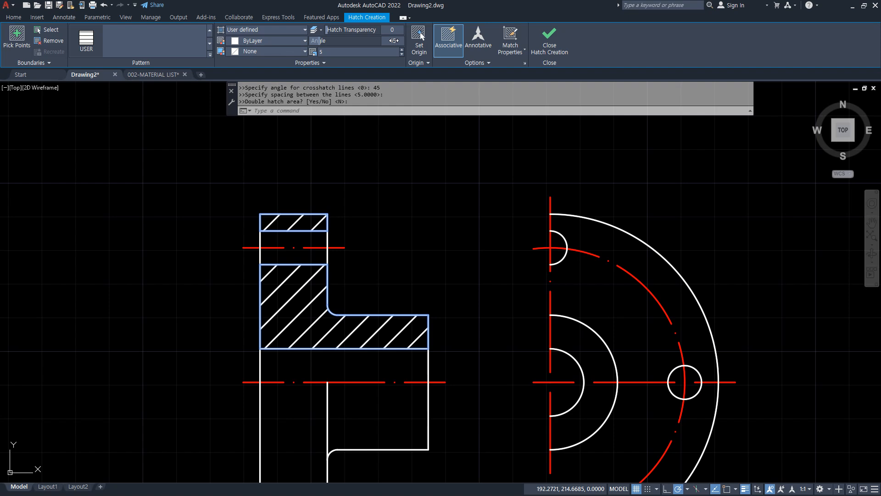
Step: Create a layer named hat with color 161
click(15, 19)
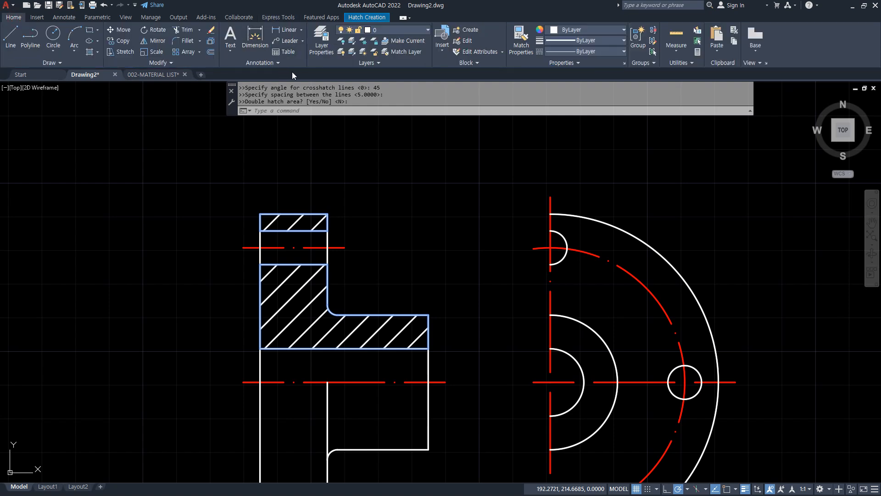
click(327, 53)
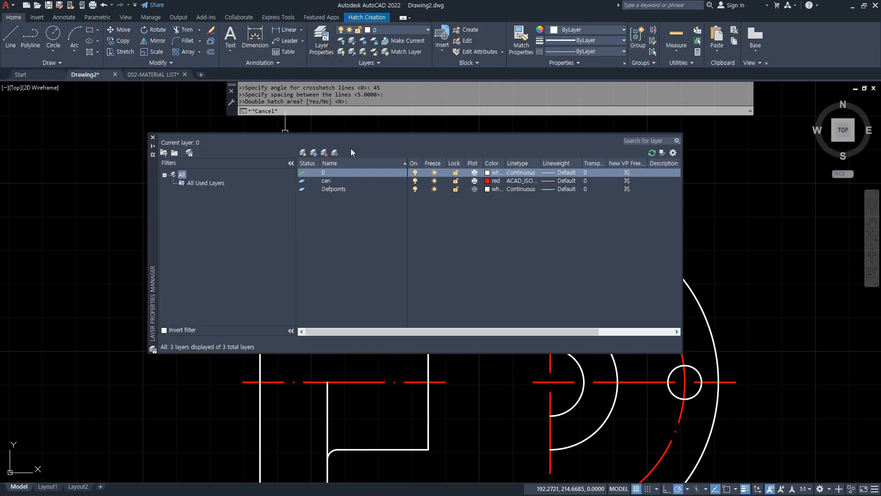
click(302, 153)
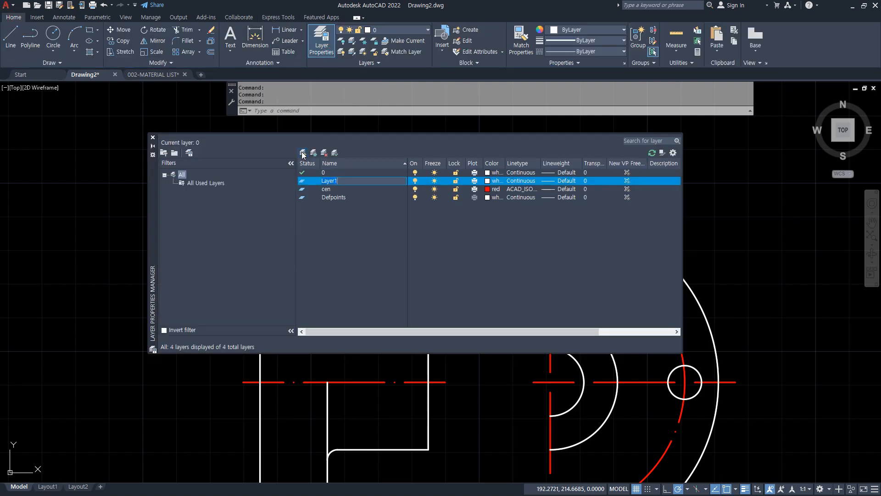
click(487, 181)
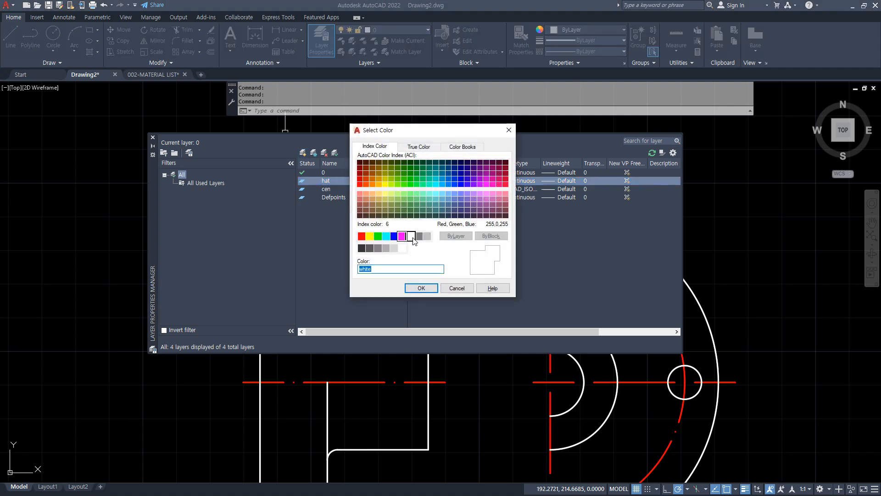
click(456, 193)
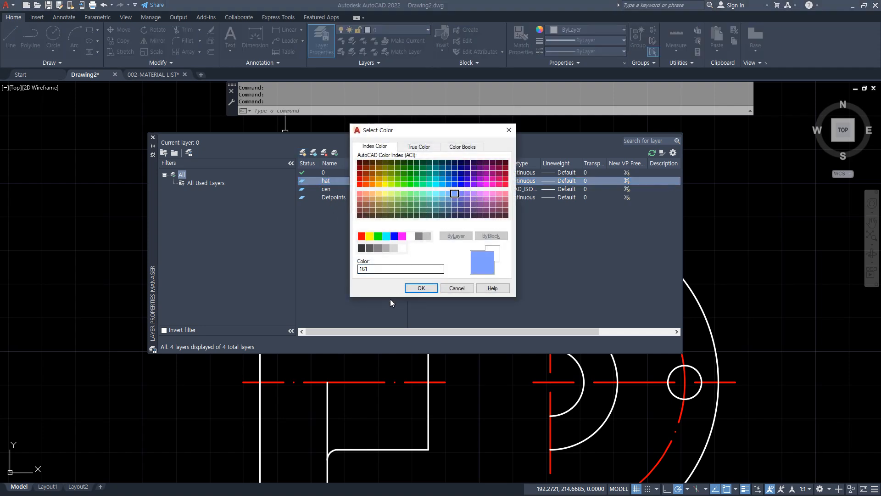
click(422, 289)
click(153, 138)
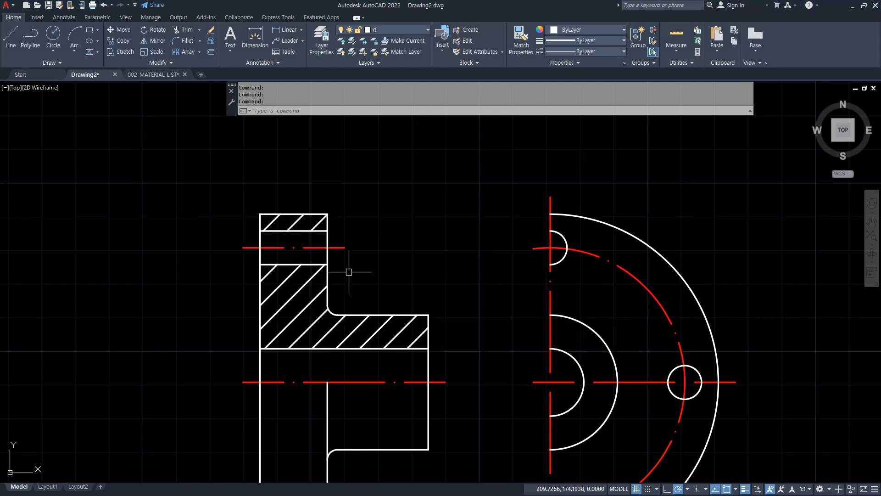
Step: Assign the section hatch in the side view to the layer hat
click(302, 290)
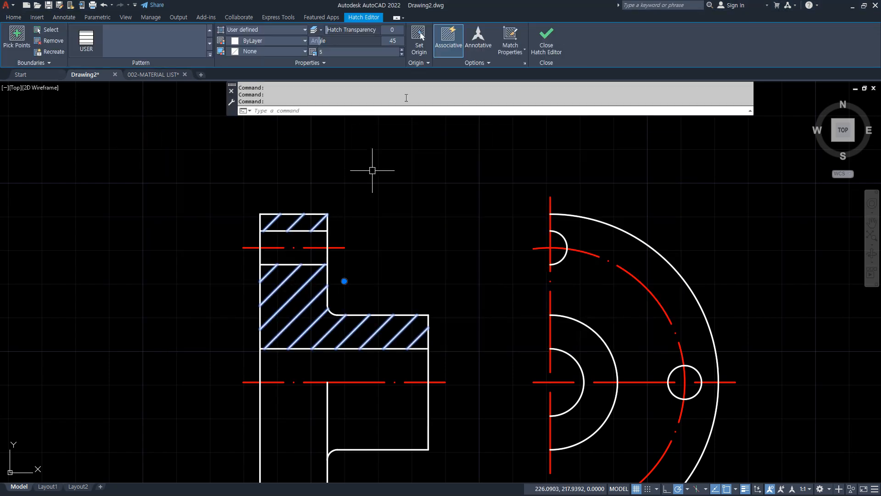
click(307, 63)
click(294, 76)
click(276, 109)
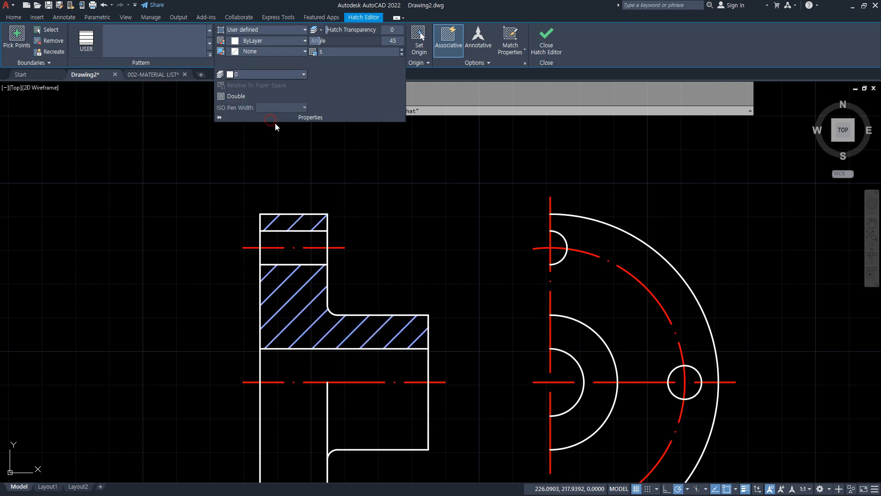
key(Escape)
key(Escape)
scroll(486, 261, down, 2)
middle_drag(475, 289, 391, 239)
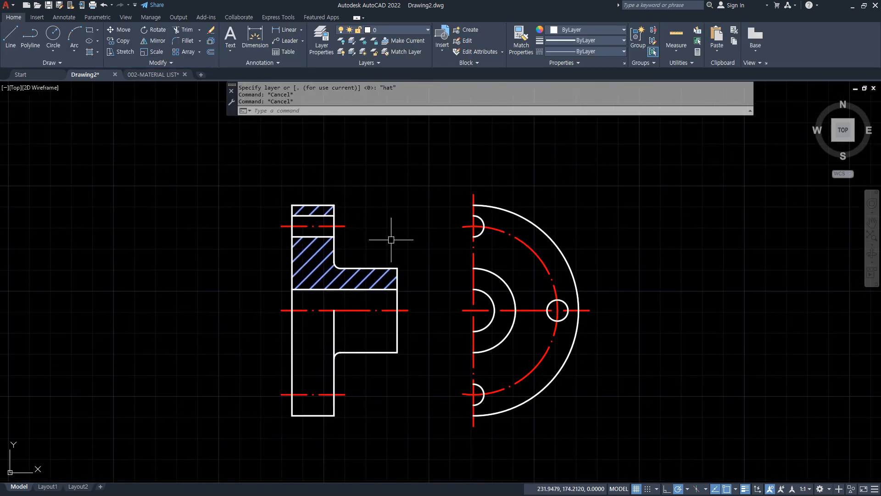
Step: Move the whole half-circle view a short distance horizontally away from the side view to widen the gap between them
text(m)
key(Return)
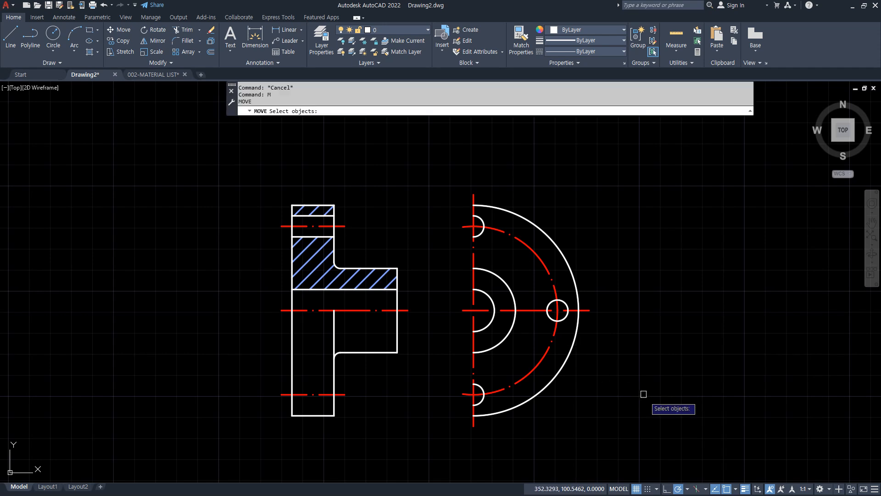
click(663, 453)
click(429, 174)
key(Return)
click(613, 206)
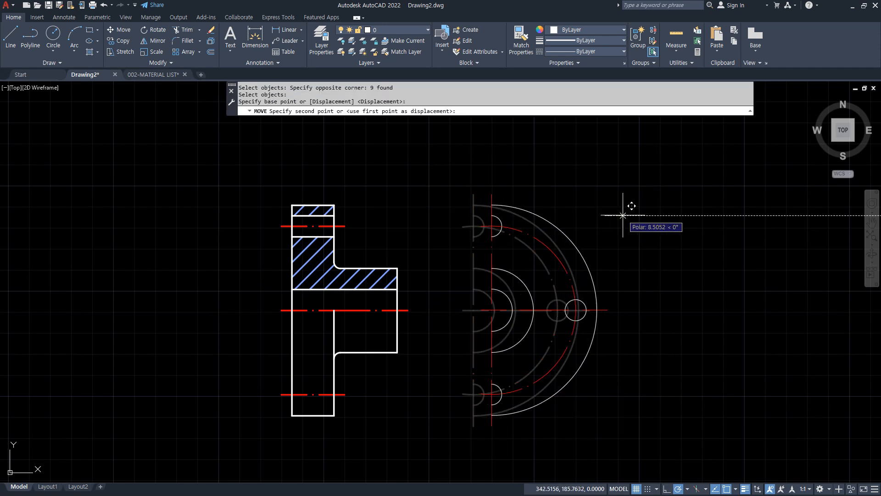
click(625, 215)
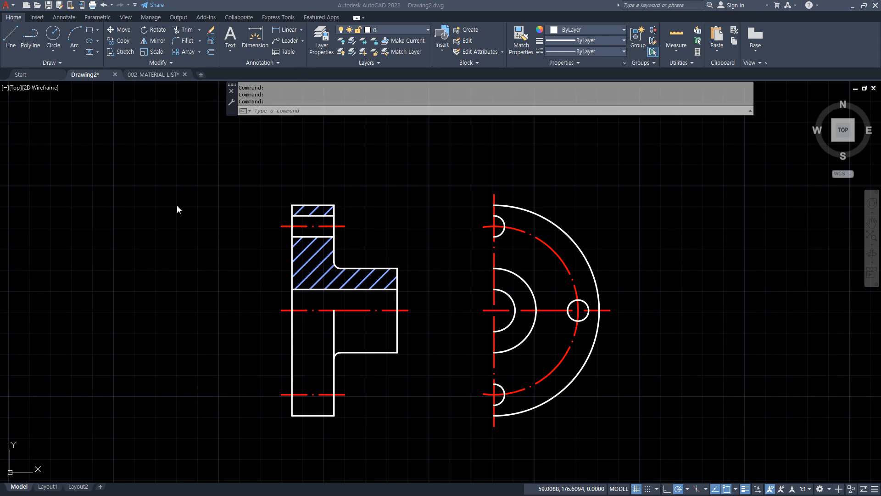
Step: Modify the ISO-25 dimension style so that its dimension text color is Green
text(d)
key(Return)
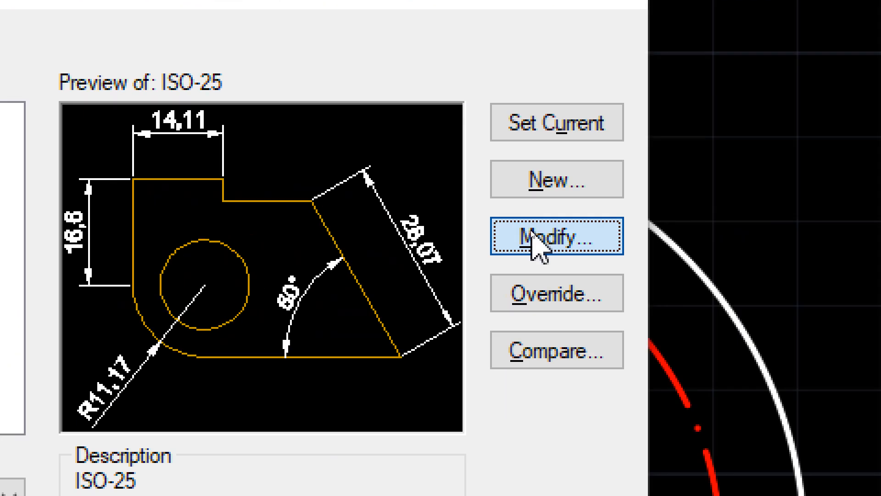
click(537, 232)
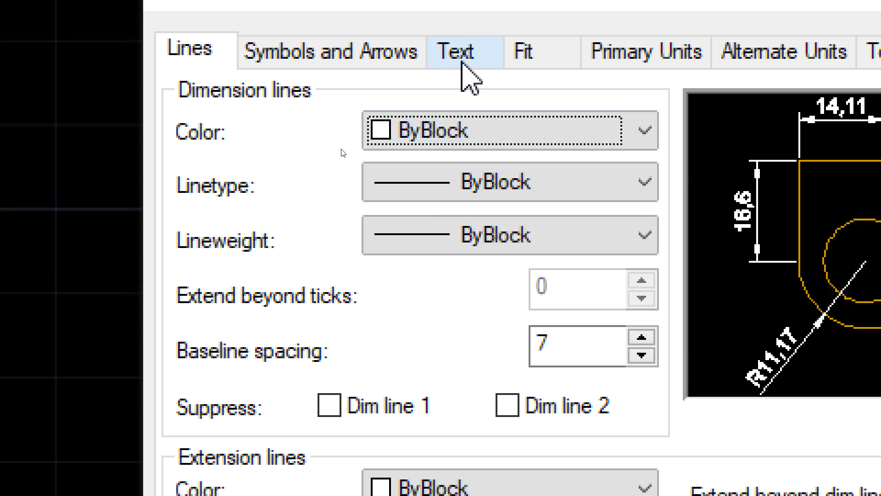
click(463, 63)
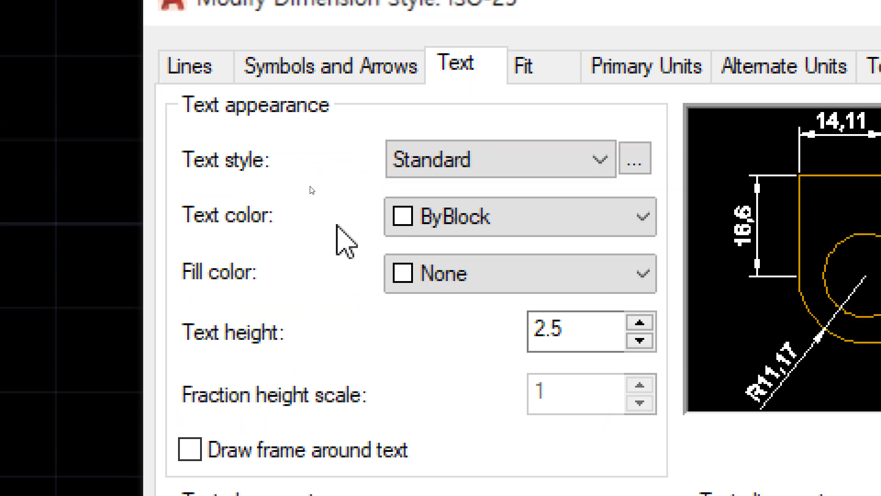
click(466, 221)
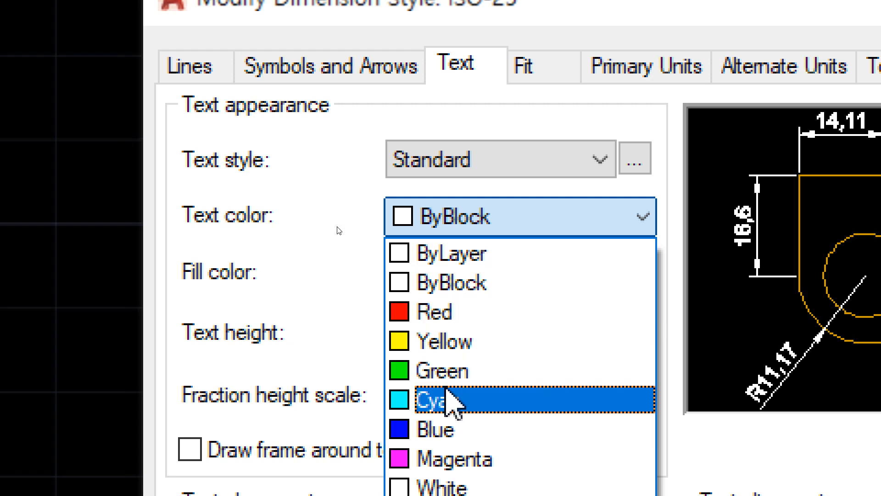
click(447, 373)
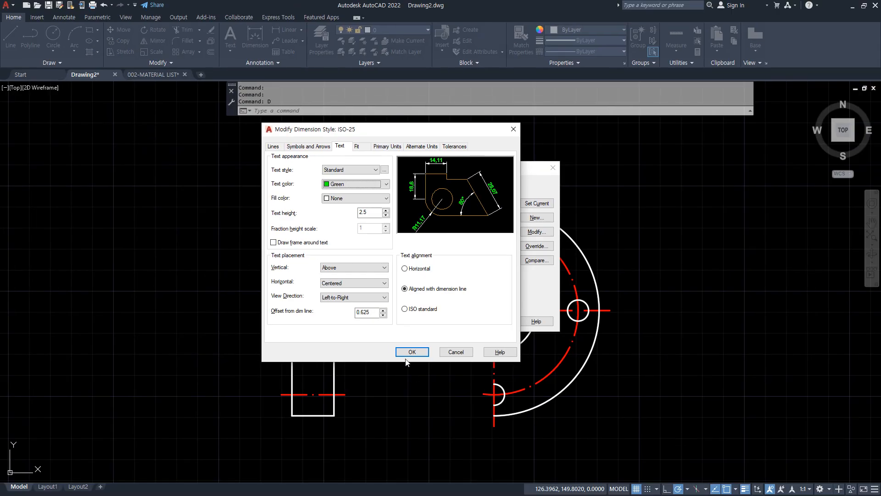
click(410, 353)
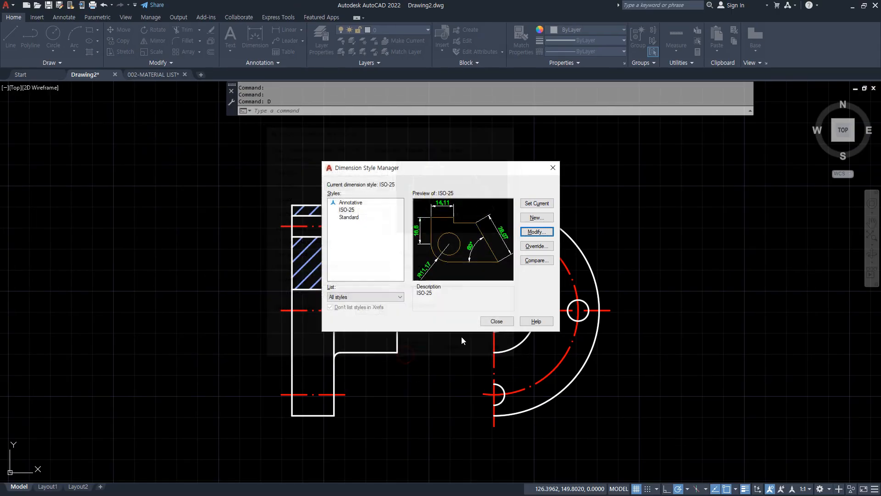
click(501, 321)
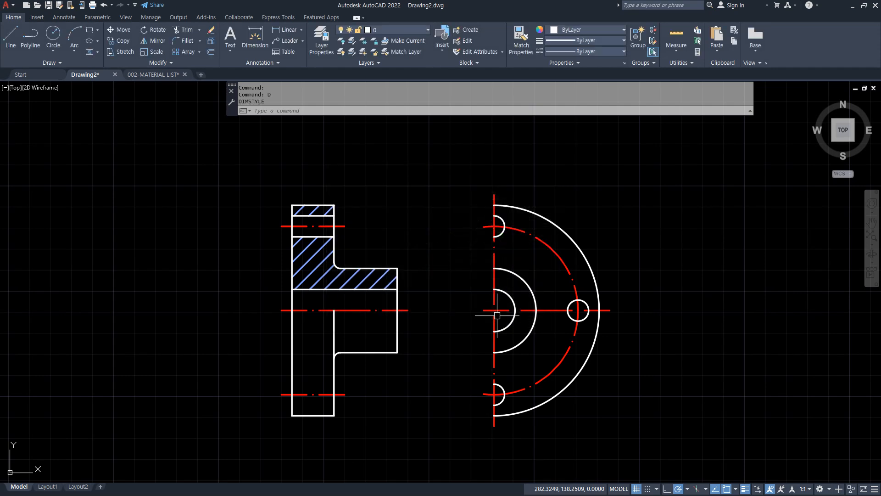
click(340, 311)
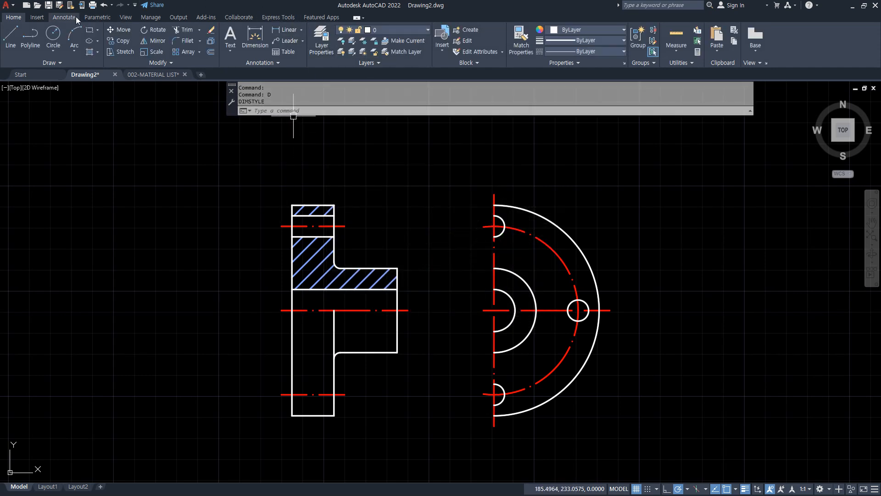
click(65, 17)
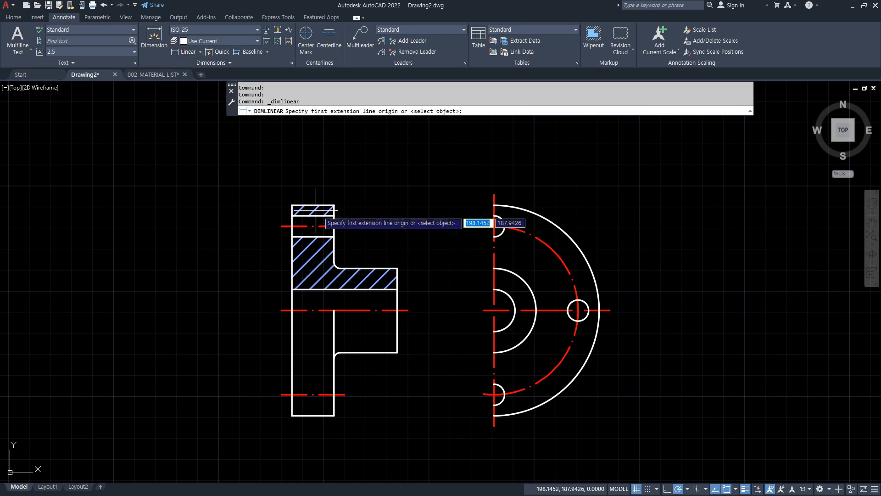
scroll(299, 204, up, 4)
click(280, 204)
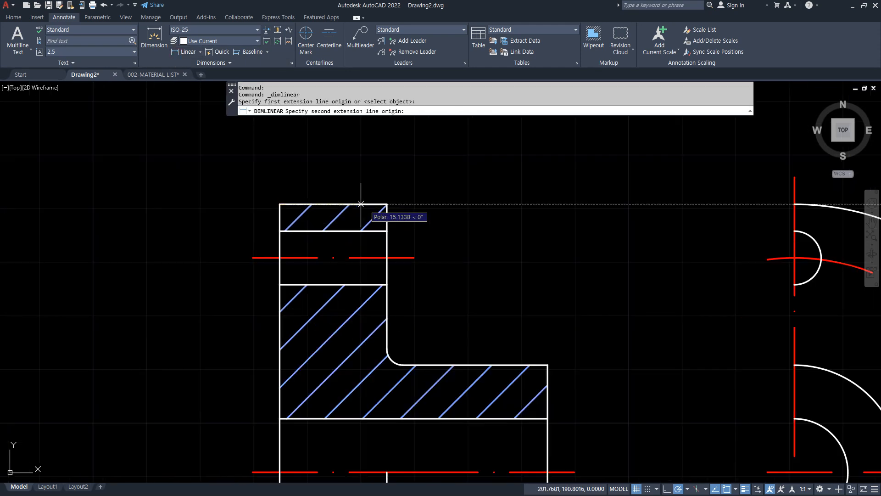
click(387, 203)
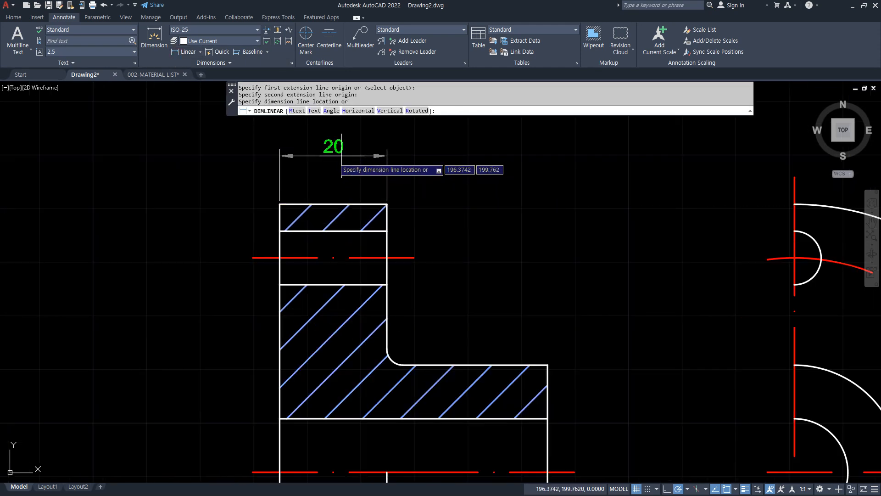
key(Escape)
key(Escape)
key(Escape)
Step: Make dim the current layer
click(13, 18)
click(388, 30)
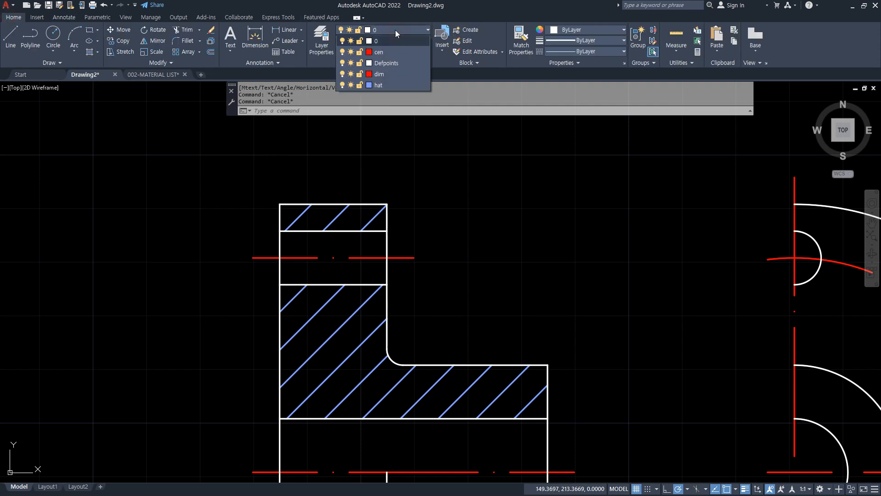
click(389, 73)
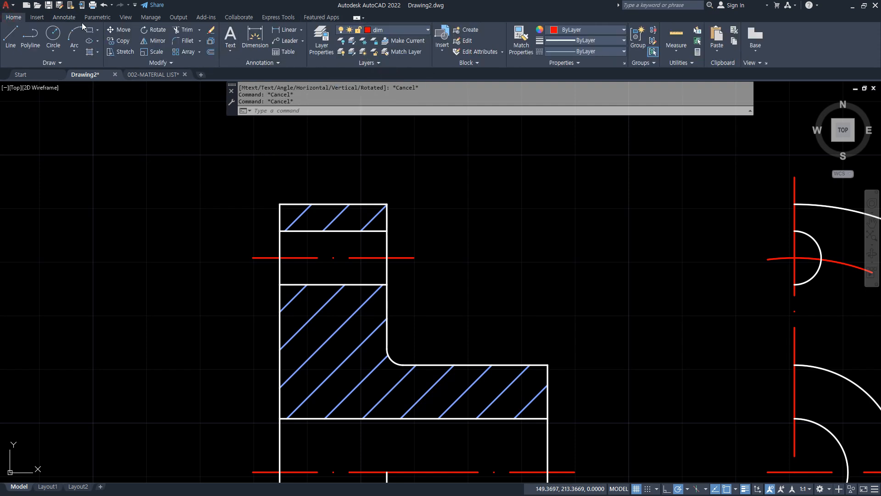
Step: Add a linear dimension for the flange thickness, placing the dimension line 10 above the flange's upper edge
click(64, 18)
click(184, 53)
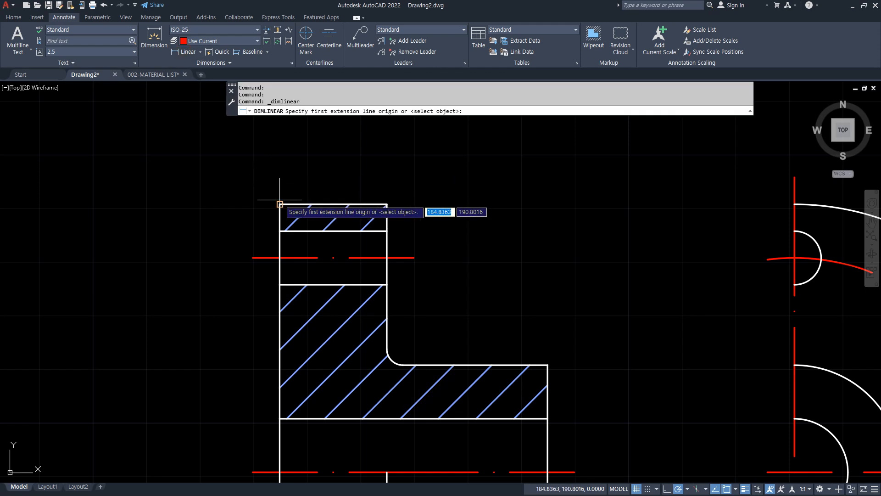
click(295, 204)
click(387, 204)
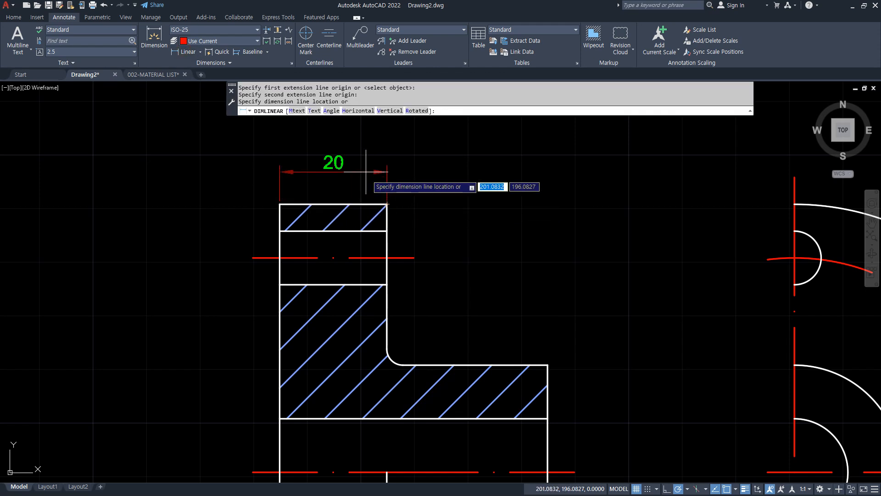
text(10)
key(Return)
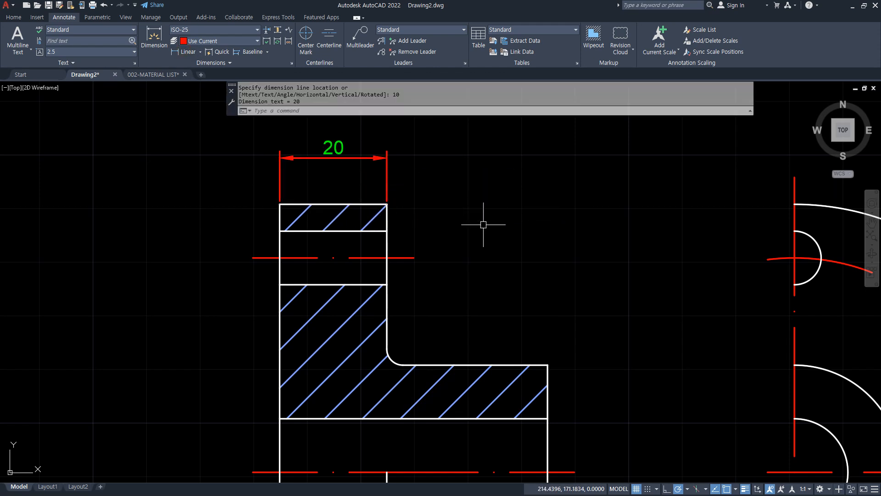
Step: Add a baseline dimension from the flange face to the upper corner of the hub's end for the overall length
click(253, 55)
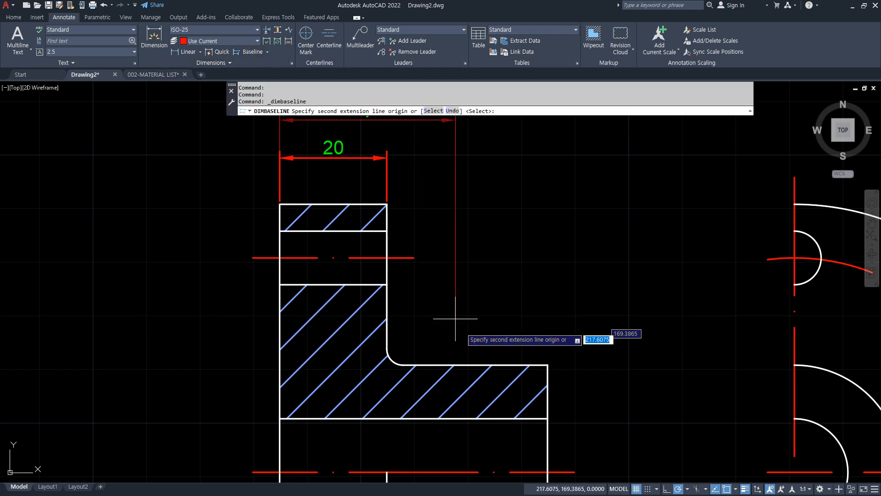
click(547, 365)
key(Escape)
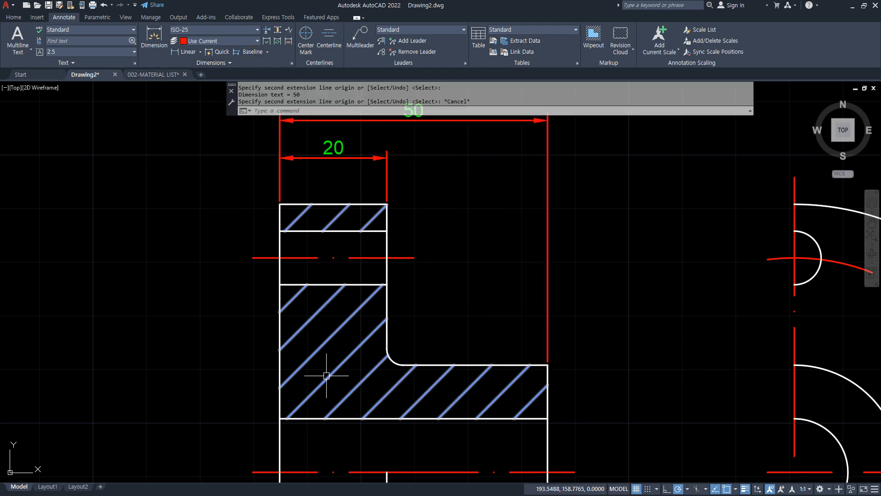
Step: Dimension the upper bolt hole's height vertically, placing the dimension line 10 outside the flange's left face
middle_drag(353, 367, 313, 180)
scroll(313, 264, down, 1)
middle_drag(304, 243, 313, 348)
scroll(302, 246, up, 2)
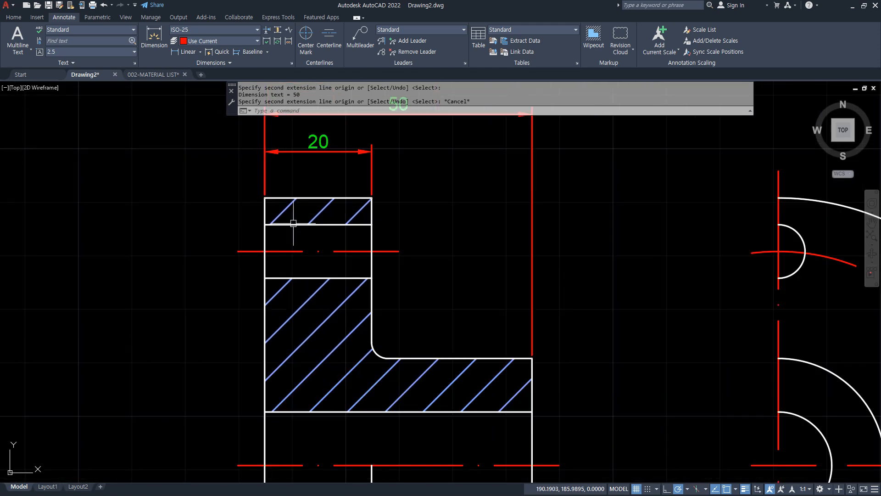
click(265, 225)
click(264, 277)
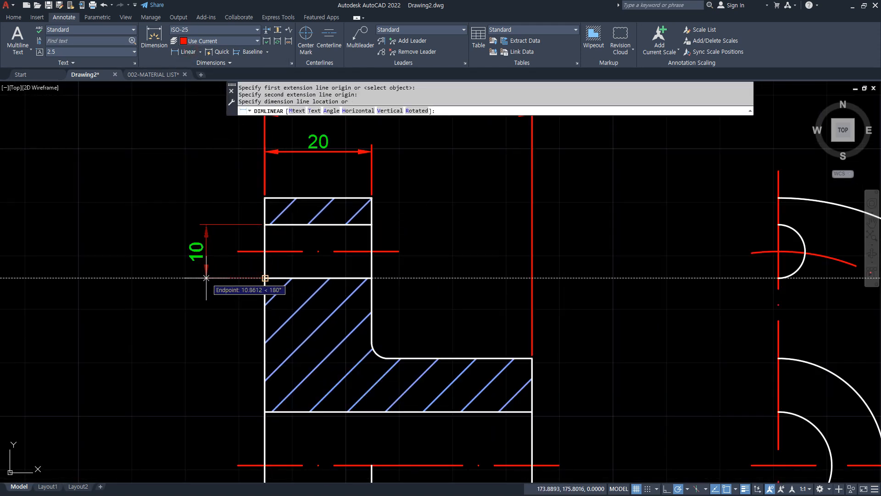
click(210, 278)
Step: Add the diameter symbol %%c in front of the upper bolt hole's dimension text
scroll(185, 298, up, 2)
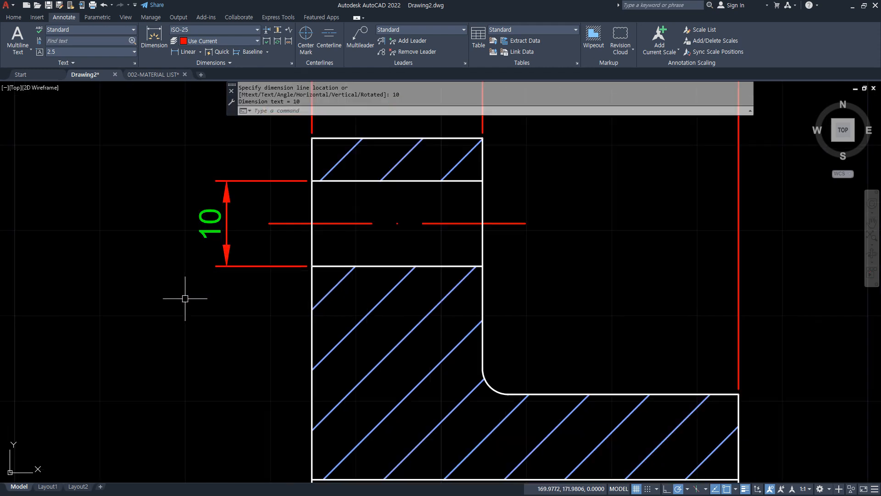
double_click(206, 225)
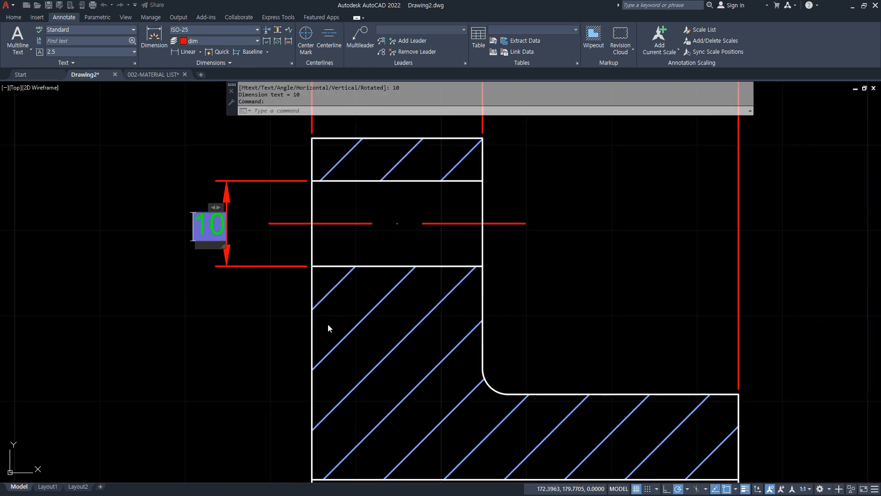
text(%%c)
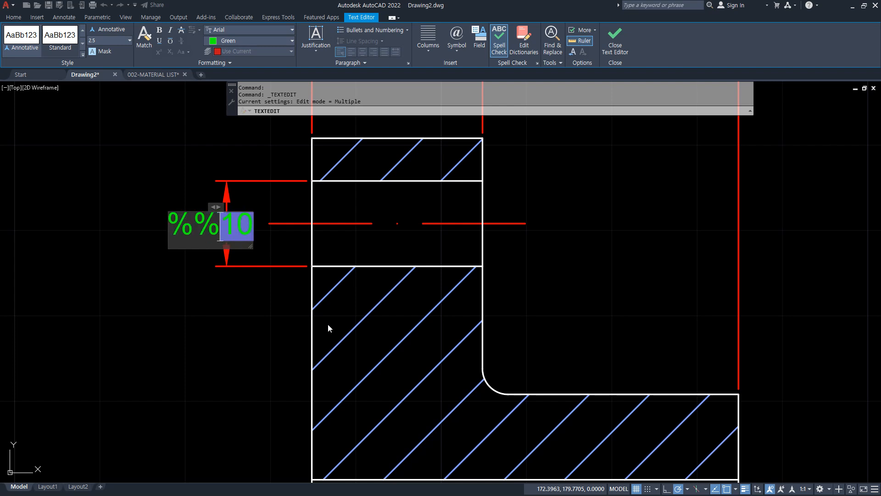
click(328, 324)
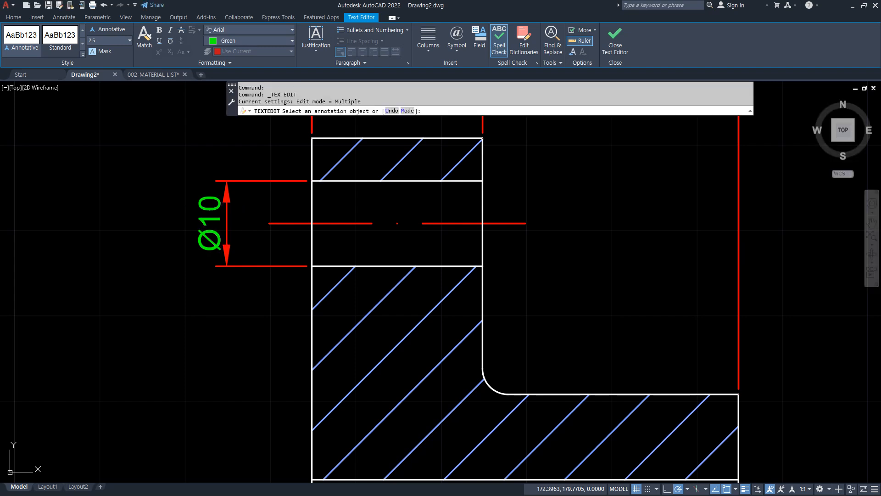
scroll(381, 306, down, 2)
scroll(360, 325, down, 2)
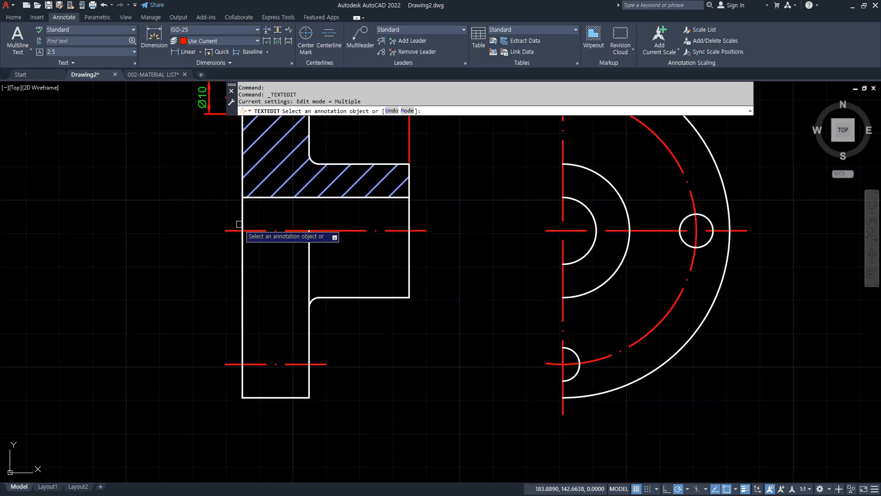
middle_drag(239, 224, 267, 300)
key(Escape)
key(Escape)
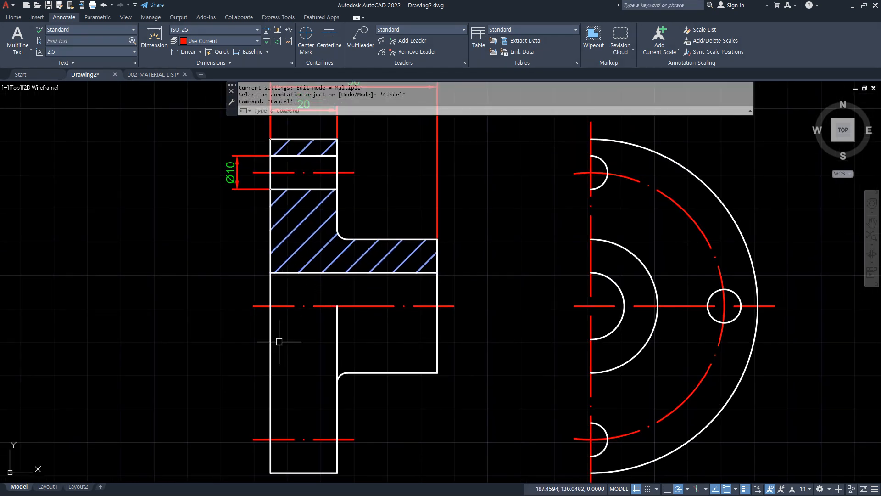
Step: Offset the side view's horizontal main centerline 10 downward to mark the lower edge of the bore
text(o)
key(Return)
text(1)
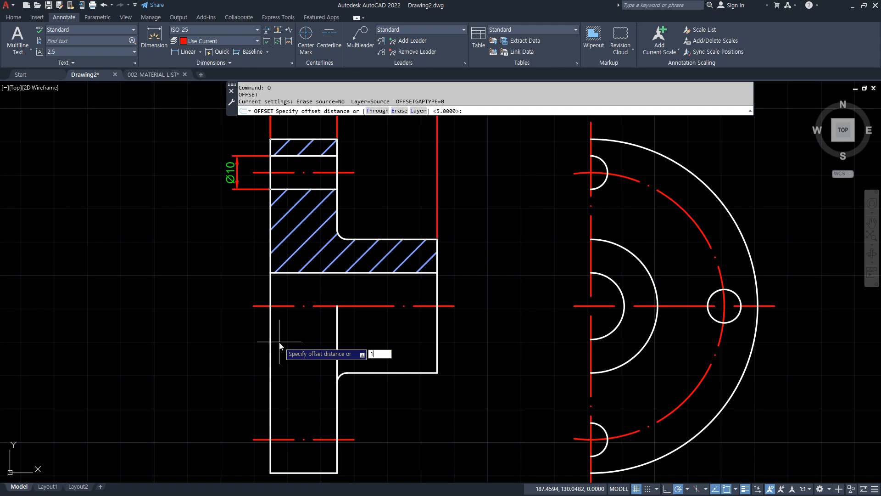
text(0)
key(Return)
click(281, 306)
click(277, 327)
key(Return)
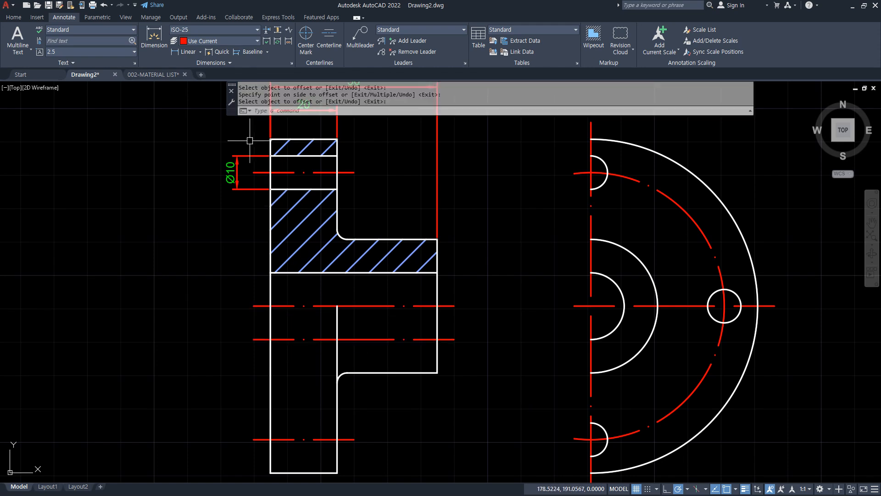
Step: Dimension the bore vertically from its upper edge to the offset line, placing the dimension line 10 outside the flange face
click(188, 51)
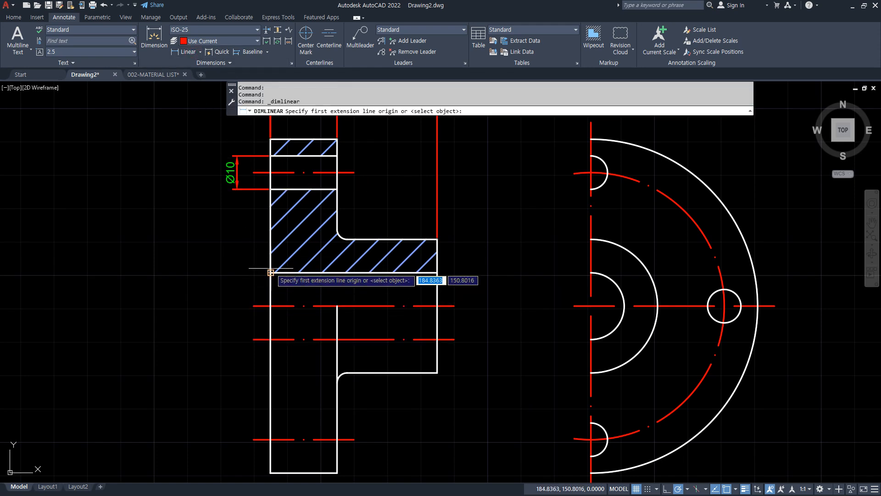
click(270, 272)
click(270, 340)
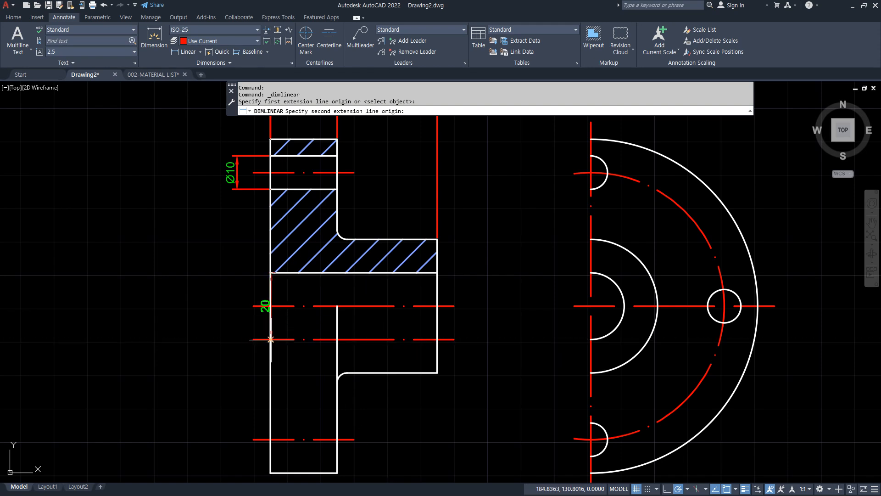
text(10)
key(Return)
Step: Add the diameter symbol %%c in front of the bore's dimension text
scroll(229, 311, up, 2)
double_click(229, 311)
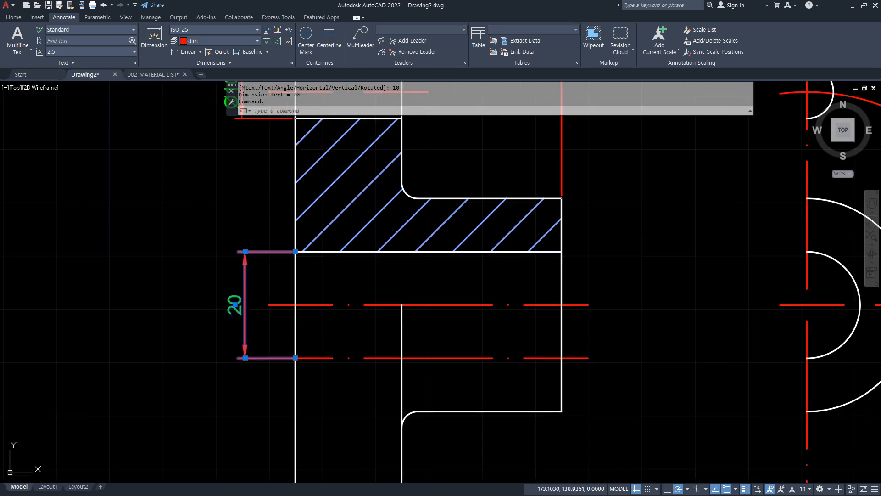
text(%%c)
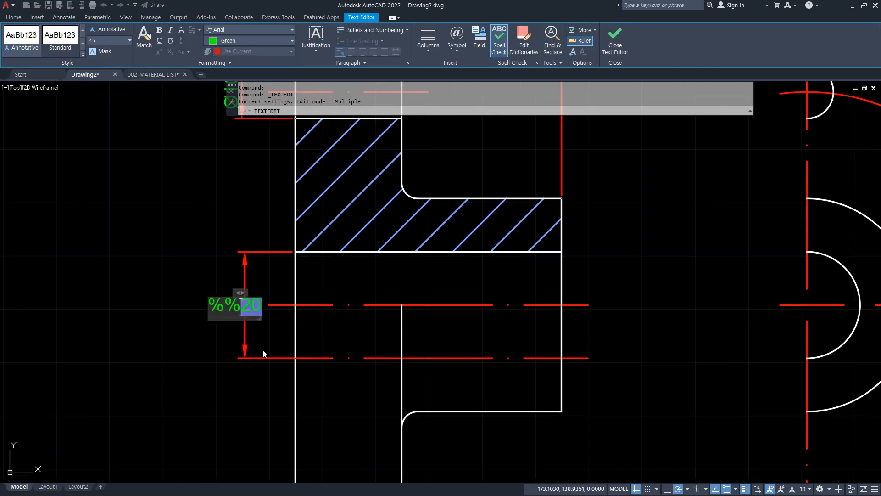
click(264, 354)
key(Escape)
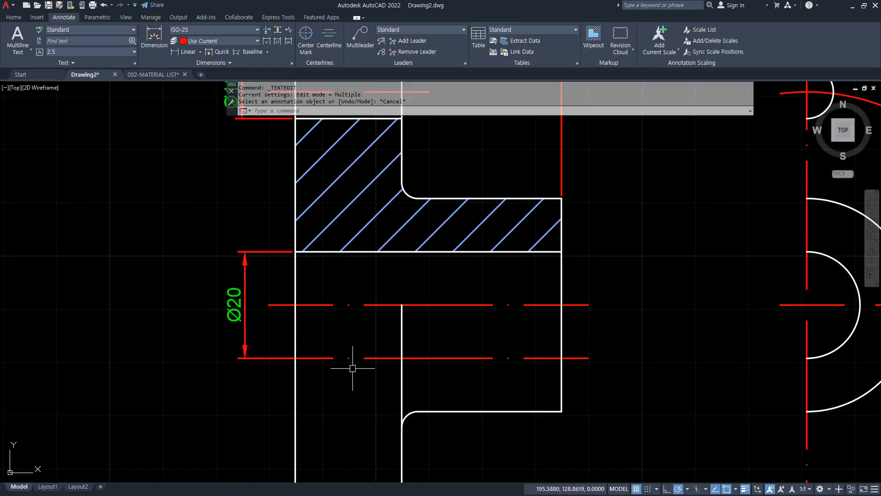
Step: Delete the offset centerline that marks the lower edge of the bore
click(354, 358)
key(Delete)
scroll(356, 359, down, 2)
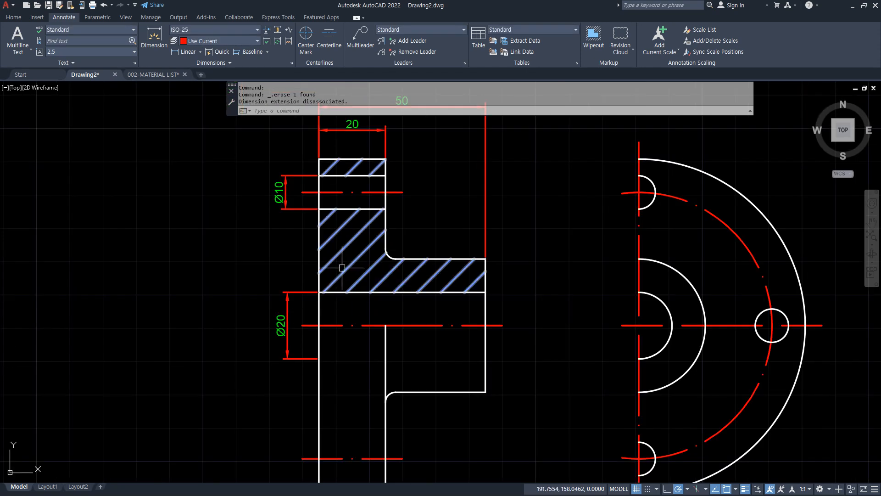
click(186, 52)
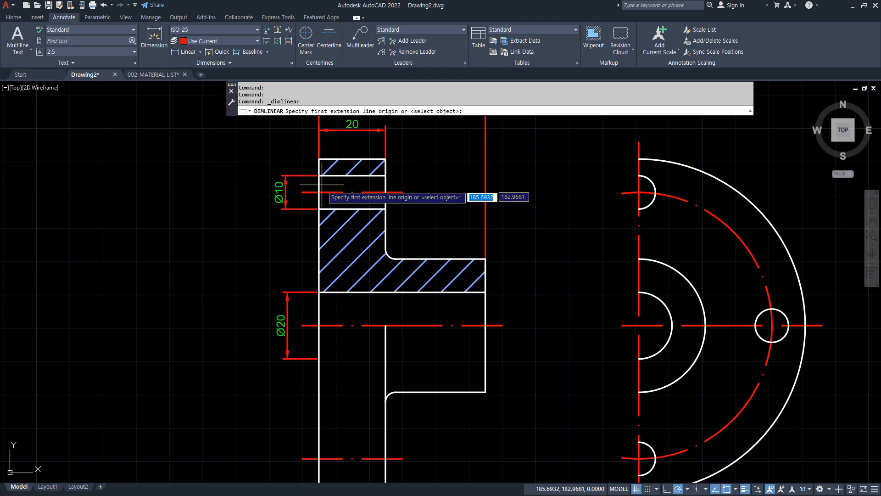
click(301, 191)
middle_drag(320, 366, 299, 277)
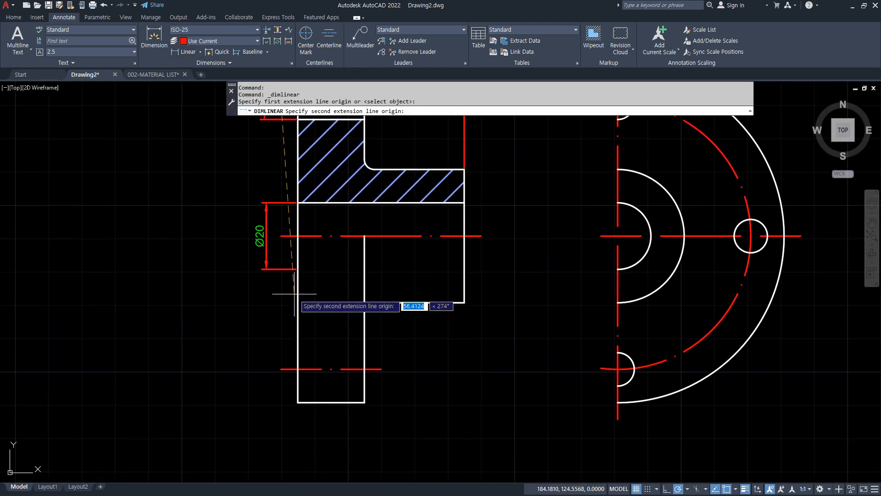
click(285, 363)
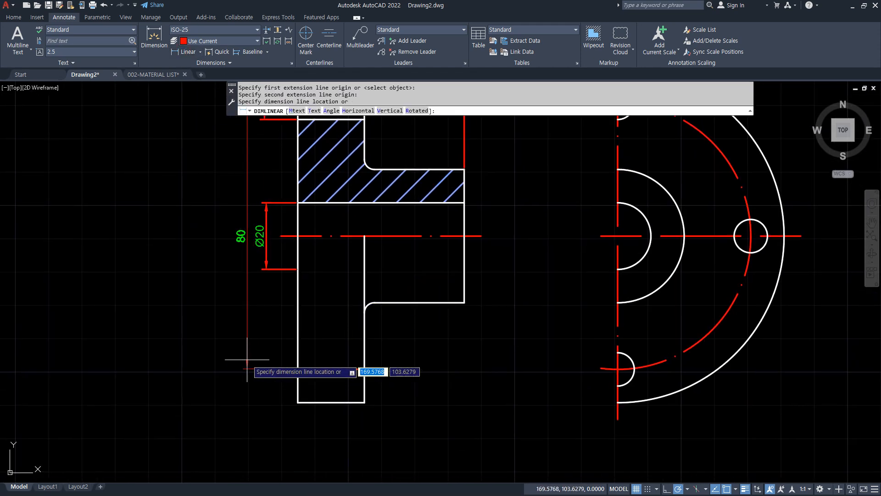
key(Return)
middle_drag(238, 300, 234, 316)
click(225, 288)
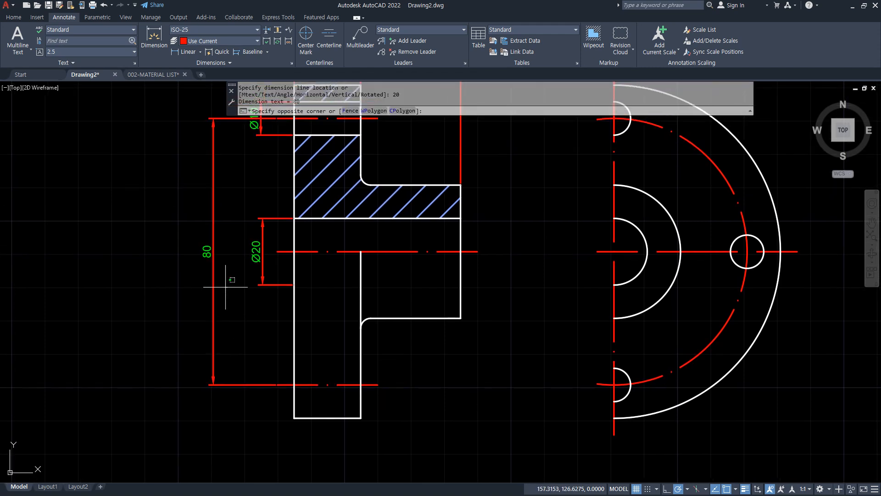
click(133, 321)
text(e)
key(Return)
Step: Dimension the vertical distance between the left ends of the two bolt hole centerlines, placing the dimension line 11 outward
middle_drag(202, 271, 198, 307)
click(196, 54)
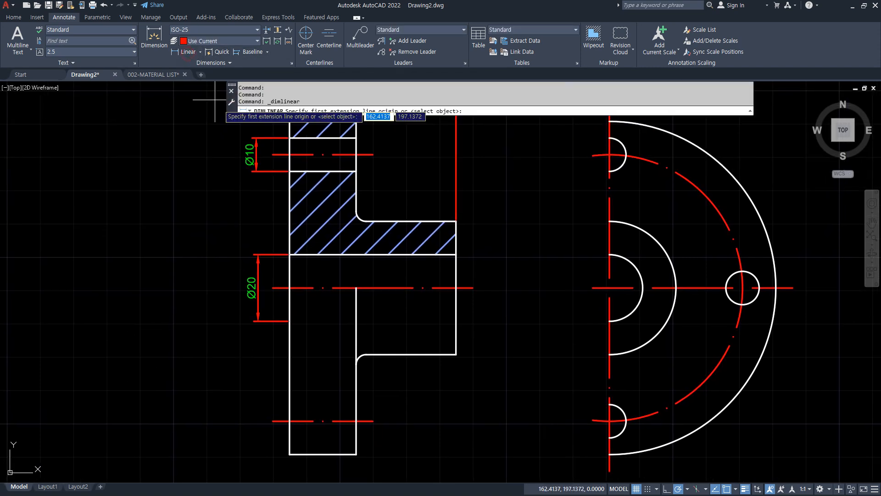
click(273, 154)
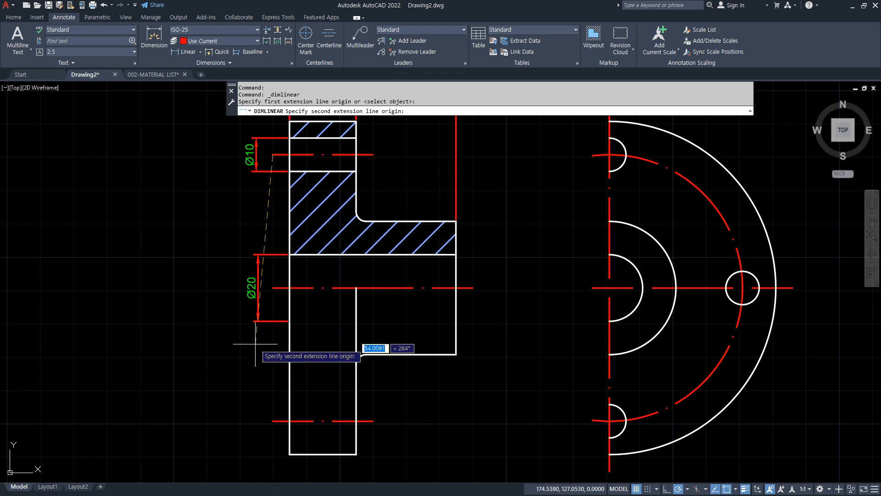
click(273, 421)
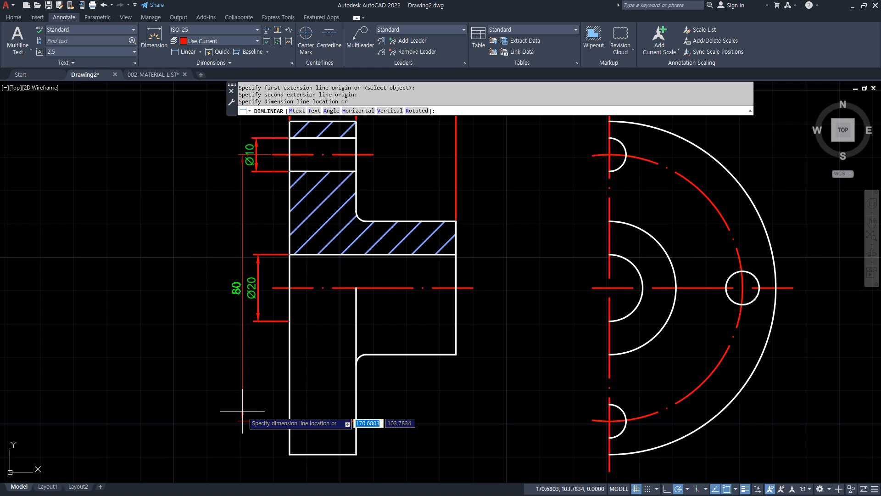
text(11)
key(Return)
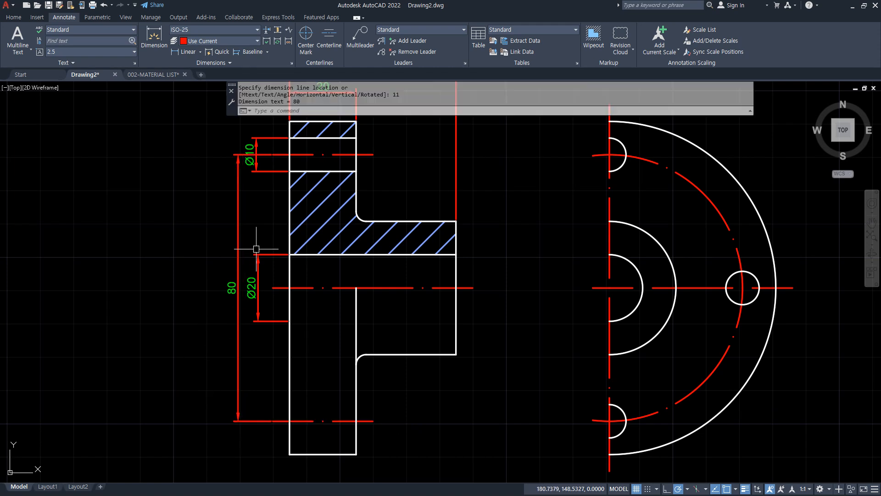
Step: Add the diameter symbol in front of the bolt hole spacing dimension text
double_click(232, 287)
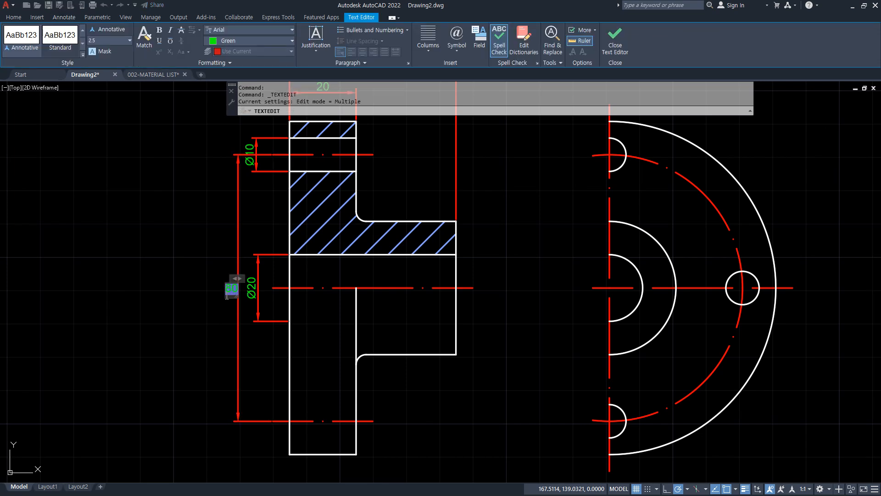
key(Escape)
key(Escape)
key(Escape)
key(Escape)
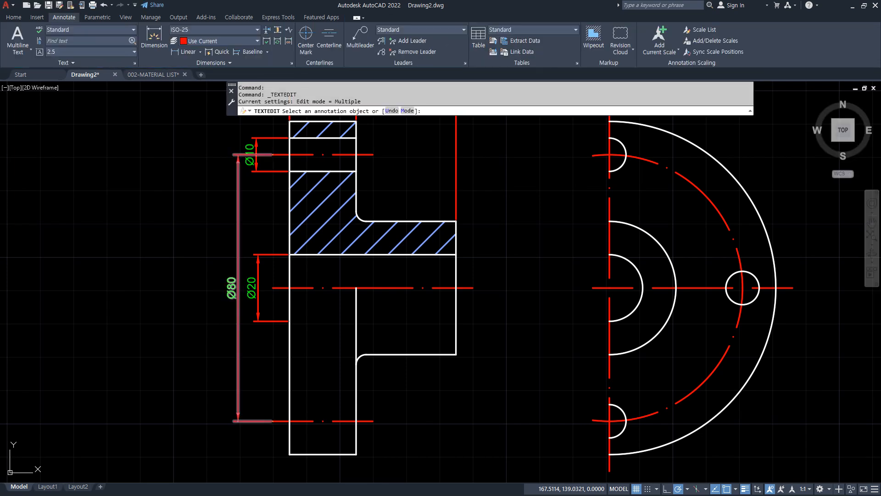
Step: Dimension the flange's full height along its left face, placing the dimension line 24 outside the face
click(180, 52)
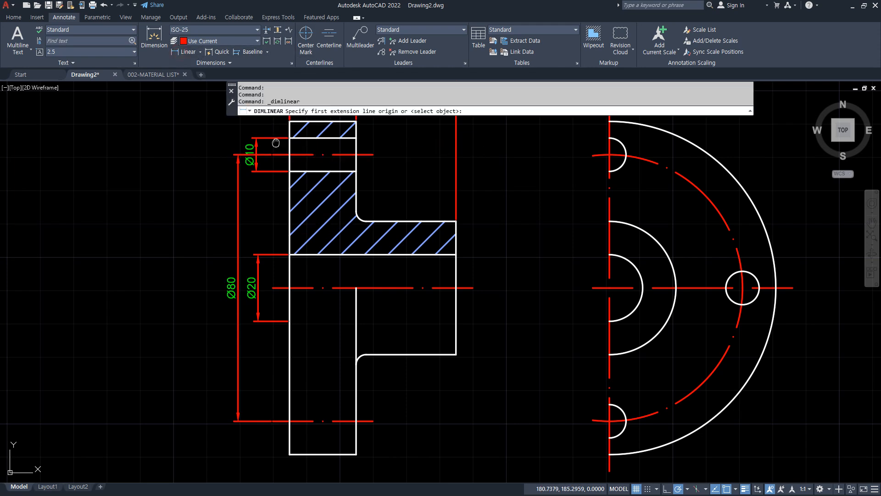
middle_drag(275, 142, 275, 175)
click(290, 154)
middle_drag(310, 438, 305, 378)
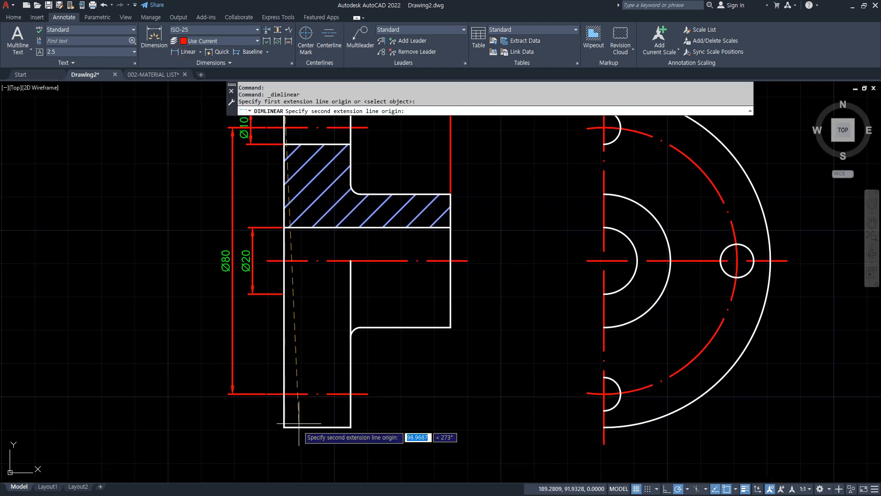
click(285, 427)
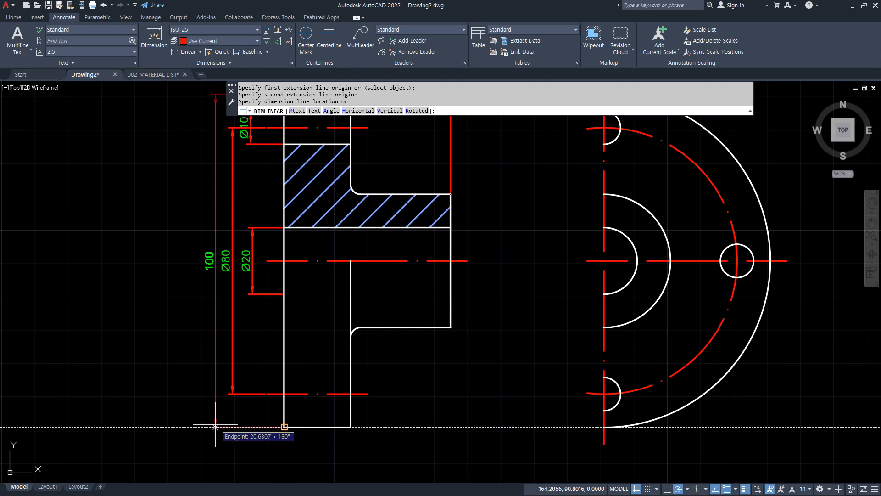
text(24)
key(Return)
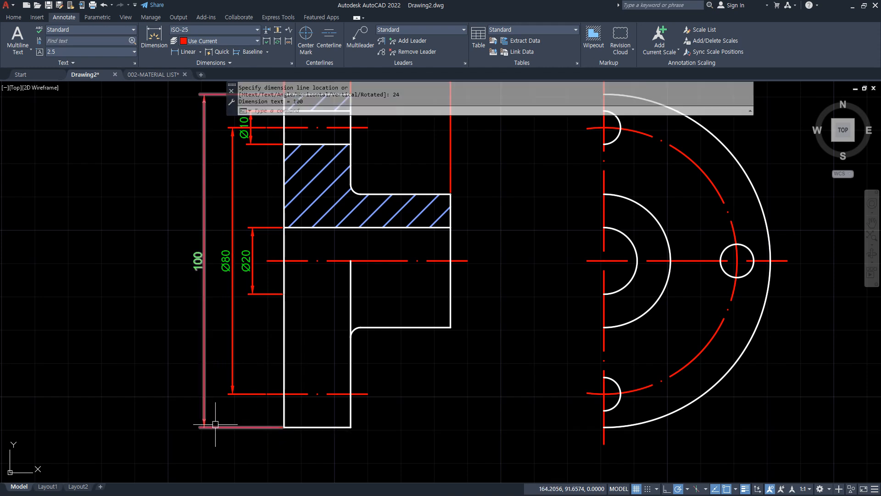
Step: Add the diameter symbol %%c in front of the flange height's dimension text
double_click(197, 261)
text(%%c)
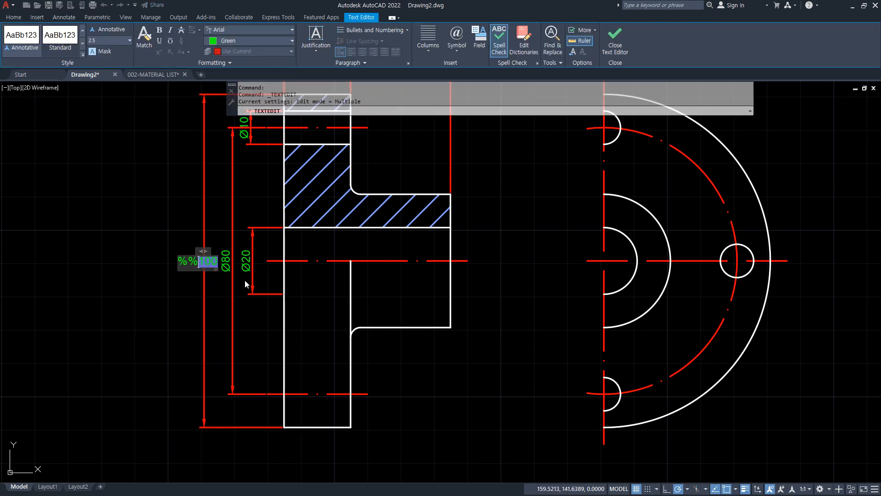
click(245, 281)
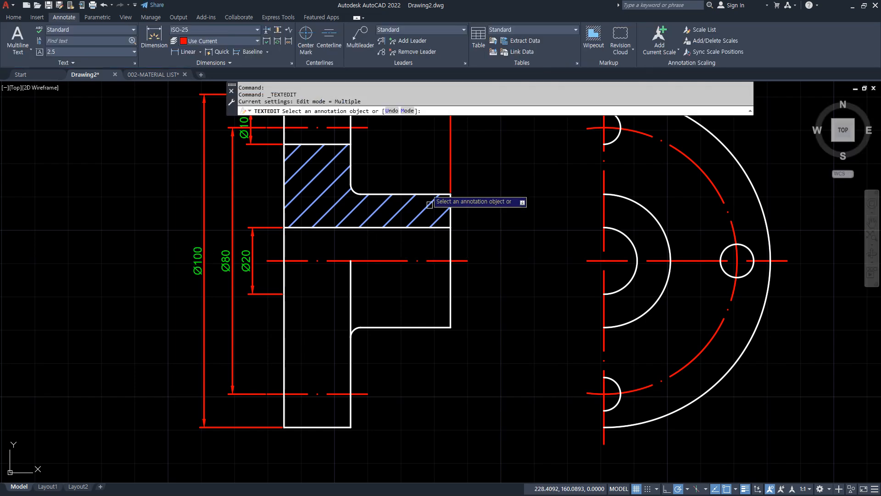
Step: Dimension the hub's height vertically at its right face, placing the dimension line 15 outside the face
click(188, 51)
click(455, 197)
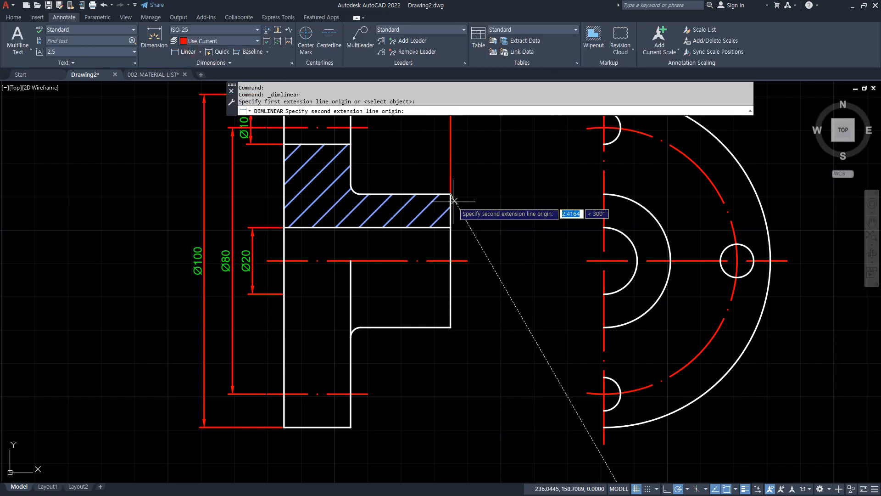
click(452, 327)
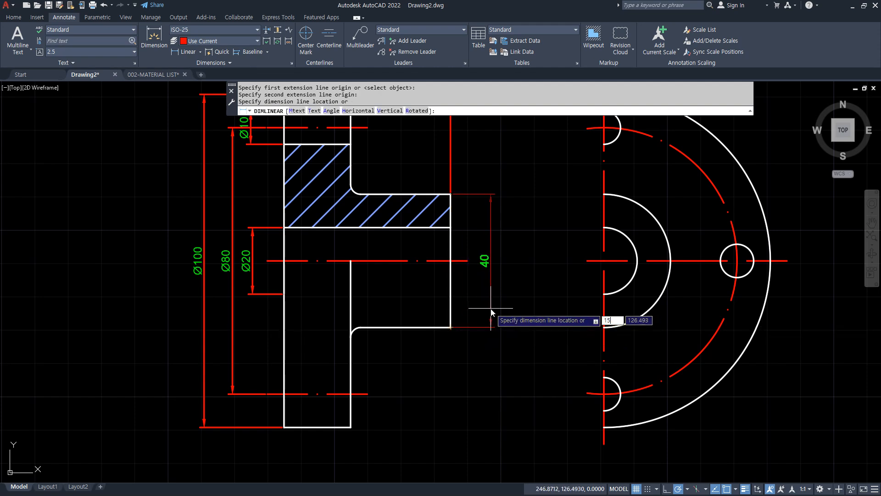
key(Return)
Step: Add the diameter symbol %%c in front of the hub height's dimension text
double_click(489, 261)
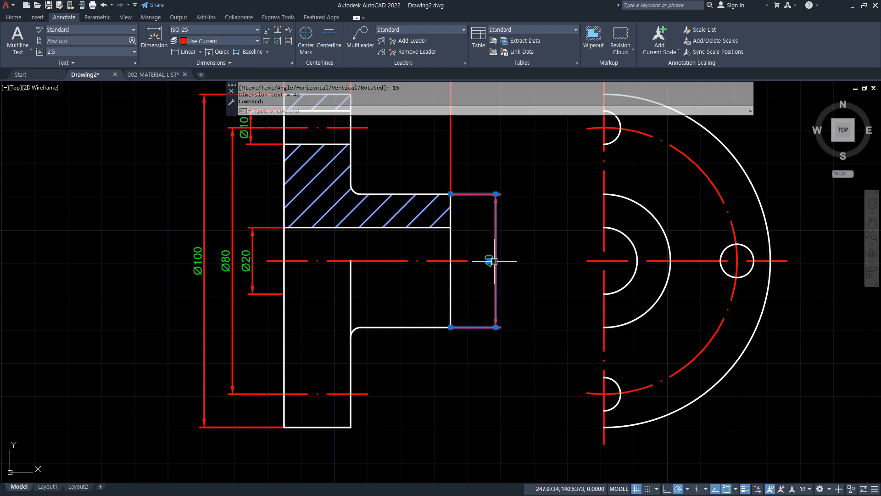
text(%%c)
click(598, 275)
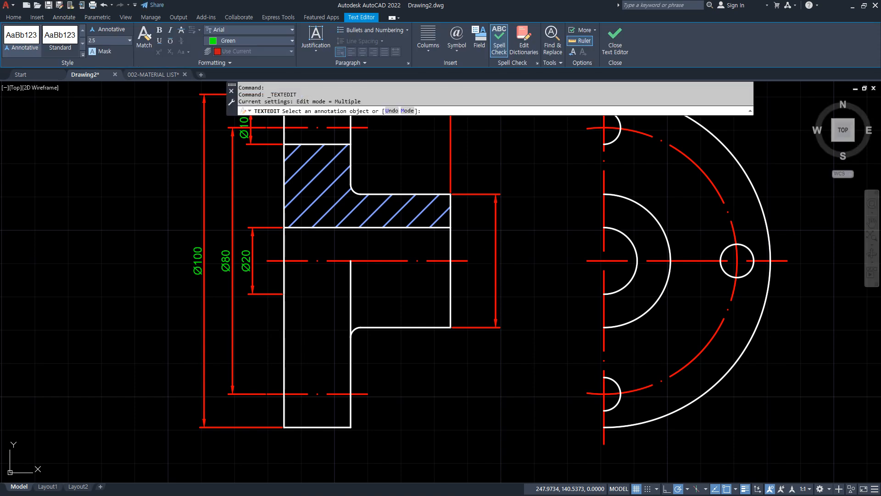
scroll(276, 230, up, 3)
key(Escape)
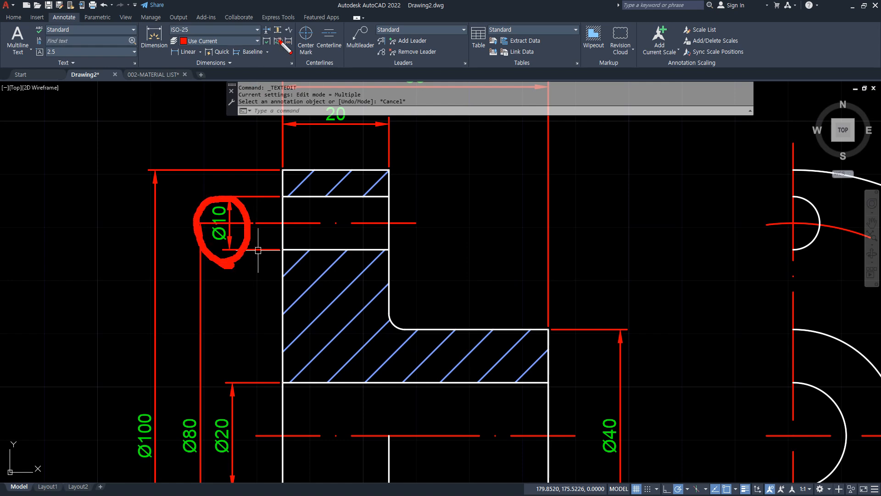
Step: Break the bolt hole spacing dimension's upper extension line where it crosses the upper bolt hole's diameter dimension
key(Escape)
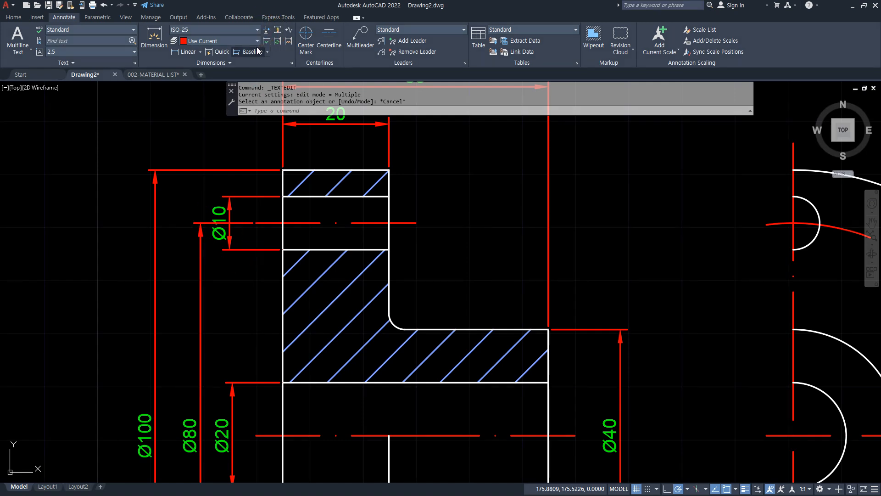
click(266, 30)
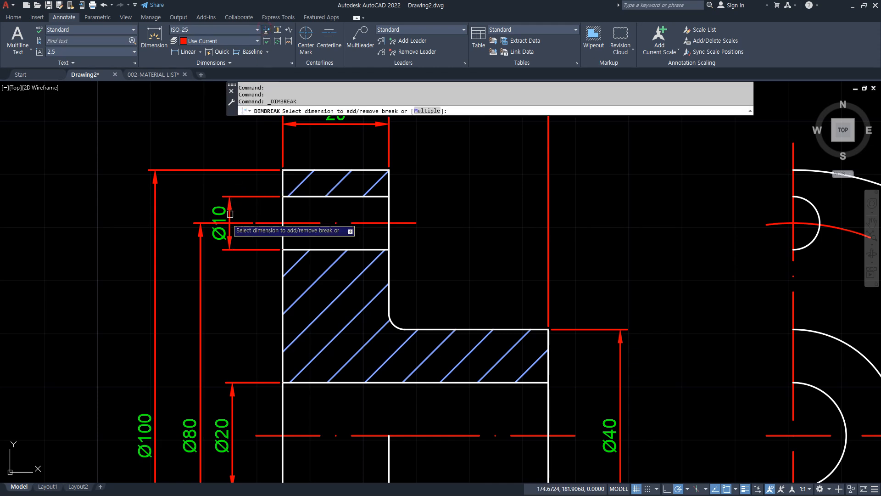
click(201, 232)
click(215, 234)
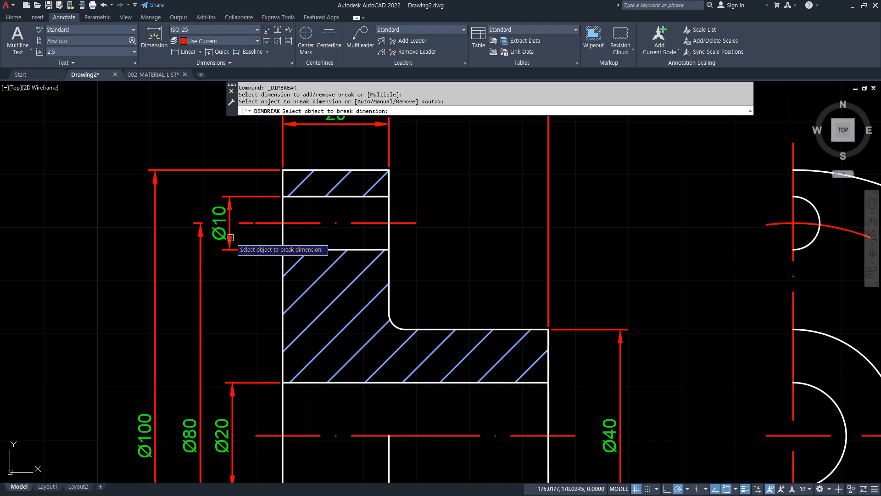
key(Escape)
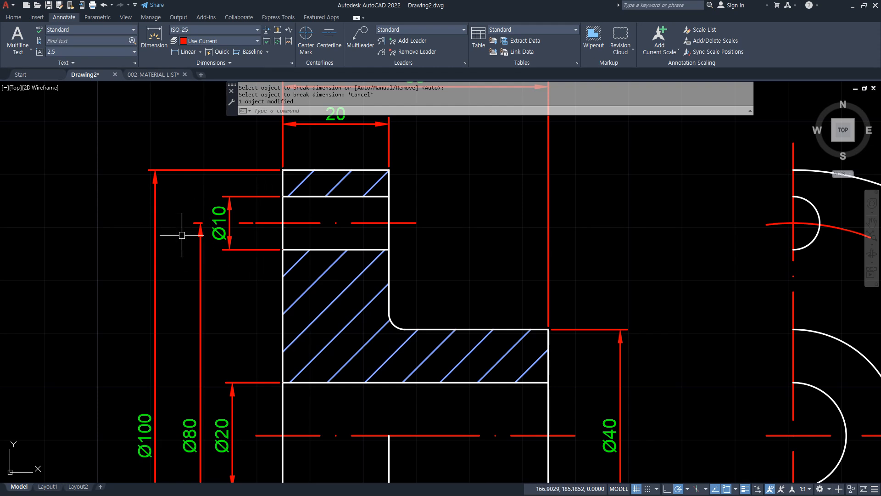
middle_drag(260, 278, 266, 132)
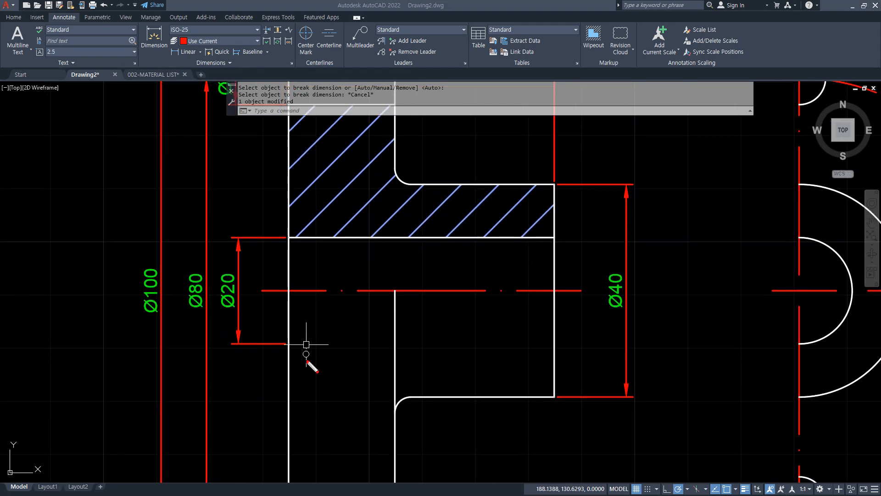
mouse_move(298, 376)
mouse_down()
mouse_move(232, 282)
mouse_move(314, 338)
mouse_up()
key(Escape)
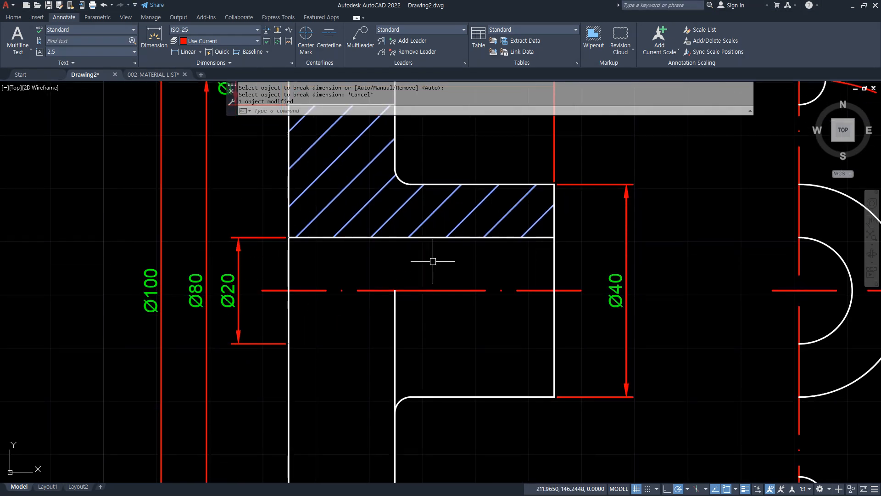
scroll(431, 258, down, 4)
scroll(628, 204, up, 2)
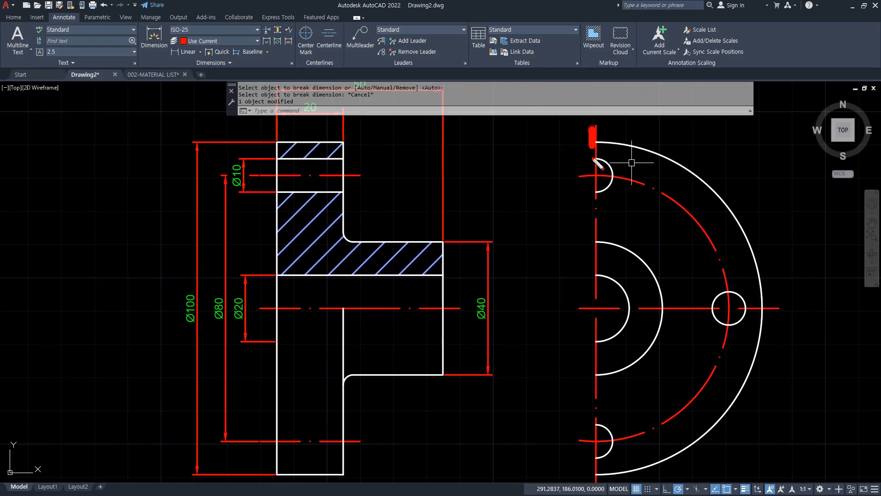
mouse_move(595, 160)
mouse_down()
mouse_move(586, 301)
mouse_move(512, 301)
mouse_up()
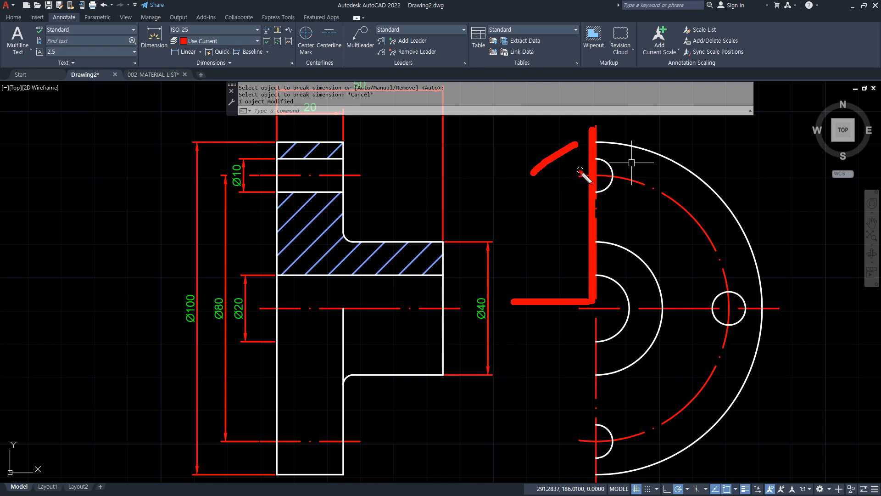
drag(581, 171, 523, 228)
drag(608, 211, 550, 256)
drag(499, 304, 585, 467)
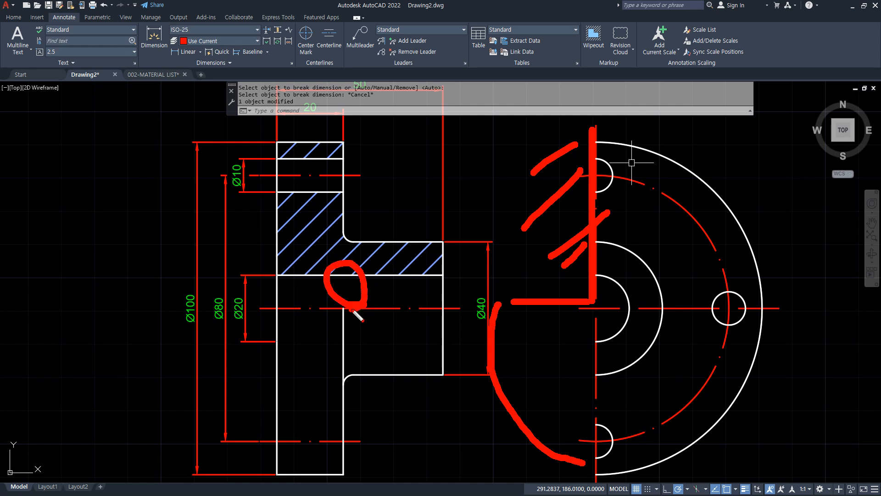
key(e)
drag(597, 279, 450, 280)
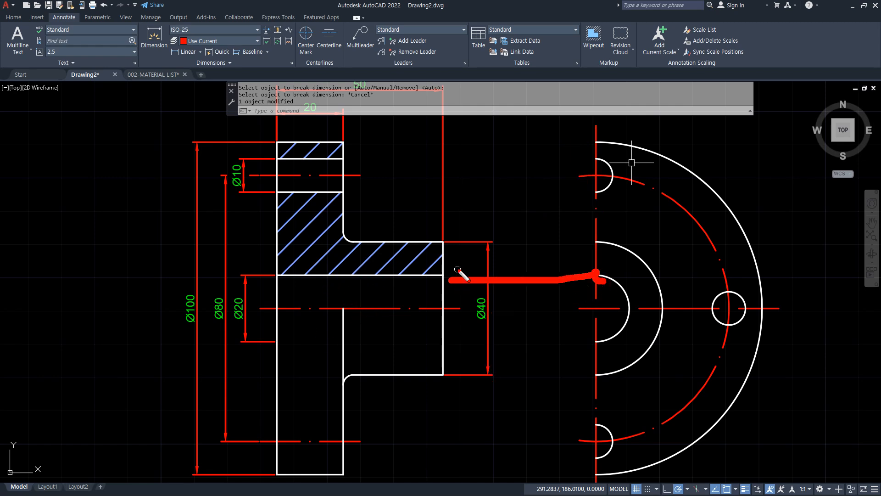
drag(342, 320, 279, 363)
drag(382, 332, 366, 346)
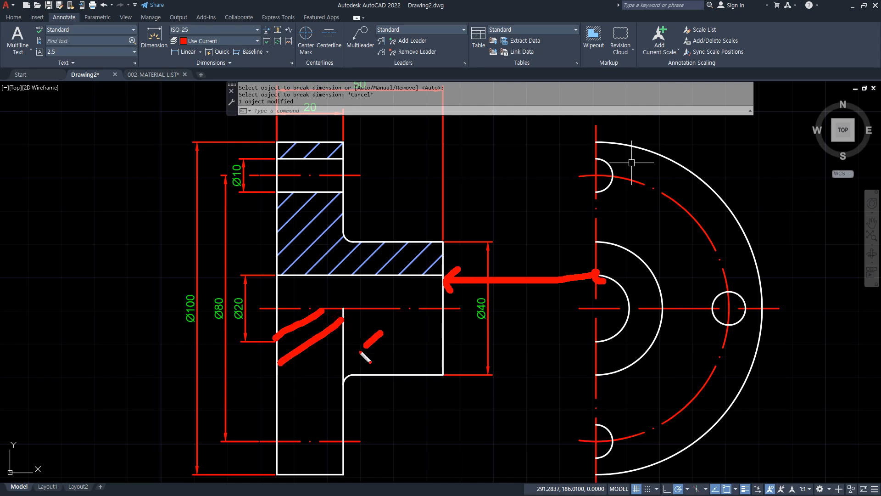
mouse_move(248, 358)
mouse_down()
mouse_move(294, 363)
mouse_move(248, 367)
mouse_move(298, 350)
mouse_move(275, 327)
mouse_up()
key(e)
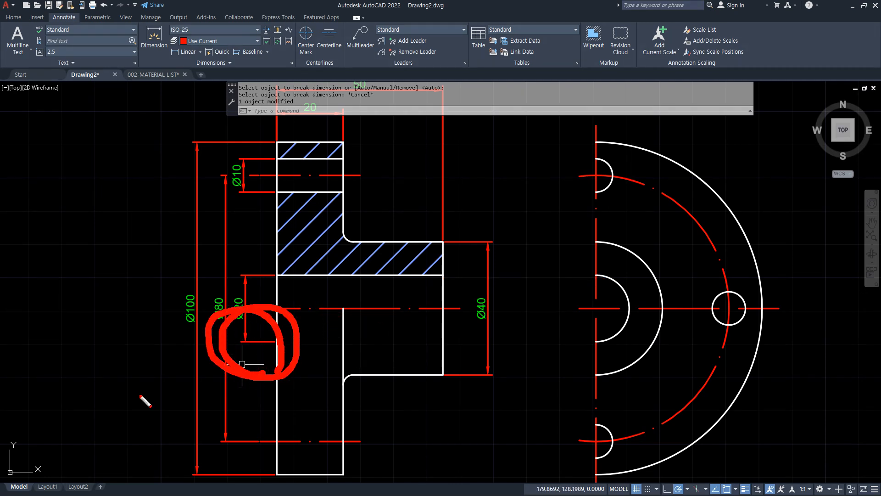
key(Escape)
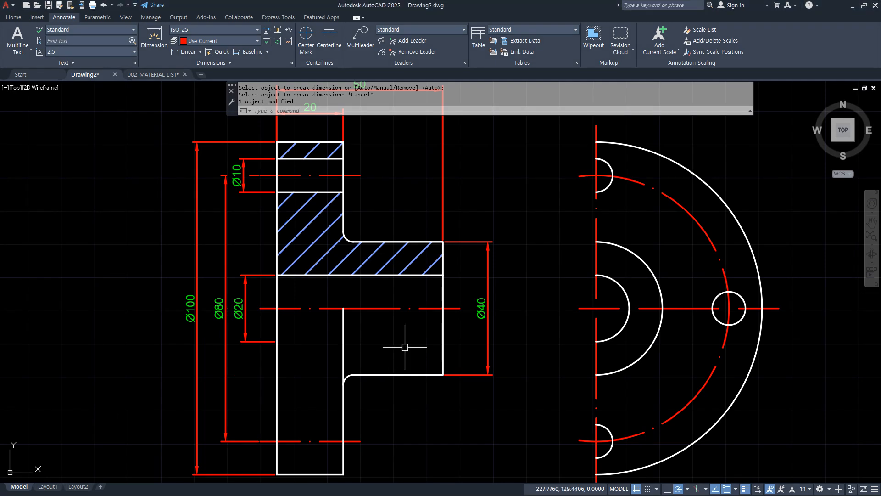
Step: Turn off dimension line 2 and extension line 2 on the center bore's diameter dimension in the half-section view
click(244, 342)
key(ctrl+1)
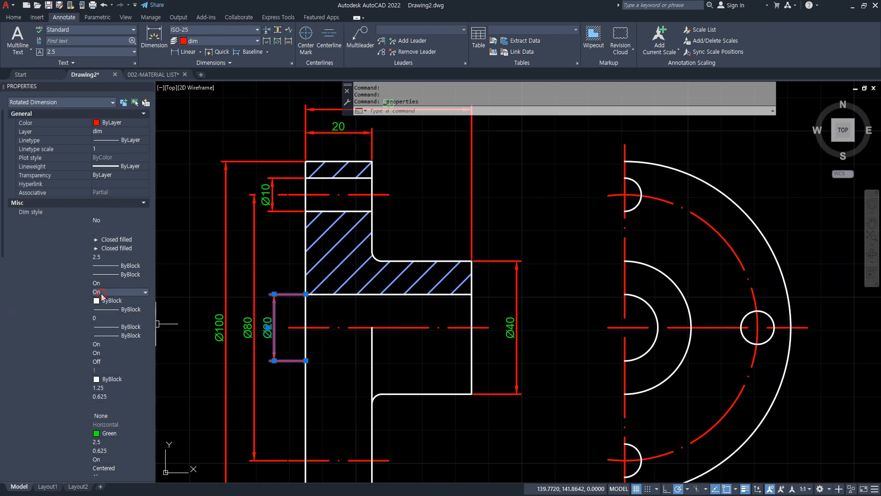
click(117, 292)
click(119, 301)
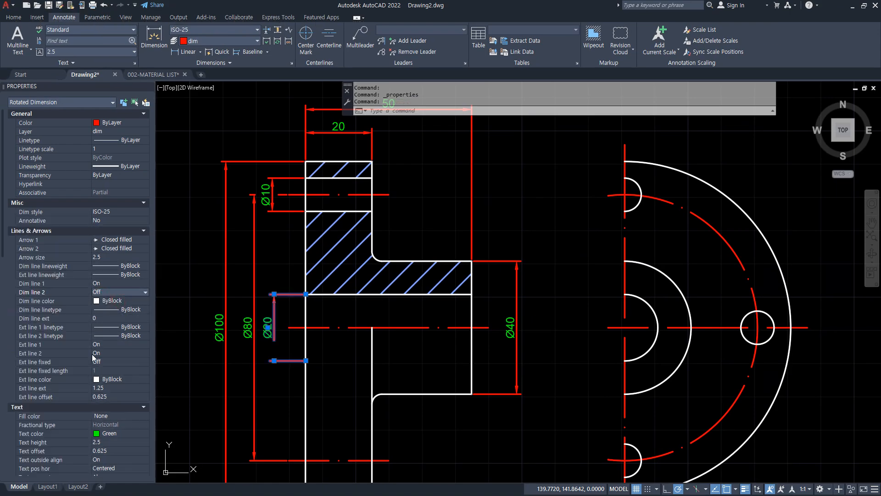
click(96, 356)
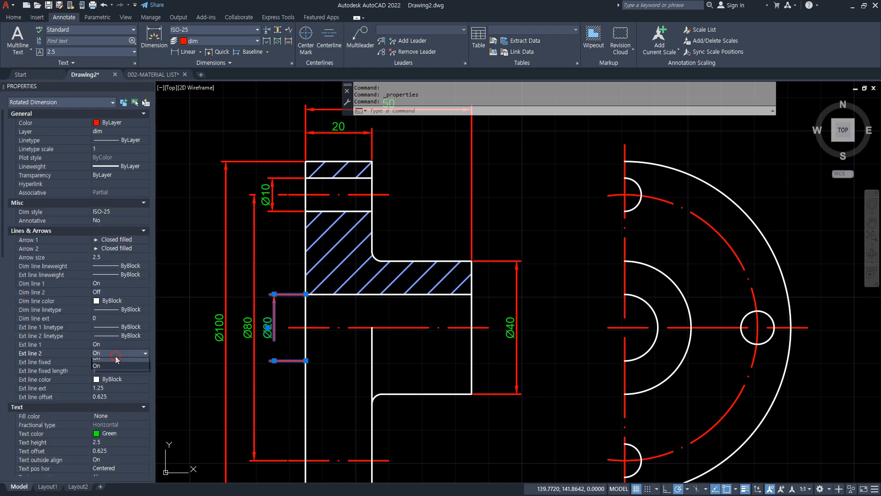
click(112, 363)
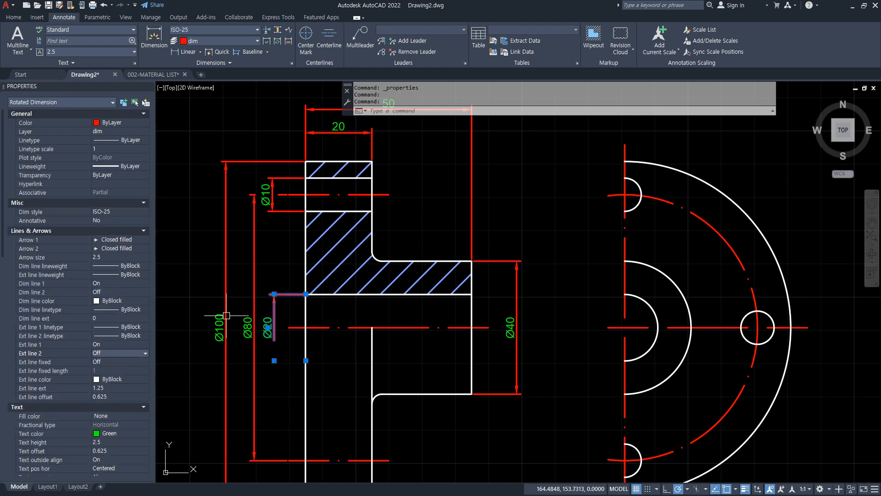
key(Escape)
key(Escape)
Step: Open the ISO-25 dimension style for modification and examine its dimension line and extension line settings, leaving them as they are
scroll(300, 329, down, 2)
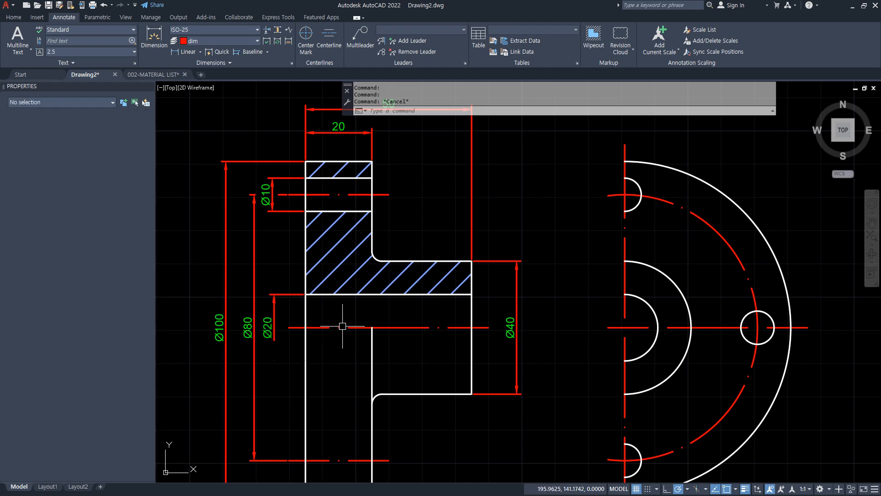
click(585, 168)
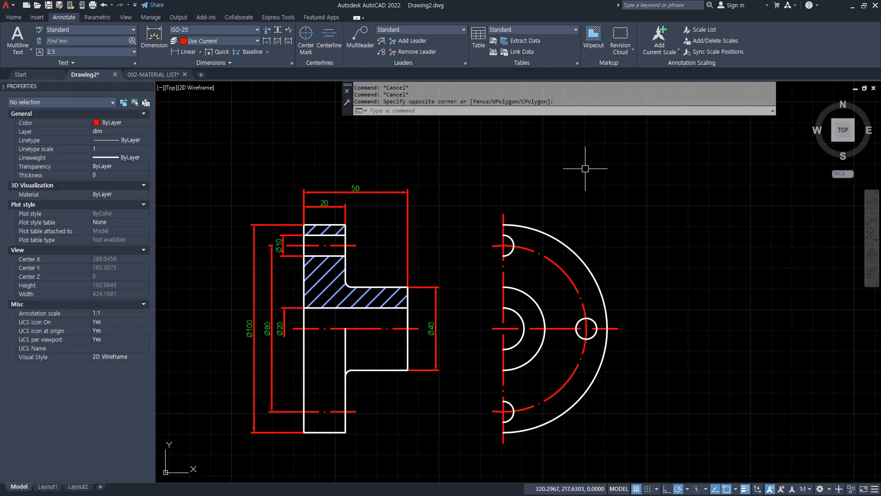
text(d)
key(Return)
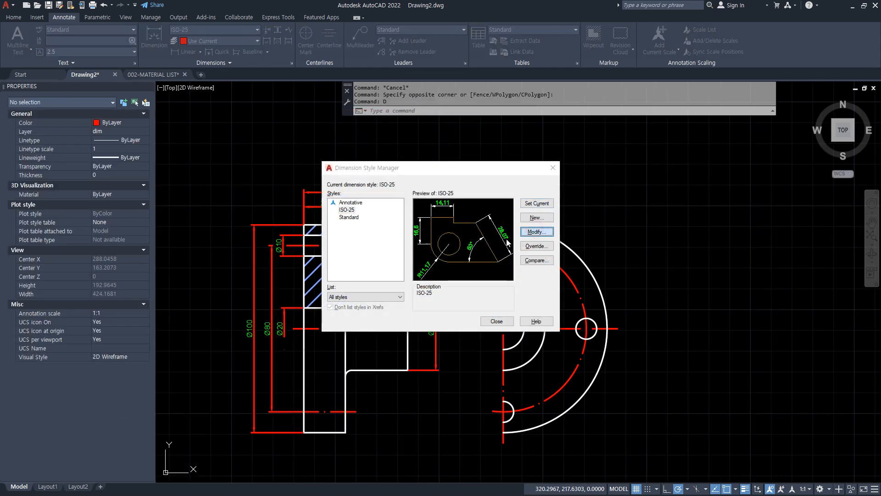
click(534, 231)
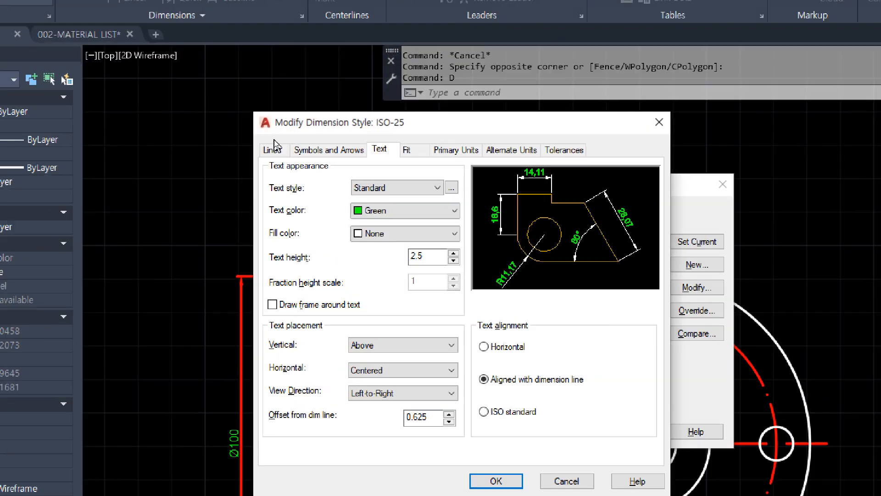
click(274, 149)
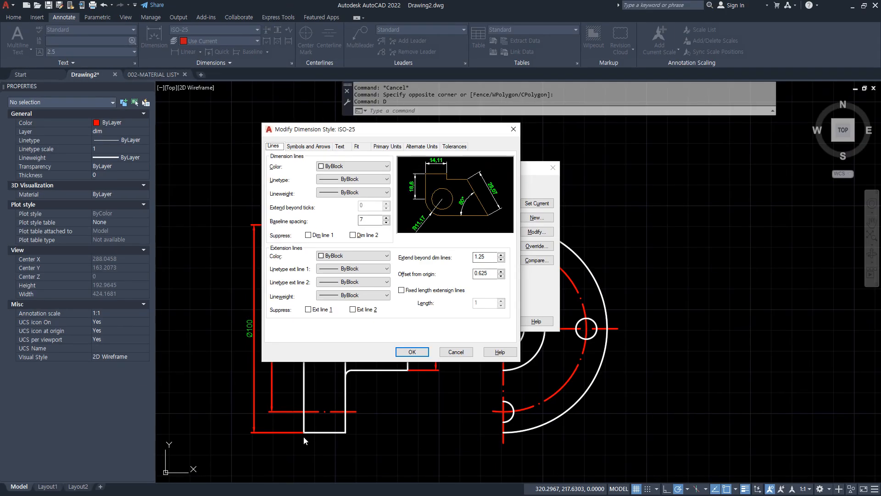
key(Return)
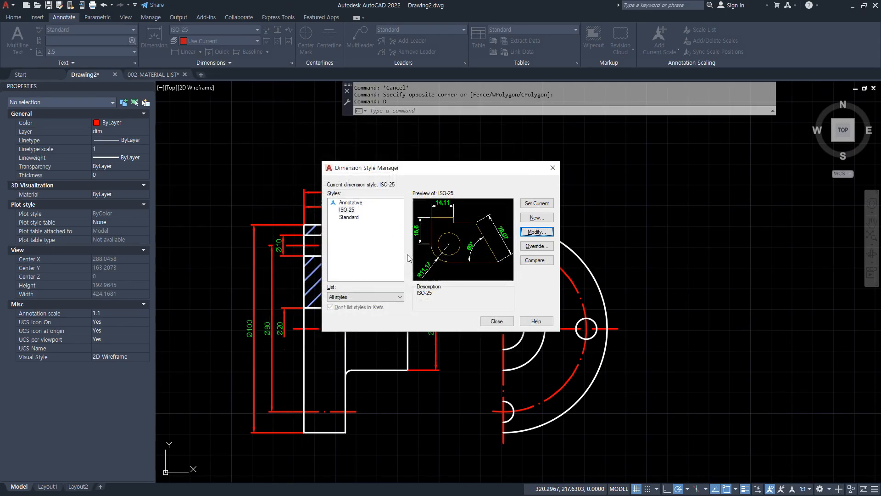
drag(413, 174, 491, 171)
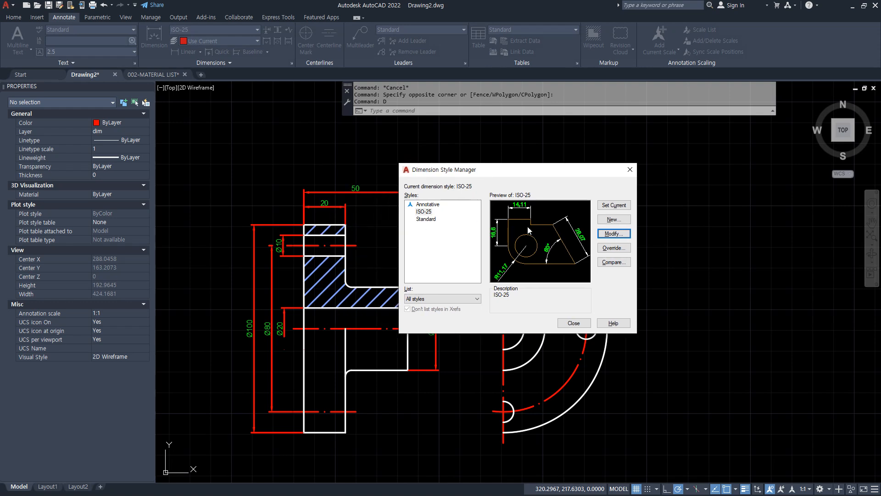
key(Escape)
Step: Examine both ends of the flange thickness dimension's right extension line up close and close the object properties
scroll(266, 185, up, 8)
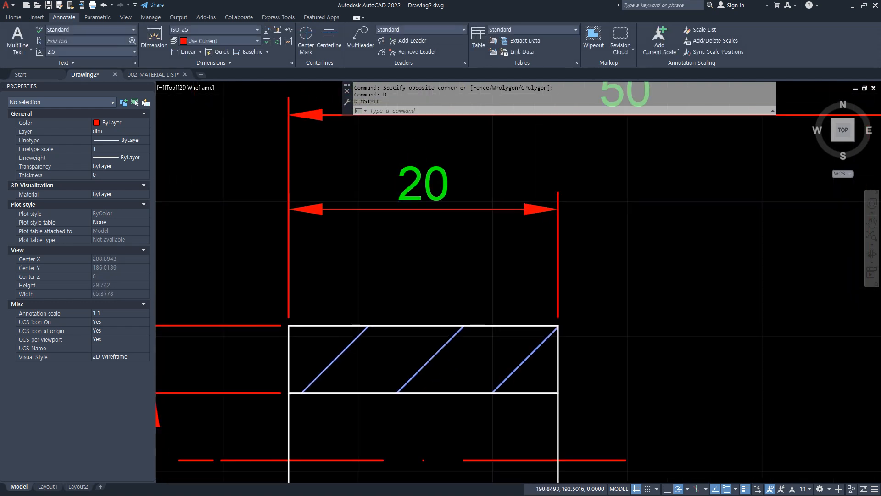
mouse_move(369, 301)
middle_down()
mouse_move(455, 303)
mouse_move(228, 305)
middle_up()
middle_drag(383, 271, 291, 296)
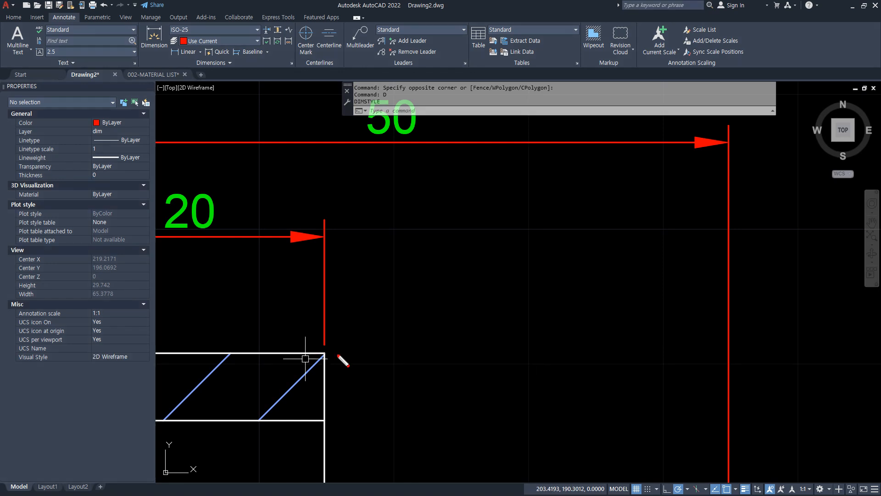
drag(344, 377, 306, 323)
drag(334, 257, 351, 259)
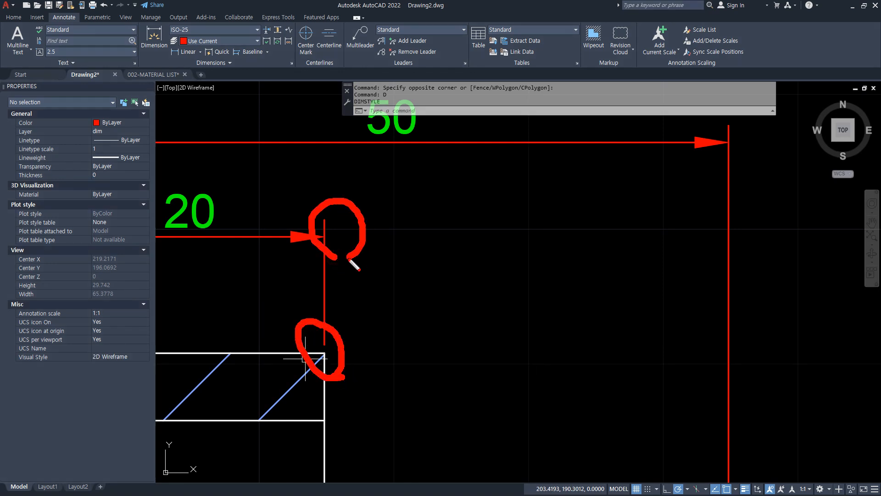
key(Escape)
key(Escape)
scroll(324, 259, up, 2)
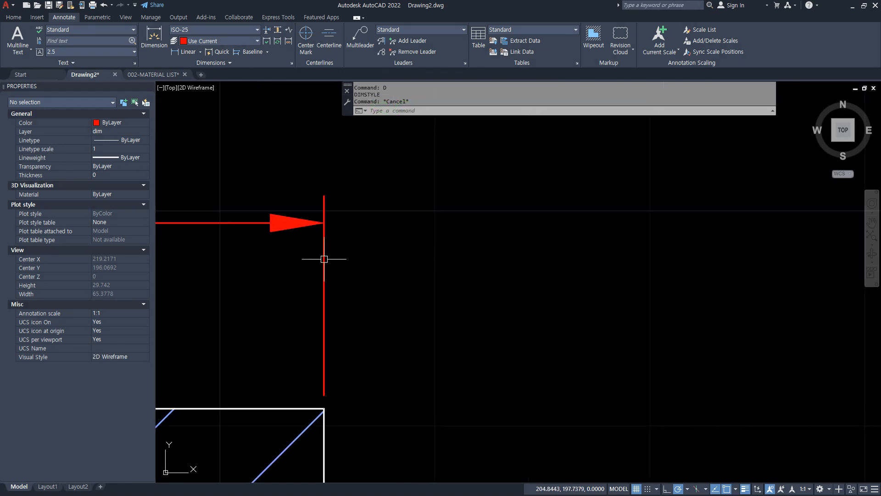
key(ctrl+1)
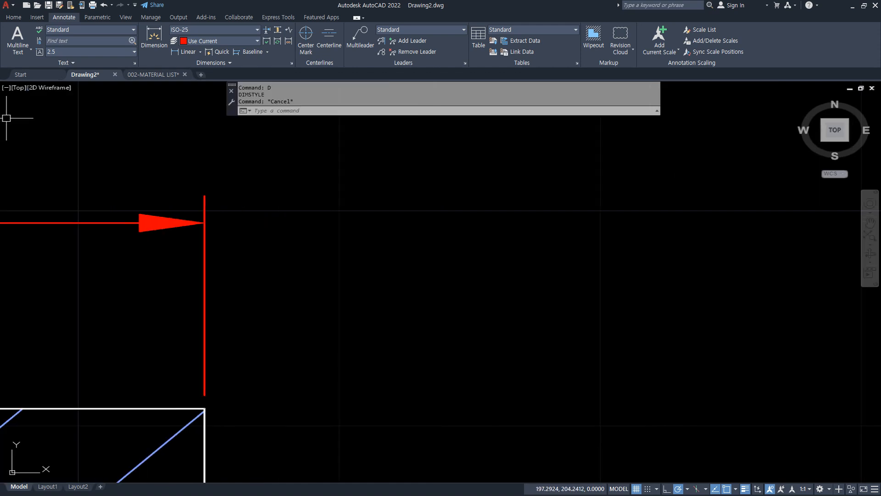
scroll(287, 246, up, 2)
middle_drag(287, 247, 283, 239)
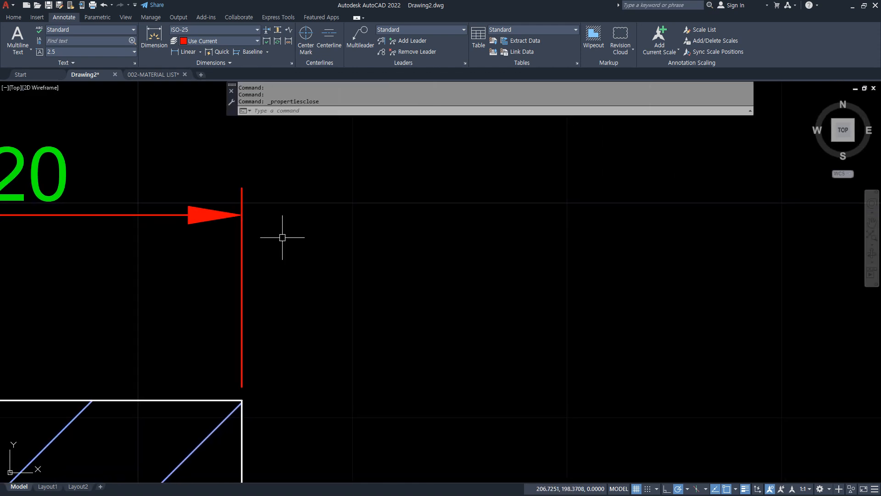
Step: Modify the ISO-25 dimension style so extension lines extend 5 beyond the dimension lines, and check the flange thickness dimension
text(D)
key(Return)
drag(413, 168, 374, 212)
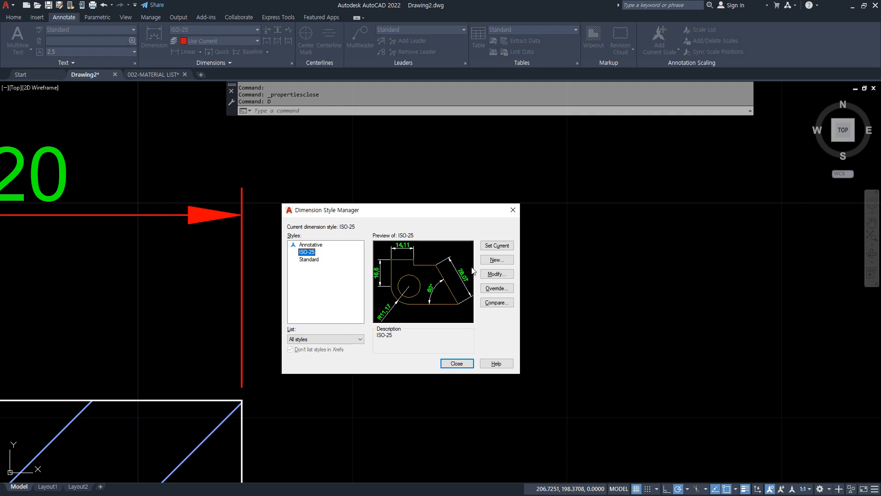
key(Return)
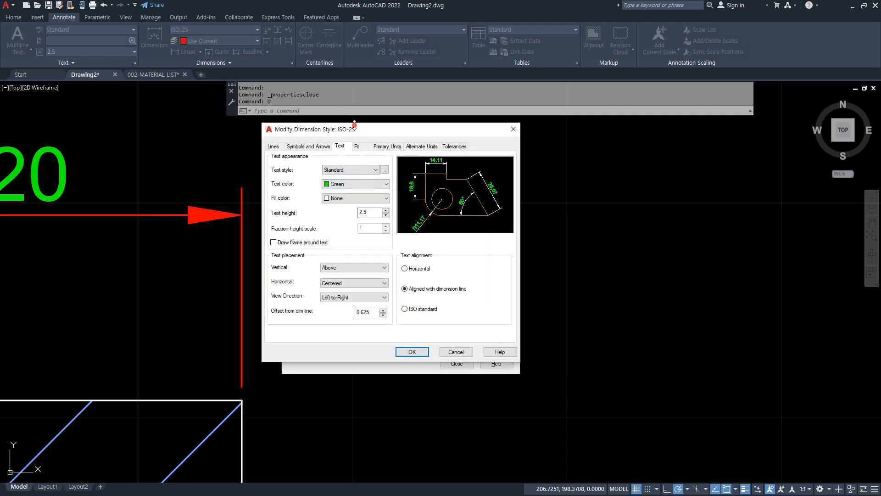
click(276, 150)
drag(318, 131, 320, 172)
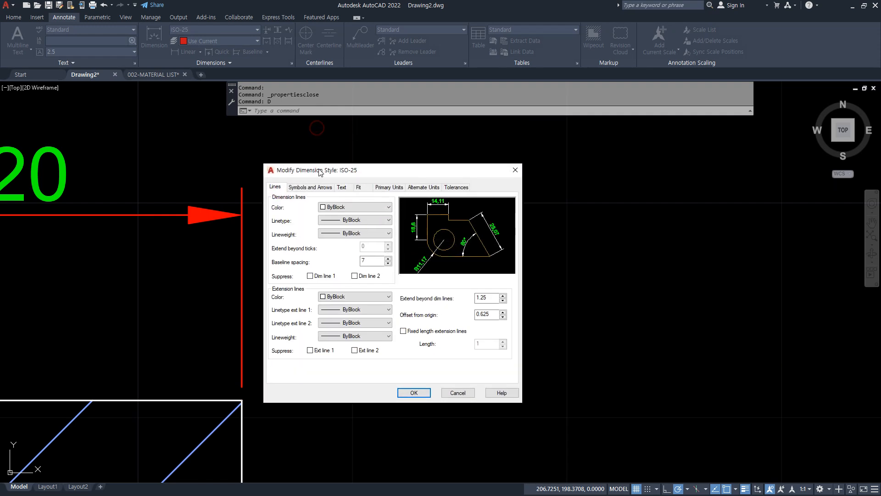
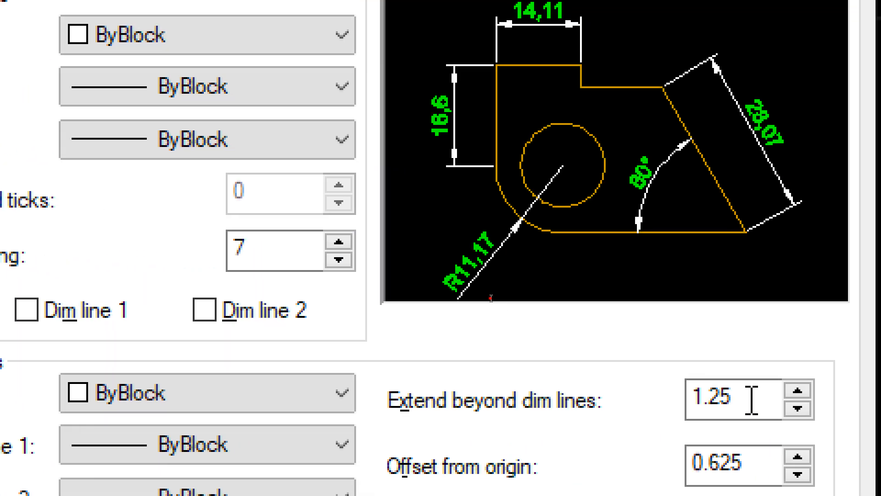
double_click(752, 398)
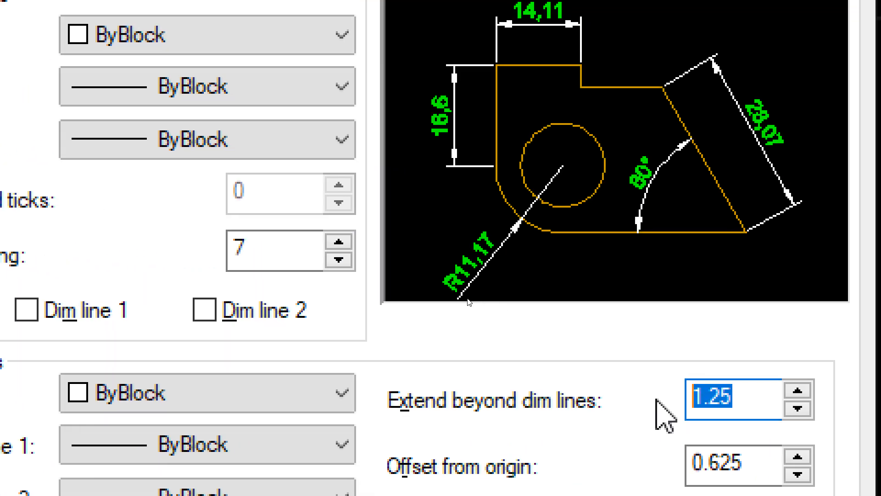
key(BackSpace)
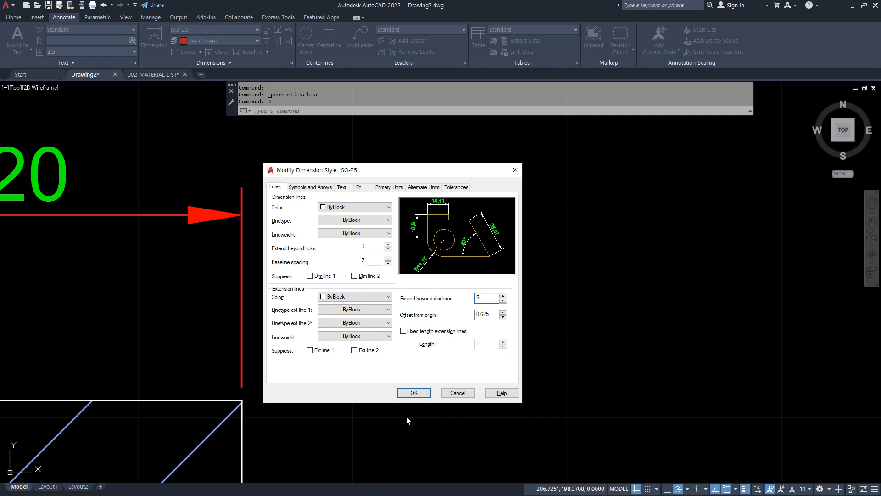
click(414, 393)
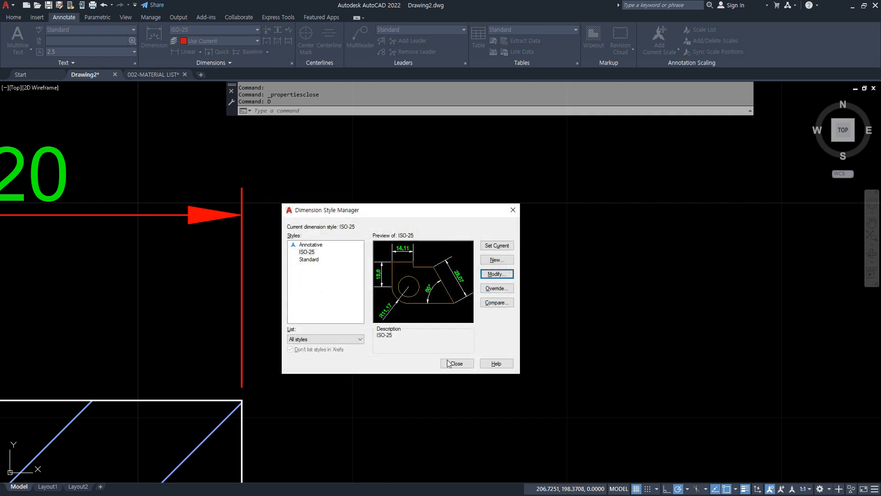
click(457, 363)
scroll(296, 233, down, 2)
middle_drag(301, 191, 309, 253)
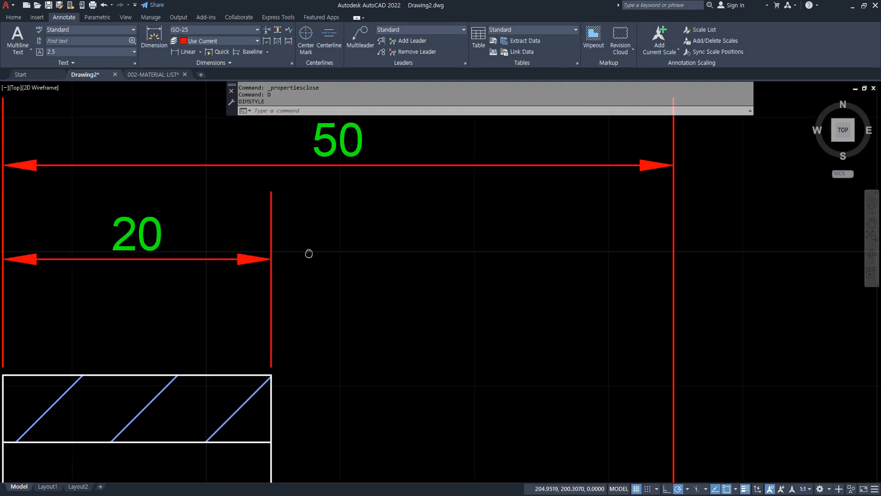
Step: Set the extension line offset from origin to 1.5 in the ISO-25 dimension style
text(d)
key(Return)
key(Return)
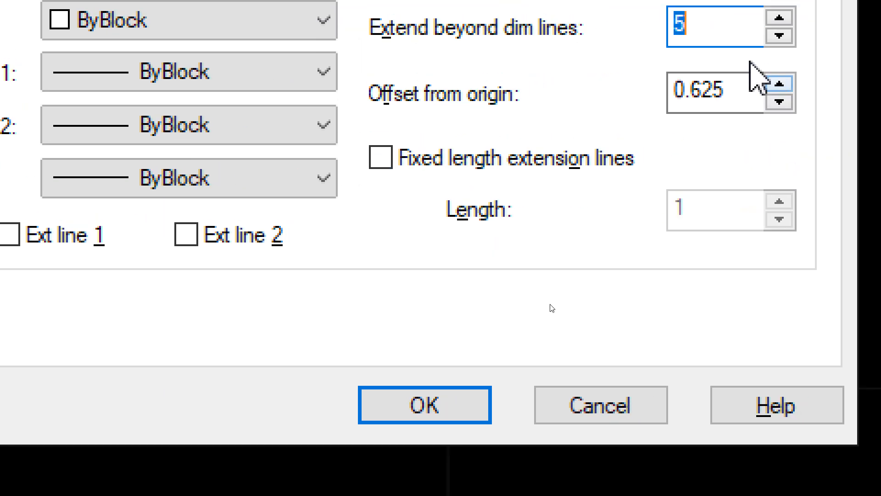
double_click(750, 88)
key(BackSpace)
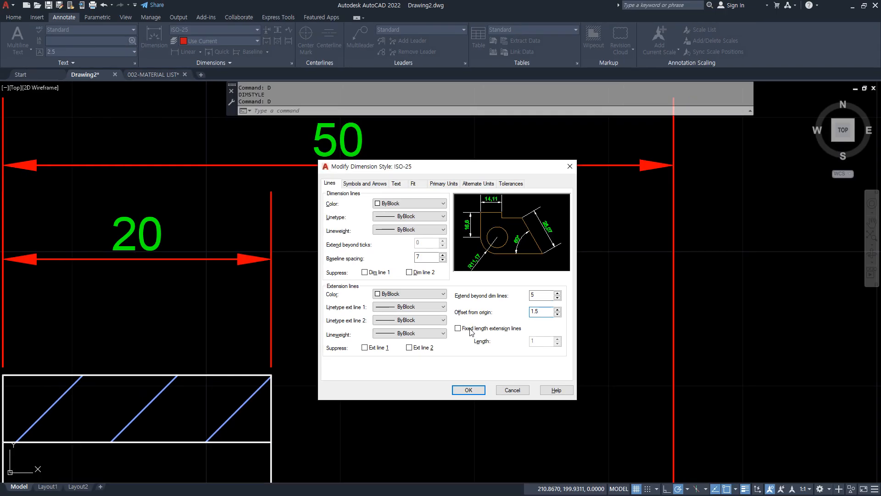
click(469, 390)
click(494, 321)
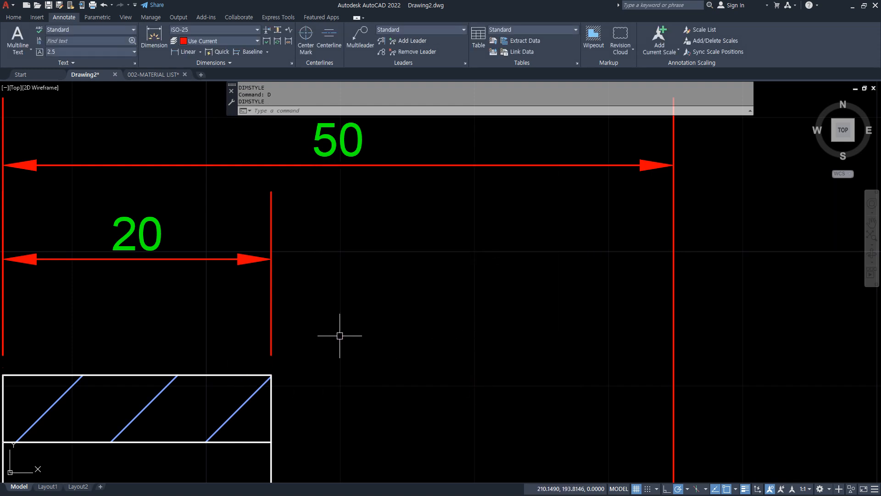
Step: Turn on fixed length extension lines with a length of 1 in the ISO-25 dimension style
scroll(383, 315, up, 3)
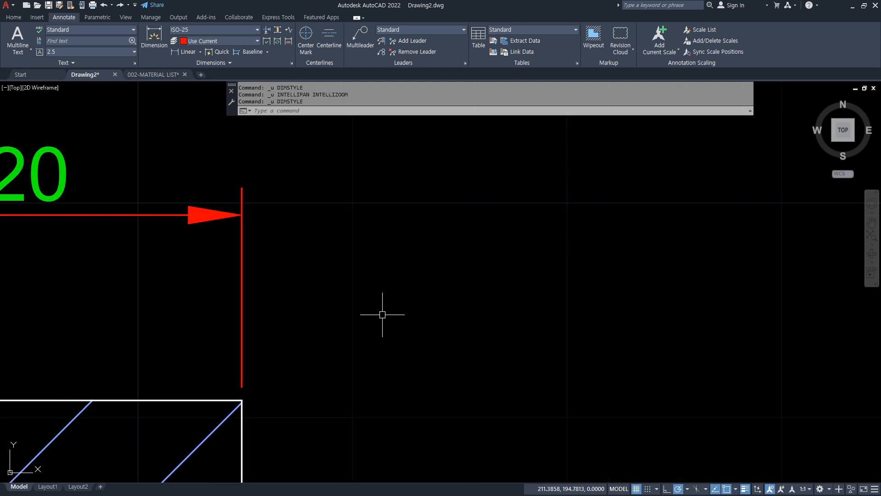
key(Return)
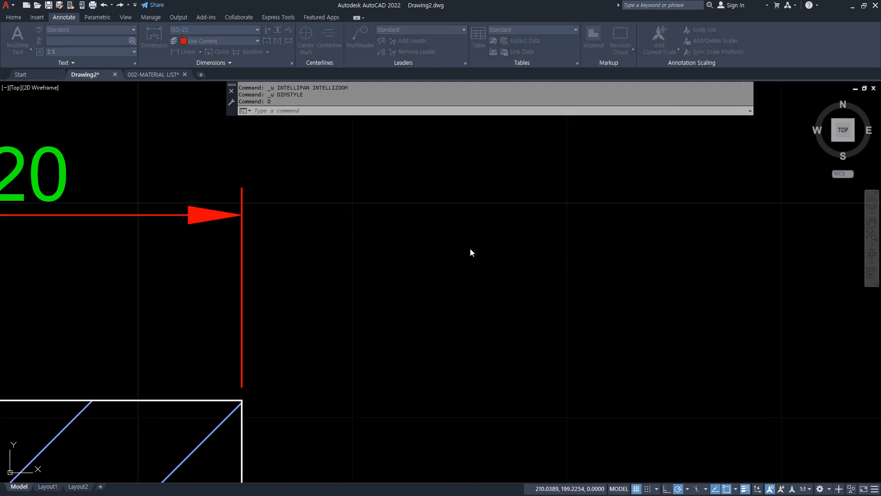
click(531, 232)
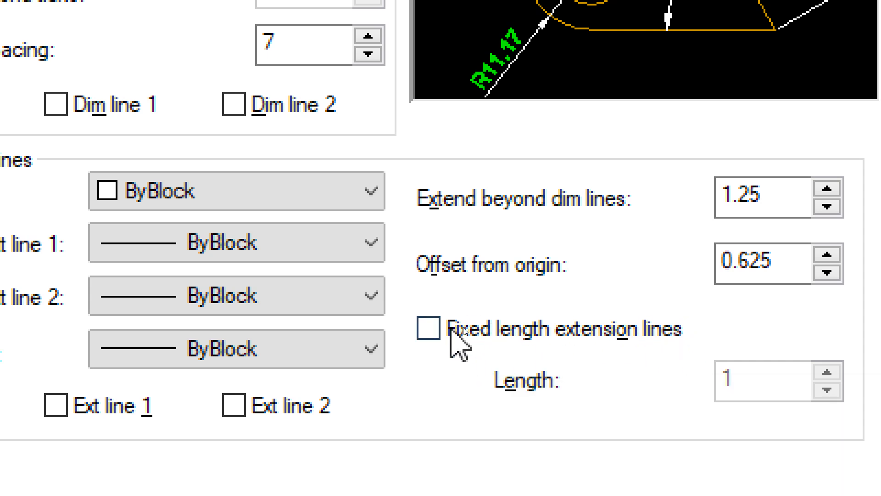
click(457, 344)
double_click(723, 381)
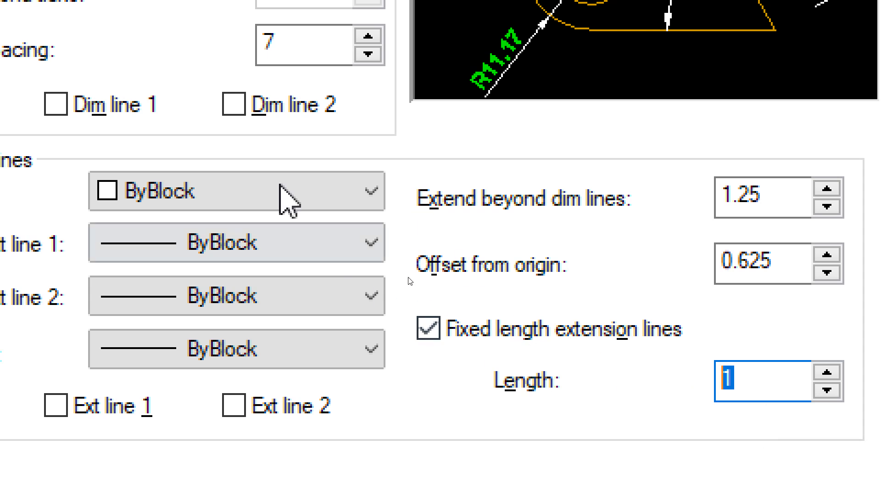
click(752, 370)
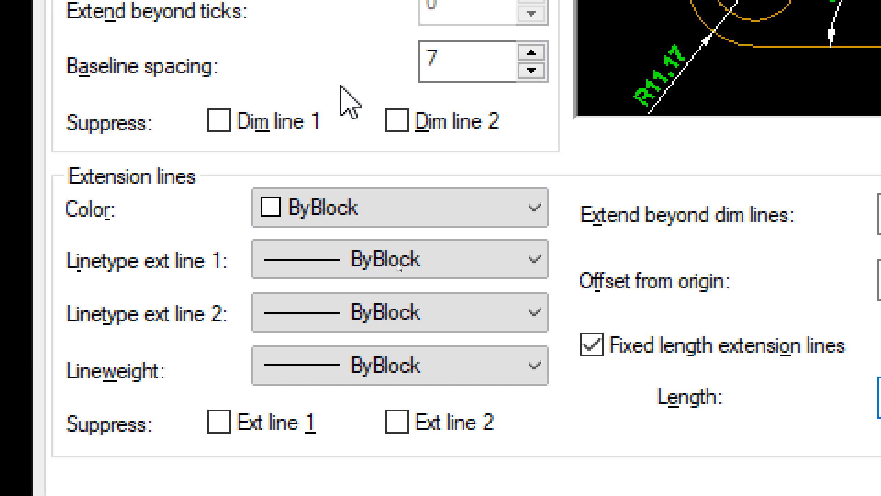
click(483, 63)
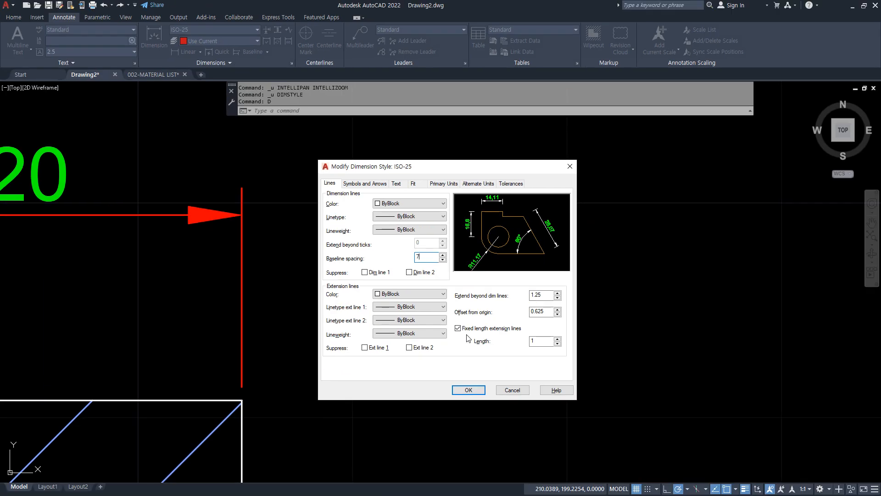
click(473, 391)
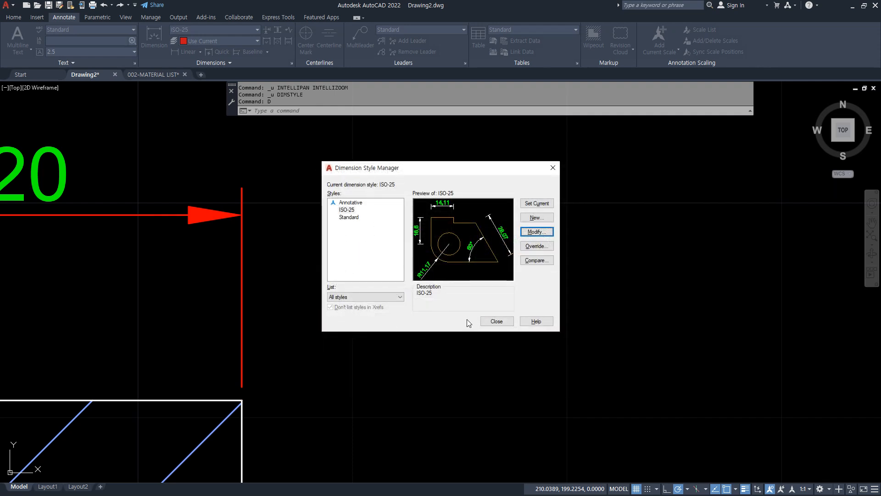
click(500, 321)
Step: Erase all objects from the drawing and zoom to the full drawing area
text(e)
key(Return)
text(al)
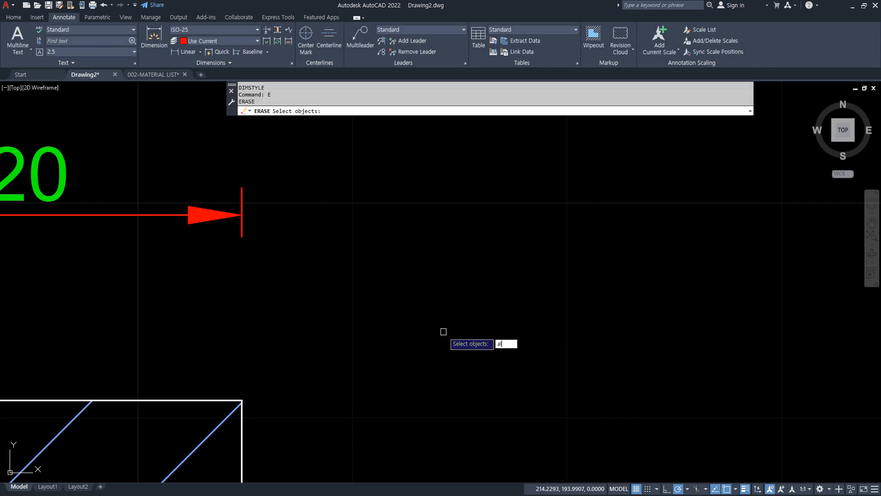
key(Return)
key(Return)
text(z)
key(Return)
text(a)
key(Return)
text(re)
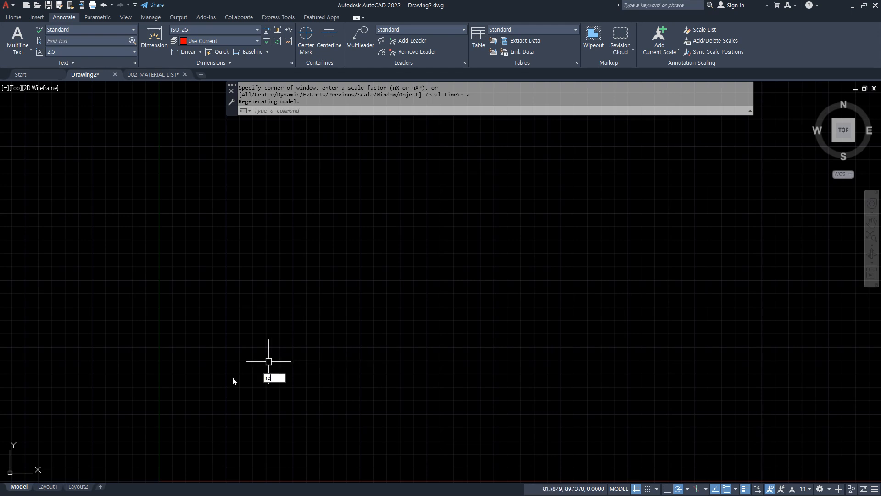
text(c)
key(Return)
key(Escape)
key(Escape)
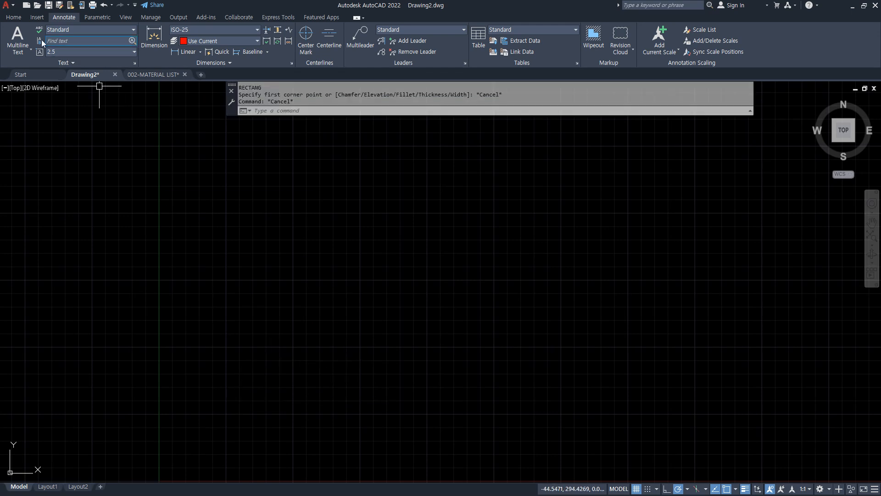
Step: Make layer 0 current and draw a 20 by 20 square in the empty drawing area
click(13, 18)
click(394, 32)
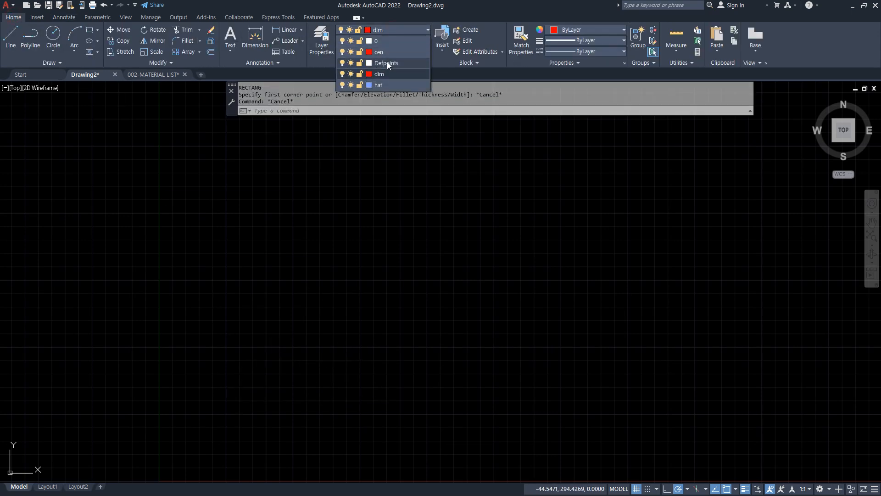
click(386, 41)
text(rec)
key(Return)
click(246, 395)
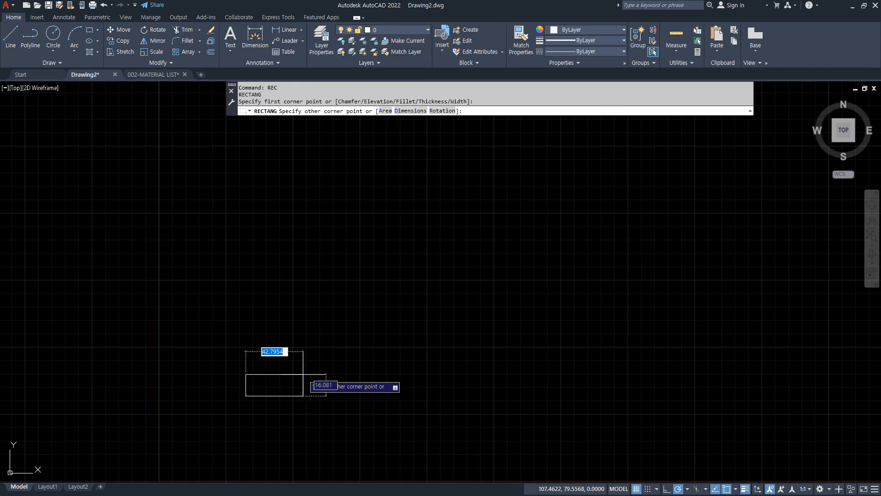
text(@20,20)
key(Return)
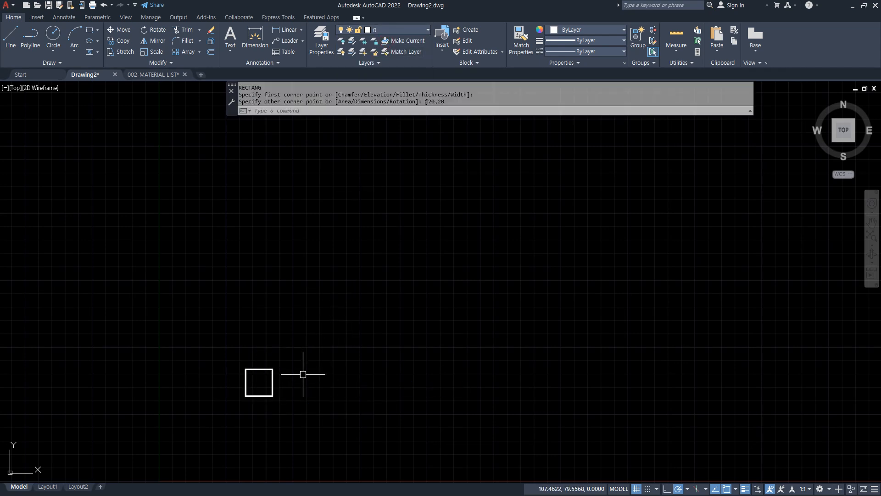
Step: Copy the square diagonally so the copy's lower-left corner meets the original's upper-right corner
text(cp)
key(Return)
click(286, 410)
click(211, 343)
key(Return)
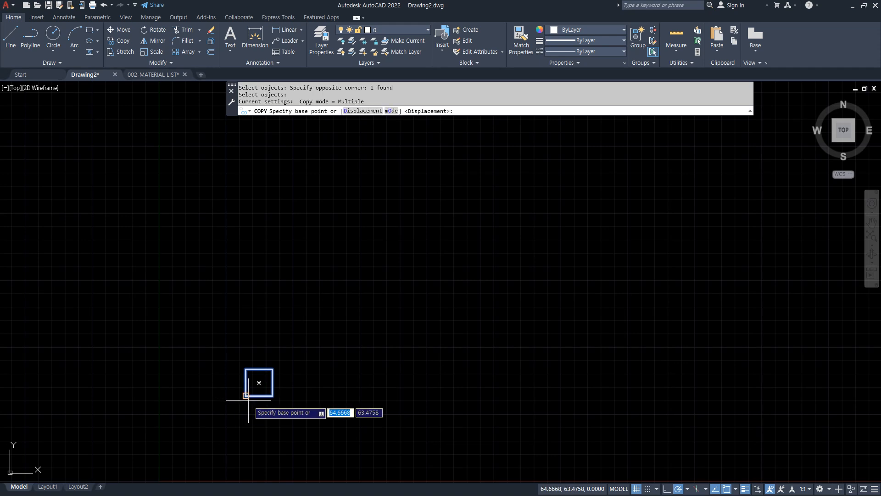
click(246, 396)
click(273, 369)
key(Return)
Step: Copy the pair of squares upward twice, stacking them into a staggered column of six squares
key(Return)
click(256, 354)
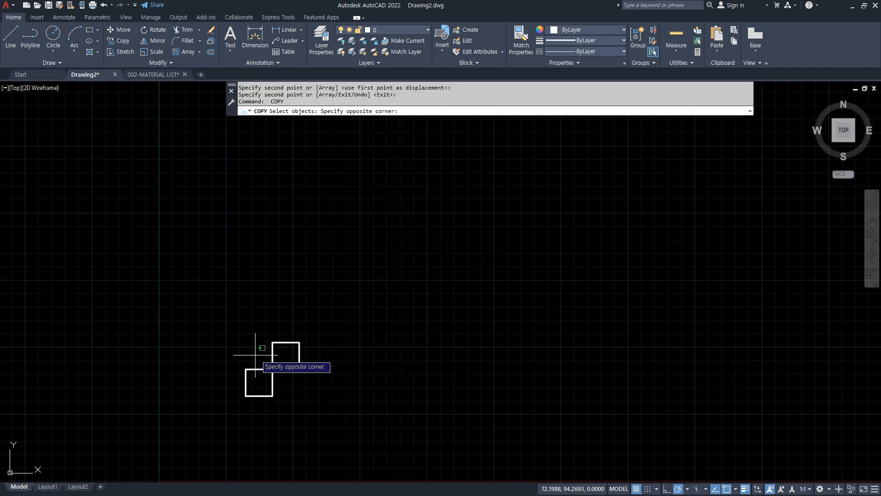
click(256, 355)
click(248, 363)
key(Return)
click(272, 396)
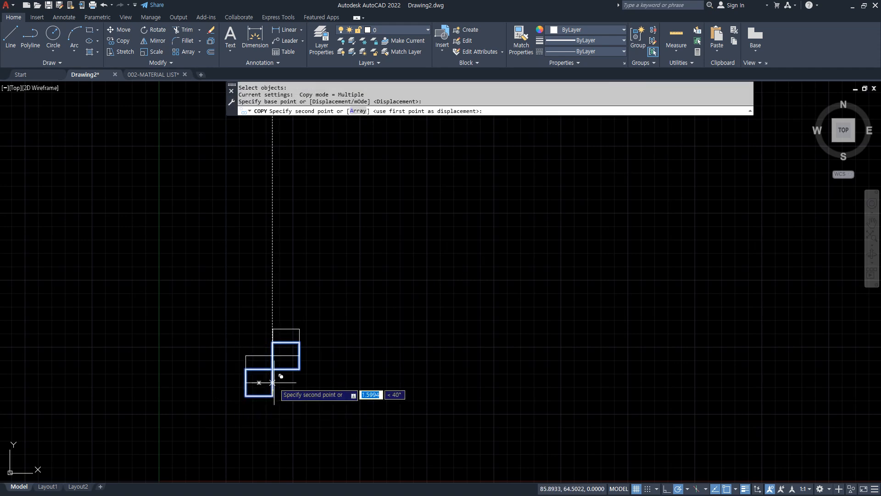
click(273, 342)
click(272, 288)
key(Return)
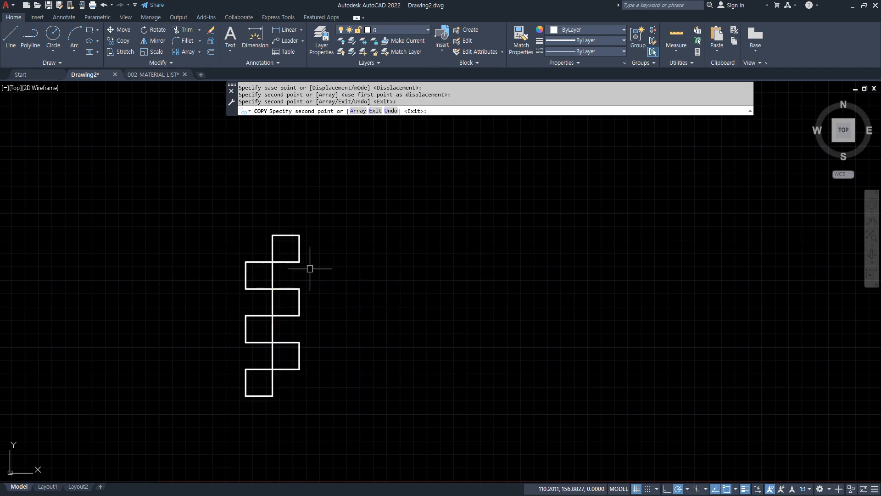
Step: Erase the topmost square on the right side of the staggered column
click(310, 266)
click(287, 250)
key(Delete)
Step: Copy the five remaining squares to the right as an array of 5 items, spaced two square widths apart
text(co)
key(Return)
click(338, 403)
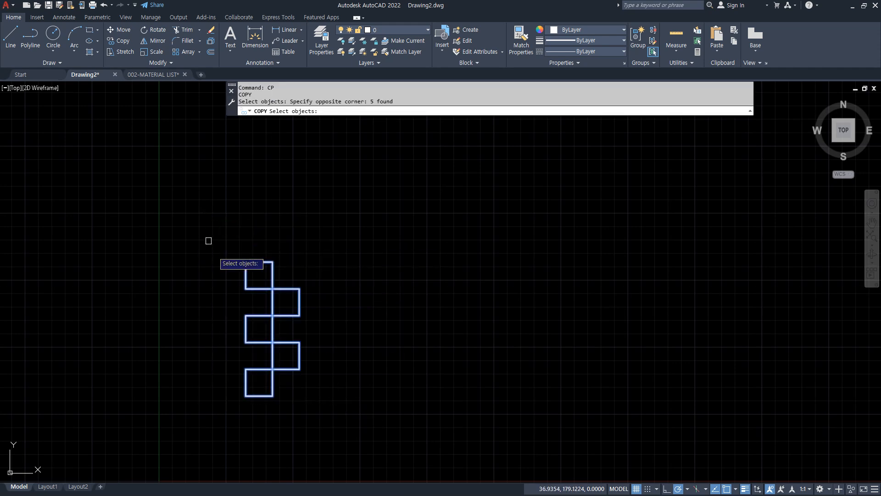
click(207, 240)
key(Return)
click(254, 342)
text(a)
key(Return)
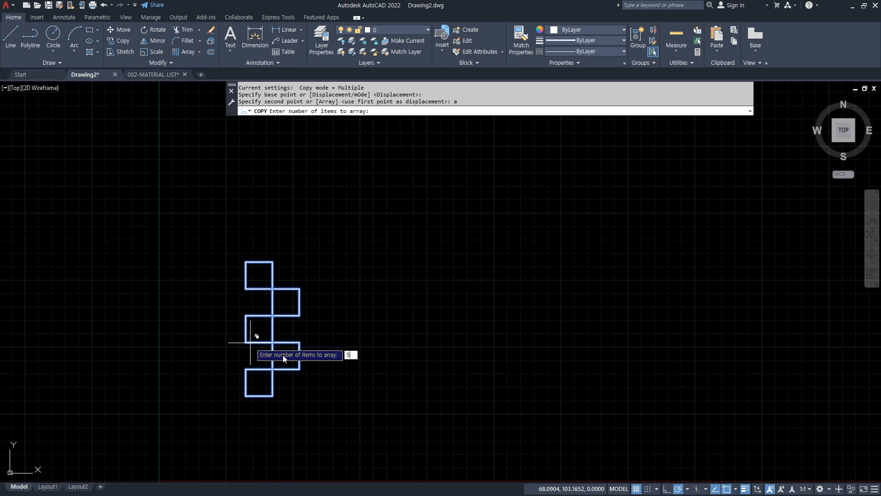
key(Return)
click(307, 342)
key(Return)
Step: Erase the two squares protruding at the right end of the checkered grid
click(551, 379)
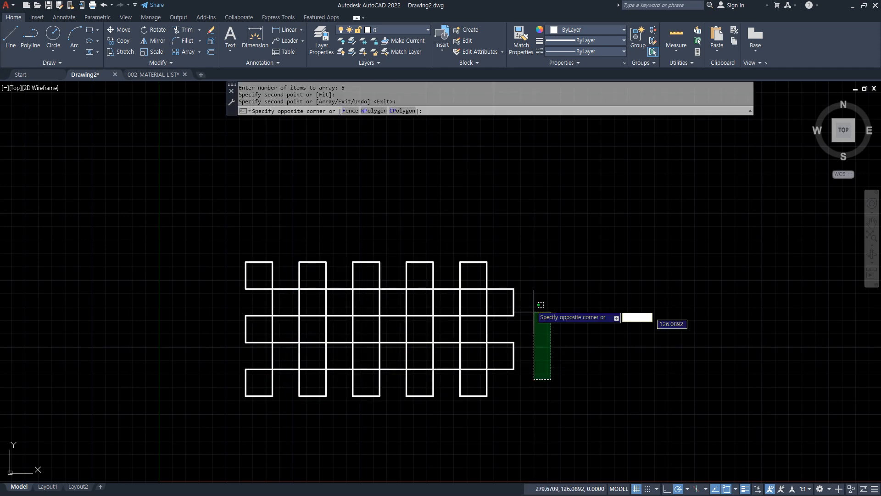
click(508, 279)
text(e)
key(Return)
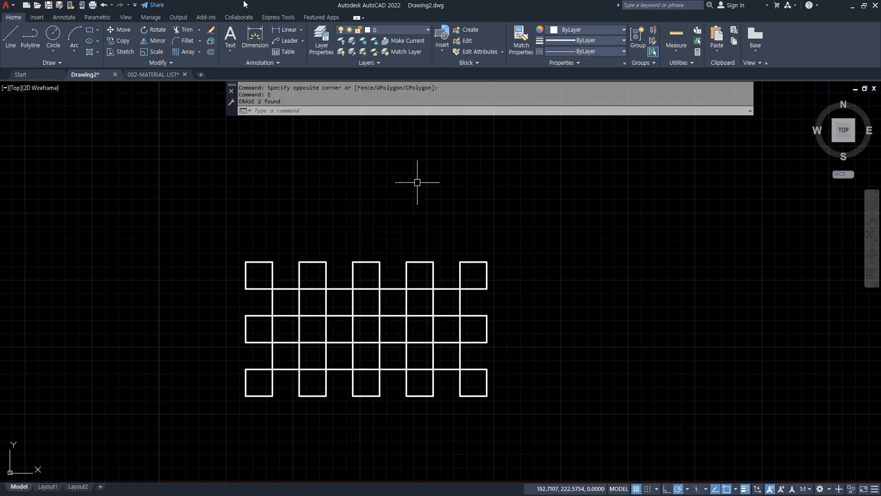
click(282, 34)
scroll(252, 236, up, 3)
key(Escape)
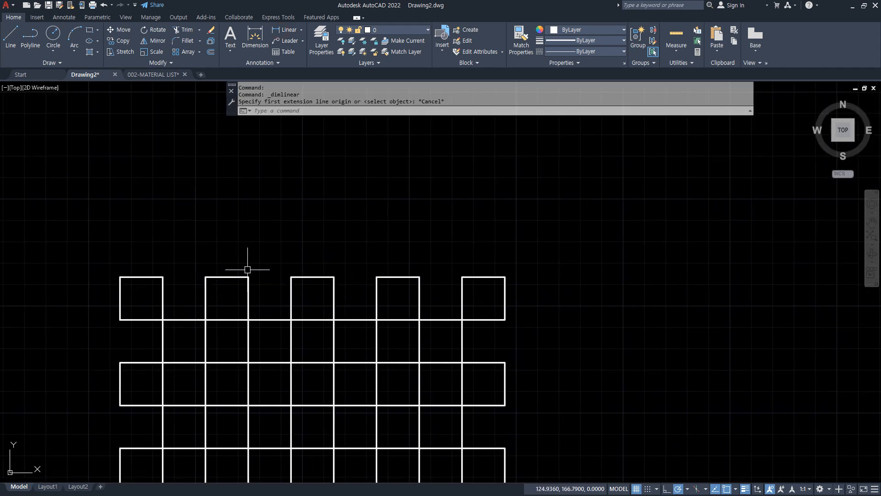
Step: Draw a horizontal guide line about 202 units long just above the grid, extending past both of its sides
key(Escape)
scroll(247, 269, up, 2)
middle_drag(256, 255, 287, 257)
text(l)
key(Return)
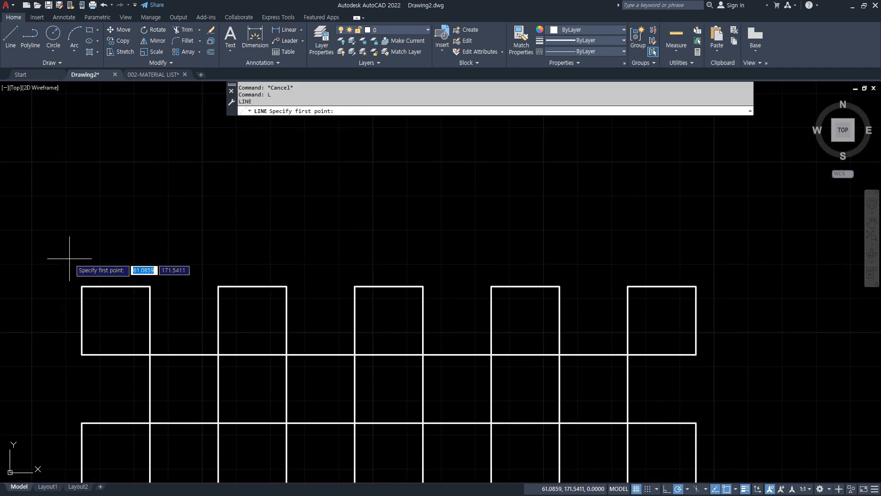
click(46, 253)
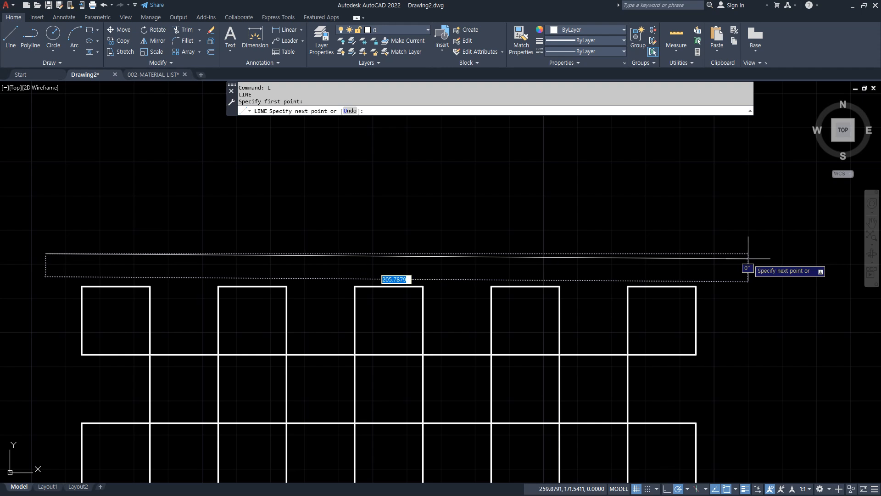
click(734, 254)
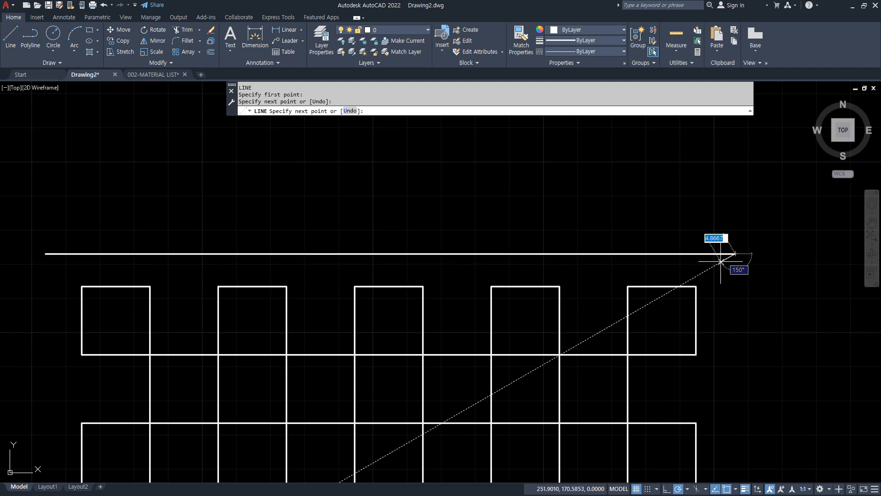
key(Escape)
Step: Draw a vertical guide line from the grid's top-left corner up to the horizontal guide line
text(l)
key(Return)
click(81, 287)
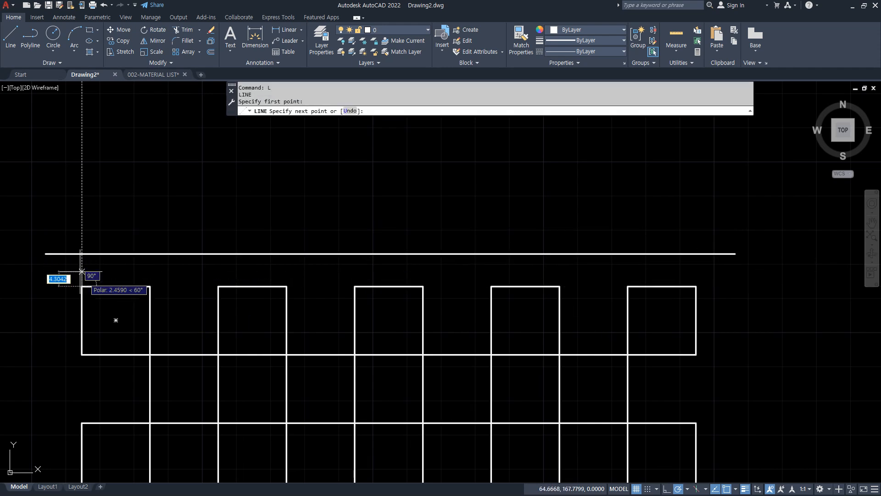
click(82, 254)
key(Return)
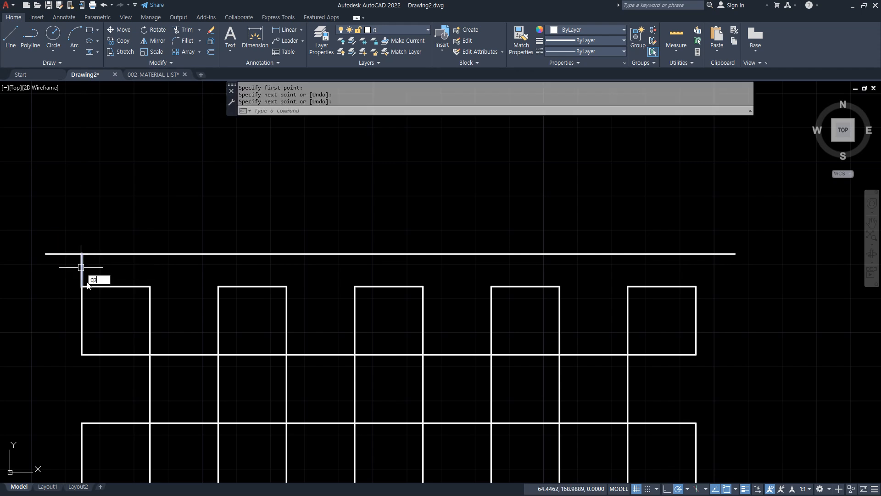
Step: Copy the vertical guide line as a 10-item array to the right, spaced 20 units by the first square's top corners
text(cp)
key(Return)
click(82, 273)
key(Return)
click(82, 286)
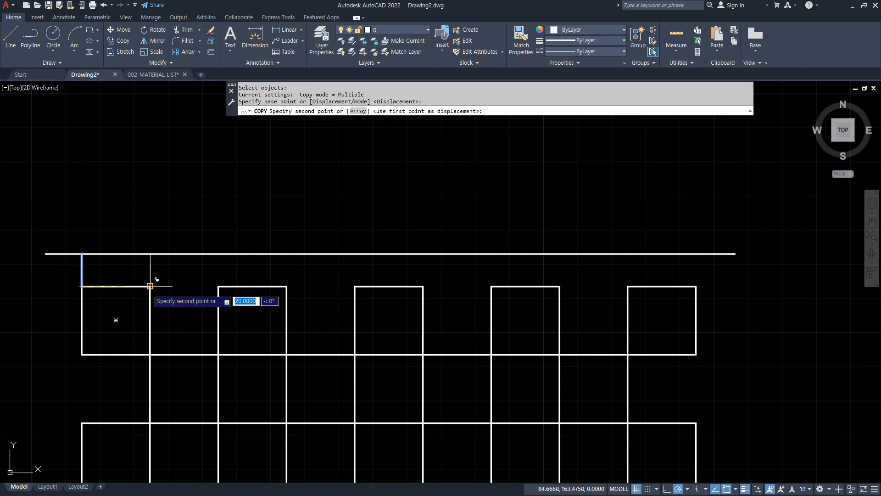
text(a)
key(Return)
text(10)
key(Return)
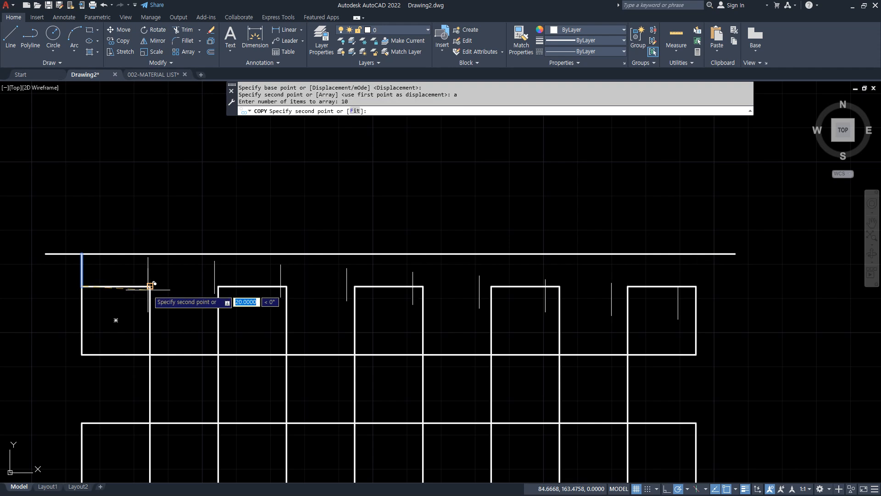
key(Escape)
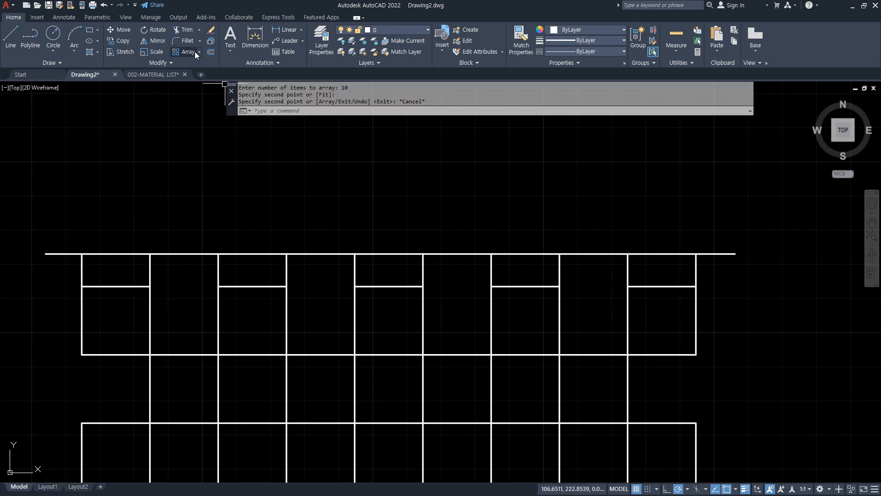
Step: Place a horizontal linear dimension above the guide line, between the tops of the first two vertical guide lines
click(64, 18)
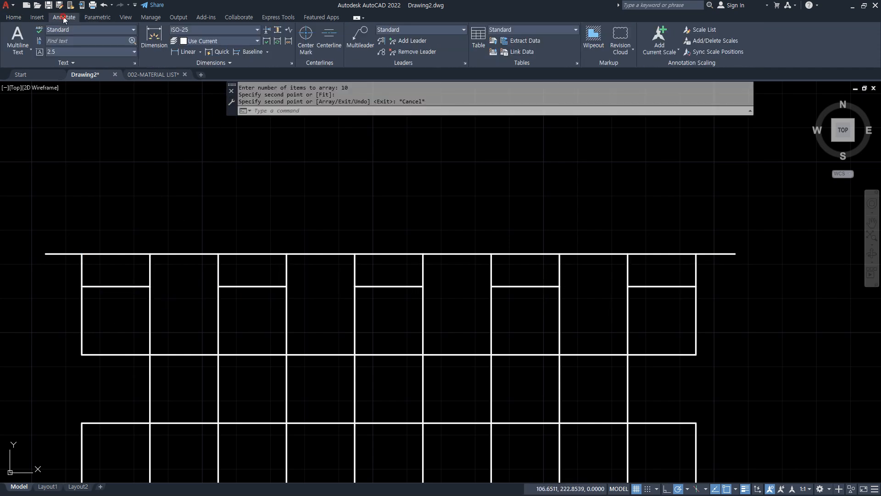
click(177, 52)
click(82, 254)
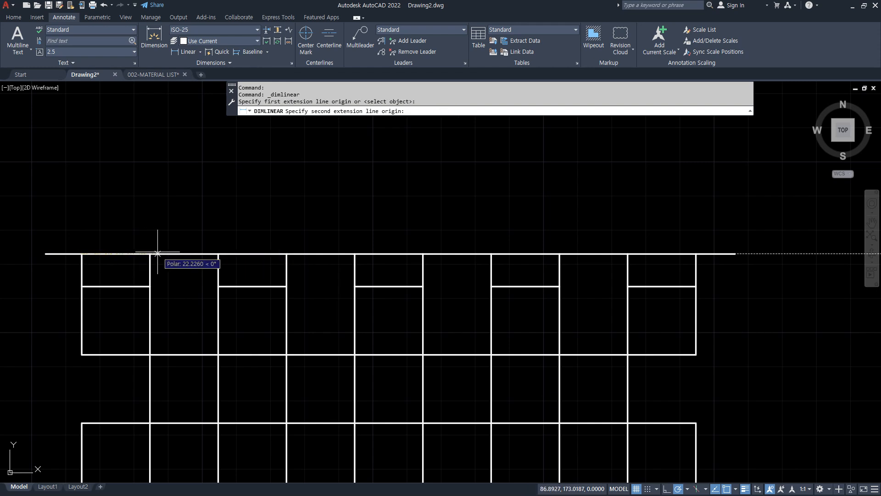
click(151, 254)
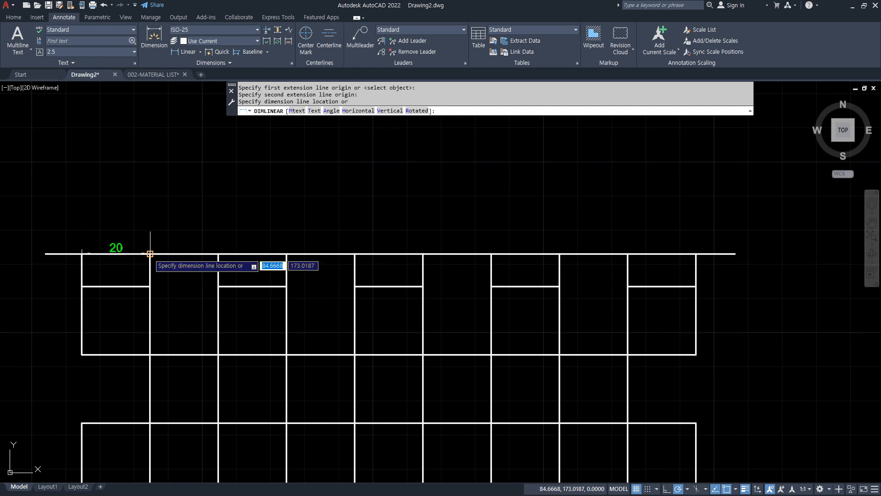
click(130, 229)
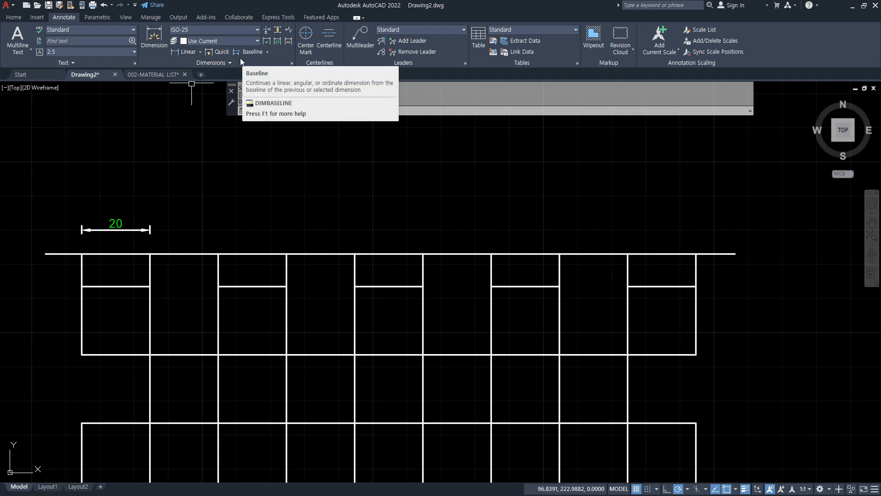
key(Escape)
Step: Erase the linear dimension above the first column
click(94, 234)
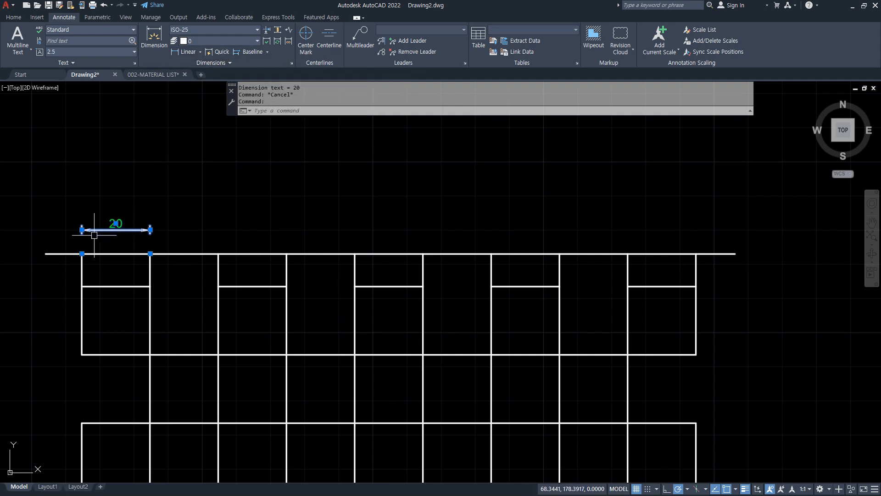
text(e)
key(Return)
Step: Turn off fixed length extension lines in the ISO-25 dimension style
text(d)
key(Return)
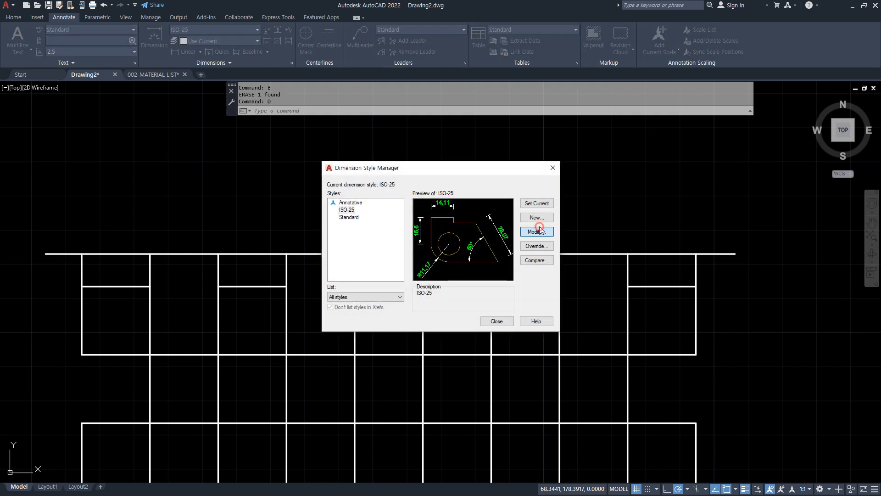
key(Return)
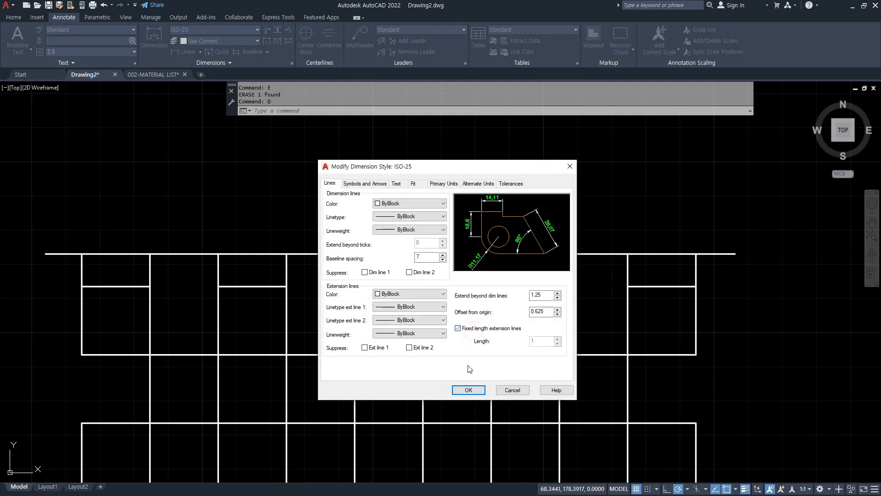
click(468, 390)
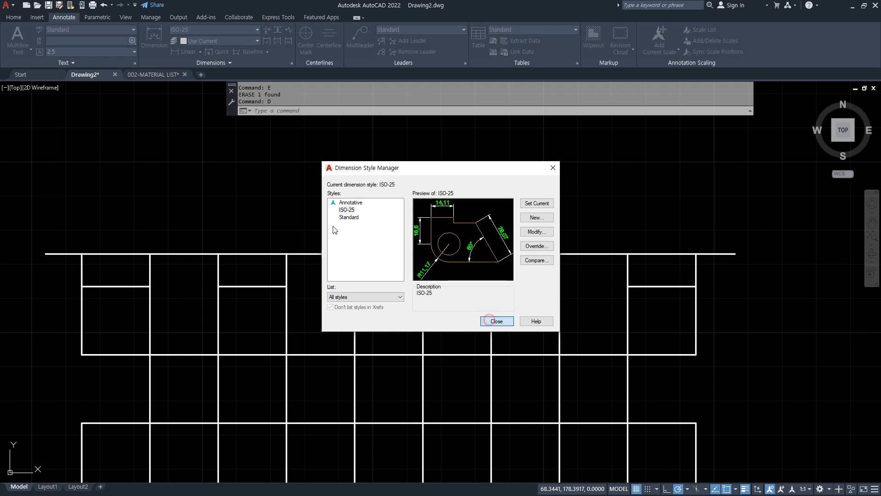
click(489, 318)
Step: Dimension the first column's width with a linear dimension measured on the horizontal guide line and placed above it
click(186, 51)
click(82, 254)
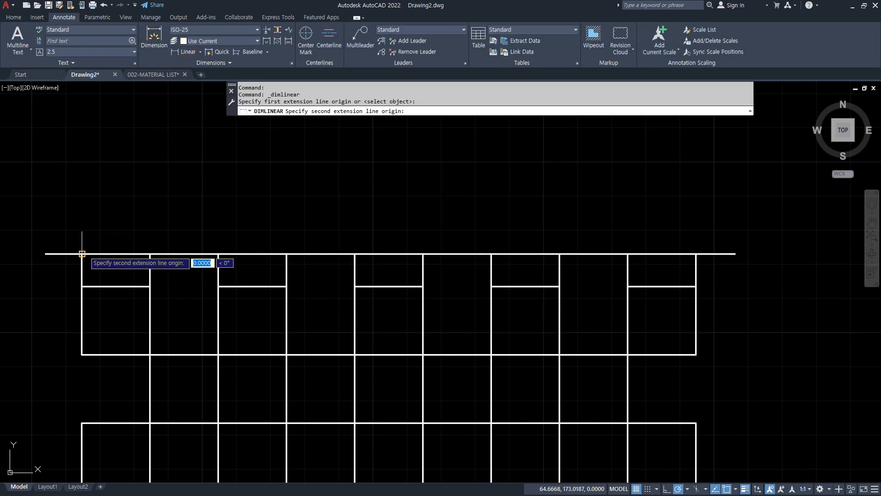
click(150, 253)
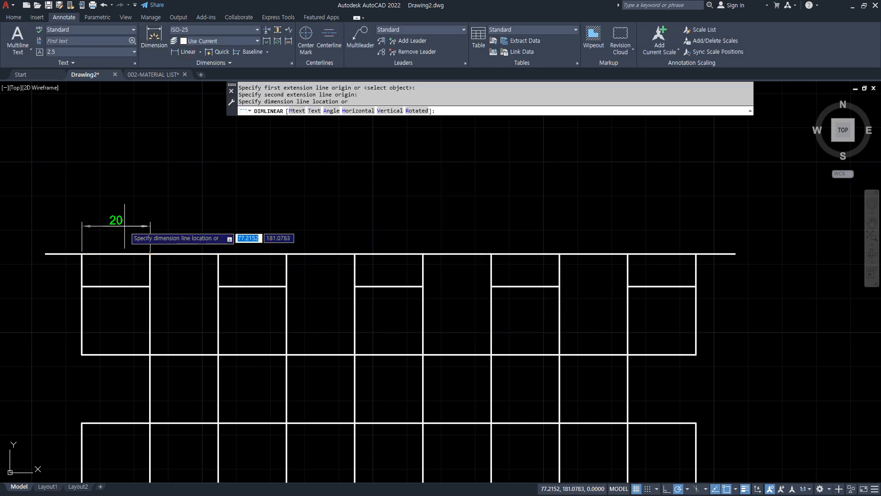
click(125, 222)
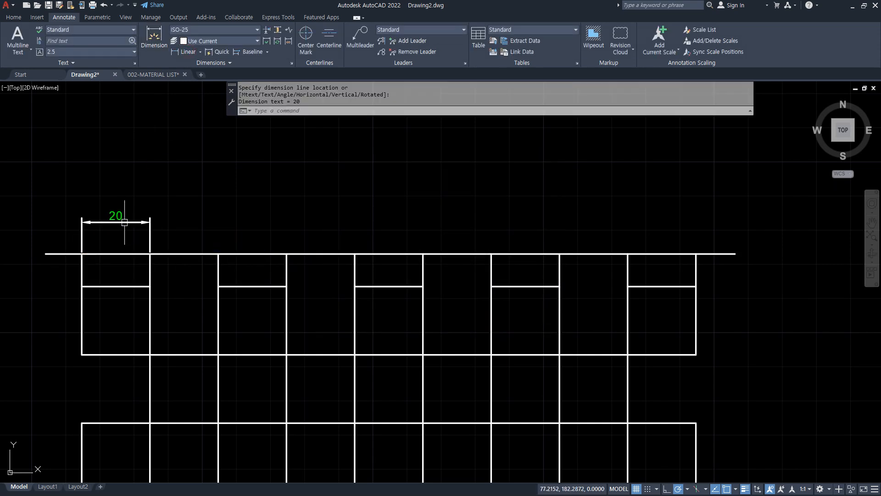
Step: Add continued dimensions across the remaining eight columns, using each vertical guide line's intersection with the horizontal guide line
click(268, 51)
click(268, 70)
click(218, 253)
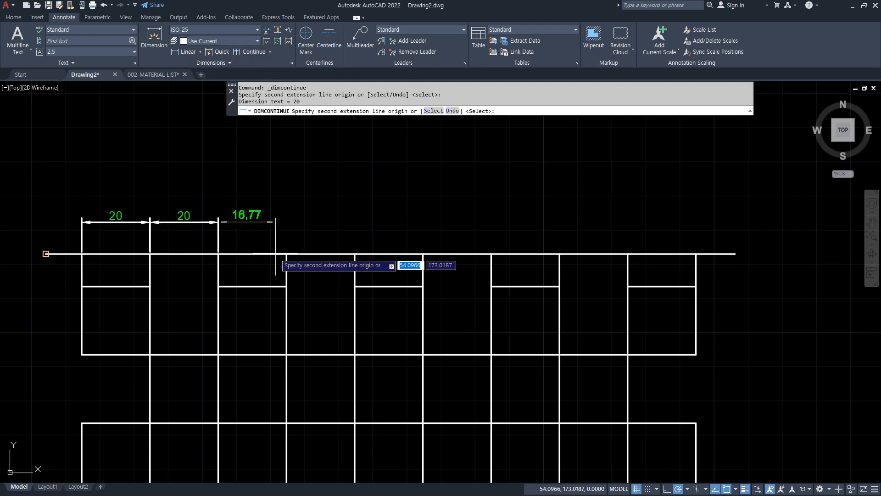
click(287, 254)
click(355, 254)
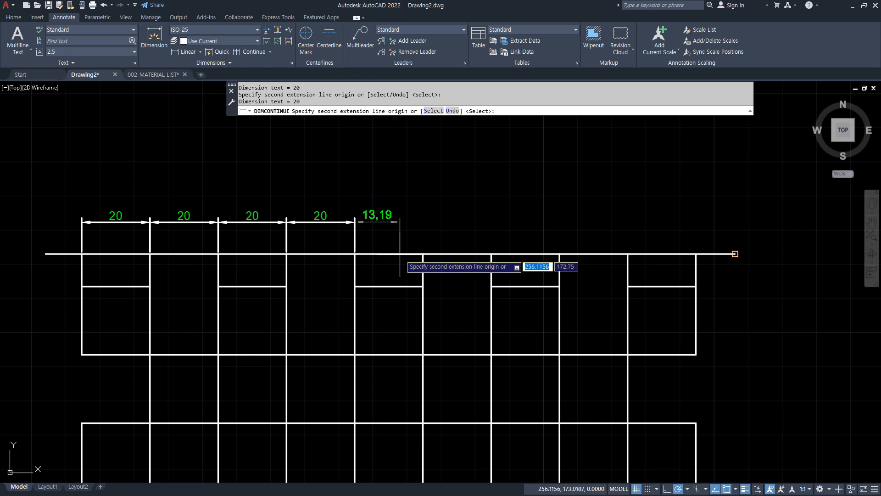
click(424, 254)
click(491, 254)
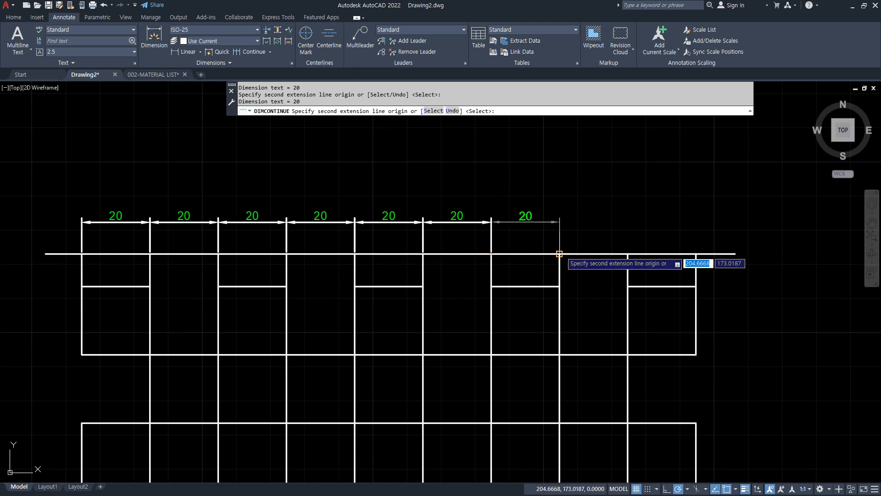
click(559, 254)
click(628, 254)
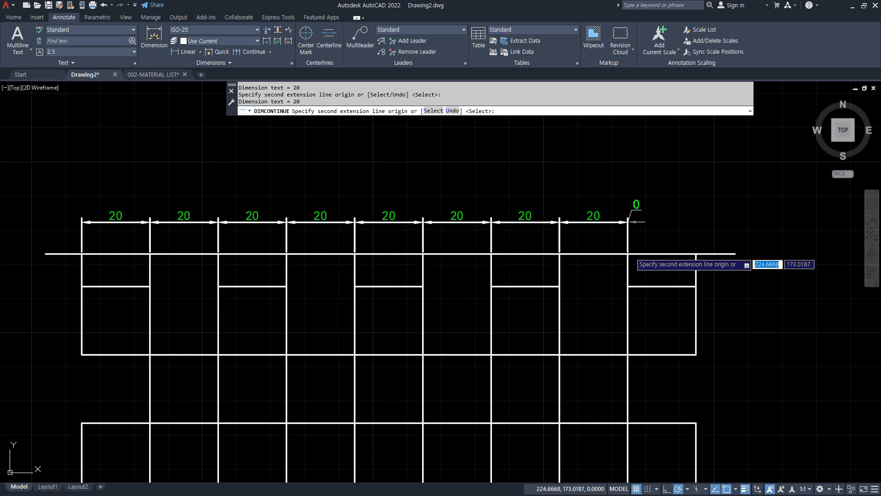
click(697, 254)
key(Escape)
Step: Delete the horizontal guide line and all ten vertical guide lines, keeping the dimensions
click(718, 253)
click(737, 270)
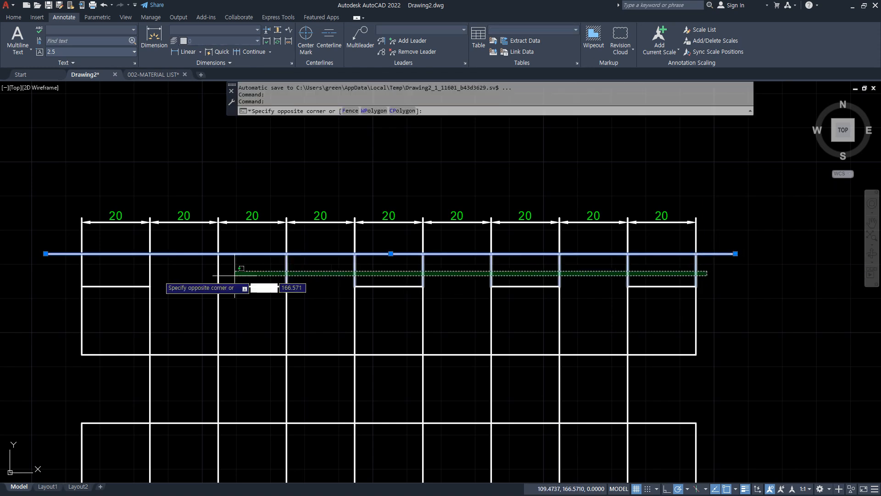
click(10, 257)
key(Delete)
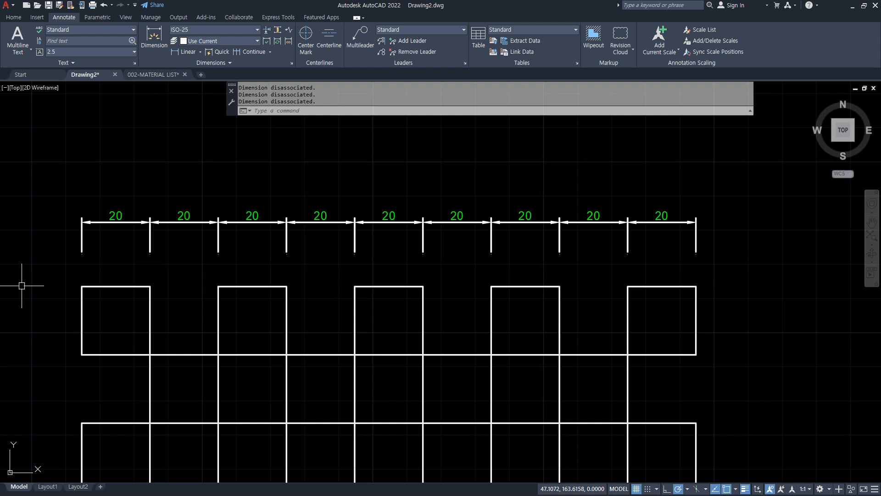
Step: Enable fixed length extension lines in the ISO-25 dimension style and set their length to 7
middle_drag(191, 308, 232, 158)
mouse_move(294, 334)
middle_down()
mouse_move(293, 292)
mouse_move(278, 332)
mouse_move(315, 291)
middle_up()
scroll(293, 291, down, 2)
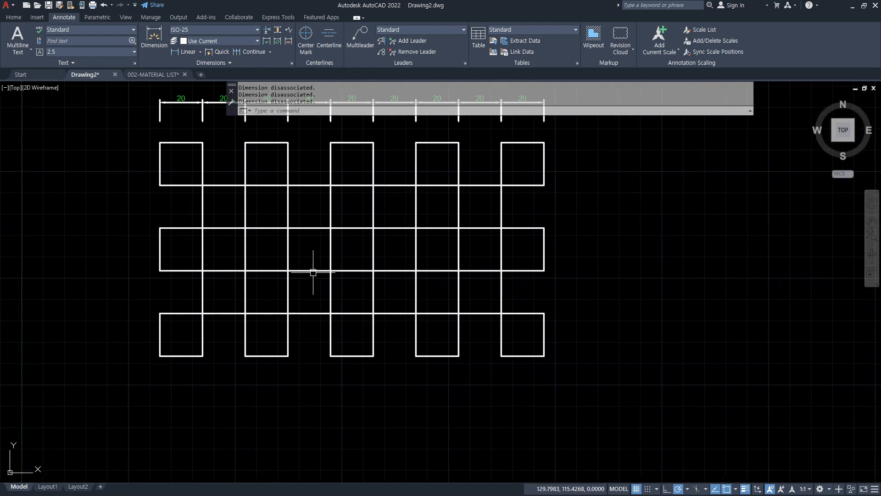
text(d)
key(Return)
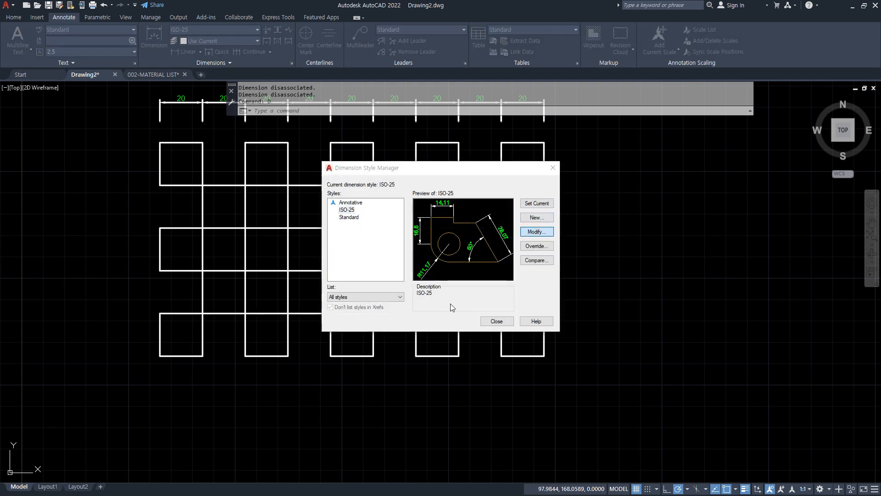
key(alt+m)
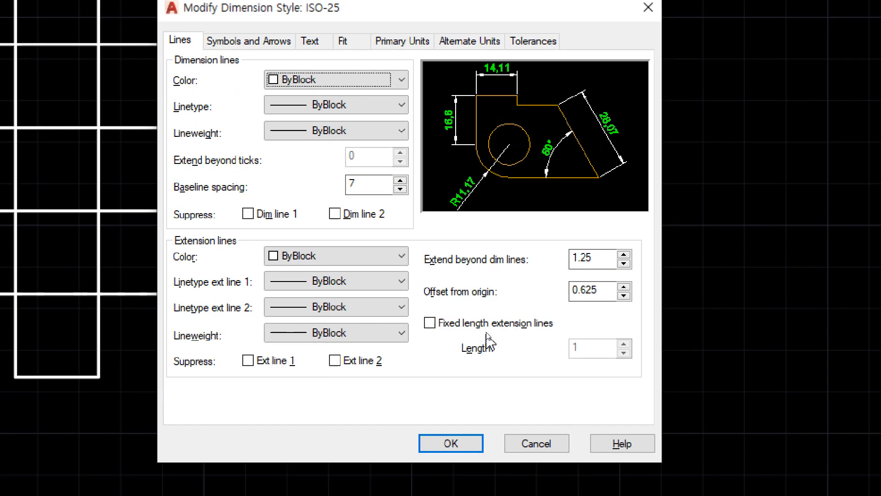
click(493, 324)
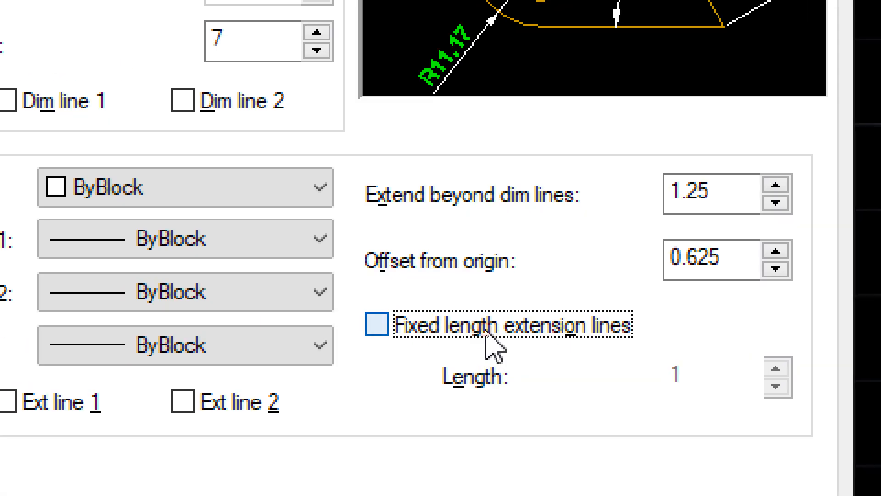
click(671, 379)
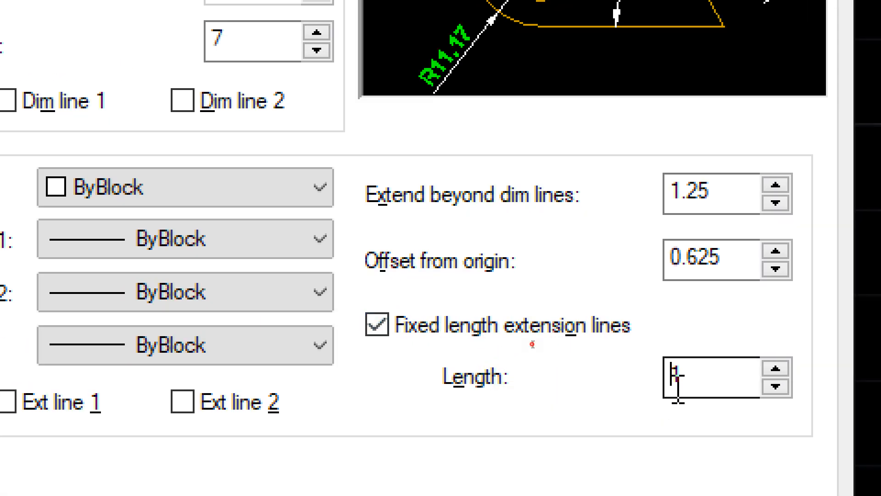
click(671, 376)
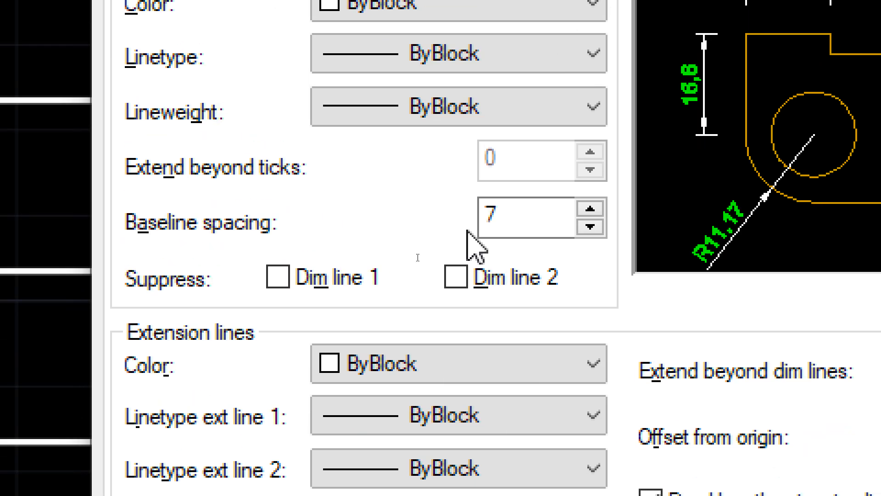
click(518, 215)
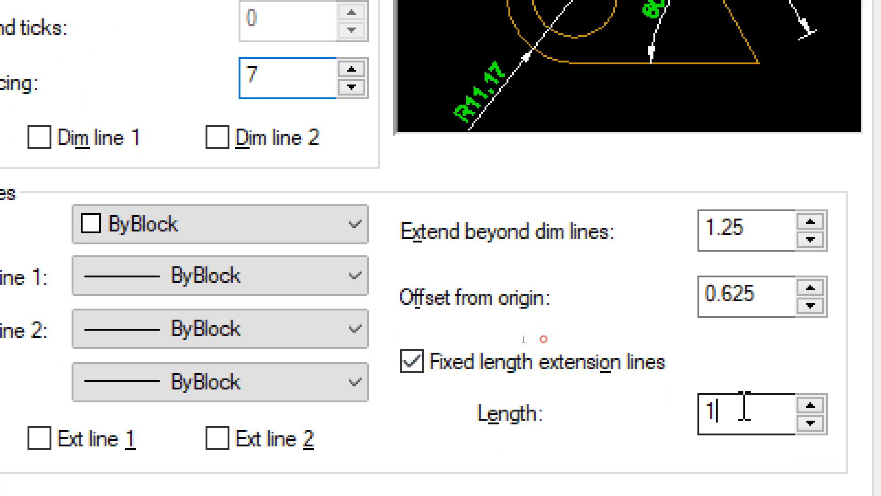
double_click(753, 411)
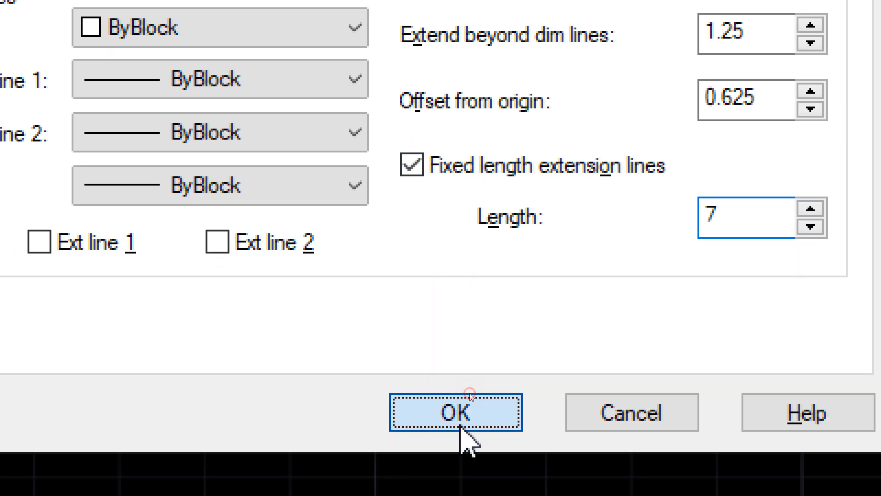
click(457, 413)
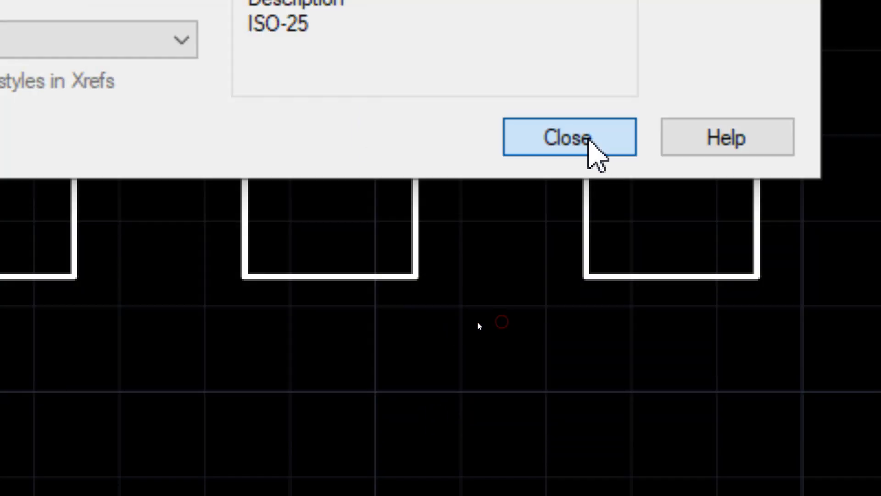
click(587, 136)
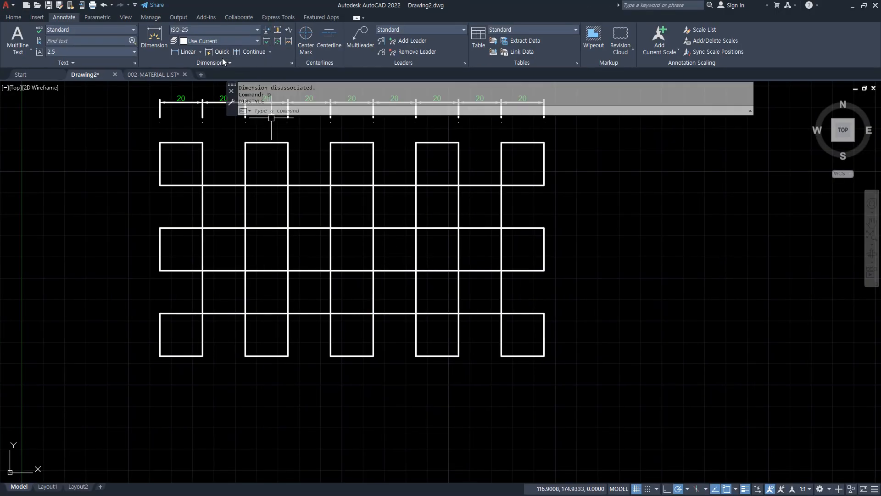
Step: Set the dimension layer to dim and add a linear dimension for the lower-left square's width, placed below the grid
click(230, 42)
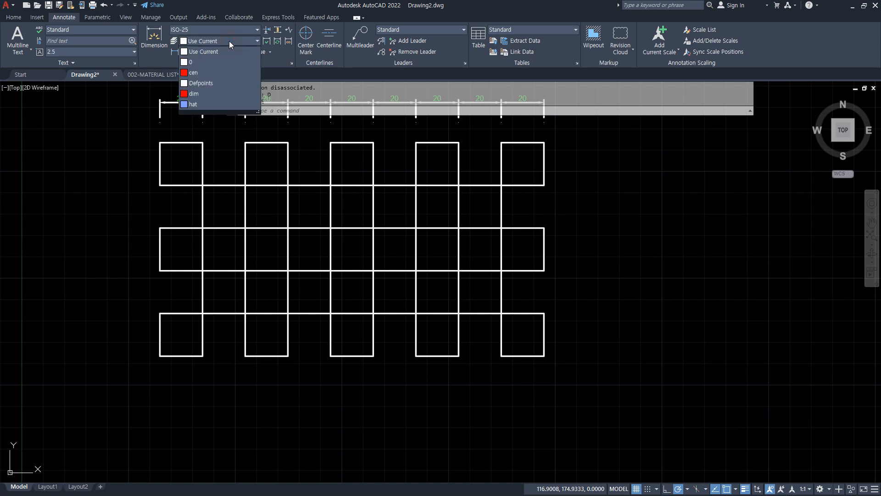
click(195, 94)
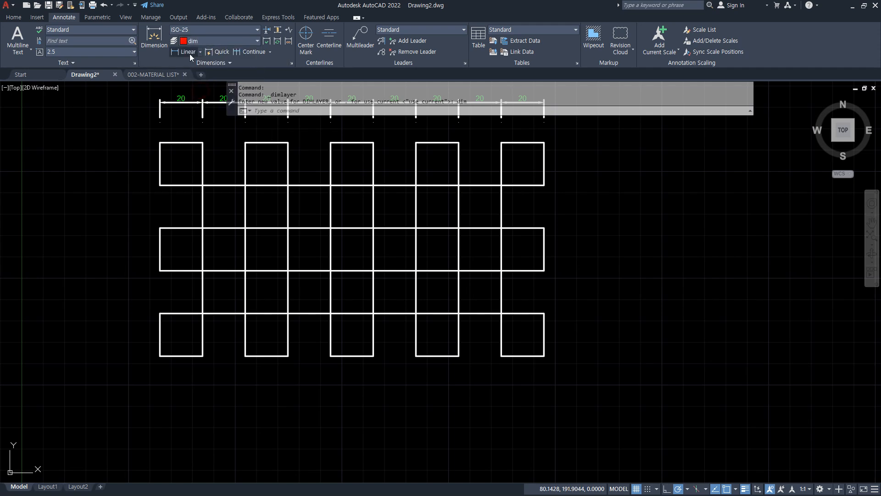
click(179, 51)
click(160, 357)
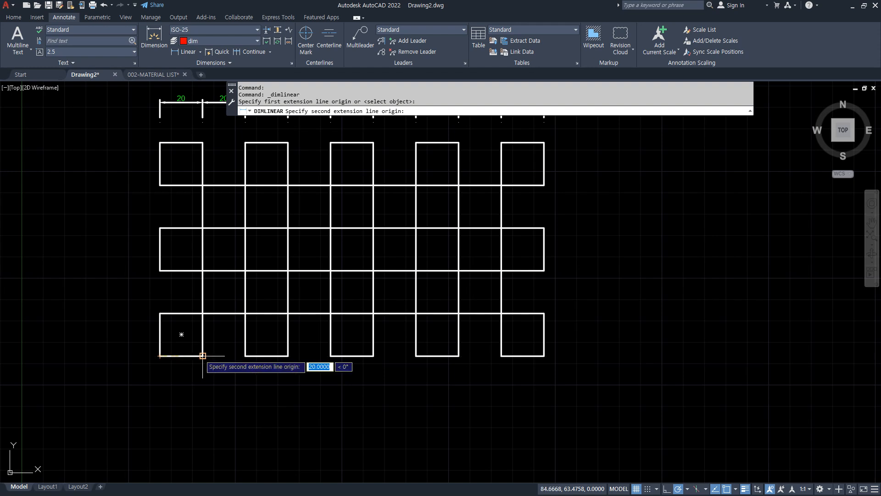
click(203, 356)
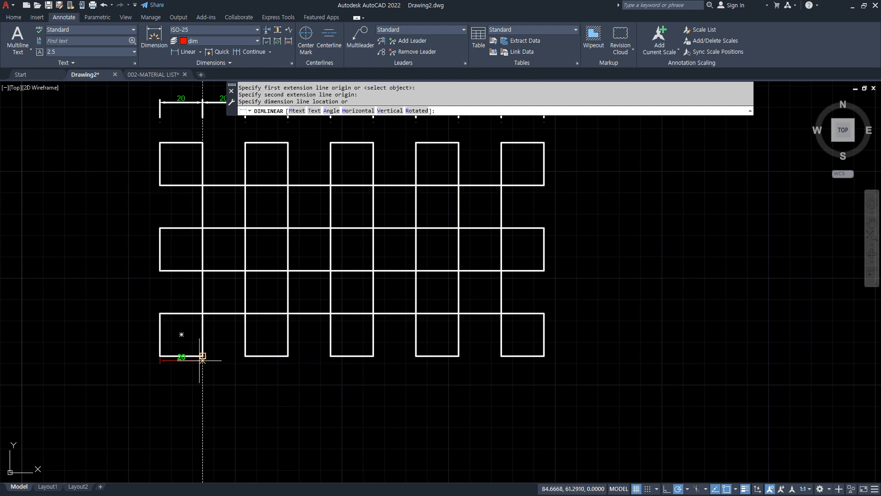
click(189, 388)
scroll(173, 390, up, 4)
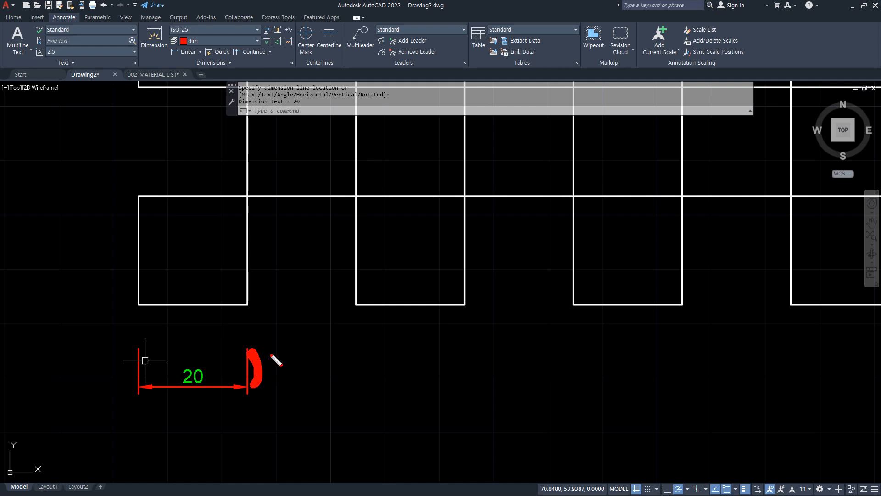
Step: Continue the dimension along the grid's lower edge across the remaining eight columns, picking each square's lower corners
click(249, 51)
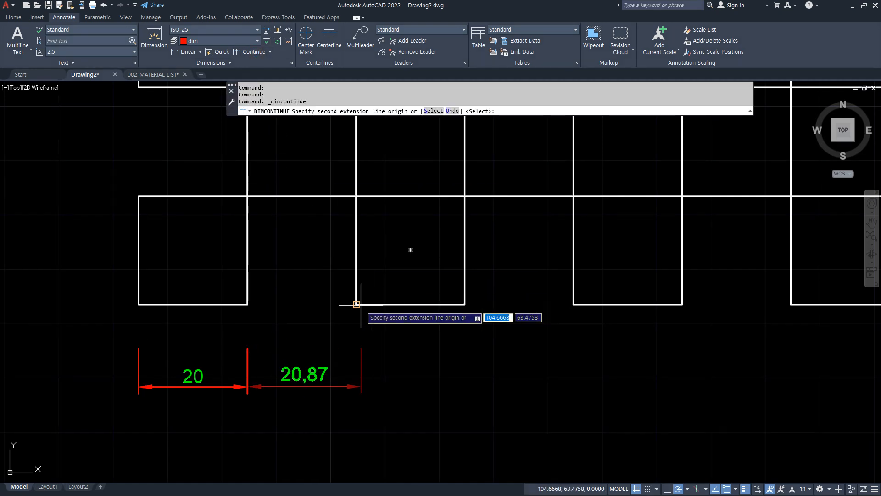
click(357, 304)
click(465, 303)
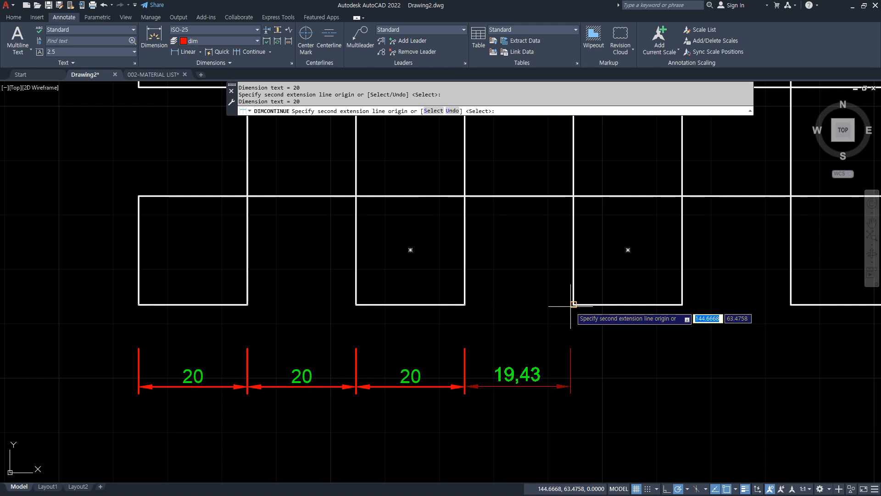
click(573, 304)
click(683, 304)
middle_drag(715, 311, 560, 310)
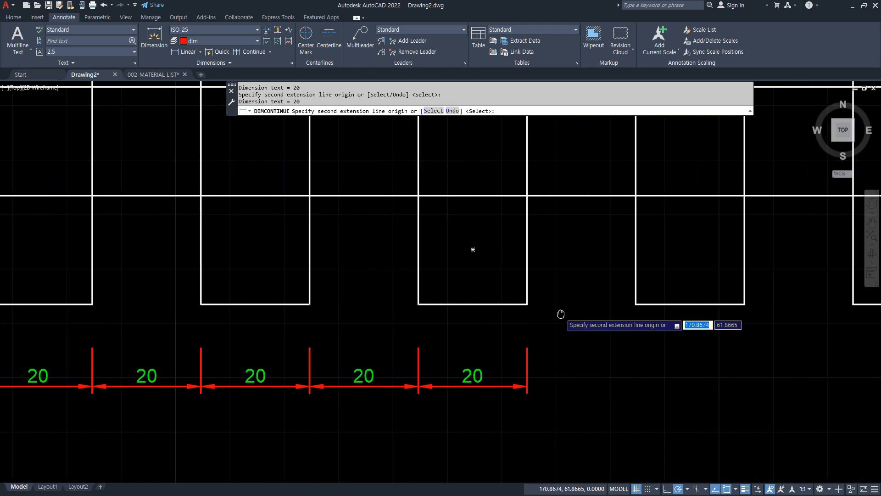
click(636, 303)
click(745, 303)
middle_drag(769, 305, 465, 297)
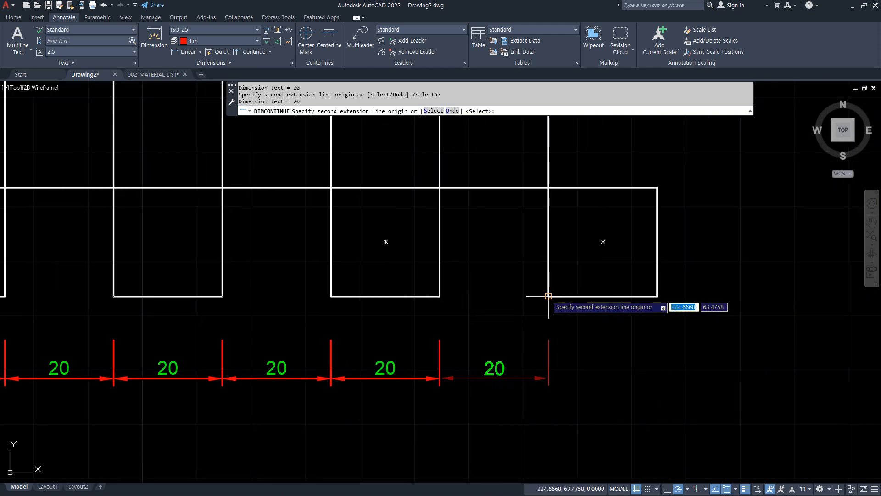
click(549, 296)
click(657, 296)
key(Escape)
scroll(606, 362, down, 2)
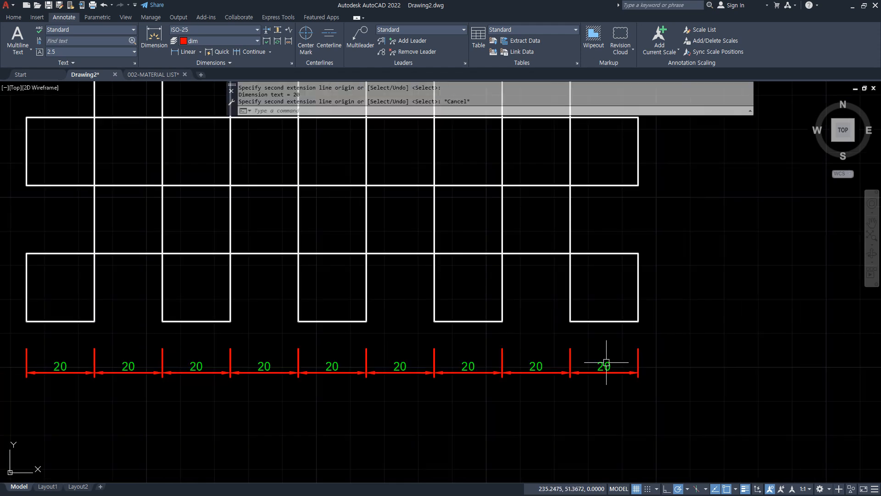
Step: Stretch the entire lower dimension row straight down, away from the grid
middle_drag(509, 352, 582, 322)
text(s)
key(space)
click(753, 362)
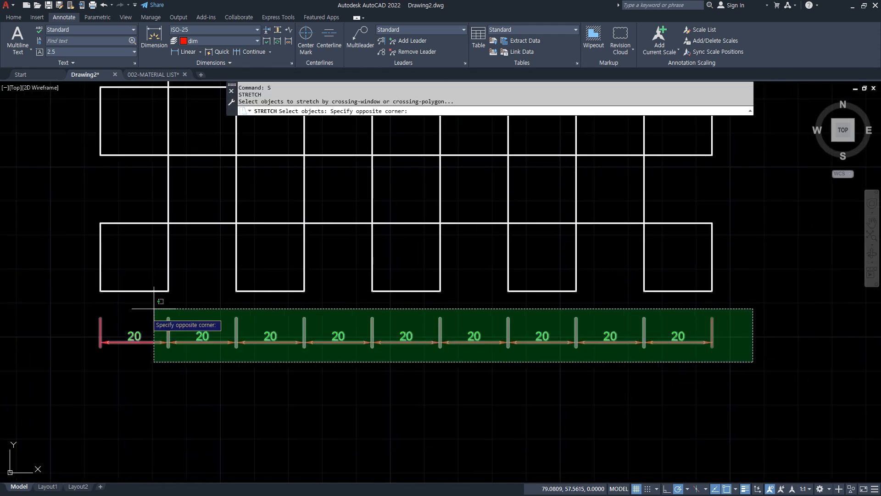
click(72, 334)
key(space)
click(56, 277)
click(55, 329)
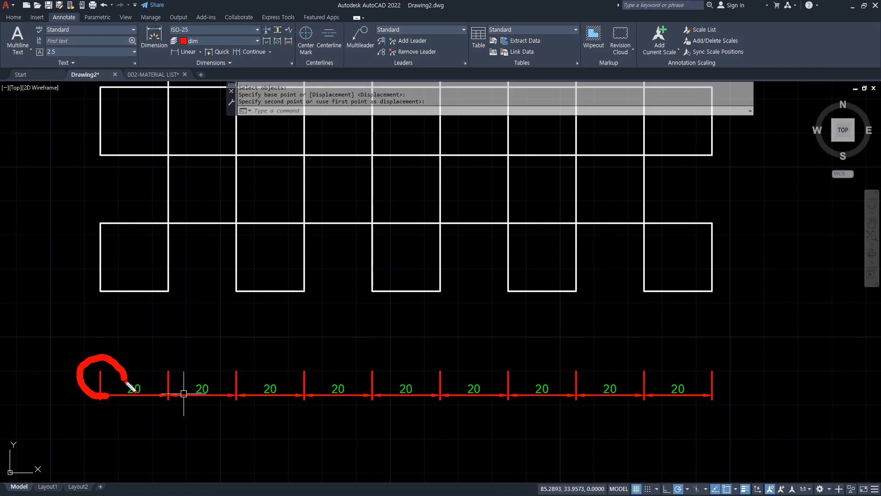
Step: Stretch the entire lower dimension row straight up so it sits just beneath the grid
key(Escape)
text(s)
key(space)
click(755, 415)
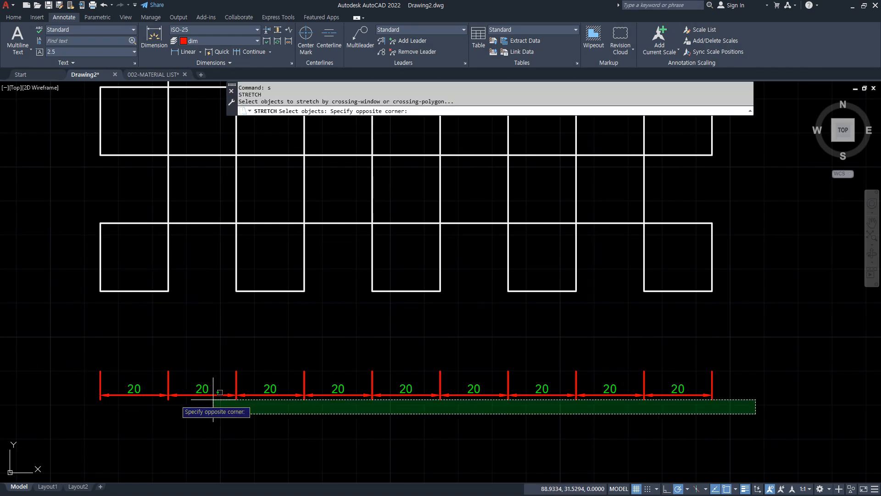
click(58, 384)
key(space)
click(53, 393)
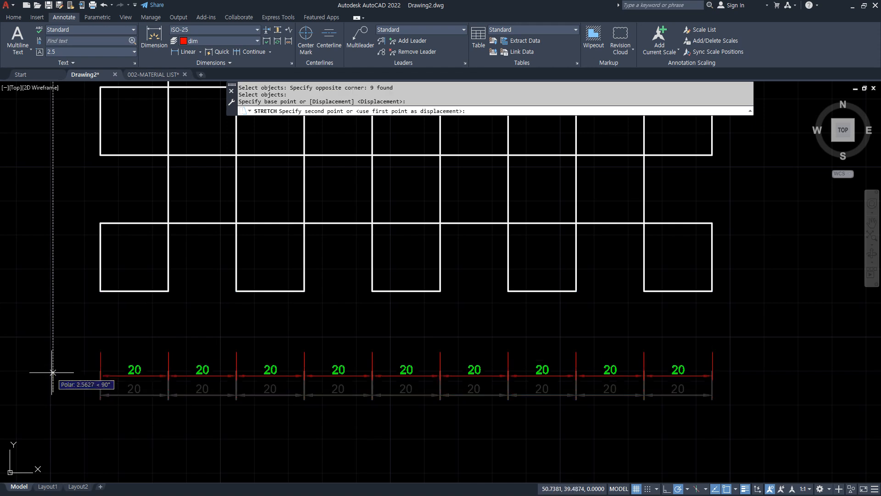
click(53, 329)
Step: Review the baseline spacing and extension line settings of the ISO-25 dimension style
mouse_move(362, 246)
middle_down()
mouse_move(374, 367)
mouse_move(368, 442)
middle_up()
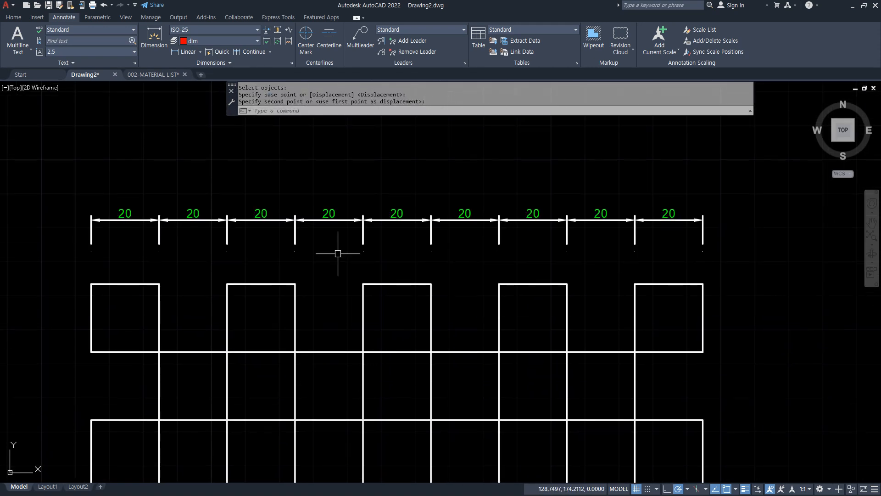
scroll(453, 259, down, 2)
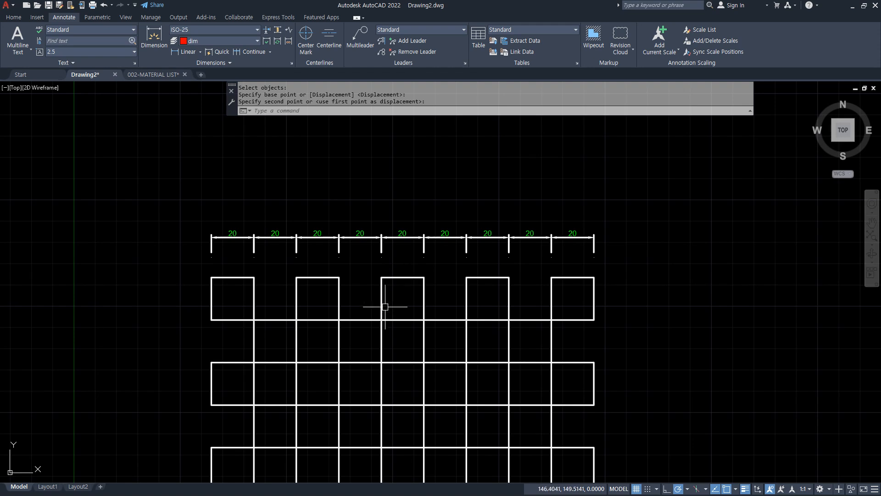
mouse_move(388, 305)
middle_down()
mouse_move(381, 179)
mouse_move(372, 223)
middle_up()
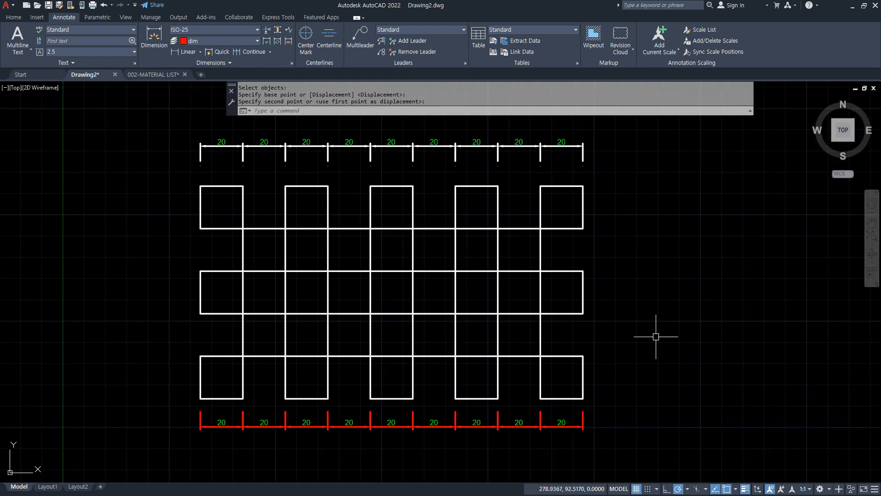
key(Return)
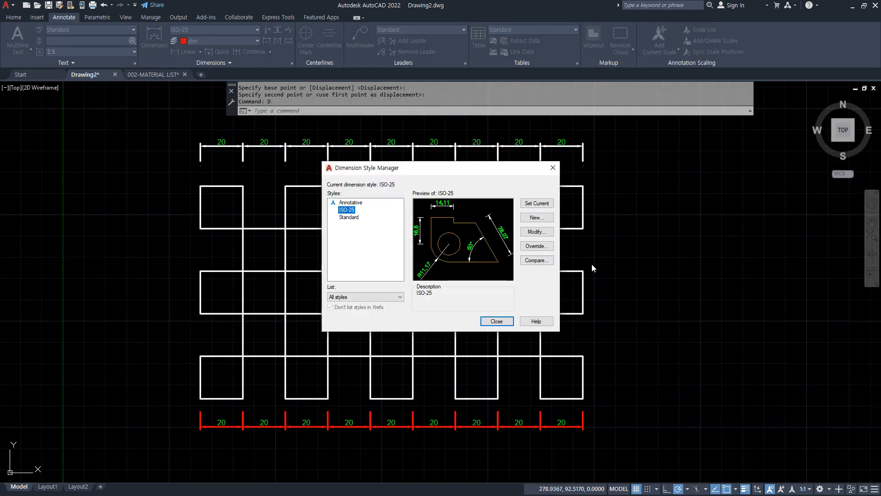
click(549, 232)
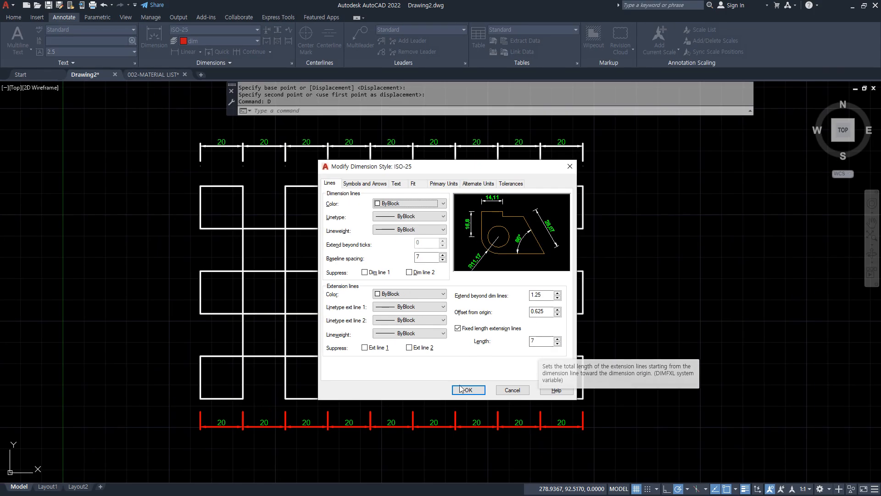
click(461, 388)
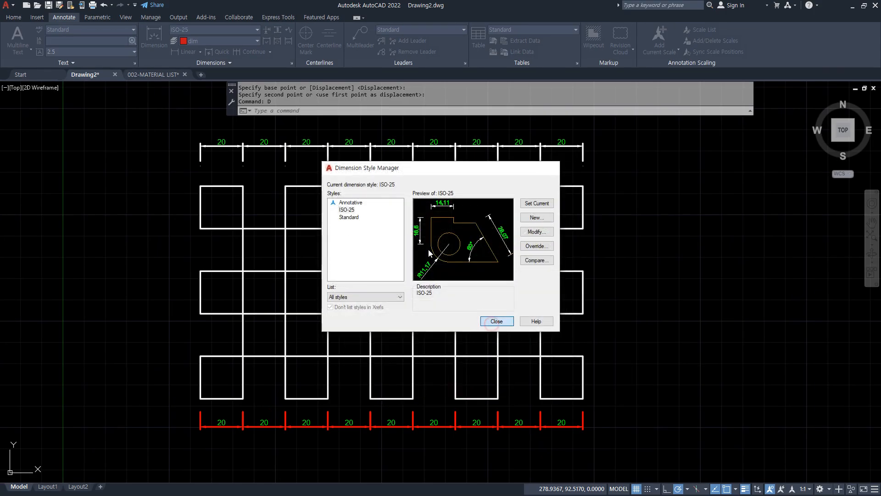
Step: Add baseline dimensions from the first lower dimension's left end to the lower-right corners of the third, fifth, seventh and ninth columns
click(271, 51)
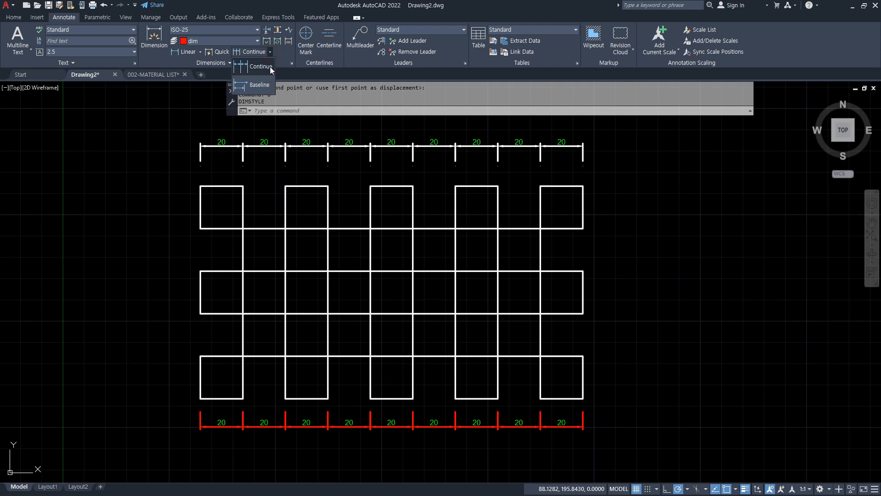
click(262, 92)
key(Return)
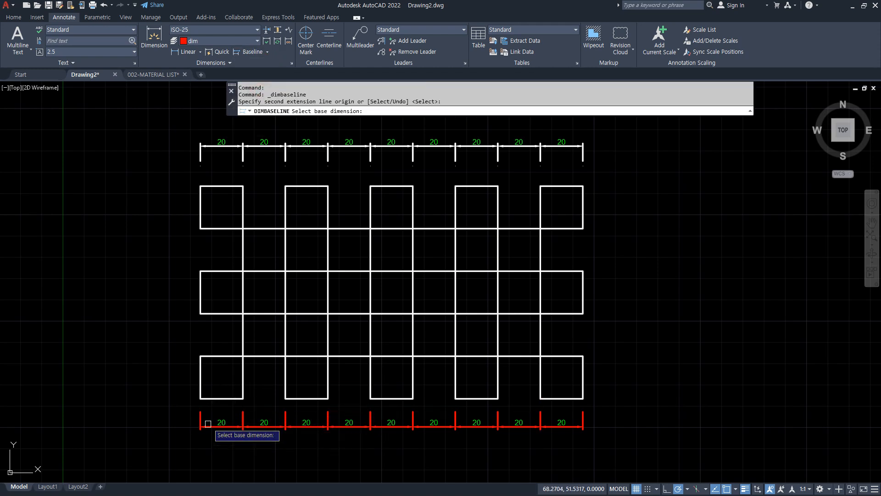
click(203, 416)
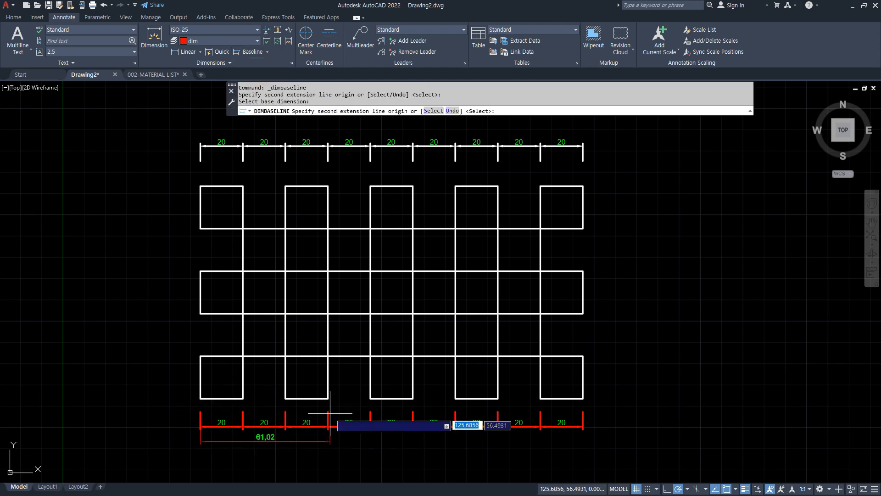
click(328, 398)
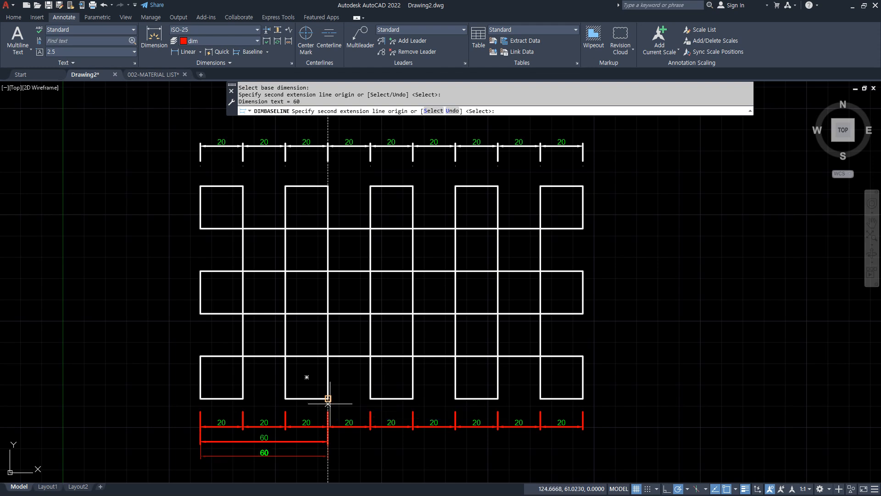
click(413, 398)
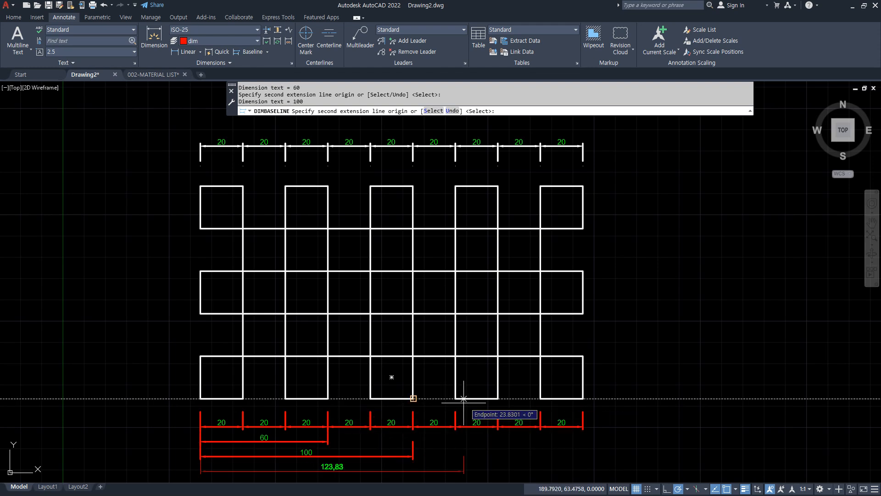
click(498, 398)
click(583, 399)
key(Escape)
middle_drag(456, 426, 442, 308)
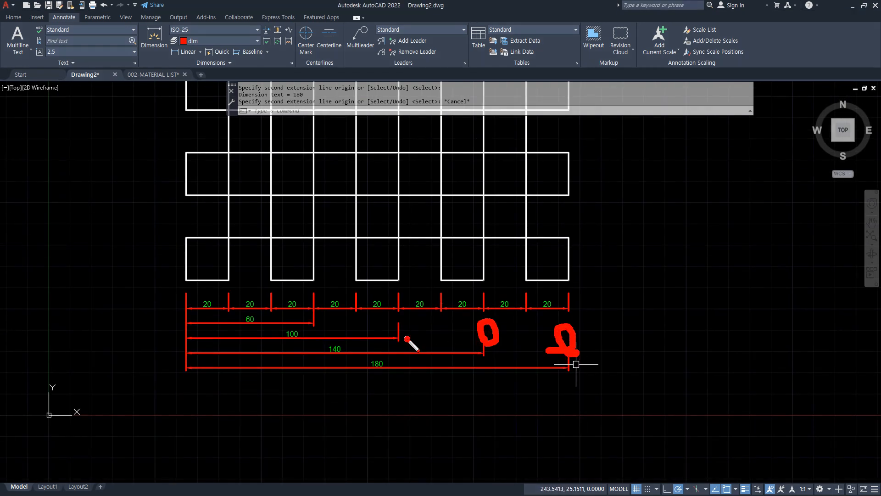
key(Escape)
Step: Dimension the vertical spacing between the lower dimension row and the 60 baseline dimension, placing it right of the shared extension line
scroll(285, 325, up, 6)
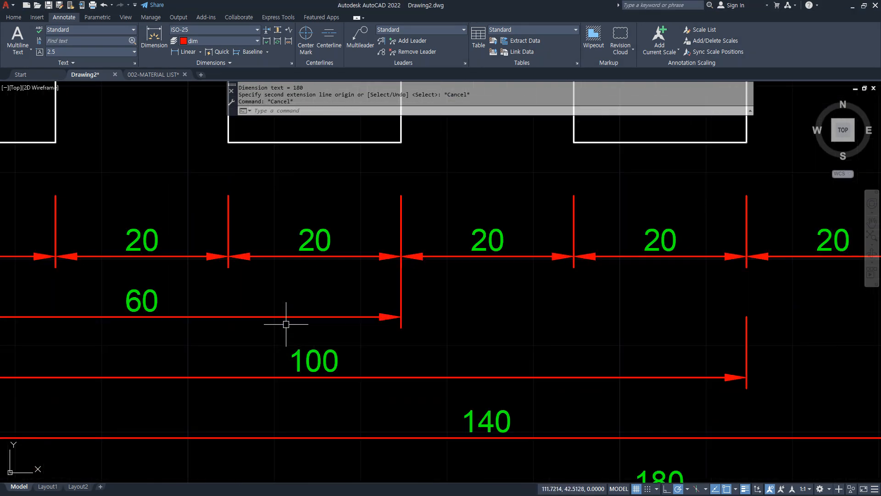
click(409, 295)
click(398, 315)
scroll(423, 285, up, 4)
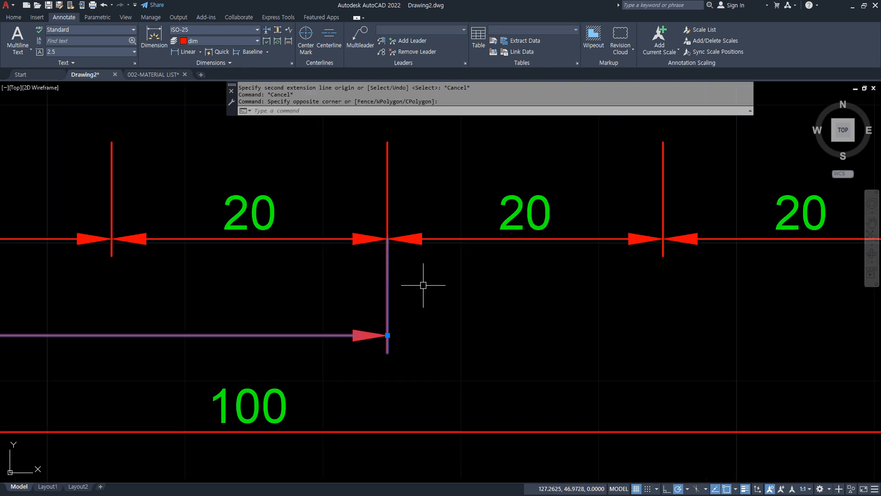
key(Escape)
key(Escape)
click(191, 54)
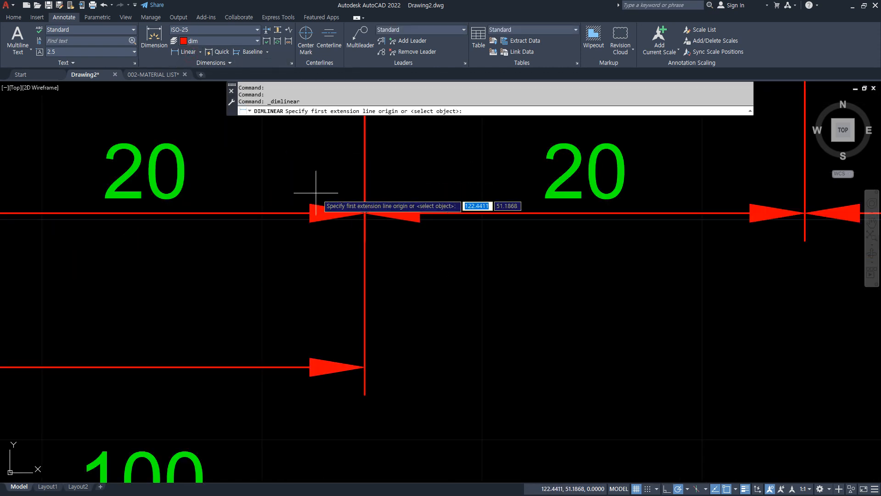
click(365, 213)
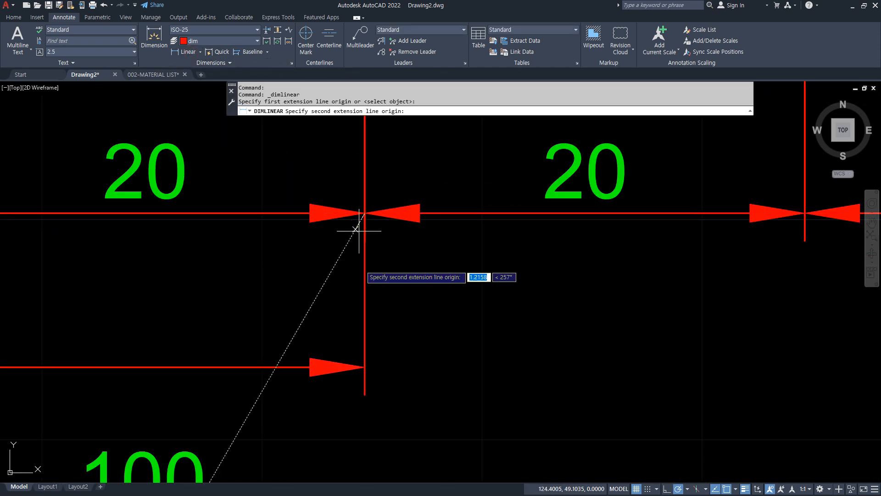
click(365, 366)
click(462, 345)
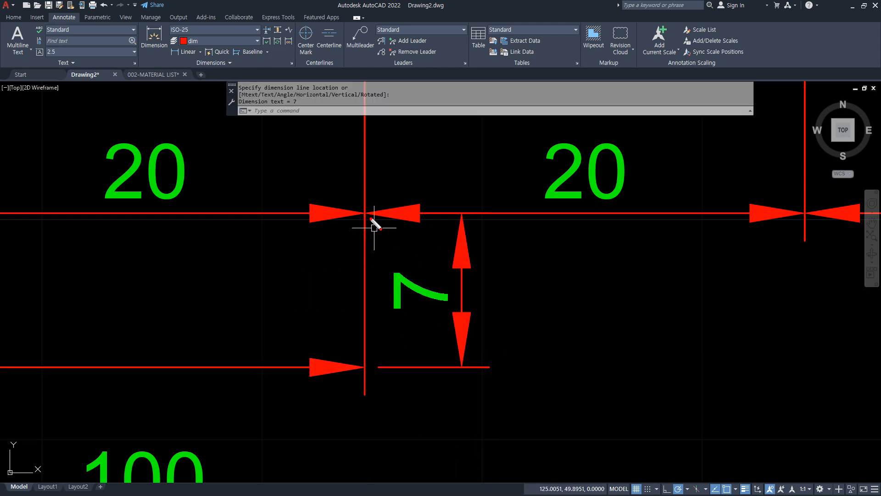
key(Escape)
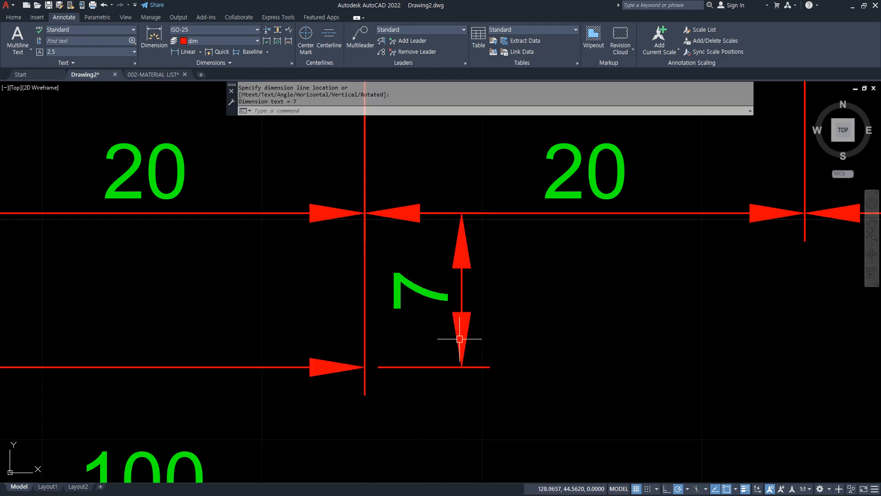
Step: Delete the vertical dimension between the lower dimension row and the 60 baseline dimension
click(461, 338)
text(E)
key(Return)
Step: Check the ISO-25 style's baseline spacing against the fixed extension line length
text(D)
key(Return)
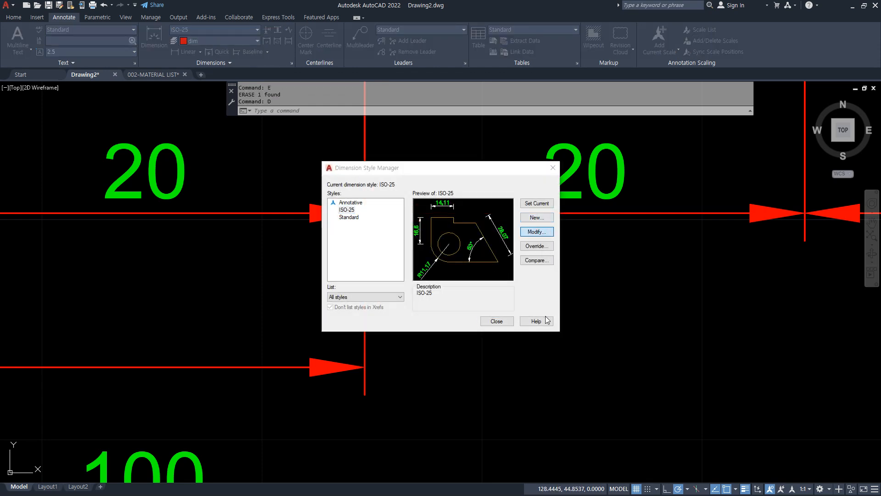
key(Return)
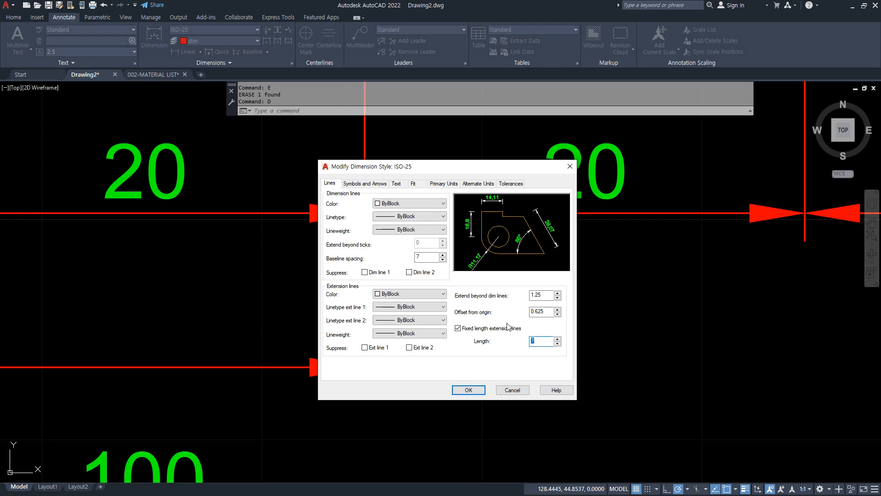
click(473, 391)
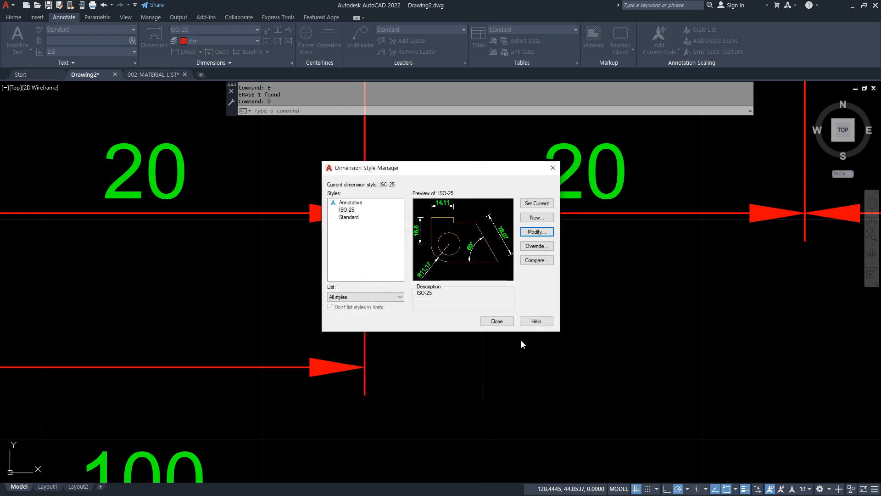
Step: Close the dimension style settings and examine the gaps between the extension lines of the stacked lower dimensions
click(504, 321)
mouse_move(389, 303)
mouse_down()
mouse_move(349, 308)
mouse_move(414, 275)
mouse_up()
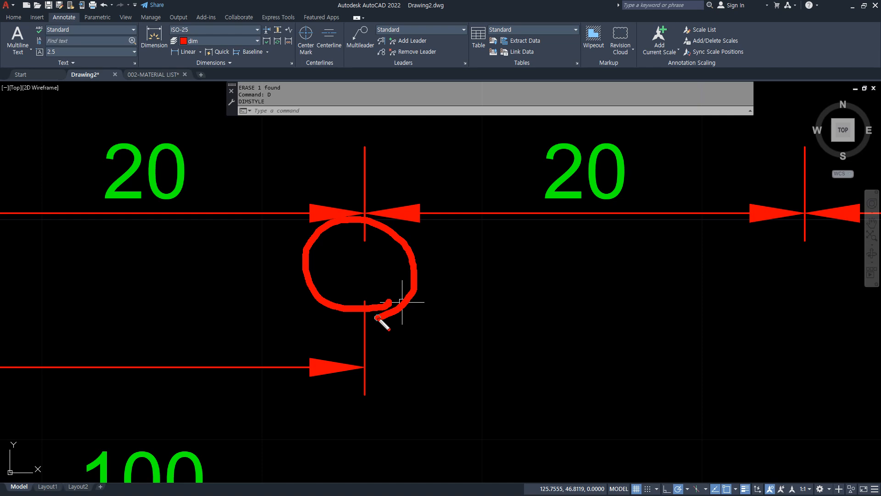
mouse_move(360, 324)
mouse_down()
mouse_move(360, 208)
mouse_move(344, 344)
mouse_up()
scroll(391, 321, down, 4)
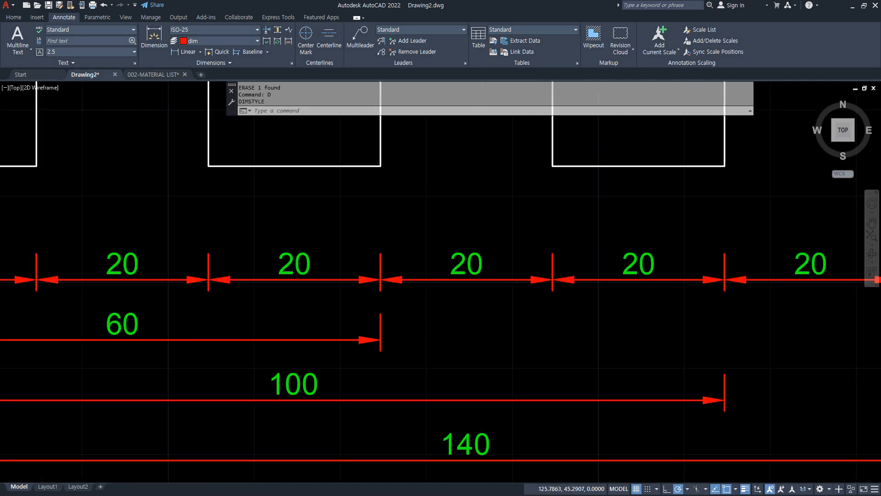
scroll(366, 315, down, 2)
drag(125, 327, 149, 324)
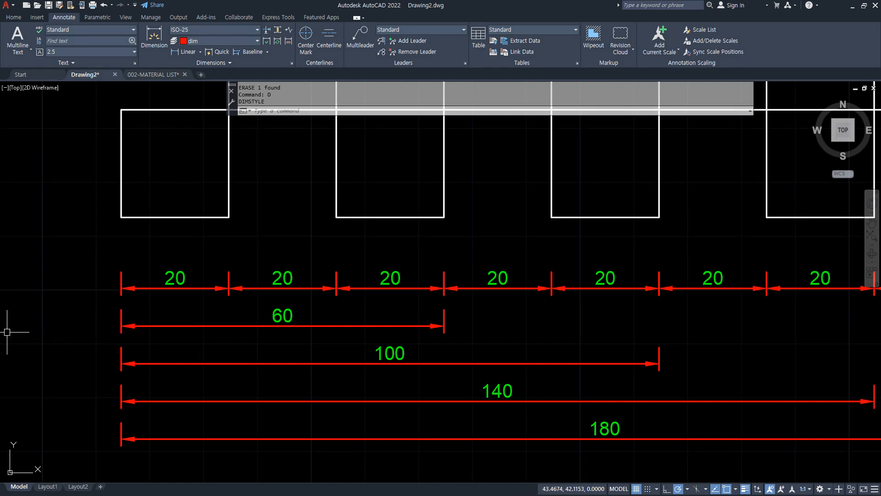
Step: Set the ISO-25 style's fixed extension line length to 7 and apply it to the lower dimensions
text(d)
key(Return)
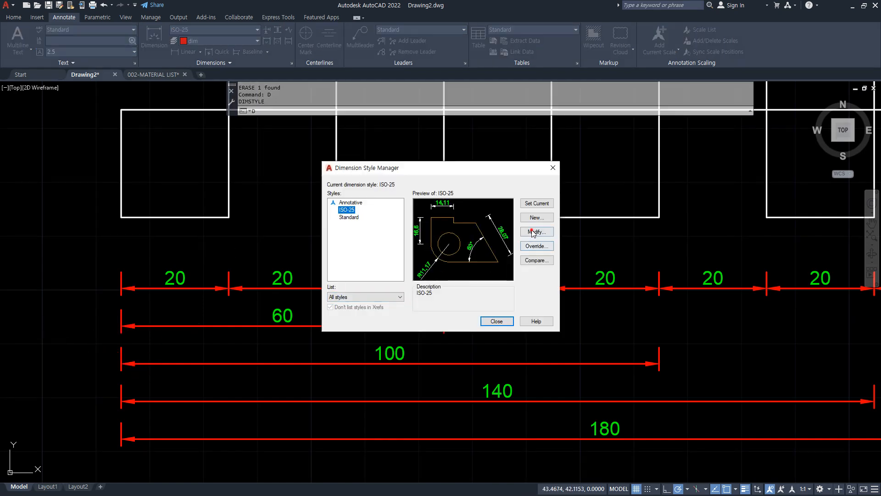
key(Return)
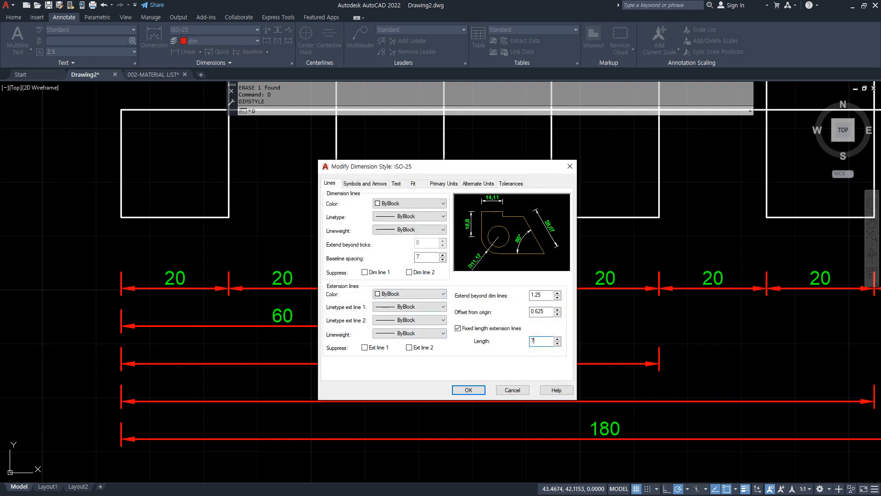
click(469, 390)
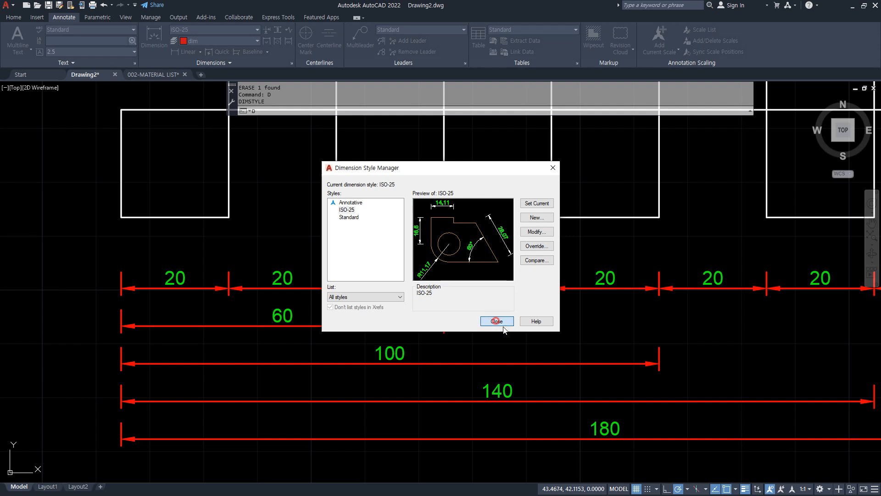
click(497, 320)
mouse_move(92, 468)
mouse_down()
mouse_move(122, 252)
mouse_move(134, 484)
mouse_up()
key(Escape)
key(Escape)
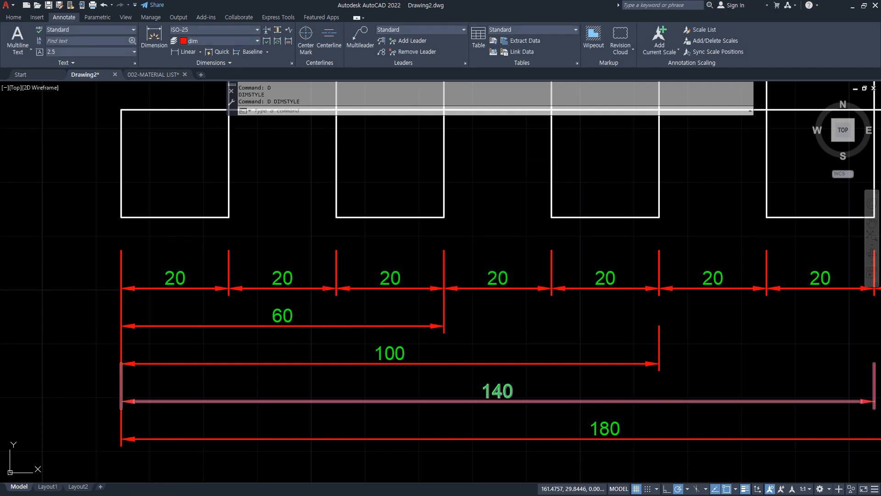
scroll(649, 364, down, 3)
scroll(478, 331, up, 1)
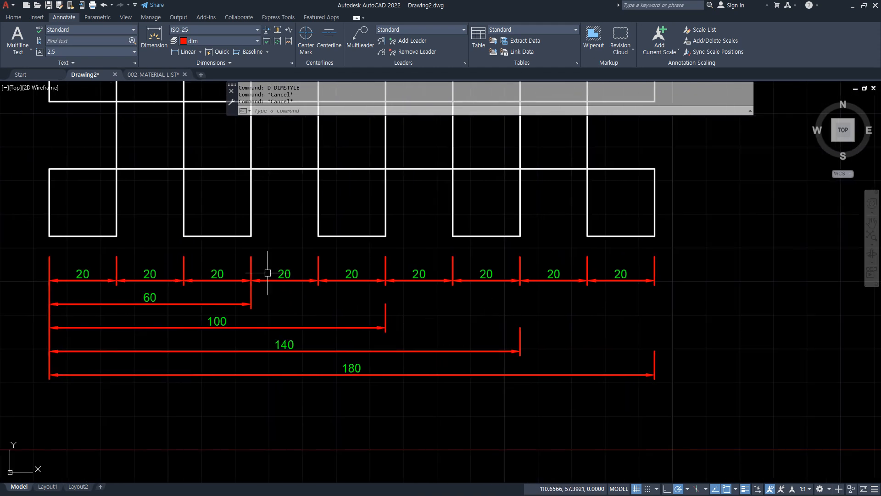
Step: Set the ISO-25 style's first and second arrowheads to Oblique after trying Dot and Closed filled
text(d)
key(Return)
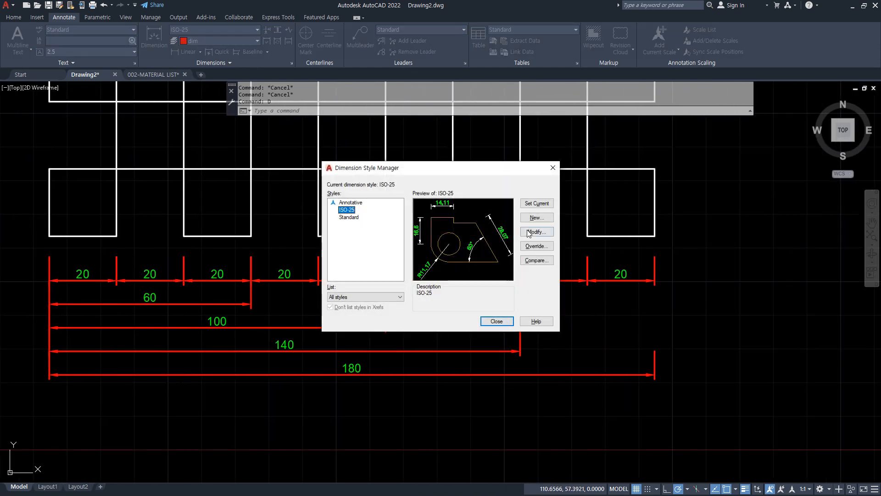
key(Return)
click(365, 184)
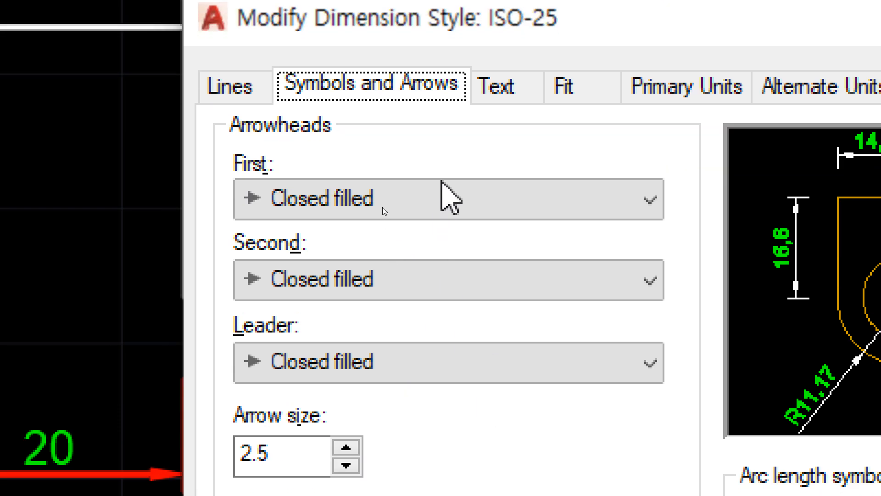
click(390, 212)
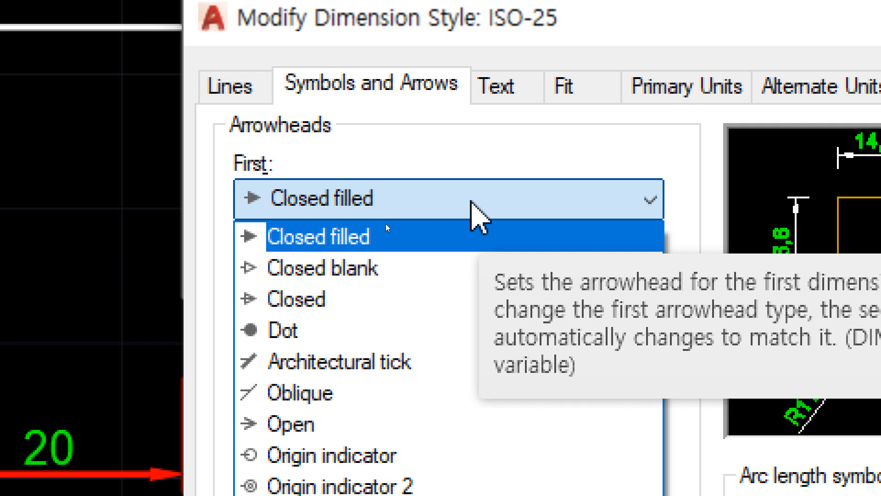
click(399, 332)
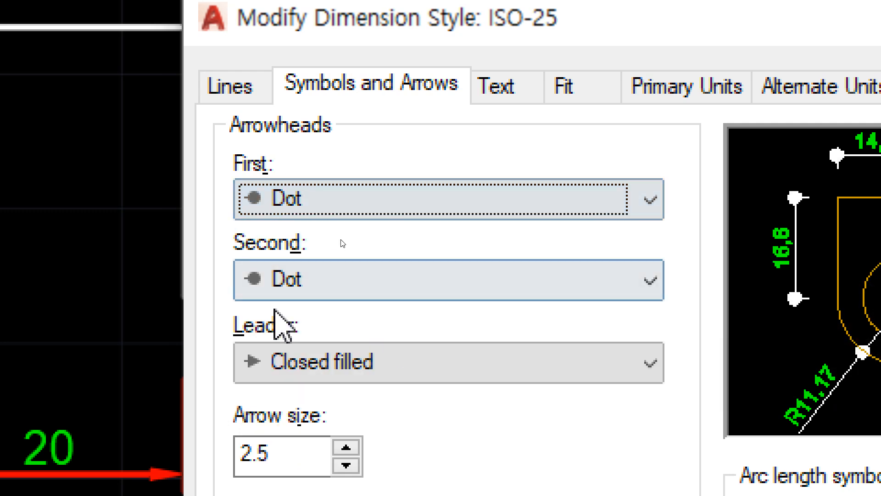
click(376, 200)
click(374, 224)
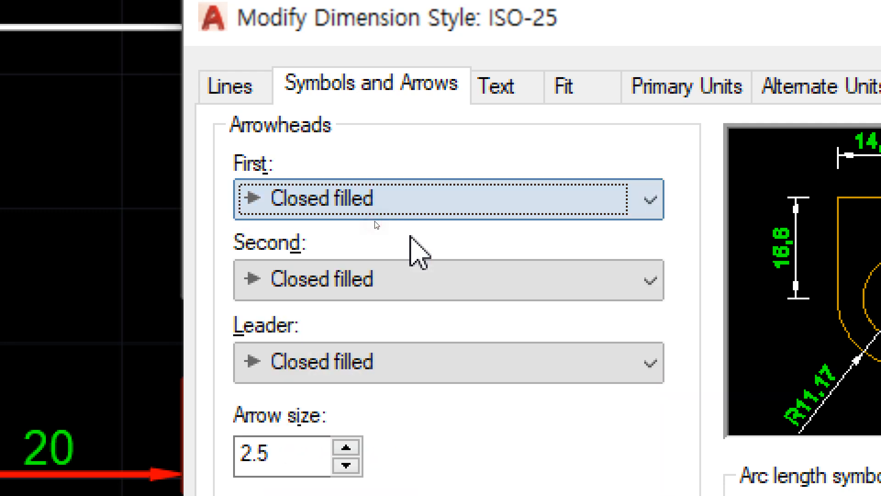
click(467, 198)
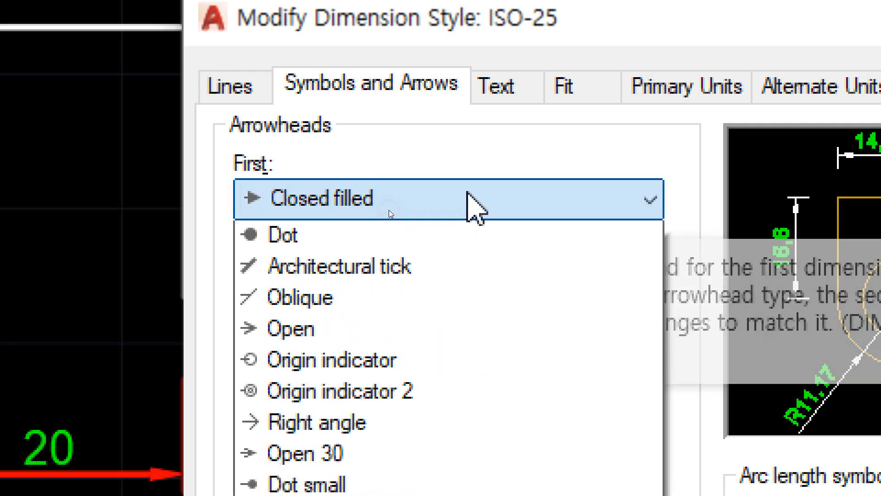
click(420, 393)
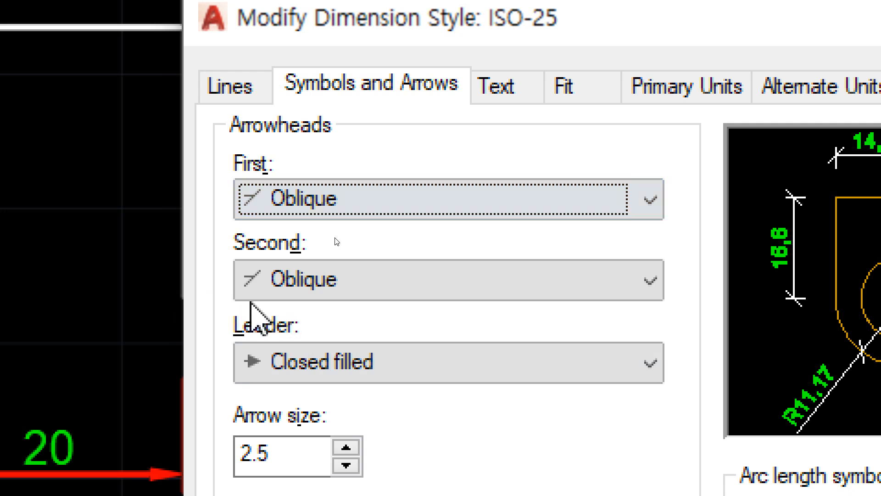
Step: Compare the Extend beyond ticks setting's availability for Oblique arrowheads and for Dot arrowheads
click(234, 88)
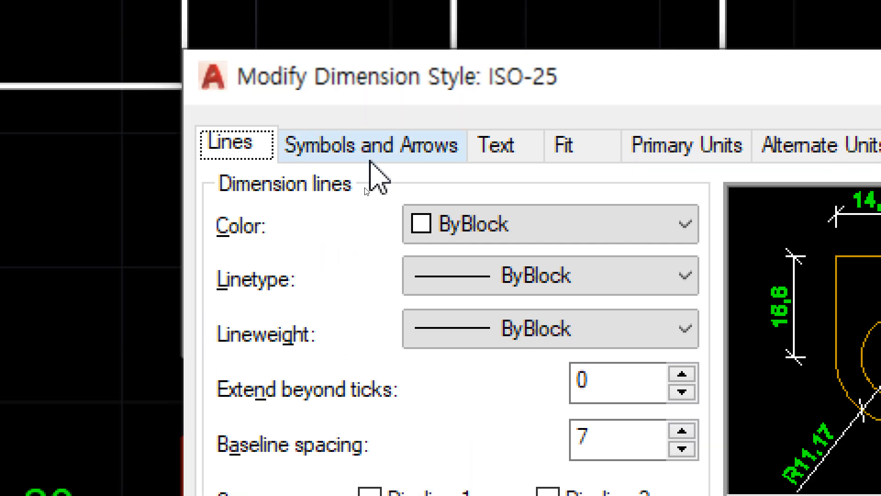
click(373, 97)
click(352, 259)
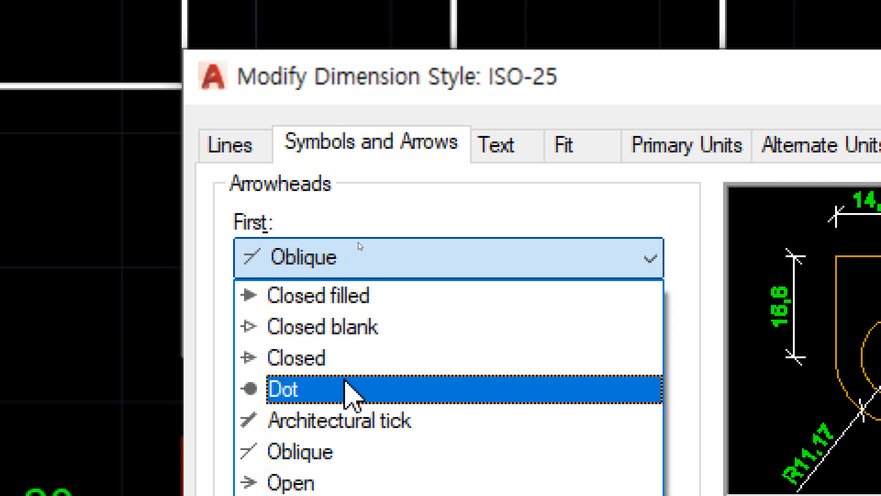
click(347, 388)
click(228, 149)
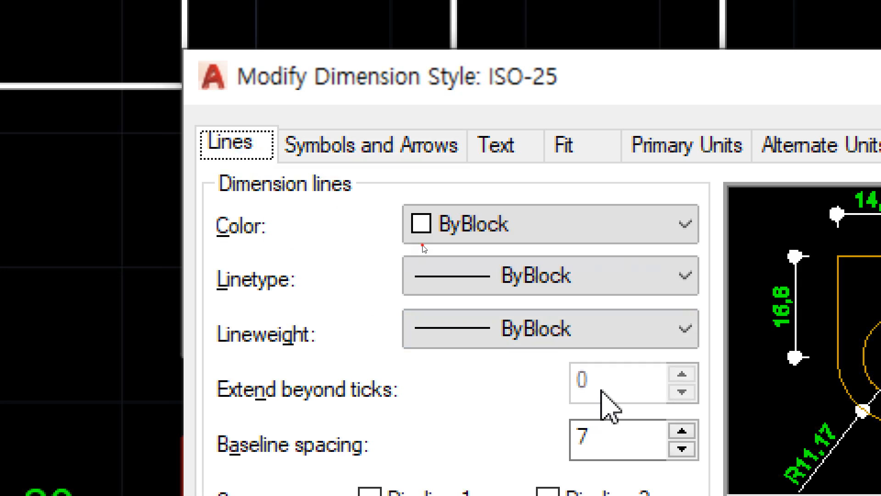
Step: Try Architectural tick arrowheads and check the Extend beyond ticks setting with them
click(370, 146)
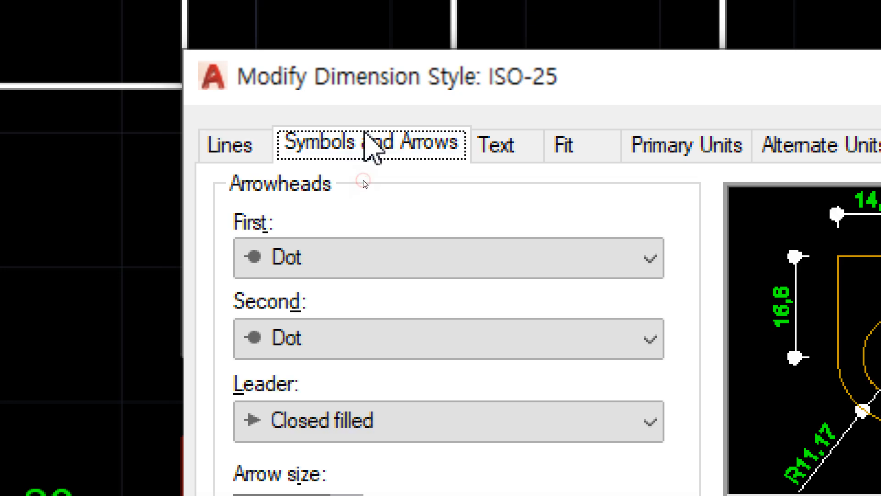
click(347, 254)
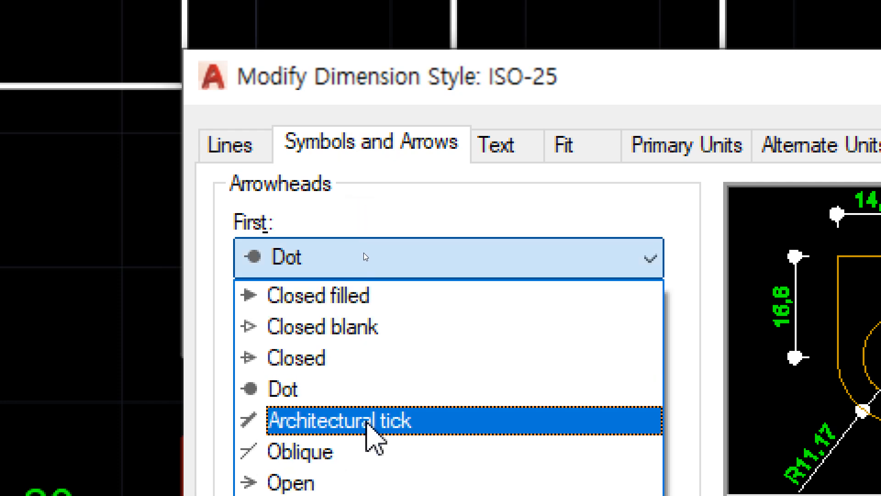
click(366, 420)
click(232, 140)
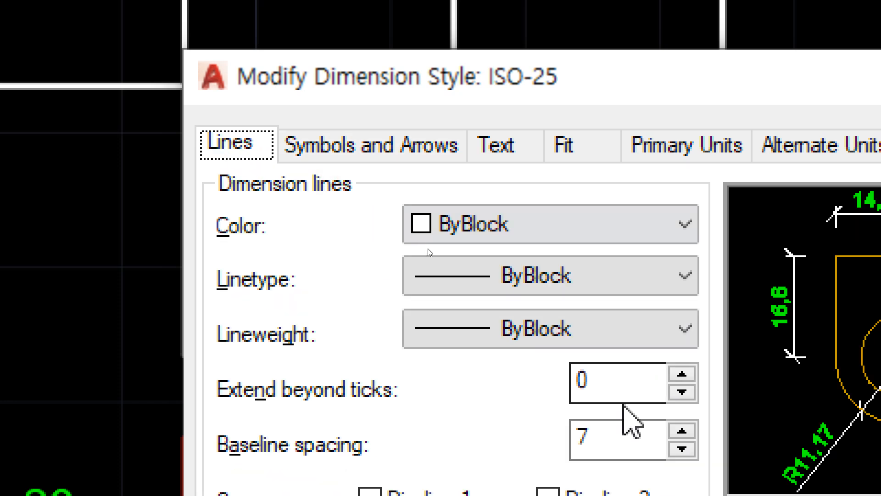
click(623, 385)
Step: Set the ISO-25 style's arrowheads to Oblique with Extend beyond ticks at 3, and apply the changes
click(349, 146)
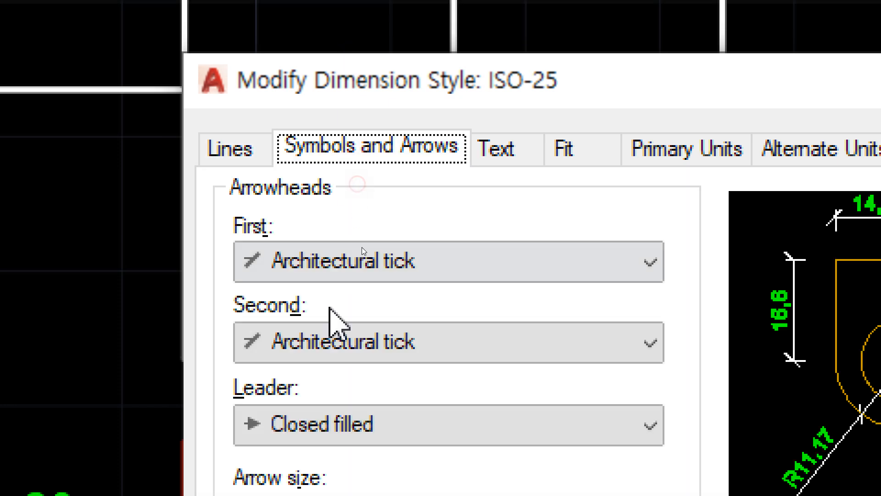
click(429, 195)
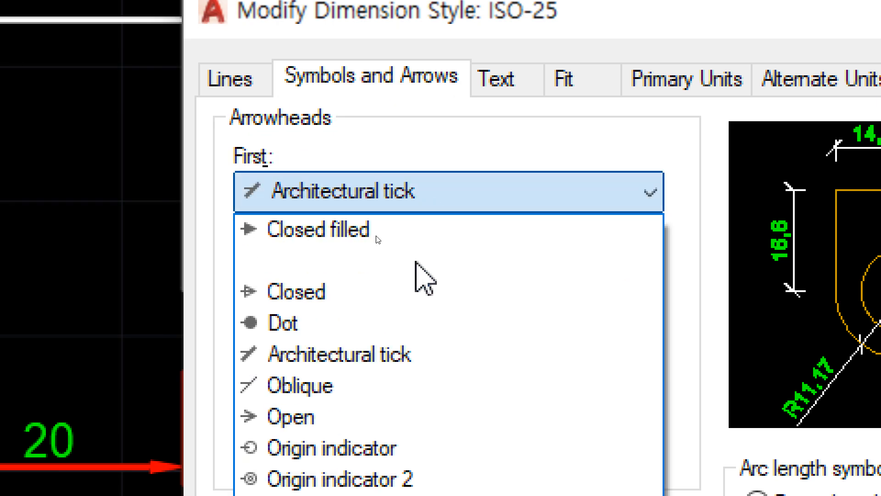
click(382, 393)
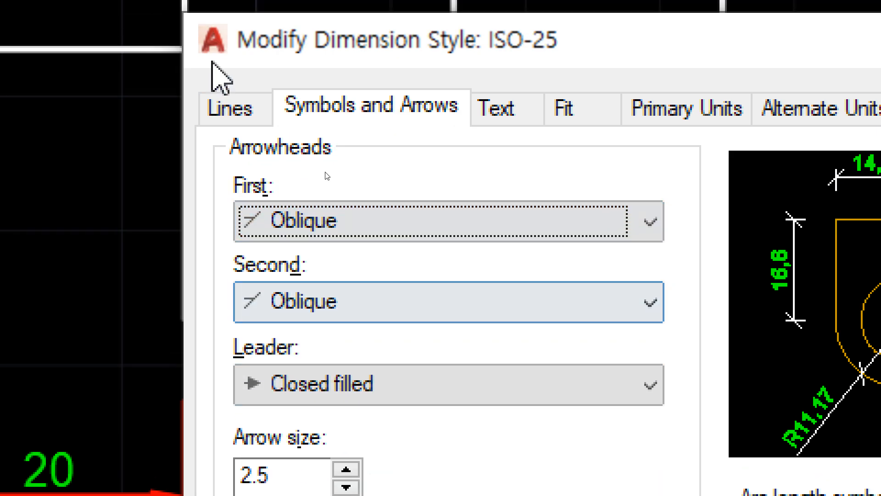
click(230, 79)
click(596, 352)
drag(596, 351, 427, 353)
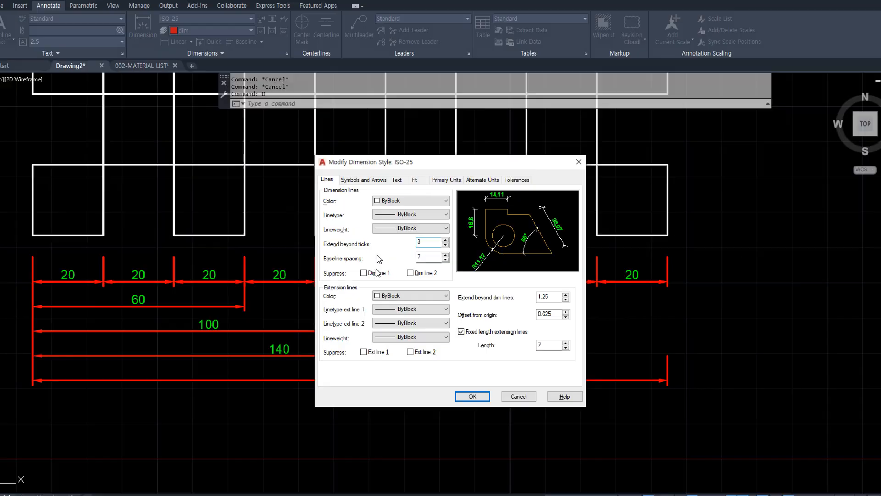
click(469, 390)
click(494, 320)
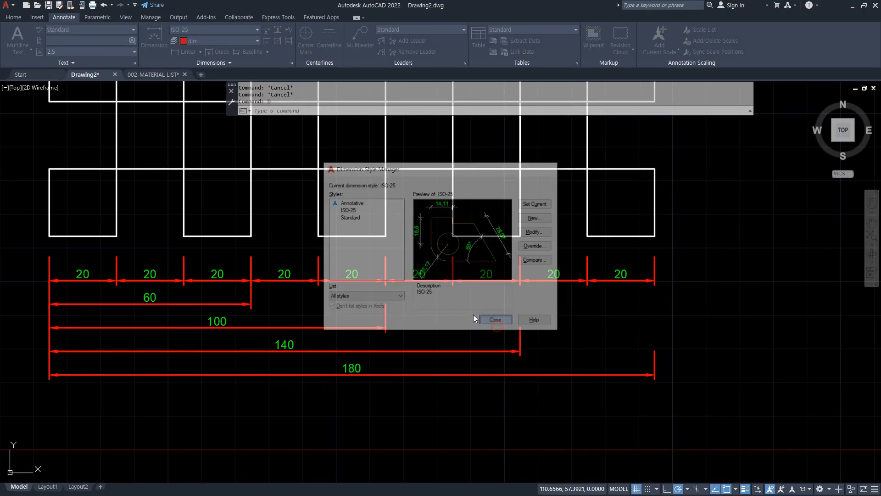
Step: Examine the dimension line's overshoot at the first lower dimension, and set the ISO-25 style's Extend beyond ticks to 1
scroll(69, 294, up, 2)
scroll(205, 292, up, 6)
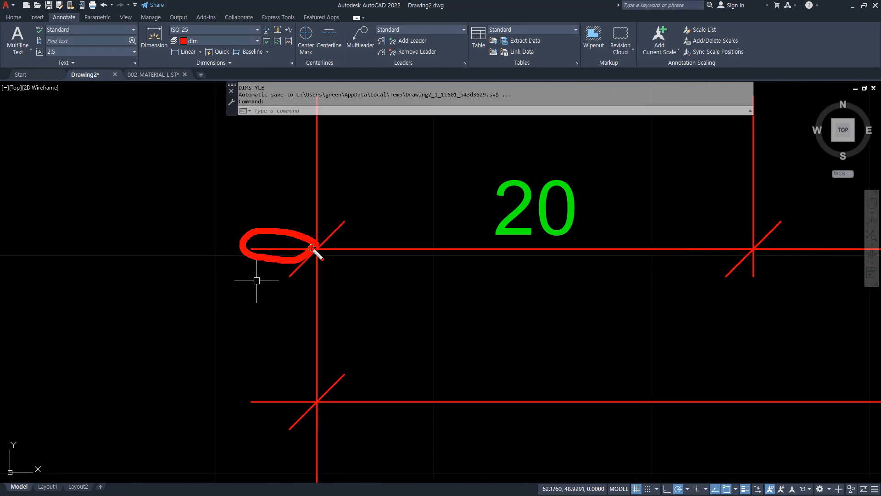
middle_drag(311, 296, 244, 299)
text(D)
key(Return)
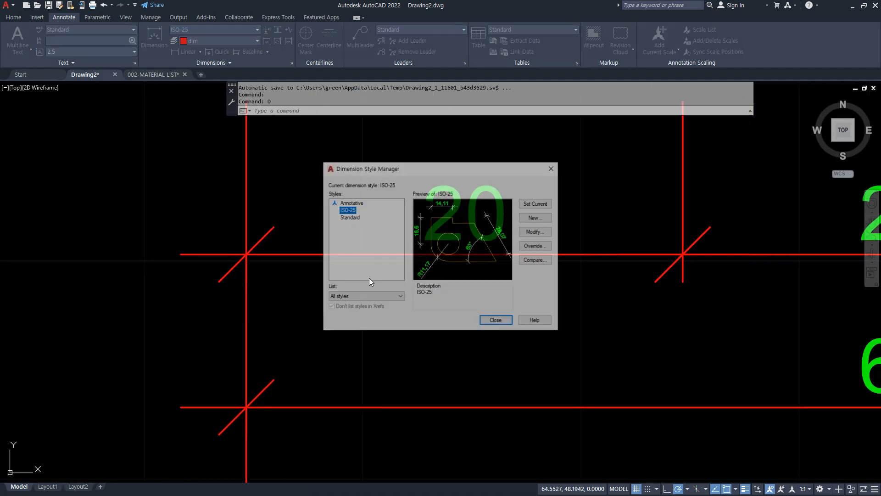
click(535, 232)
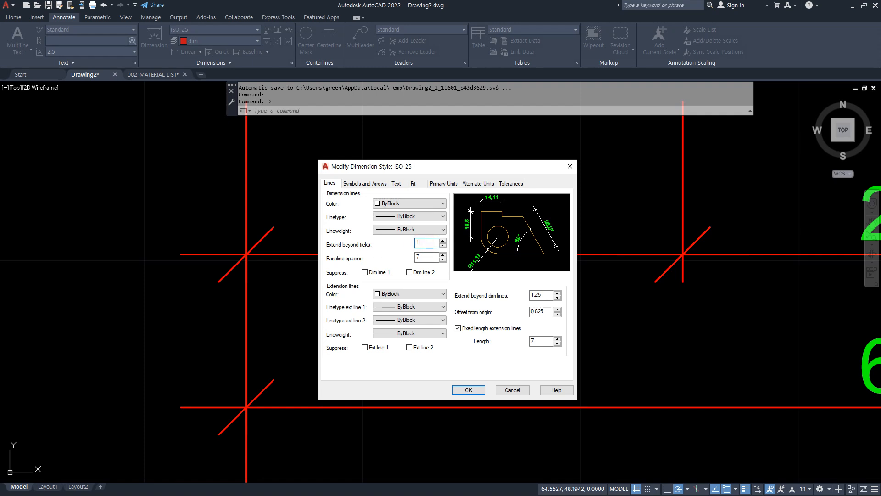
click(469, 389)
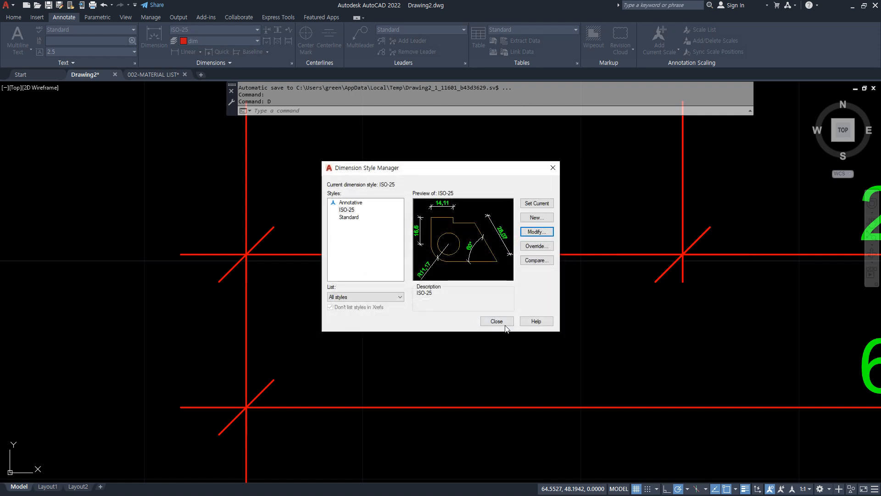
click(497, 321)
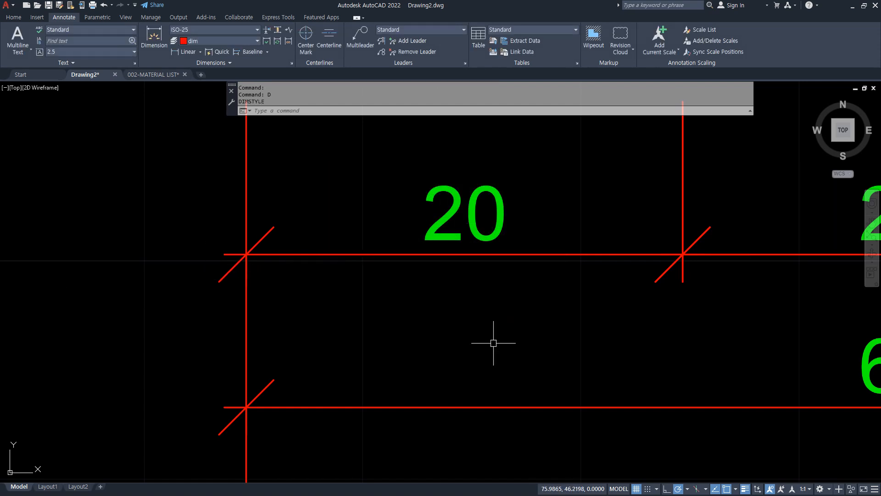
Step: Set the ISO-25 style's first arrowhead to Closed filled and its second arrowhead to Dot, and apply the changes
text(d)
key(Return)
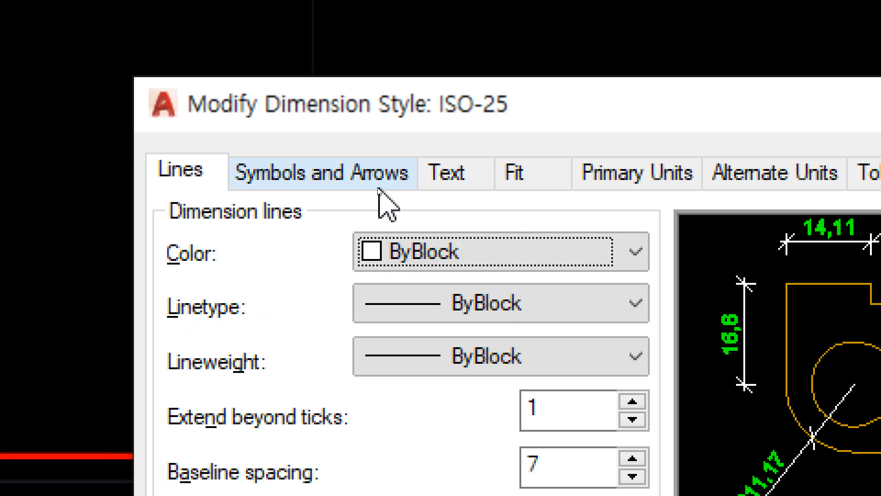
click(346, 186)
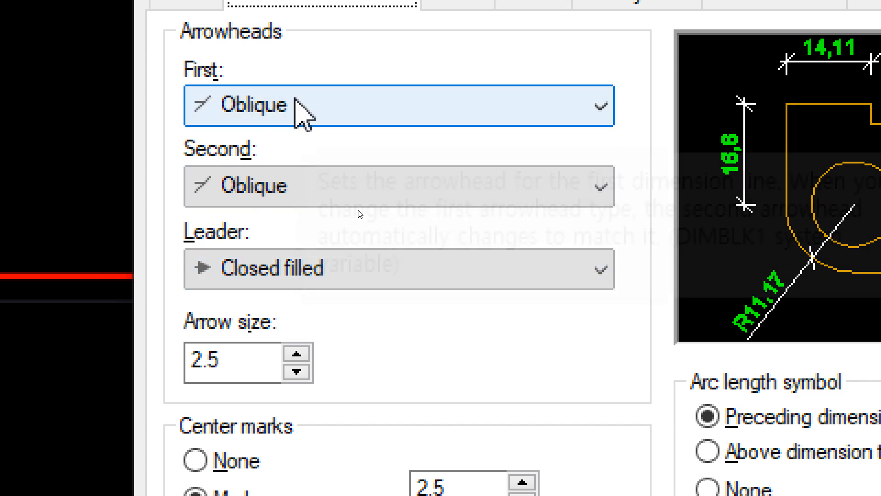
click(296, 101)
scroll(295, 146, up, 1)
click(296, 144)
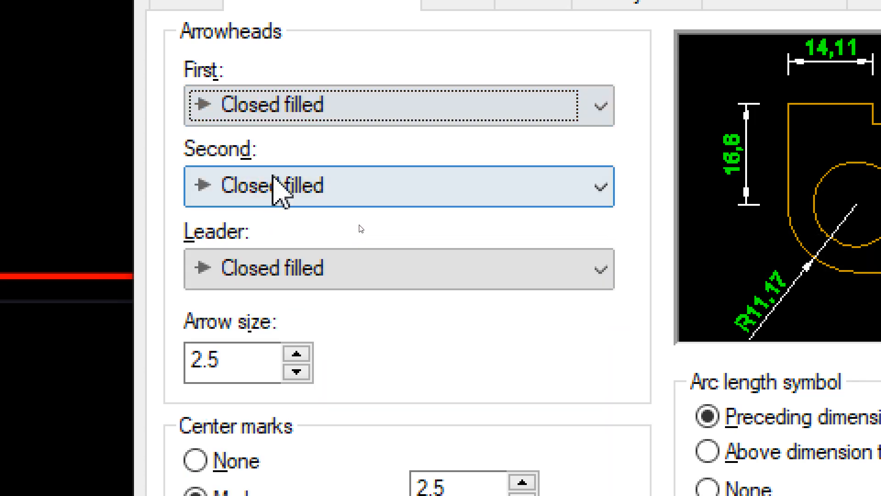
click(385, 188)
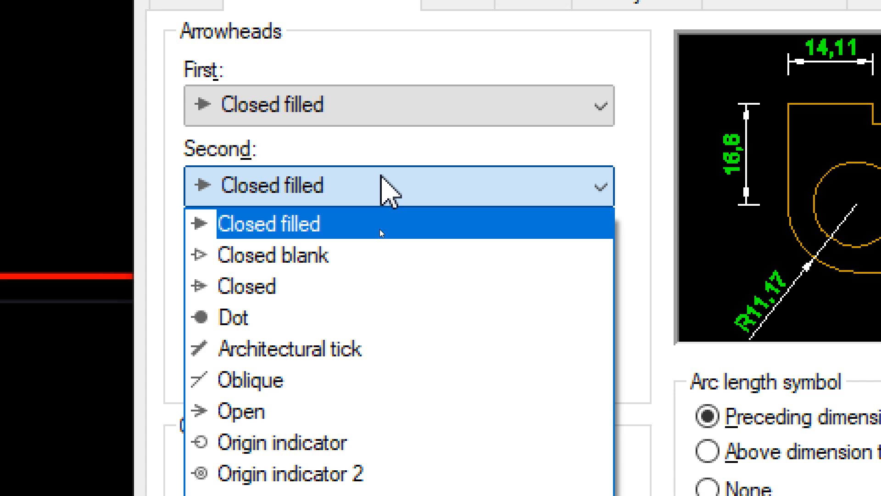
click(374, 316)
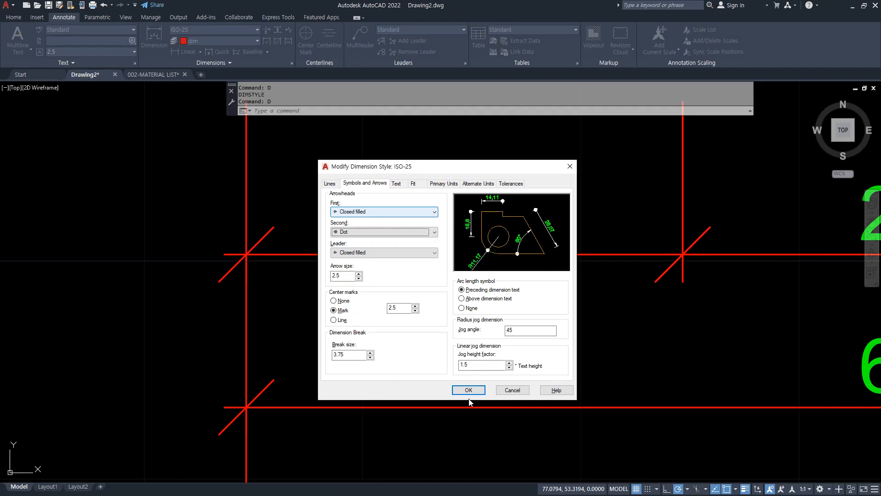
click(469, 390)
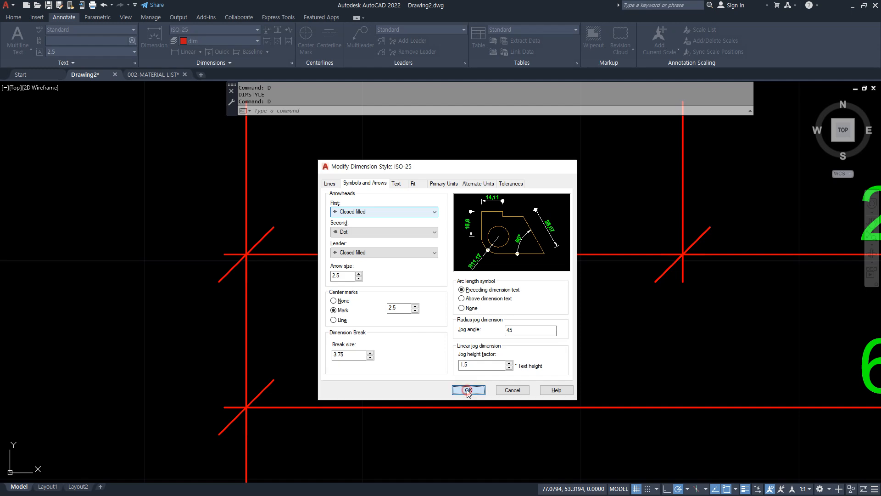
click(498, 319)
Step: Erase the whole grid together with all of its dimensions
scroll(413, 346, down, 8)
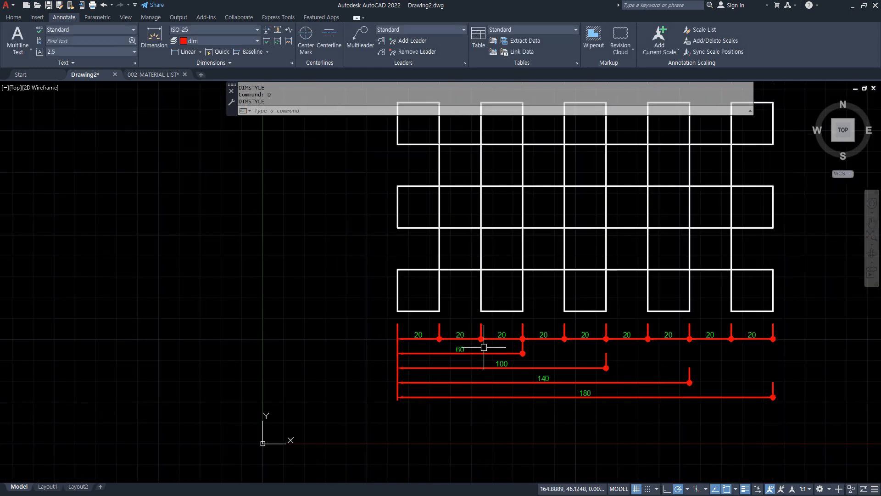
scroll(484, 348, down, 5)
click(565, 419)
click(172, 147)
text(e)
key(Return)
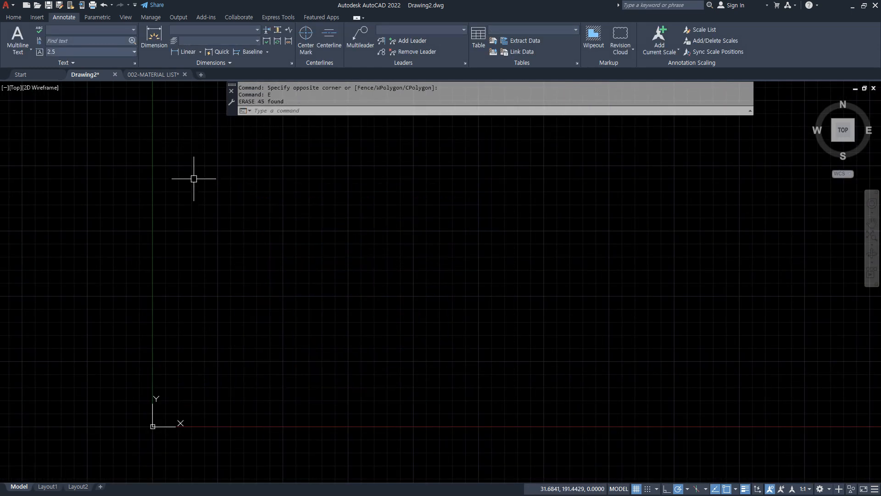
Step: Draw a vertical line about 34 units long in the empty drawing
text(z)
key(Return)
text(a)
key(Return)
text(l)
key(Return)
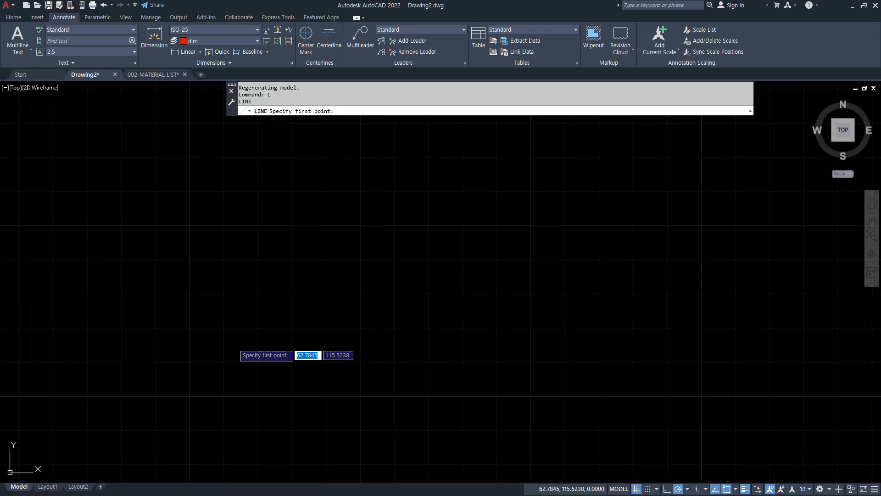
click(233, 345)
click(233, 228)
key(Return)
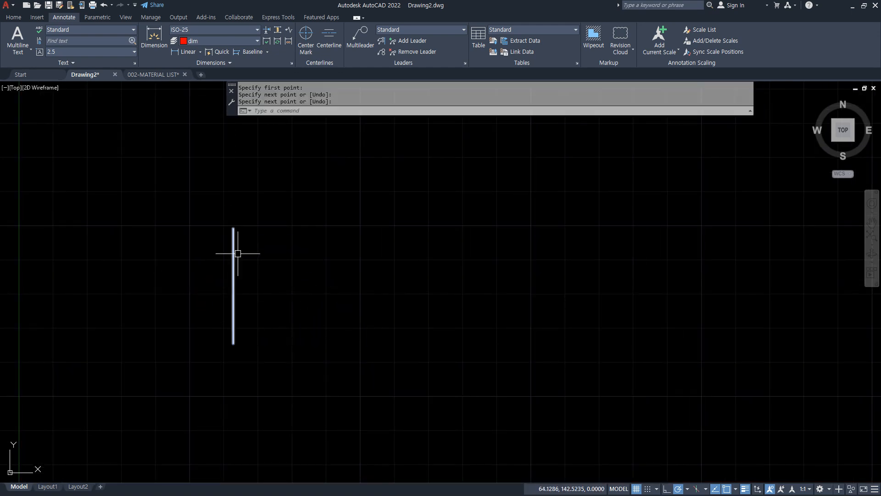
Step: Copy the vertical line horizontally to the right as an array of 5 items spaced 2.5 apart
text(cp)
key(Return)
click(253, 245)
click(201, 259)
key(Return)
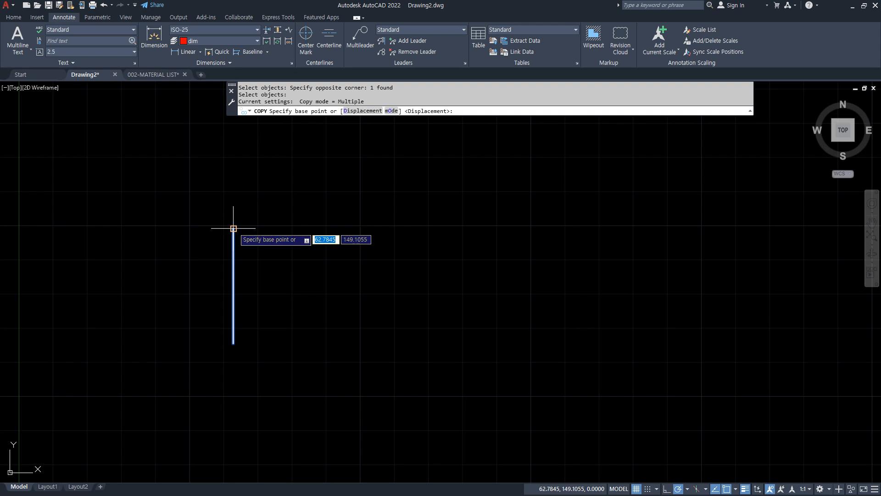
click(234, 228)
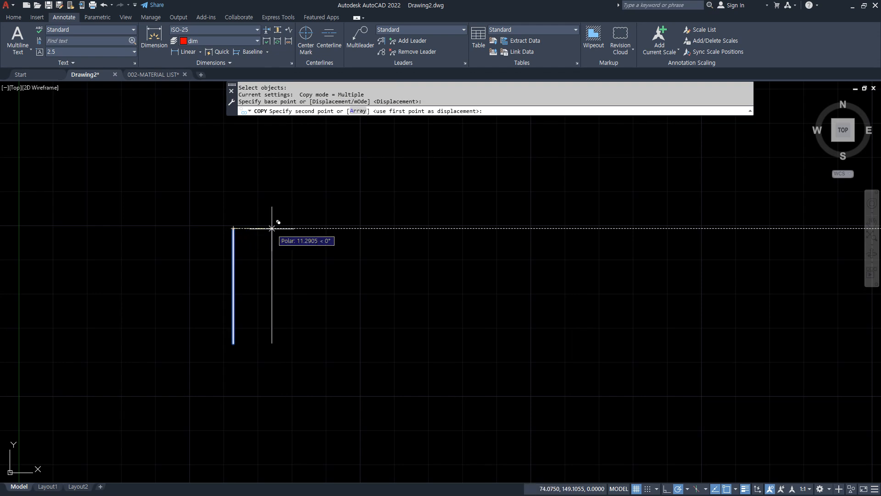
text(a)
key(Return)
text(5)
key(Return)
text(2)
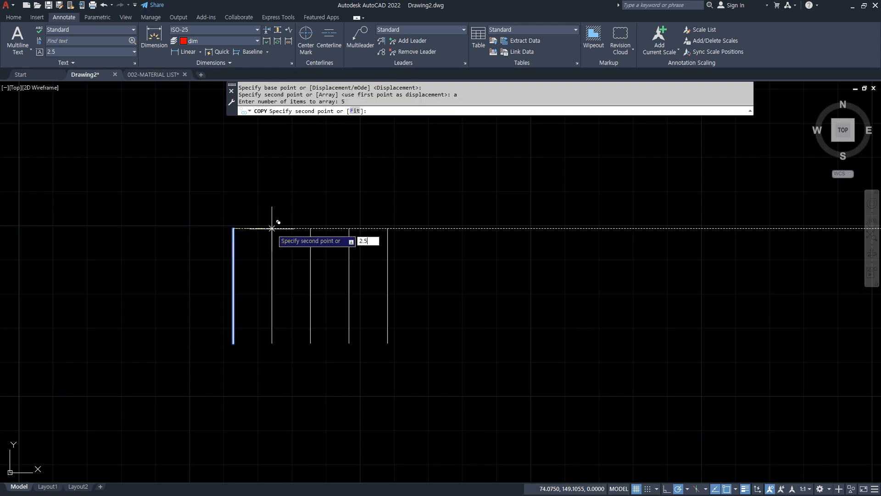
text(.5)
key(Return)
key(Return)
Step: Add a horizontal linear dimension above the lines between the upper ends of the first two lines
scroll(269, 225, up, 5)
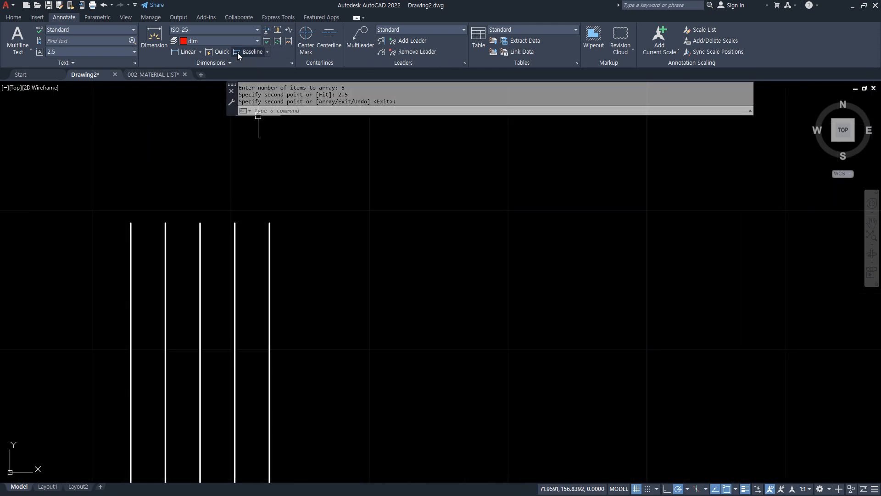
click(183, 51)
click(131, 223)
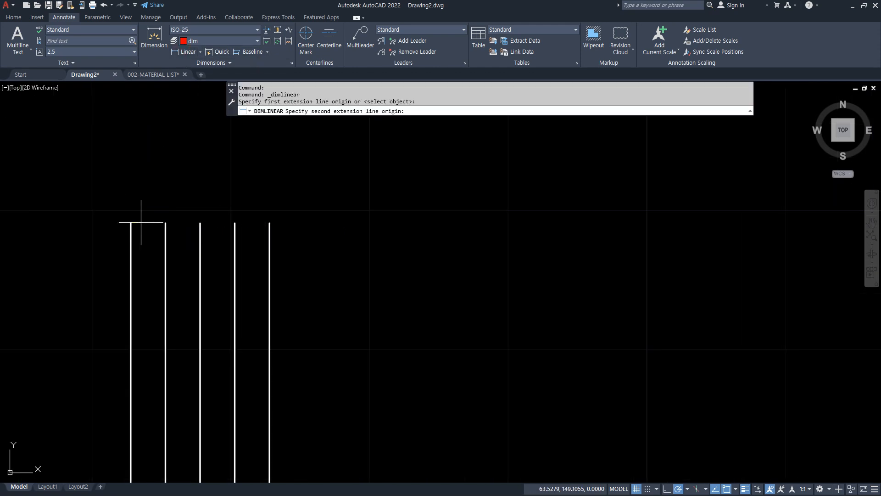
click(165, 223)
click(165, 157)
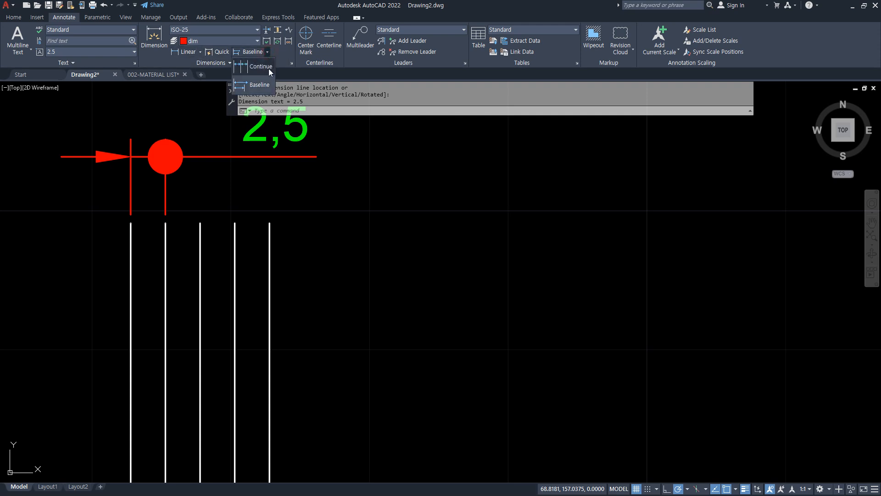
Step: Continue the dimension chain across the upper ends of the third, fourth and fifth lines
click(260, 68)
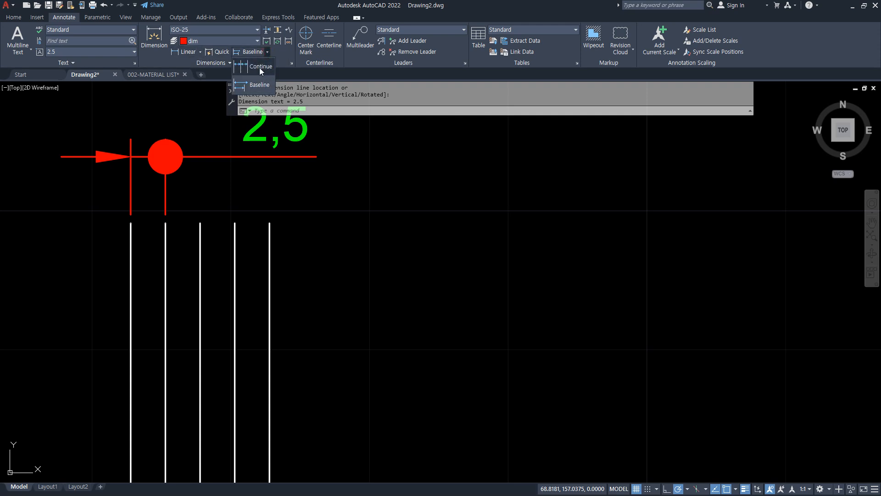
click(201, 223)
click(235, 223)
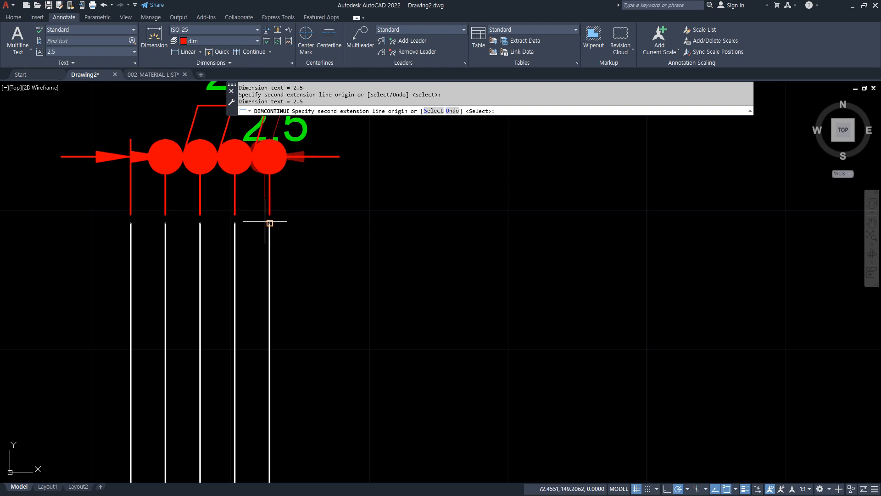
click(270, 223)
key(Escape)
Step: Move the second and third dimensions' texts higher above the dimension line, at staggered heights so they no longer overlap
middle_drag(266, 237, 345, 394)
click(290, 243)
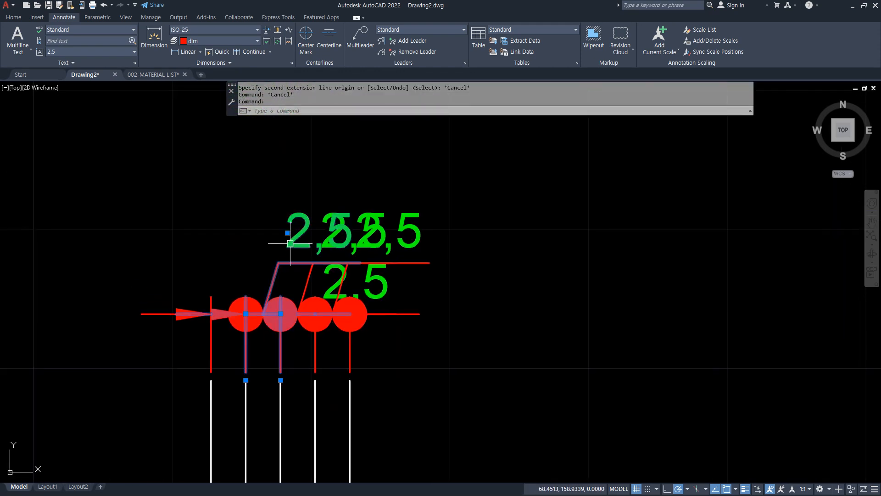
click(287, 232)
click(280, 112)
key(Escape)
click(333, 244)
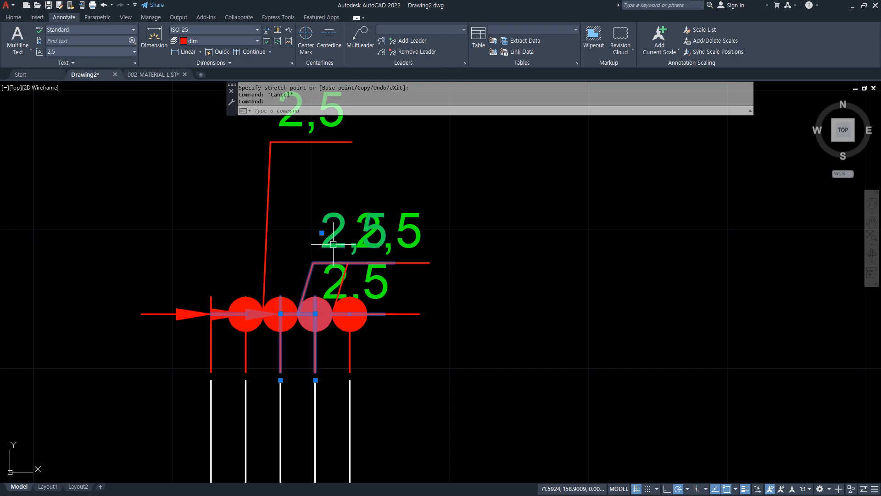
click(322, 233)
click(332, 188)
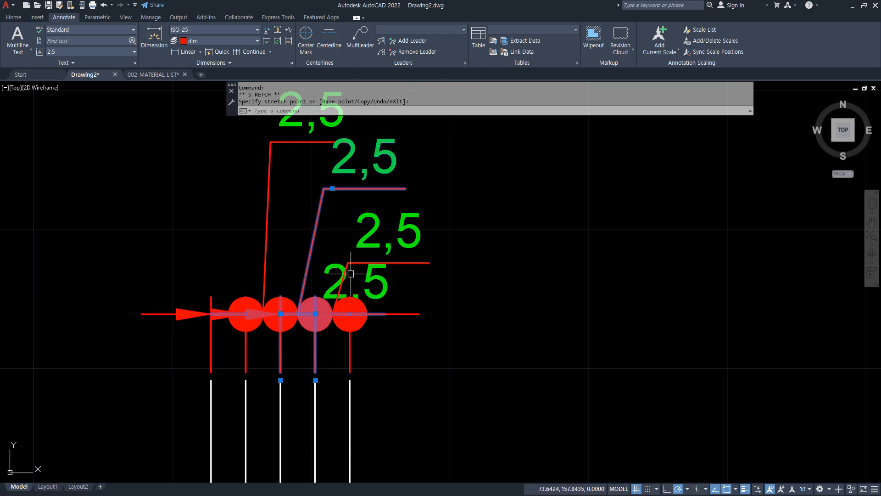
Step: Move the first dimension's text to the left of the dimension chain, keeping the dimension line near its original height
click(369, 244)
key(Escape)
click(376, 281)
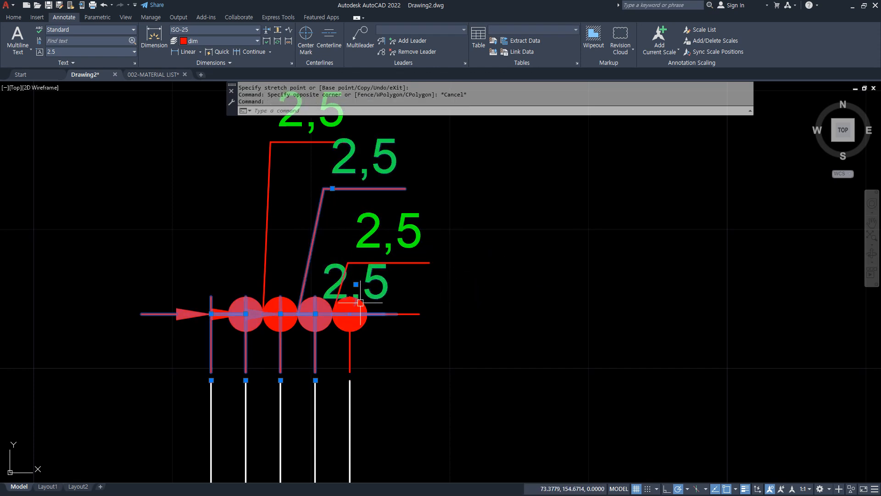
click(355, 284)
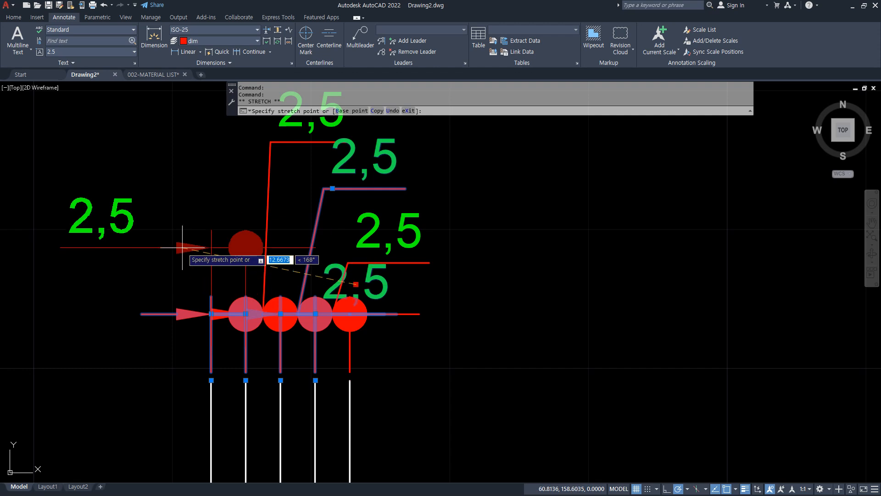
click(122, 315)
key(Escape)
key(Escape)
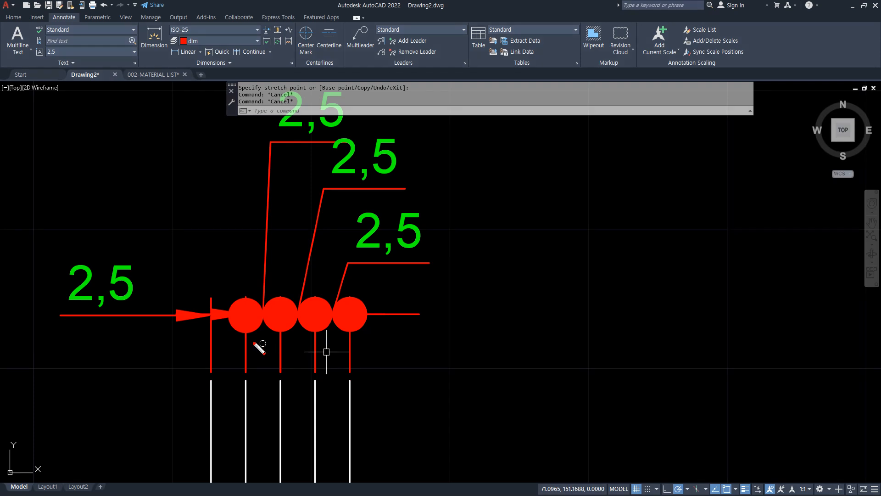
mouse_move(200, 341)
mouse_down()
mouse_move(372, 341)
mouse_move(73, 356)
mouse_up()
key(Escape)
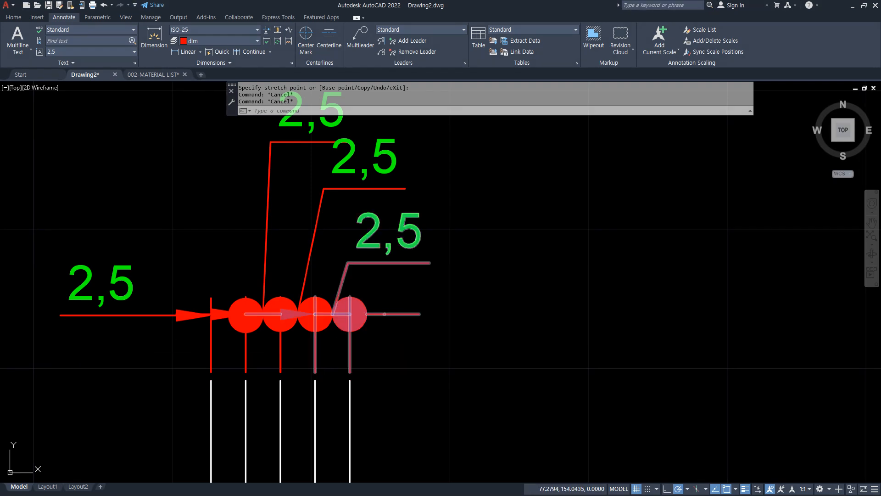
text(d)
key(Return)
key(Escape)
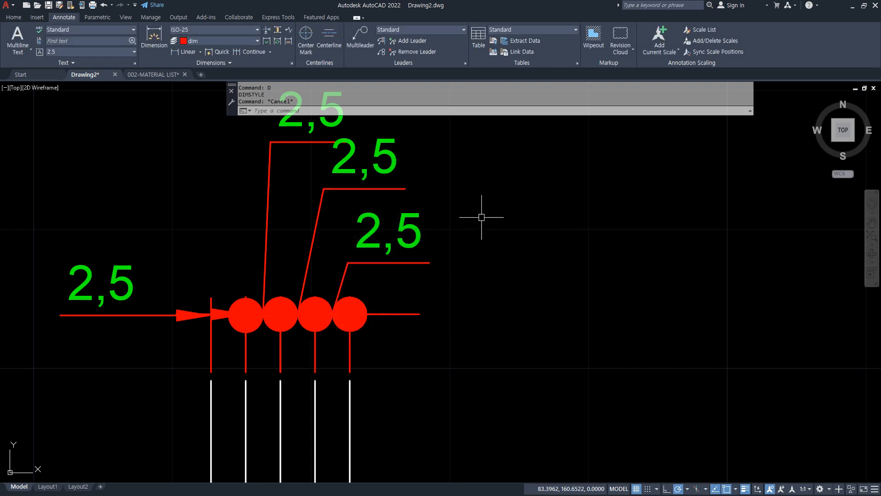
Step: Set only the first dimension's arrow size to 1.5 in its object properties, keeping its Closed filled and Dot arrows
key(ctrl+1)
middle_drag(344, 255, 309, 231)
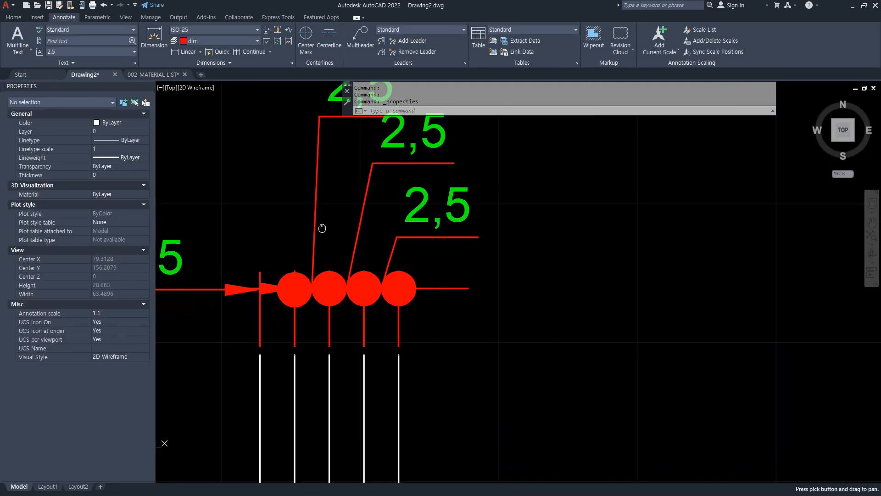
middle_drag(220, 284, 336, 266)
click(336, 266)
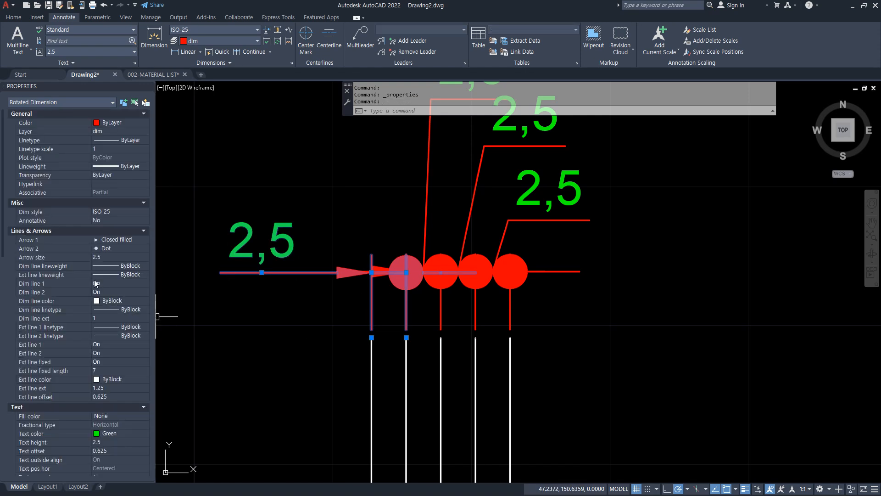
click(134, 244)
click(133, 244)
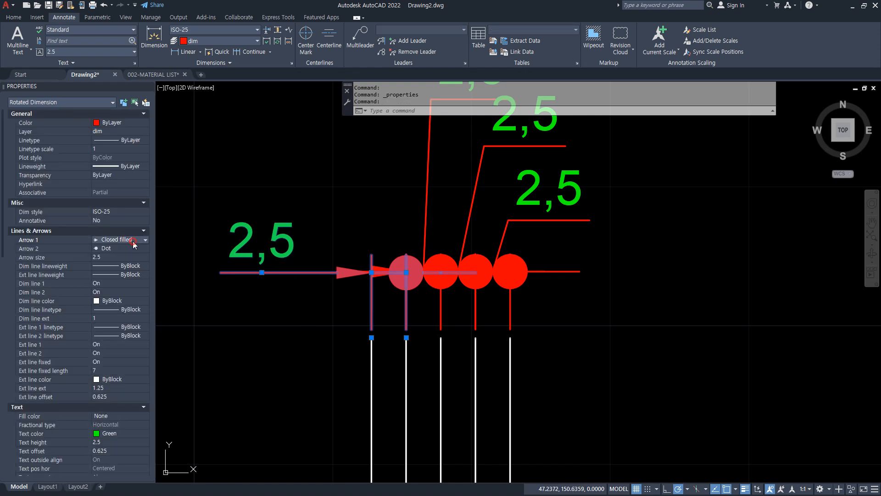
click(131, 248)
click(145, 249)
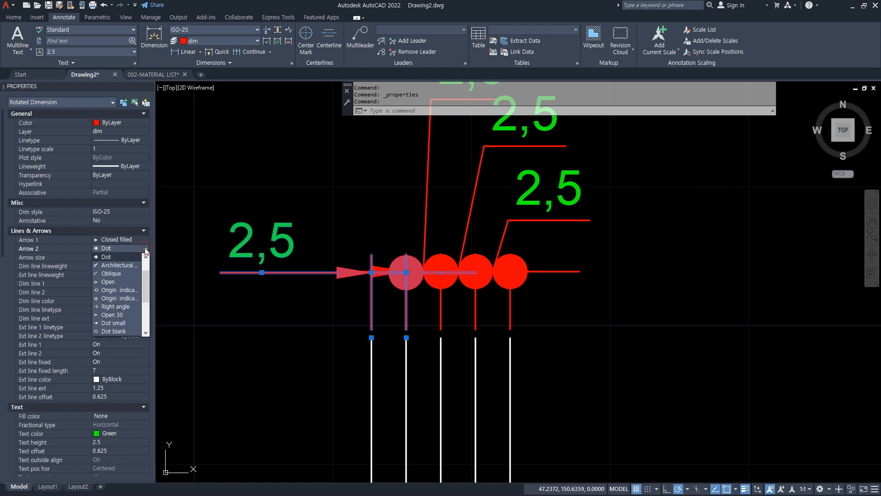
click(138, 254)
click(103, 257)
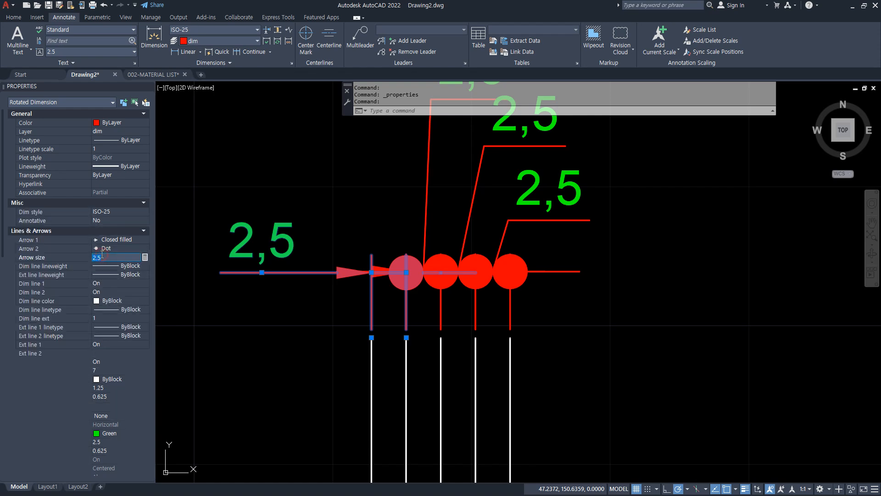
text(1.5)
key(Return)
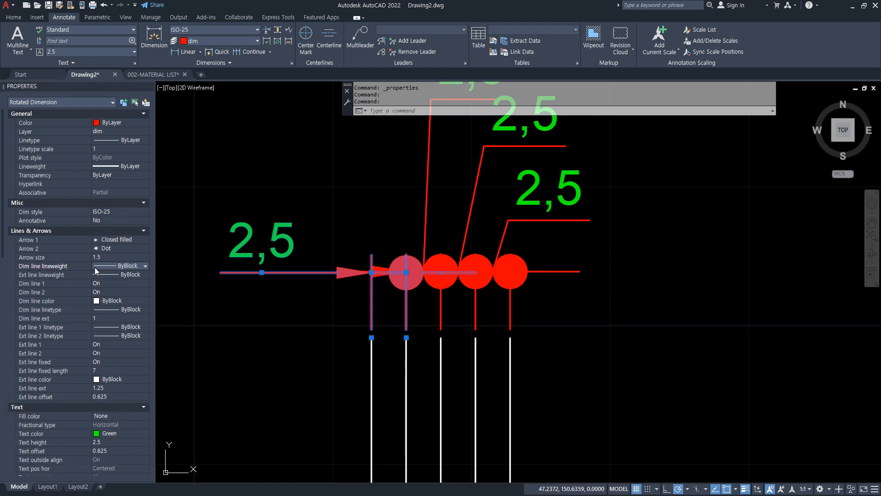
key(Escape)
Step: Change Arrow 1 to Dot for the other three dimensions in the chain
click(492, 316)
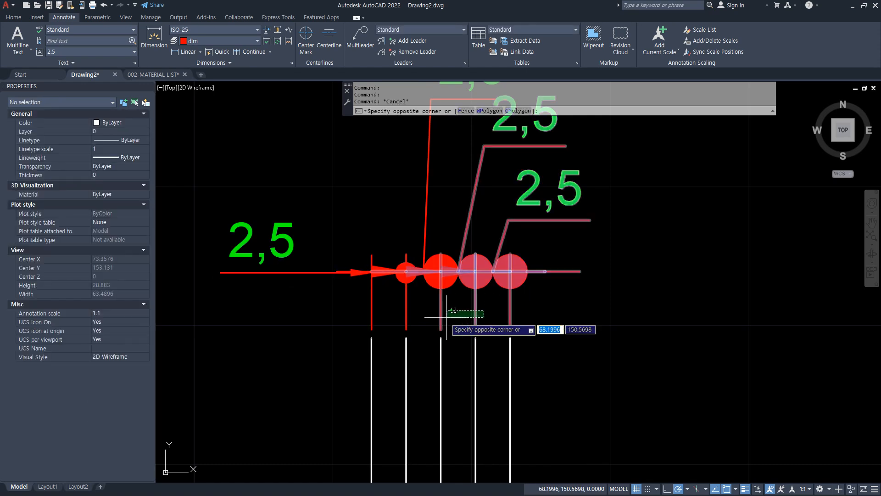
click(423, 321)
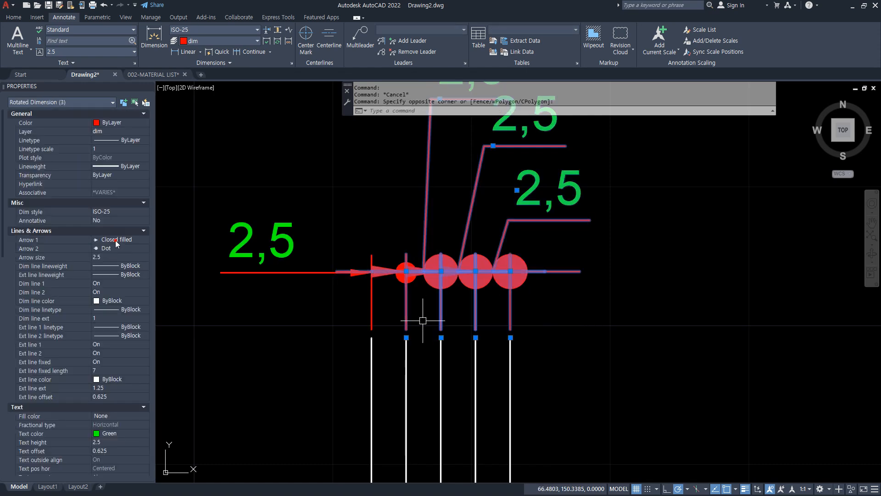
click(112, 240)
click(112, 240)
click(111, 273)
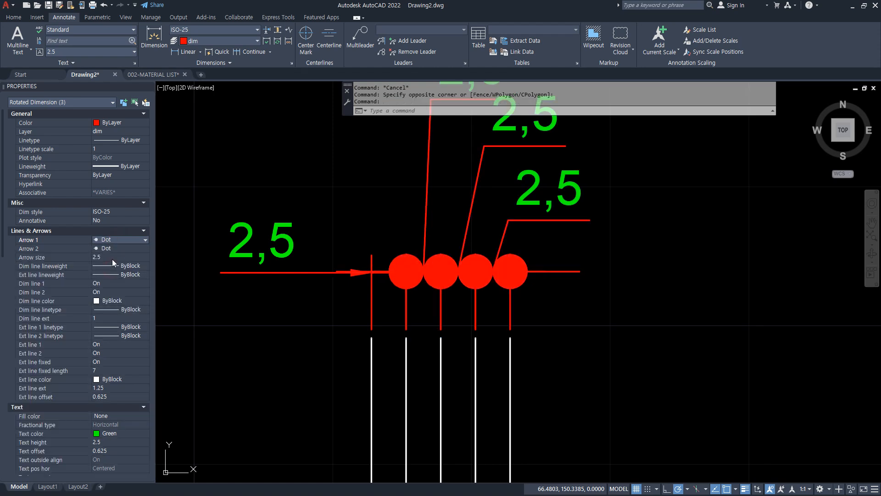
Step: Set the arrow size of the second, third and fourth dimensions in the chain to 1.25
click(99, 258)
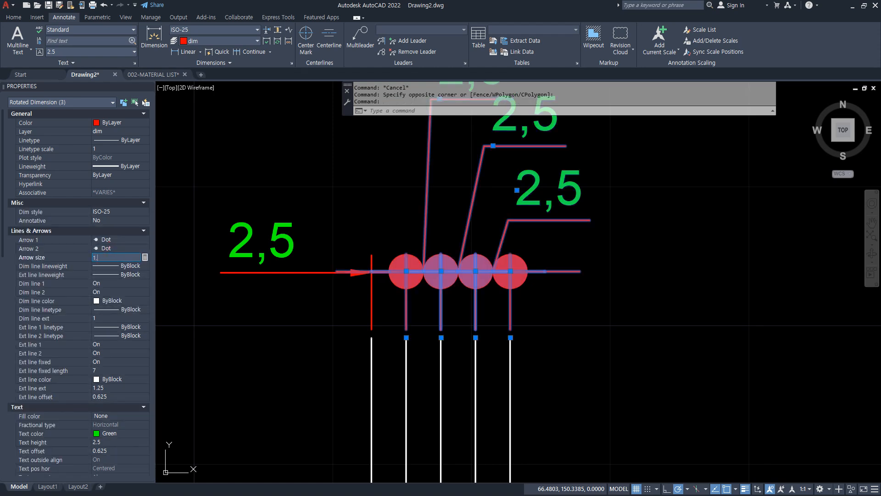
text(1.25)
key(Return)
key(Escape)
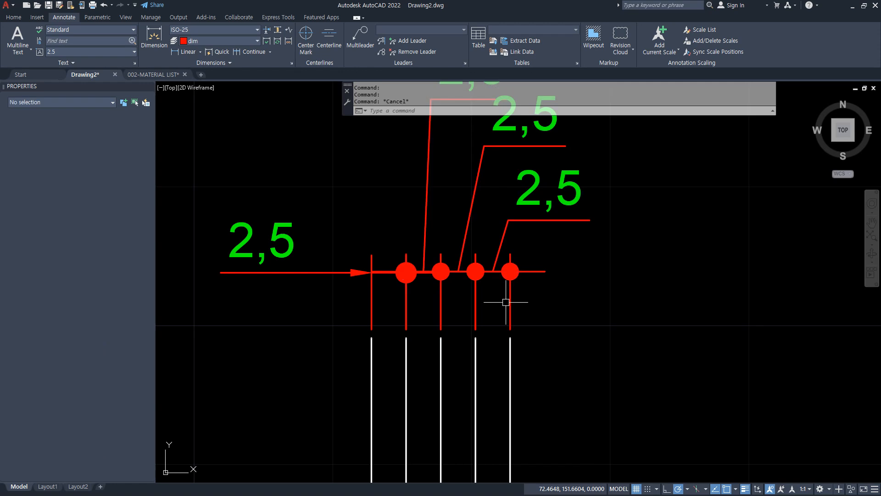
Step: Change only the last dimension's Arrow 2 to Closed filled in its object properties
click(538, 273)
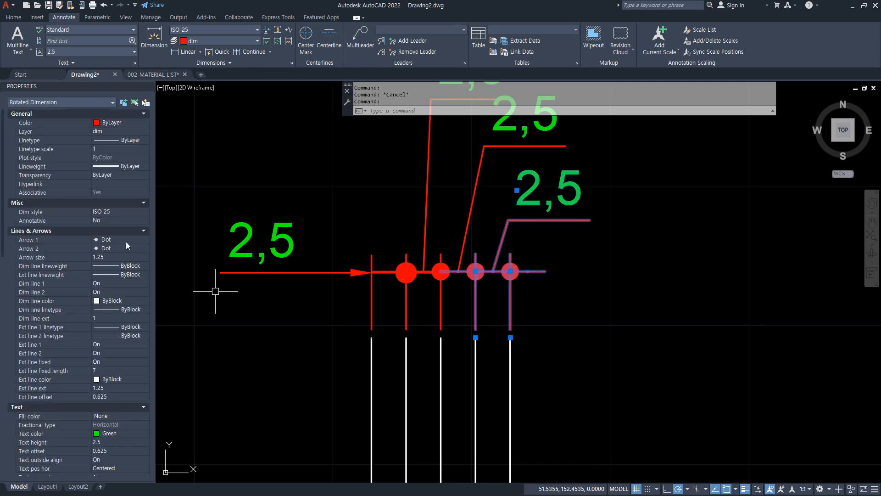
click(122, 249)
click(131, 250)
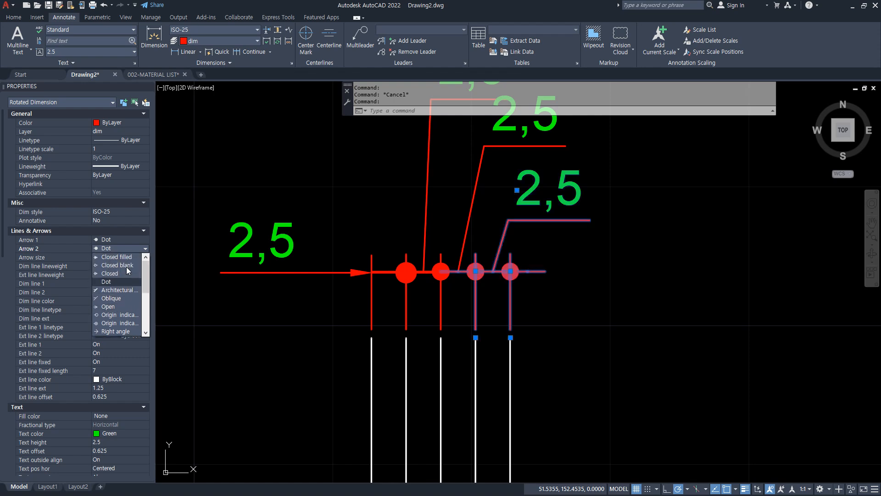
scroll(122, 262, up, 1)
click(119, 257)
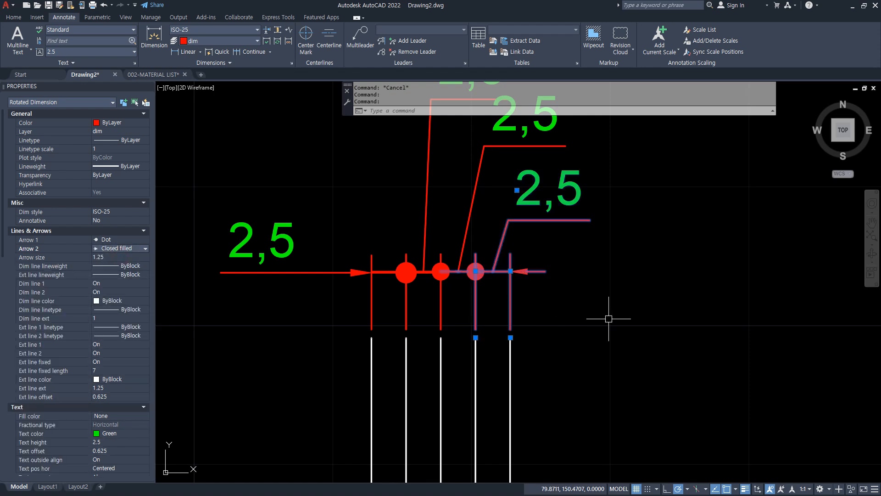
key(Escape)
key(Escape)
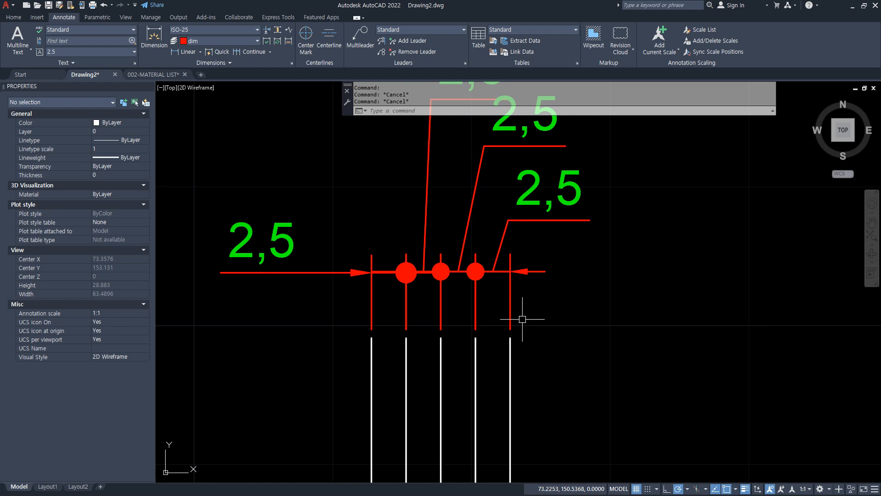
Step: Give all four dimensions in the chain the same arrow size of 2.5
click(536, 296)
click(370, 244)
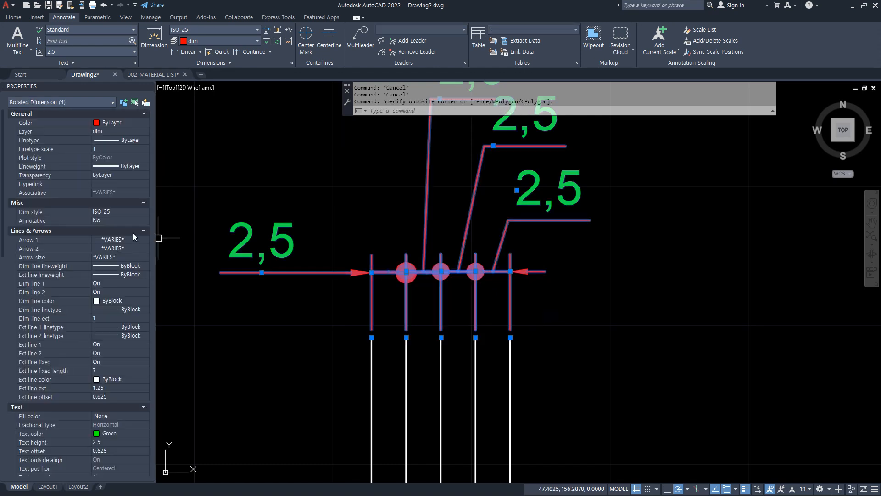
click(130, 257)
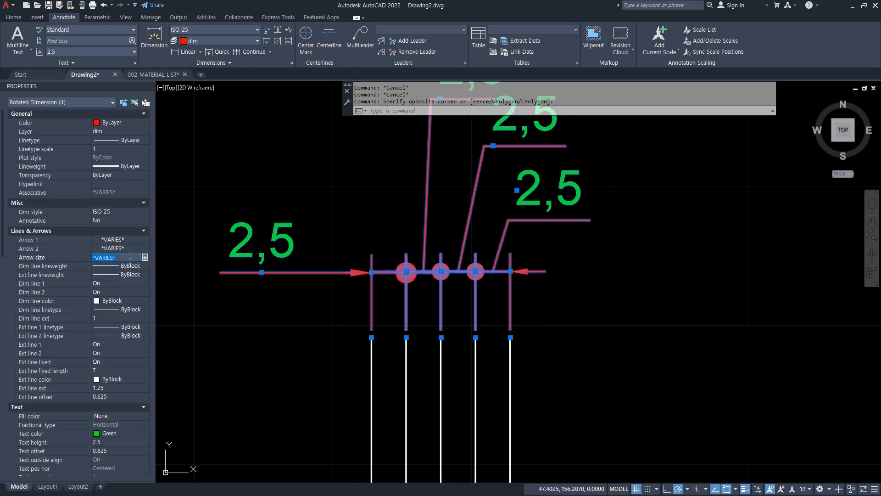
key(Tab)
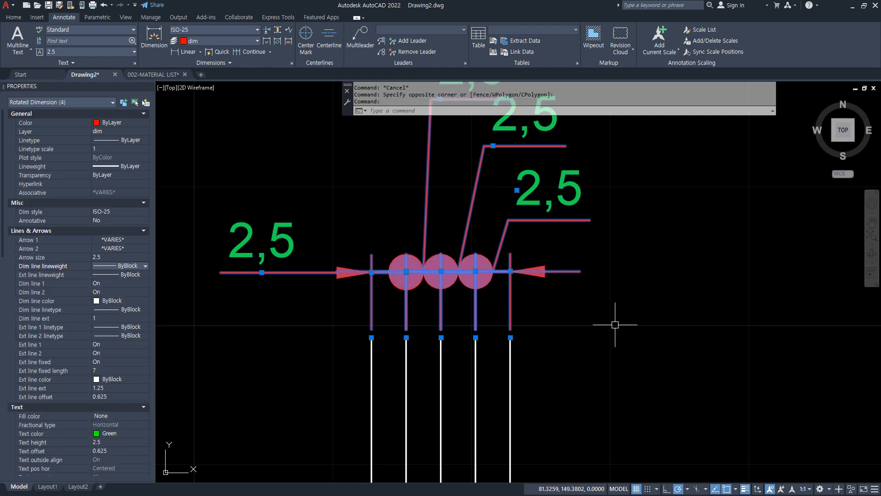
key(Escape)
key(Escape)
Step: Change both Arrow 1 and Arrow 2 of the two middle dimensions to Oblique
click(456, 315)
click(436, 321)
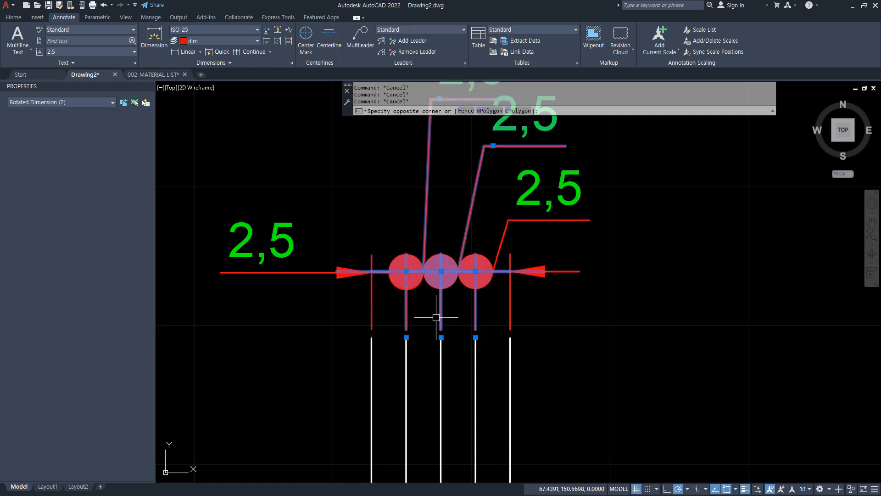
click(129, 239)
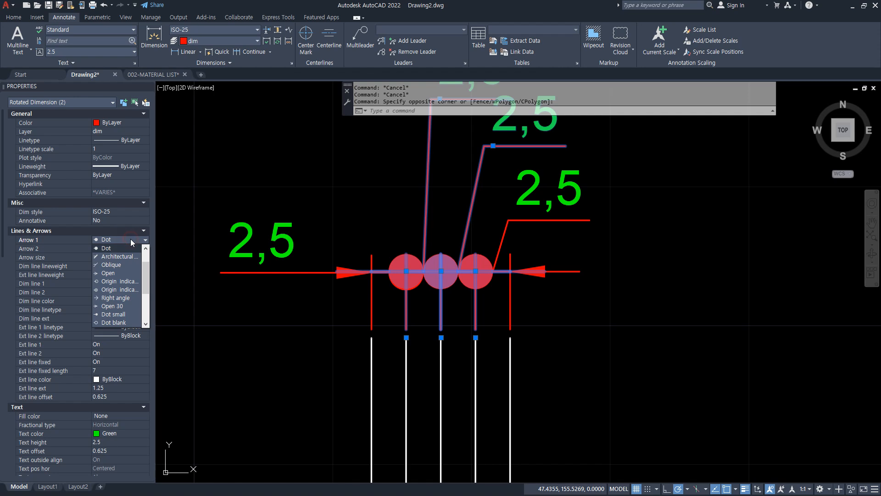
click(123, 263)
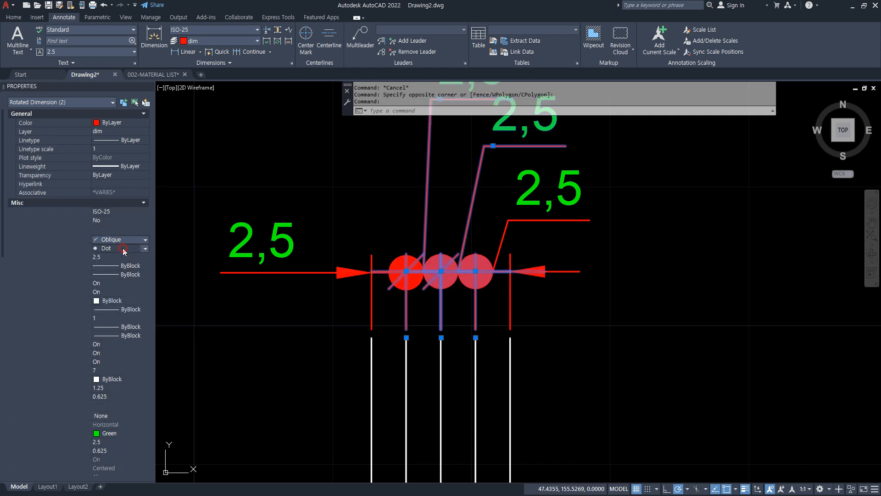
click(122, 248)
key(Escape)
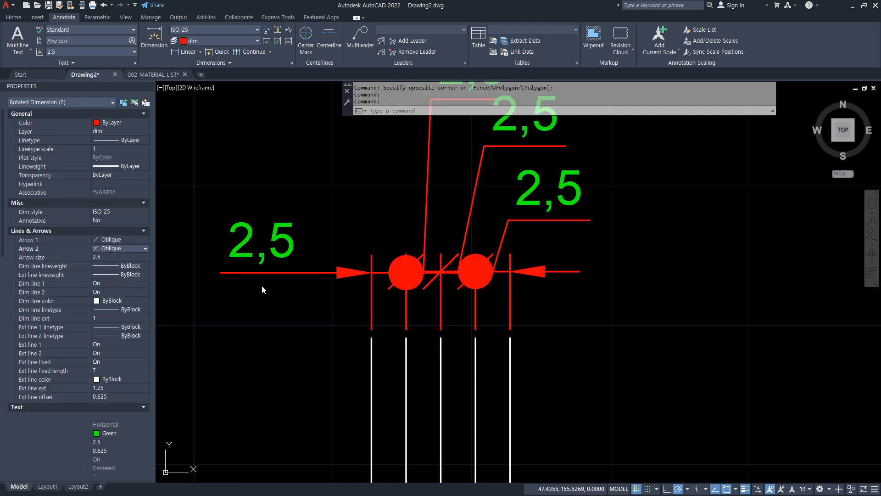
key(Escape)
Step: Change the first dimension's Arrow 2 to Oblique, leaving its outer arrow as Closed filled
click(349, 271)
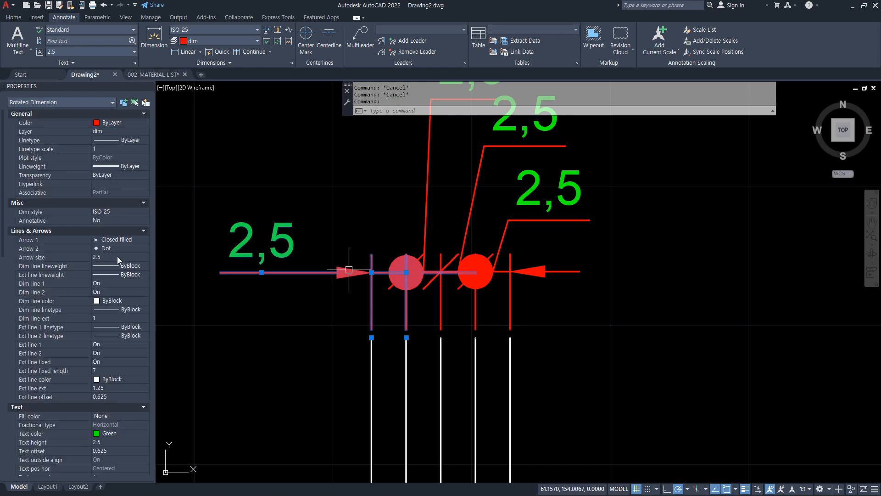
click(121, 248)
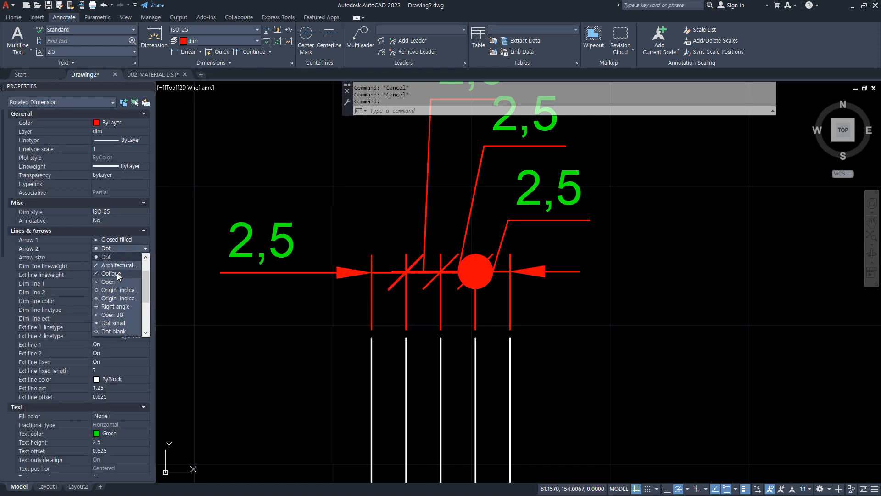
key(Escape)
key(Escape)
Step: Change the last dimension's Arrow 1 to Oblique, leaving its outer arrow as Closed filled
click(542, 271)
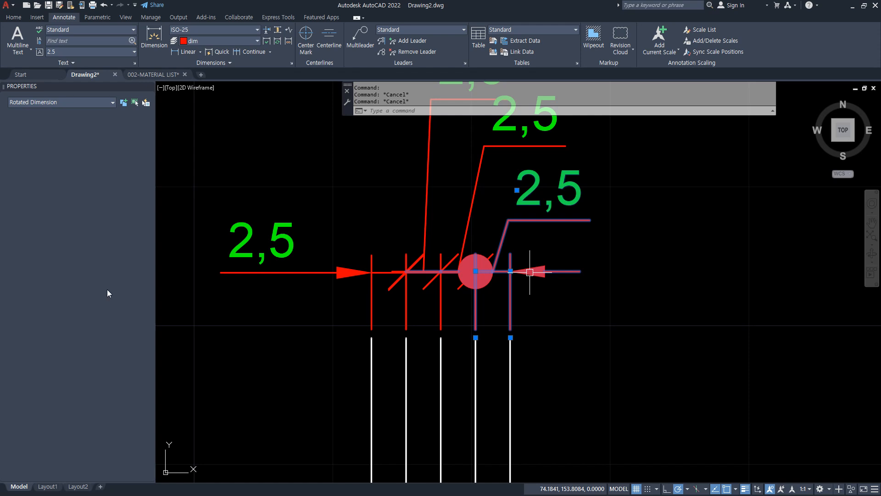
click(128, 240)
click(118, 256)
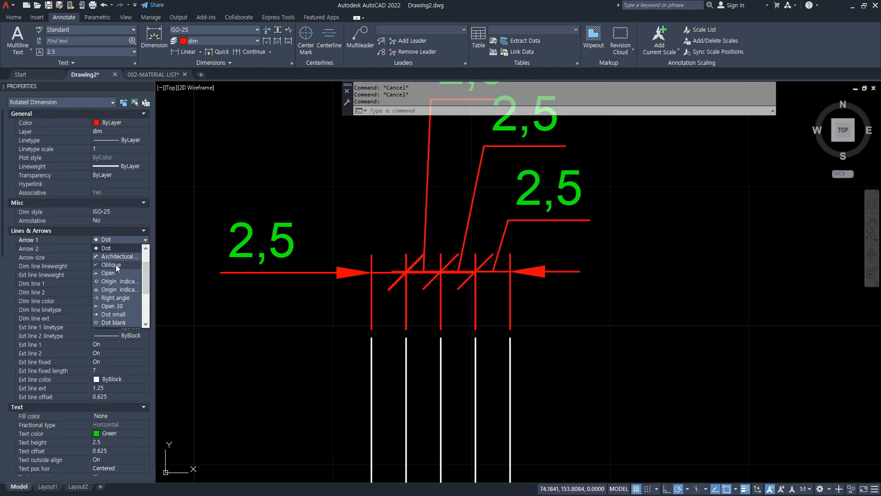
key(Escape)
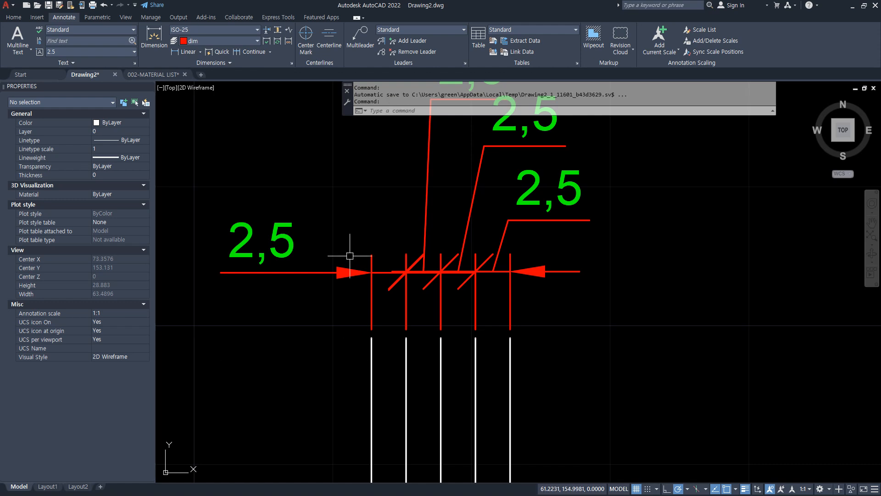
Step: In the ISO-25 dimension style, try Dot for the first arrowhead, then set both dimension arrowheads to Closed filled
text(D)
key(Return)
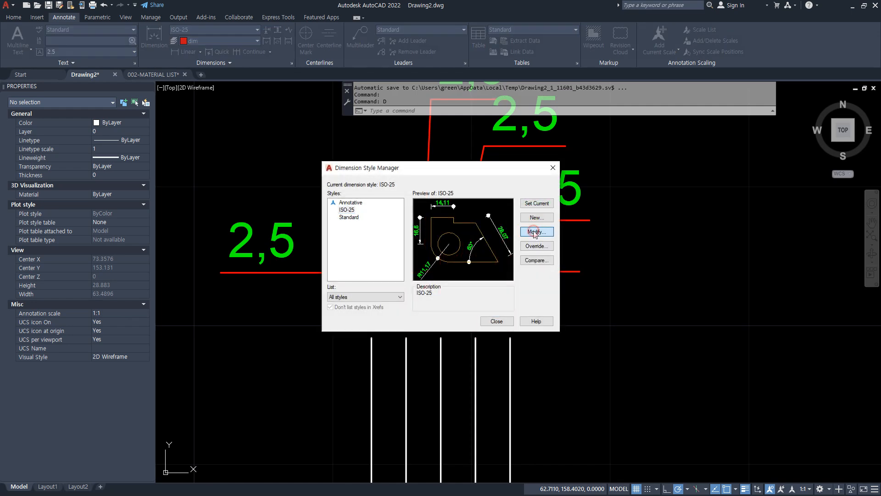
click(535, 232)
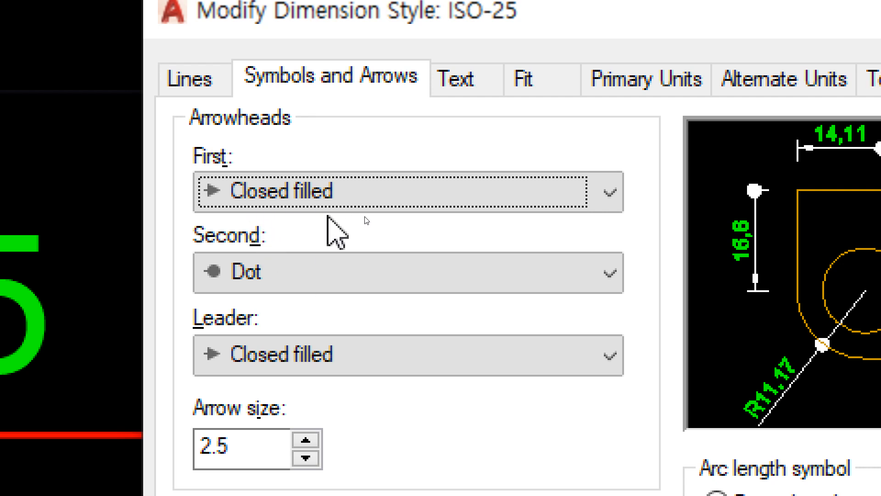
click(332, 205)
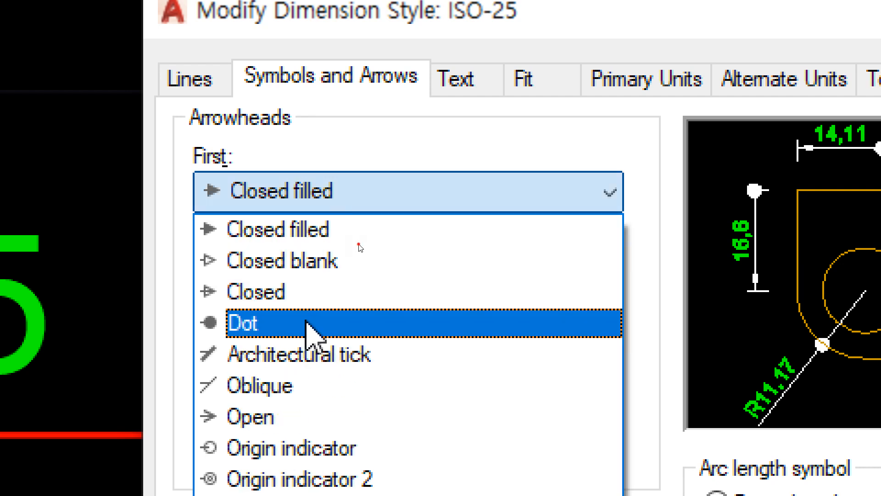
click(308, 321)
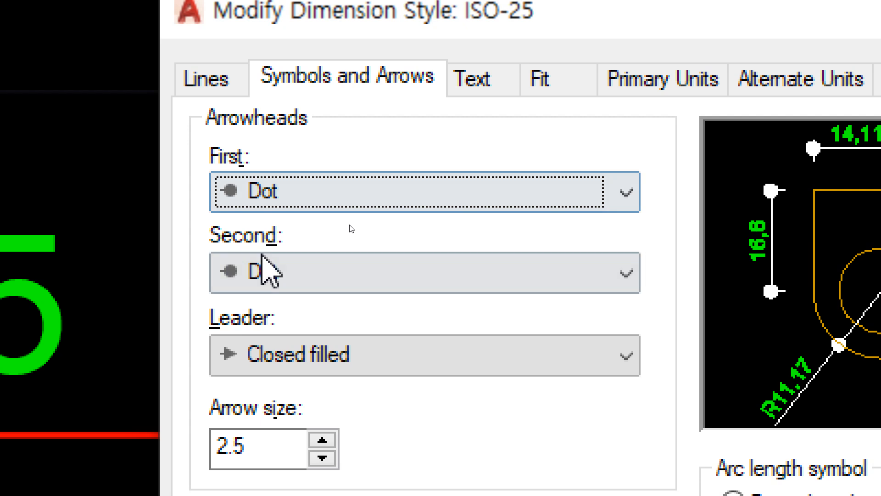
click(409, 196)
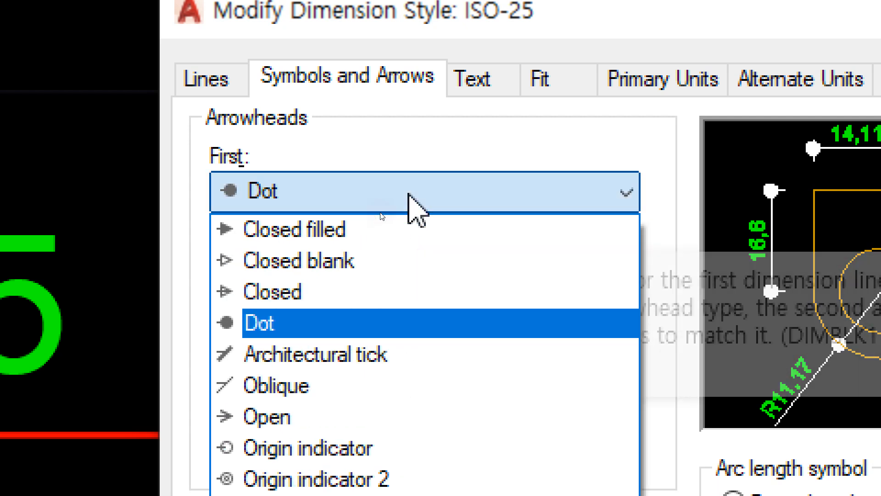
click(373, 224)
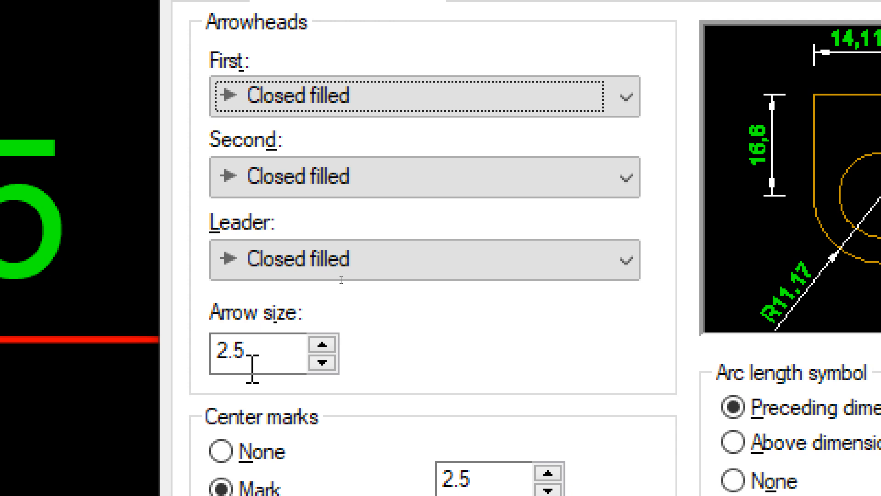
Step: Set ISO-25's arrow size to 5 and apply the modified style to the drawing
drag(252, 370, 130, 384)
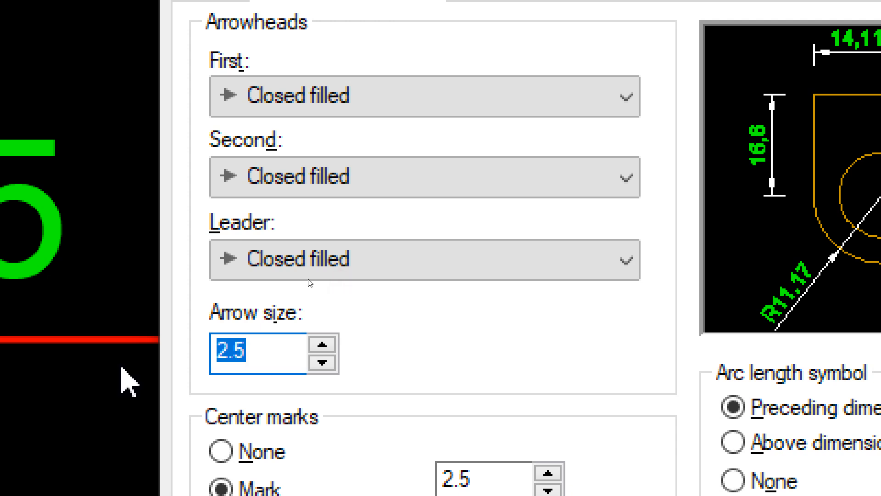
text(5)
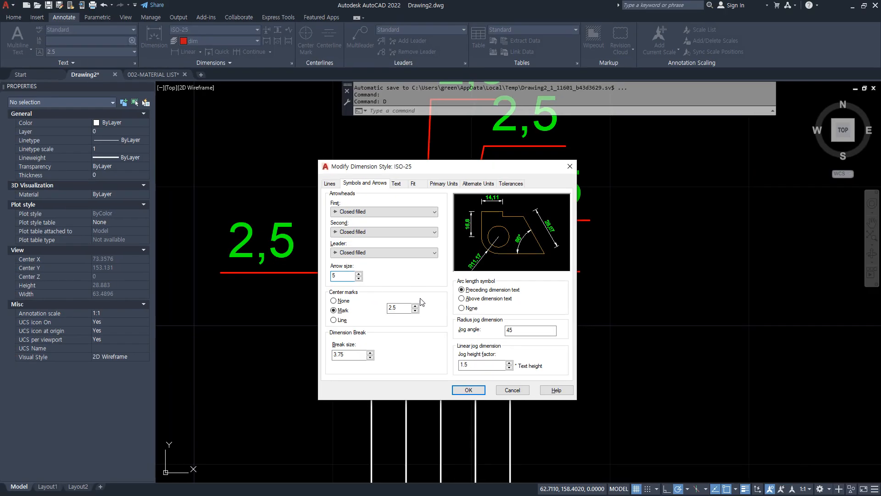
click(464, 389)
click(498, 323)
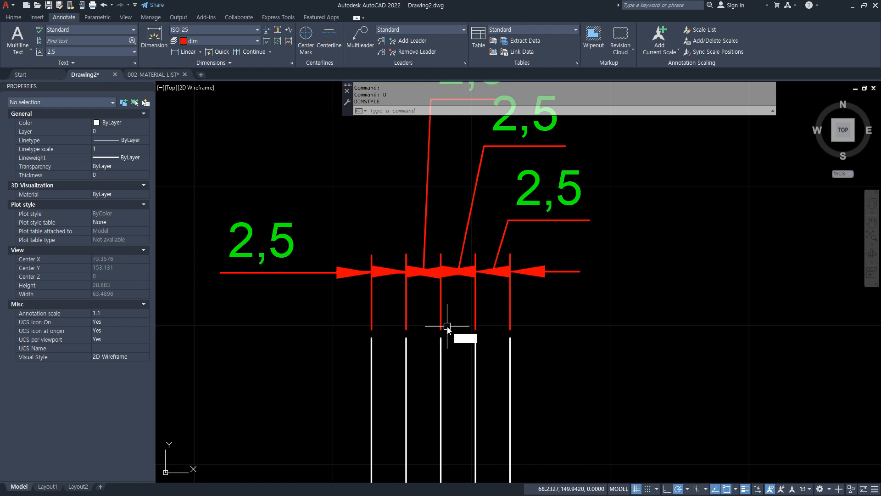
Step: Set ISO-25's arrow size to 2.5, keep its center marks on Mark with size 2.5, and apply the style
text(d)
key(Return)
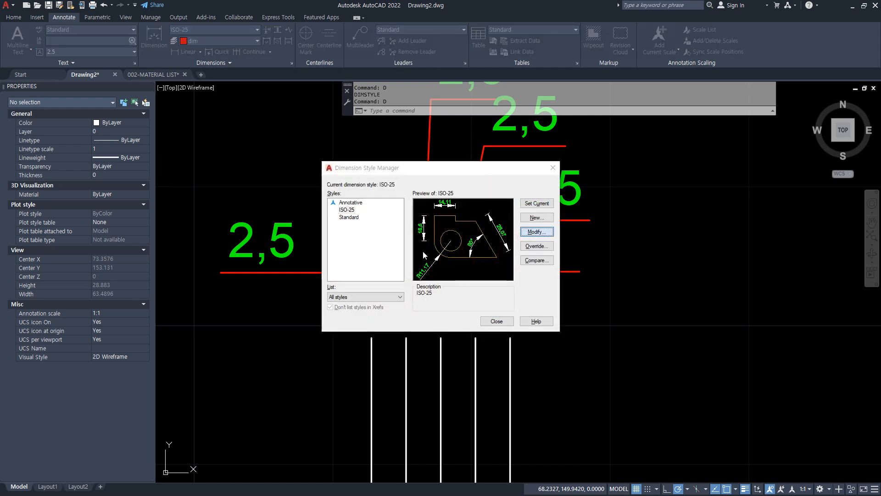
double_click(348, 277)
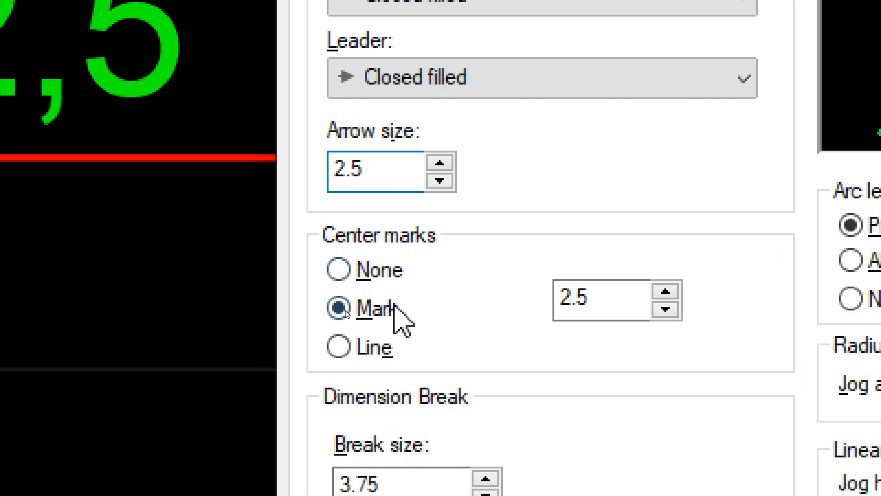
click(375, 308)
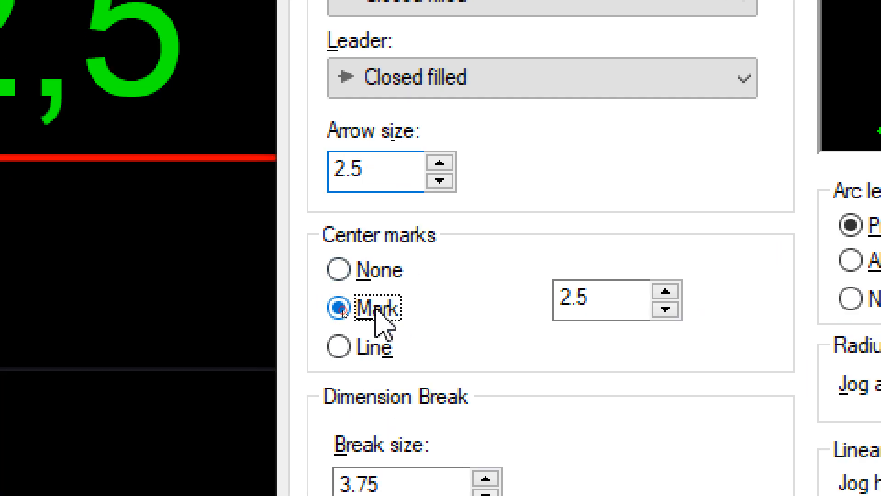
click(587, 299)
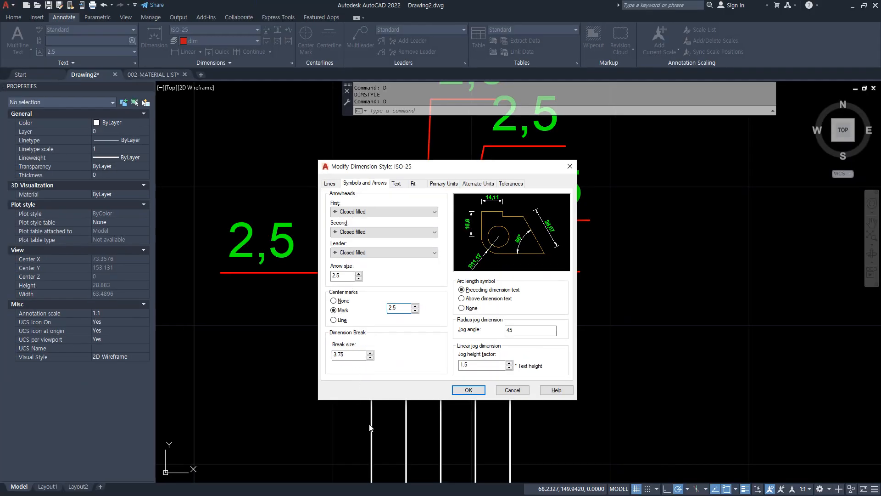
click(468, 391)
click(496, 322)
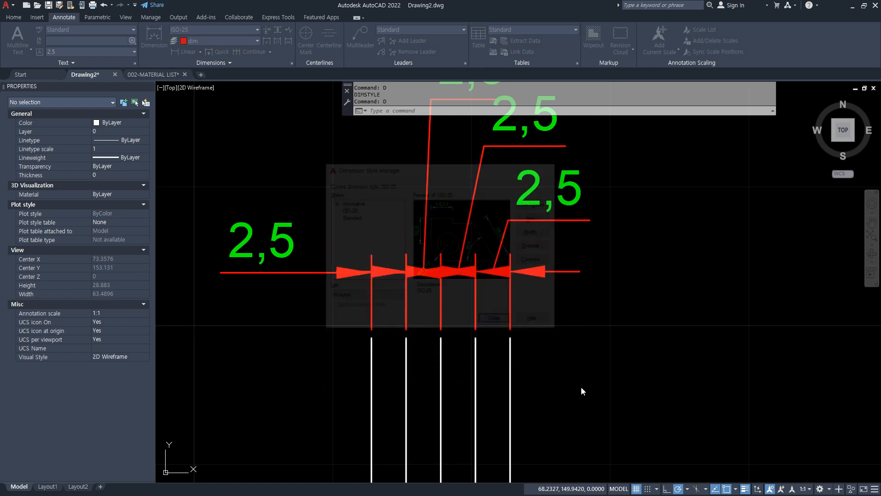
Step: Erase all the dimensions and vertical lines, and show the whole drawing area
click(610, 393)
click(256, 226)
text(e)
key(Return)
text(z)
key(Return)
text(a)
key(Return)
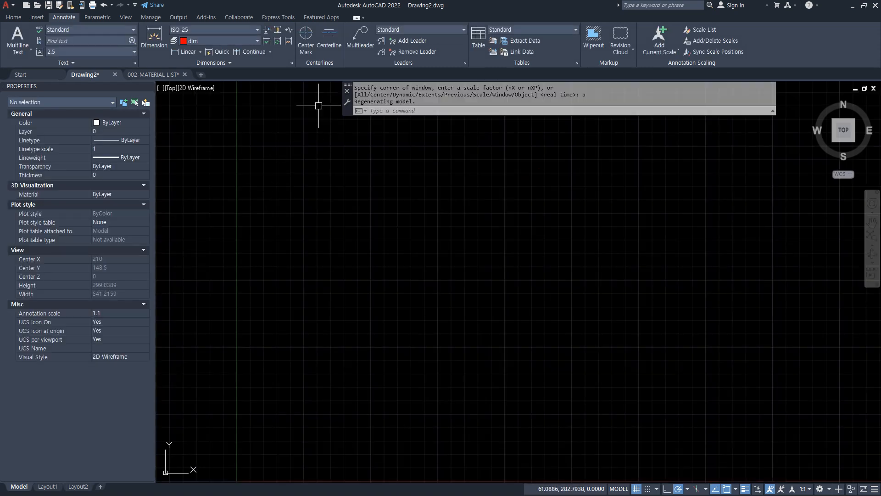
key(alt)
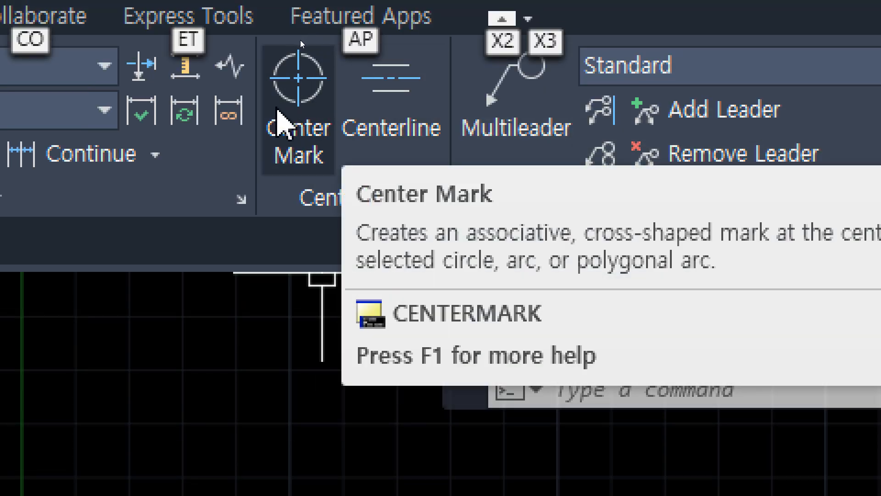
key(Escape)
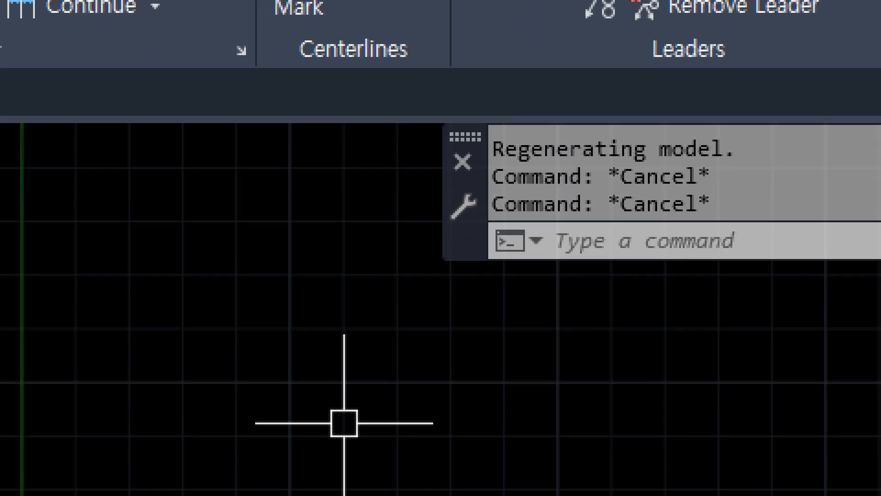
Step: Draw a circle with a radius of 20 in the empty drawing area
text(c)
key(Return)
click(385, 394)
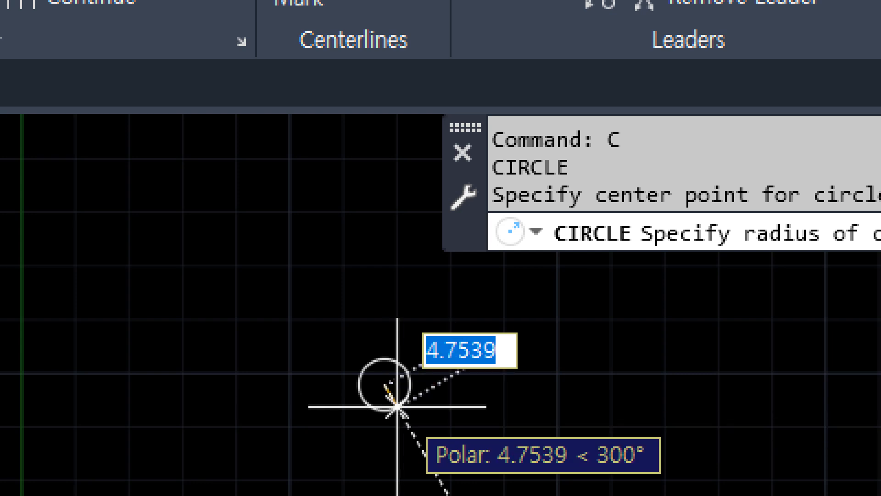
text(20)
key(Return)
Step: Add a center mark to the circle with the DIMCENTER command
middle_drag(335, 187, 335, 298)
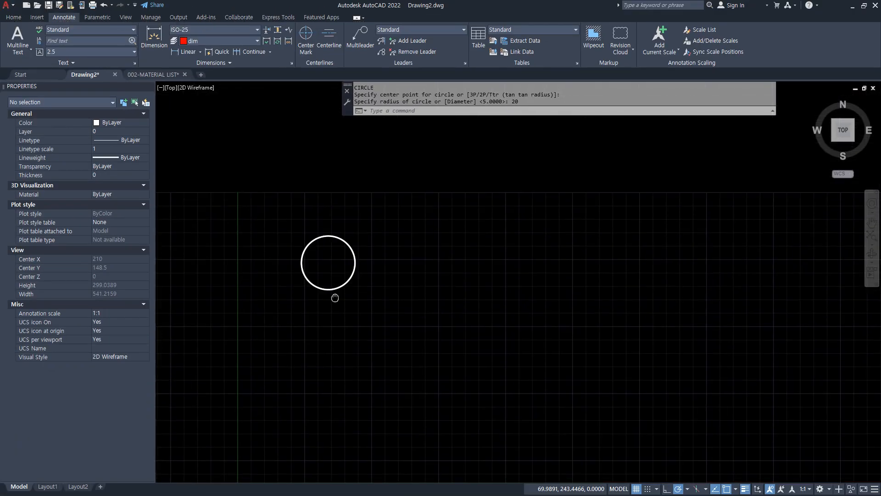
scroll(335, 298, up, 4)
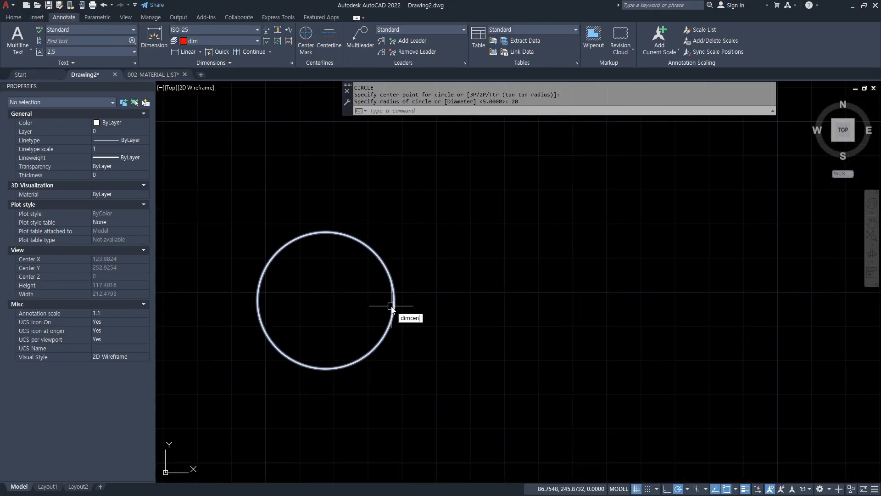
text(dimcenter)
key(Return)
click(389, 281)
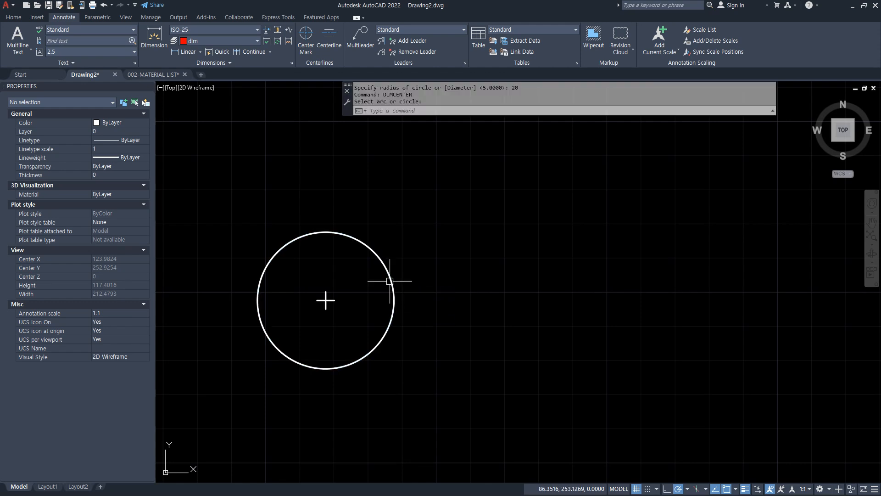
Step: Dimension the center mark's half-length with a horizontal linear dimension below the cross and a vertical one to its left
scroll(356, 326, up, 4)
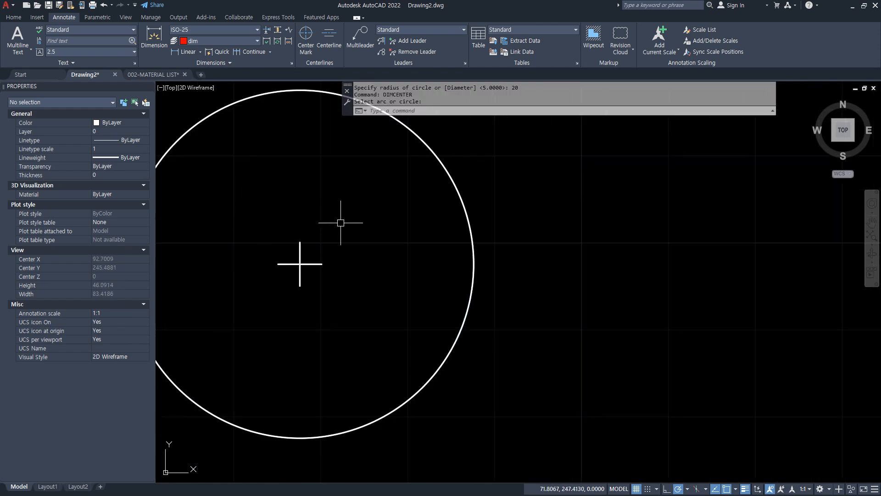
click(186, 51)
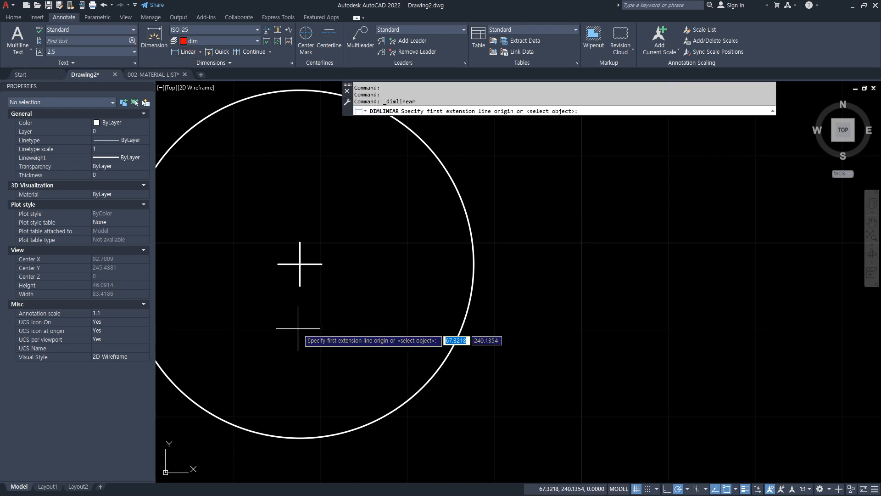
click(300, 285)
click(299, 242)
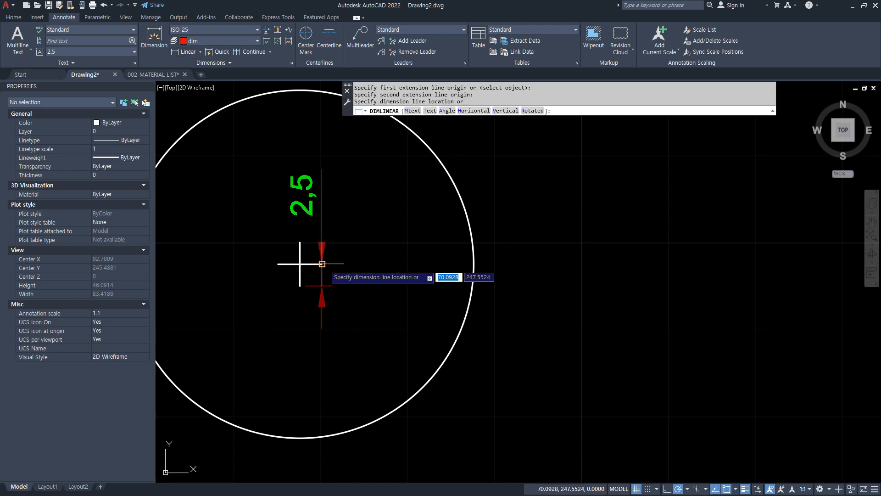
click(313, 338)
key(Return)
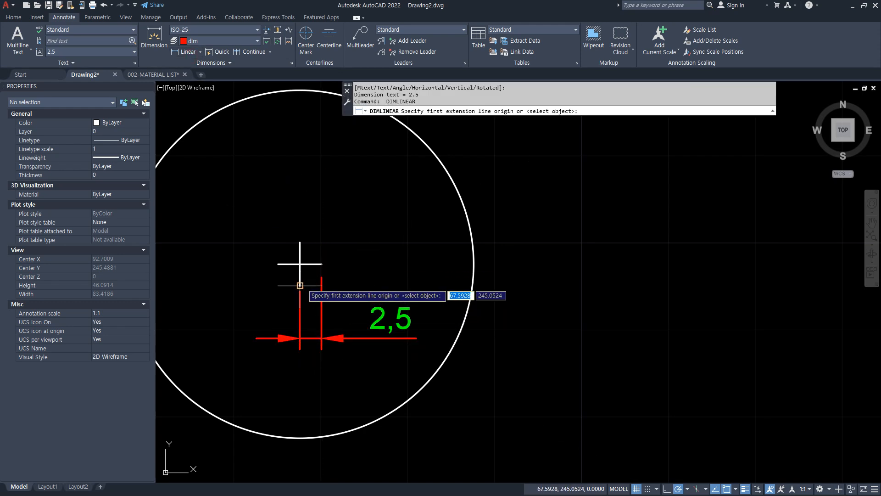
click(300, 285)
click(277, 264)
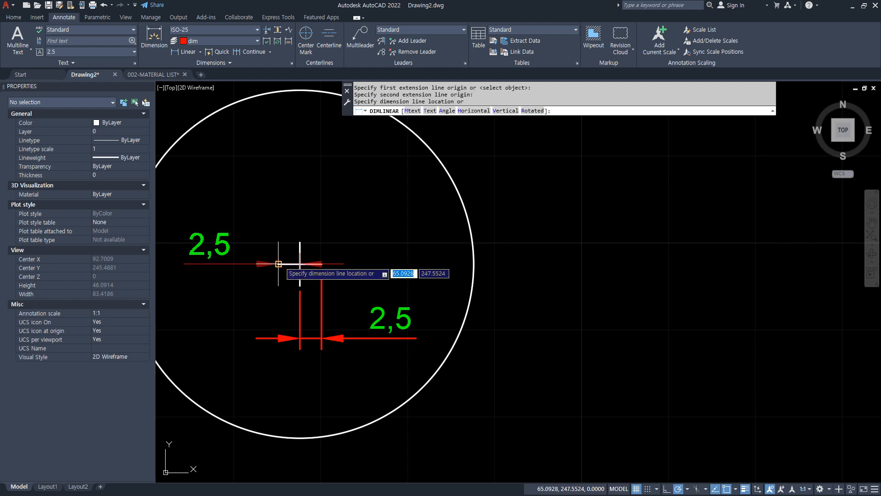
click(204, 285)
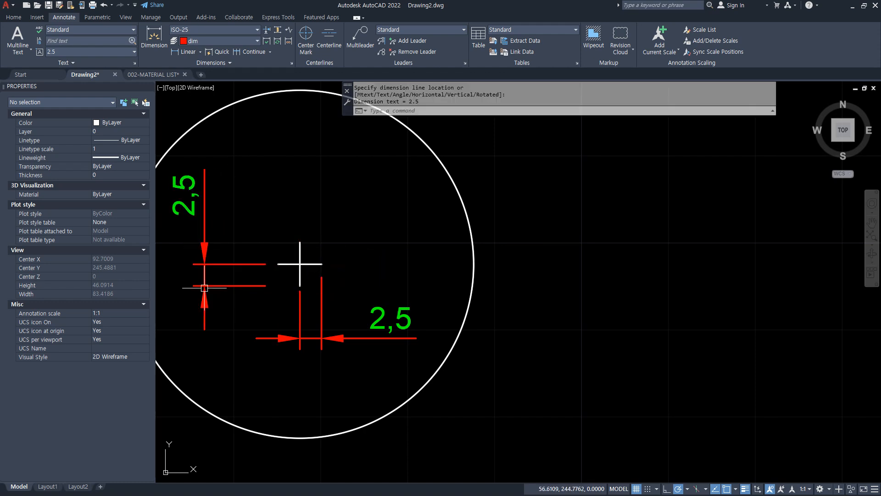
Step: Erase both linear dimensions and the center mark inside the circle, keeping the circle
click(376, 377)
click(191, 209)
text(e)
key(Return)
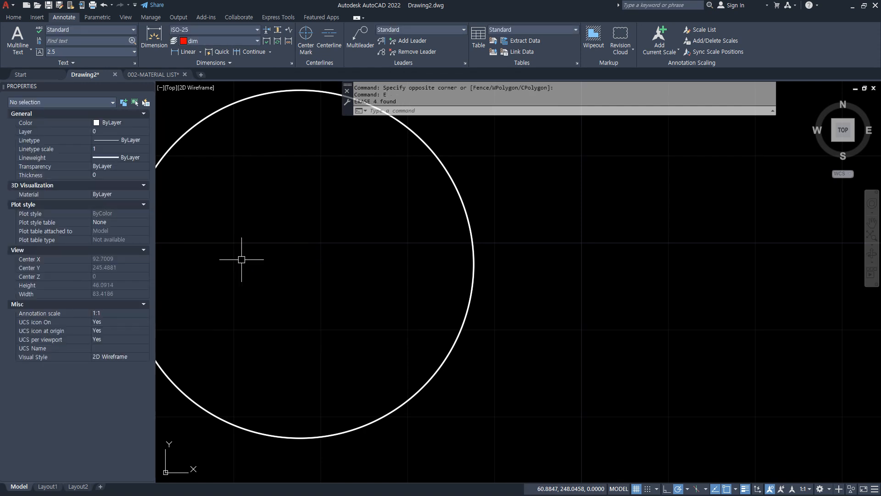
Step: Change the ISO-25 dimension style's center marks to Line and apply the modified style
text(d)
key(Return)
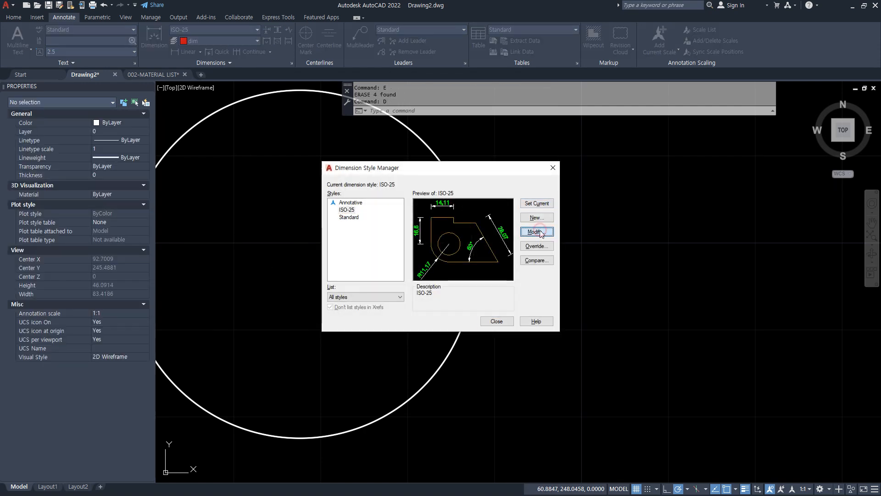
key(Return)
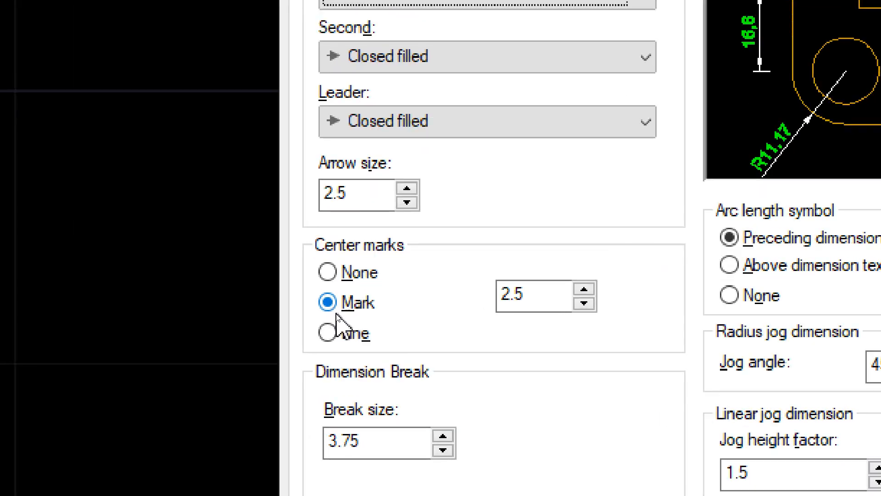
click(343, 331)
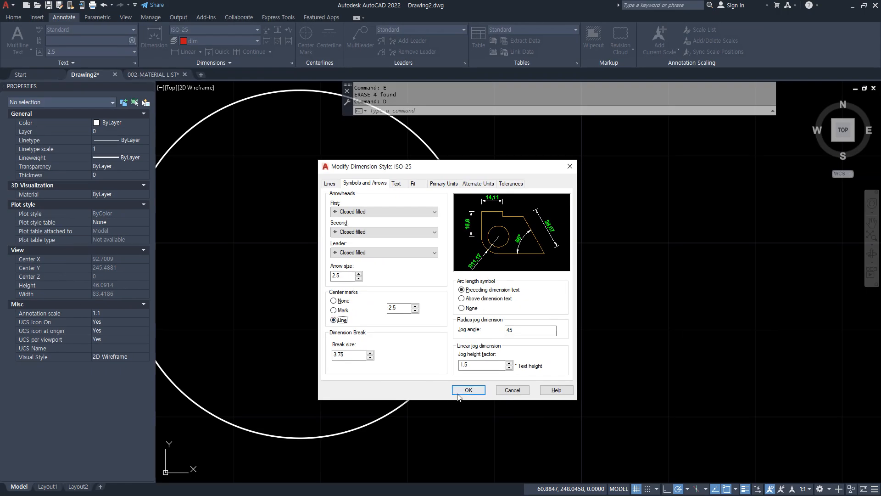
click(463, 390)
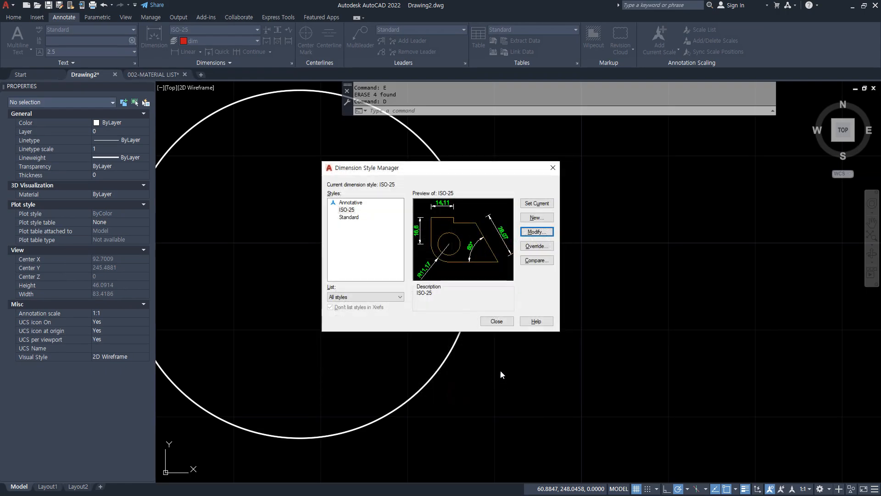
click(502, 323)
Step: Add a center mark with center lines to the circle using DIMCENTER
scroll(321, 319, down, 2)
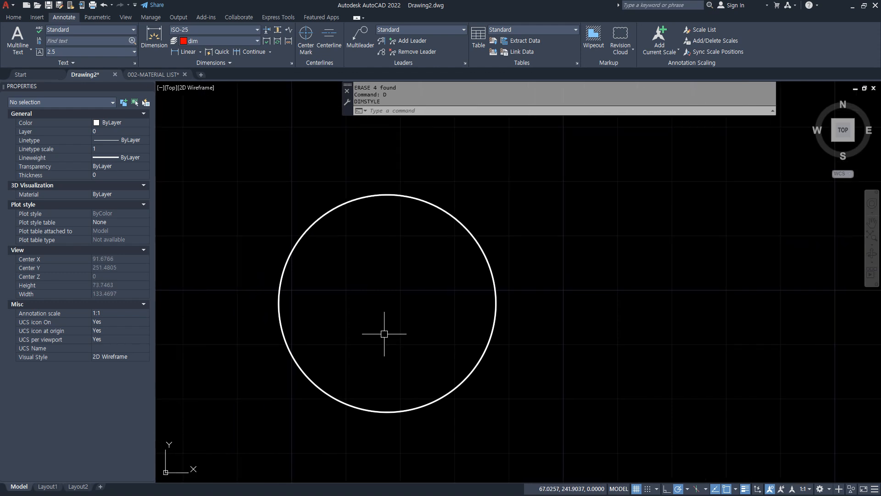
text(dimcenter)
key(Return)
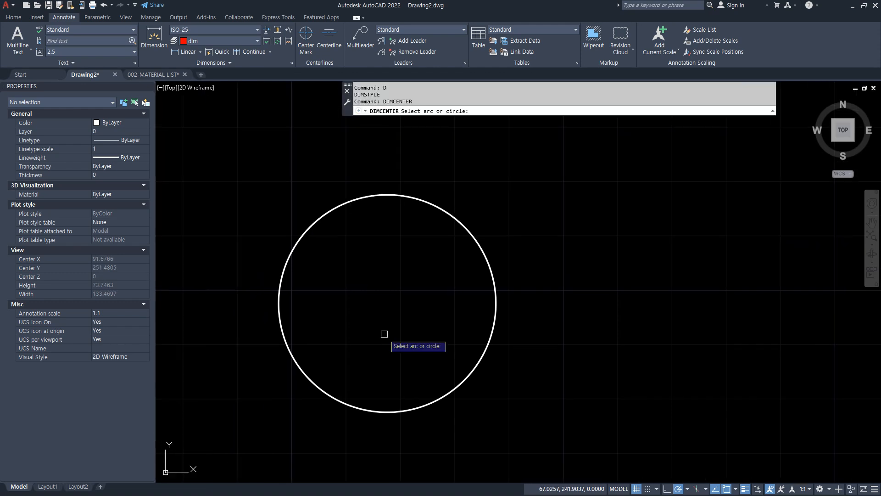
click(319, 221)
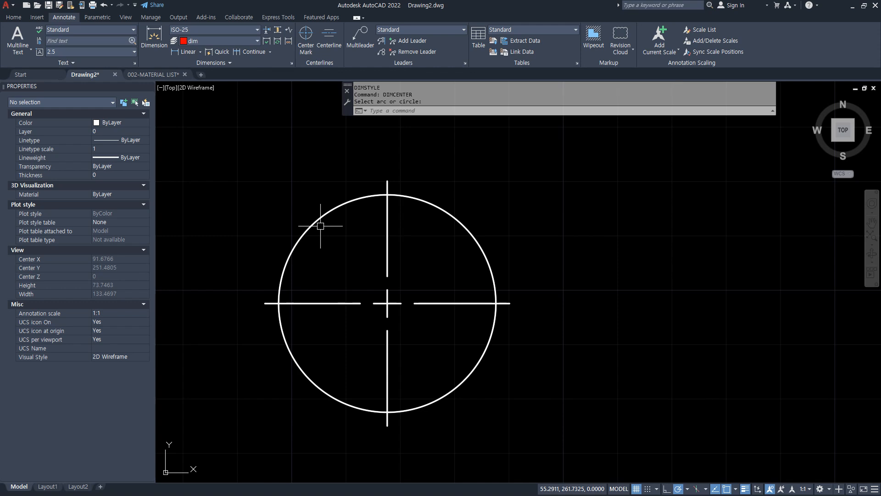
Step: Try erasing the four outer center lines around the central cross, and undo the erase
click(451, 303)
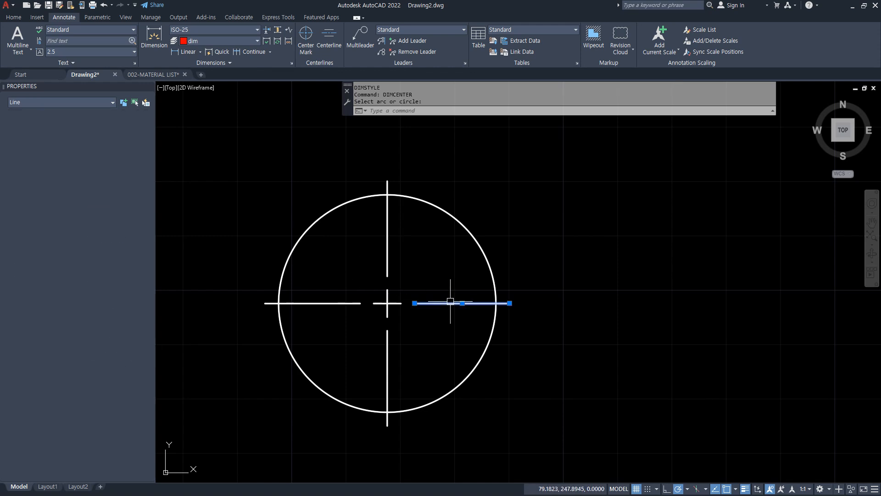
click(385, 247)
click(339, 301)
click(387, 358)
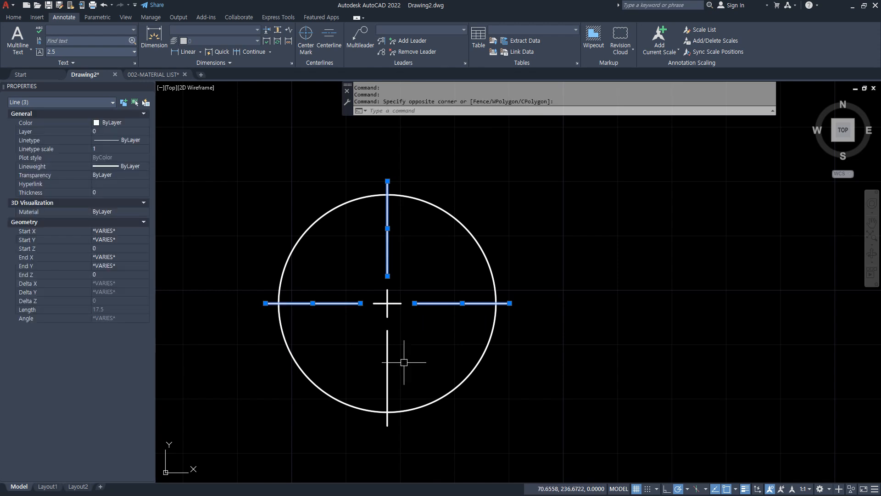
text(e)
key(Return)
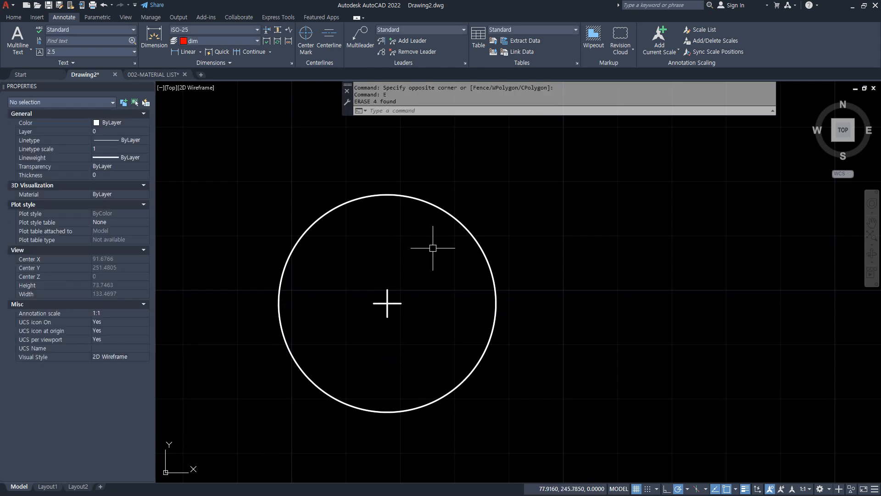
key(ctrl+z)
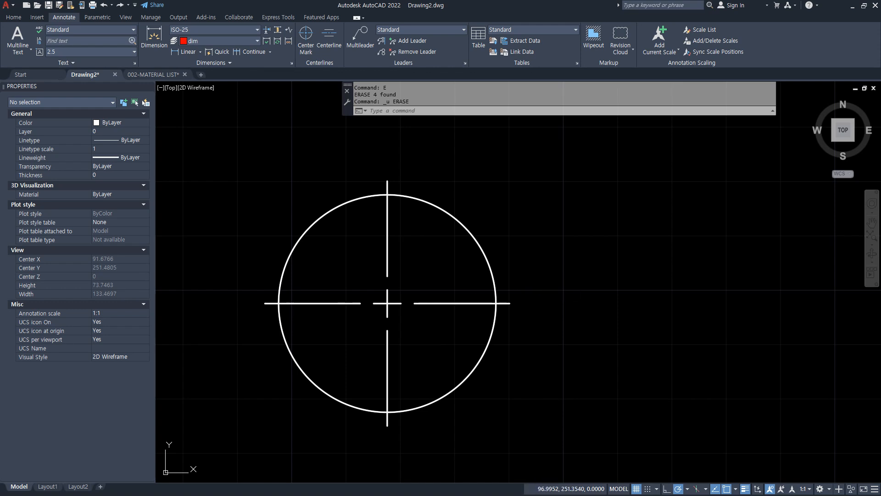
Step: Open the ISO-25 dimension style's text settings for modification and check the available text styles
text(d)
key(Return)
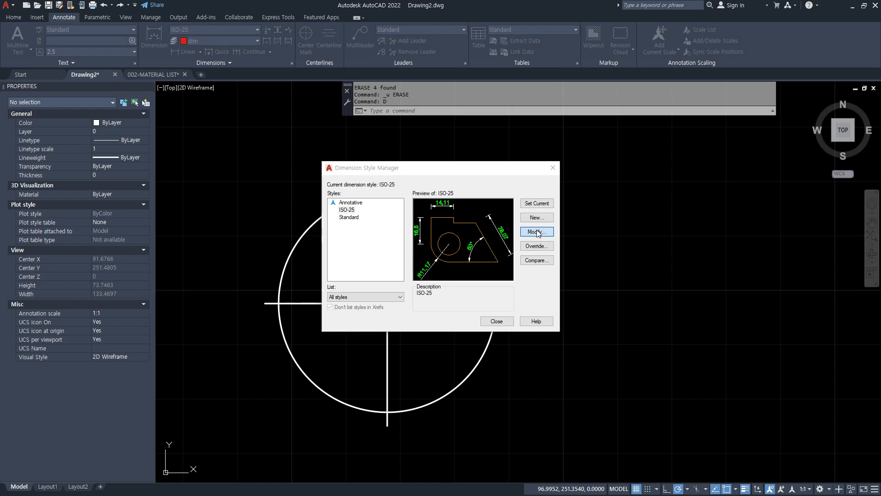
click(537, 232)
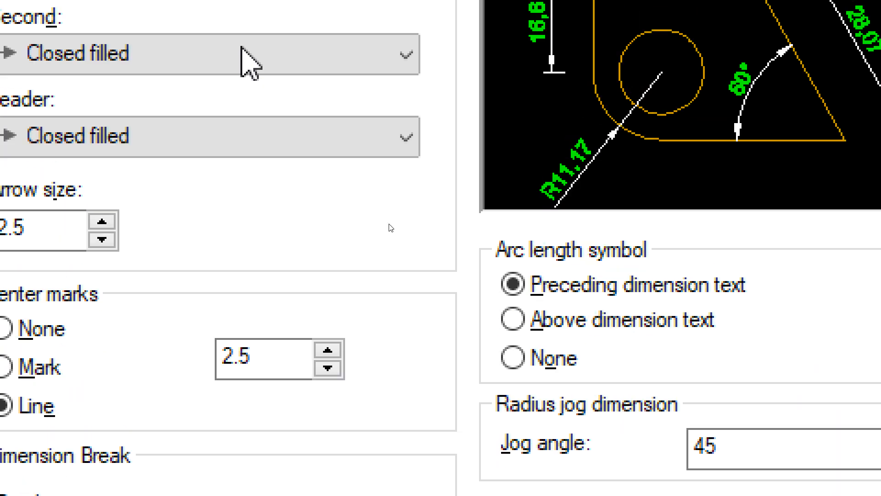
click(277, 195)
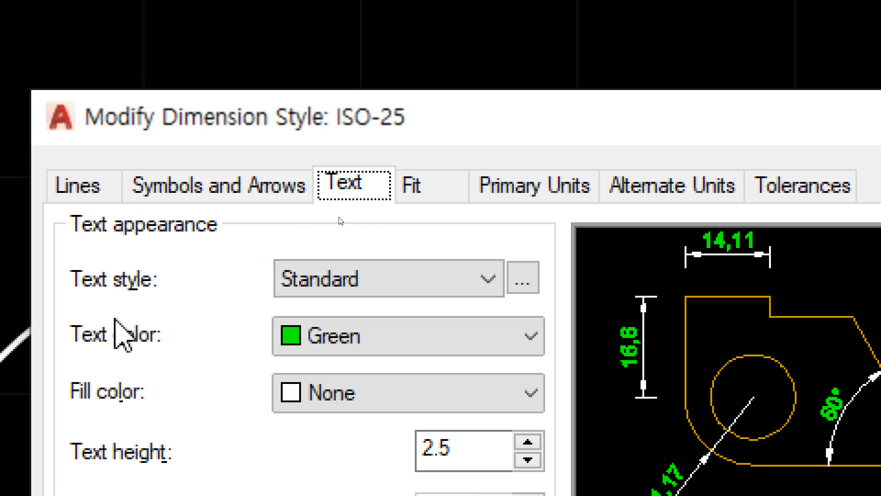
click(475, 280)
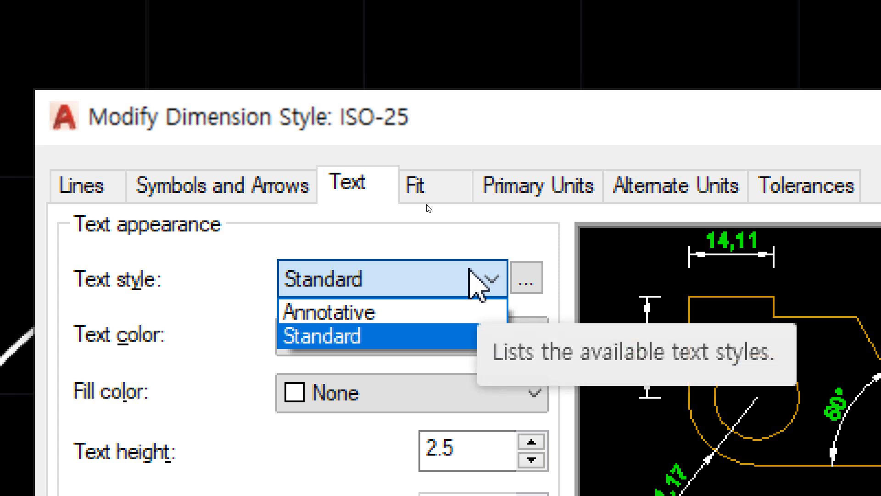
click(475, 280)
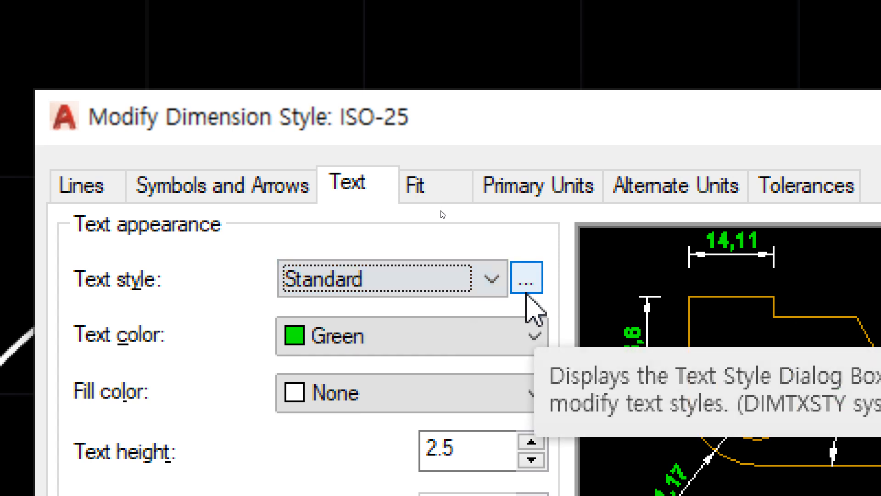
Step: Create a new text style named HG from within the dimension text settings and select it
click(526, 289)
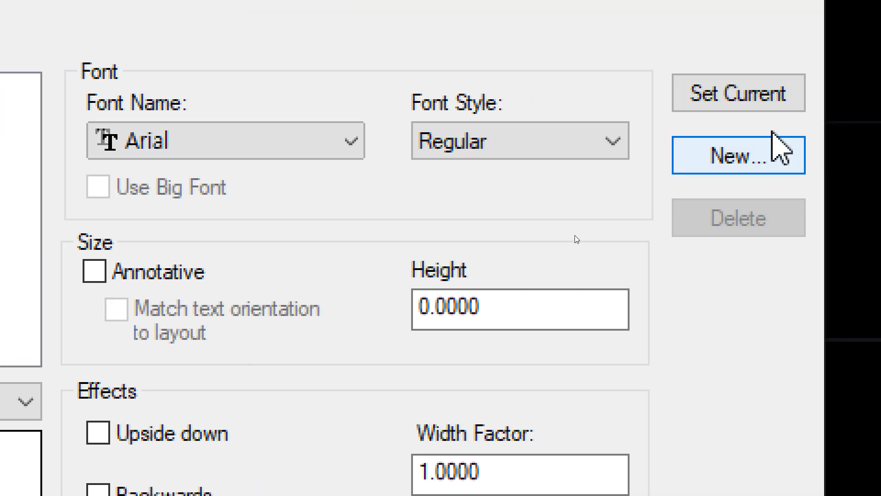
click(763, 155)
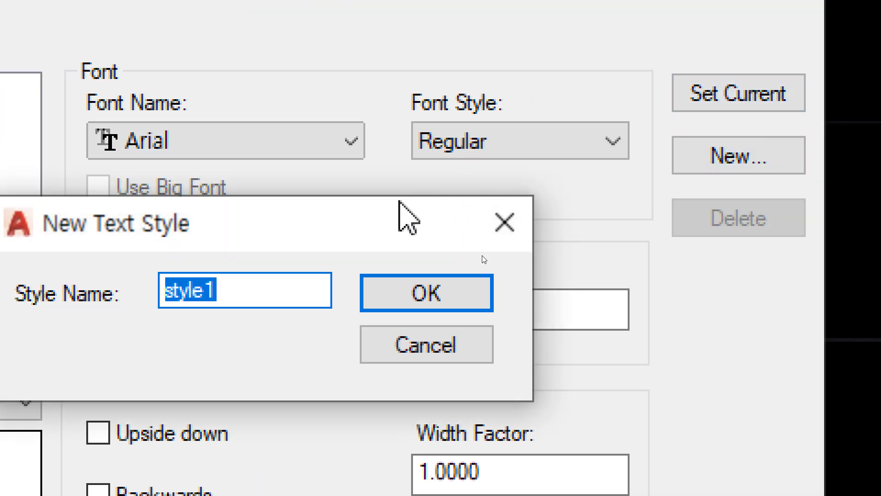
text(HG)
click(386, 298)
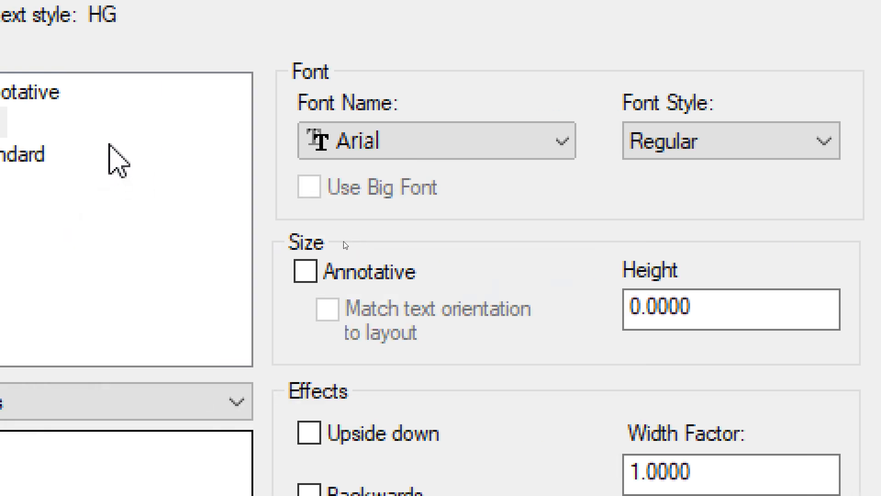
click(118, 129)
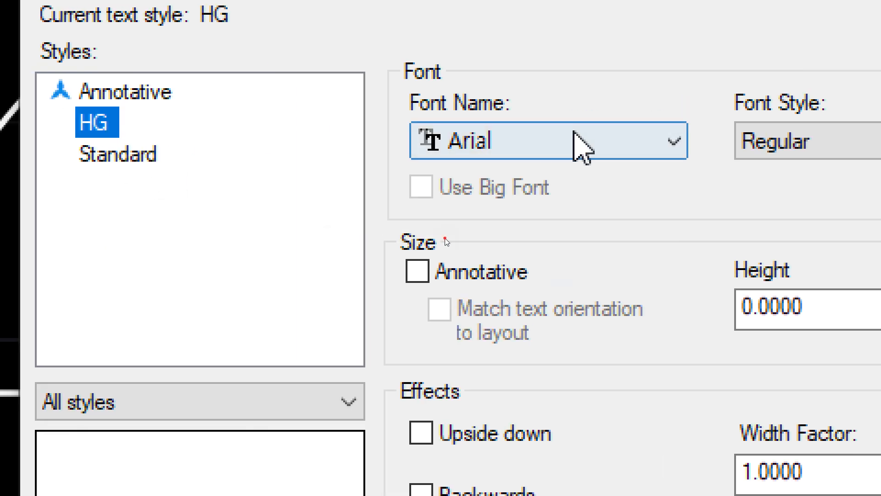
Step: Set the HG text style's font to 맑은 고딕 and close the text style settings
click(465, 147)
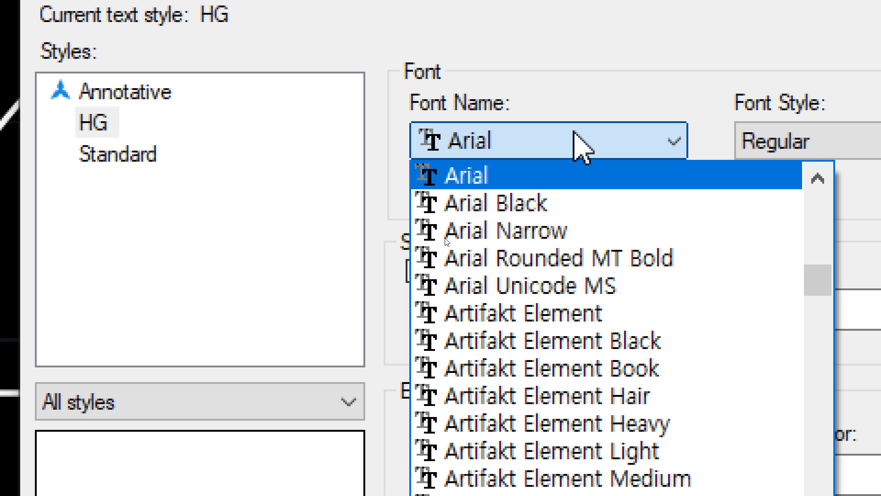
click(610, 85)
click(584, 153)
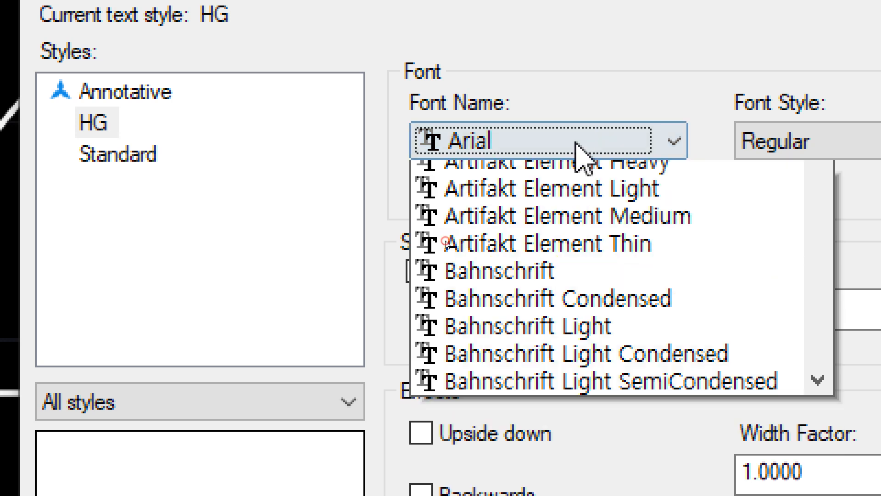
key(w)
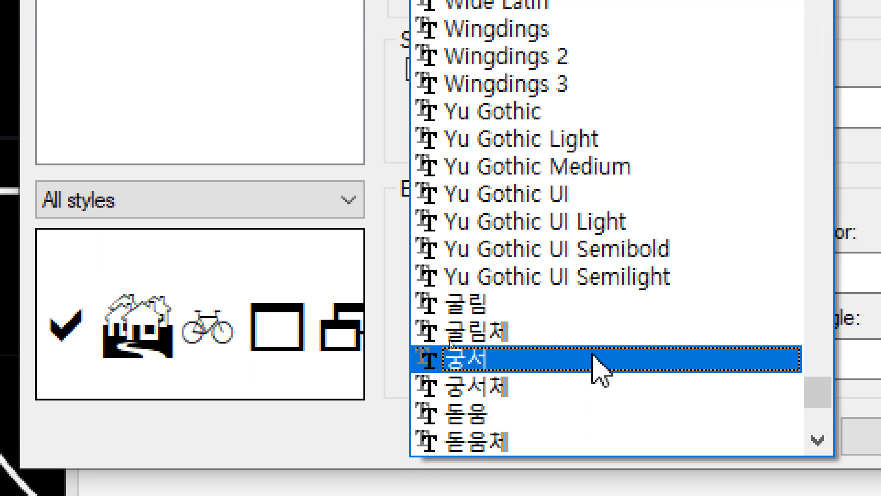
scroll(598, 335, down, 1)
scroll(599, 348, down, 1)
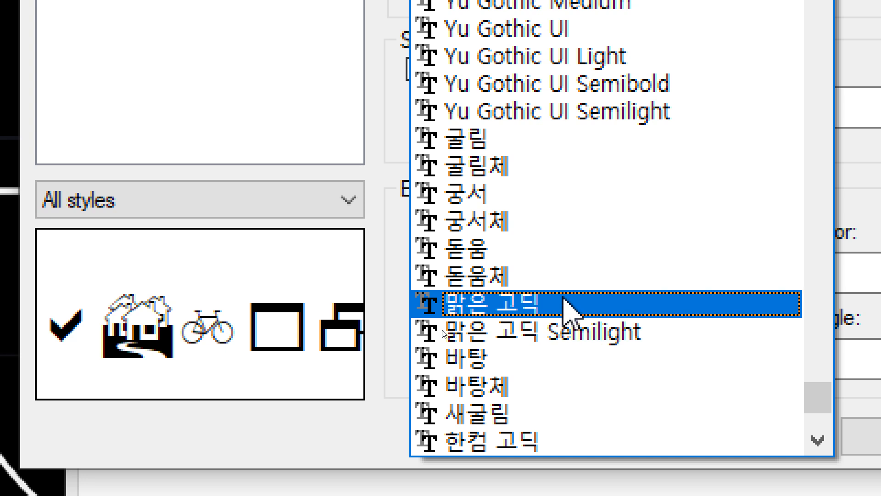
click(564, 303)
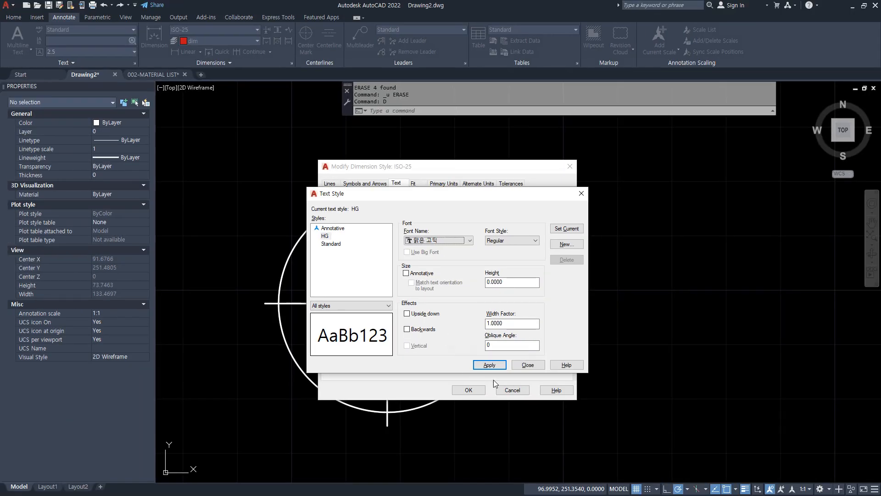
click(521, 366)
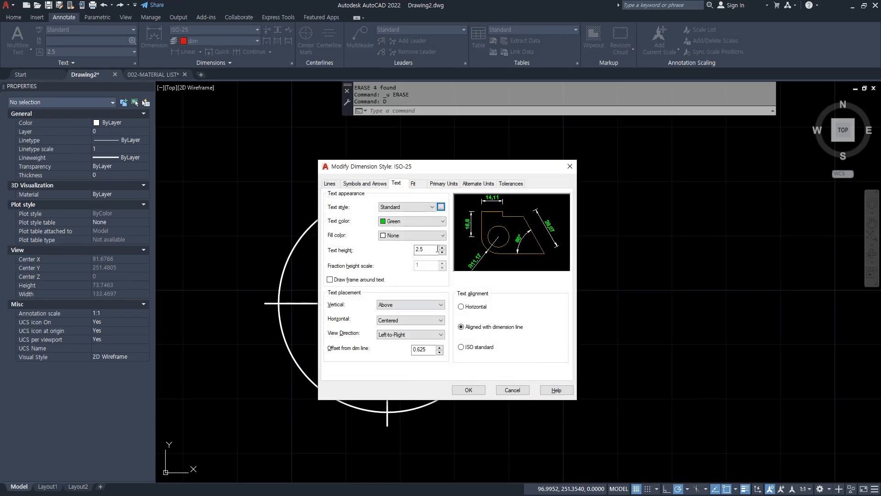
Step: Assign the HG text style and a Yellow text fill color to the ISO-25 dimension style and save the changes
click(431, 207)
click(396, 226)
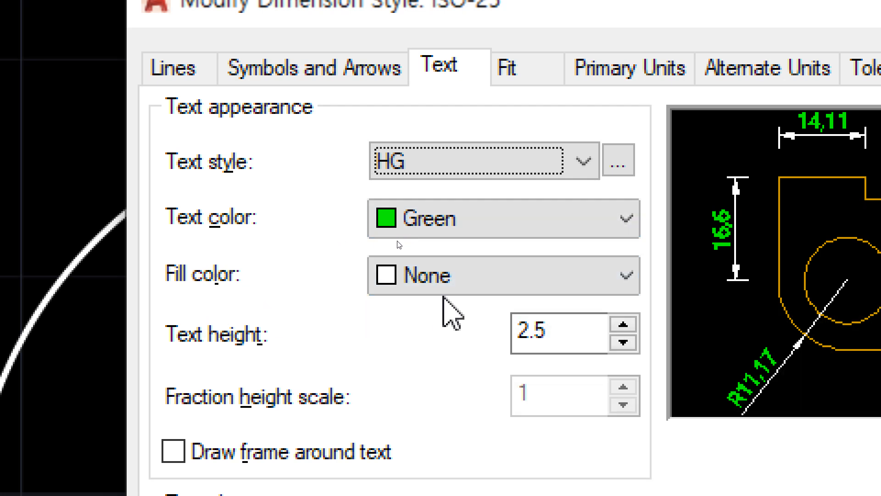
click(458, 289)
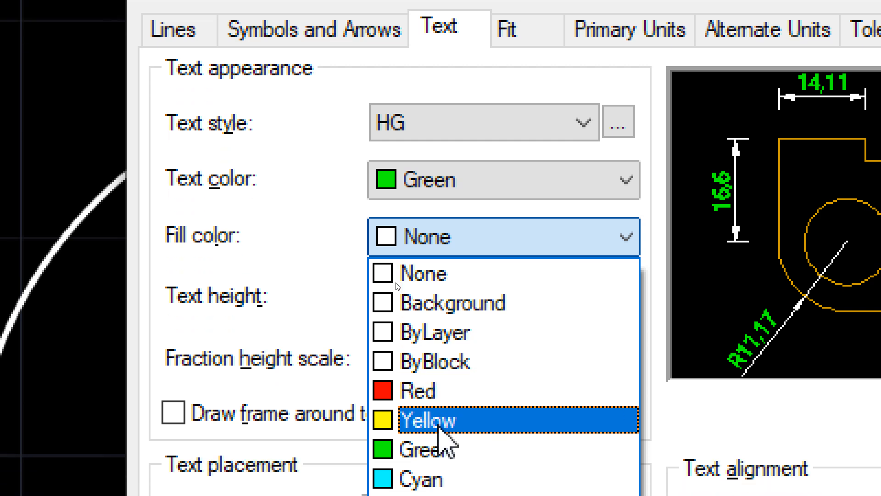
click(438, 421)
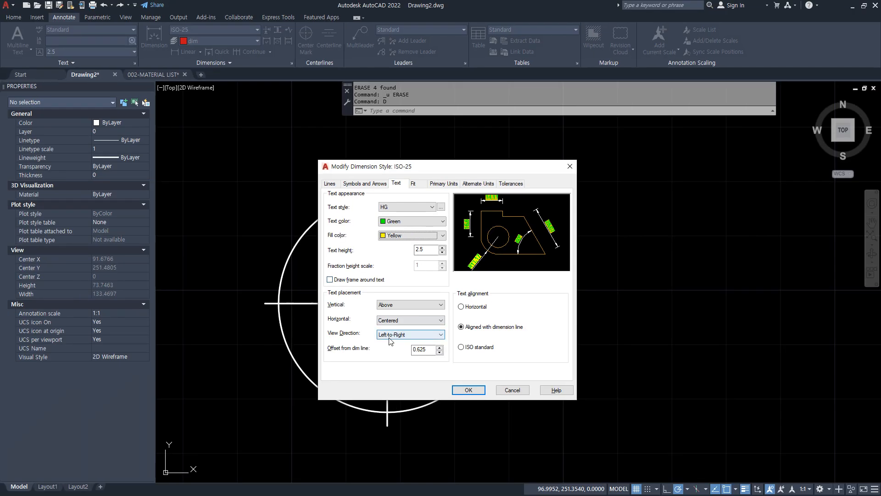
click(468, 391)
click(502, 325)
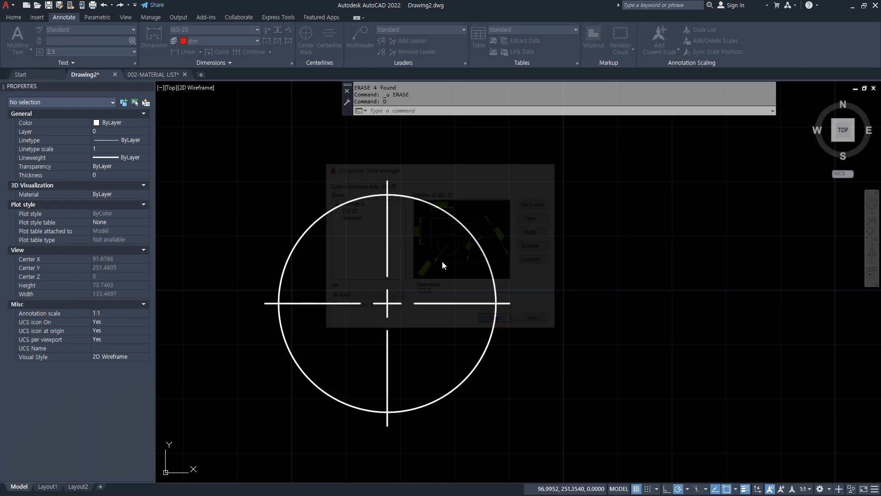
Step: Add a vertical linear dimension between the circle's top quadrant and the upper center line's outer end, placed beside the center line
scroll(415, 197, up, 4)
click(187, 50)
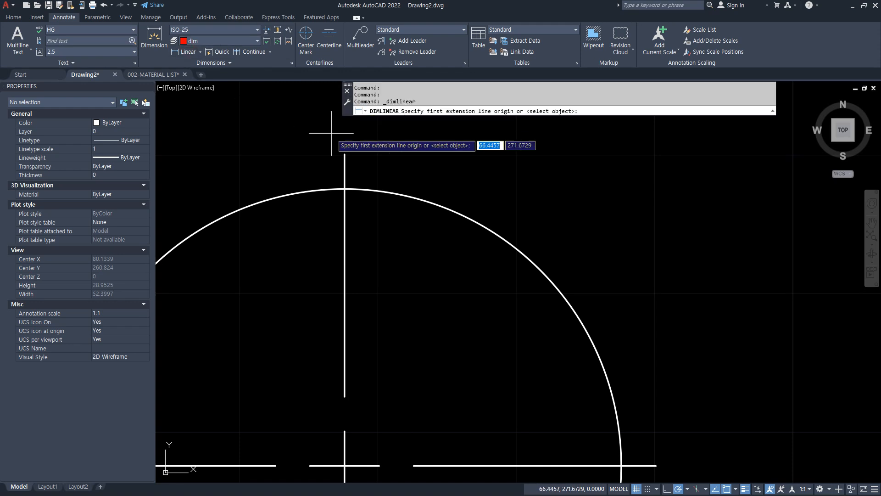
click(344, 189)
click(343, 190)
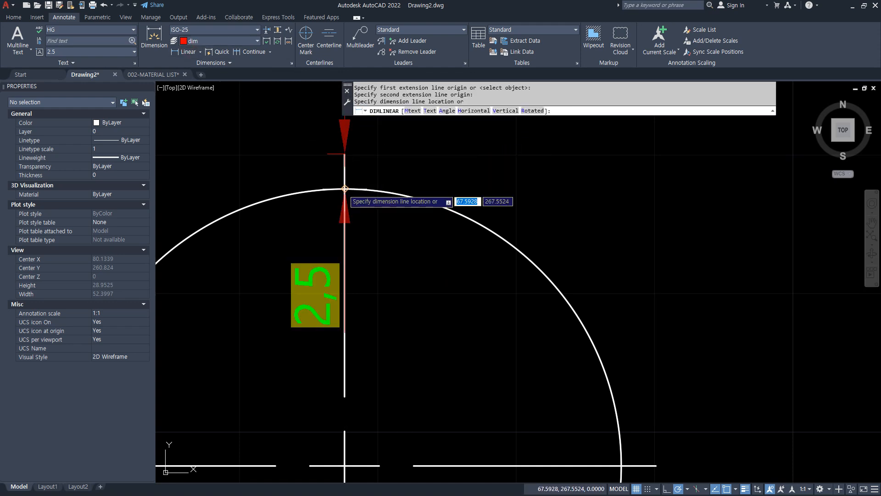
click(476, 197)
mouse_move(460, 356)
mouse_down()
mouse_move(385, 253)
mouse_move(503, 320)
mouse_up()
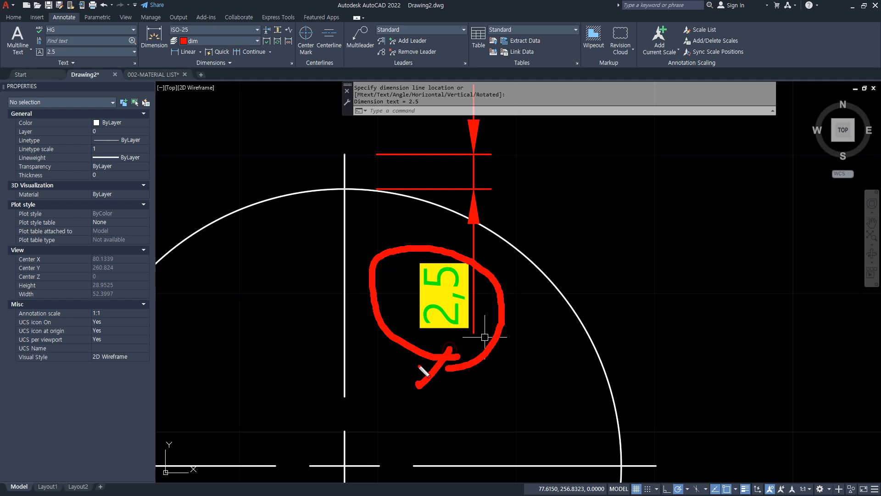
key(Escape)
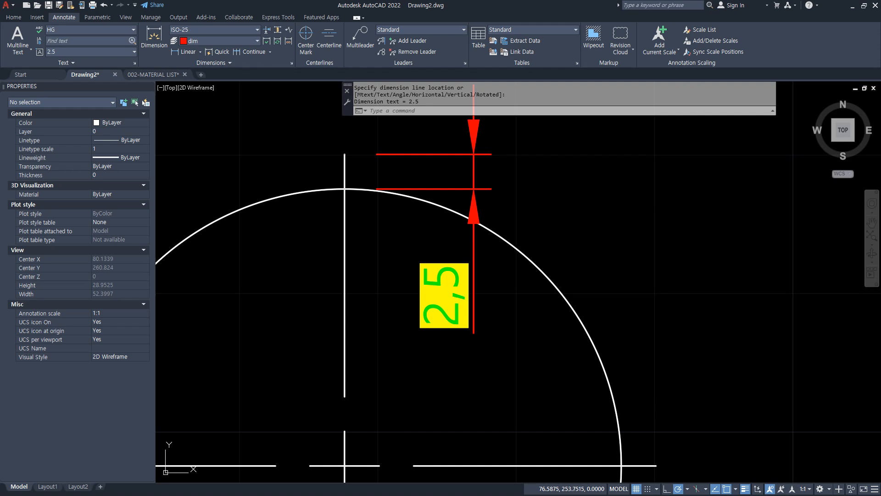
Step: Modify ISO-25 to use no text fill color and to draw a frame around the dimension text
text(d)
key(Return)
drag(452, 170, 611, 174)
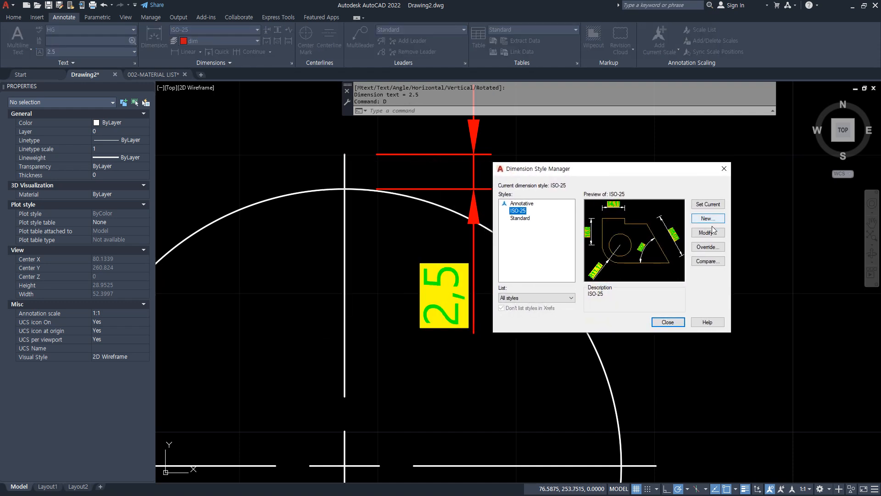
key(Return)
click(402, 235)
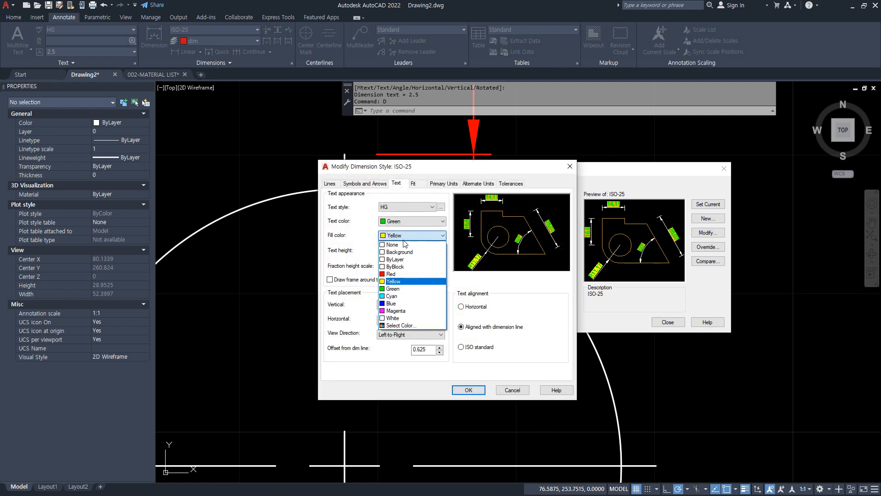
click(404, 235)
click(404, 235)
click(406, 244)
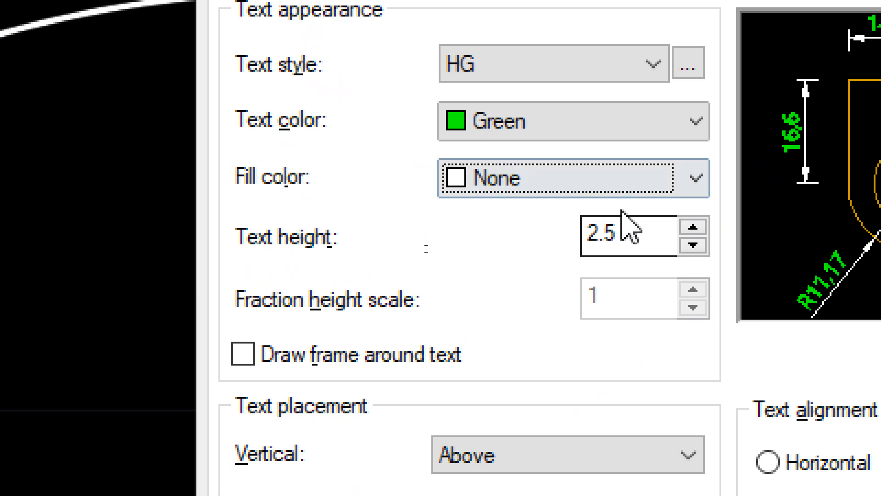
click(344, 358)
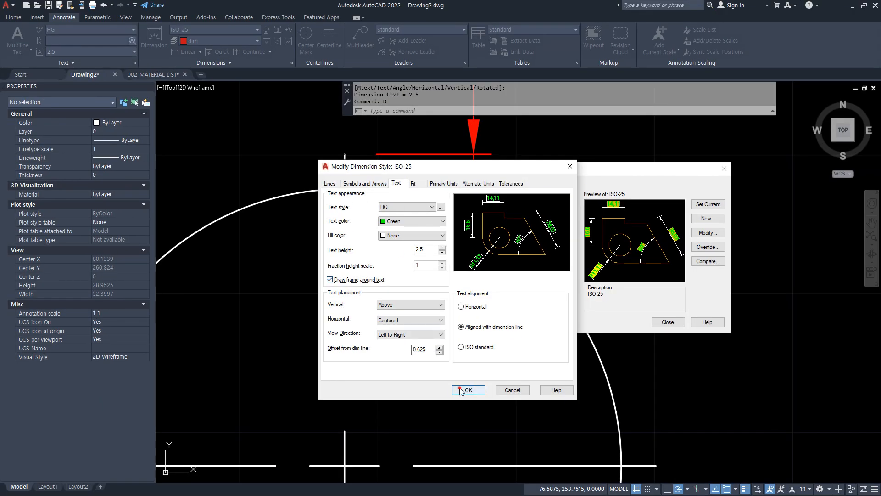
click(461, 391)
click(664, 327)
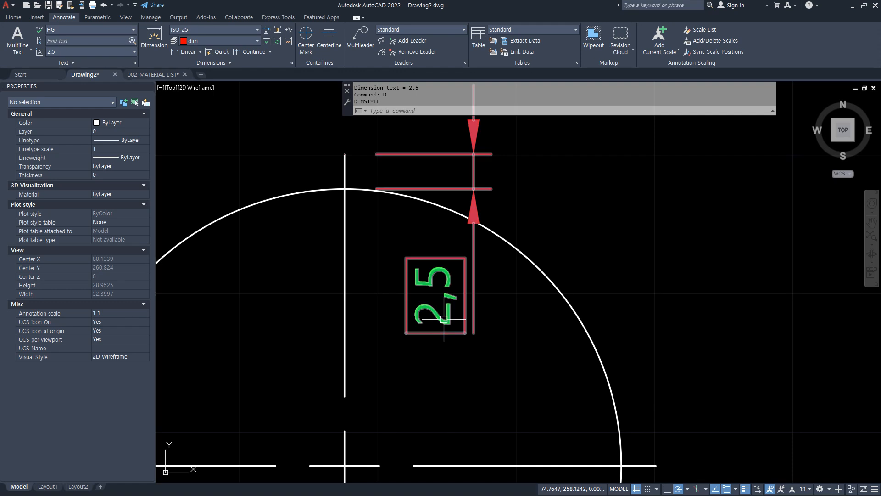
Step: Add a horizontal linear dimension between the circle's right quadrant and the center line's outer end, placed below the line
click(185, 51)
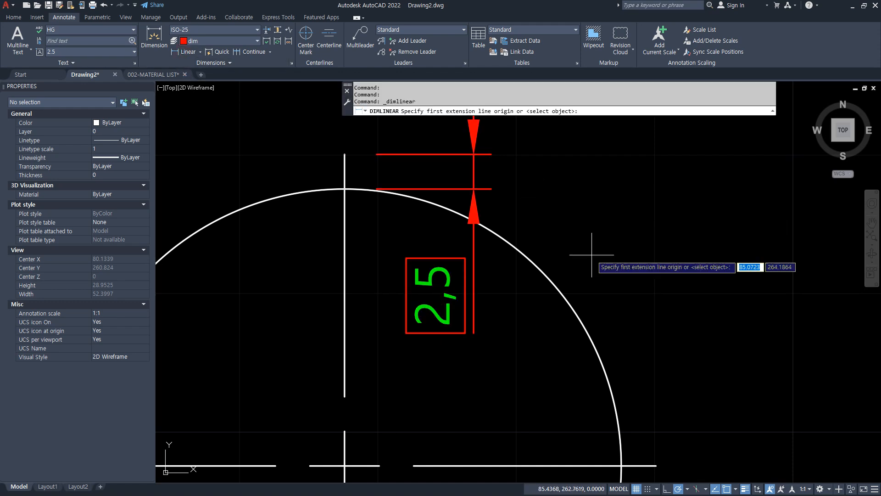
middle_drag(608, 333, 491, 190)
click(505, 323)
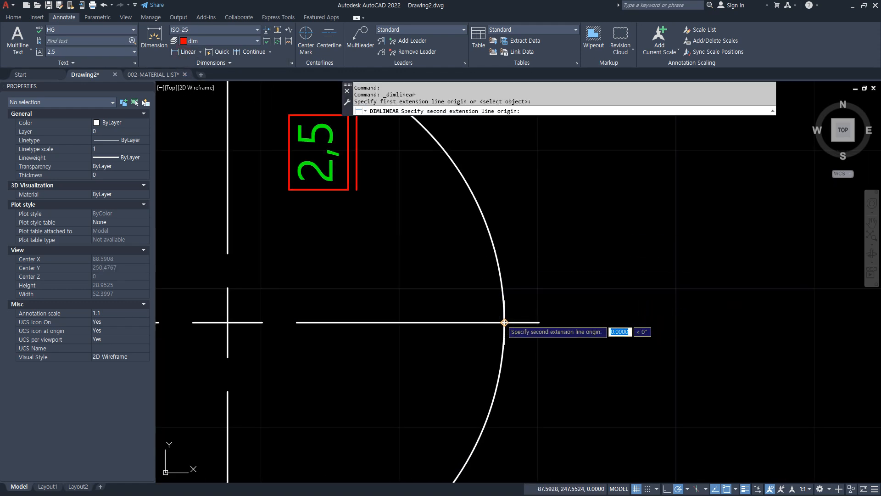
click(539, 322)
click(568, 405)
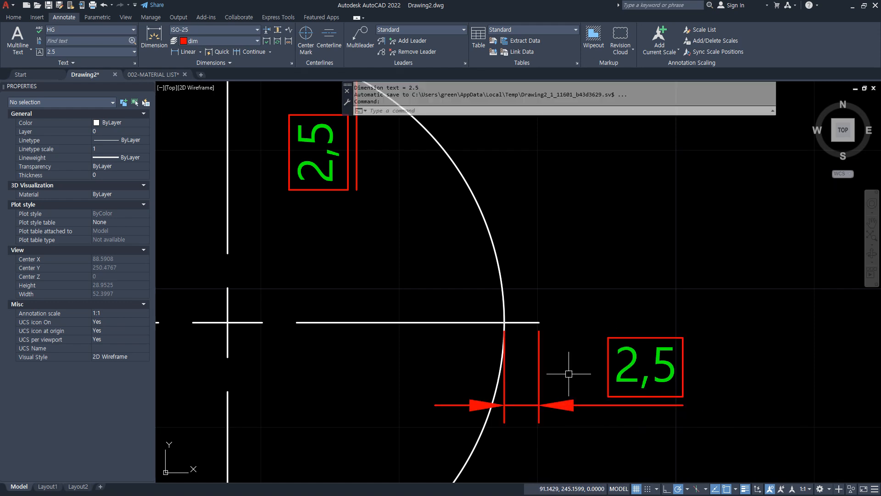
Step: Turn off the frame around dimension text in the ISO-25 style and save the change
scroll(633, 321, down, 2)
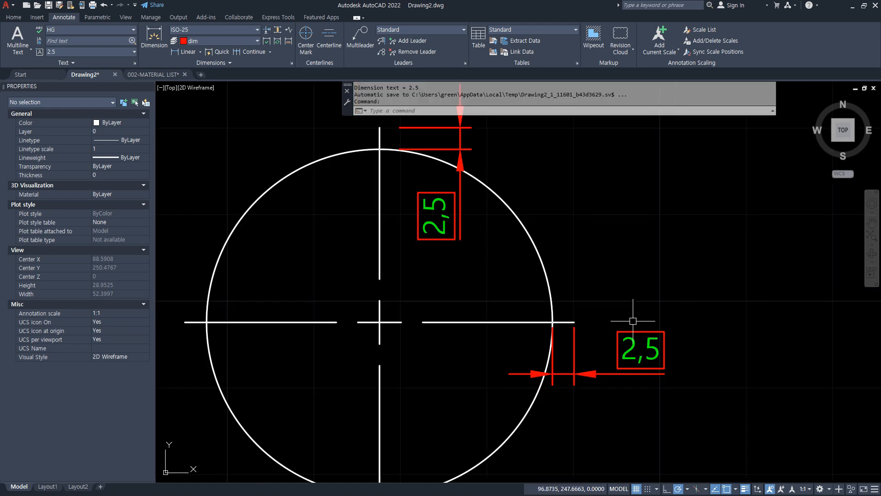
text(D)
key(Return)
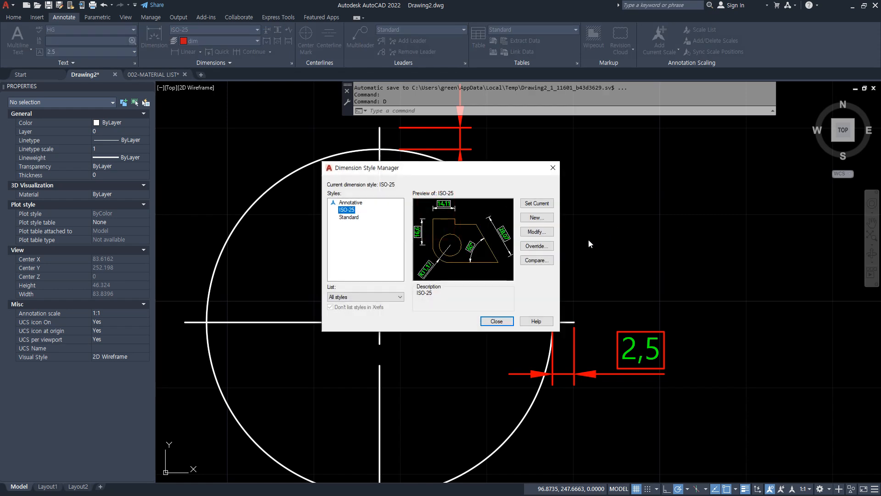
key(Return)
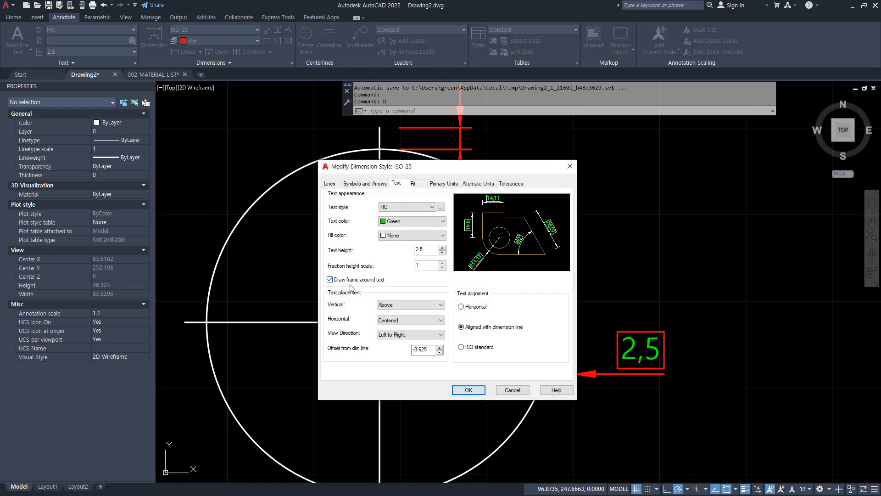
click(340, 281)
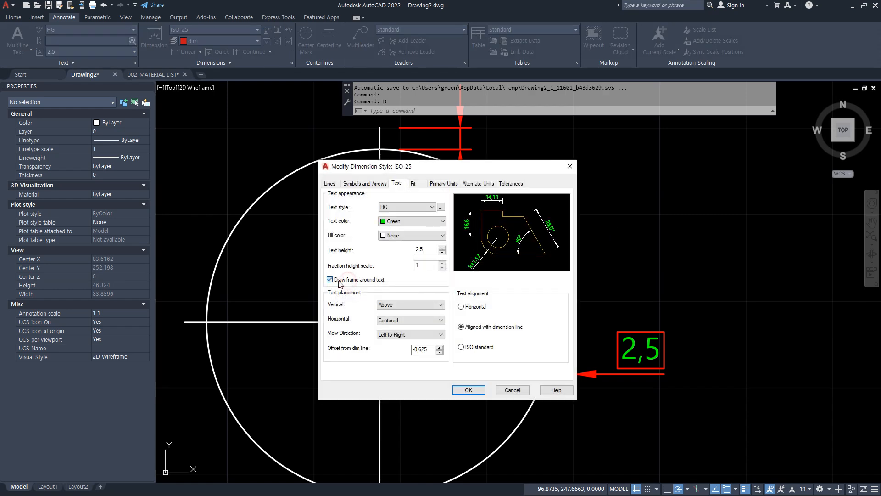
click(467, 390)
click(498, 321)
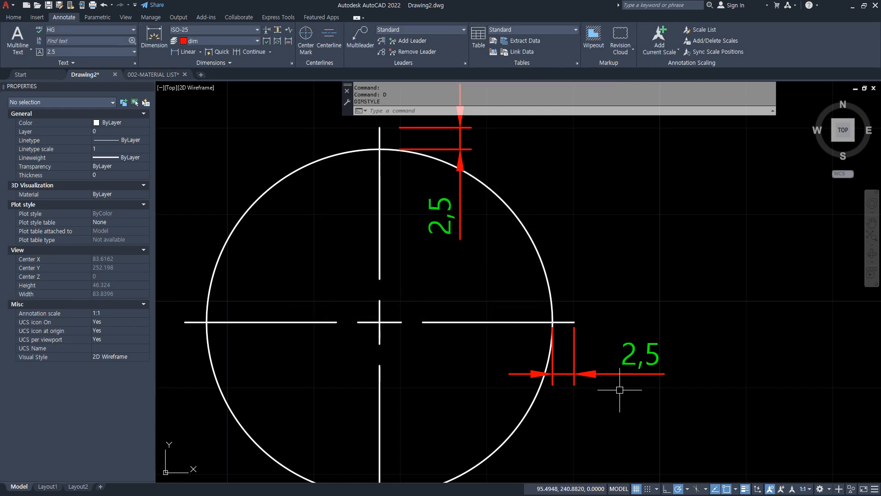
Step: Set the text offset of the horizontal dimension beside the circle to 0 and inspect its text close up
click(619, 374)
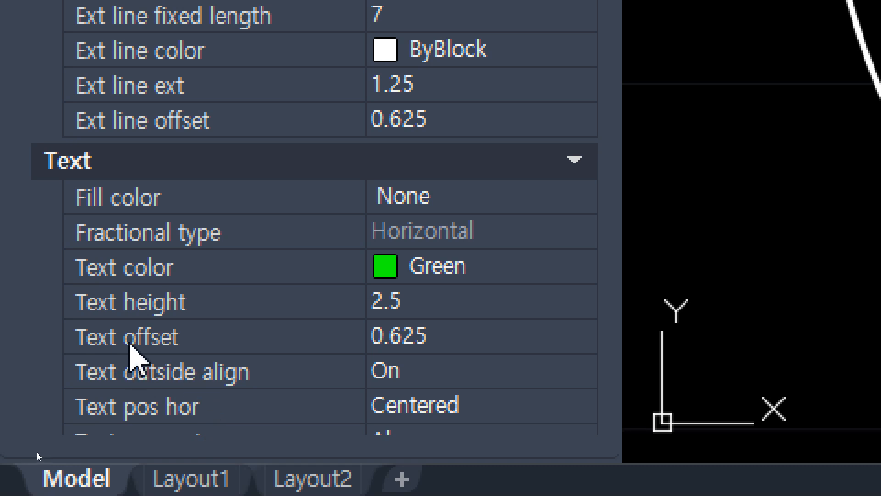
click(482, 338)
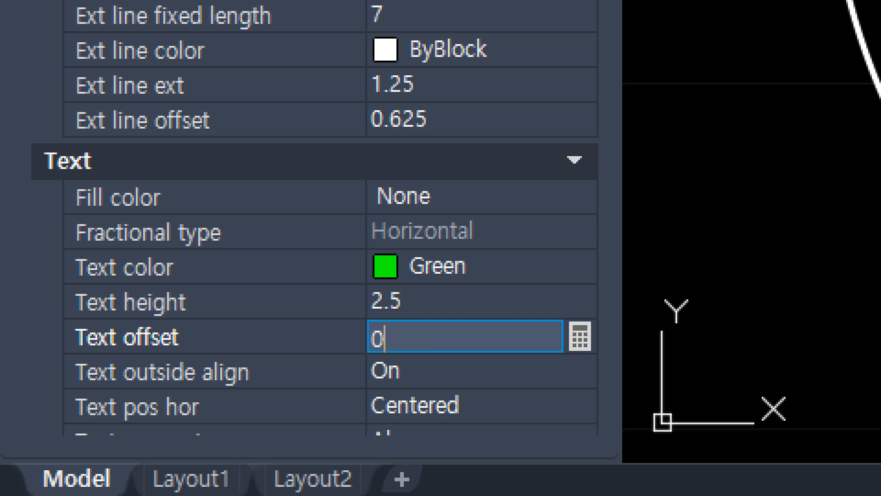
key(Tab)
scroll(626, 377, up, 3)
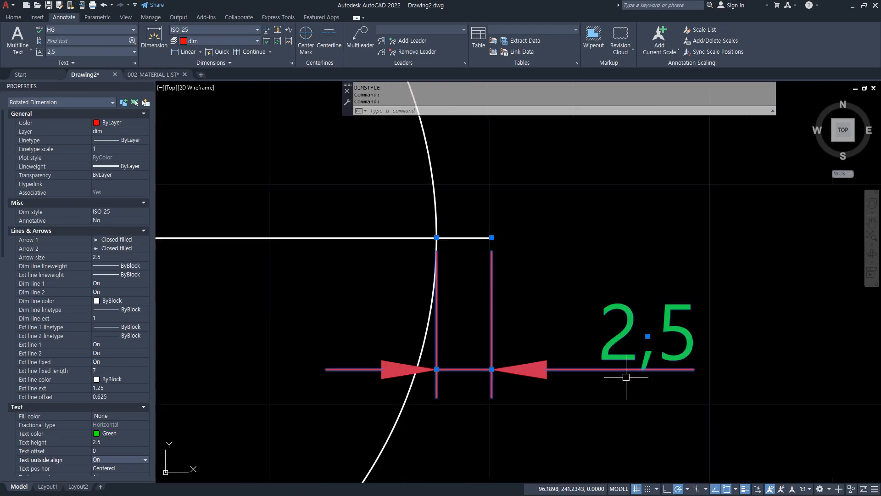
scroll(626, 377, up, 5)
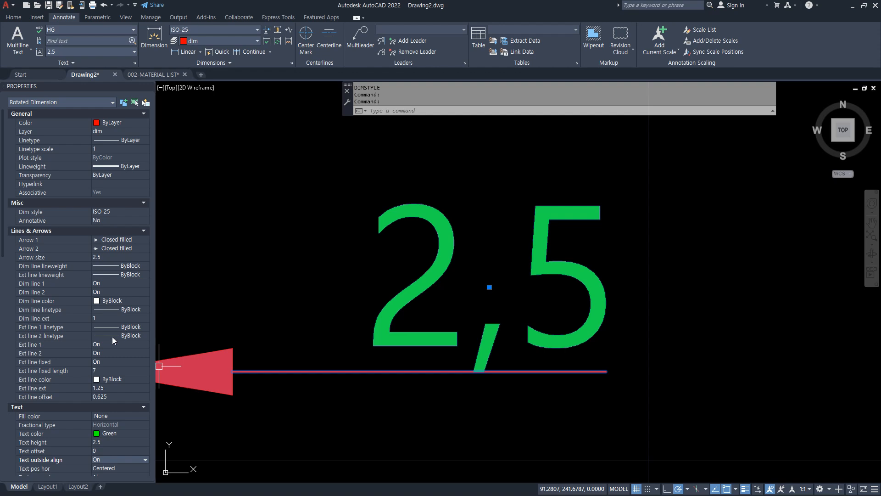
Step: Set the text offset of the horizontal dimension beside the circle to 5 and inspect the gap above its dimension line
scroll(106, 339, down, 4)
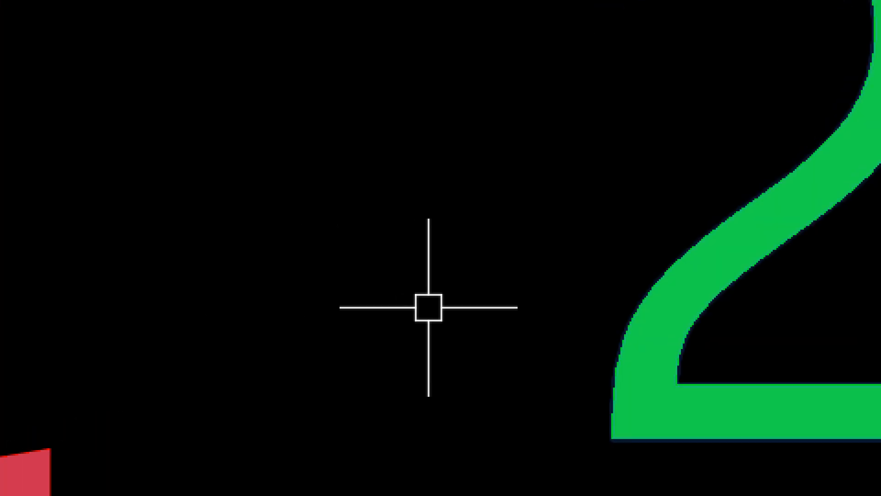
scroll(429, 308, down, 3)
middle_drag(429, 306, 110, 303)
scroll(772, 271, down, 2)
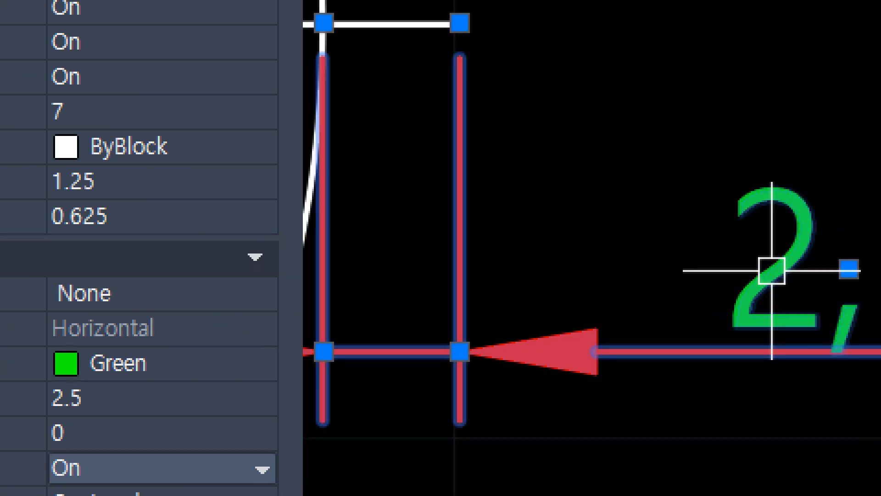
scroll(772, 270, down, 2)
middle_drag(726, 271, 522, 283)
scroll(521, 284, up, 2)
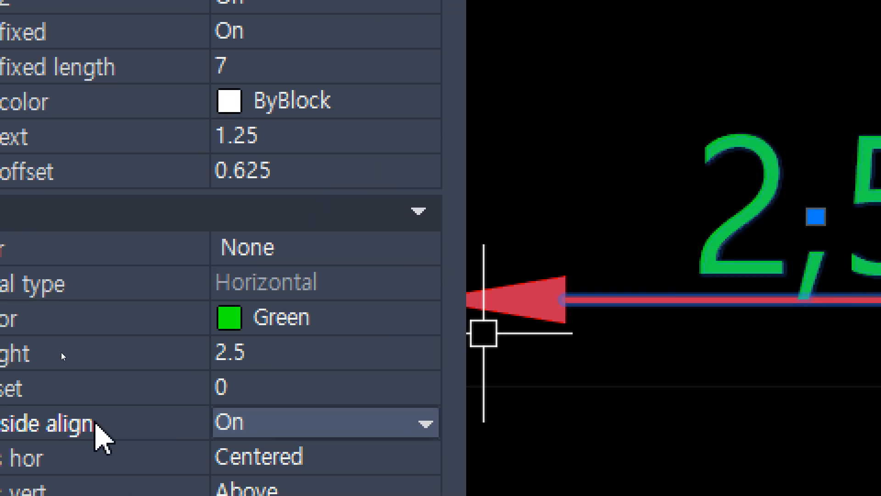
click(234, 390)
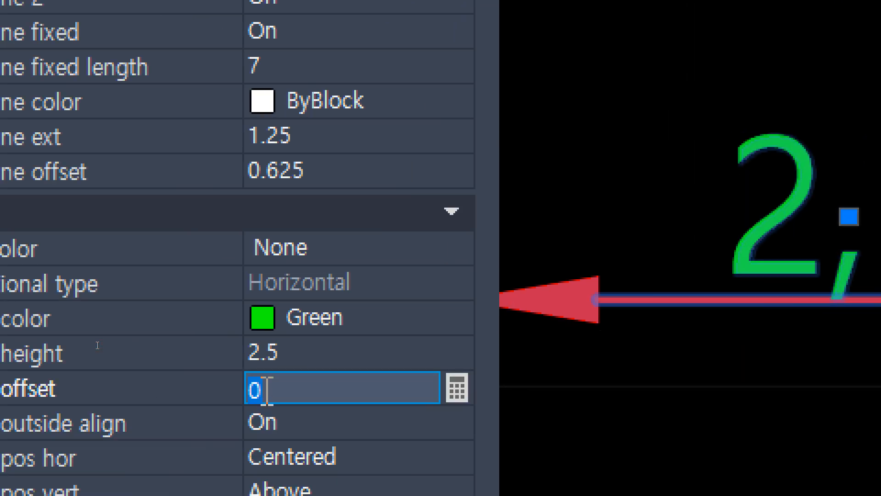
key(Return)
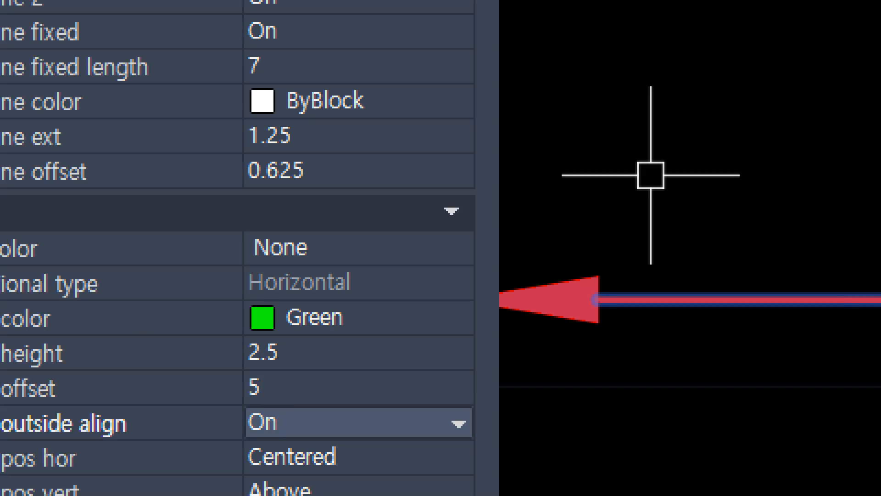
scroll(758, 298, down, 3)
middle_drag(744, 305, 555, 332)
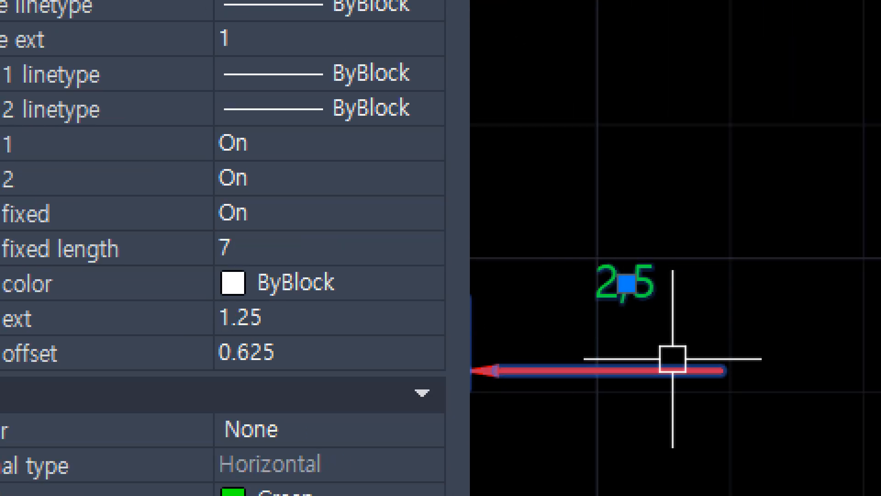
scroll(621, 368, up, 2)
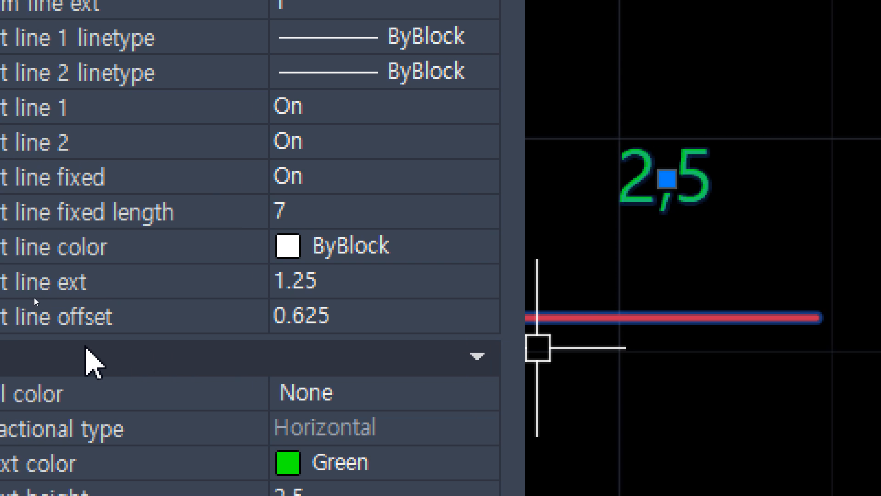
Step: Set the horizontal dimension's text offset to -0.625 and view its text close up
click(416, 434)
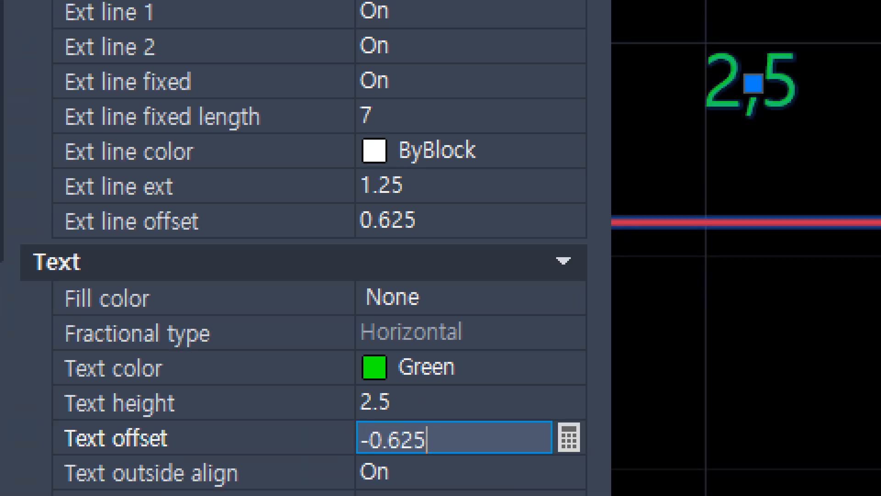
text(-0.625)
key(Return)
middle_drag(730, 268, 822, 266)
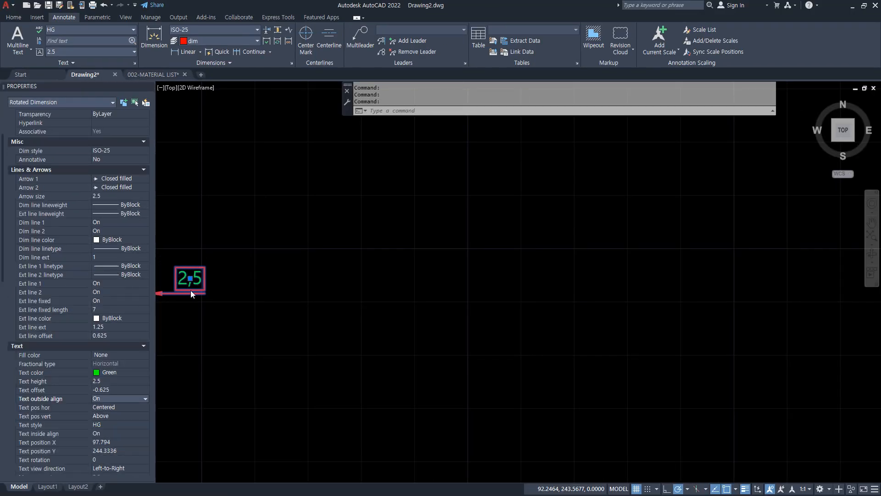
scroll(191, 294, up, 8)
middle_drag(325, 305, 428, 328)
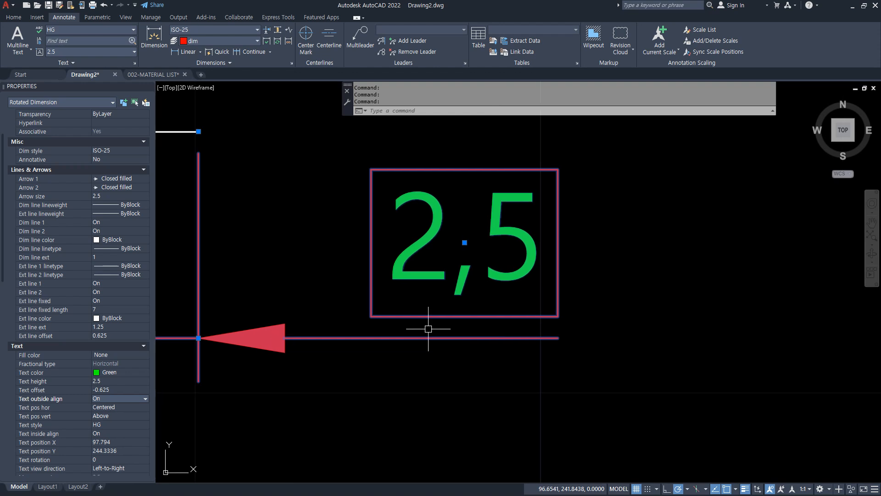
Step: Examine the horizontal dimension's text, its frame and their spacing from the dimension line
key(Escape)
key(Escape)
click(428, 310)
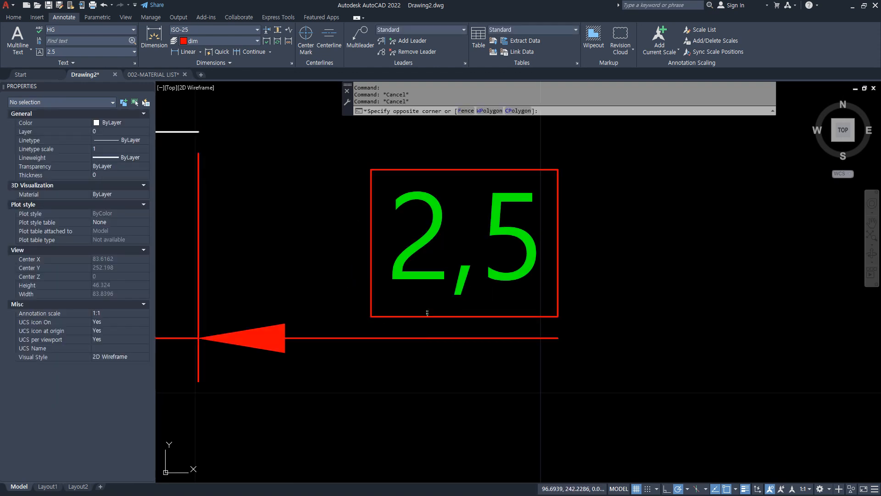
click(390, 333)
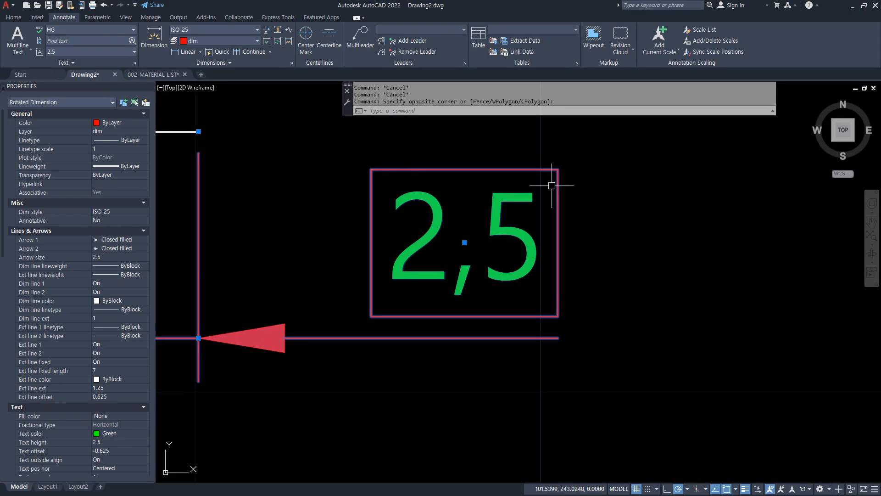
key(Escape)
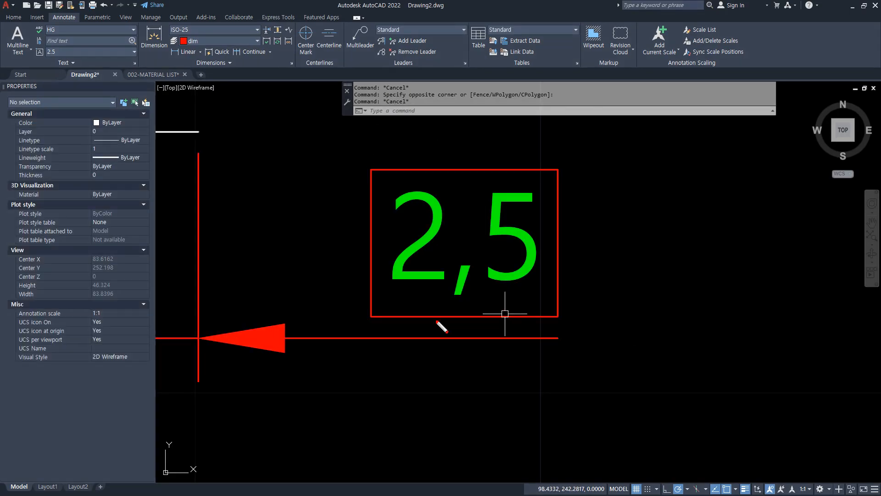
mouse_move(436, 322)
mouse_down()
mouse_move(480, 138)
mouse_move(358, 320)
mouse_up()
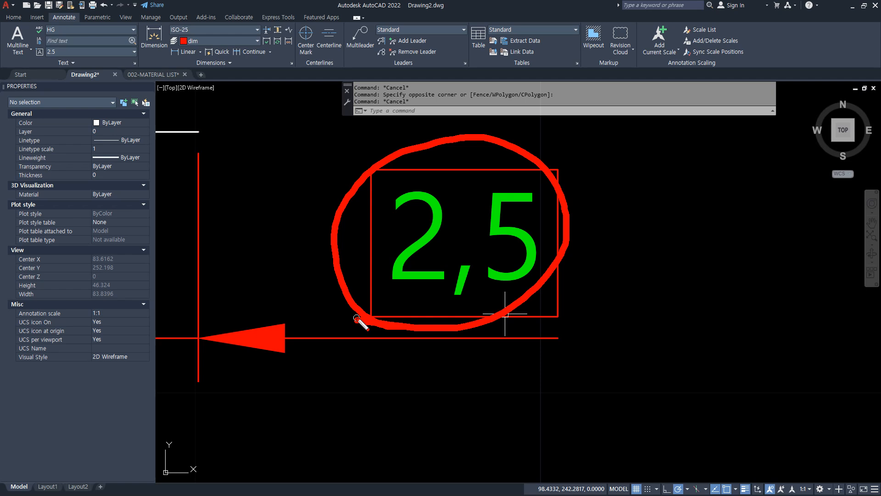
mouse_move(512, 366)
mouse_down()
mouse_move(413, 167)
mouse_move(505, 413)
mouse_up()
key(Escape)
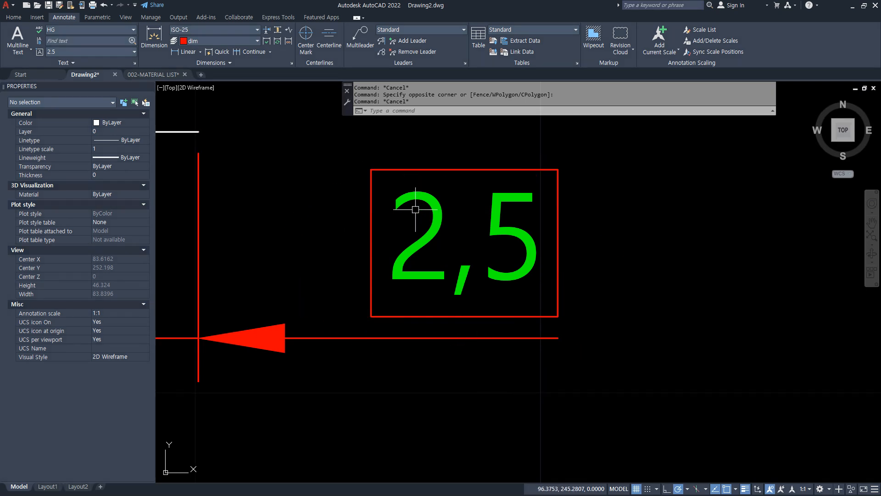
Step: Review the text appearance, placement and alignment settings of the ISO-25 dimension style
text(d)
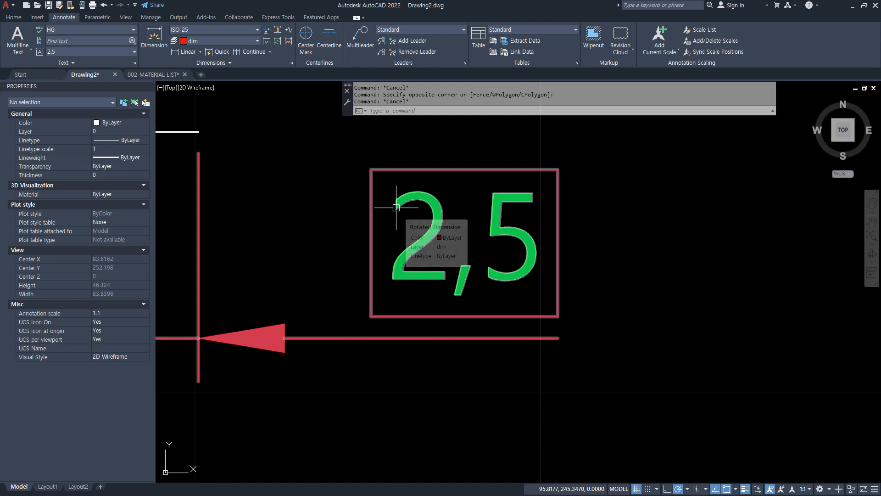
key(Return)
click(549, 233)
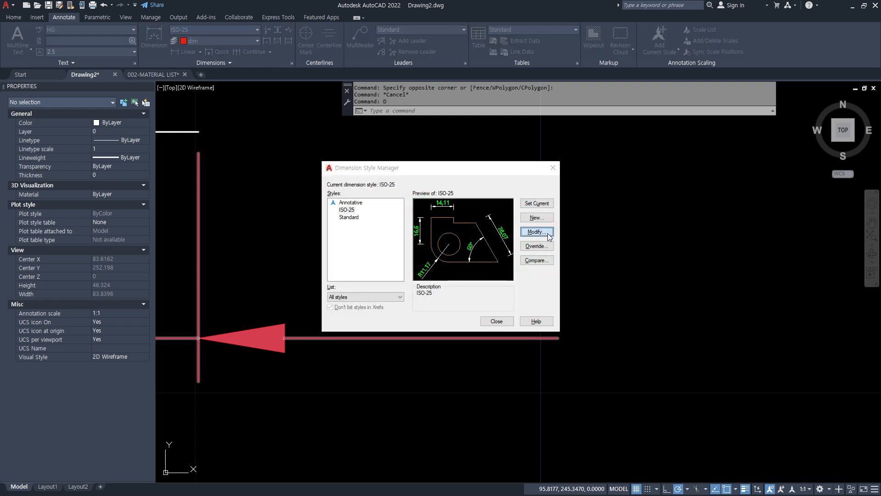
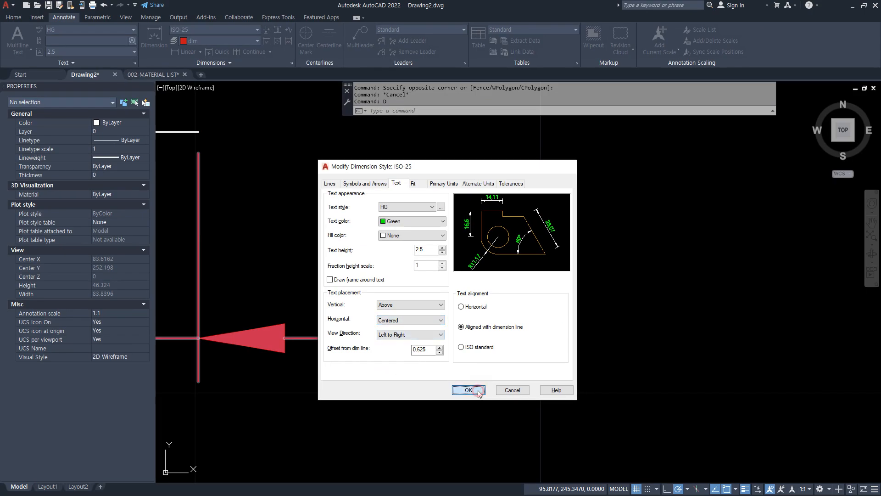
click(468, 390)
click(496, 322)
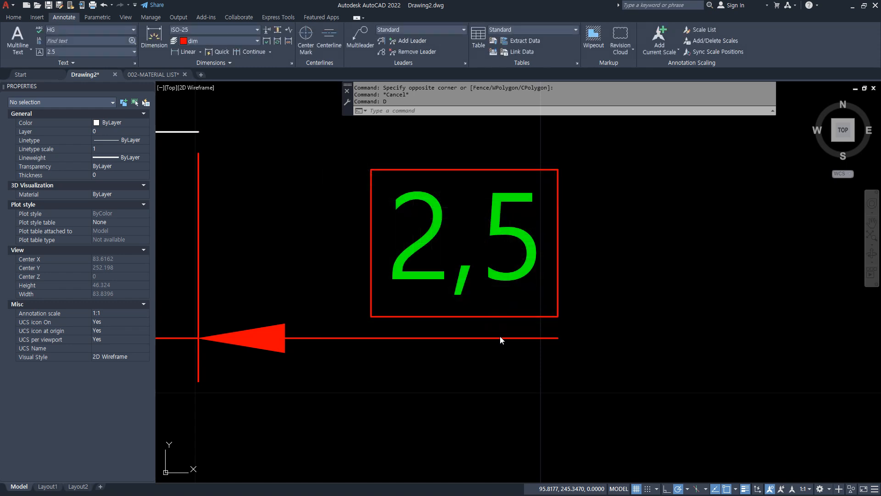
Step: Erase the circle with its center lines and dimensions, and zoom to the whole drawing area
scroll(500, 338, down, 5)
click(563, 377)
click(278, 259)
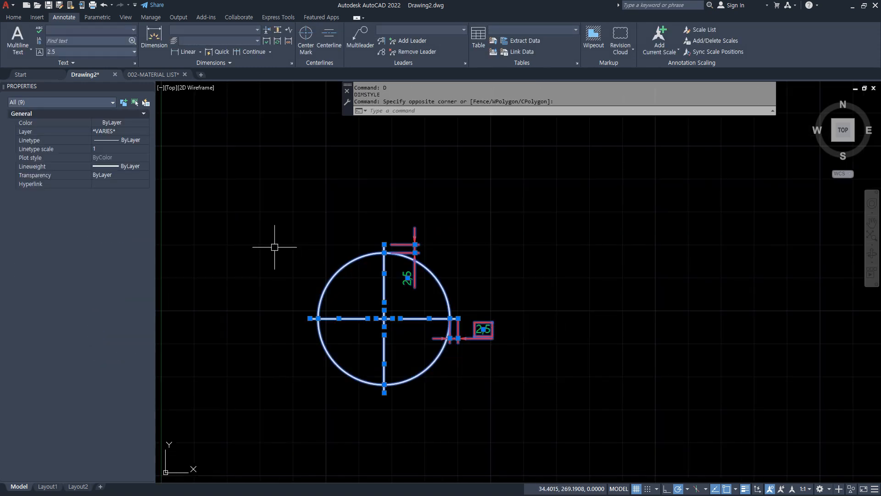
key(Delete)
text(z)
key(Return)
text(a)
key(Return)
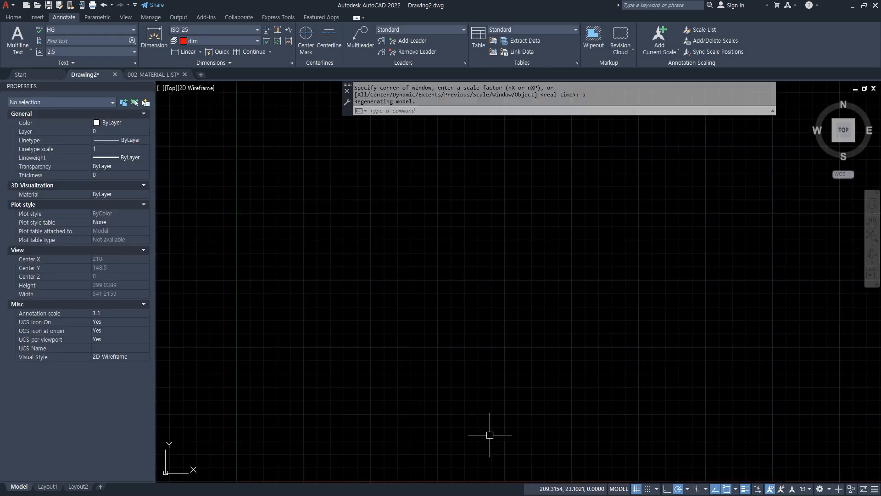
Step: Draw six construction lines through one common point at 0°, 30°, 60°, 90°, 120° and 150°
click(689, 490)
key(Escape)
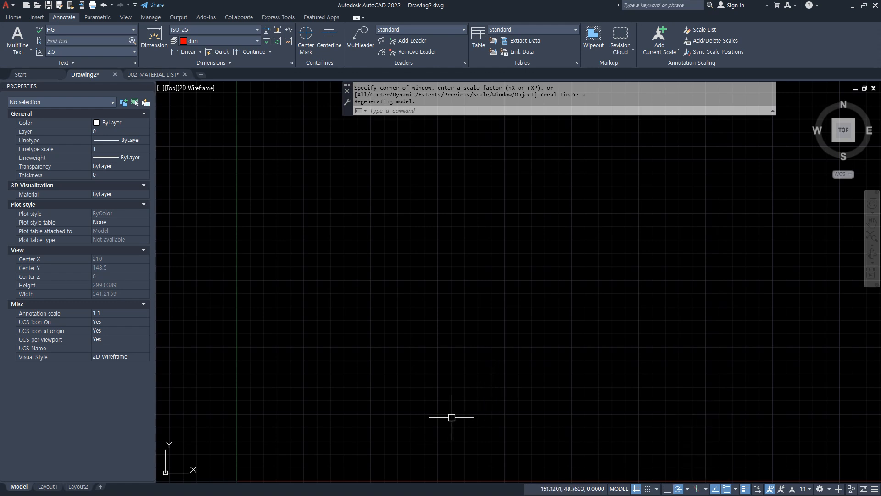
text(xl)
key(Return)
click(407, 335)
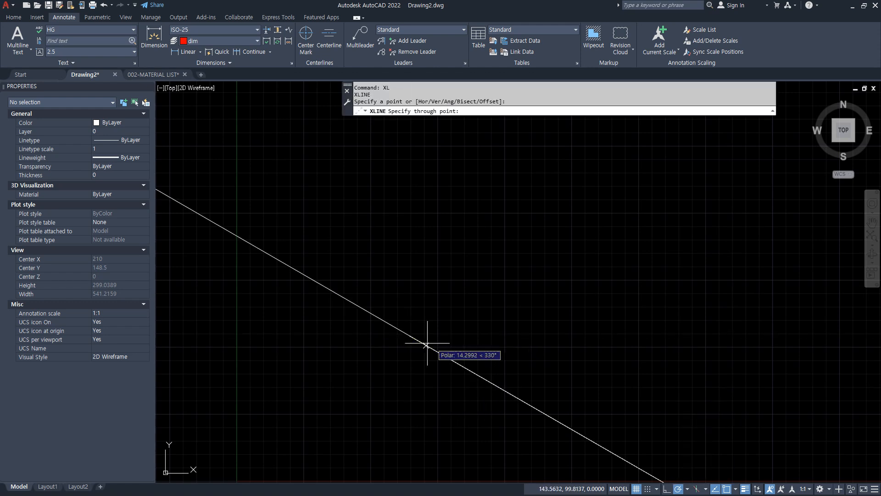
click(442, 336)
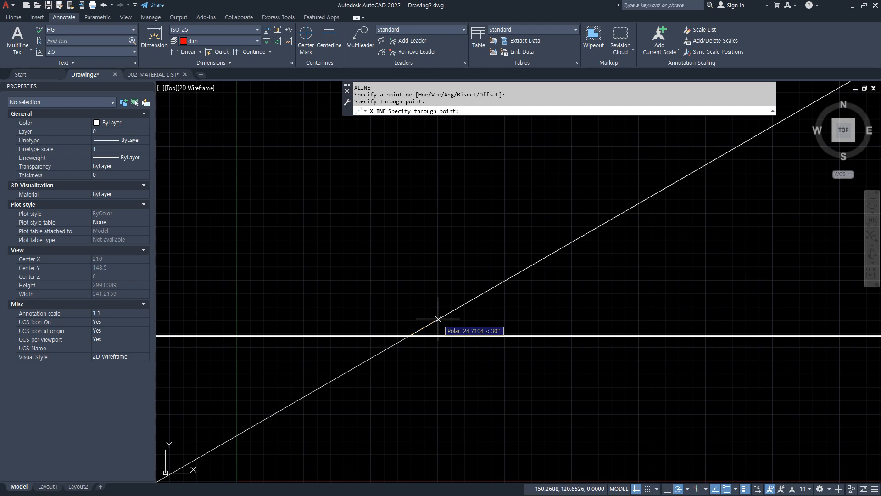
click(436, 316)
click(426, 305)
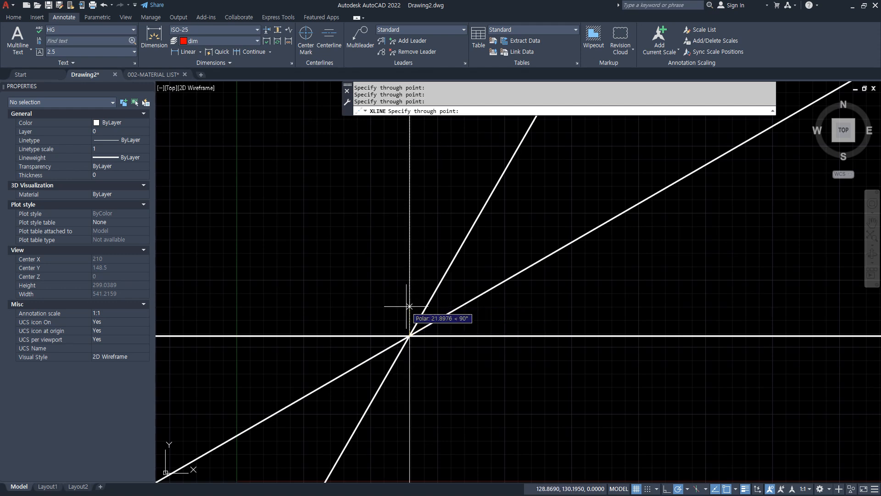
click(409, 301)
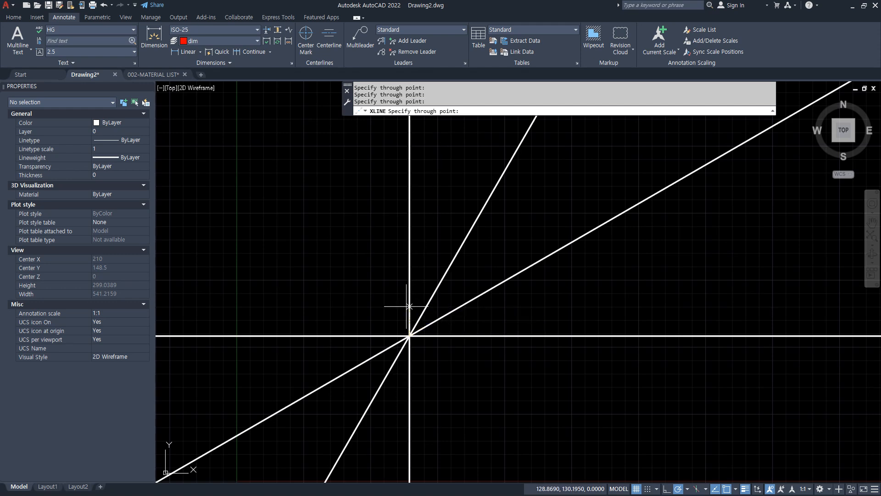
click(377, 285)
click(356, 295)
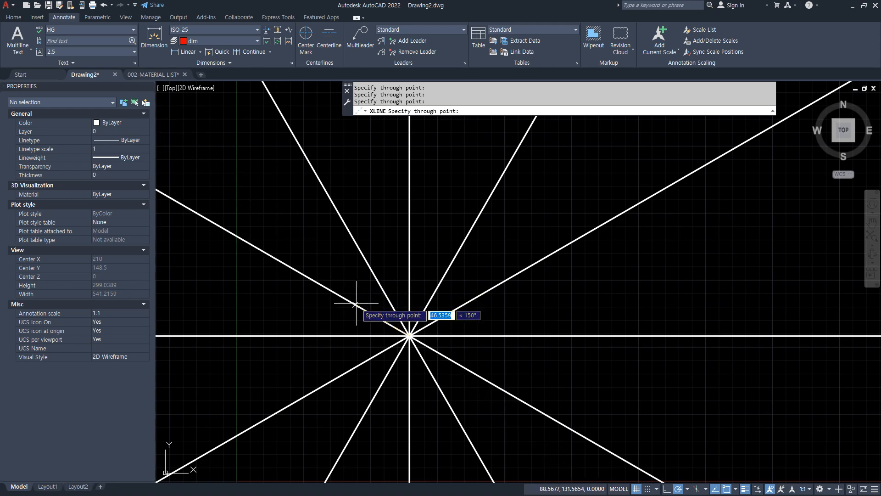
key(Escape)
Step: Try a circle of radius 20 centered on the construction lines' intersection, and erase it
text(c)
key(Return)
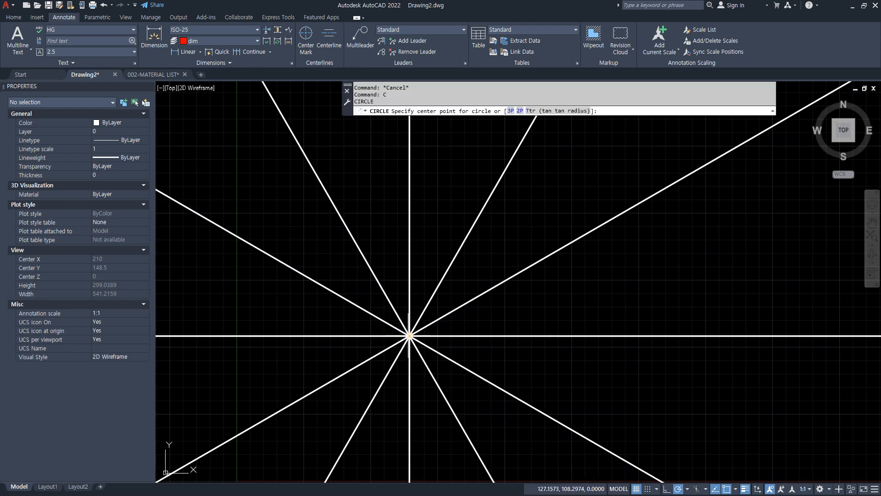
click(409, 335)
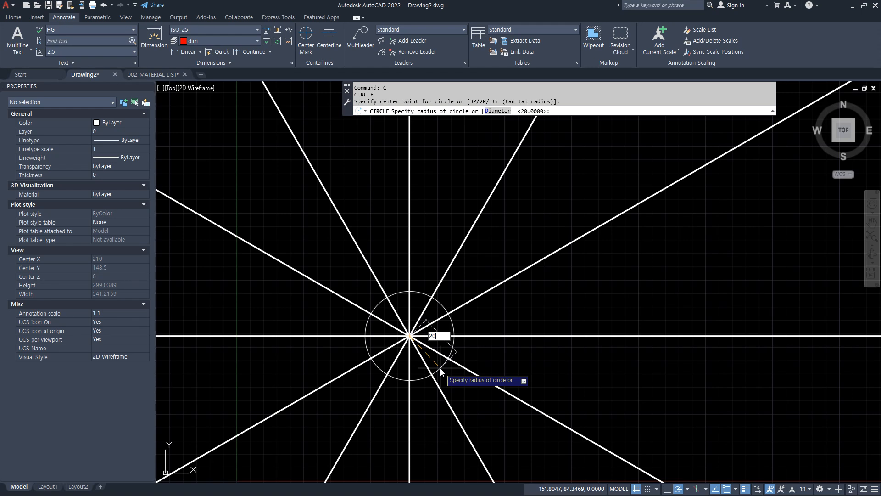
text(20)
key(Return)
click(436, 332)
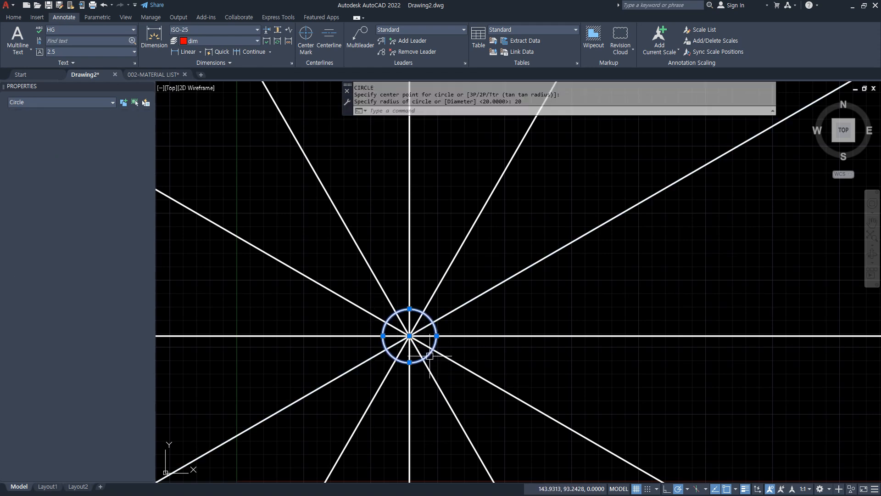
key(Delete)
Step: Draw a circle of radius 30 centered on the construction lines' intersection
text(c)
key(Return)
click(408, 335)
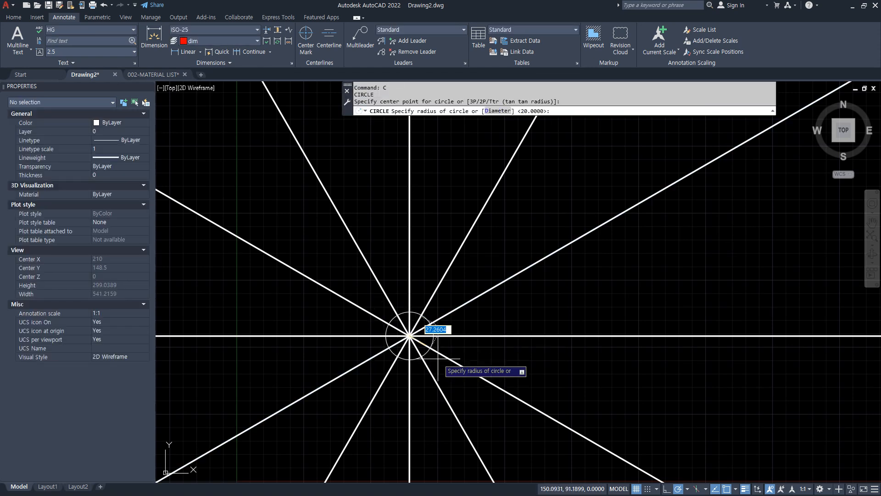
text(30)
key(Return)
Step: Trim all construction lines outside the radius 30 circle and erase the circle, leaving only the radial lines
text(tr)
key(Return)
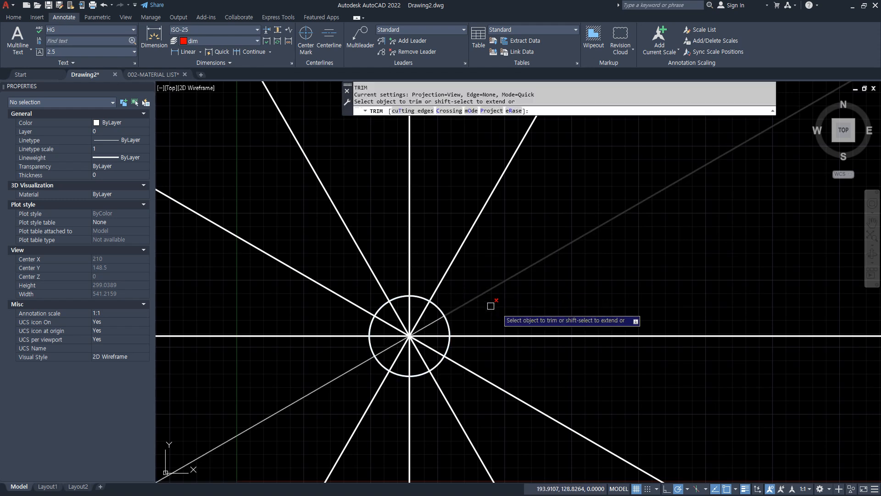
mouse_move(502, 315)
mouse_down()
mouse_move(354, 217)
mouse_move(404, 428)
mouse_move(533, 299)
mouse_up()
key(Return)
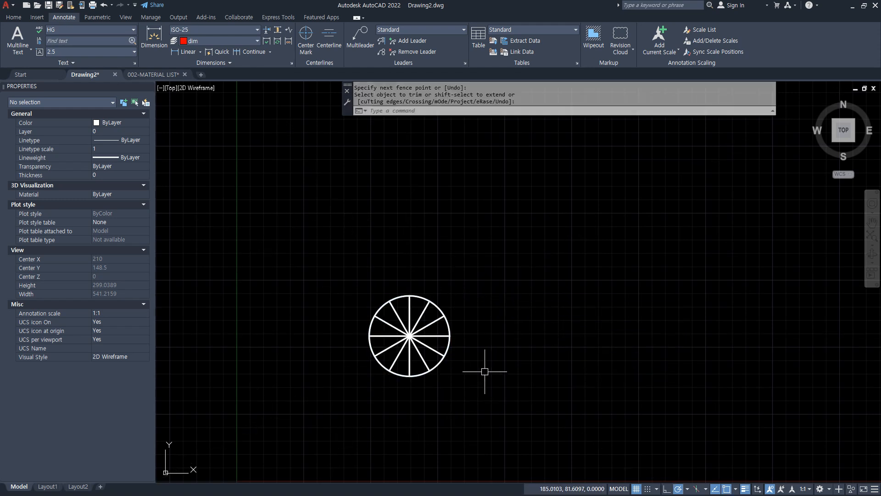
click(449, 353)
text(e)
key(Return)
Step: Add an angular dimension between the horizontal line and the 30° line, placed outside the line ends
scroll(459, 358, up, 2)
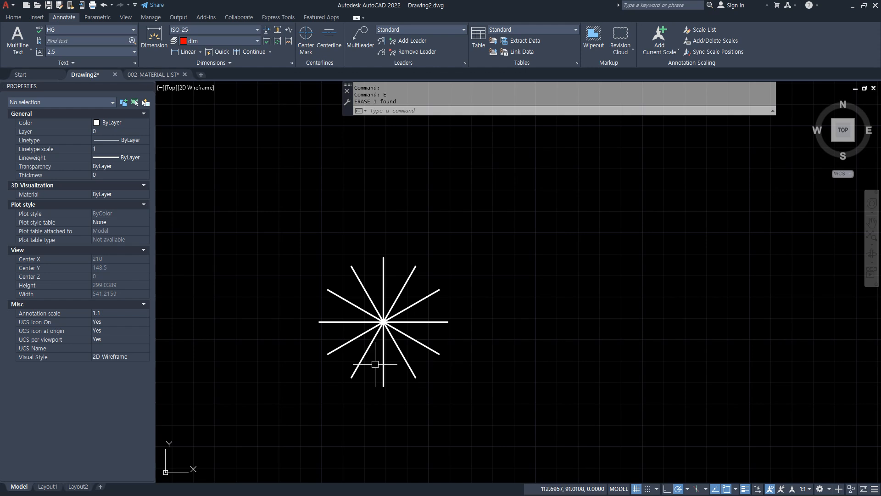
click(200, 53)
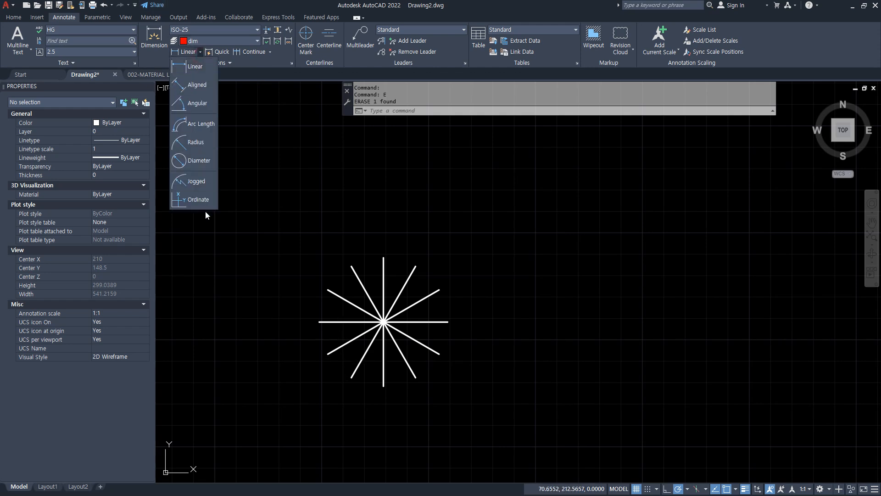
click(191, 110)
click(431, 321)
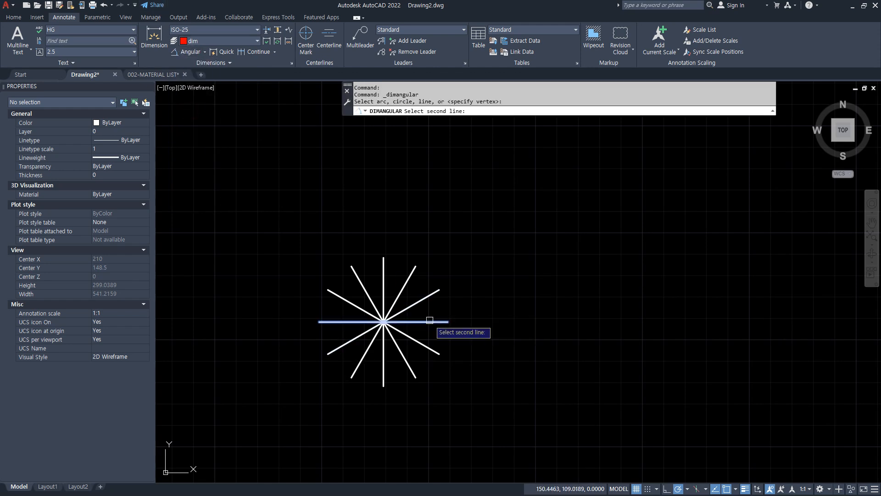
click(437, 291)
scroll(472, 307, up, 2)
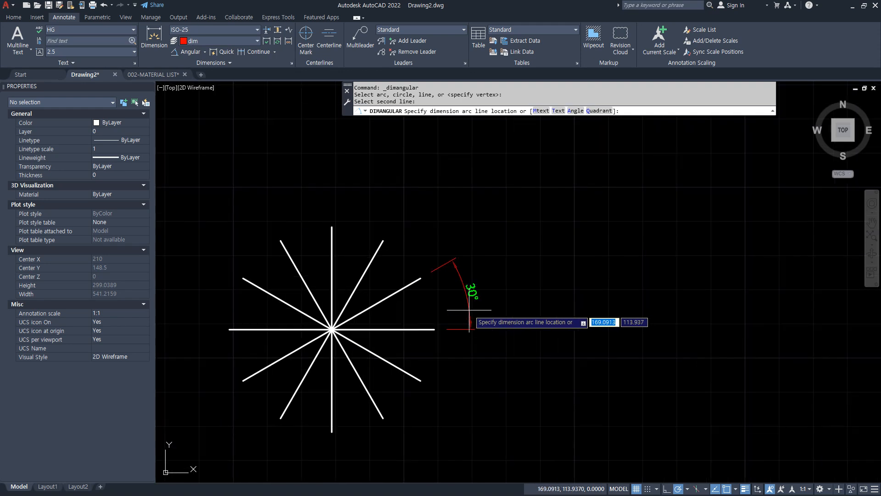
click(472, 298)
Step: Continue the angular dimension counterclockwise through the remaining radial line ends, closing the full circle at the horizontal line's right end
click(248, 52)
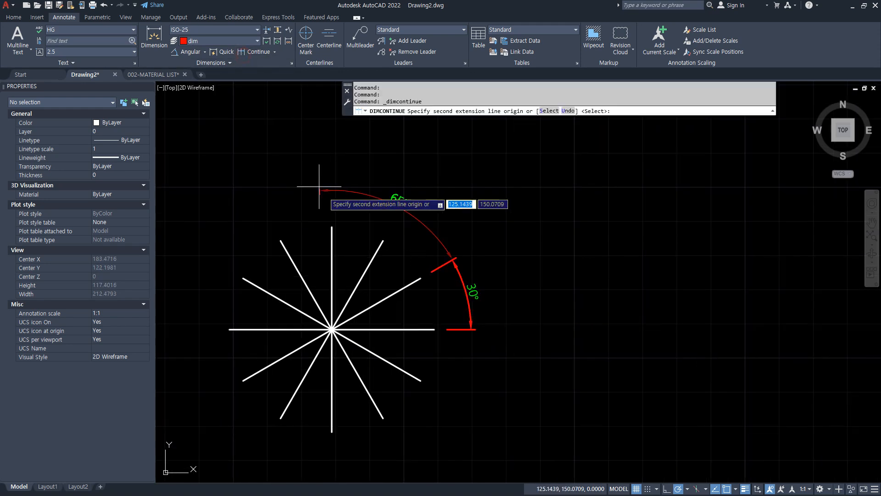
click(383, 240)
click(332, 227)
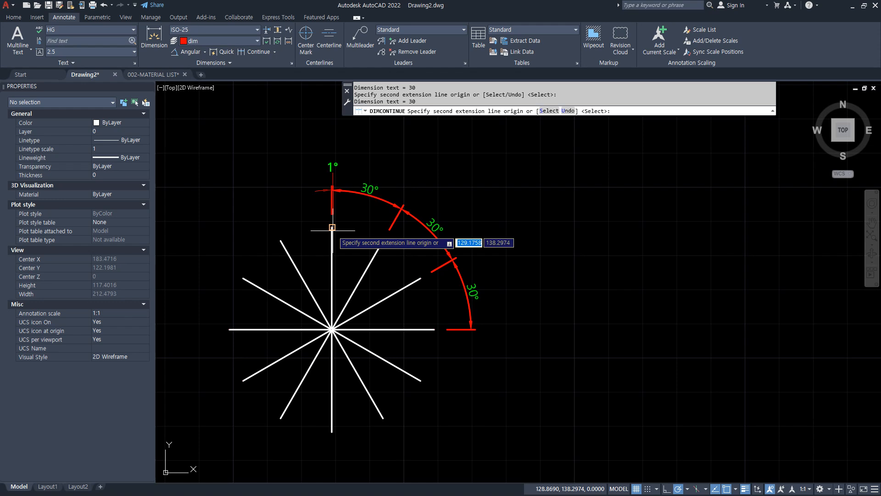
click(281, 241)
click(243, 278)
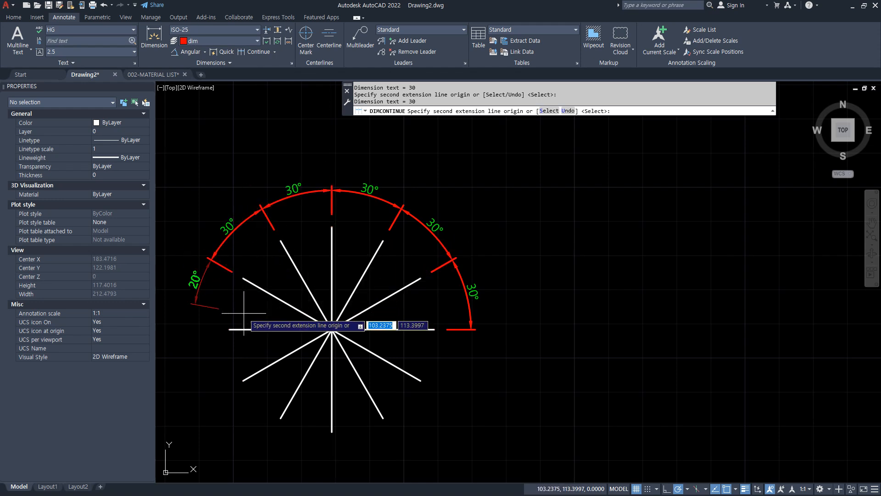
click(229, 329)
click(242, 380)
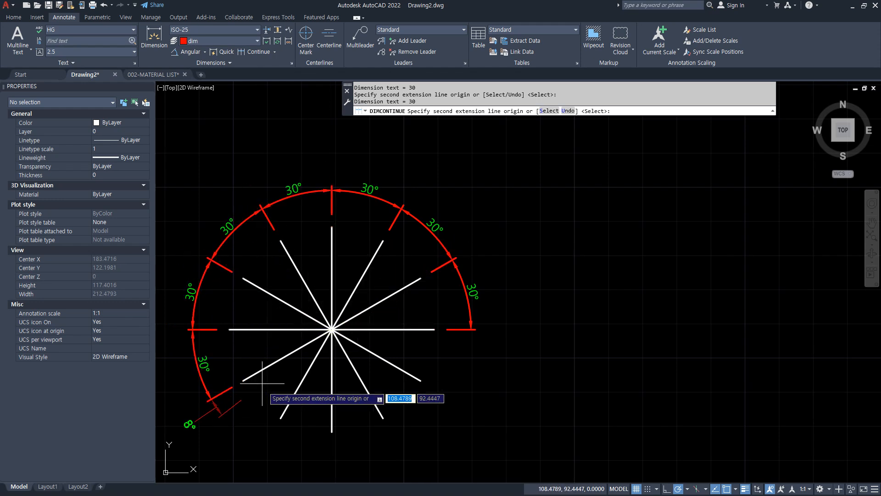
click(280, 418)
click(331, 417)
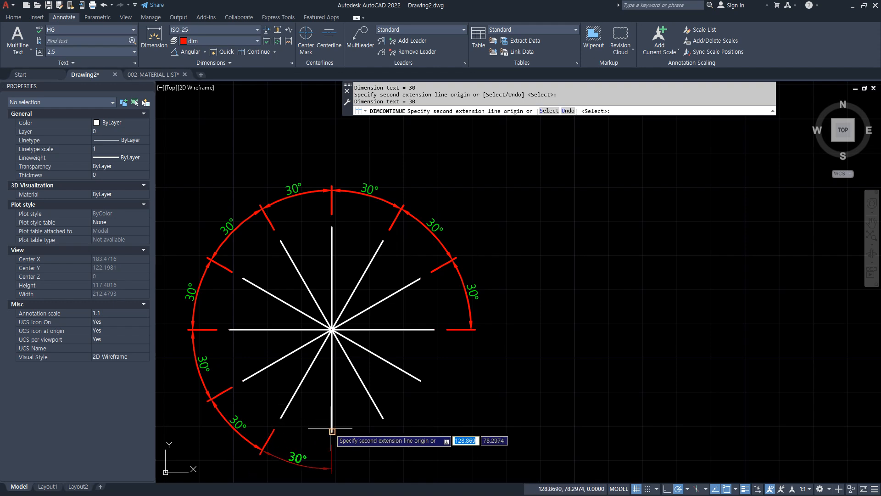
click(383, 418)
click(421, 380)
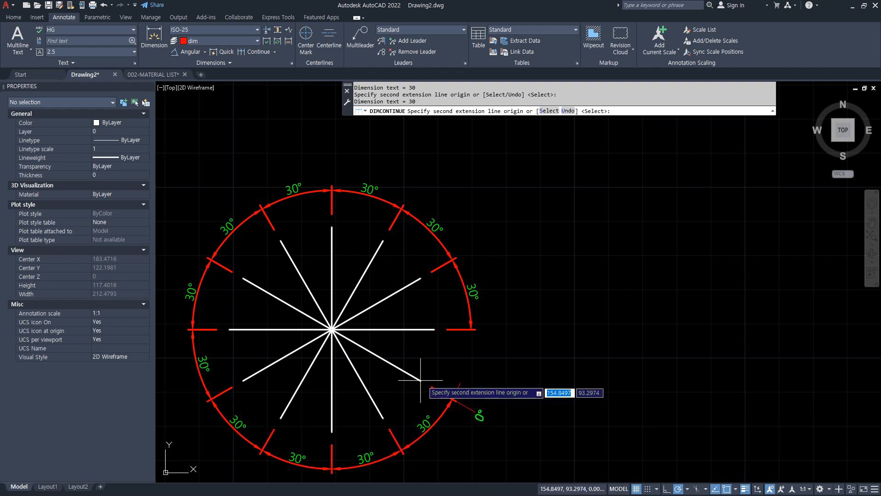
click(434, 330)
key(Escape)
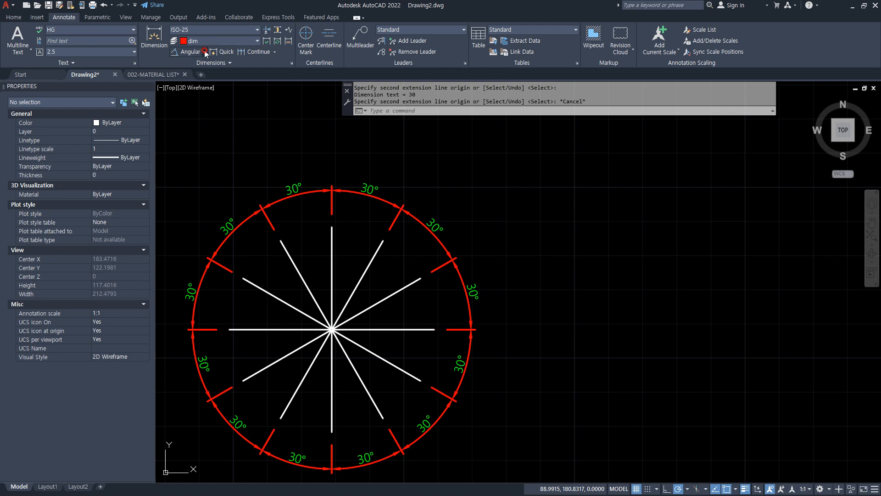
Step: Add a horizontal linear dimension between the upper ends of the 120° and 60° lines, placed above the angular dimensions
click(205, 52)
click(202, 90)
click(281, 240)
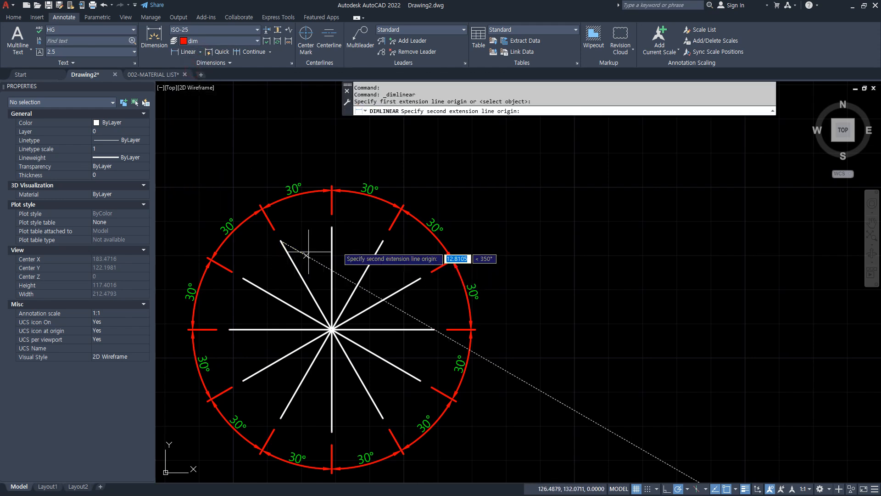
click(383, 240)
click(370, 155)
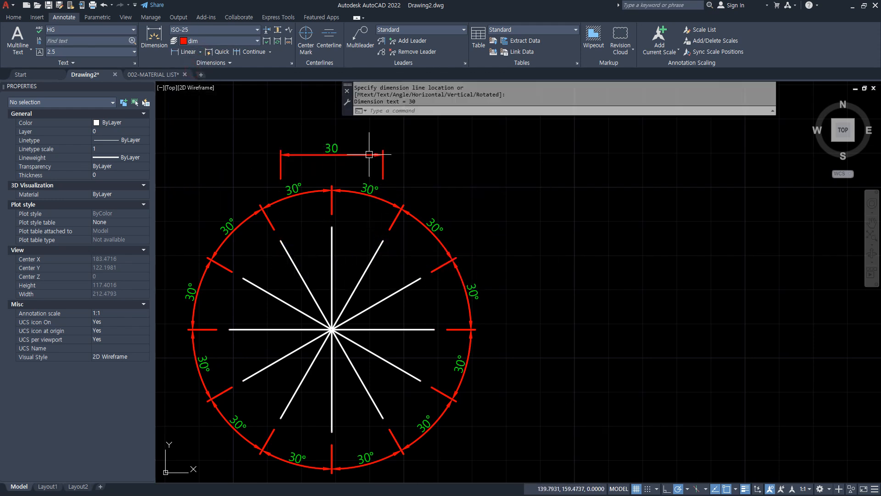
Step: Add a horizontal linear dimension between the lower ends of the 60° and 120° lines, placed below the angular dimensions
middle_drag(369, 155, 402, 130)
key(Return)
click(281, 418)
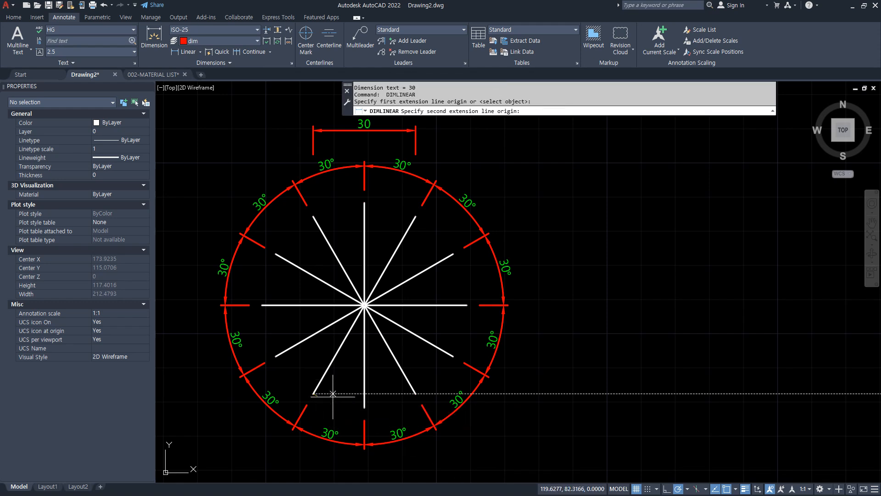
click(415, 394)
middle_drag(399, 401, 397, 380)
click(386, 457)
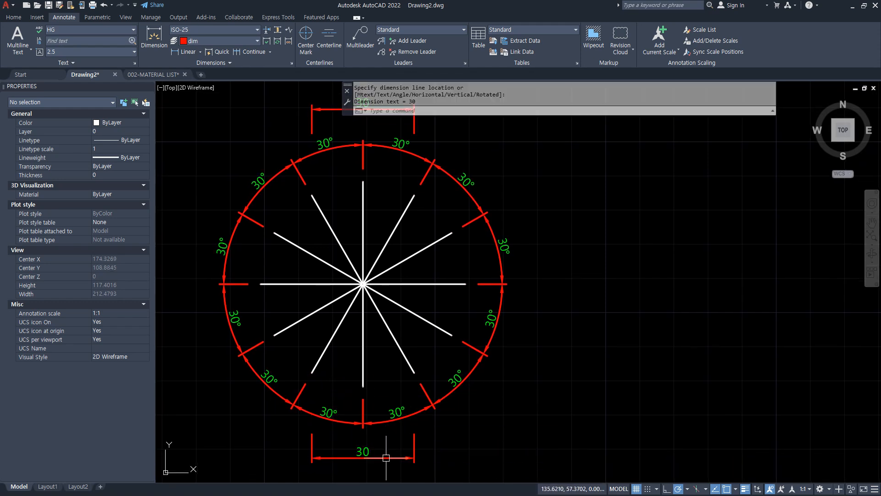
Step: Add a vertical linear dimension between the left ends of the 150° and 30° lines, placed outside the angular dimensions
key(Return)
click(274, 233)
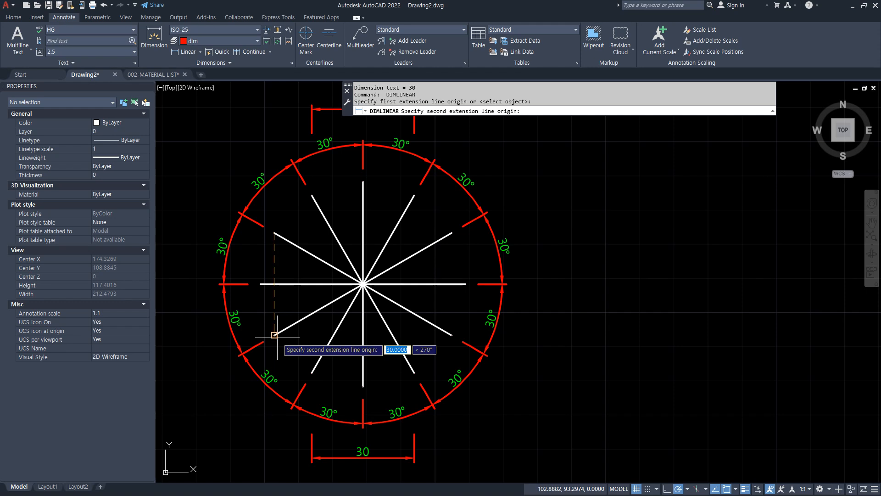
click(274, 334)
click(192, 294)
Step: Add a vertical linear dimension between the right ends of the 150° and 30° lines, placed outside the angular dimensions
key(Return)
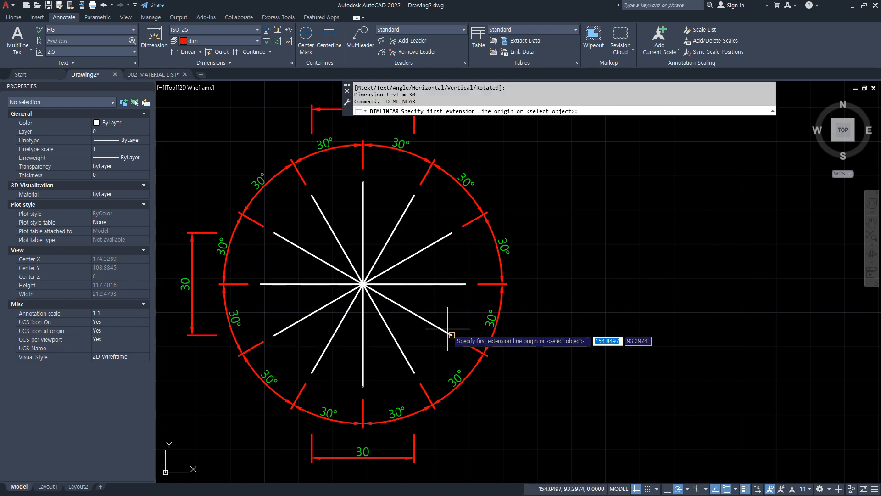
click(452, 334)
click(452, 233)
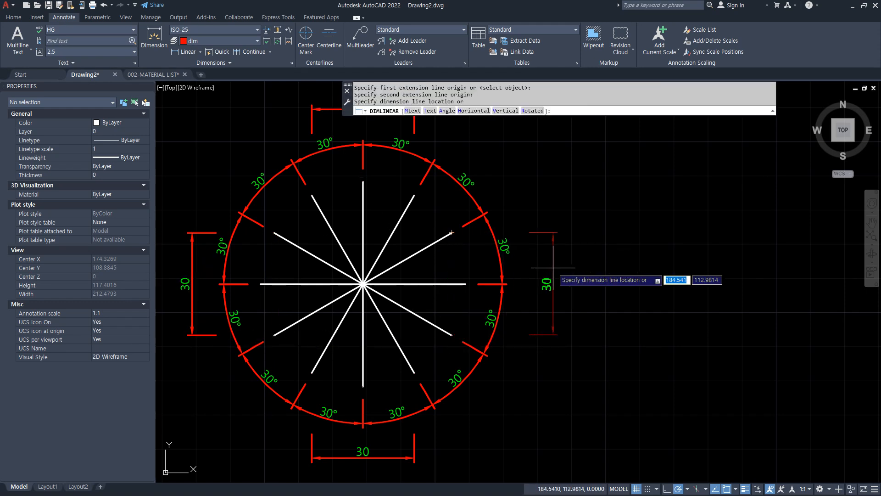
click(551, 284)
scroll(460, 313, down, 3)
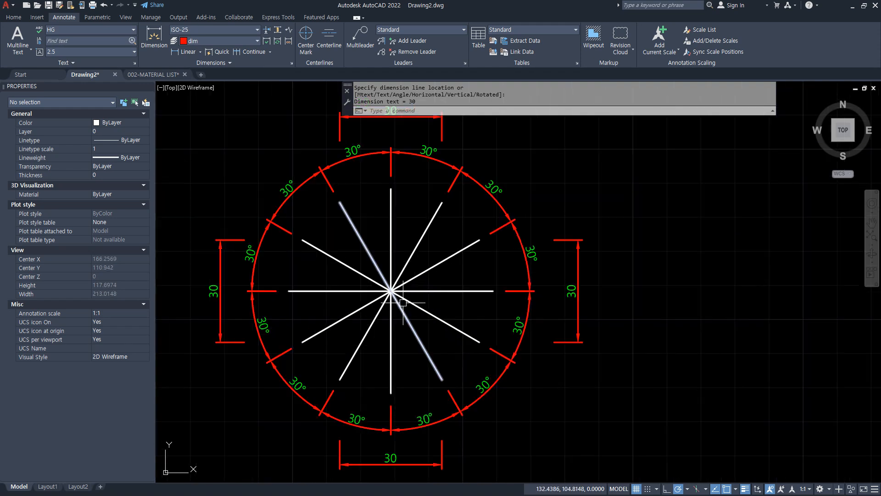
scroll(430, 279, up, 4)
text(z)
key(Return)
key(Return)
drag(430, 279, 429, 287)
key(Escape)
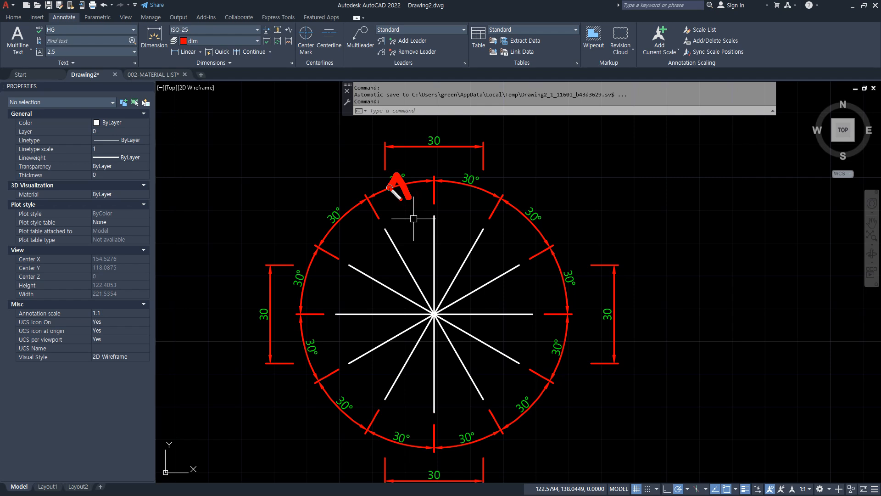
drag(336, 238, 344, 251)
drag(305, 297, 317, 276)
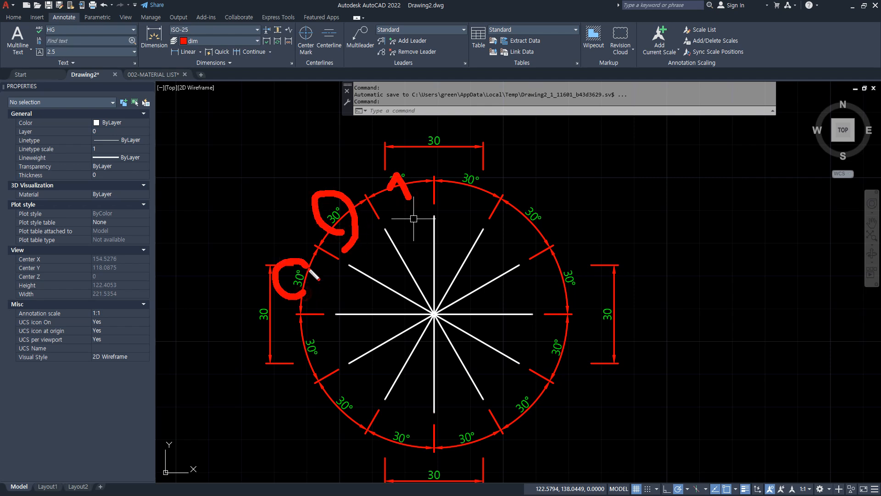
key(Escape)
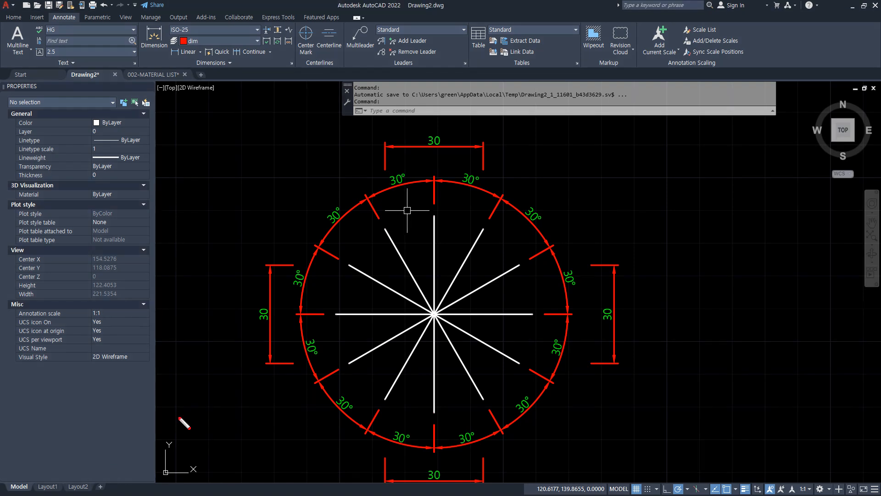
mouse_move(603, 305)
mouse_down()
mouse_move(570, 311)
mouse_move(567, 329)
mouse_up()
drag(452, 128, 447, 92)
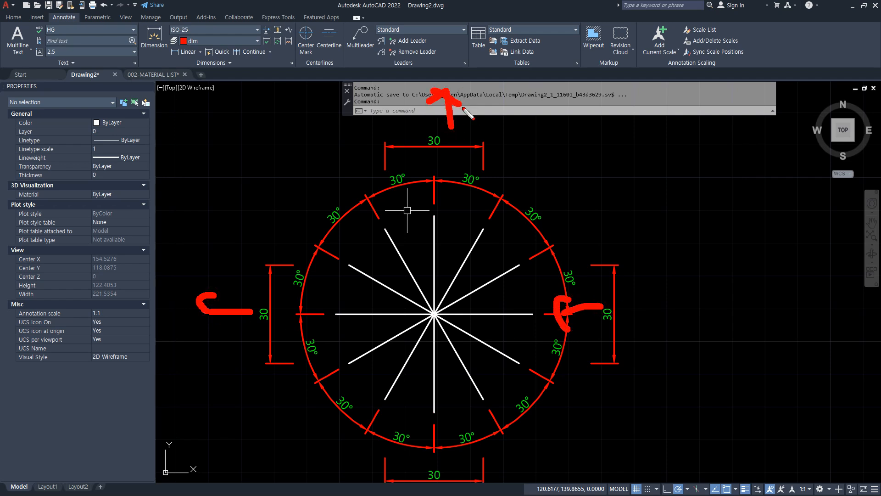
mouse_move(300, 266)
mouse_down()
mouse_move(244, 243)
mouse_move(249, 227)
mouse_up()
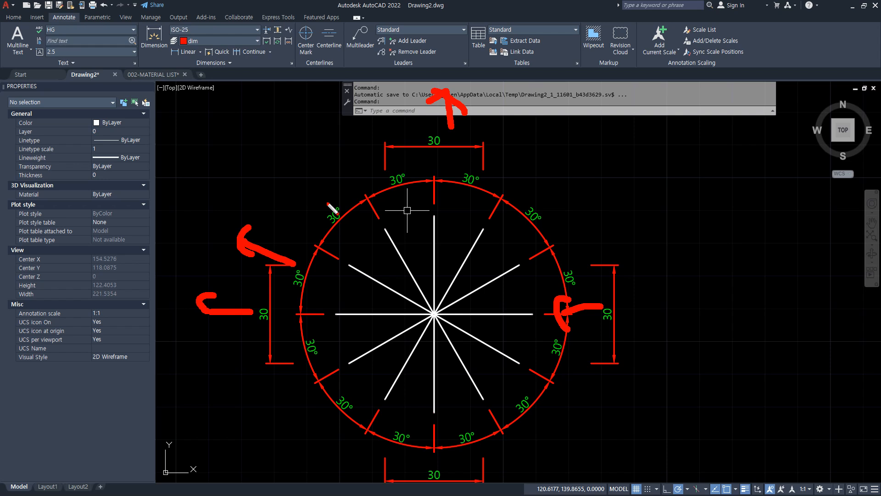
drag(387, 176, 358, 148)
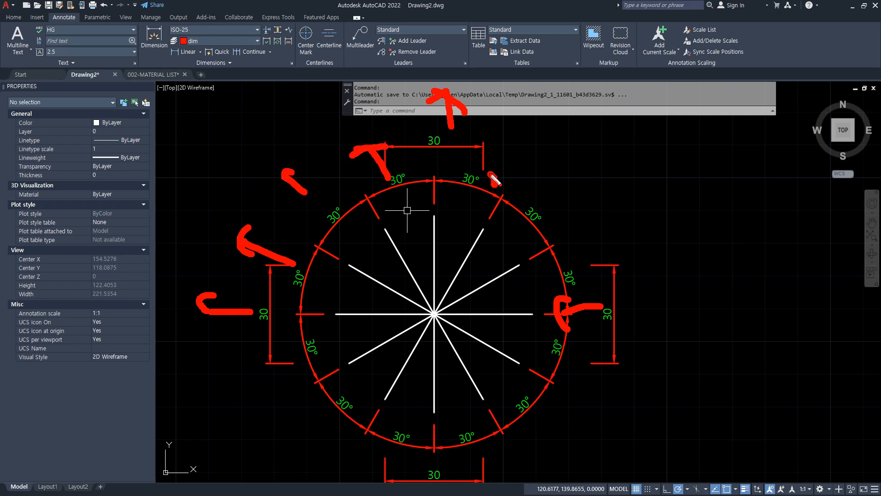
drag(492, 175, 501, 139)
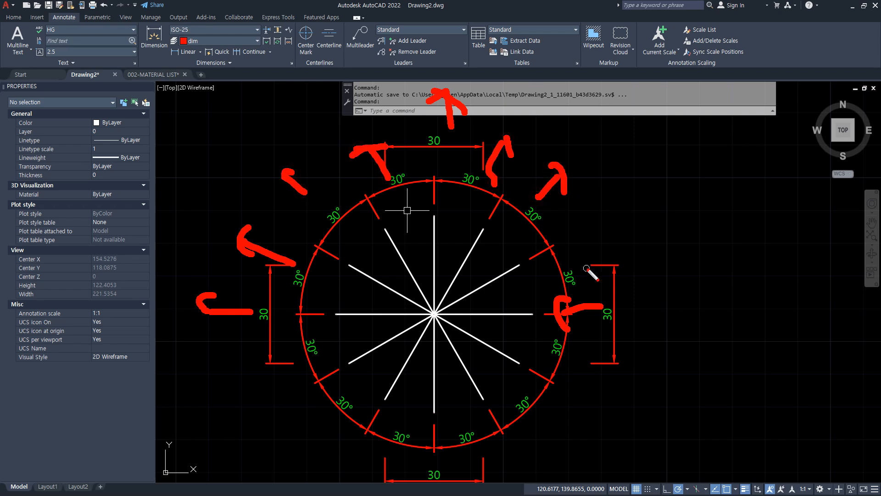
mouse_move(587, 268)
mouse_down()
mouse_move(615, 243)
mouse_move(620, 268)
mouse_up()
key(Escape)
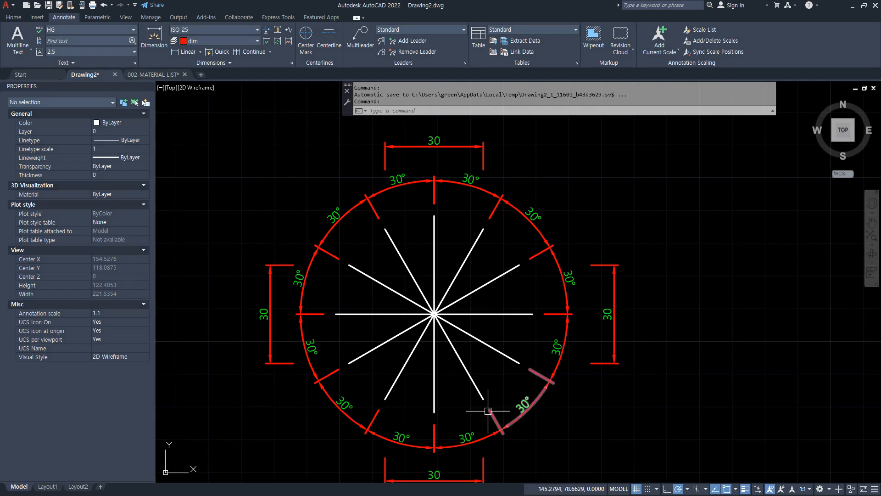
Step: Set the vertical text placement of the ISO-25 dimension style to Centered and inspect the text of the upper dimensions
text(d)
key(Return)
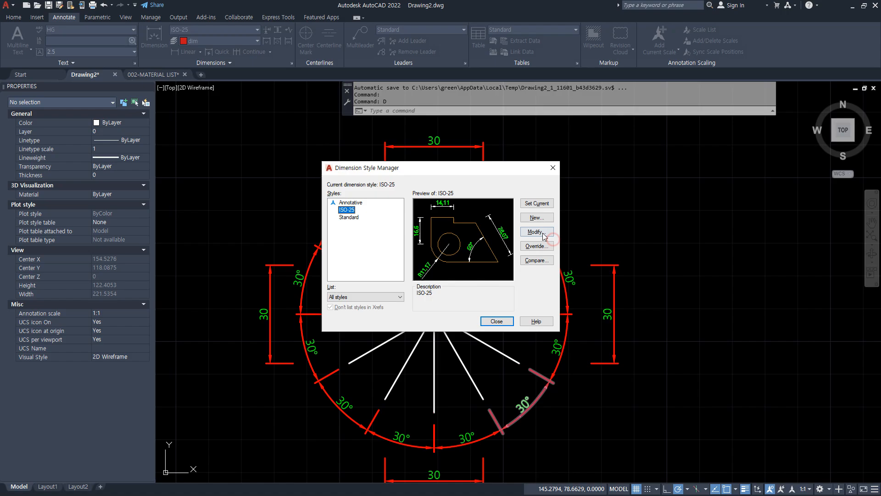
click(545, 236)
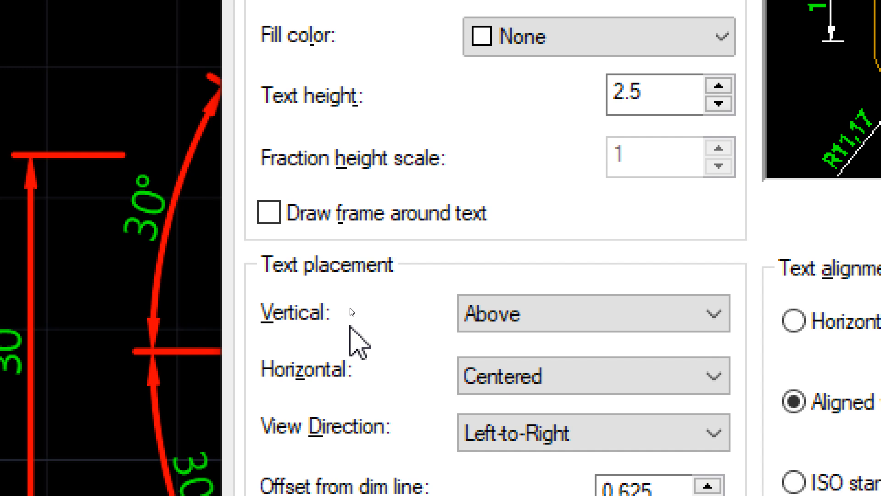
click(675, 313)
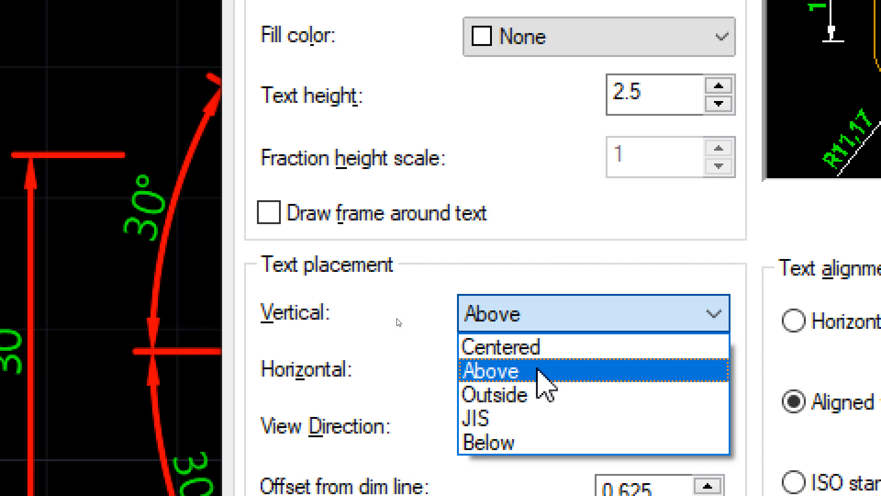
click(537, 348)
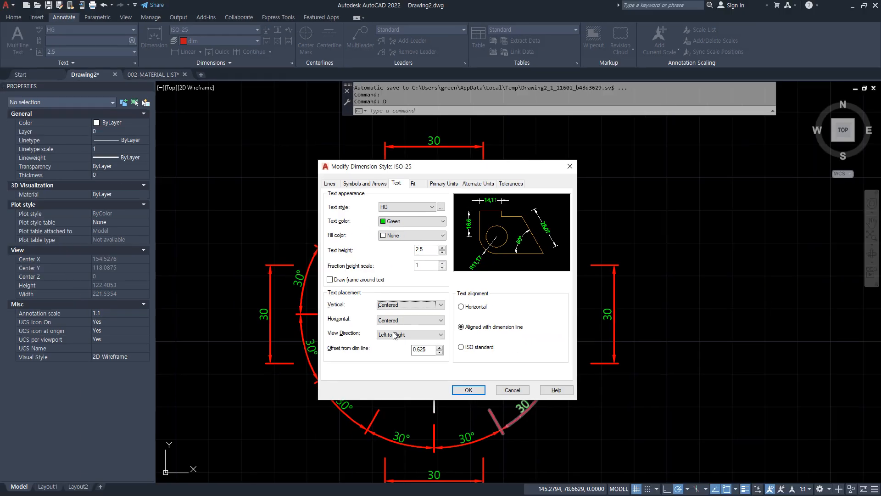
click(468, 390)
click(497, 321)
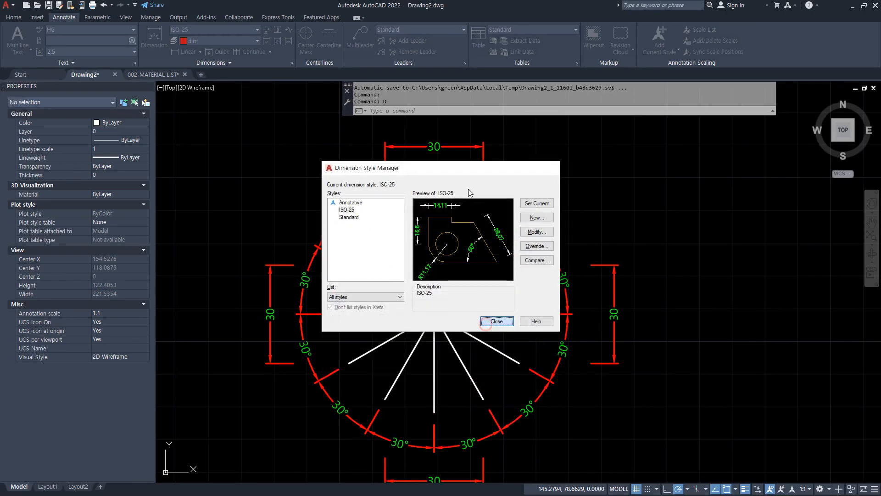
scroll(438, 164, up, 6)
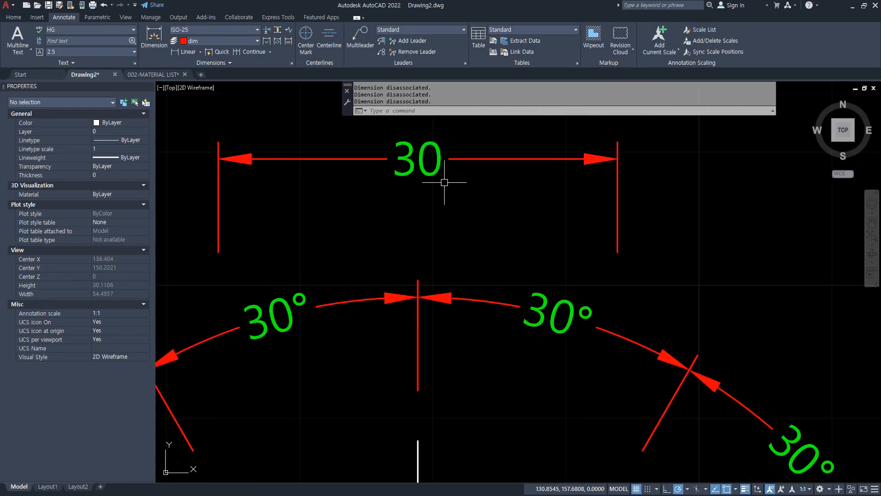
Step: Set the vertical text placement of the ISO-25 dimension style to Below and apply it to the drawing's dimensions
text(d)
key(Return)
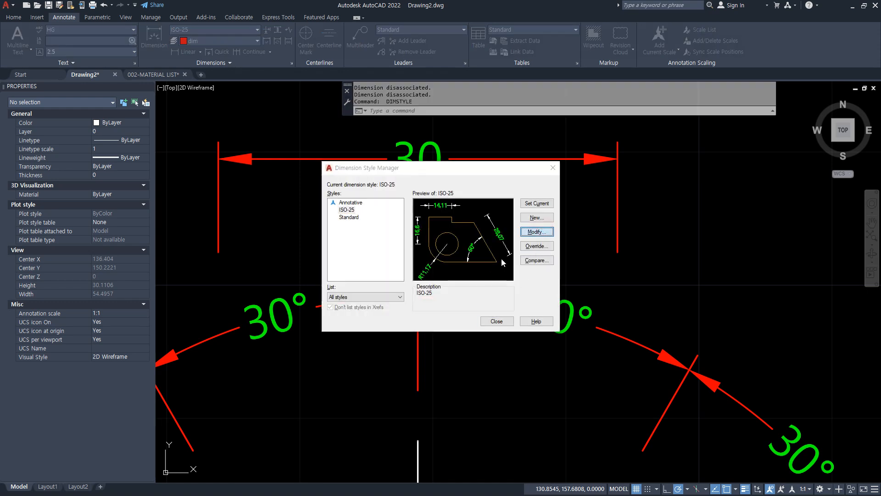
key(alt+m)
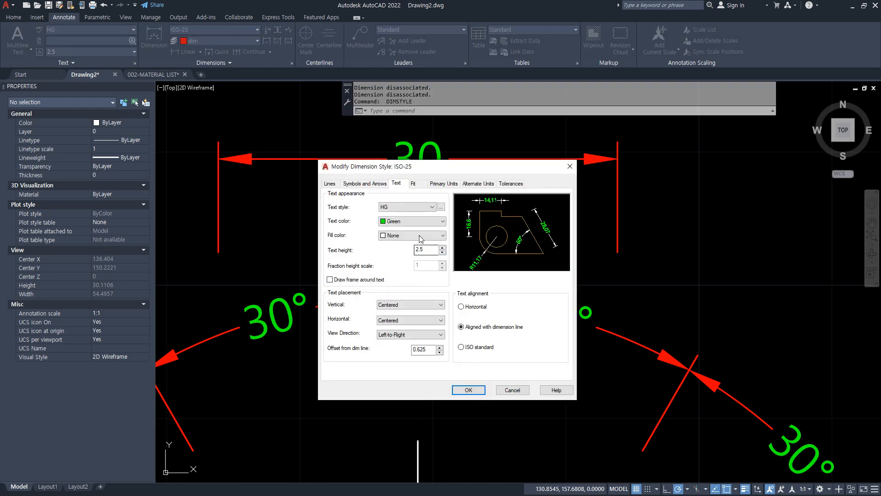
click(409, 305)
click(408, 340)
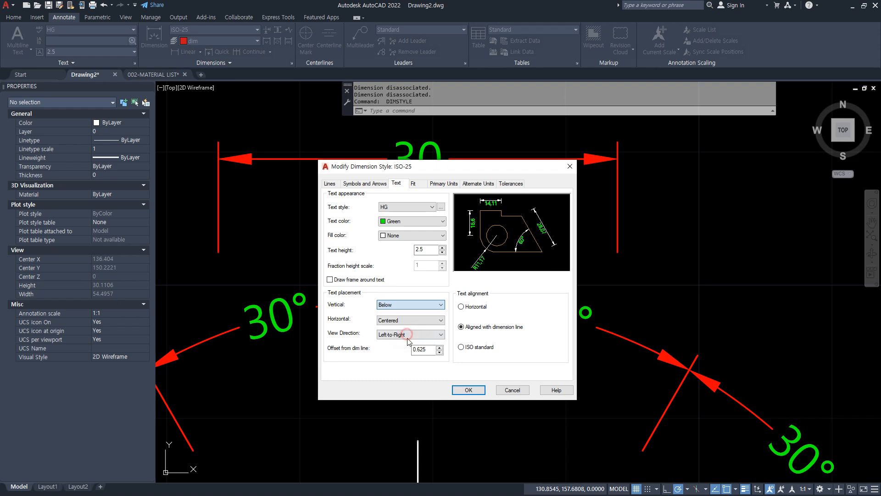
click(468, 389)
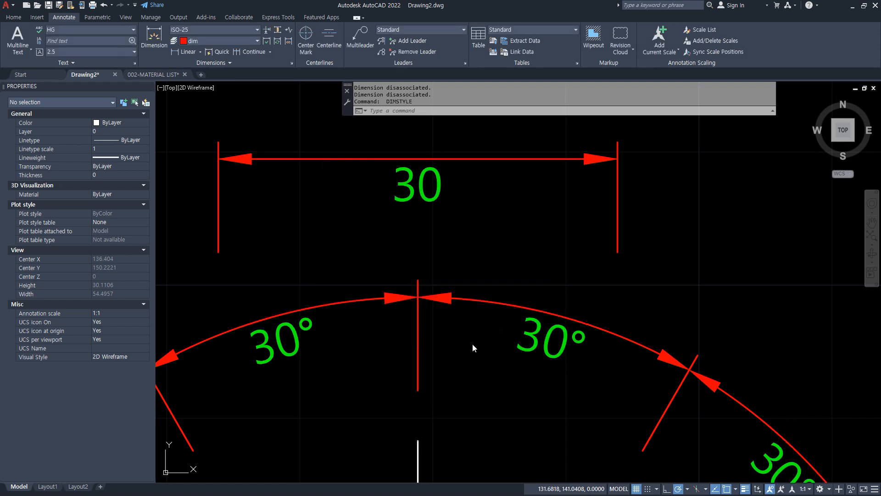
Step: Set the vertical text placement of ISO-25 to Outside and inspect the dimension text all around the radial lines
key(Return)
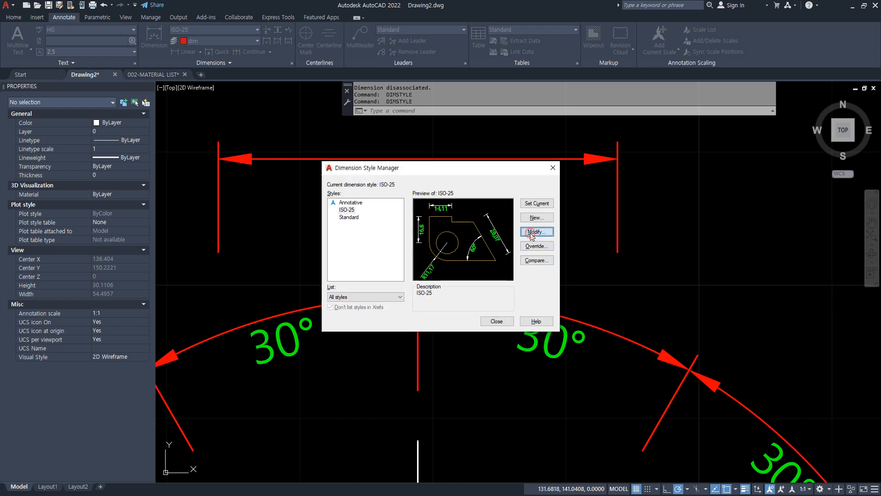
click(536, 231)
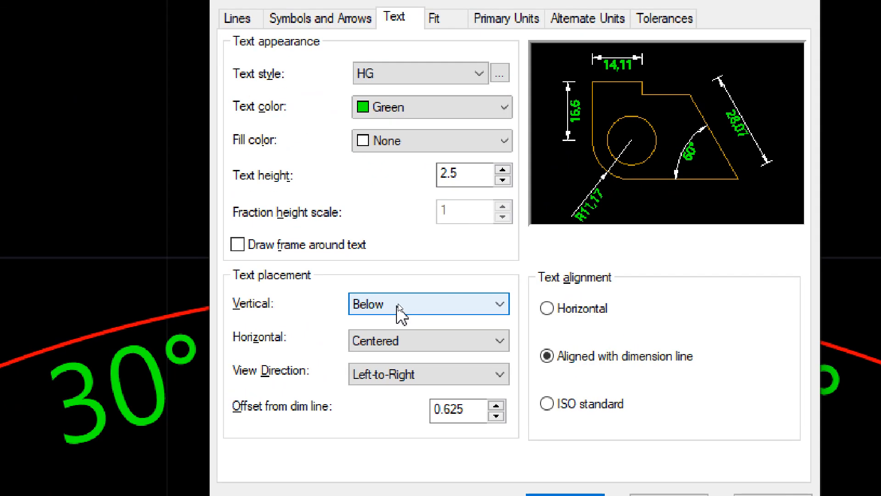
click(403, 305)
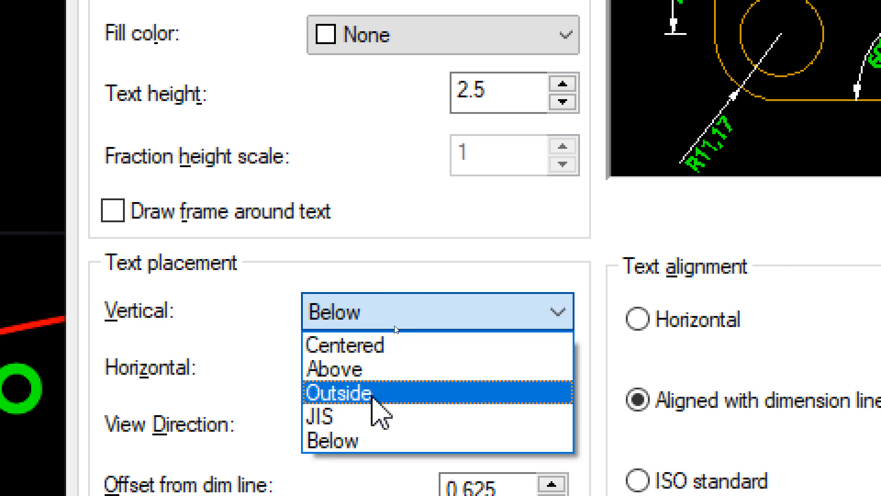
click(373, 394)
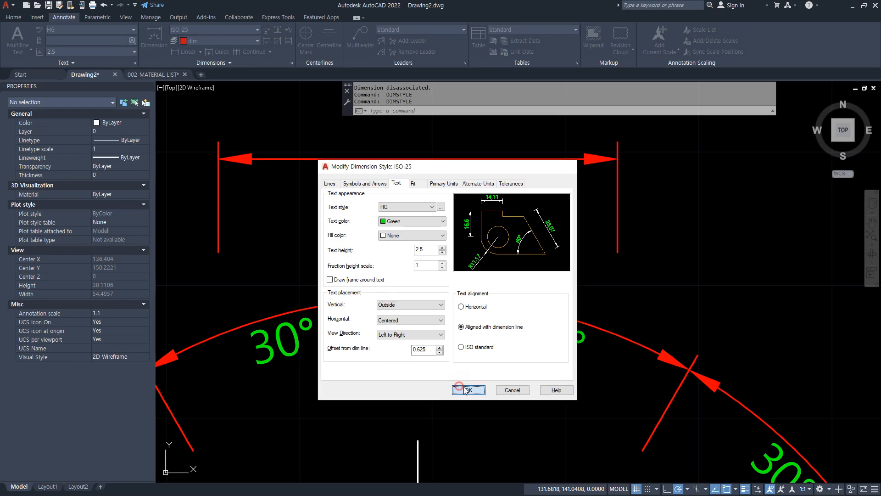
click(466, 389)
click(497, 321)
scroll(498, 322, down, 8)
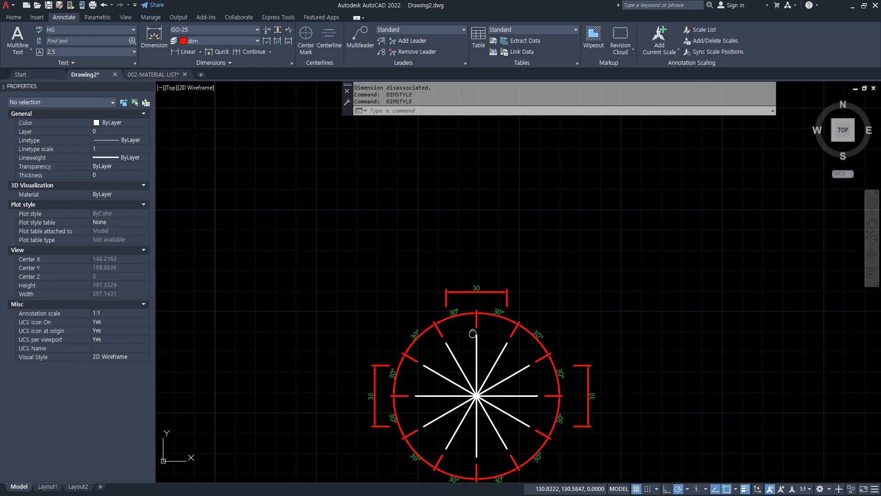
scroll(410, 316, up, 1)
mouse_move(271, 342)
mouse_down()
mouse_move(381, 459)
mouse_move(590, 413)
mouse_up()
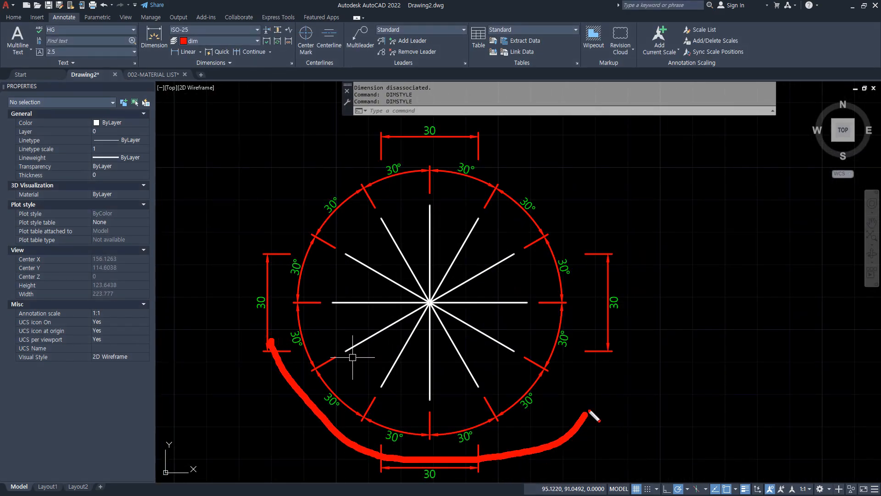
Step: Set ISO-25's vertical text placement to Above and its horizontal placement to At Ext Line 1, then inspect the upper dimensions
text(d)
key(Return)
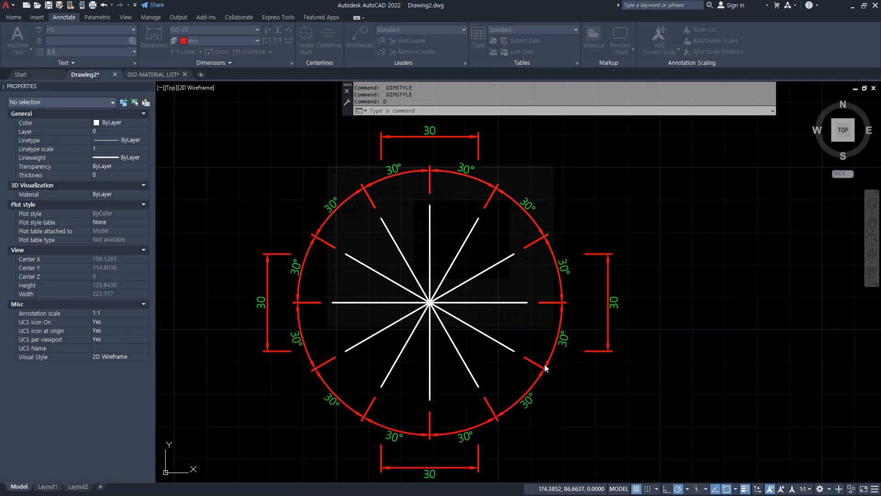
click(537, 231)
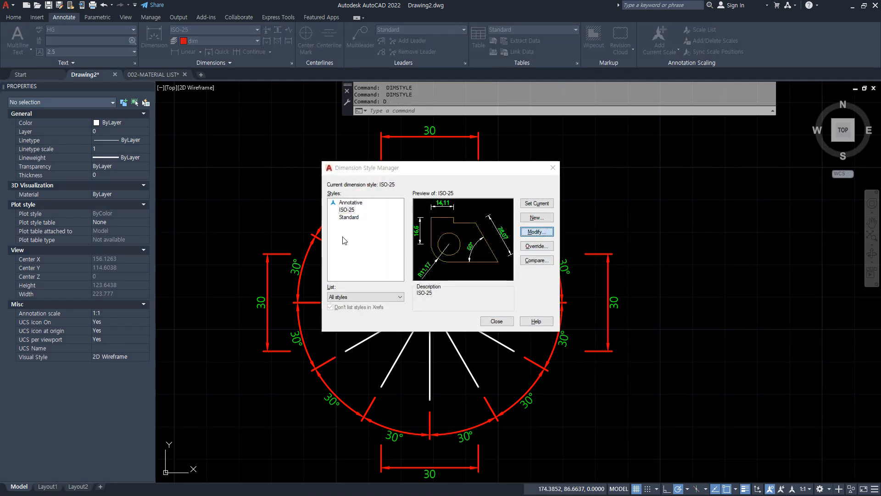
click(398, 305)
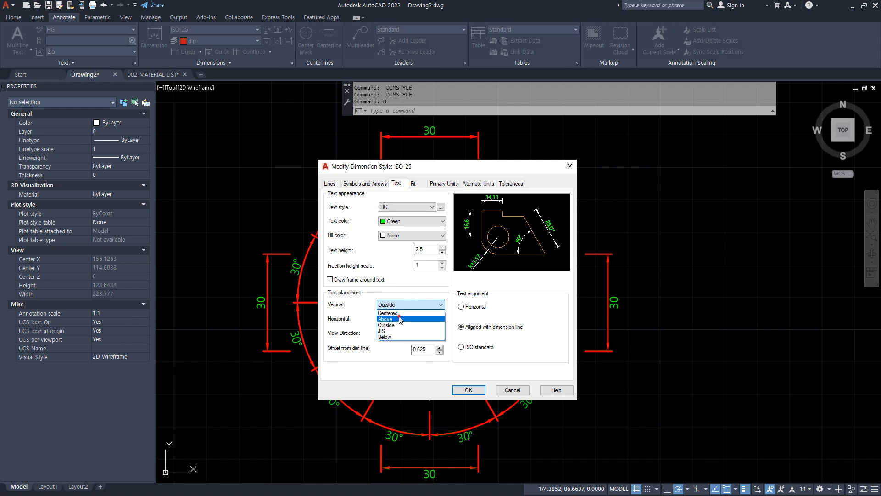
click(399, 319)
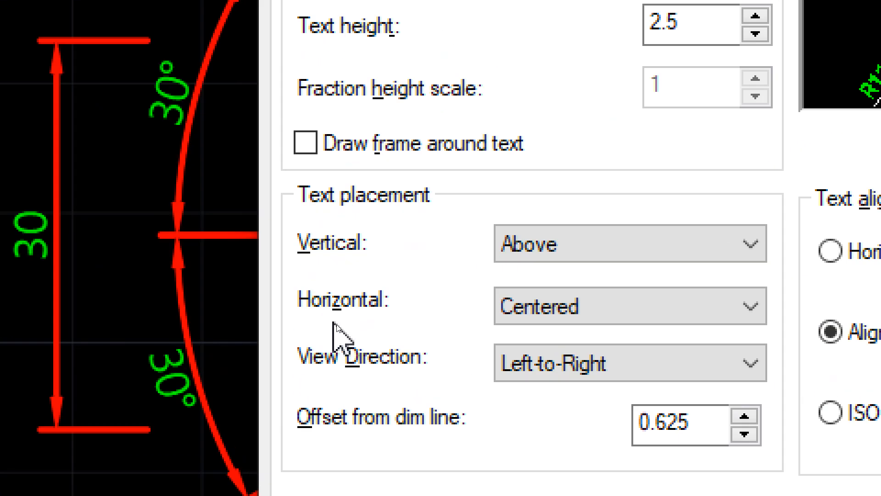
click(622, 306)
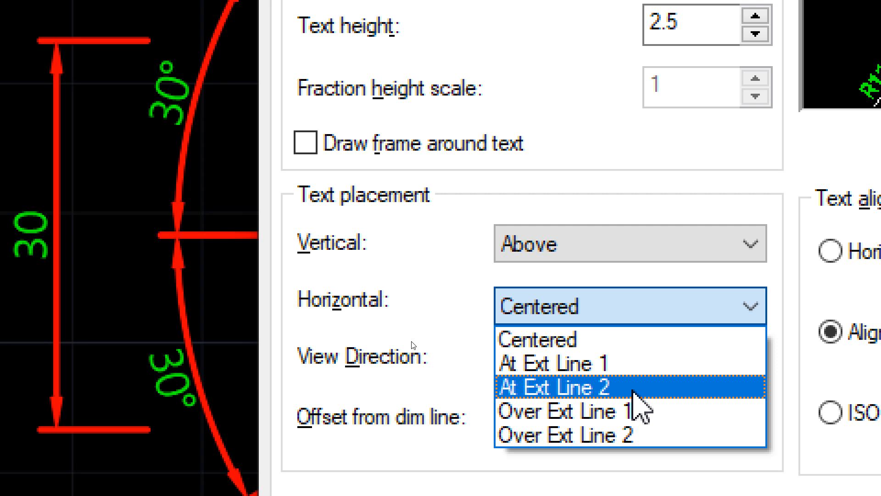
click(633, 365)
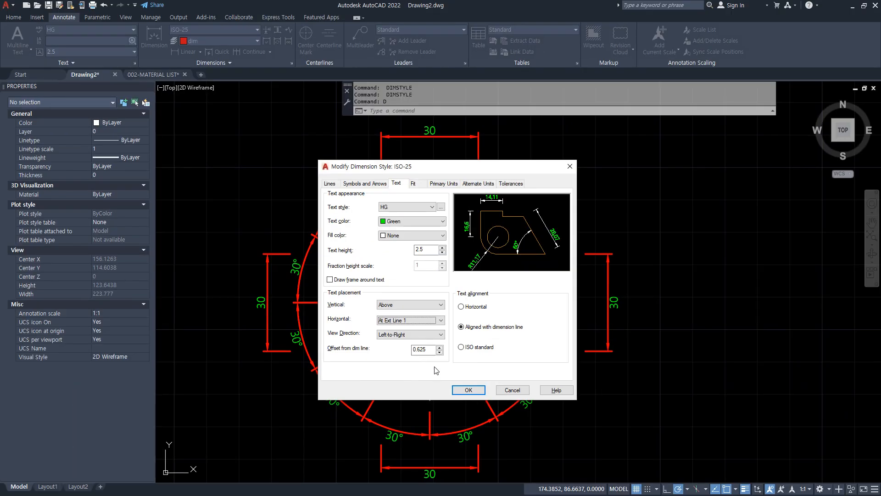
click(481, 390)
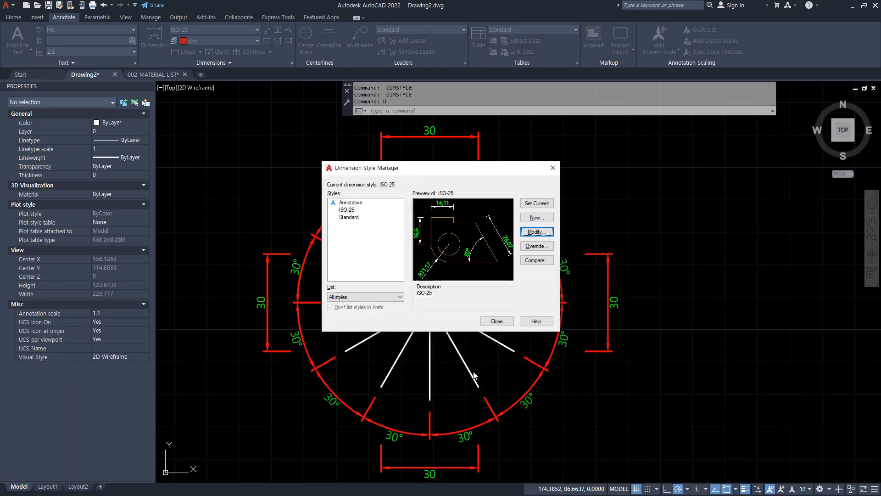
click(496, 321)
scroll(408, 250, up, 4)
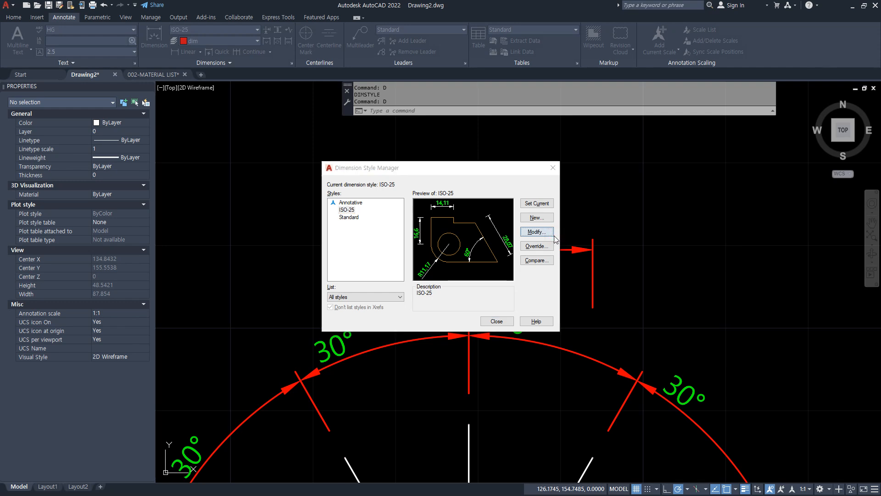
Step: Set the horizontal text placement of the ISO-25 dimension style to At Ext Line 2
click(536, 232)
click(426, 320)
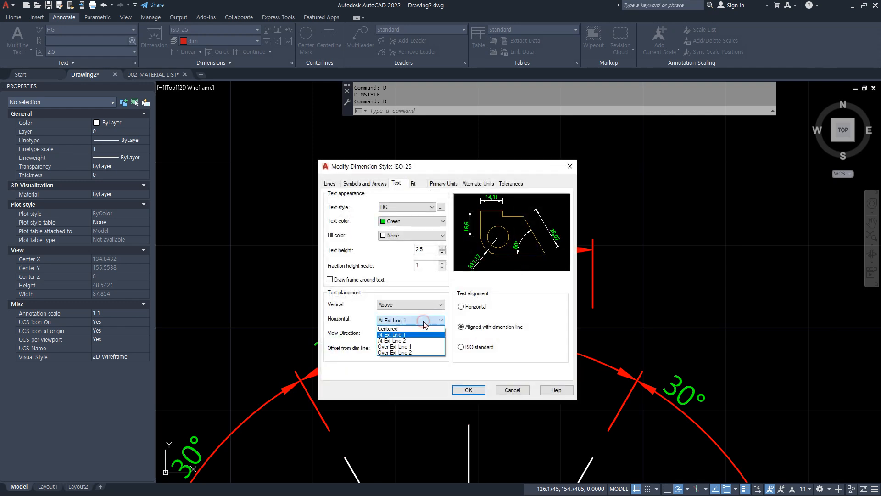
click(420, 340)
click(469, 389)
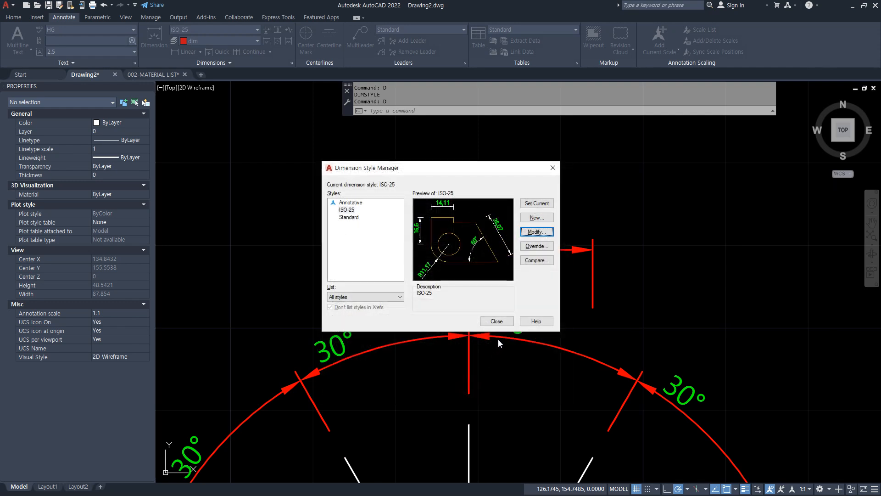
click(501, 320)
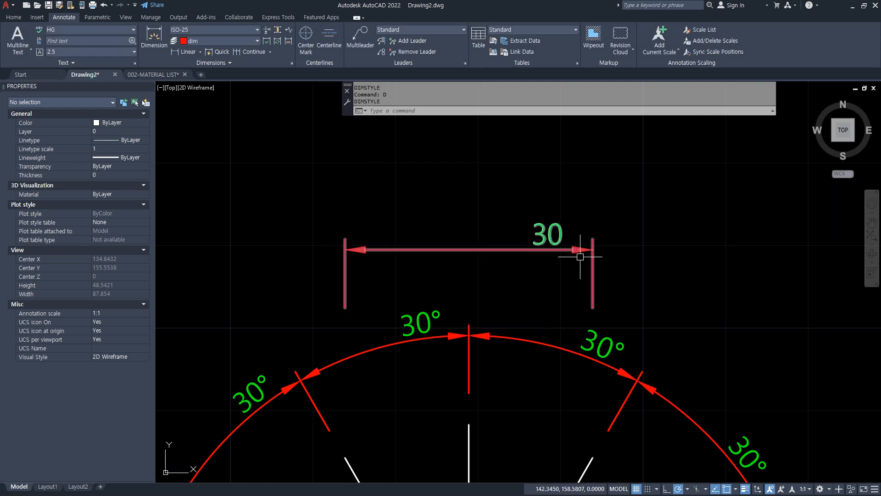
Step: Set the horizontal text placement of the ISO-25 dimension style to Over Ext Line 1
key(Return)
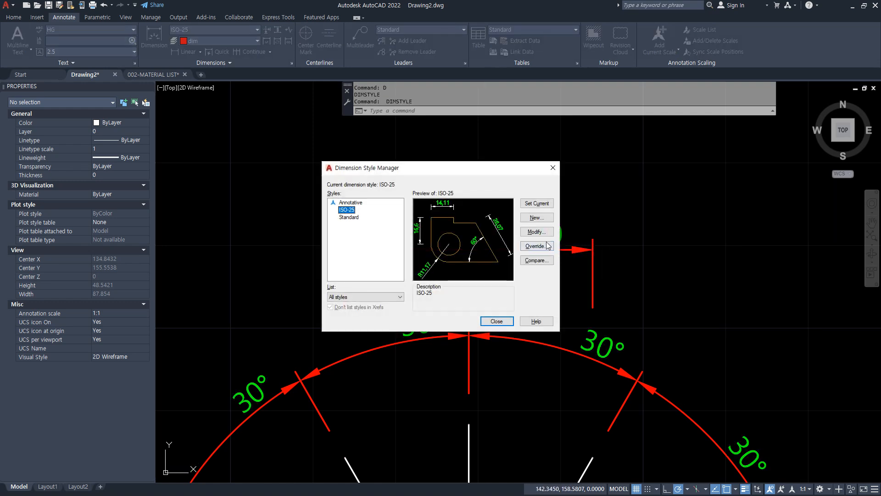
click(537, 235)
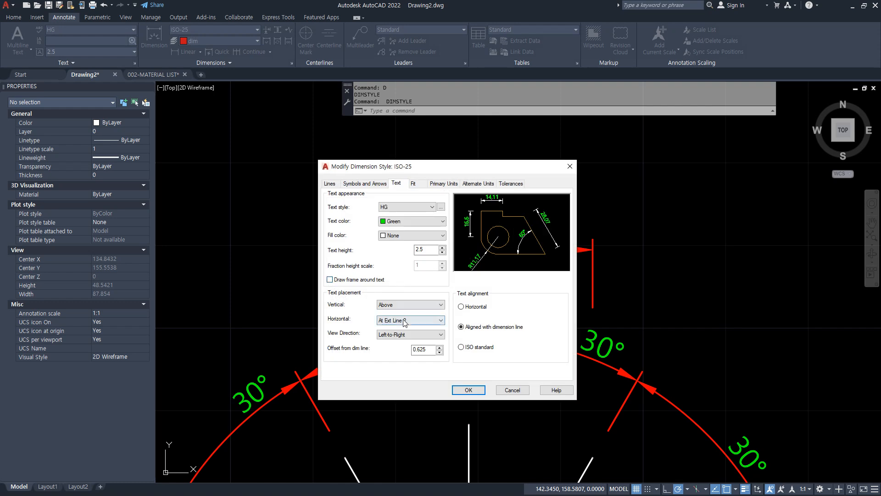
click(410, 320)
click(398, 346)
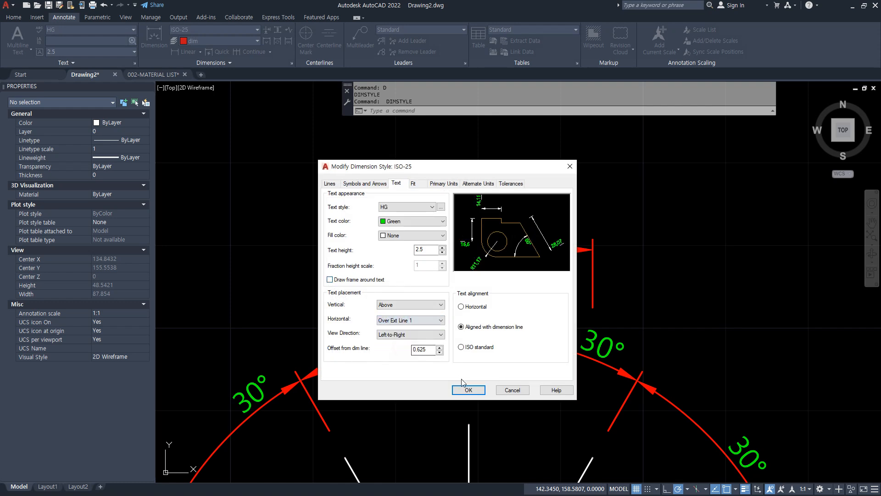
click(469, 390)
click(499, 320)
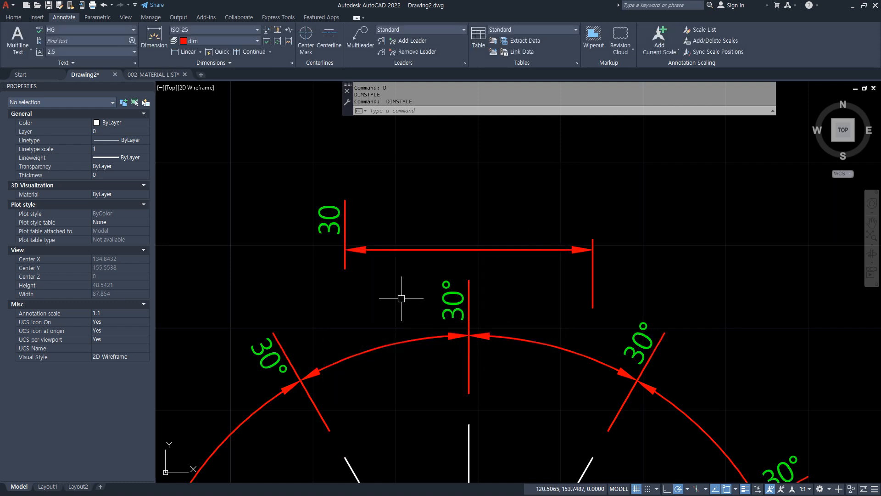
Step: Set the horizontal text placement of the ISO-25 dimension style to Over Ext Line 2
key(Return)
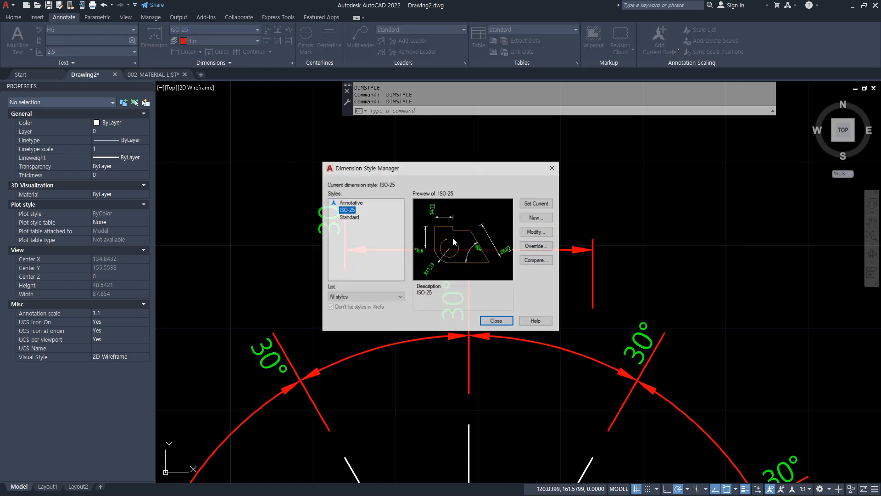
click(527, 233)
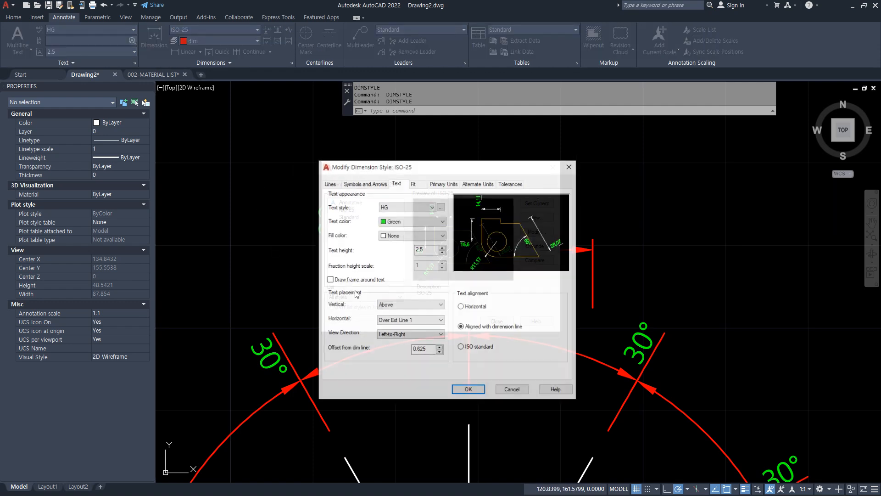
click(411, 320)
click(414, 353)
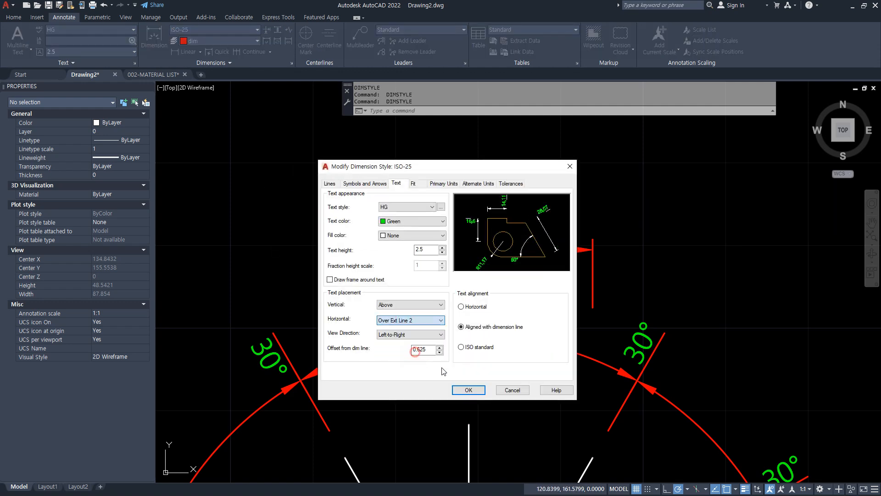
click(468, 390)
click(504, 321)
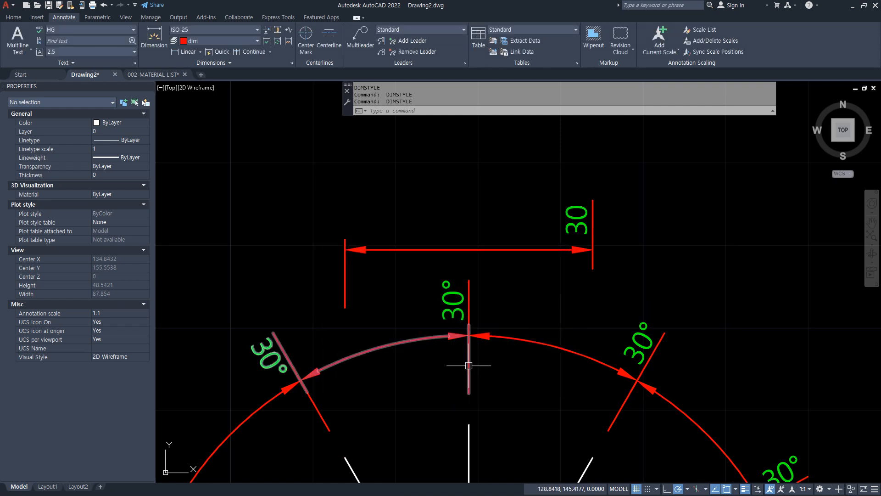
Step: Set the horizontal text placement of the ISO-25 dimension style back to Centered
key(Return)
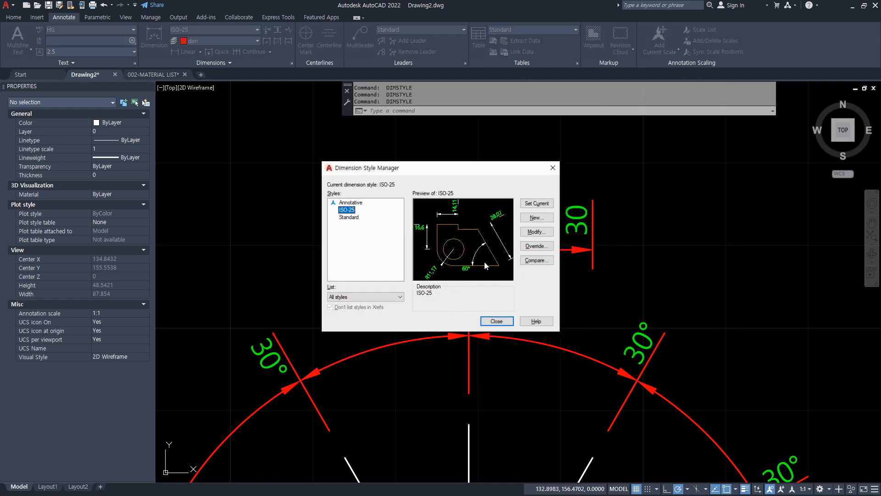
click(536, 231)
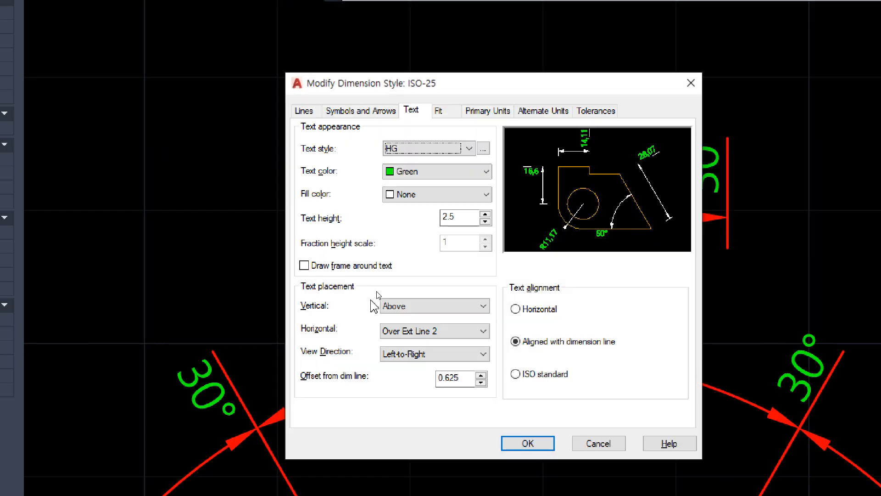
click(441, 336)
click(435, 343)
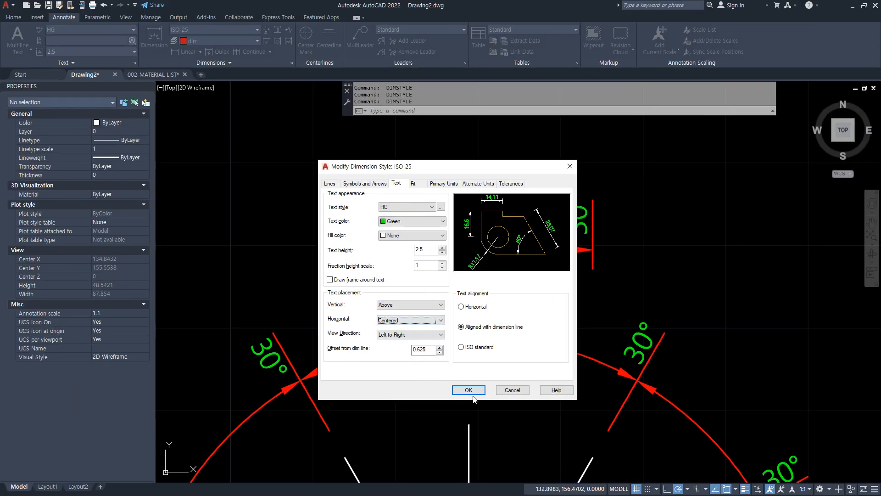
click(471, 399)
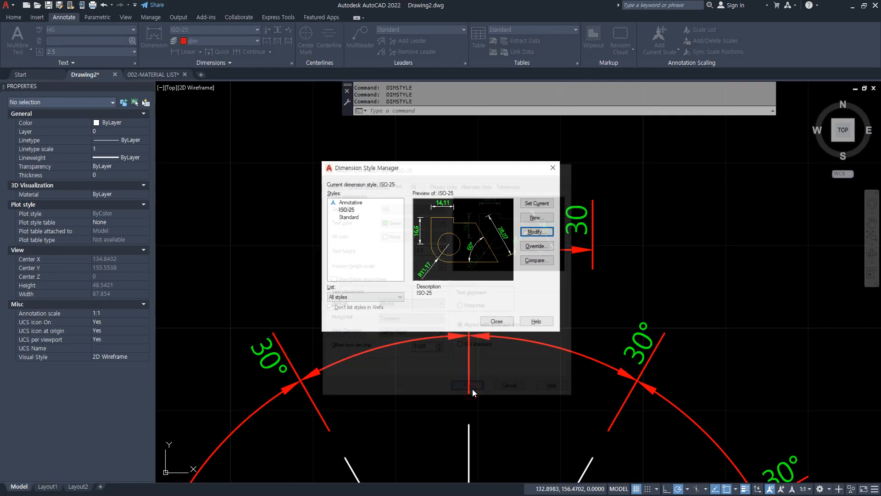
click(485, 324)
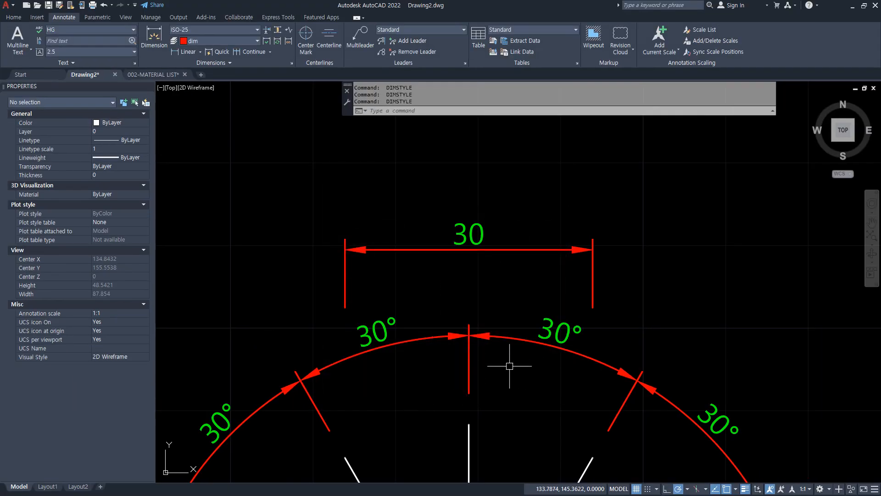
Step: Set the text alignment of the ISO-25 dimension style to Horizontal
text(d)
key(Return)
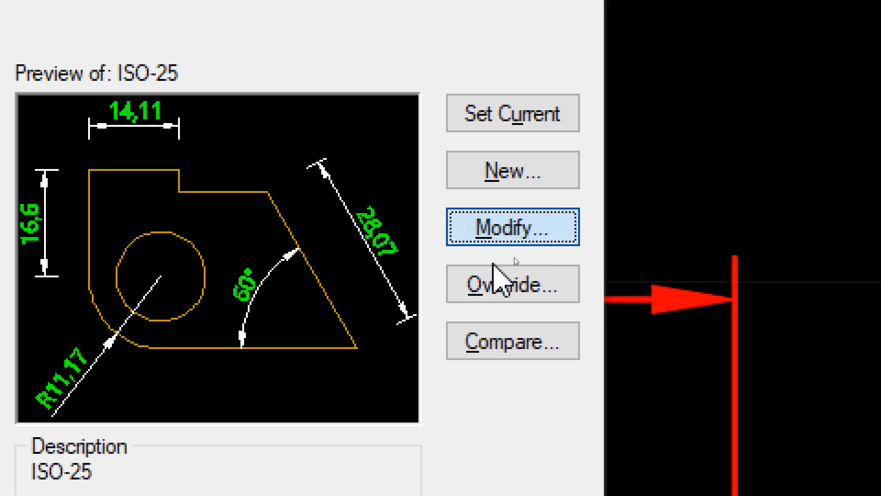
click(537, 232)
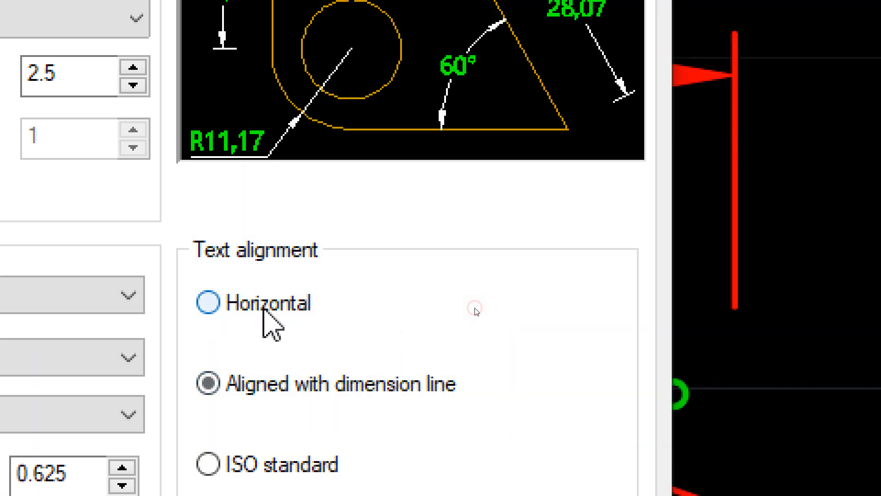
click(229, 310)
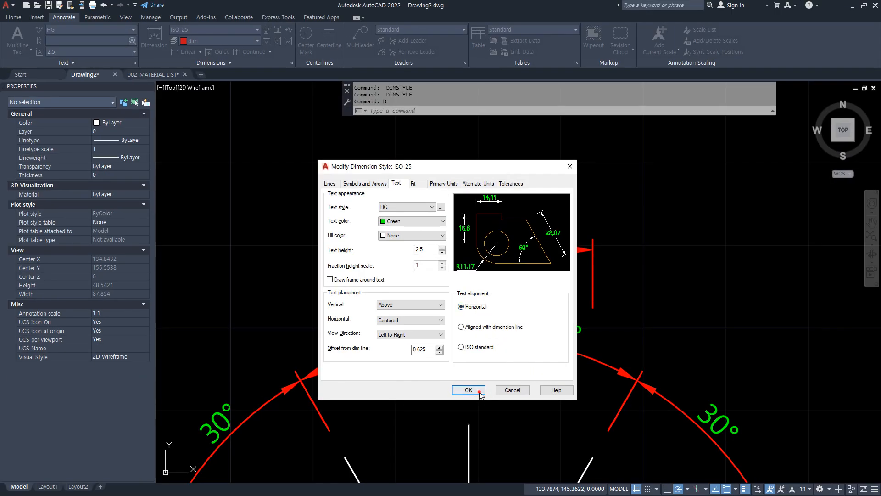
click(480, 392)
click(500, 319)
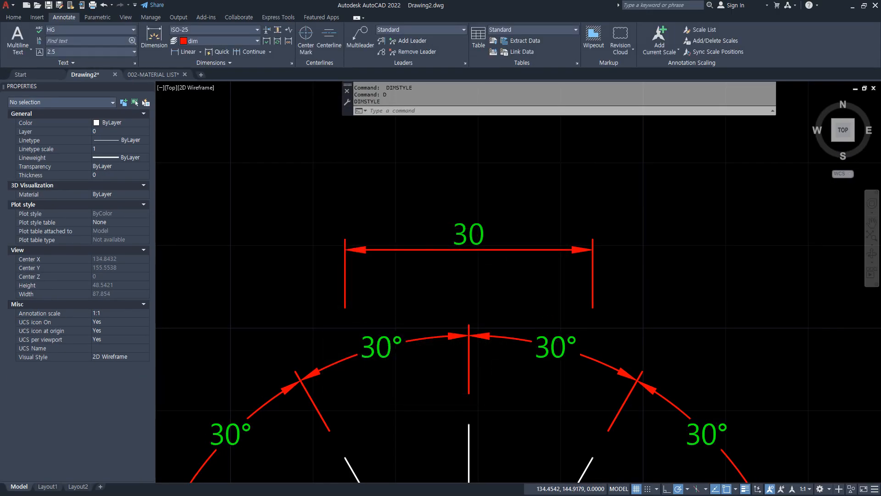
Step: Examine how the horizontally aligned text sits on the angular and linear dimensions around the radial lines
scroll(459, 275, down, 3)
scroll(448, 256, up, 3)
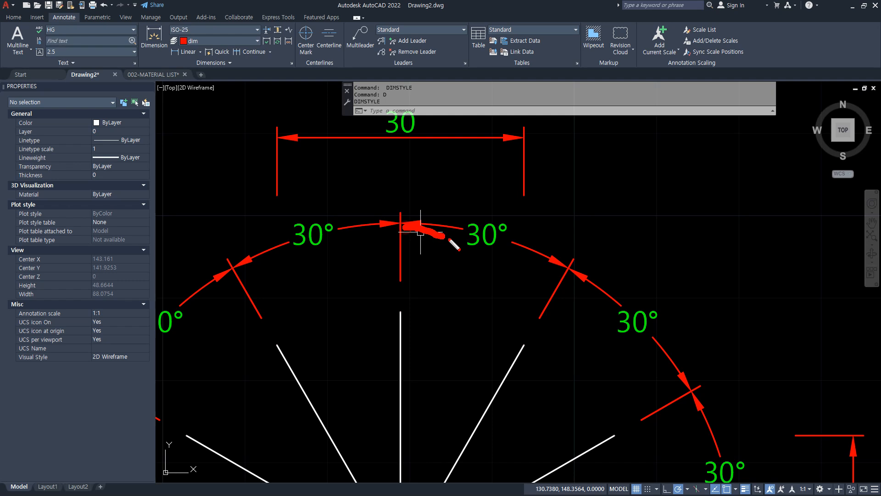
mouse_move(449, 239)
mouse_down()
mouse_move(545, 271)
mouse_move(682, 375)
mouse_up()
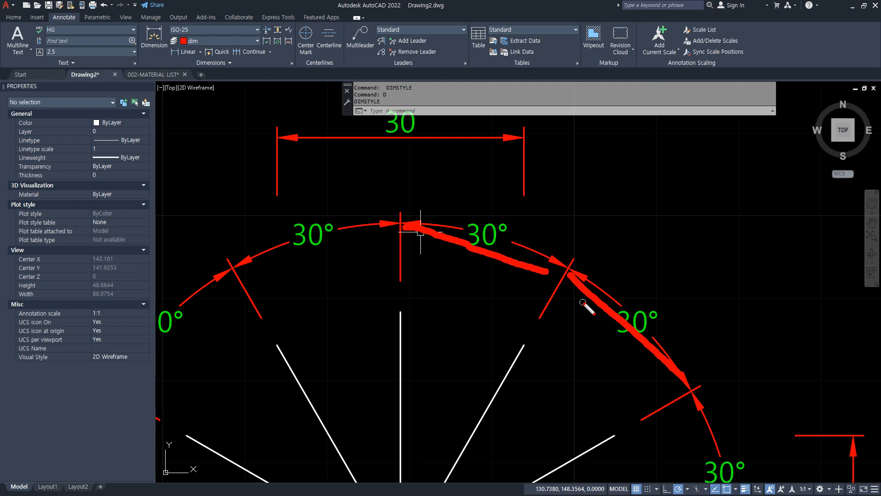
key(Escape)
scroll(525, 330, down, 2)
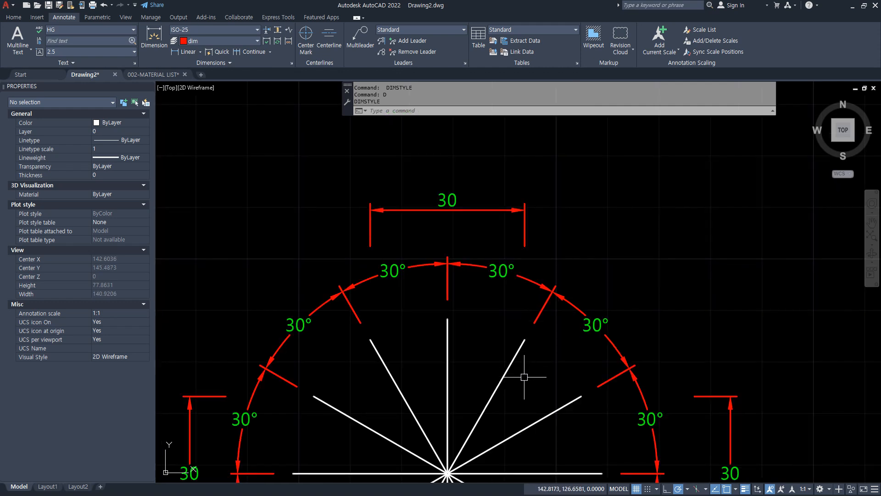
middle_drag(498, 354, 423, 271)
scroll(537, 345, up, 2)
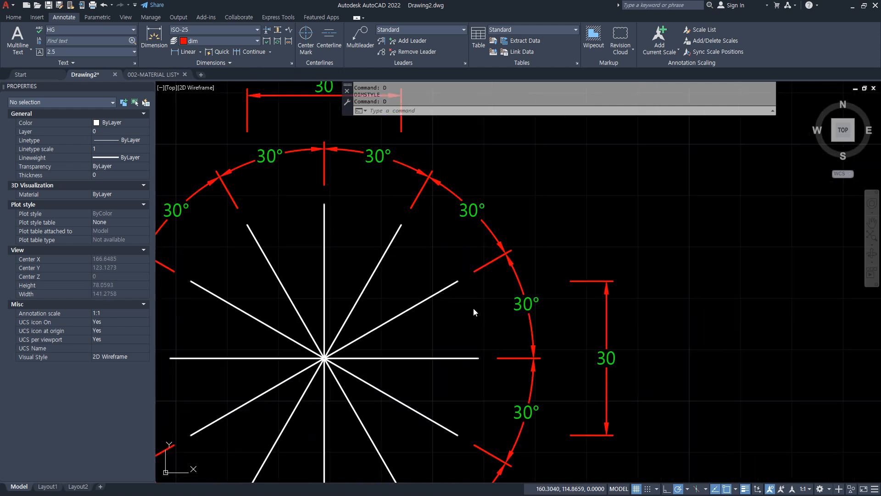
Step: Override the current ISO-25 style with the text alignment Aligned with dimension line
click(537, 246)
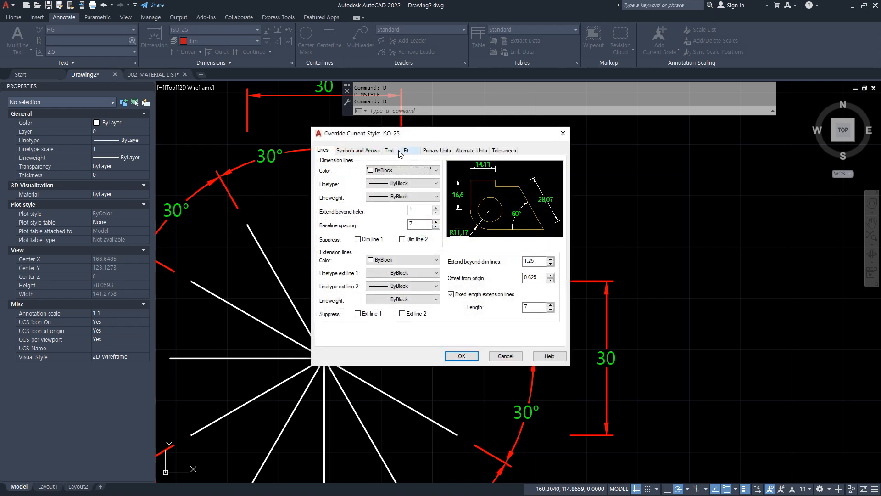
click(393, 151)
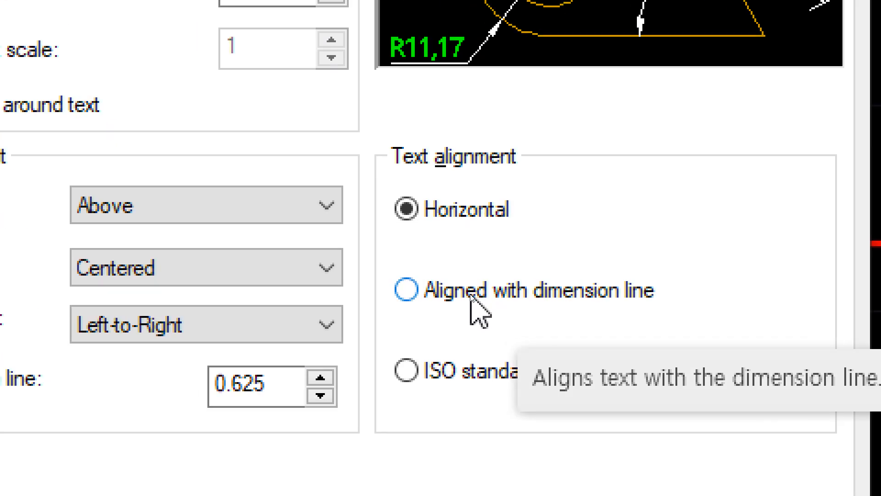
click(471, 294)
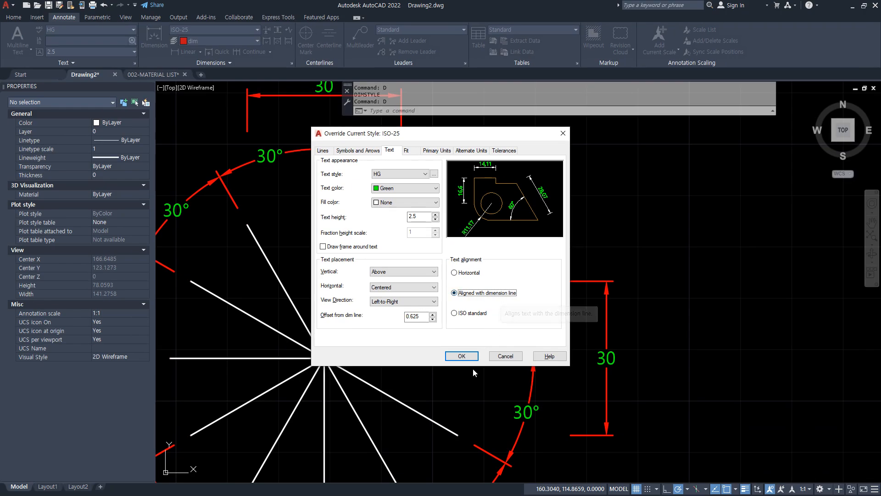
click(461, 357)
click(498, 318)
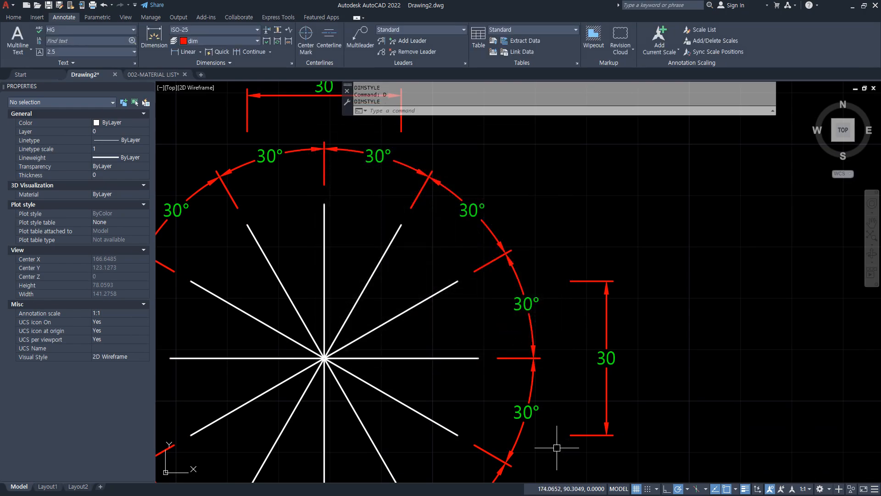
Step: Check the text alignment in the ISO-25 style override and regenerate the drawing
text(d)
key(Return)
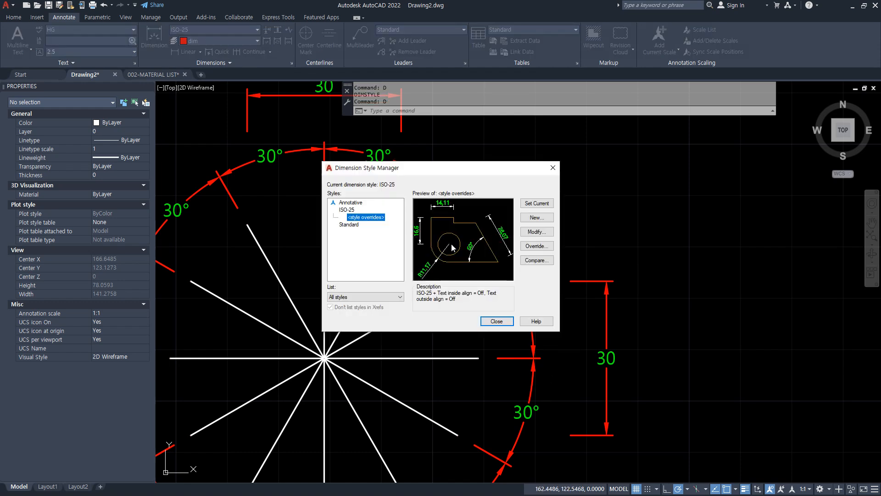
click(532, 232)
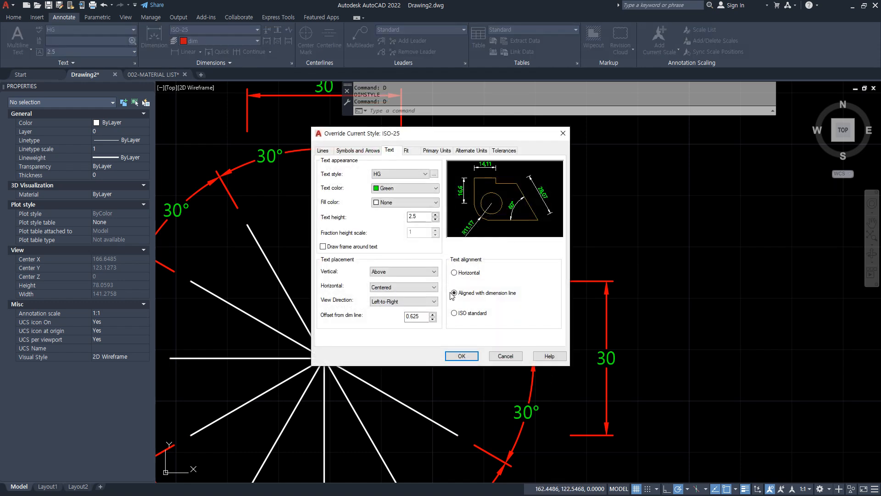
click(468, 358)
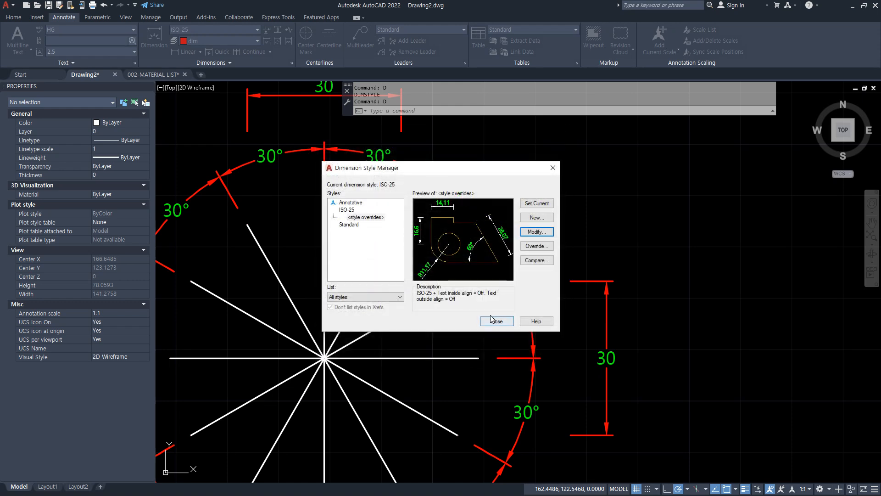
click(498, 322)
text(RE)
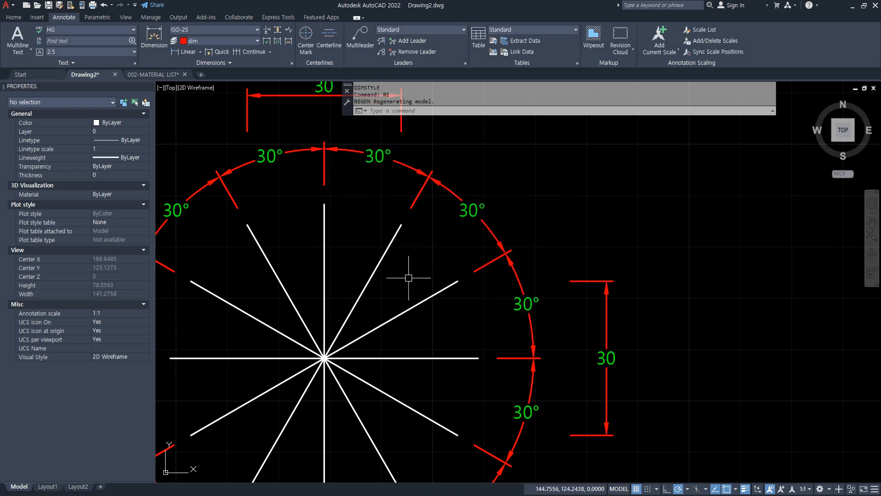
key(Return)
scroll(408, 276, down, 2)
middle_drag(369, 255, 414, 237)
Step: Review the text placement in the ISO-25 style override and reselect Aligned with dimension line as the text alignment
text(D)
key(Return)
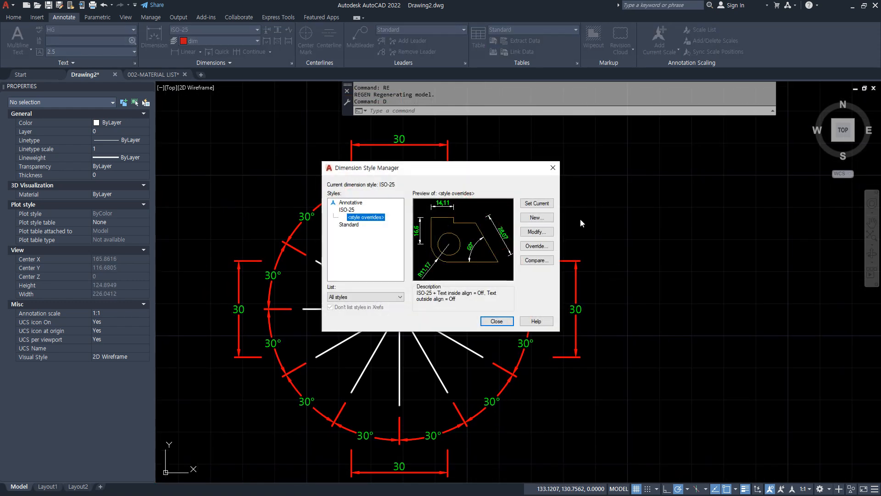
click(542, 233)
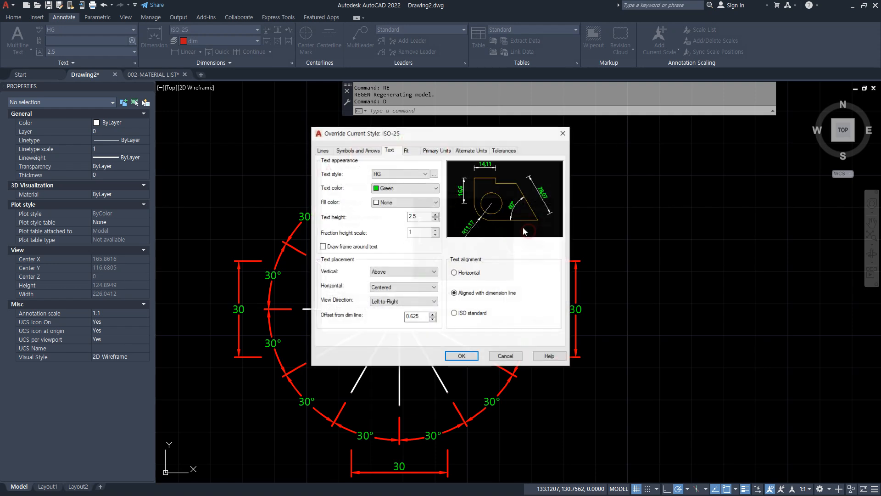
click(420, 288)
click(411, 272)
click(412, 274)
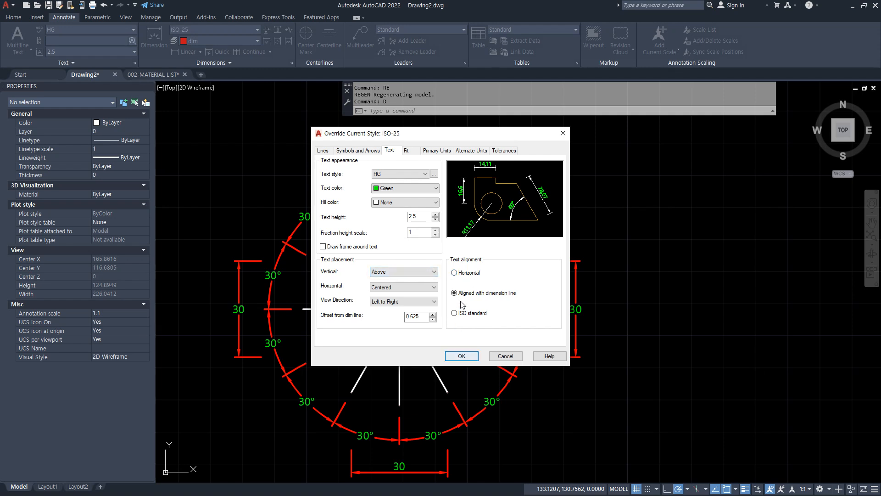
click(463, 273)
click(465, 294)
click(461, 356)
click(498, 324)
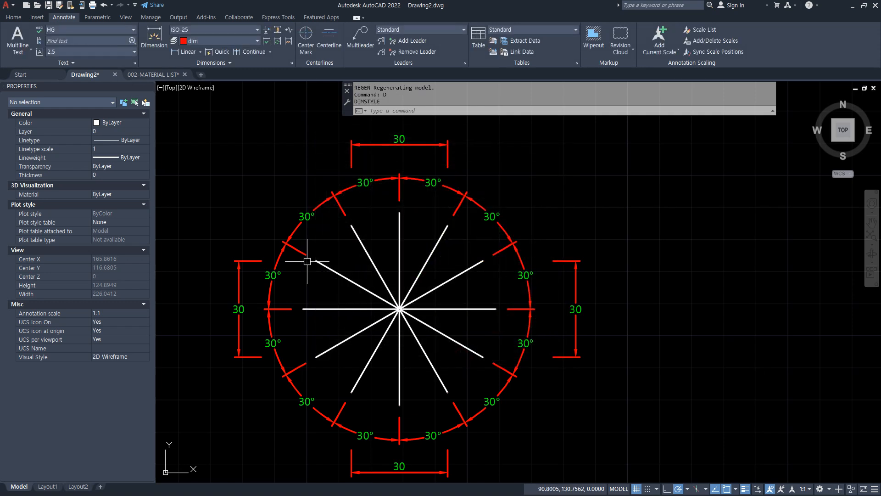
Step: Update all dimensions around the radial lines with the current overridden ISO-25 style
click(279, 45)
click(634, 446)
click(339, 231)
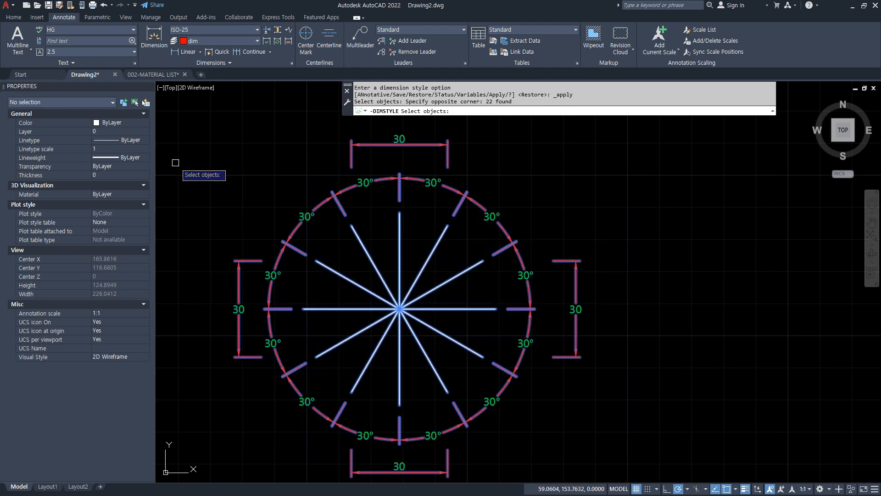
key(Return)
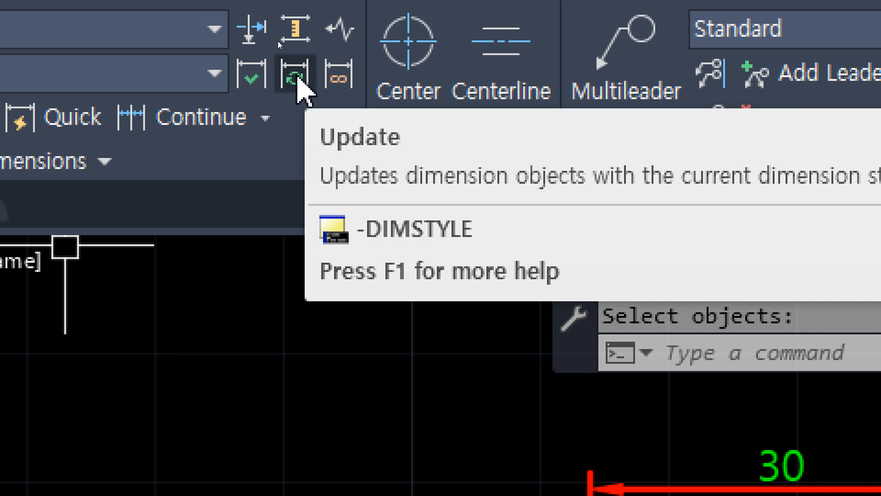
Step: Repeat the dimension style update on the whole radial figure and end the command
click(297, 76)
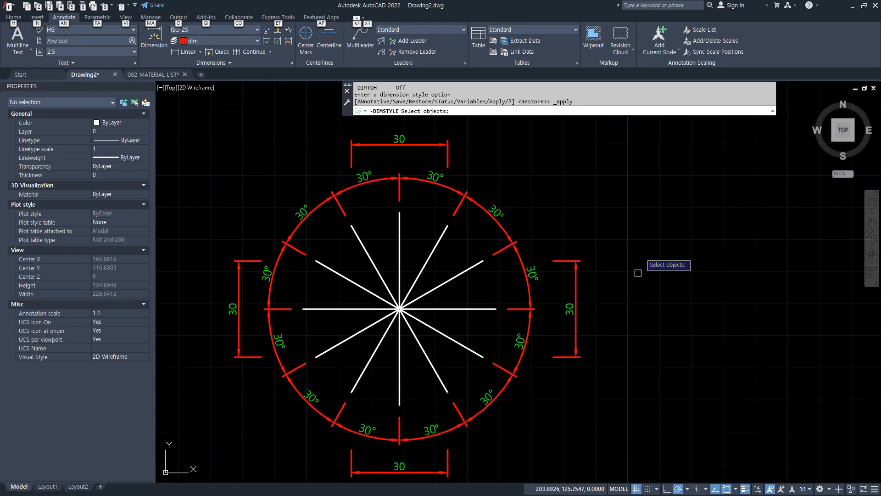
click(626, 134)
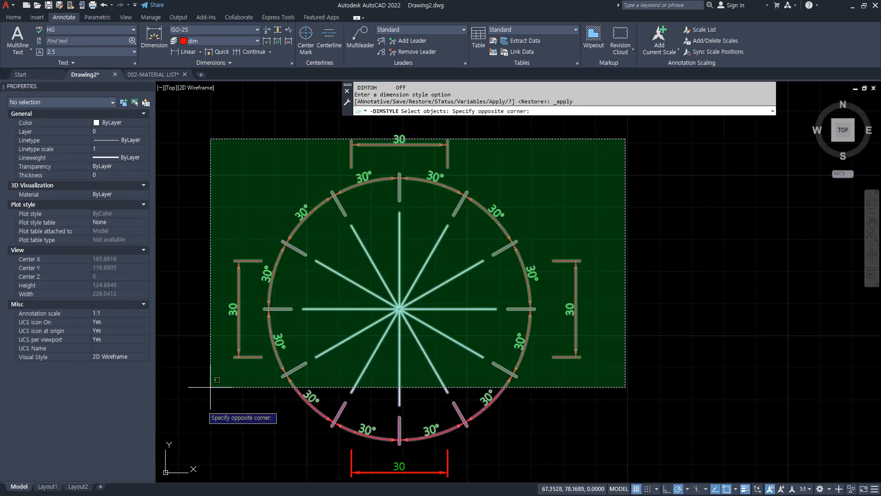
click(199, 472)
key(Escape)
key(Escape)
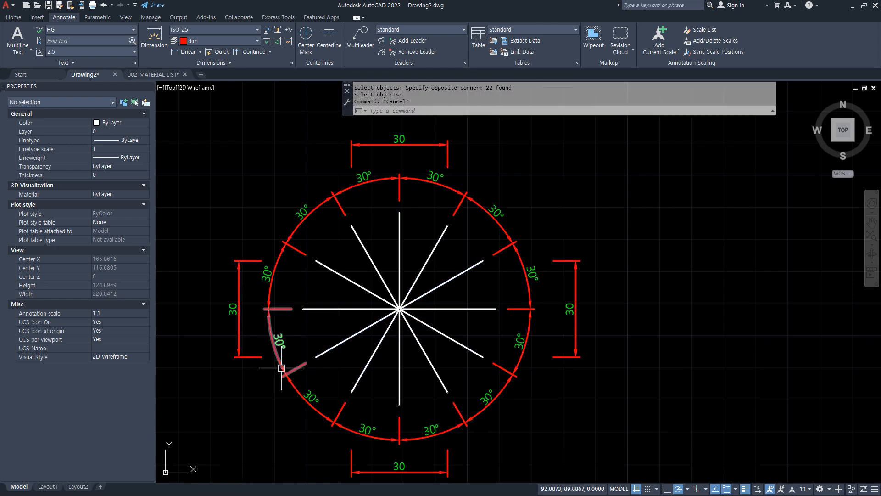
Step: Review the ISO standard text alignment option in the ISO-25 style override
text(d)
key(Return)
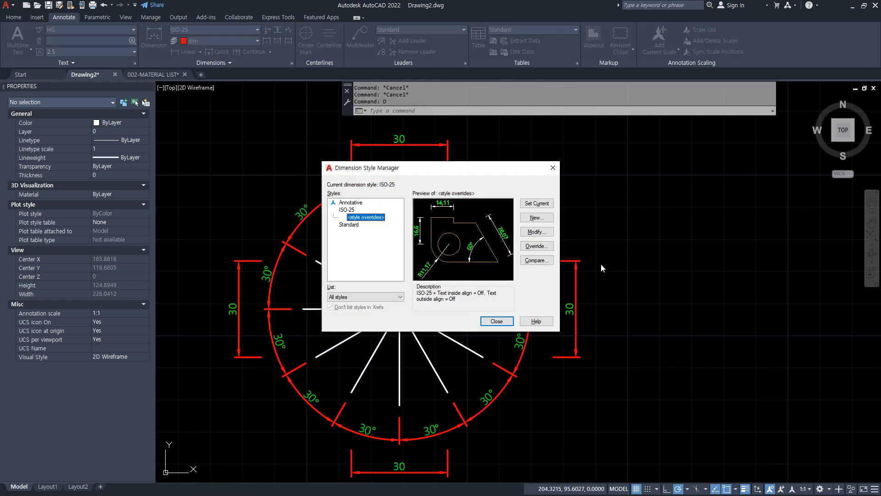
click(537, 232)
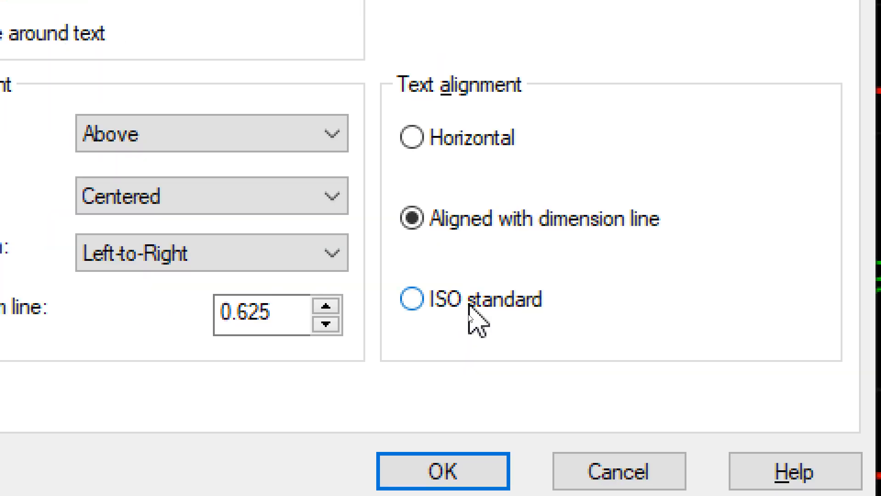
key(Return)
key(Return)
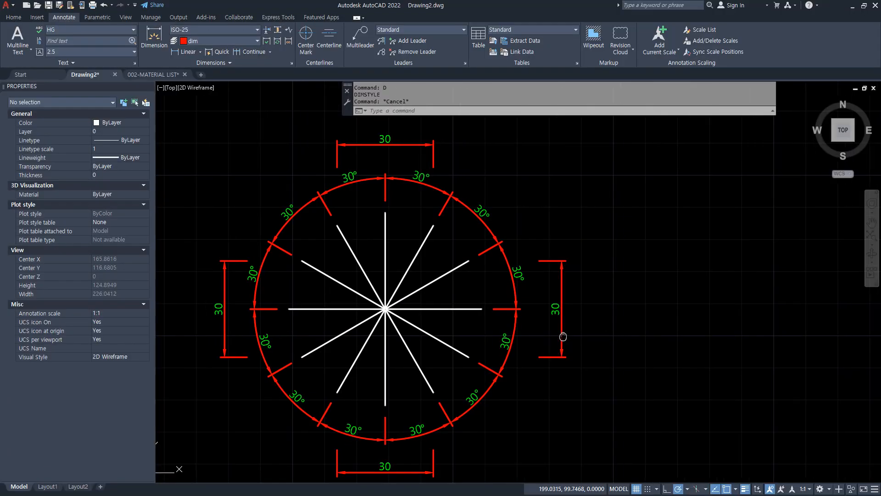
Step: Draw a circle of radius 10 in the empty area to the right of the radial figure
middle_drag(563, 334, 463, 317)
text(c)
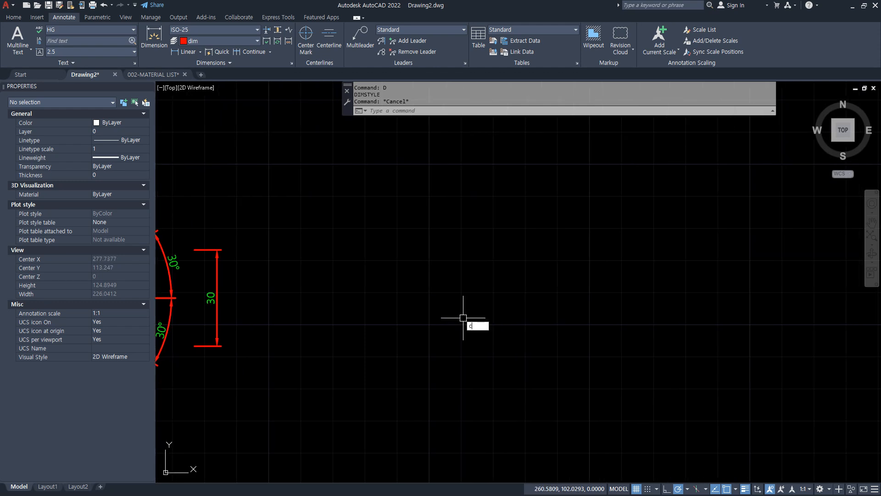
key(Return)
click(426, 291)
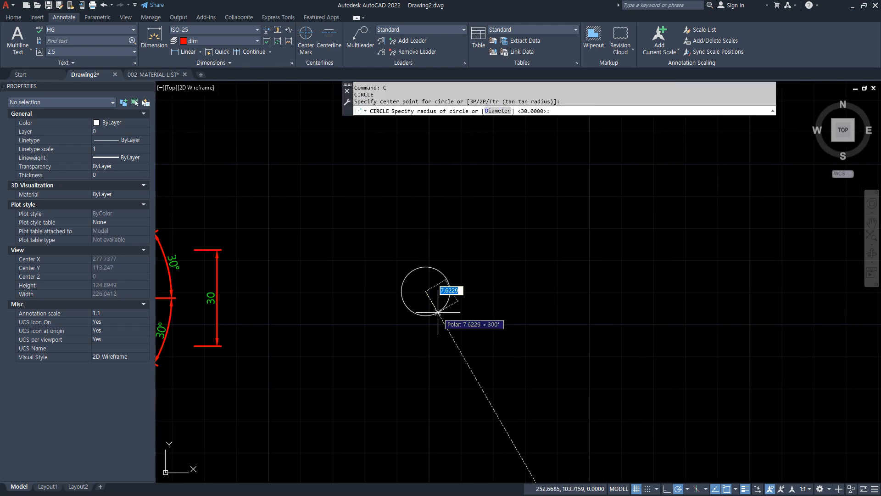
text(10)
key(Return)
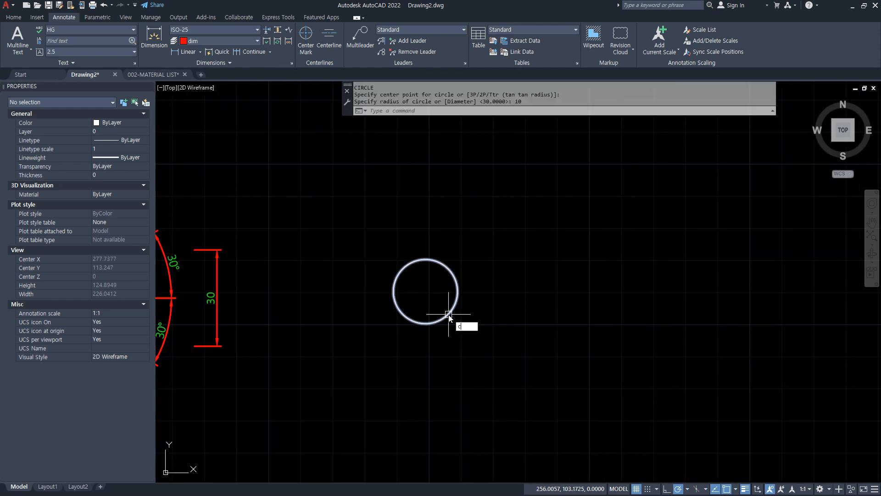
Step: Copy the circle horizontally from its center to a spot on its right, leaving a gap between the two
text(cp)
key(Return)
click(442, 319)
key(Return)
click(425, 291)
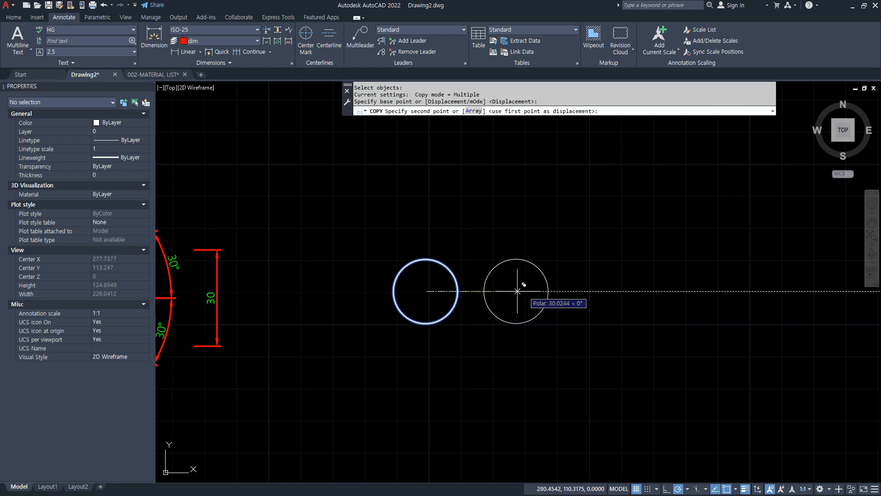
click(535, 291)
key(Return)
Step: Add a radius dimension to the left circle, placing the text outside its upper-left edge
click(185, 51)
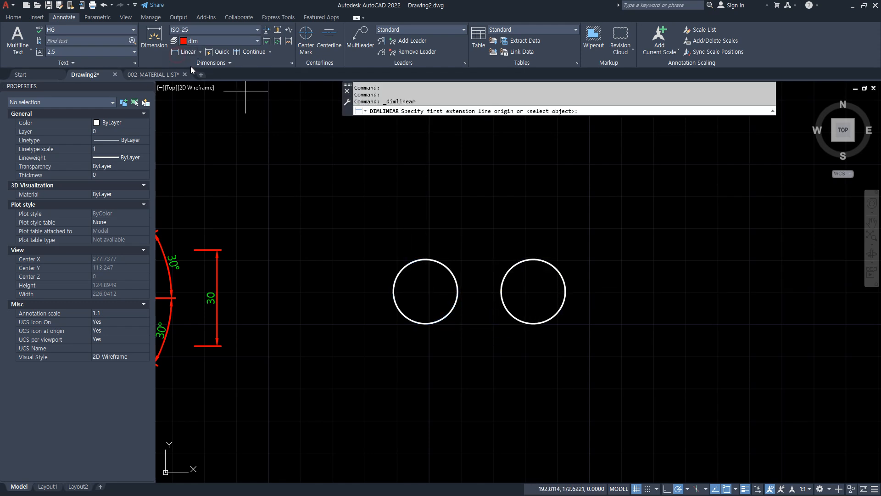
click(200, 51)
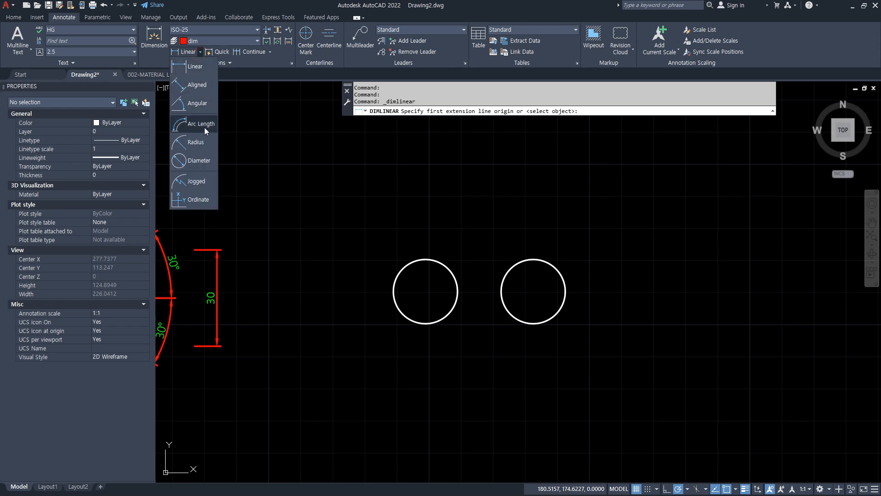
click(205, 144)
click(403, 269)
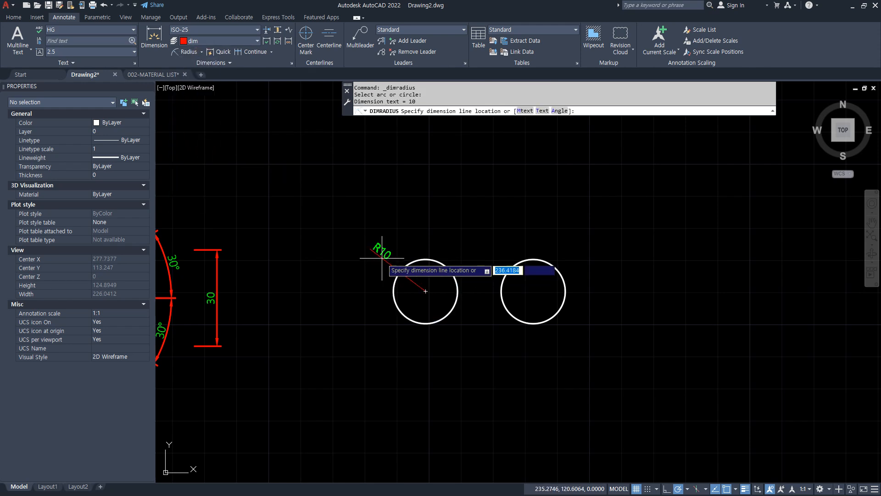
click(397, 246)
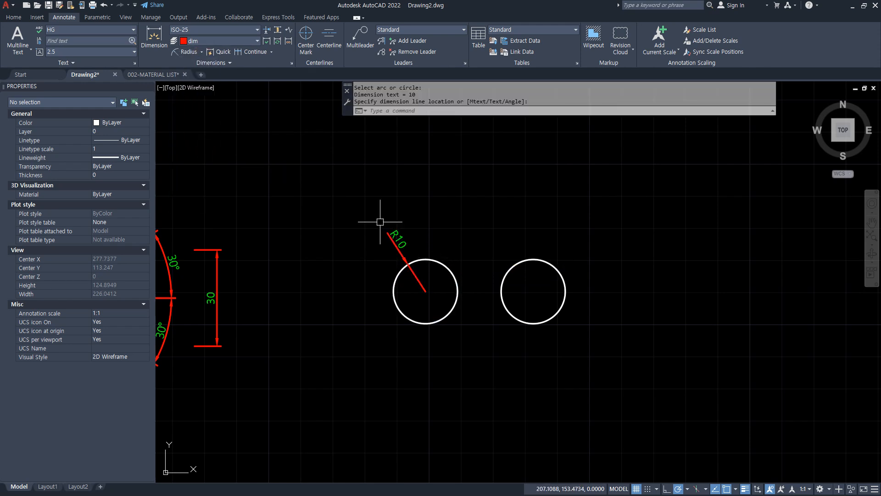
Step: Add a diameter dimension to the right circle, placing the text outside its upper-right edge
click(200, 51)
click(199, 161)
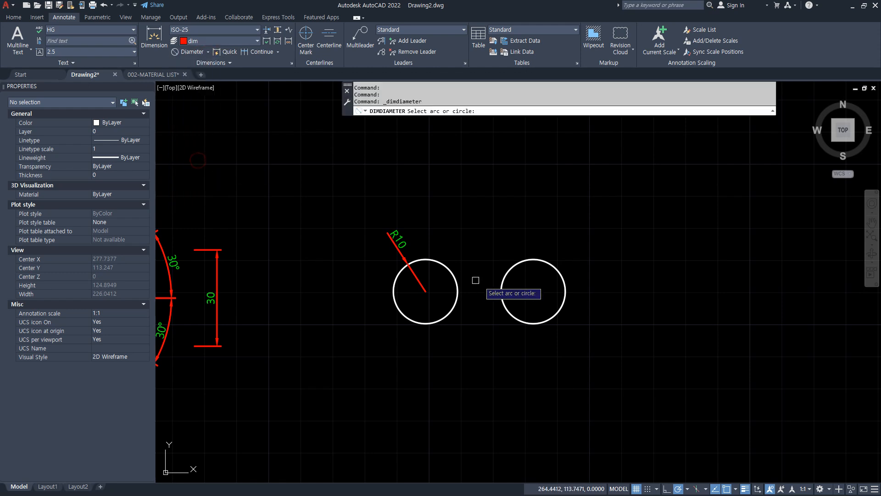
click(555, 271)
click(560, 258)
scroll(576, 289, up, 2)
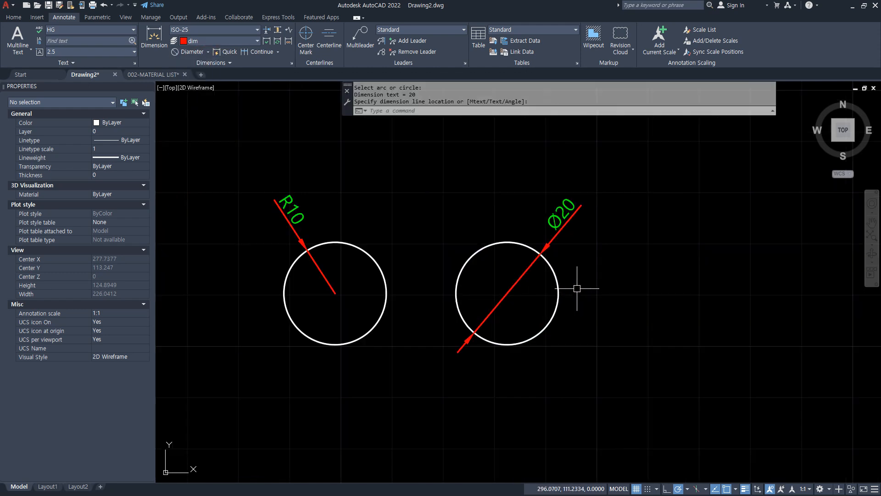
Step: Set the text alignment of the ISO-25 style override to ISO standard and close the style manager
text(d)
key(Return)
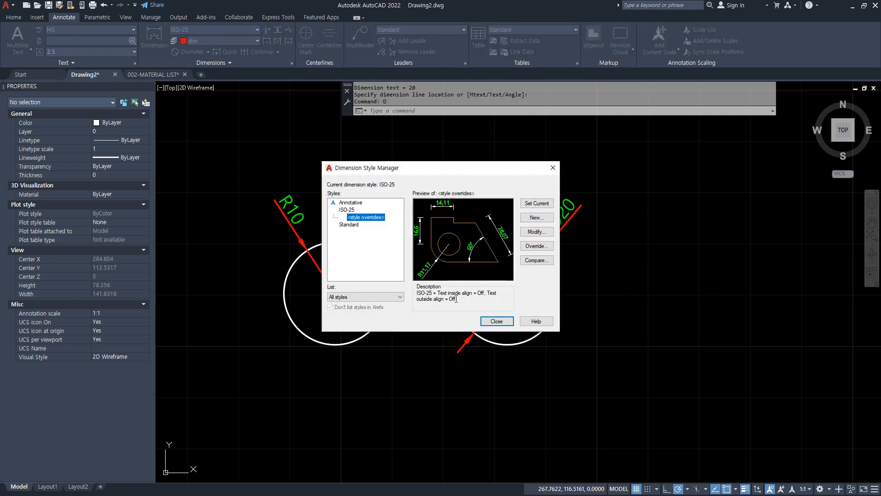
click(542, 233)
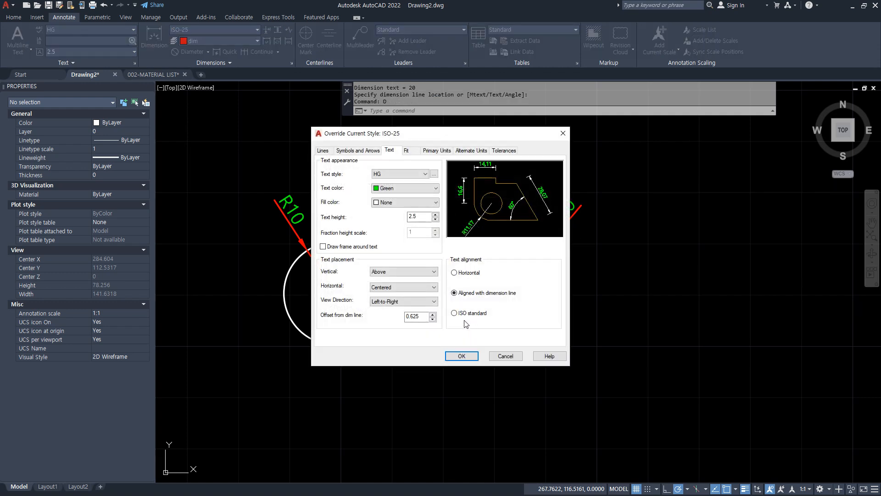
click(465, 313)
click(462, 357)
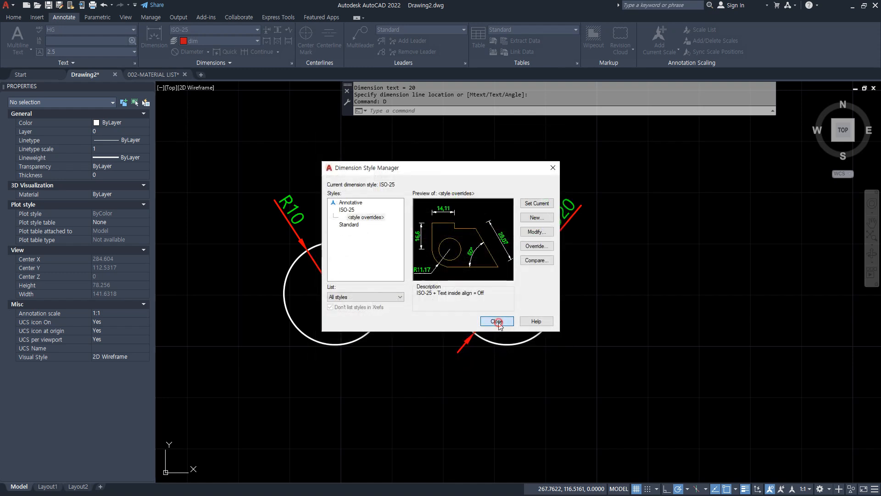
click(497, 321)
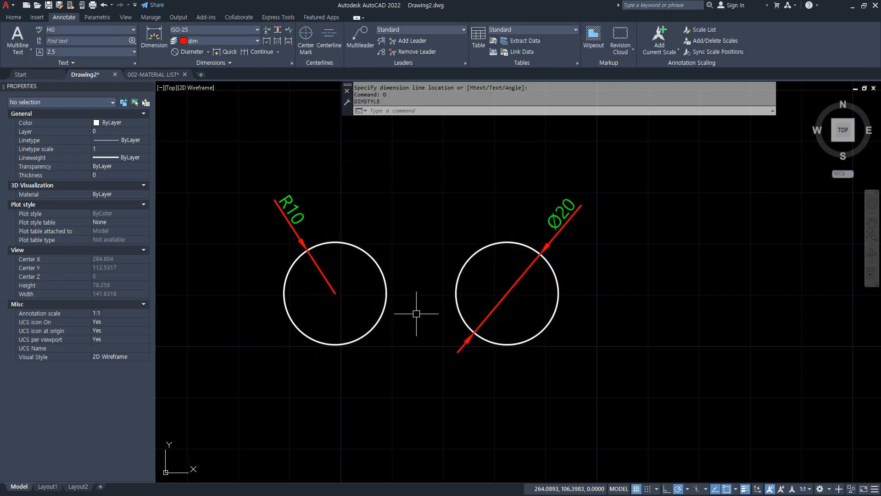
Step: Update the radius and diameter dimensions on the two circles to the current dimension style
click(278, 42)
click(540, 189)
click(271, 311)
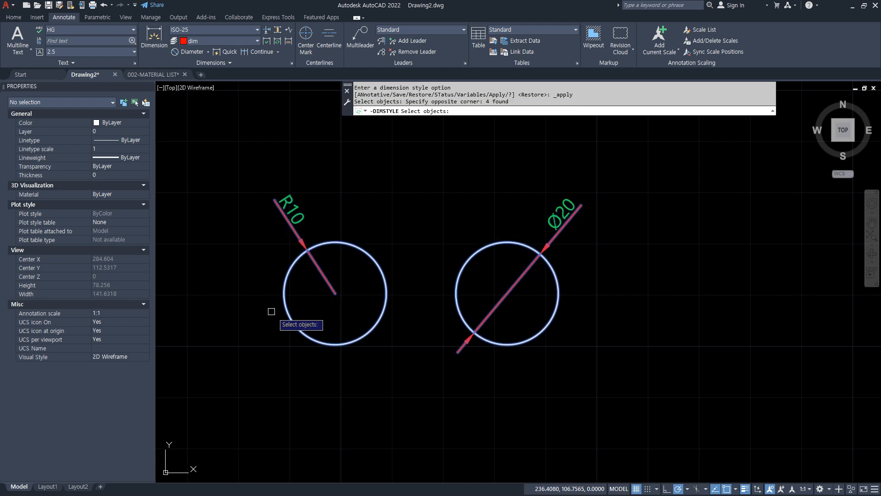
key(Return)
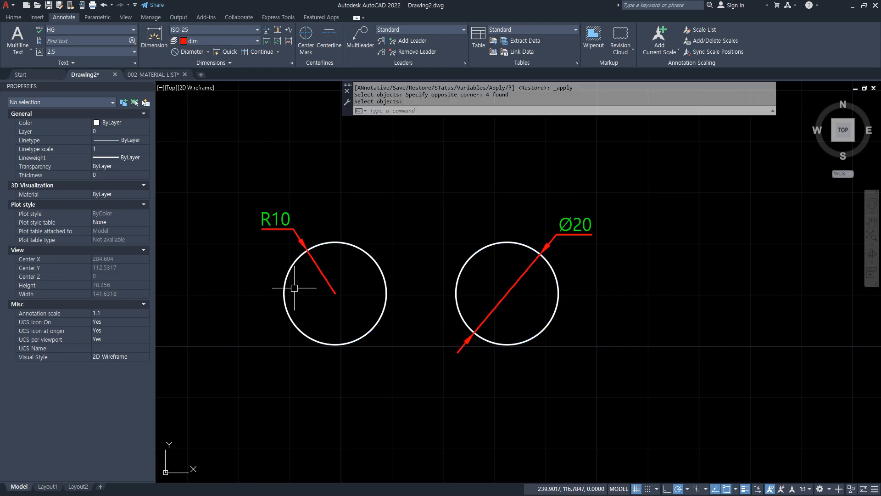
mouse_move(317, 260)
mouse_down()
mouse_move(350, 236)
mouse_move(338, 266)
mouse_up()
mouse_move(464, 213)
mouse_down()
mouse_move(639, 240)
mouse_move(596, 289)
mouse_up()
key(Escape)
Step: Set the overall scale for dimension features in the ISO-25 style to 5 and apply it
scroll(365, 316, down, 4)
middle_drag(290, 309, 517, 266)
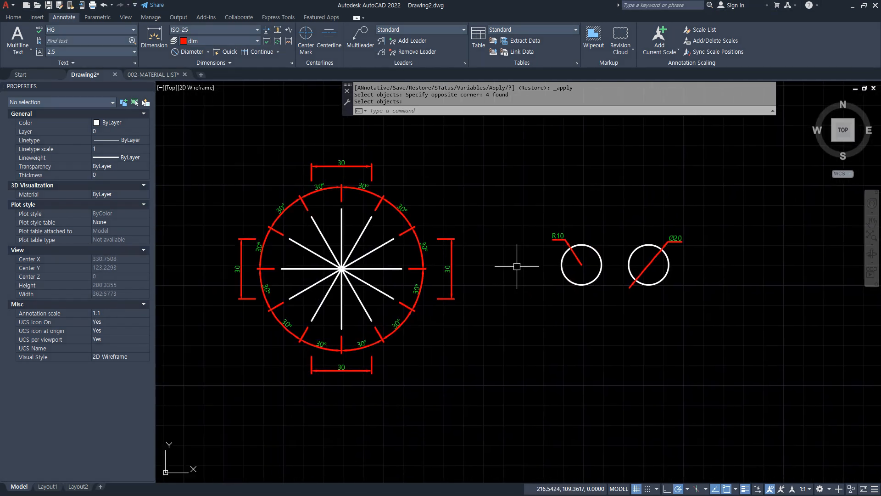
text(D)
key(Return)
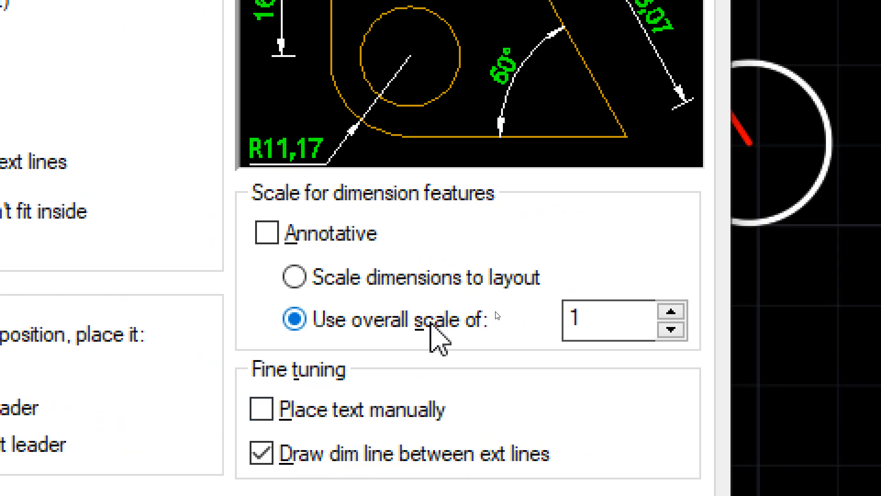
click(585, 320)
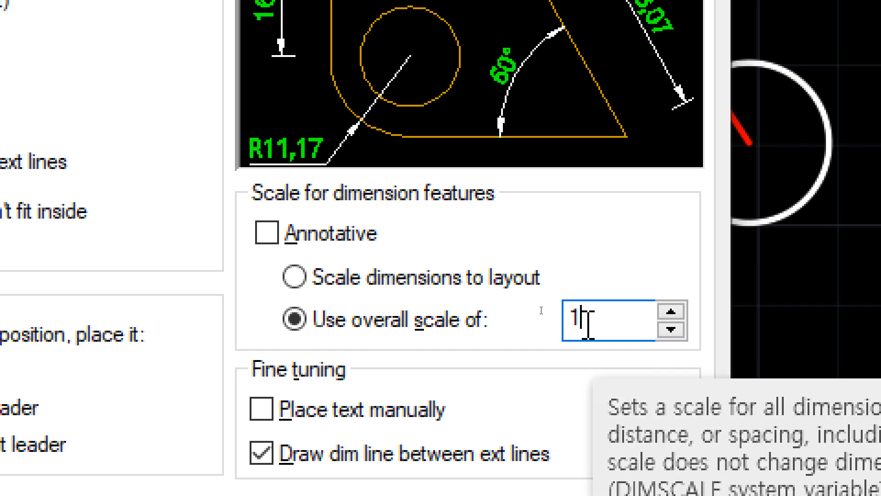
drag(587, 321, 556, 321)
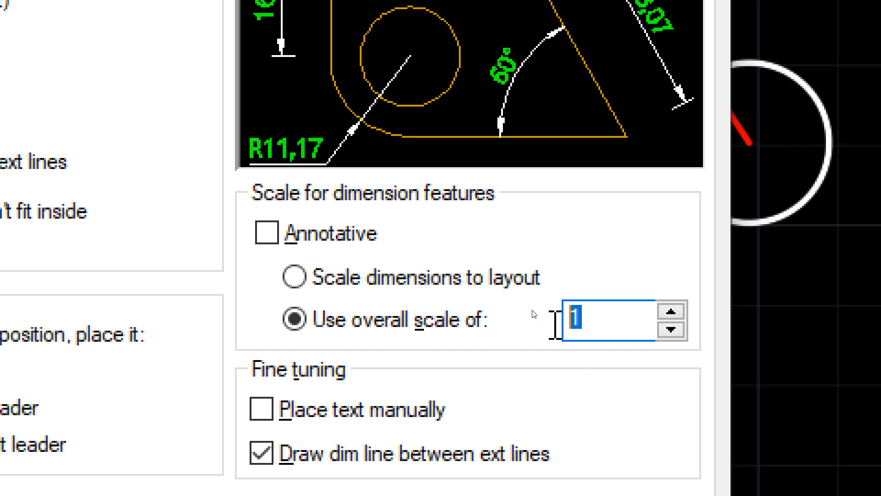
text(5)
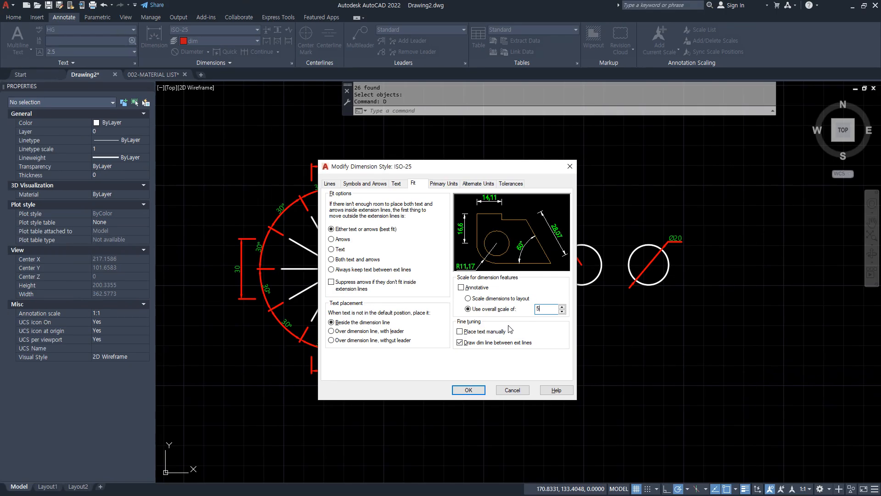
click(463, 387)
click(488, 322)
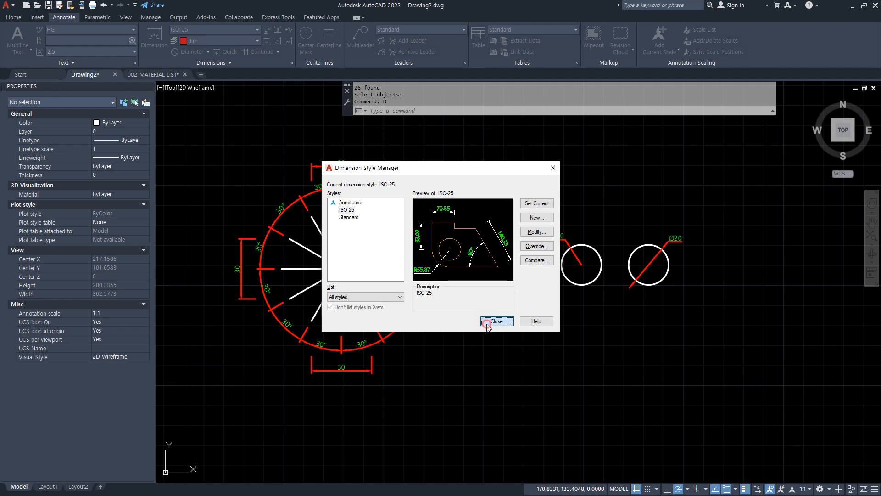
Step: Set the ISO-25 style's overall dimension scale to 1 and close the style manager
text(d)
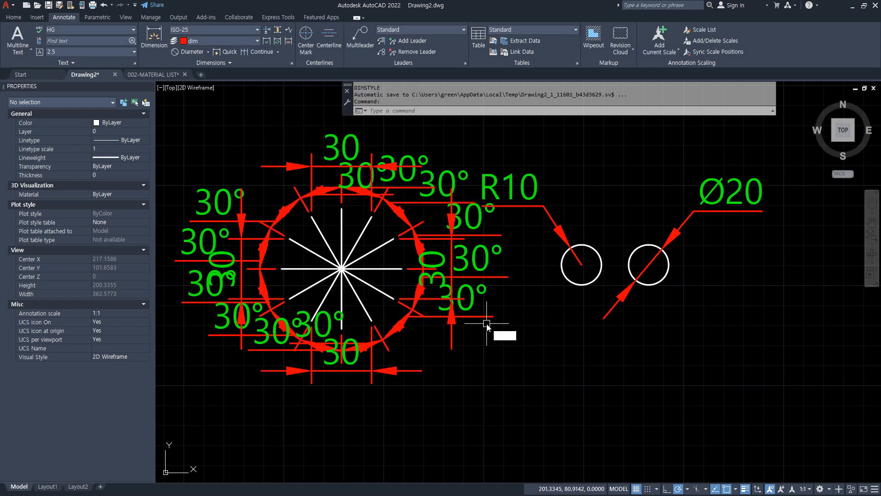
key(Return)
click(536, 232)
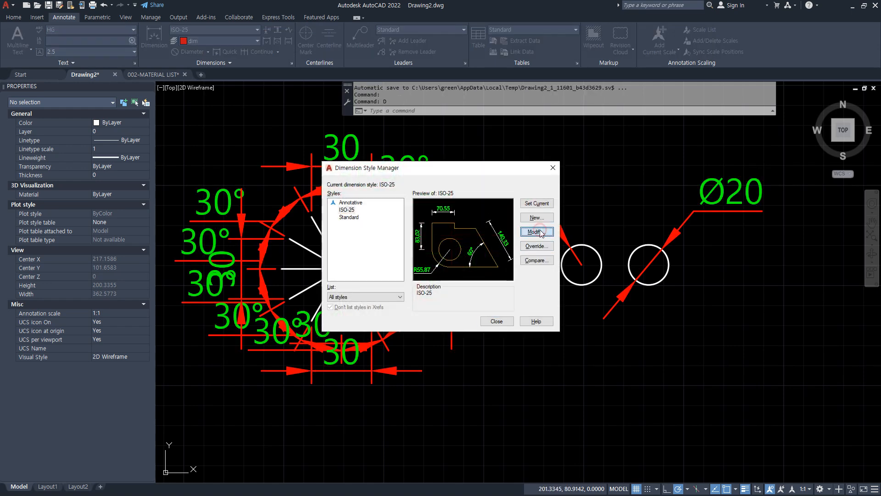
double_click(542, 309)
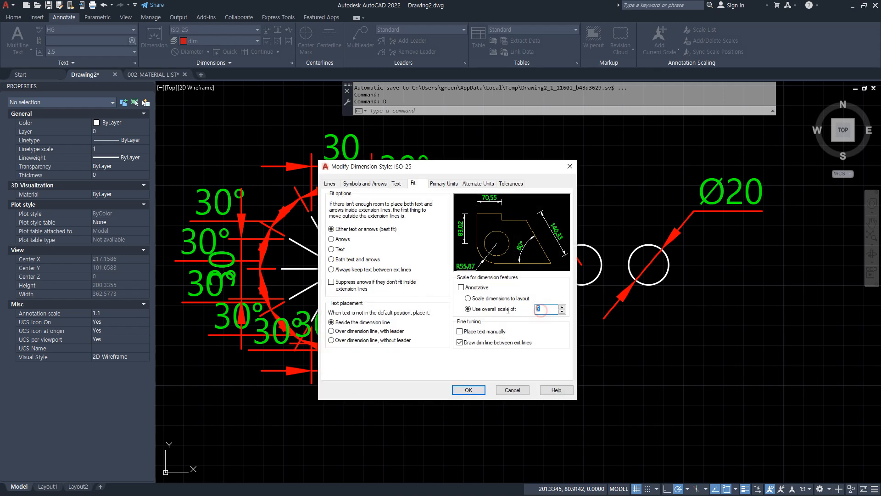
text(1)
click(472, 391)
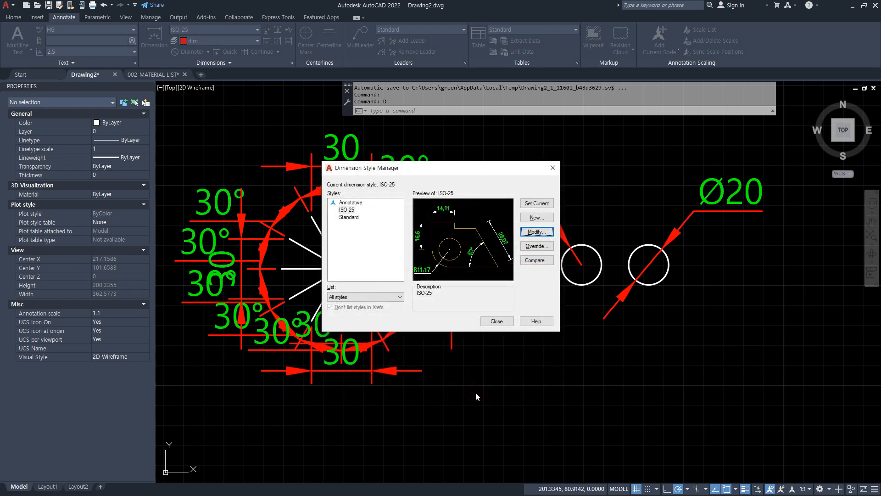
click(497, 321)
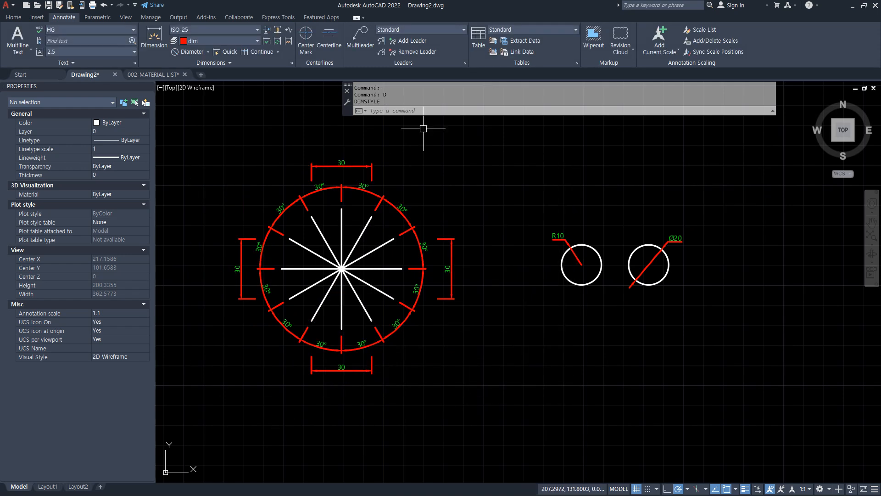